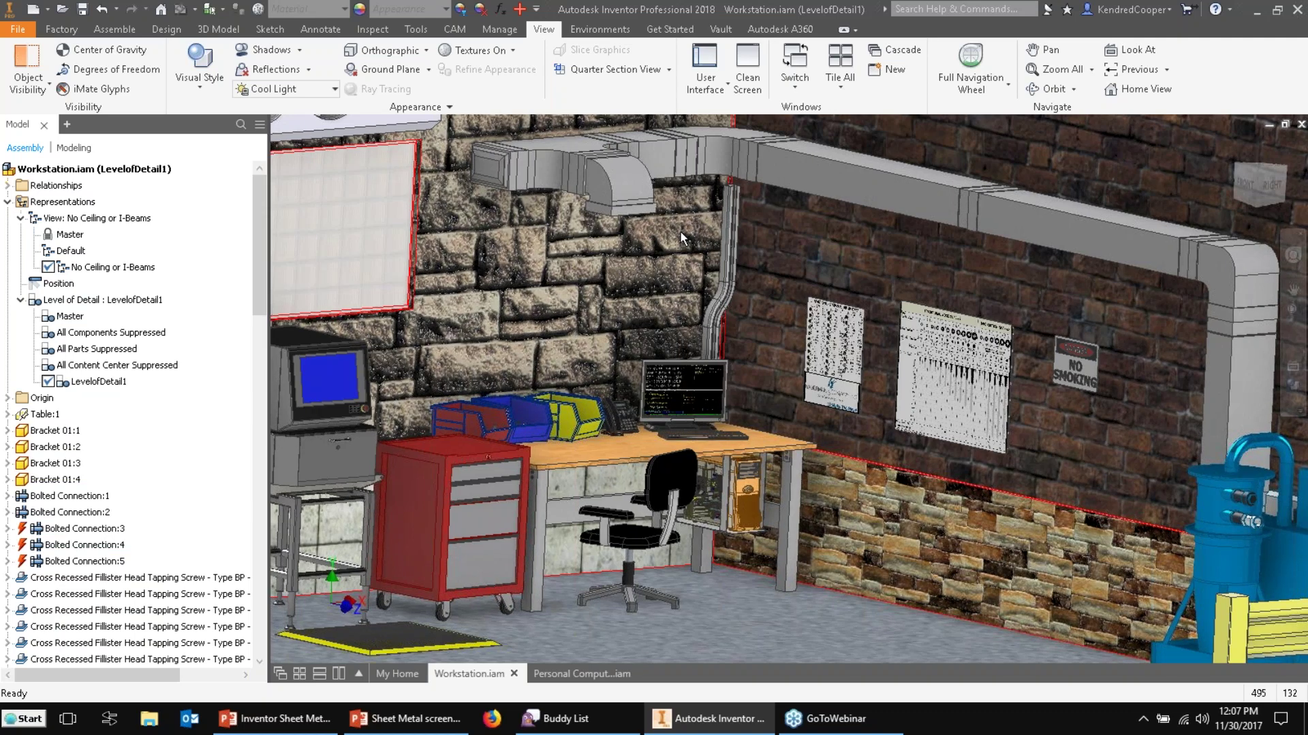
Examine the cord tubing in the wall corner and the computer case beneath the desk in the workstation assembly.
scroll(683, 237, "down", 5)
scroll(693, 281, "down", 2)
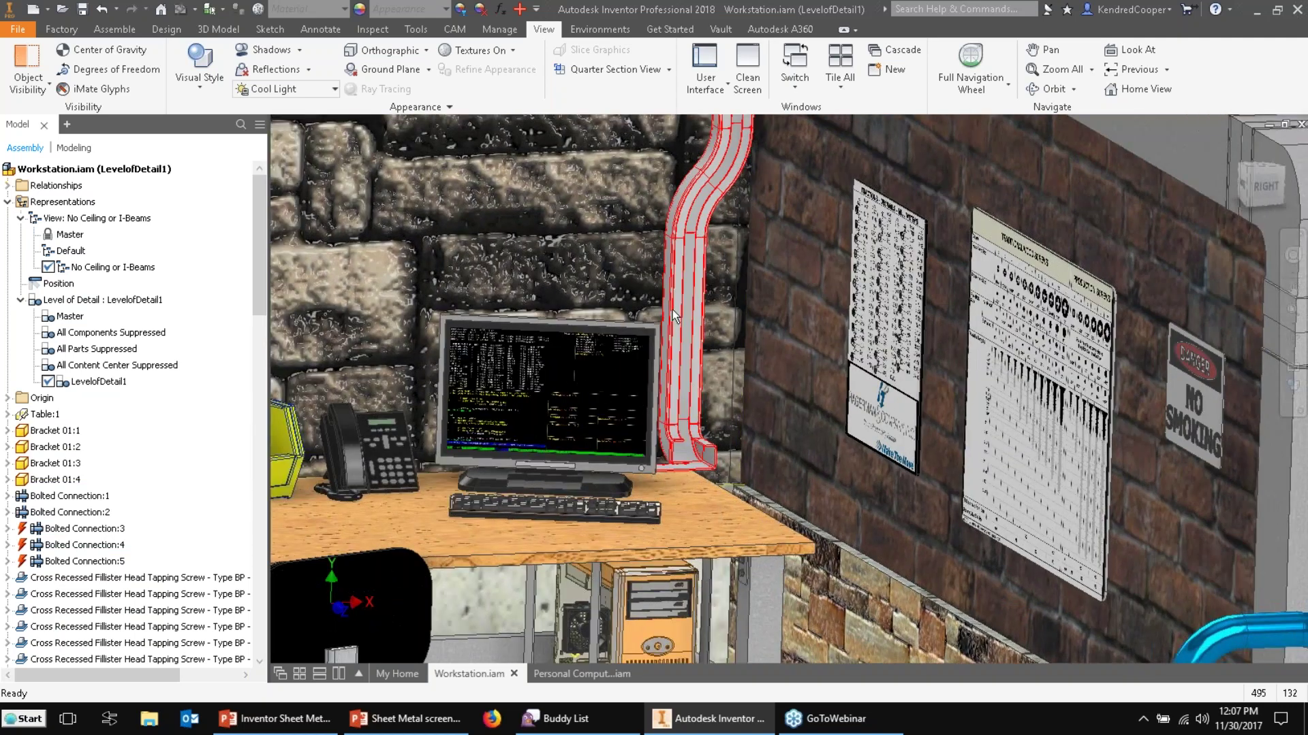
scroll(672, 309, "down", 3)
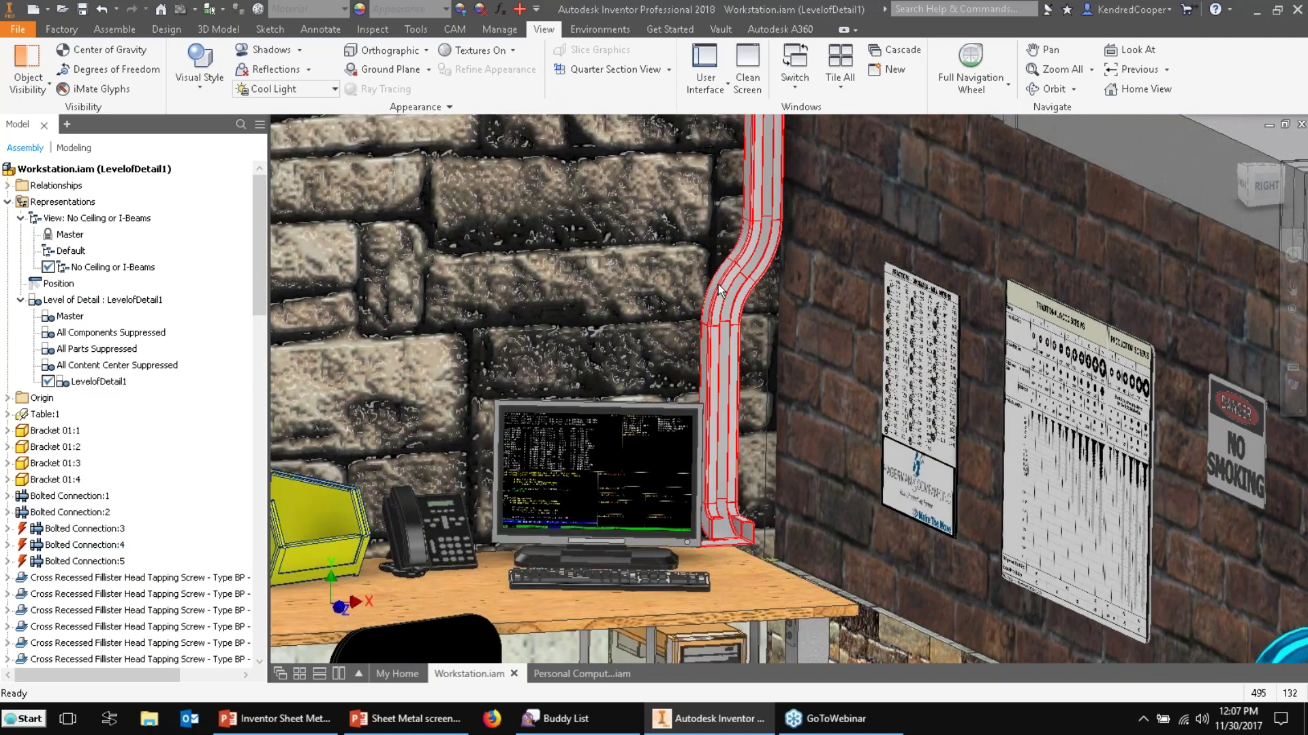
mouse_move(717, 307)
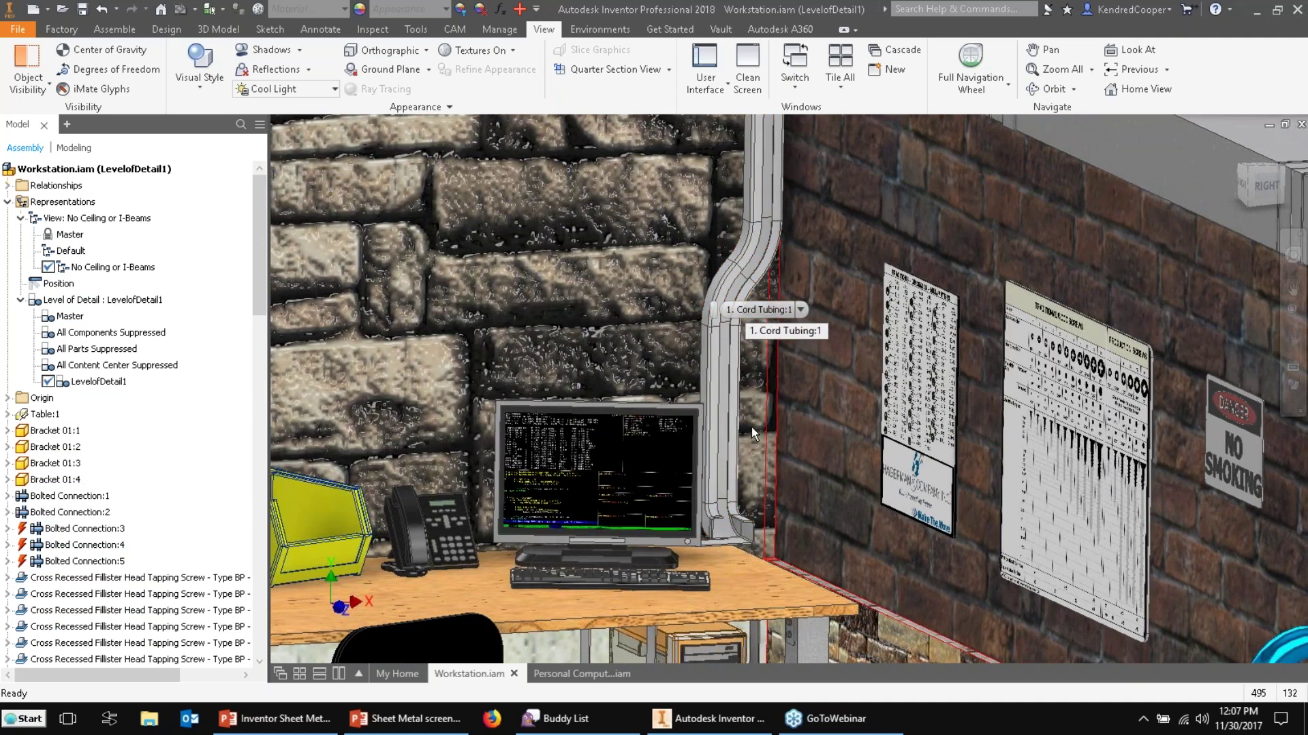
scroll(751, 434, "up", 3)
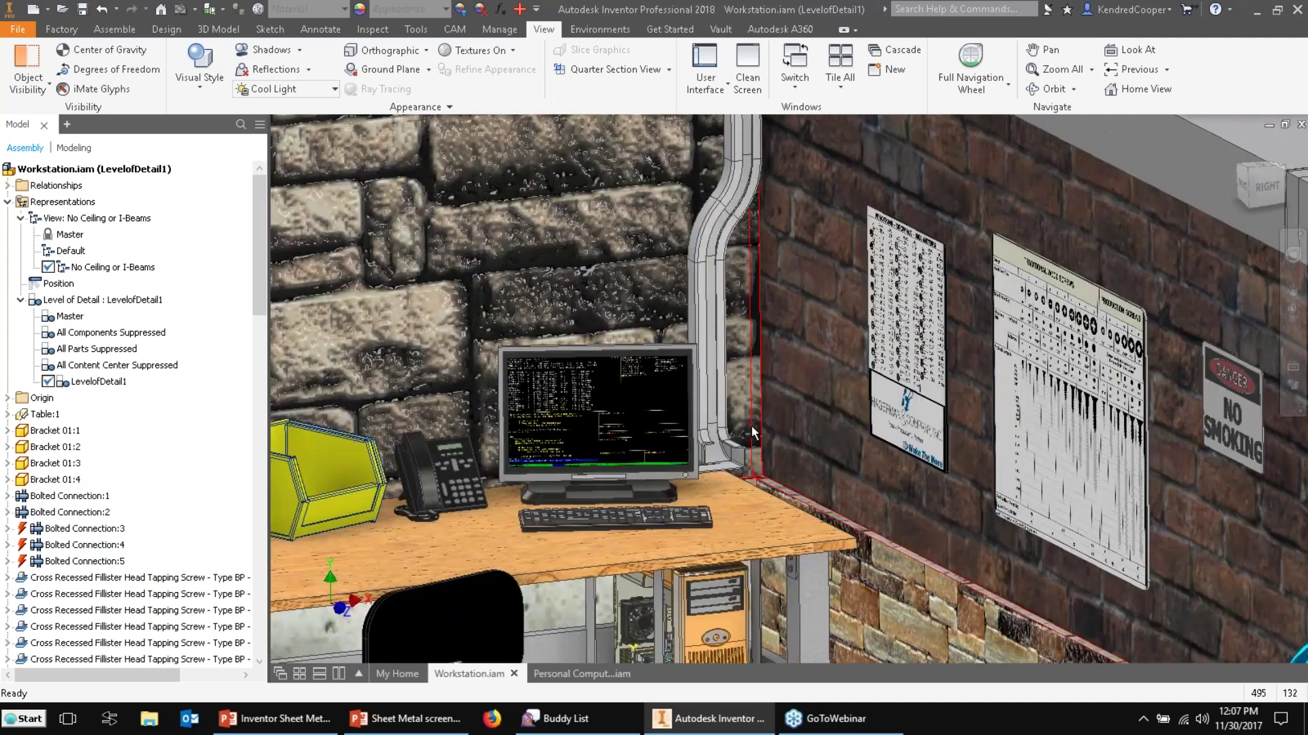
scroll(752, 432, "up", 3)
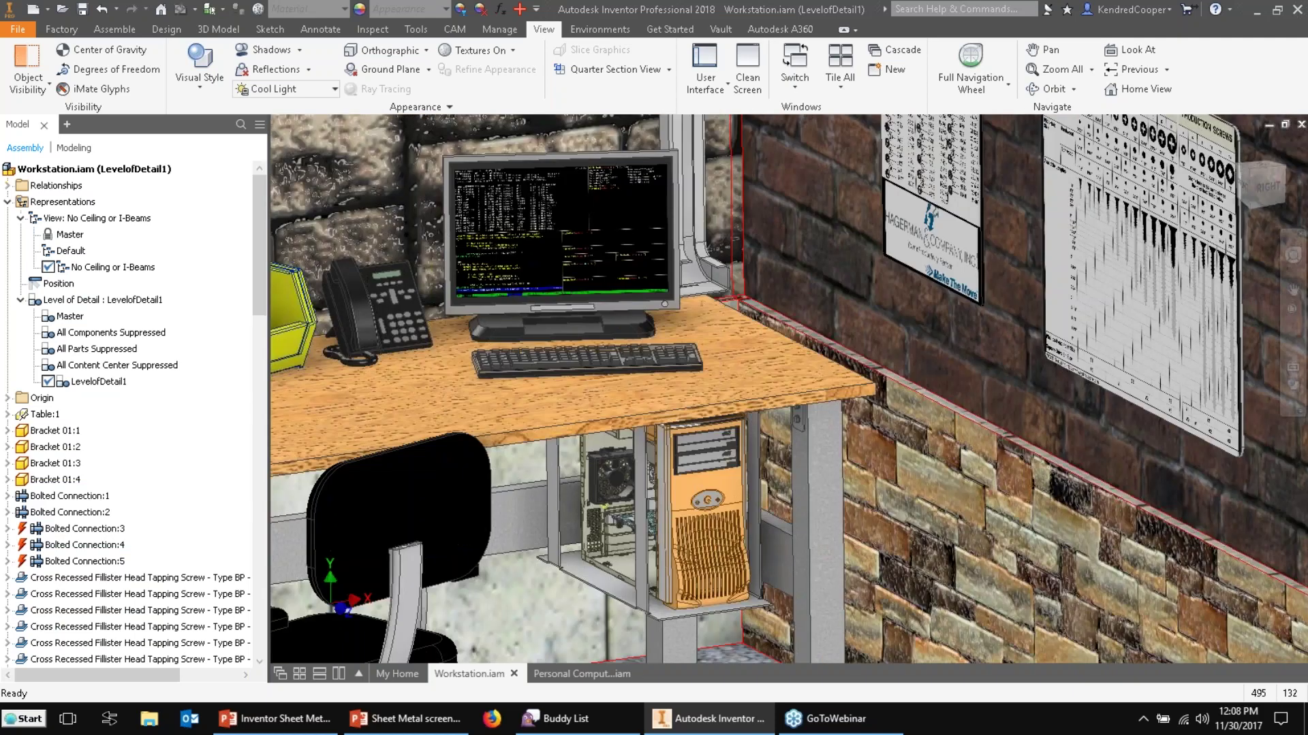
scroll(697, 411, "up", 3)
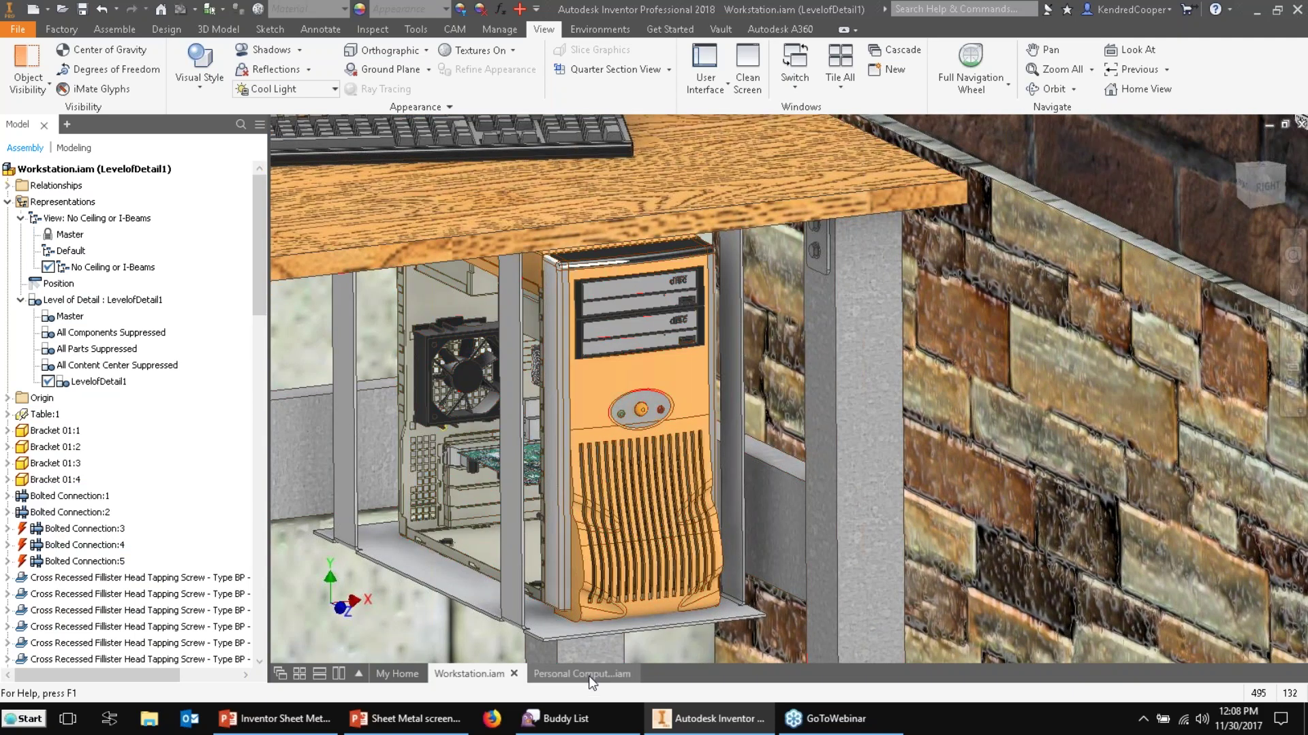
Bring up the Personal Computer assembly and inspect its case, drive bays and interior from several angles.
left_click(590, 676)
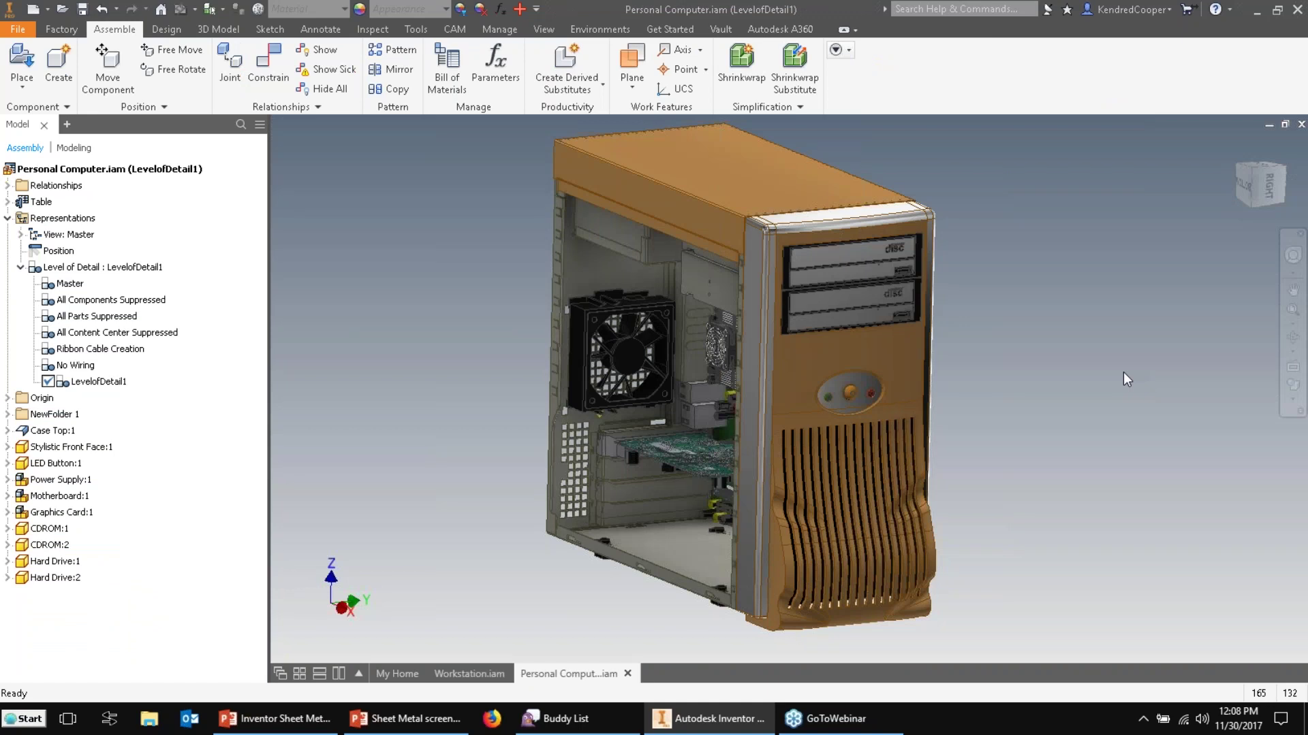
key("F5")
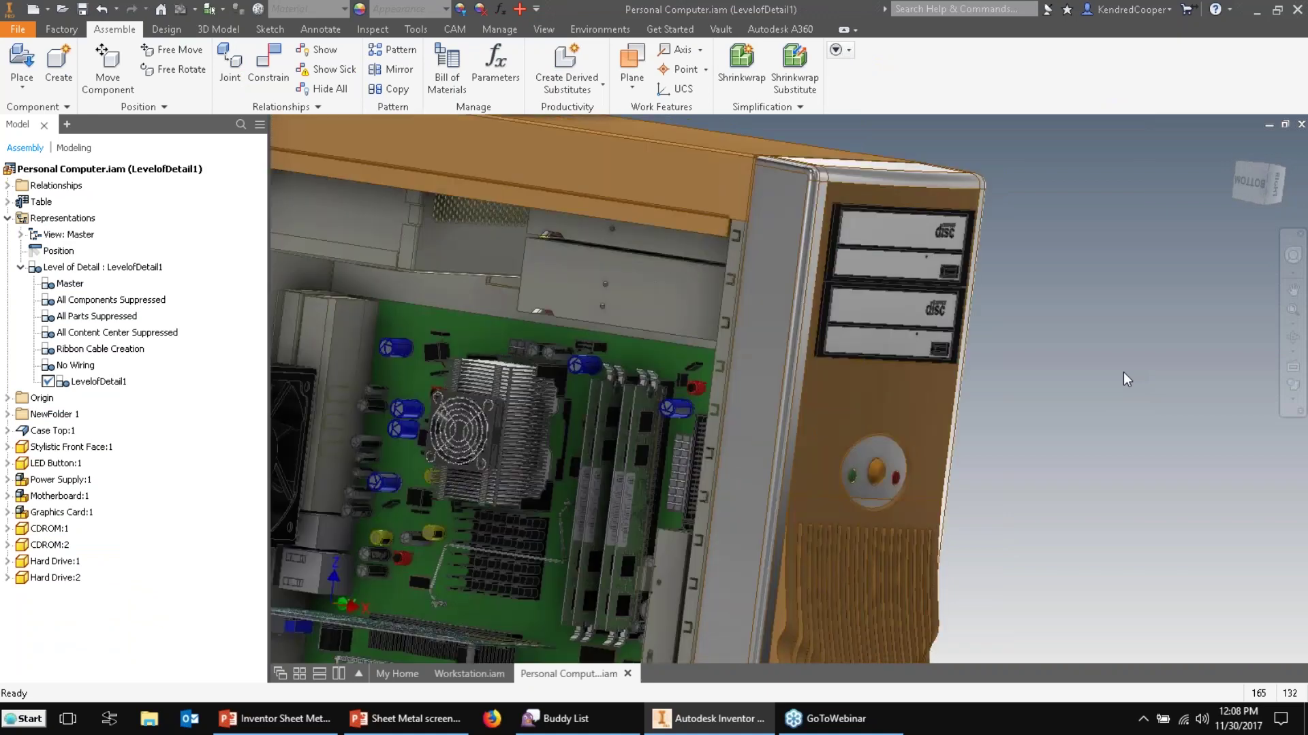
key("F5")
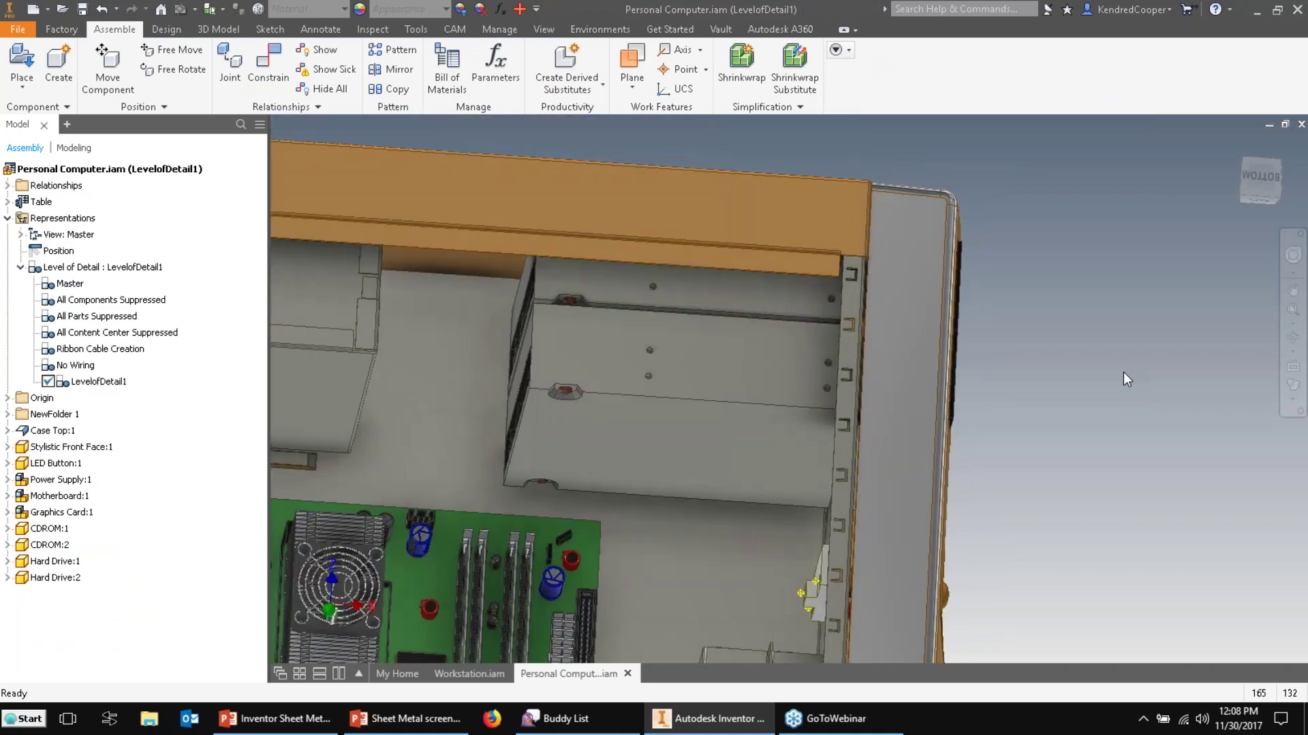
key("F5")
key("F5")
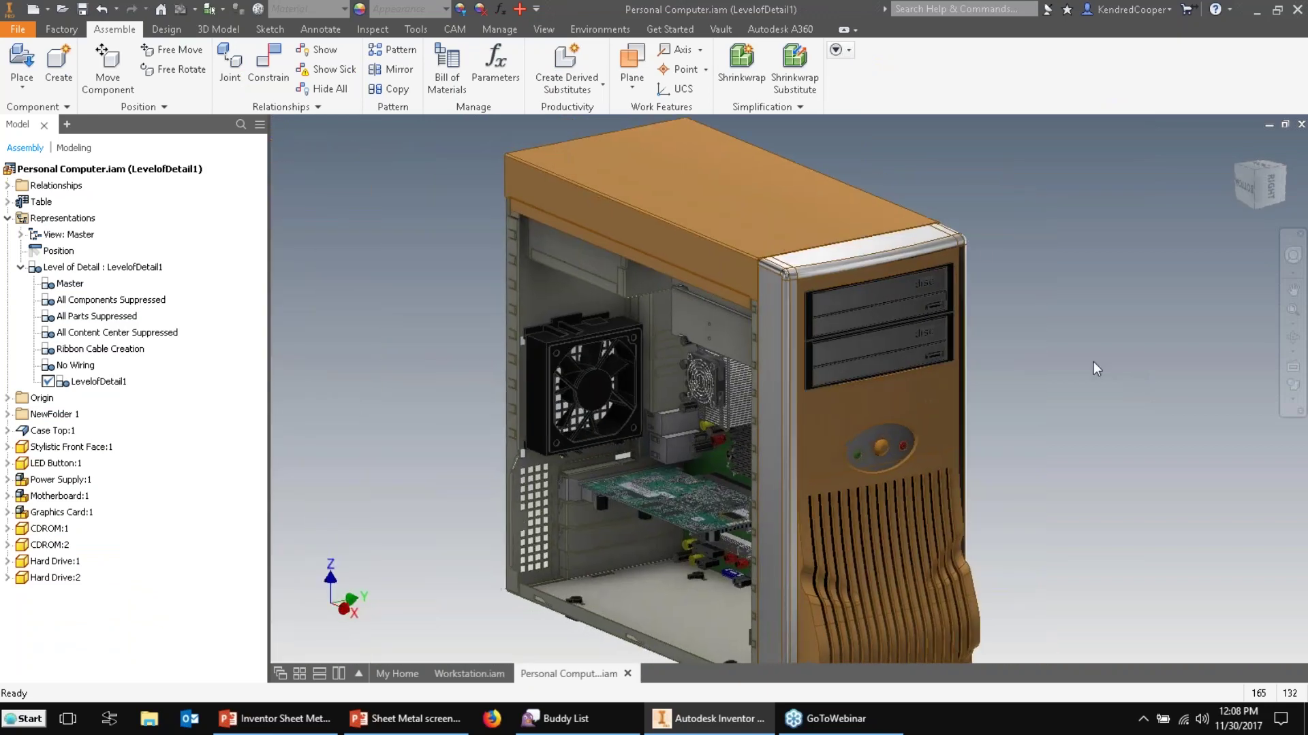
Create a new part from the Sheet Metal.ipt template and start a 2D sketch on the horizontal XZ plane.
left_click(33, 9)
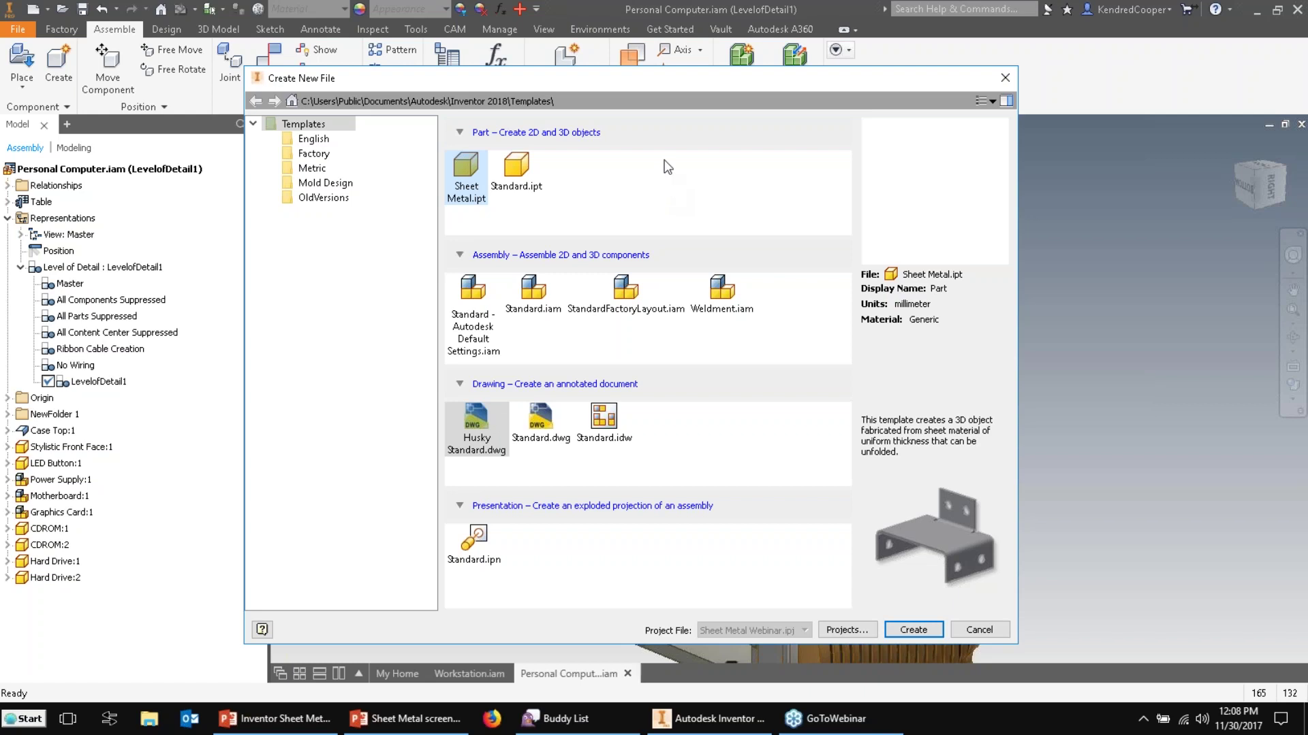
double_click(464, 166)
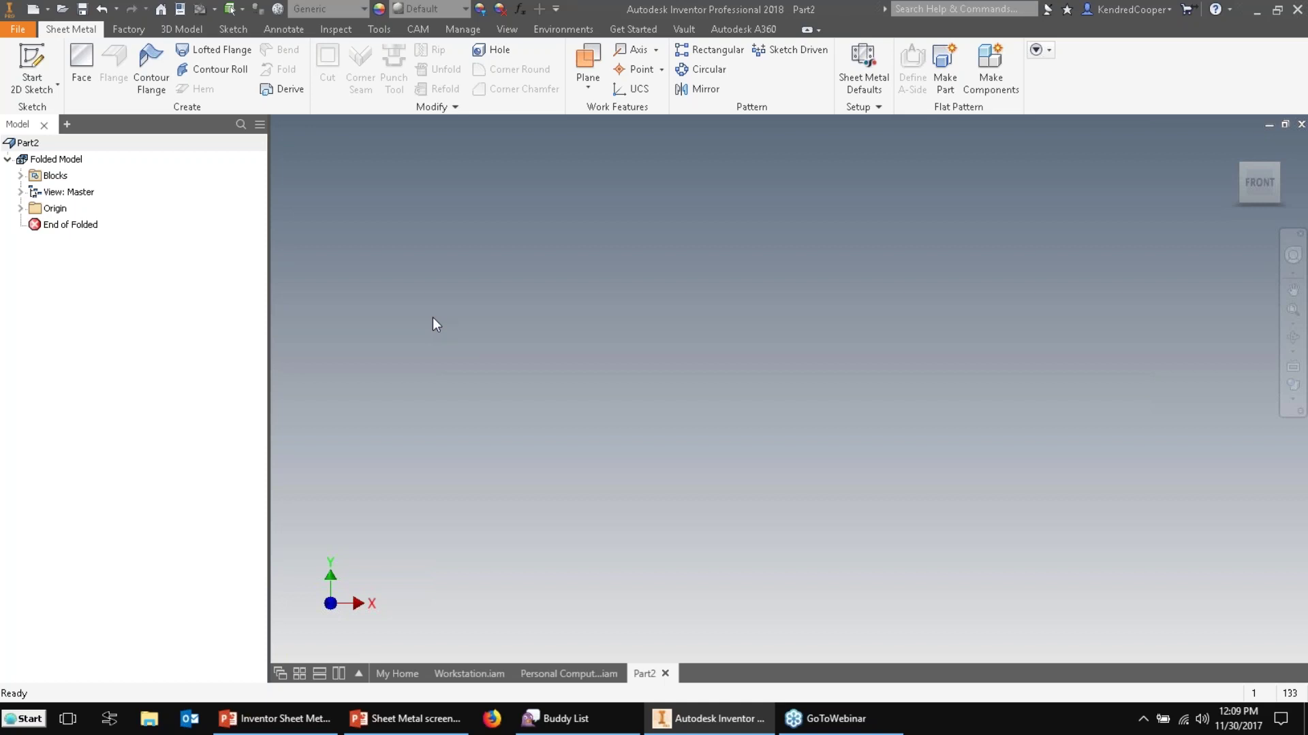
left_click(31, 71)
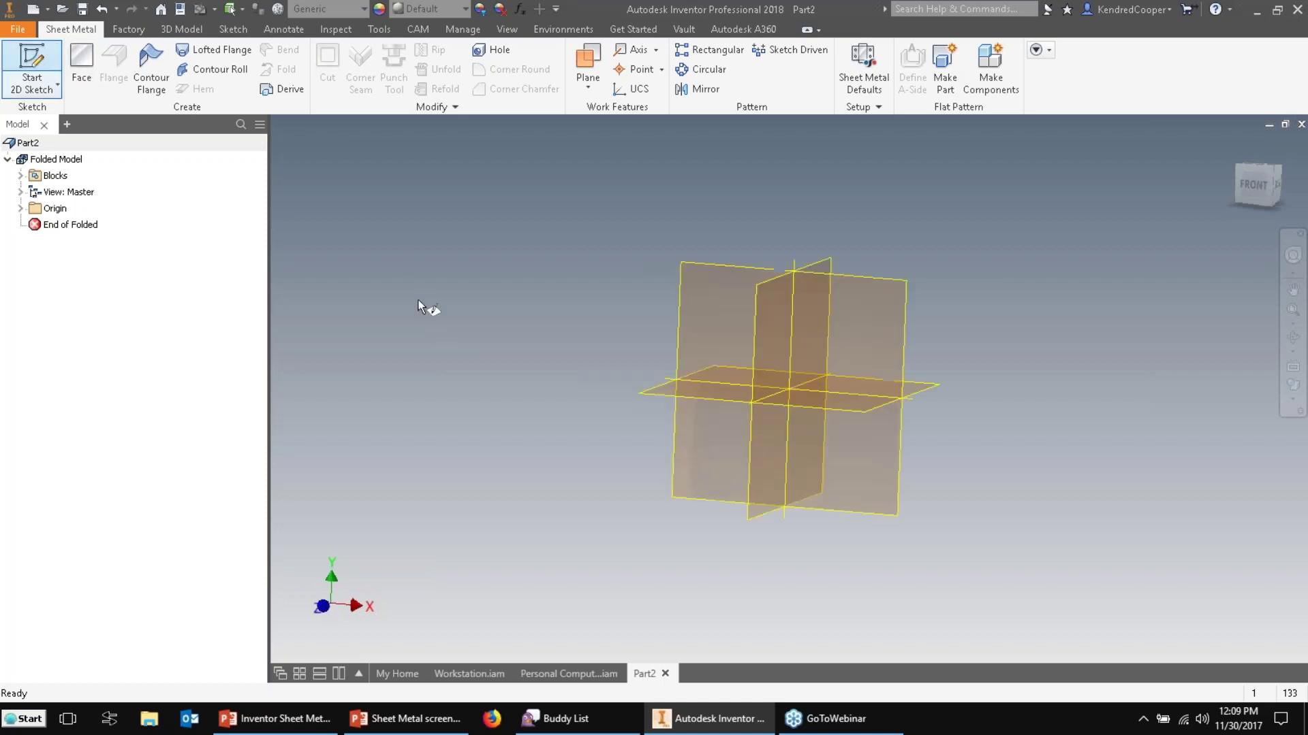
left_click(641, 413)
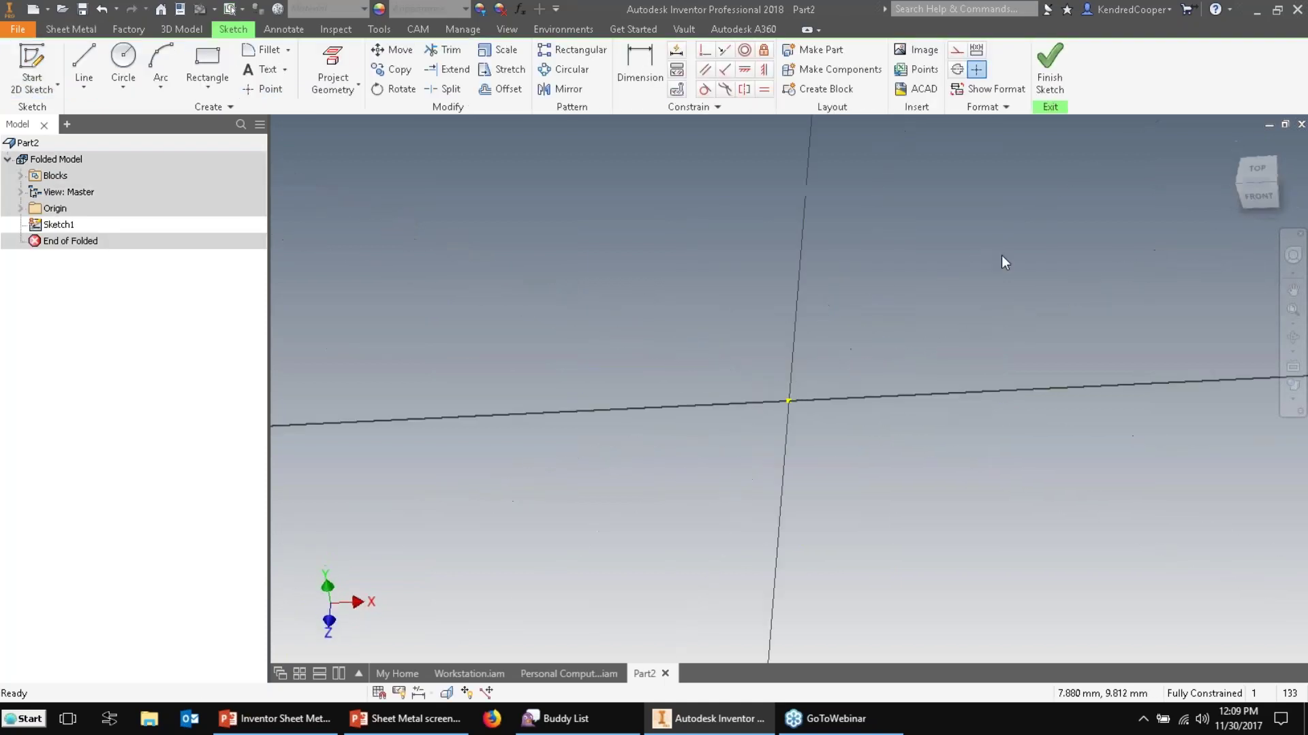
Sketch a center-point rectangle on the origin, 83 mm wide and 154 mm long.
left_click(233, 88)
left_click(226, 183)
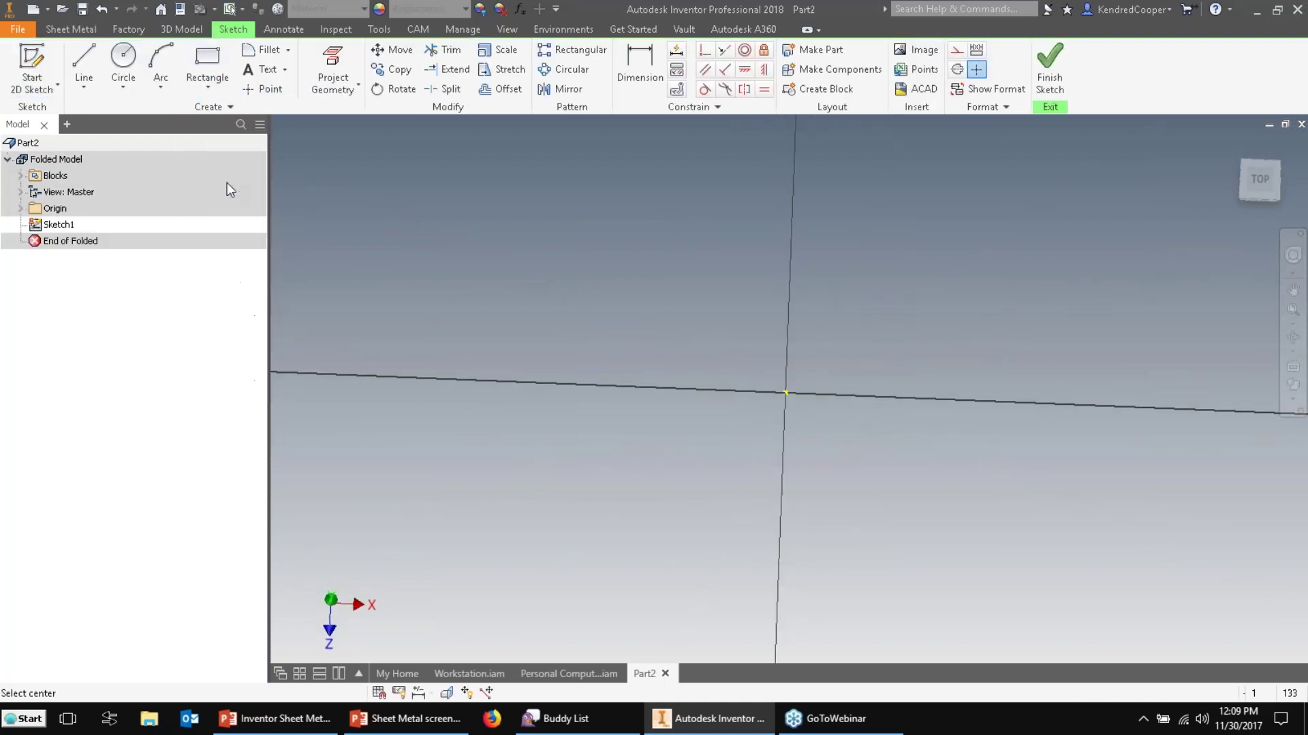
left_click(786, 393)
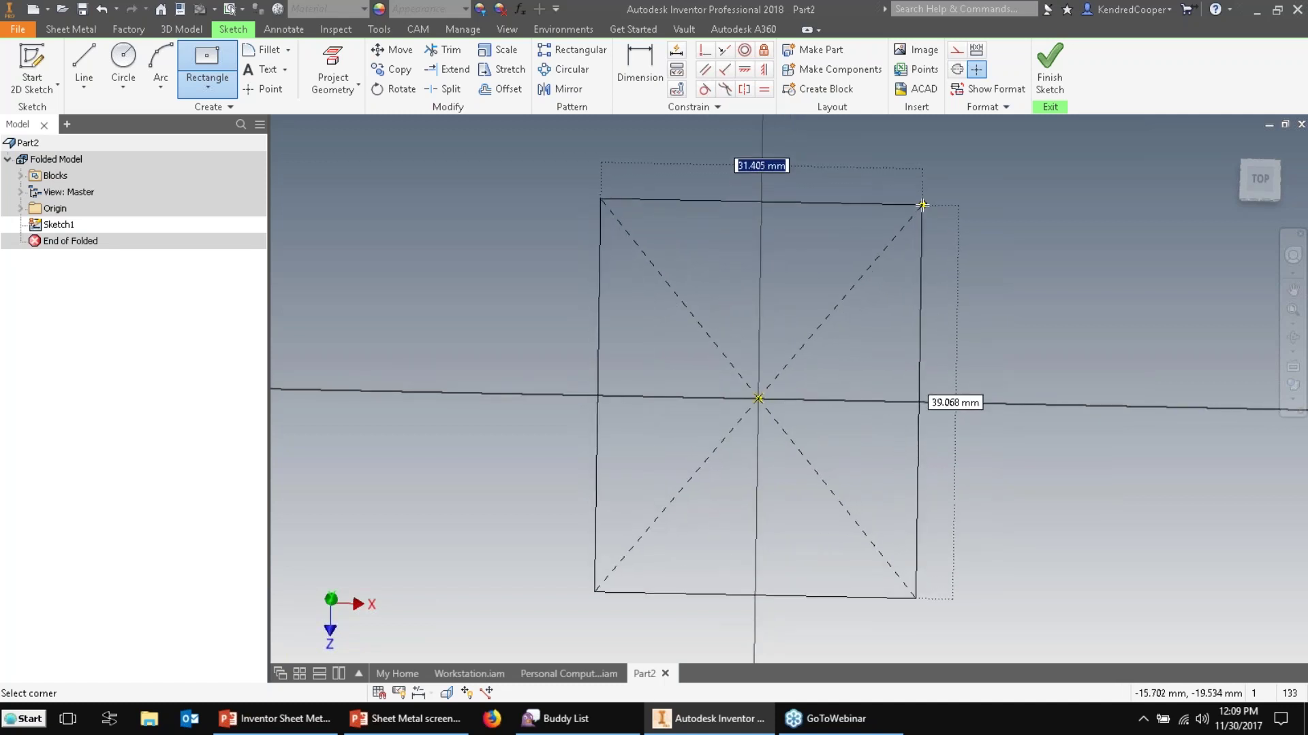
type("83")
key("Tab")
type("154")
key("Return")
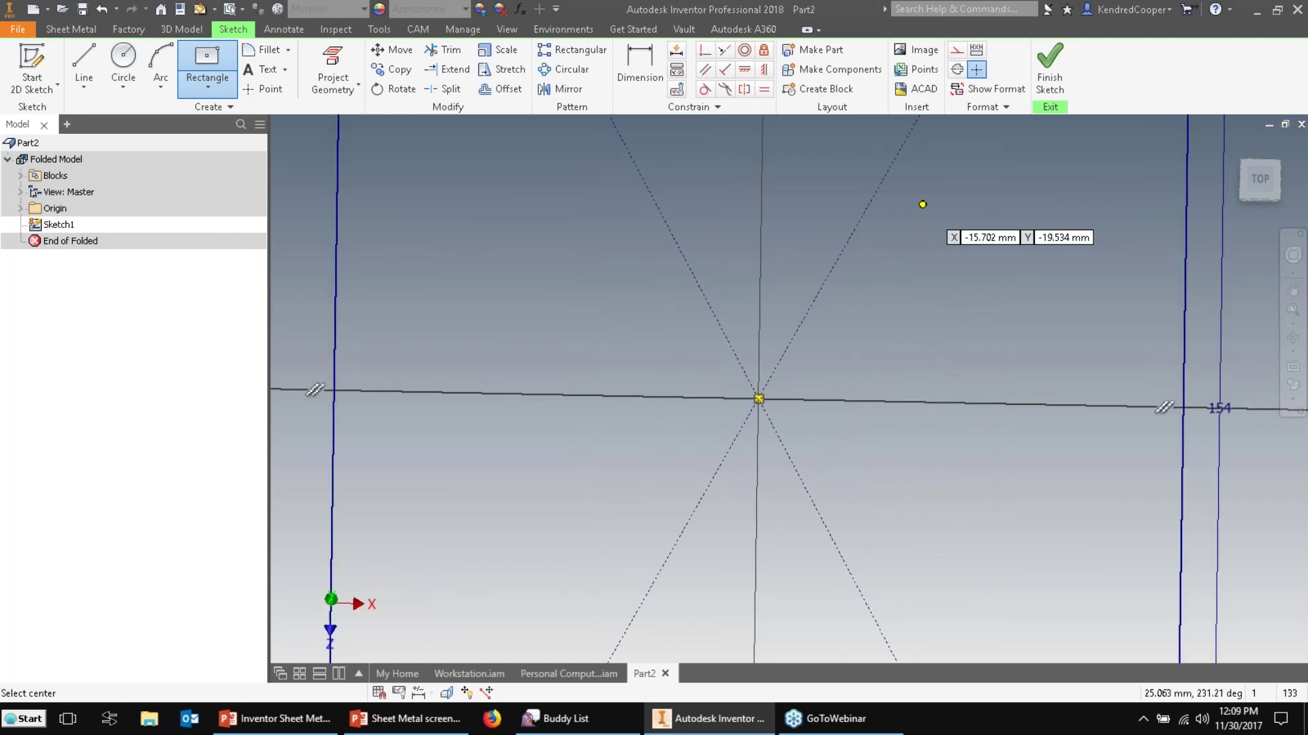
key("F6")
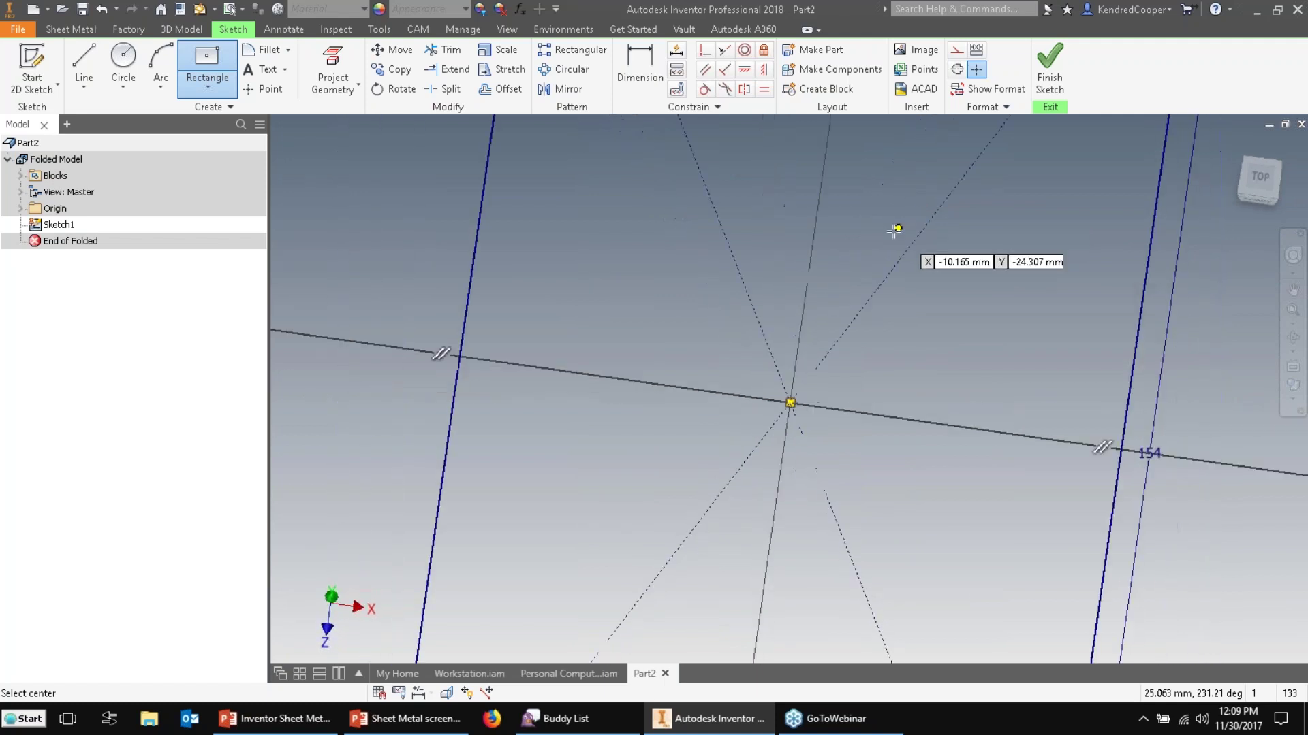
right_click(838, 273)
left_click(885, 273)
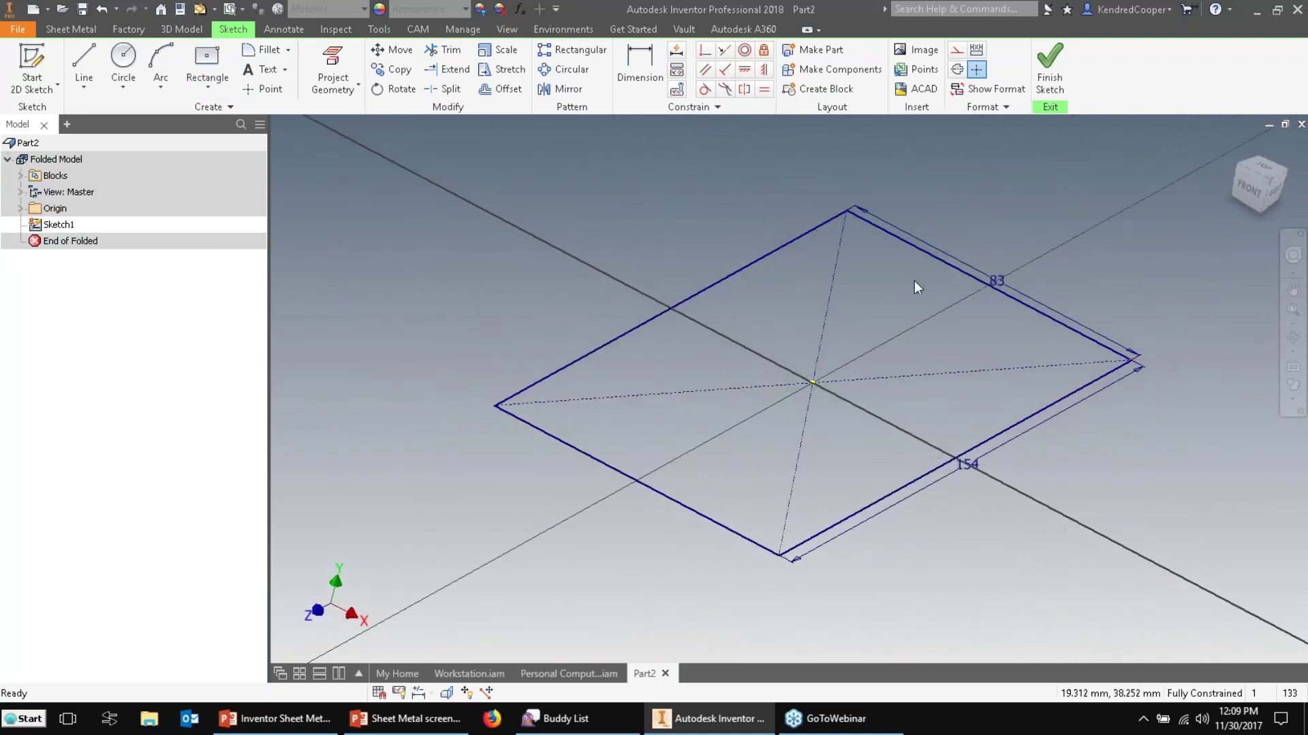
Convert the rectangle's rear 83 mm edge to construction geometry and finish the sketch.
left_click(967, 274)
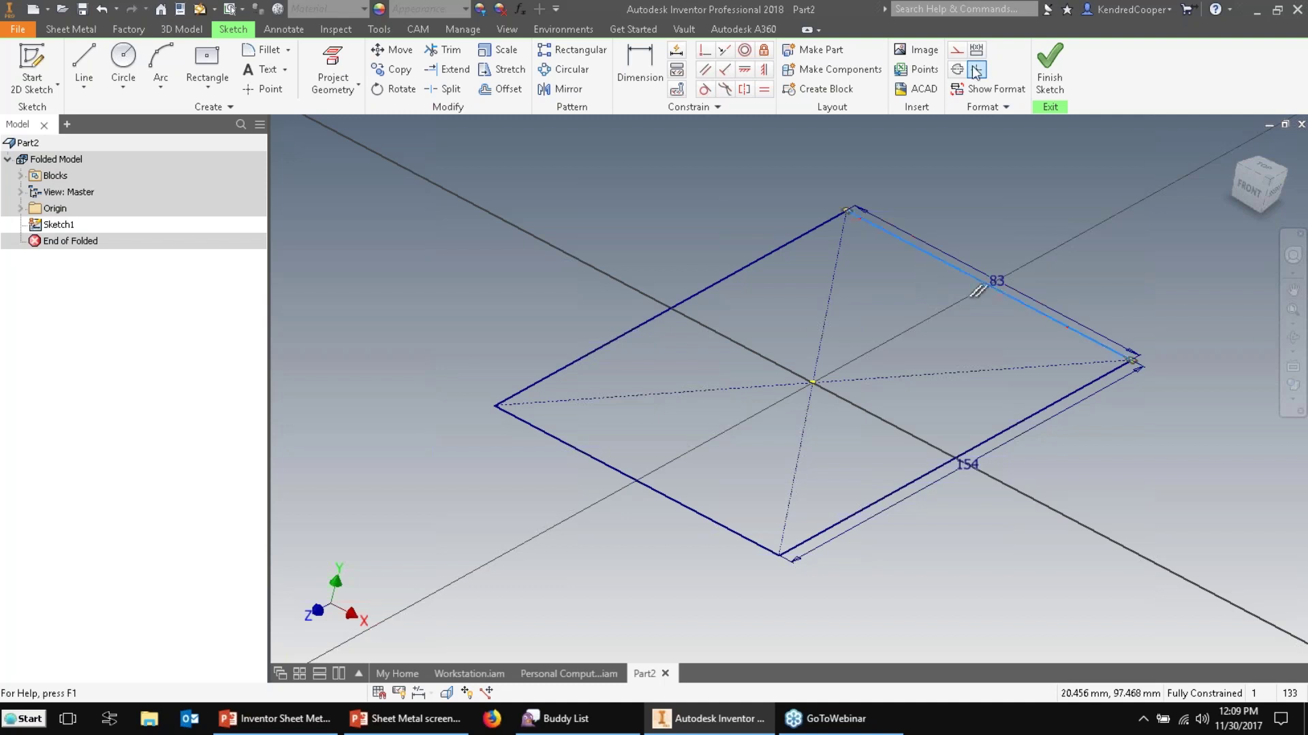
left_click(1048, 68)
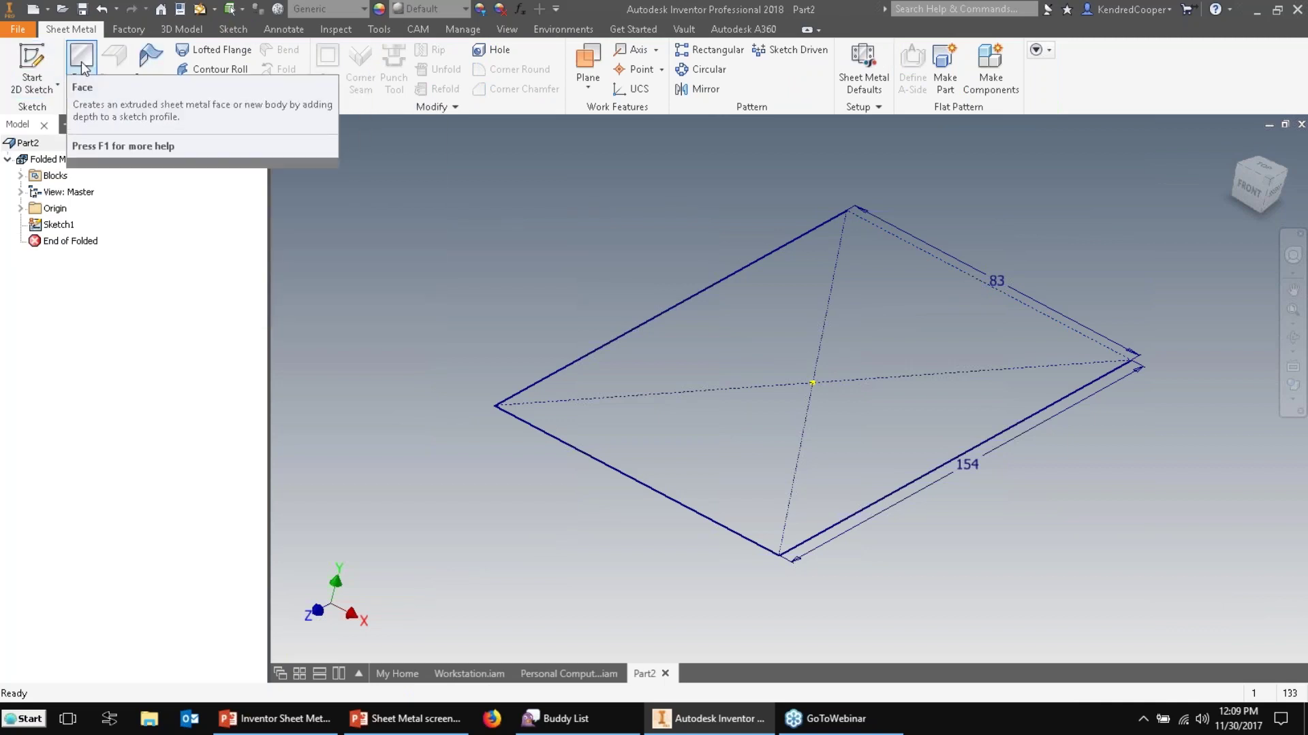
Start a contour flange from the open profile, compare its offset directions at a corner, and keep the thickness outside the sketch.
left_click(145, 68)
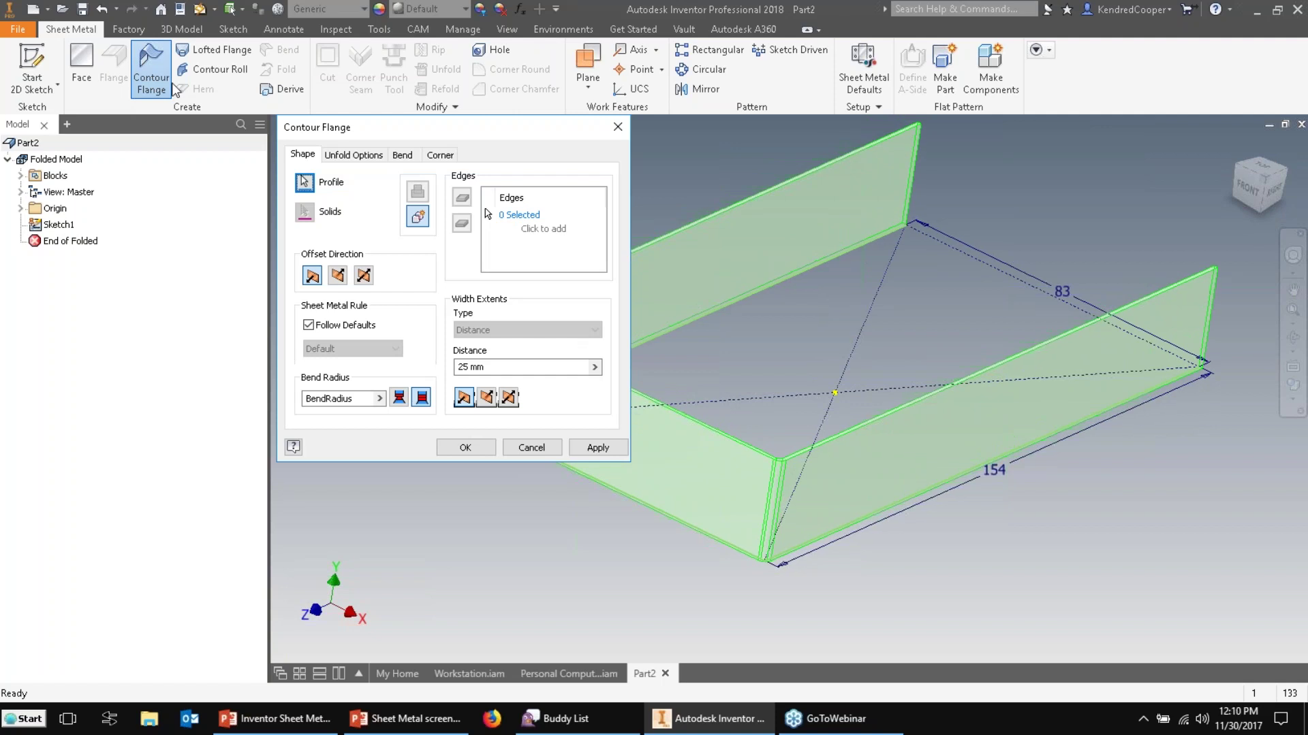
left_click_drag(368, 127, 215, 121)
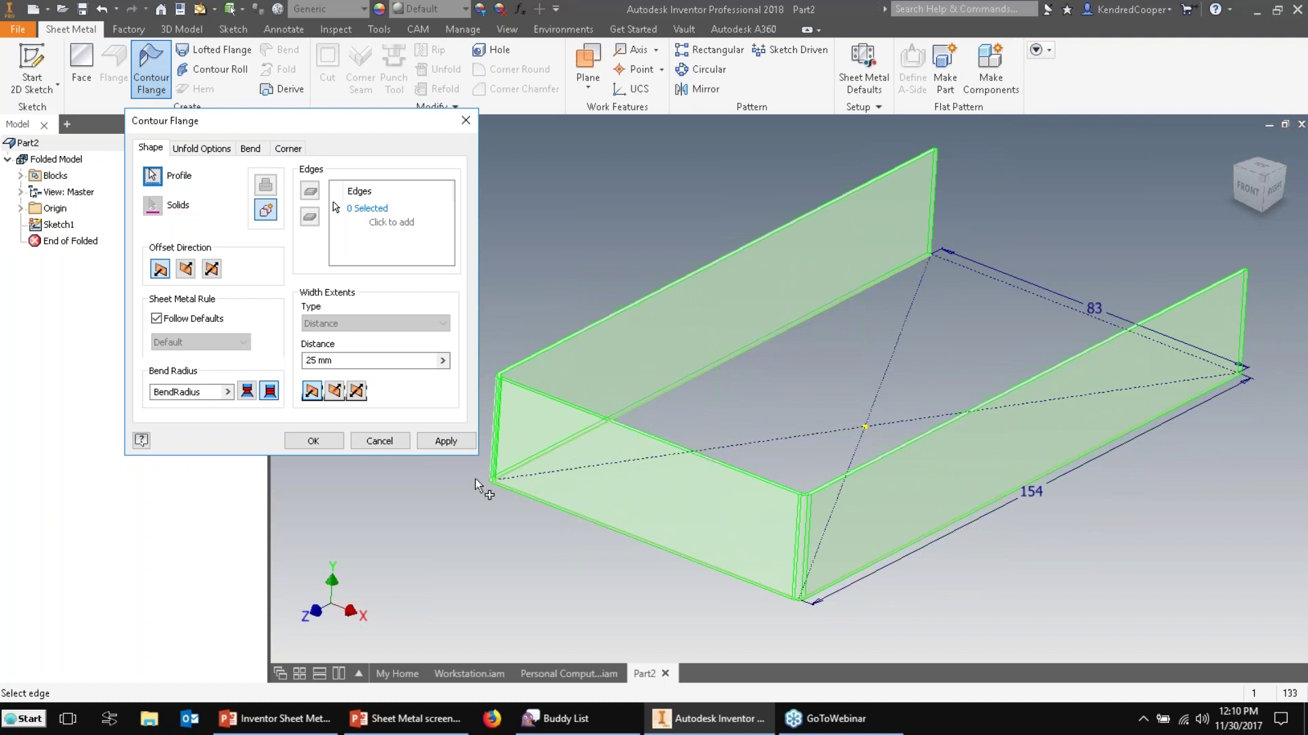
scroll(494, 479, "up", 4)
scroll(486, 476, "up", 2)
middle_click_drag(486, 476, 786, 476)
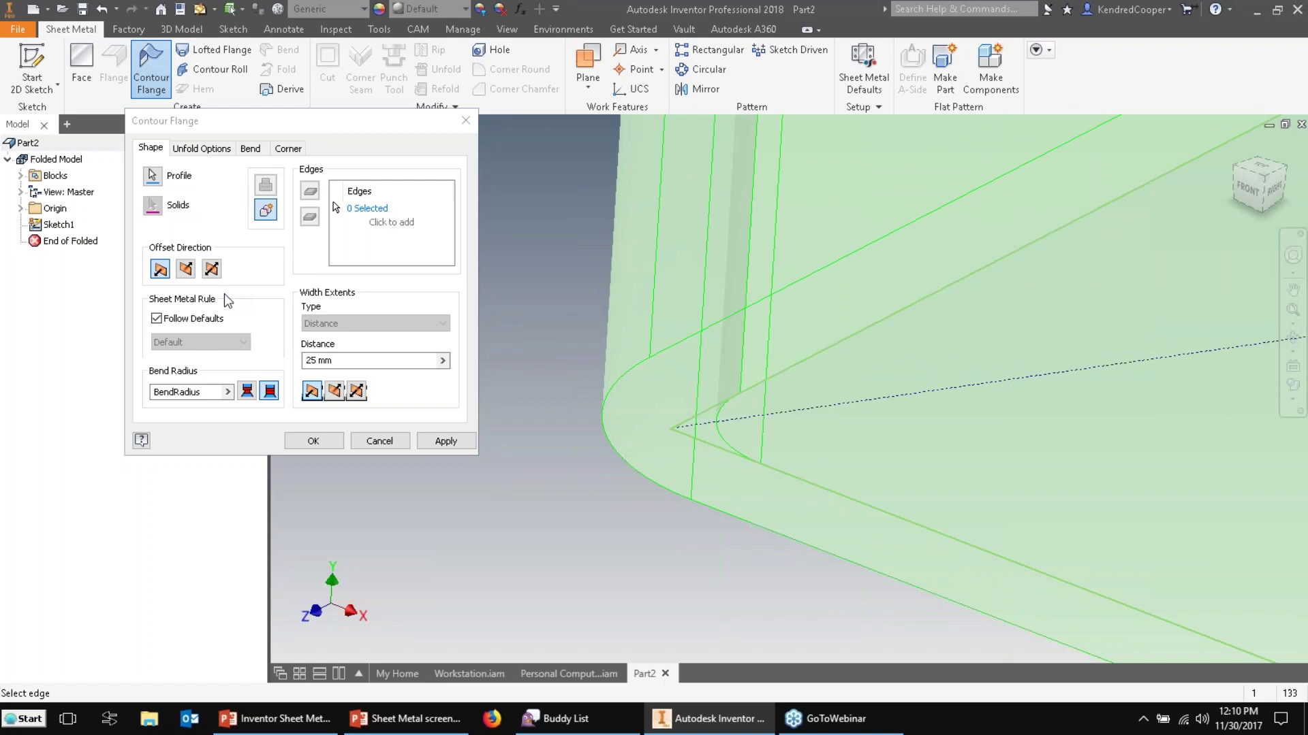
left_click(186, 270)
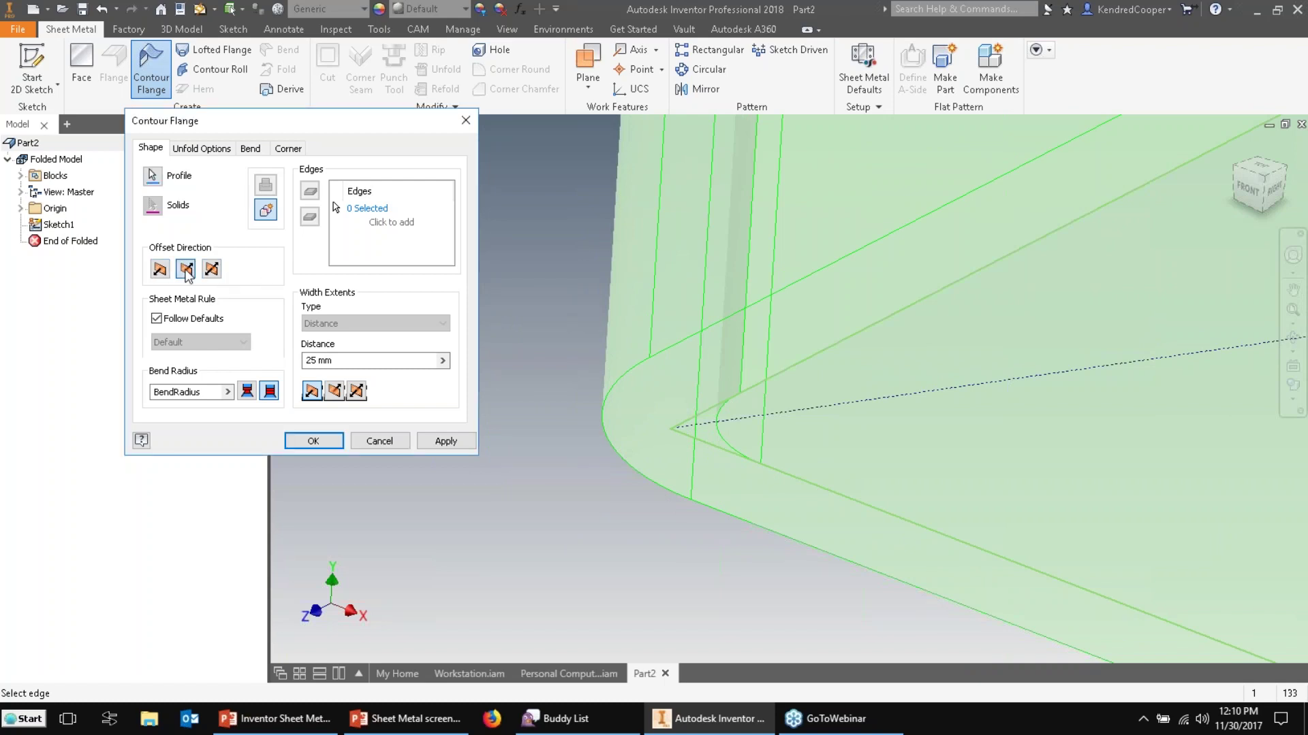
left_click(212, 270)
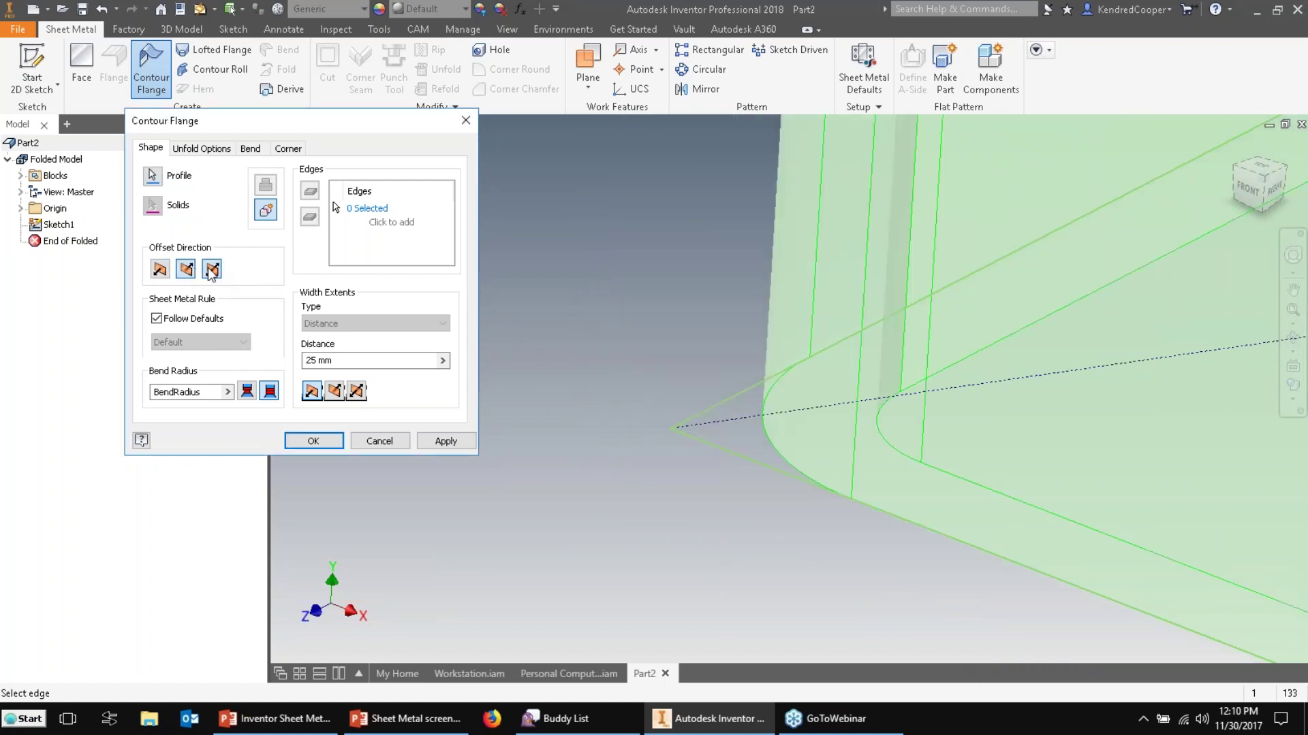
left_click(159, 270)
Set the contour flange's width distance to 110 mm and extend it symmetrically about the sketch plane with the mid-plane option.
left_click(361, 361)
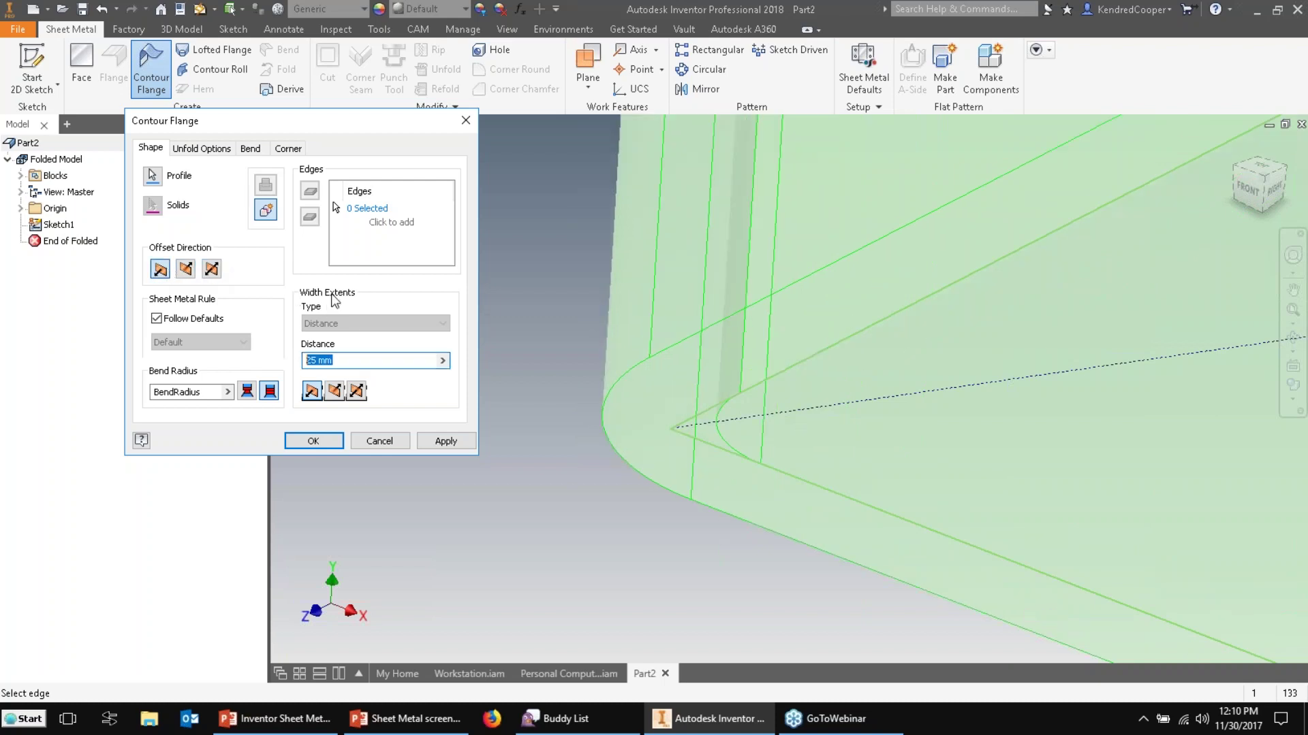
scroll(570, 312, "down", 2)
scroll(604, 289, "down", 3)
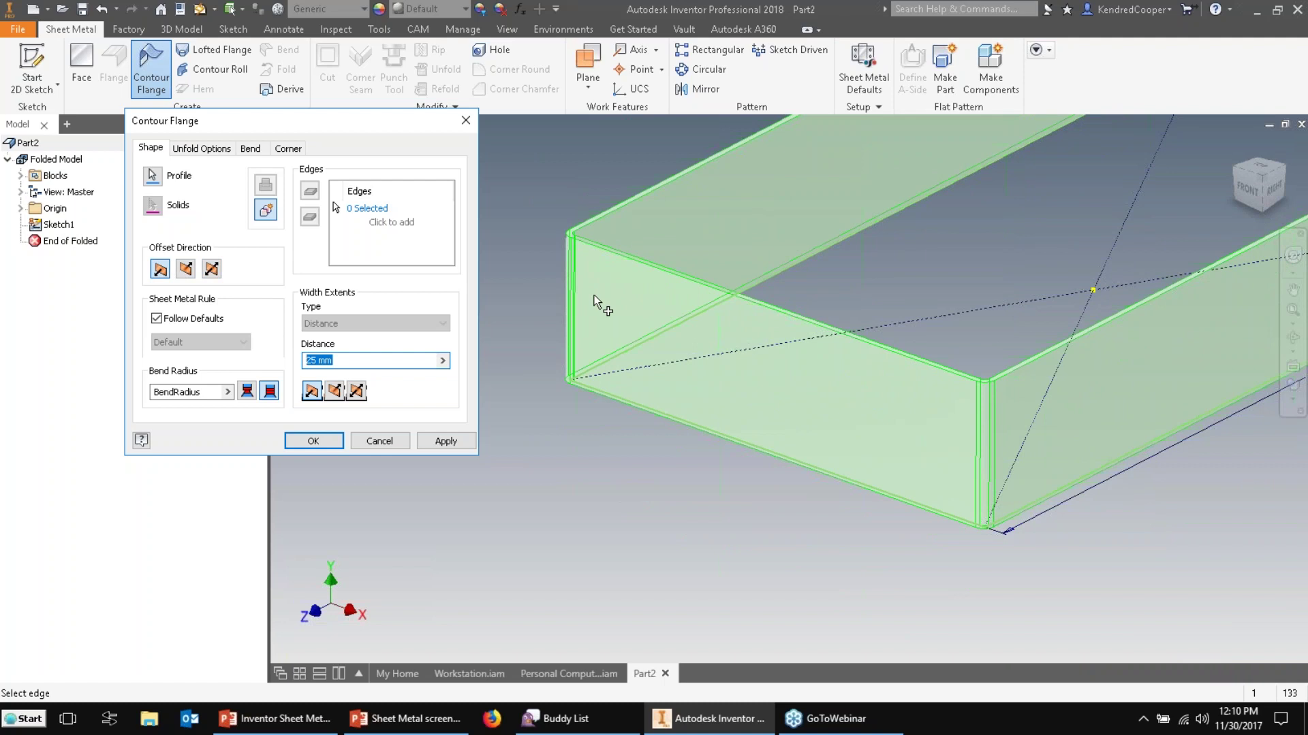
type("110")
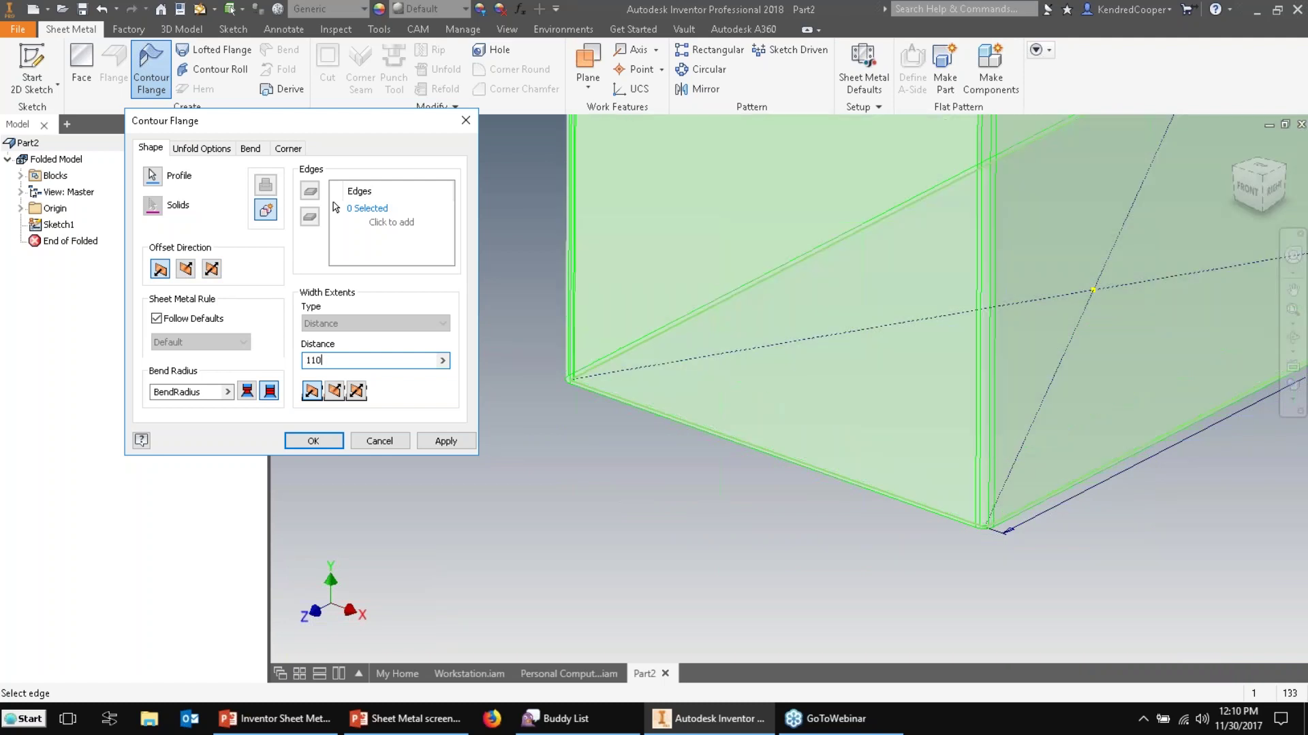
left_click(335, 393)
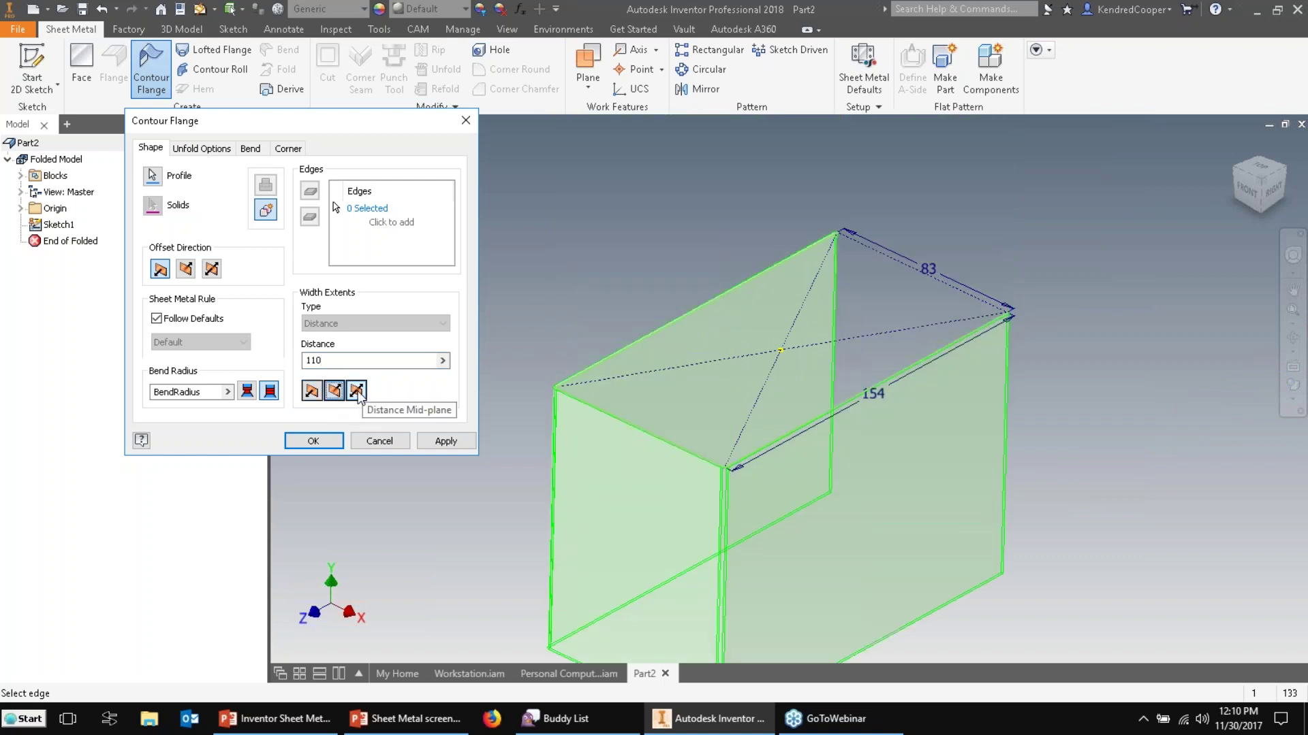
left_click(357, 392)
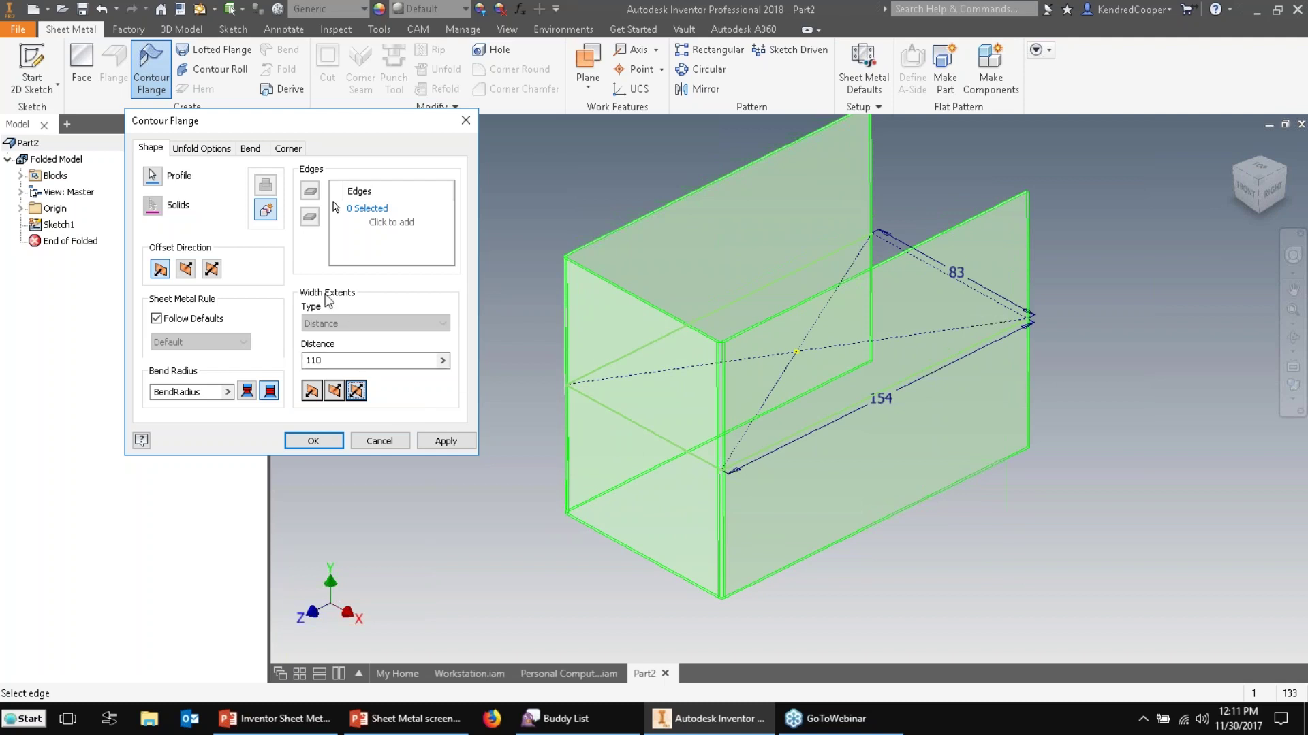
Review the contour flange's unfold, bend and corner options, and create the flange with the default settings.
left_click(214, 150)
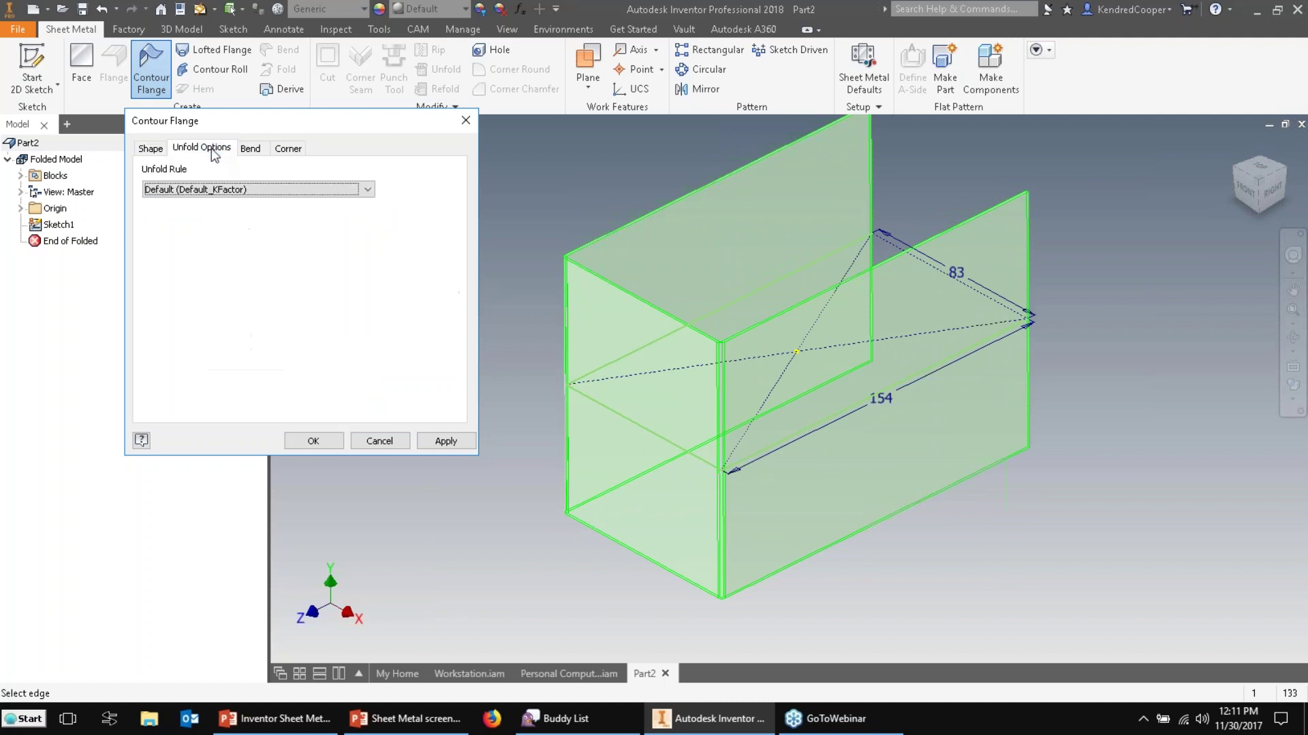
left_click(247, 150)
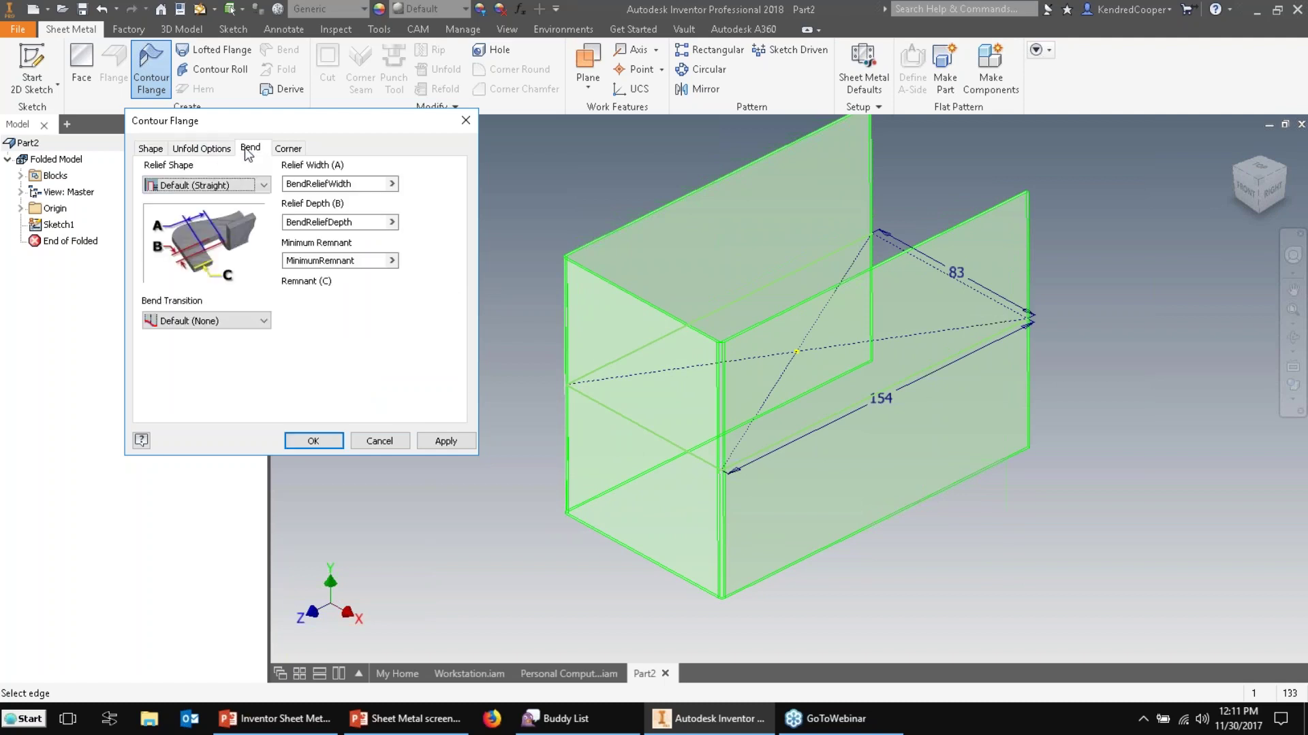
left_click(281, 152)
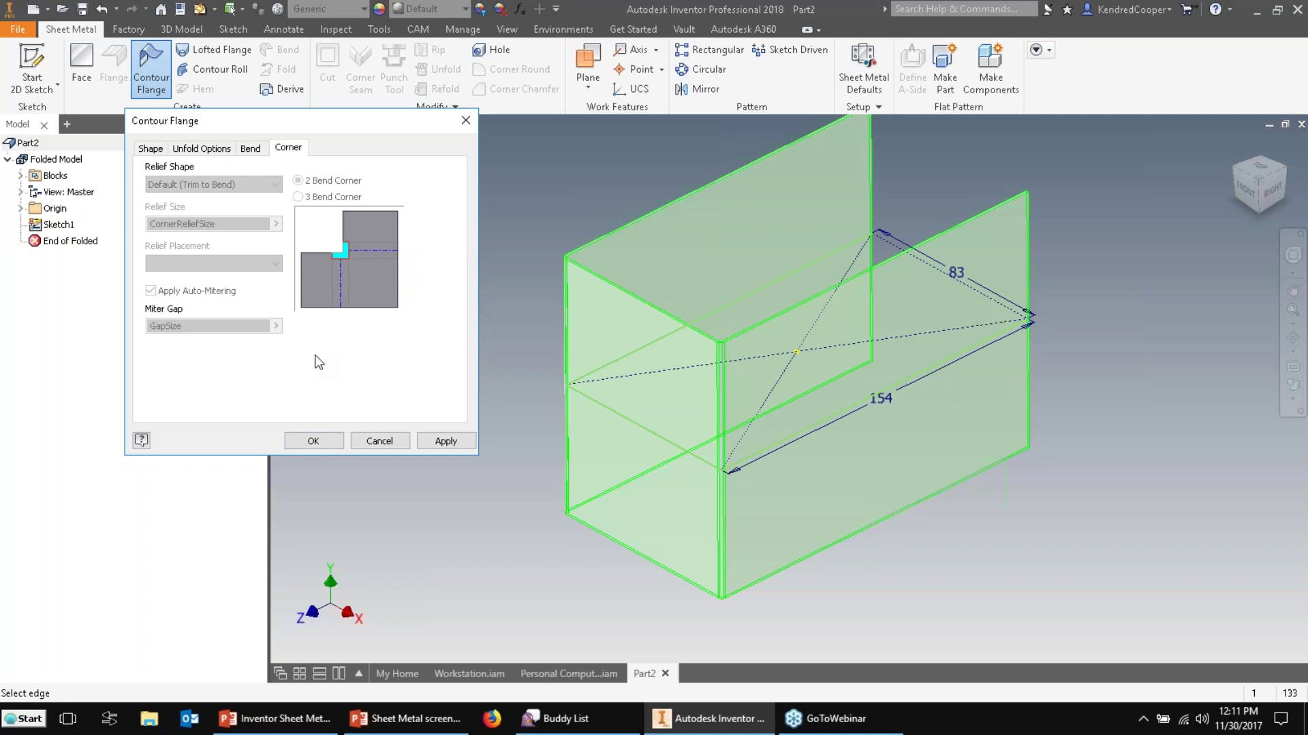
left_click(297, 444)
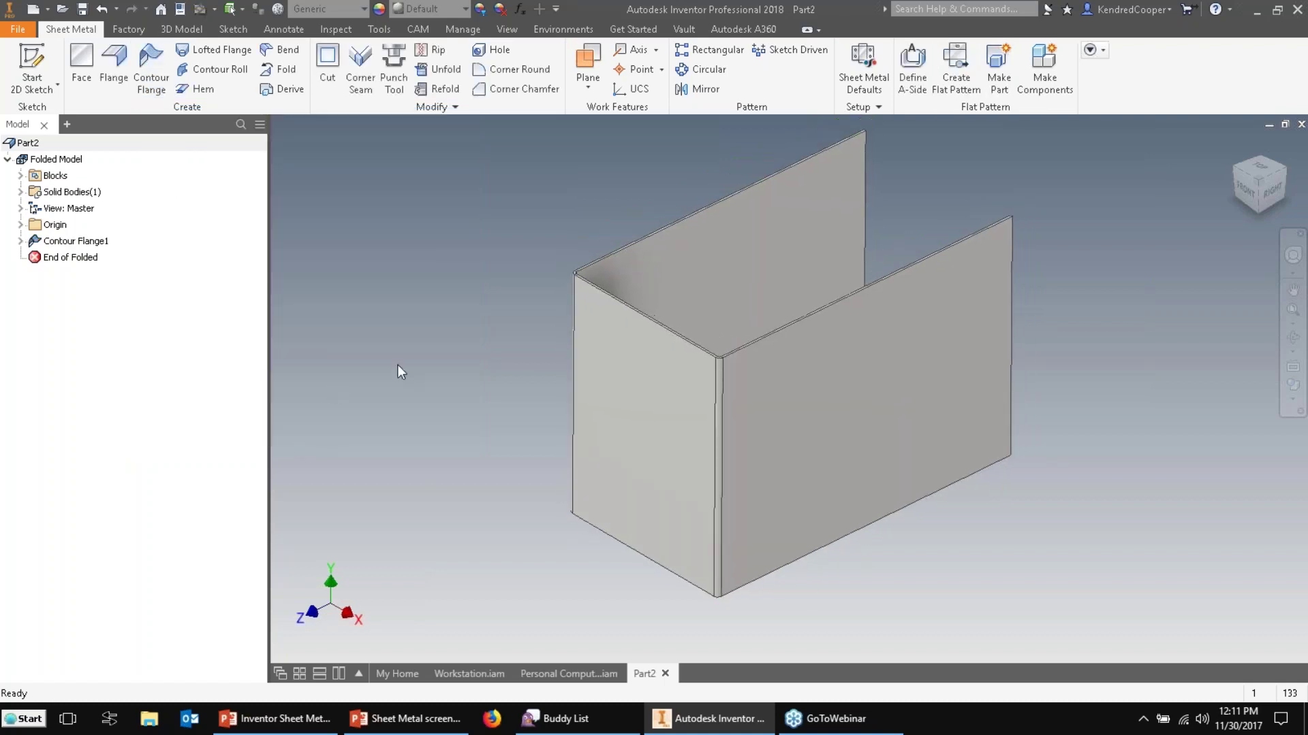
Open the Default sheet metal rule from the part's sheet metal defaults and set its material to Steel, Alloy.
left_click(872, 80)
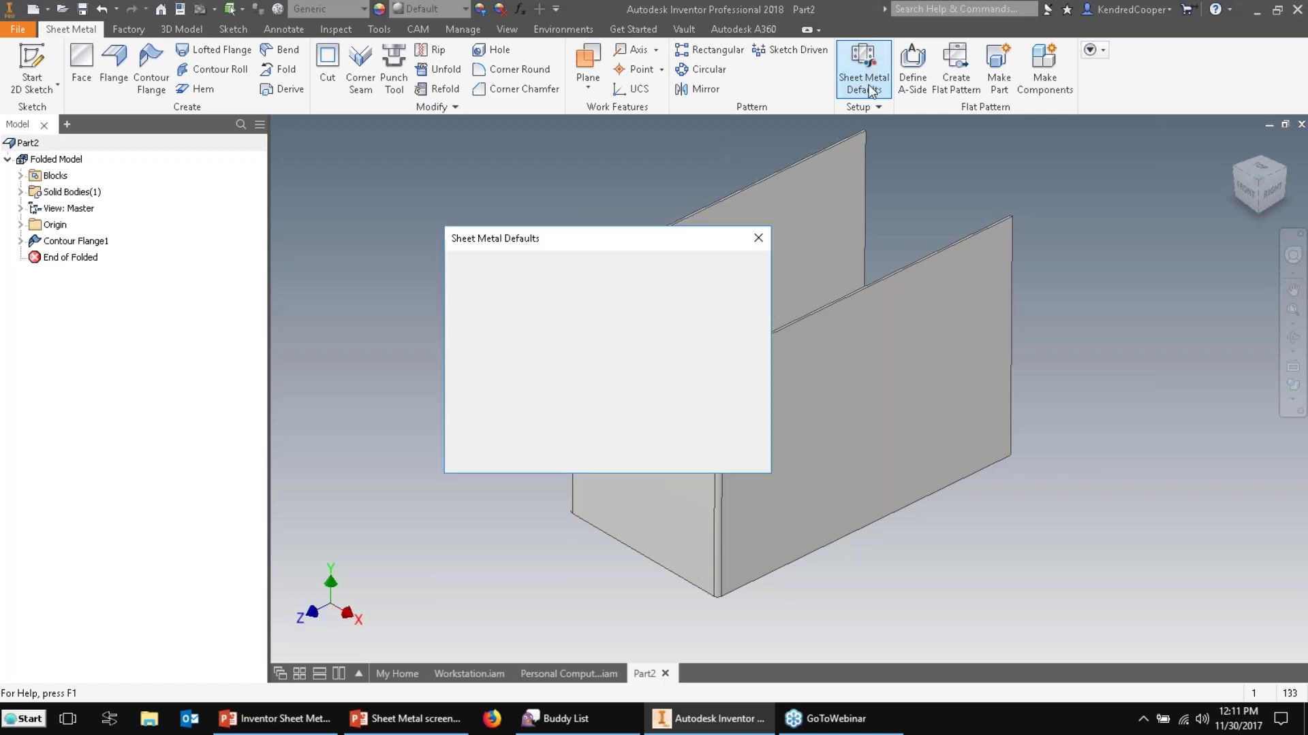
left_click_drag(513, 203, 477, 182)
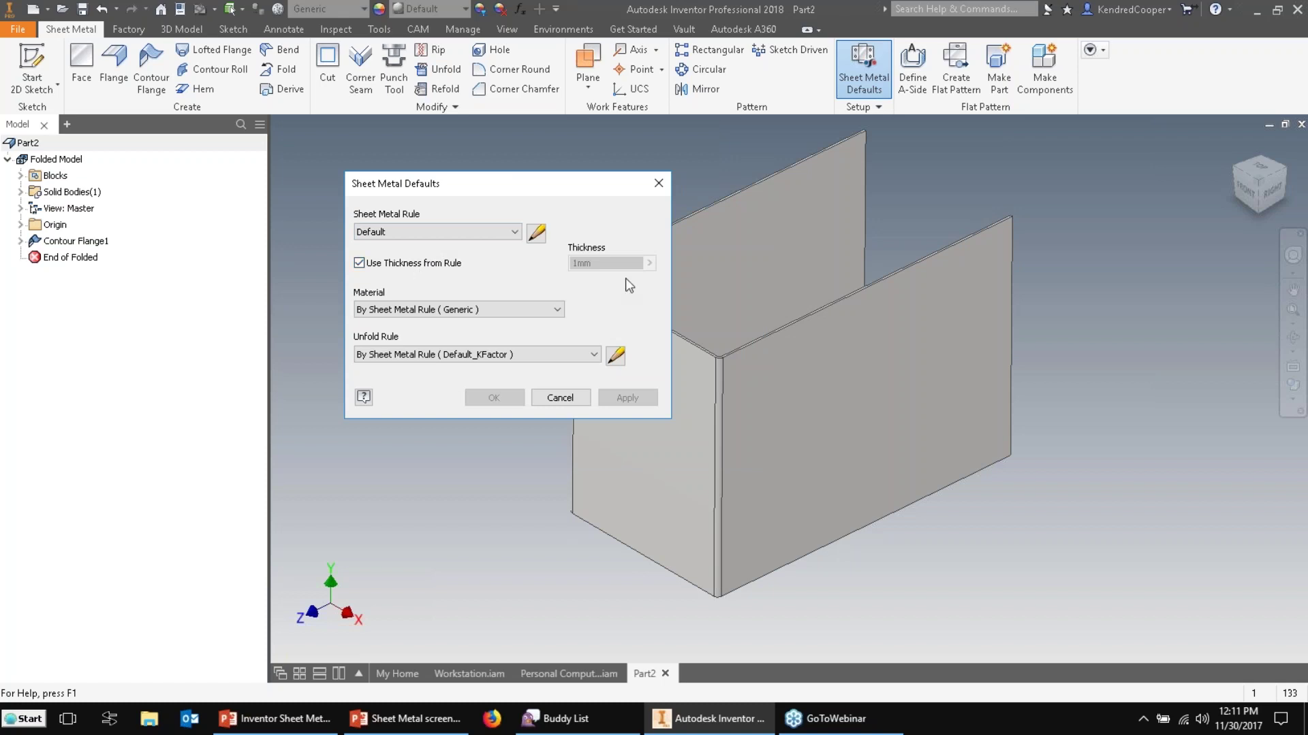
mouse_move(616, 264)
left_click(540, 233)
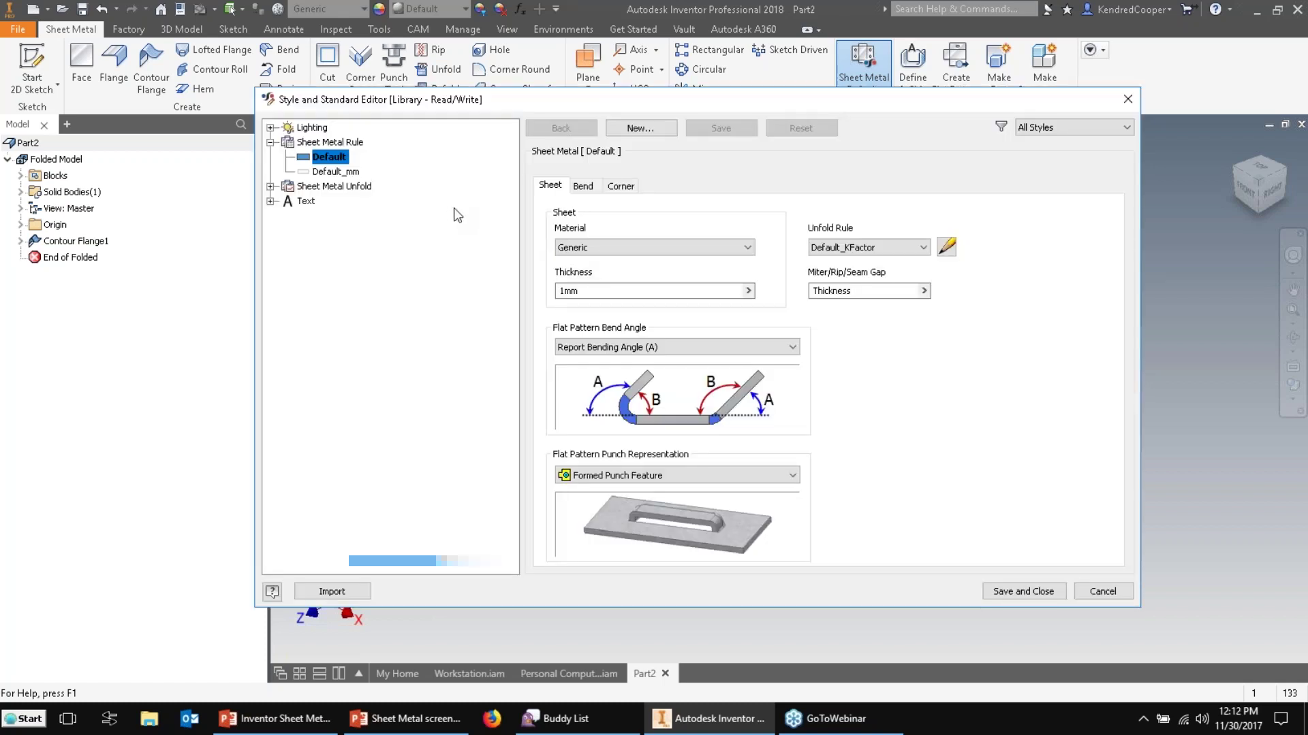
left_click(640, 246)
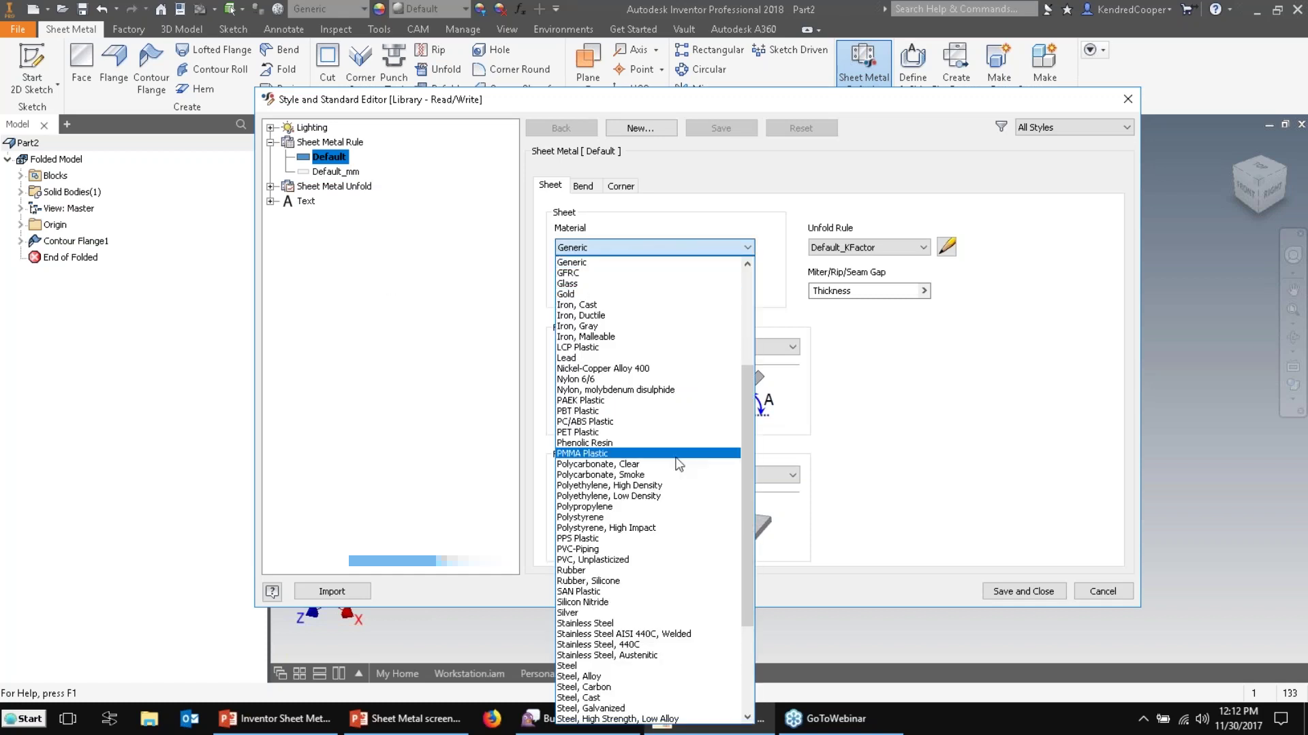
scroll(674, 521, "down", 10)
left_click(668, 528)
Review the Default rule's sheet thickness, miter/rip/seam gap and flat pattern bend angle settings.
left_click(661, 292)
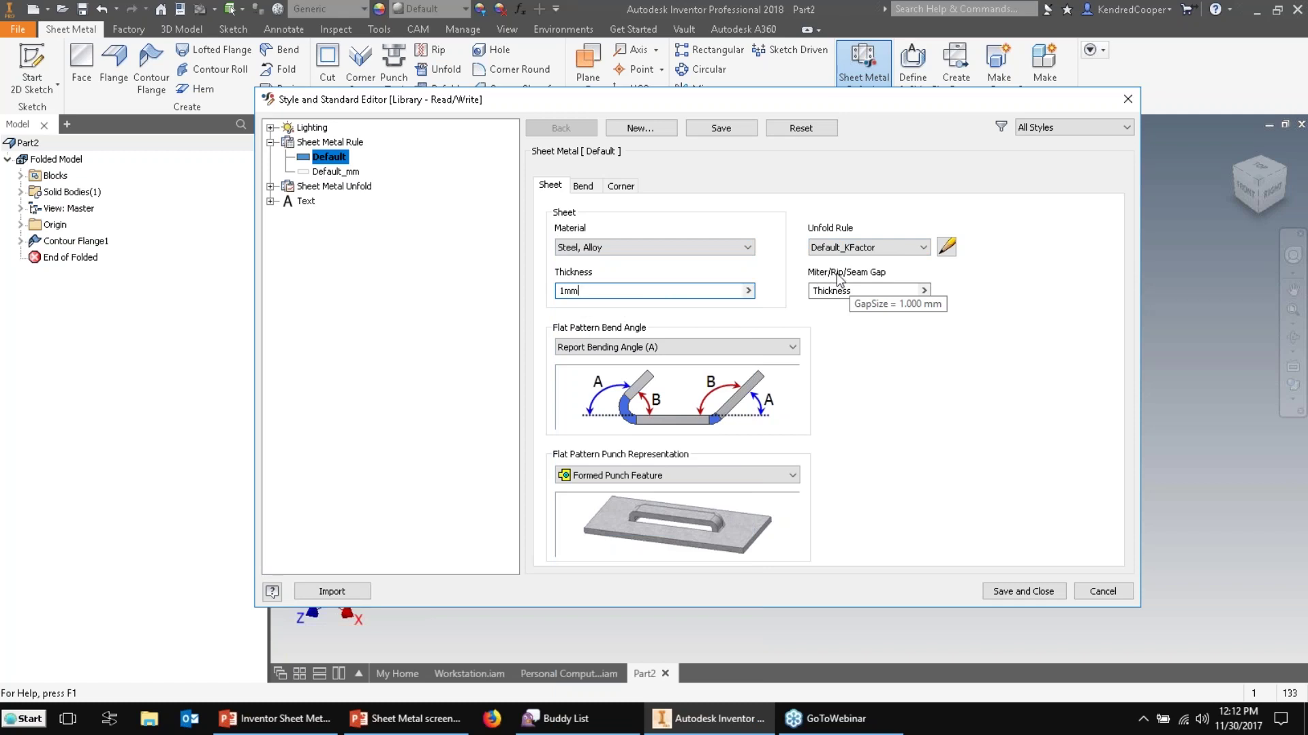
left_click(883, 291)
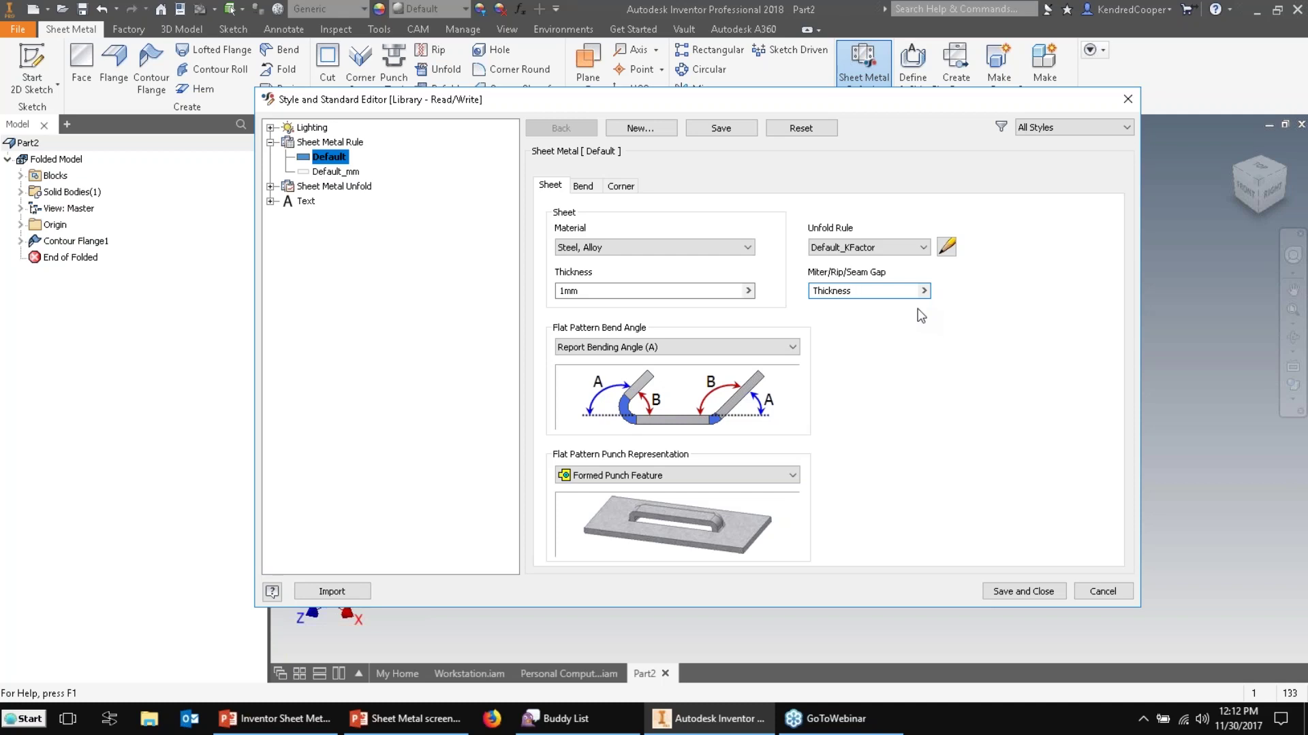
key("shift+Tab")
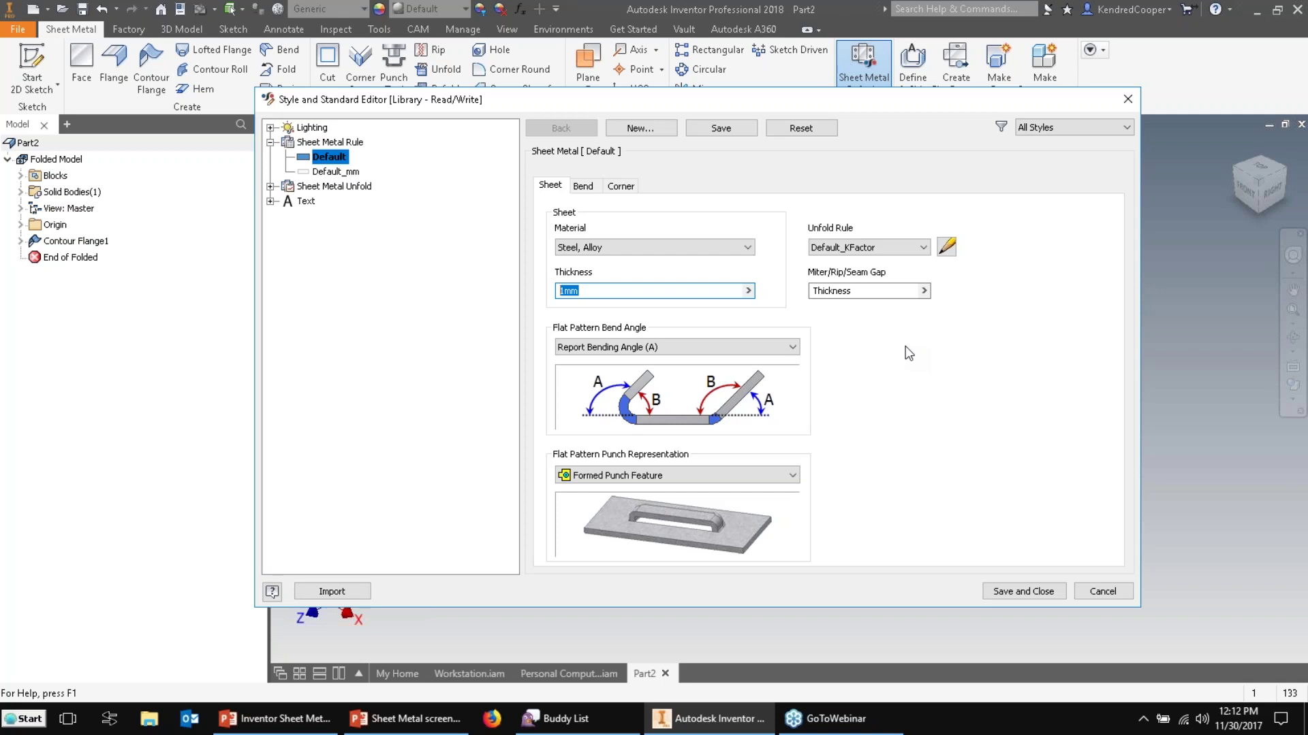
left_click(703, 347)
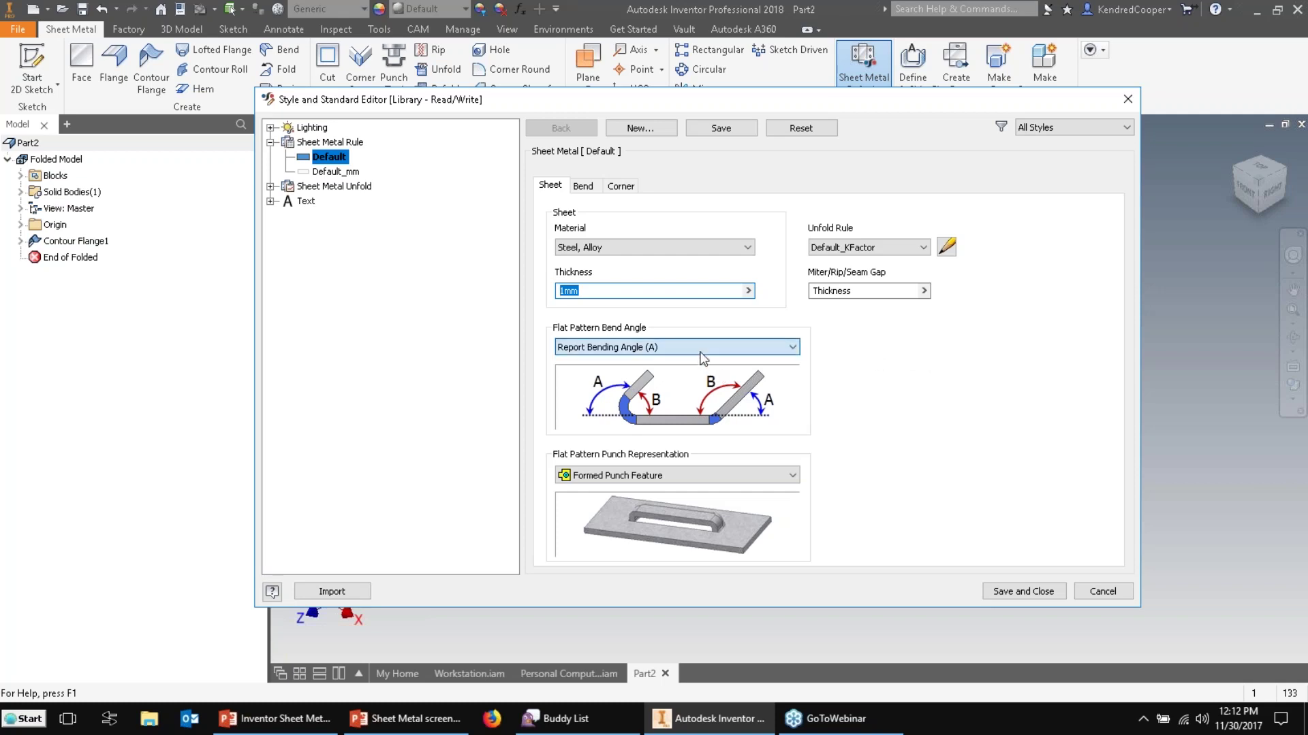
left_click(701, 350)
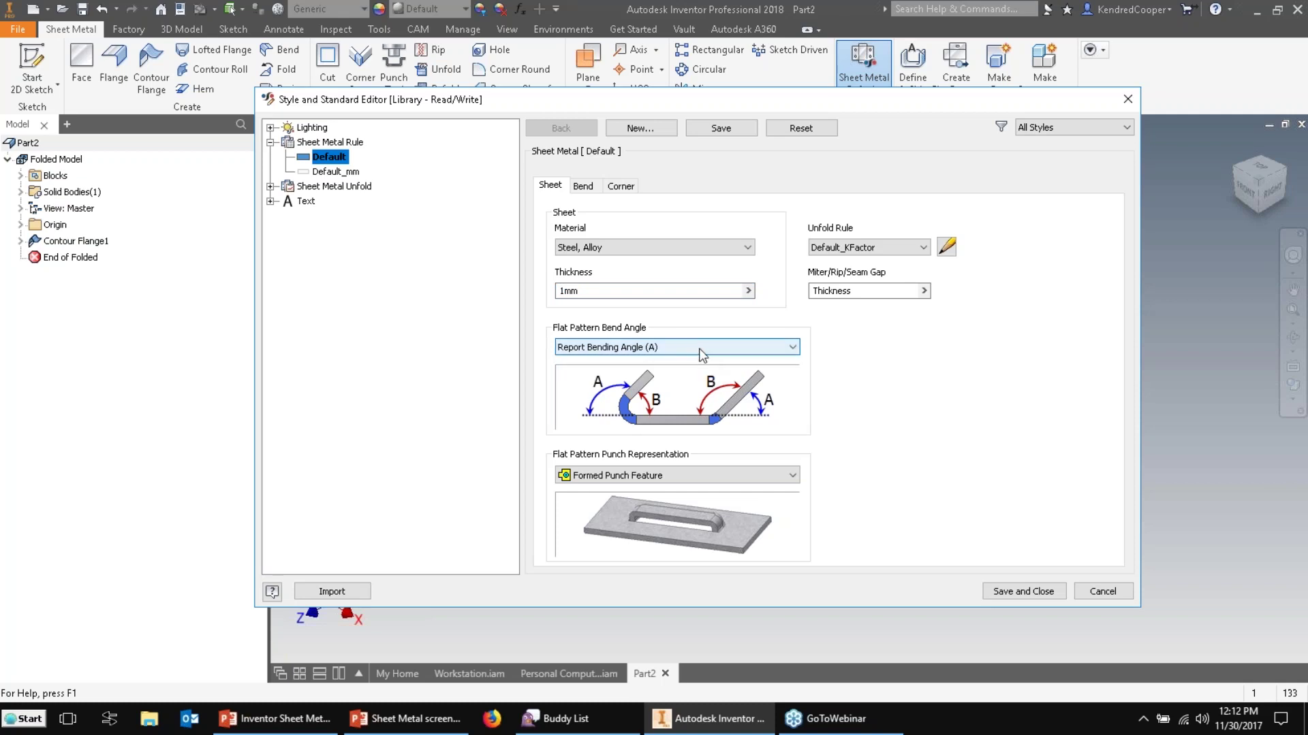
Compare the 2D sketch, sketch with center mark and center-mark-only flat pattern punch representations, and return to Formed Punch Feature.
left_click(790, 476)
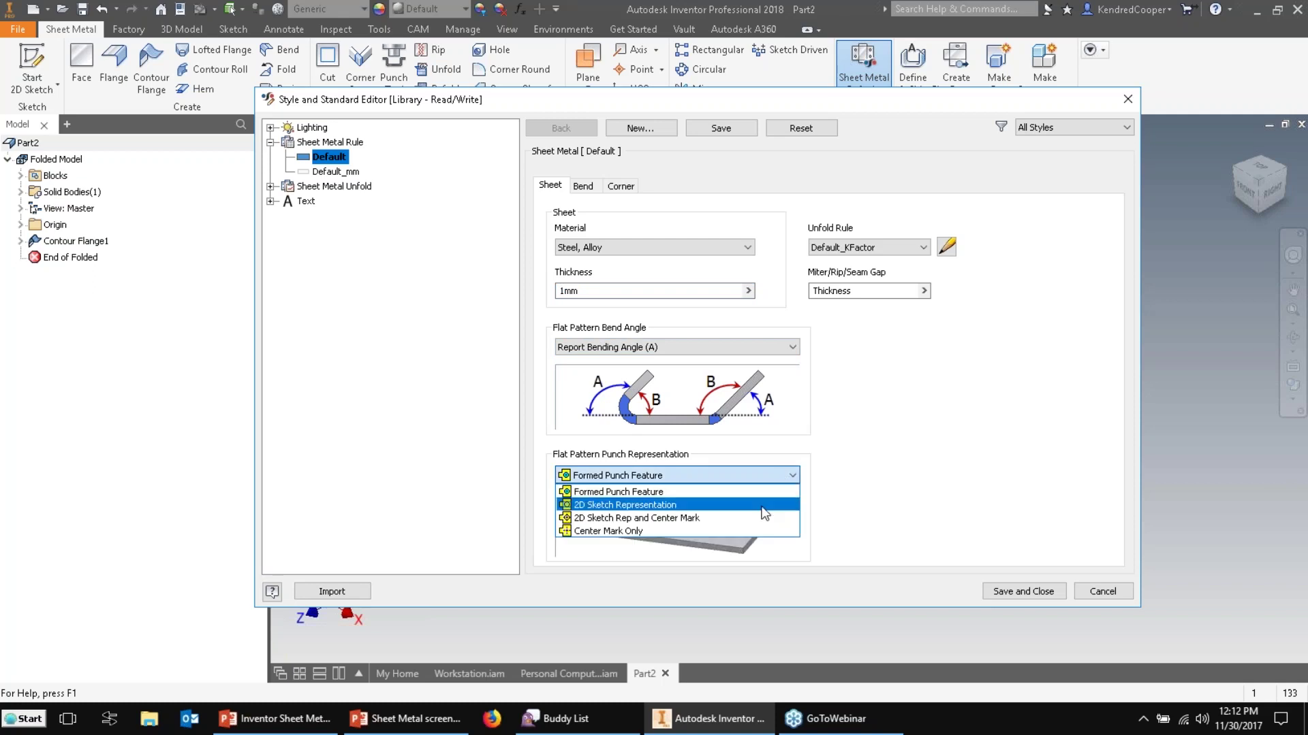
left_click(762, 496)
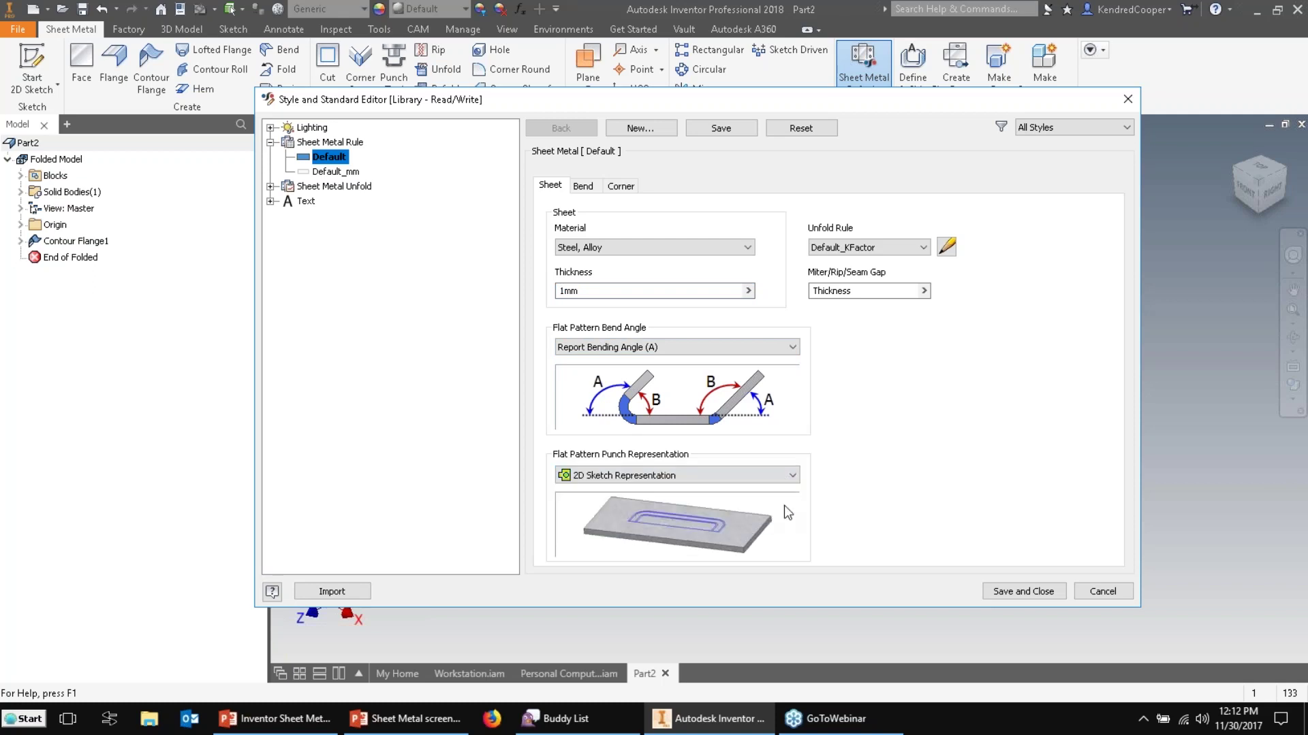
left_click(765, 475)
left_click(752, 519)
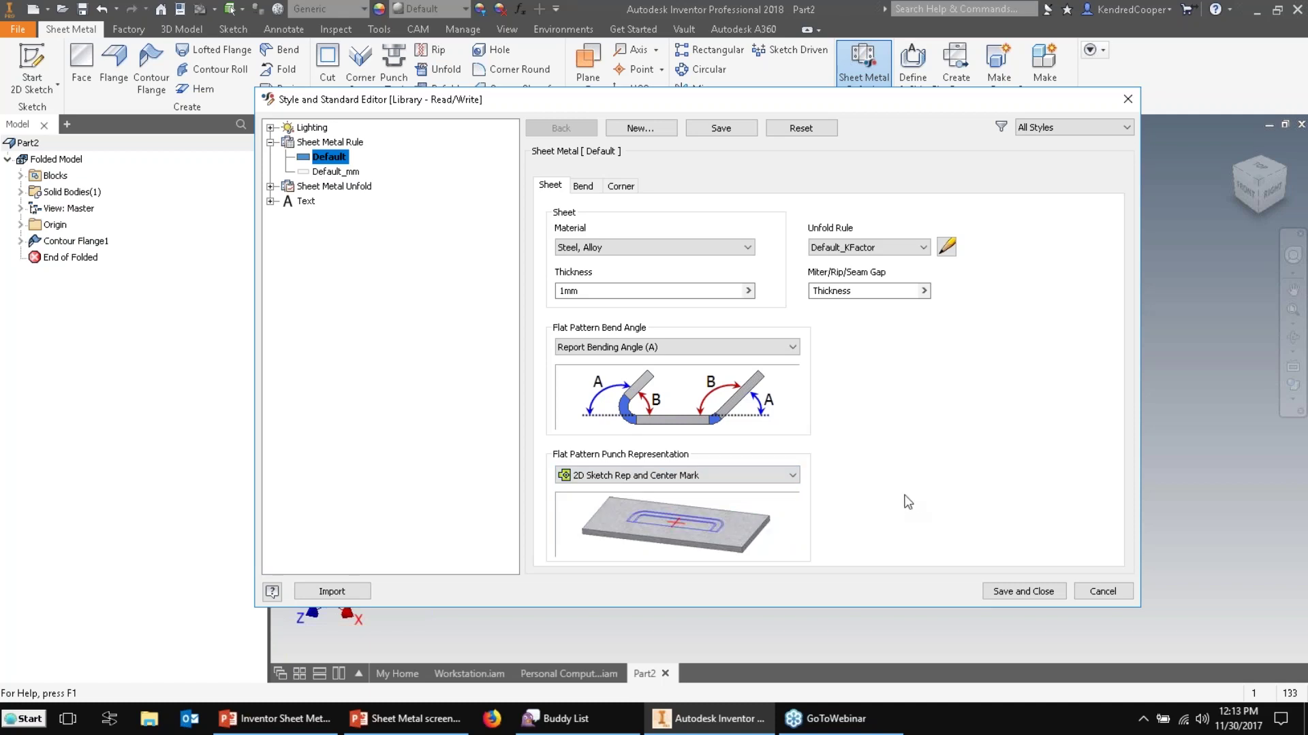
left_click(720, 479)
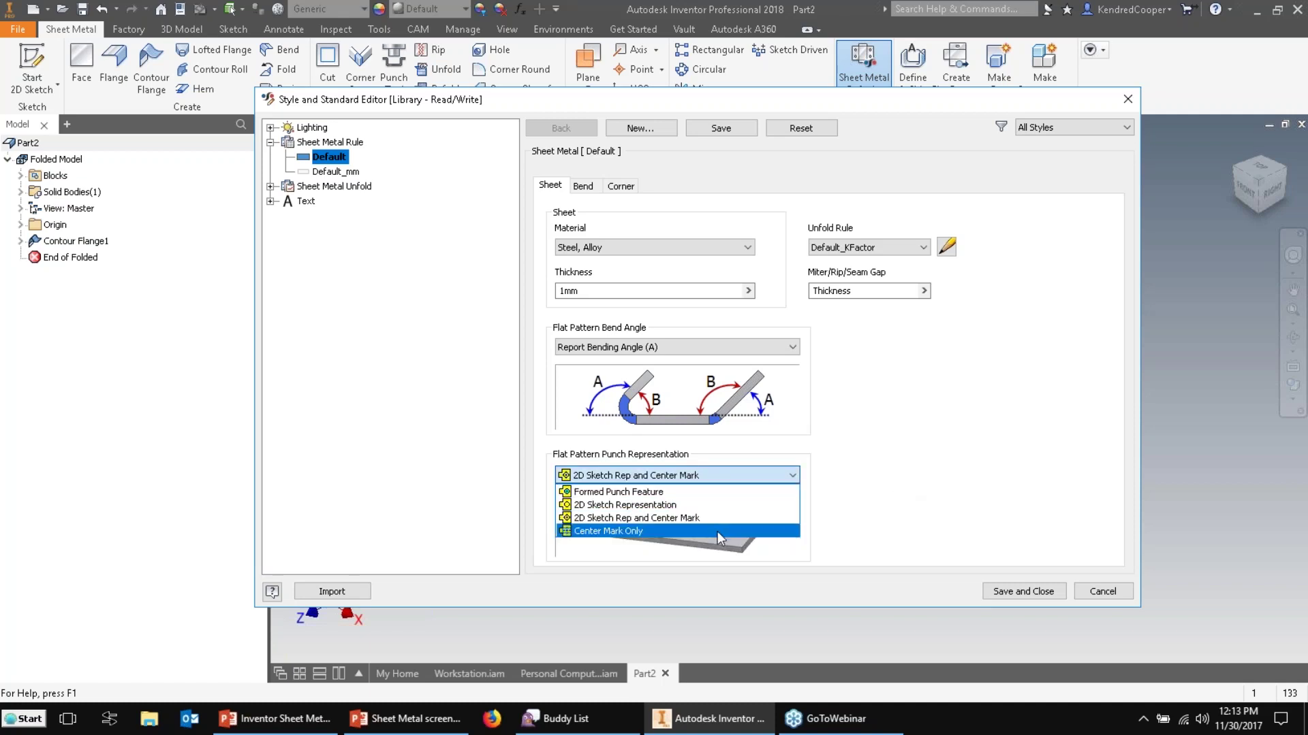
left_click(717, 531)
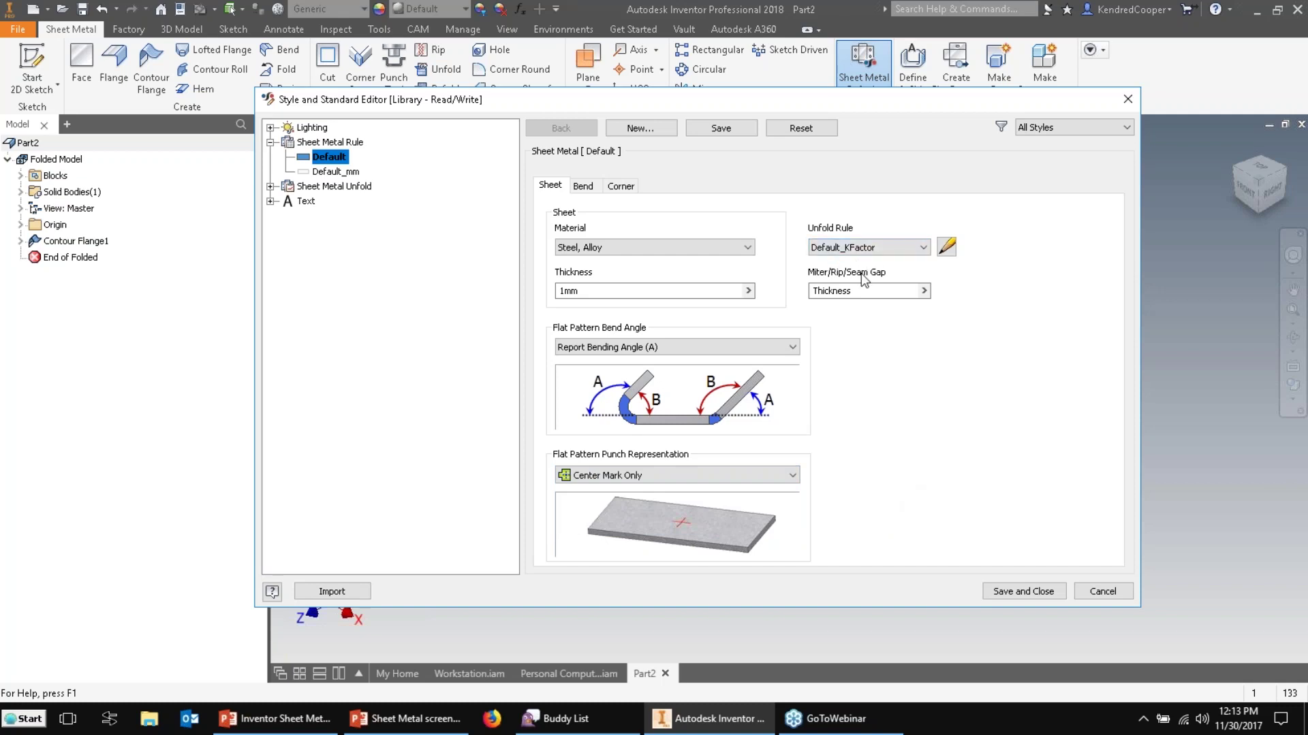
left_click(735, 477)
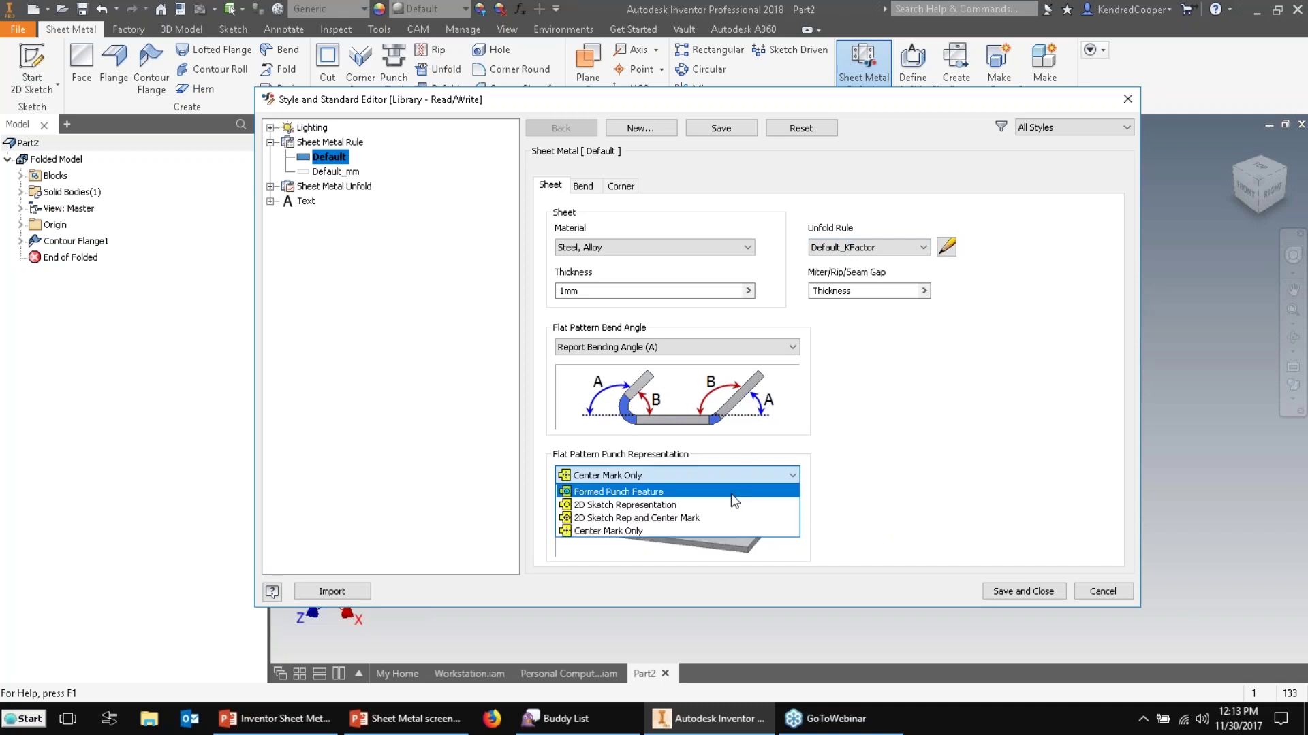
left_click(730, 493)
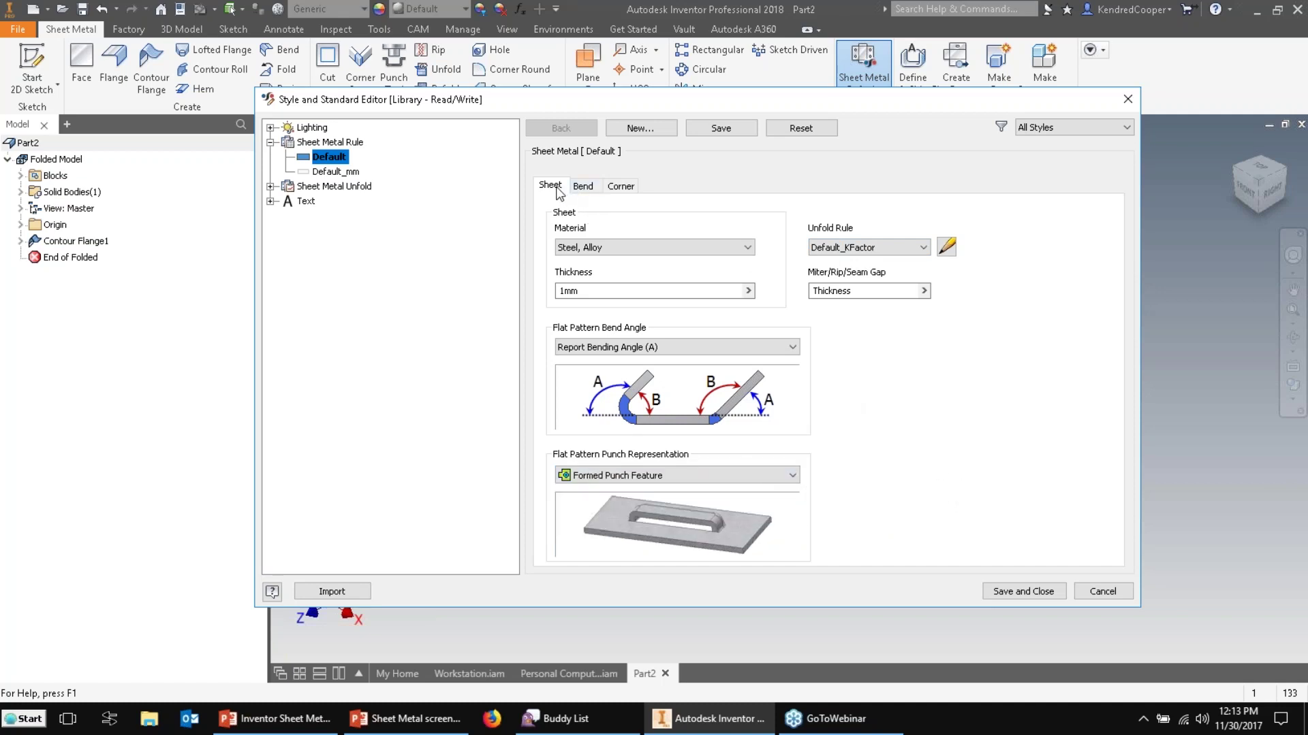
Review the rule's bend relief shape, relief width, minimum remnant and bend radius settings.
left_click(582, 188)
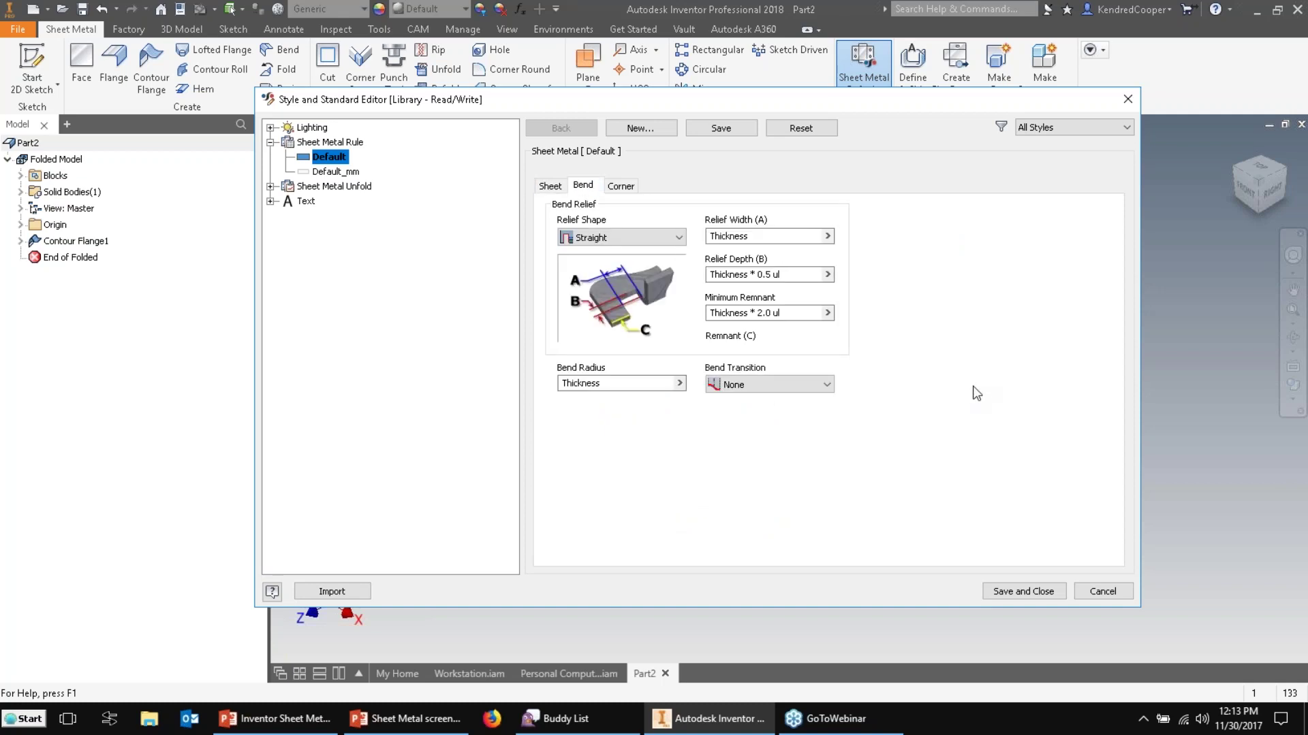
left_click(661, 239)
left_click(662, 239)
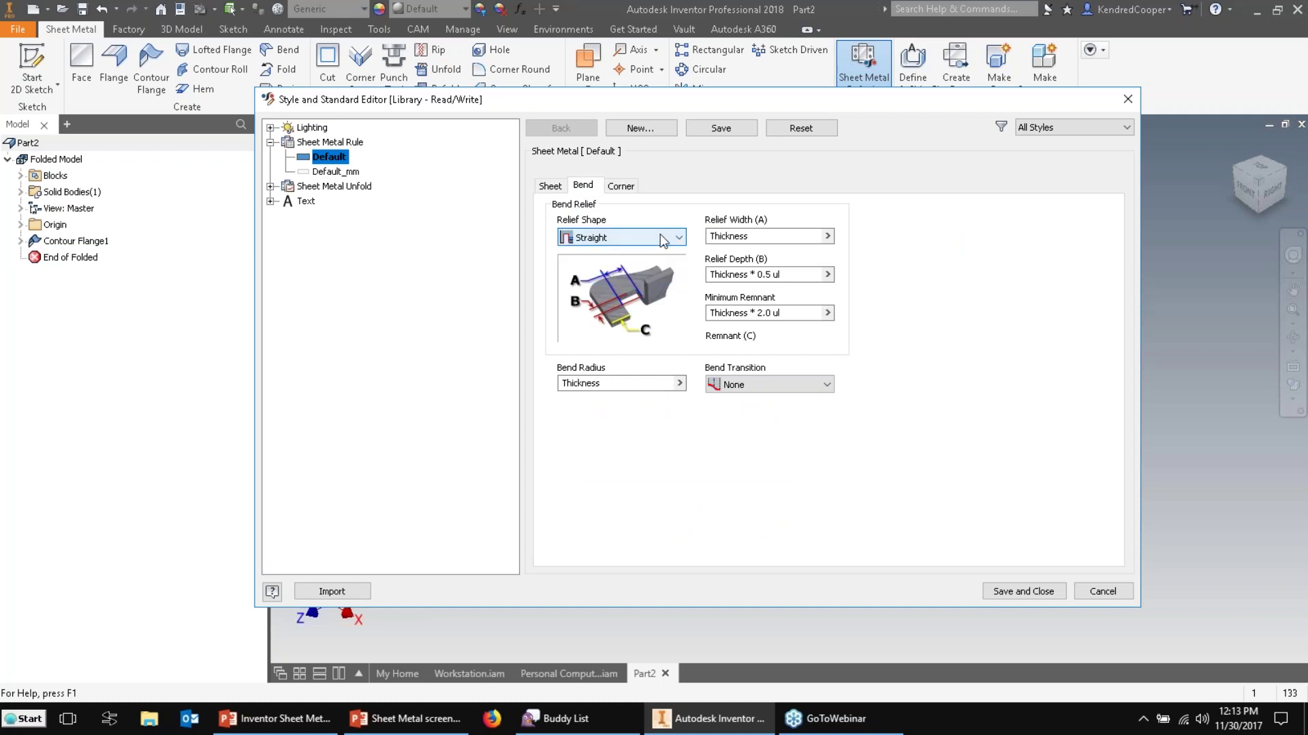
mouse_move(781, 235)
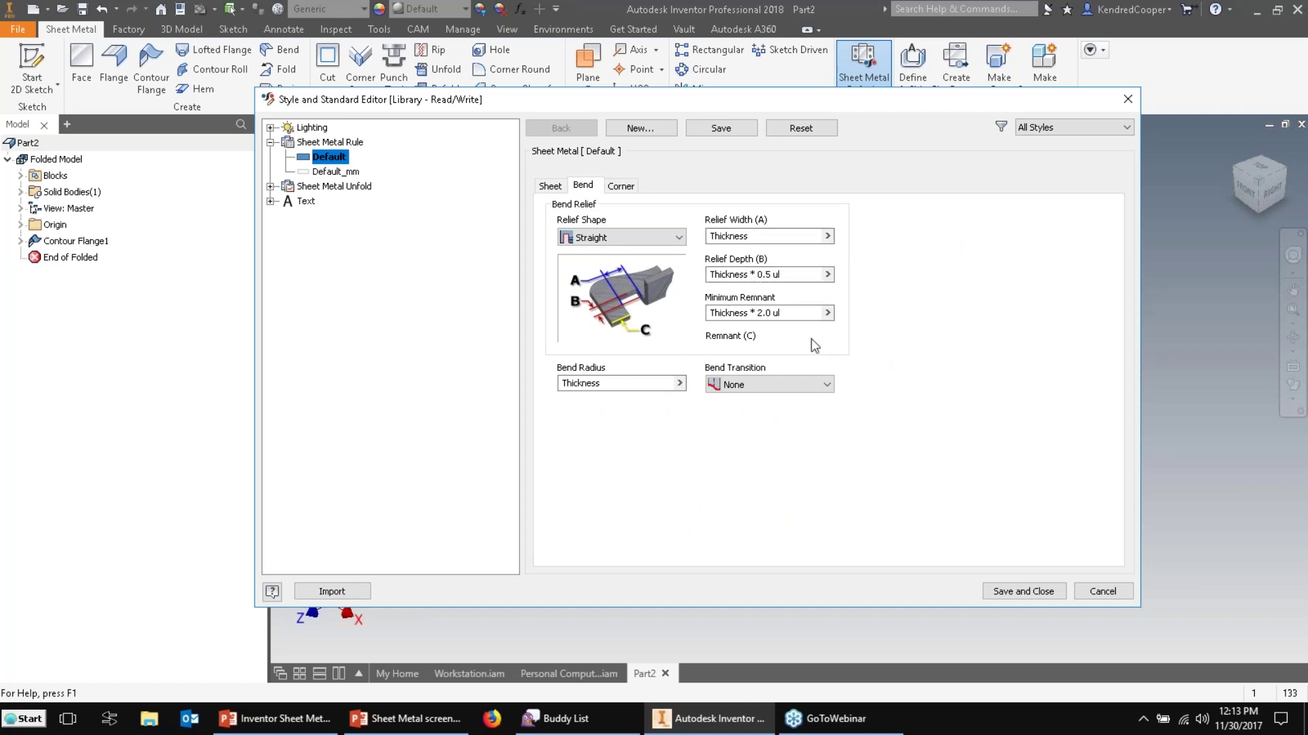
mouse_move(713, 315)
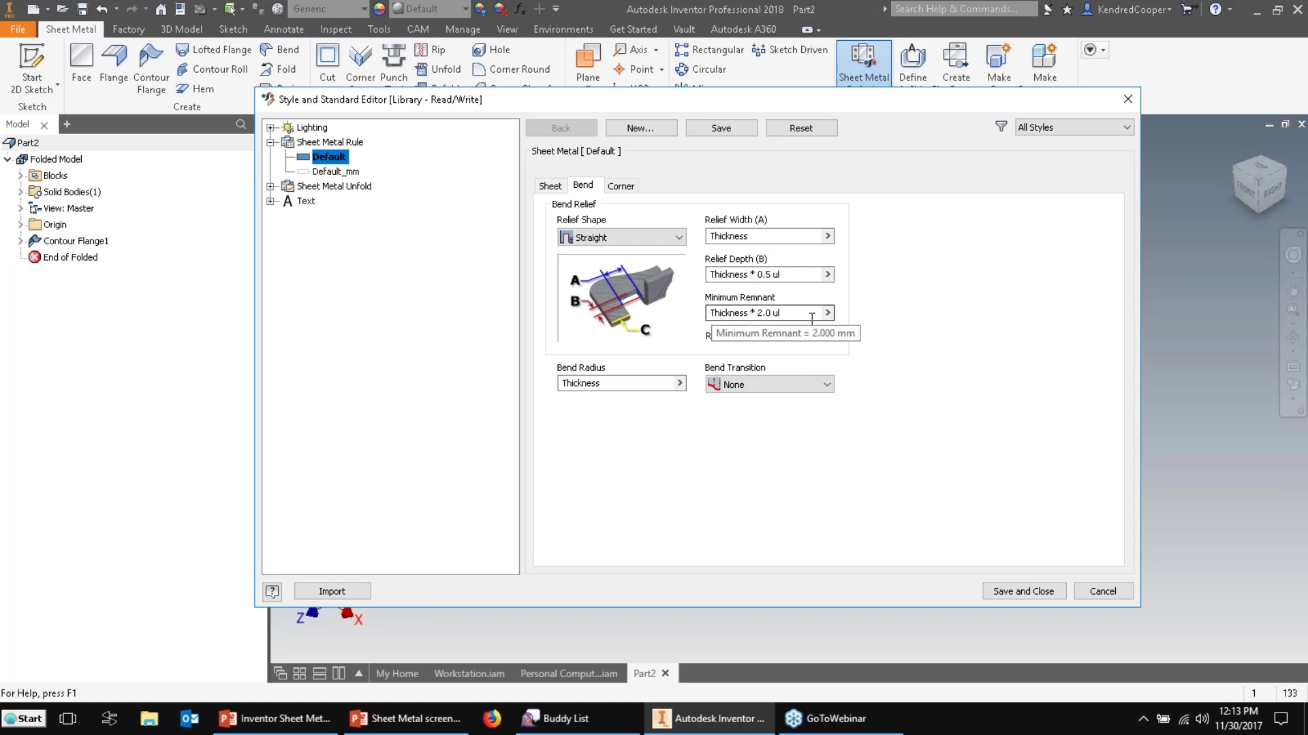
mouse_move(623, 385)
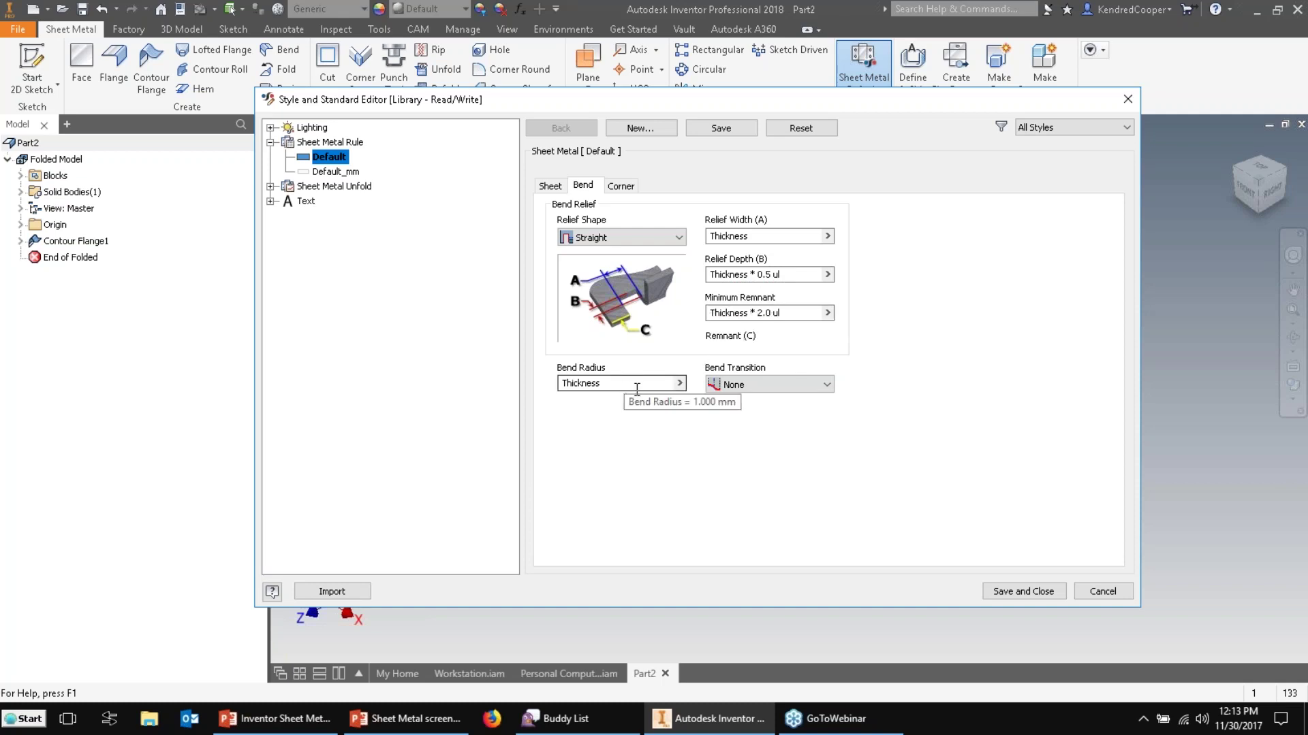
Set the relief shape for two-bend intersections to Tear in the rule's corner settings.
left_click(627, 190)
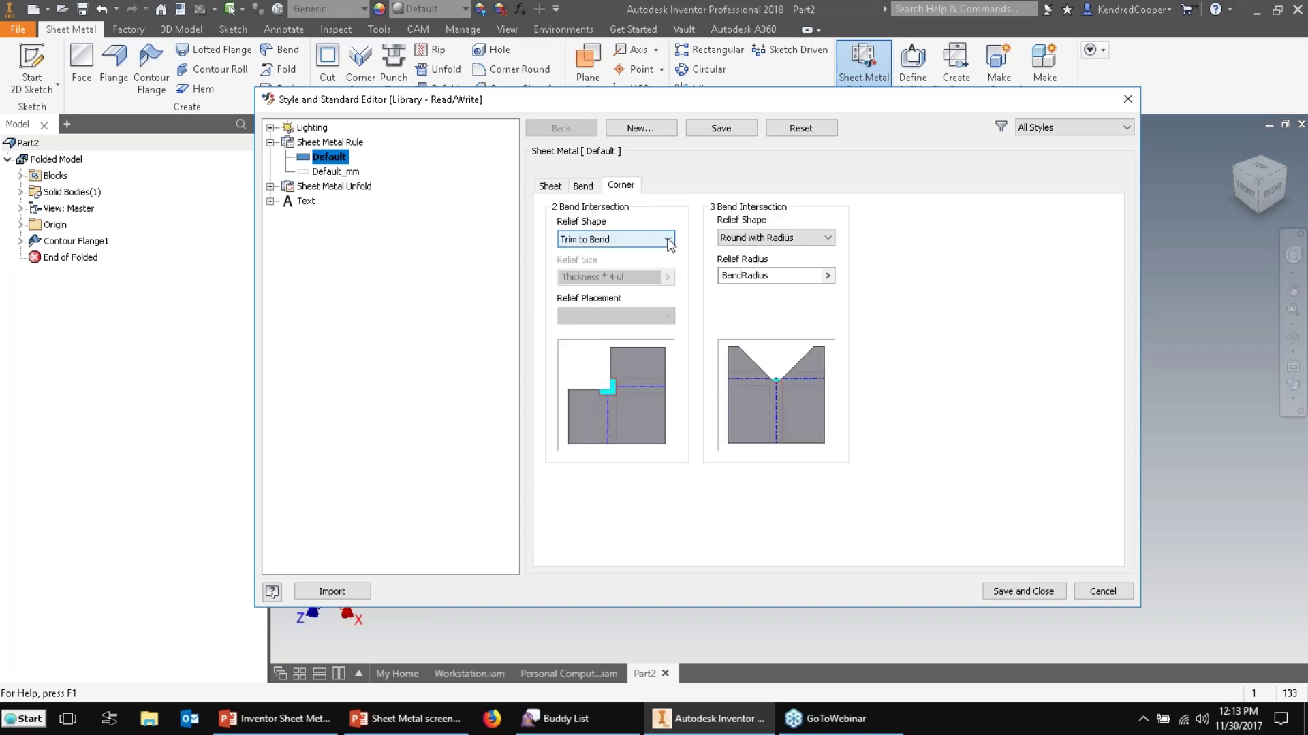
left_click(668, 240)
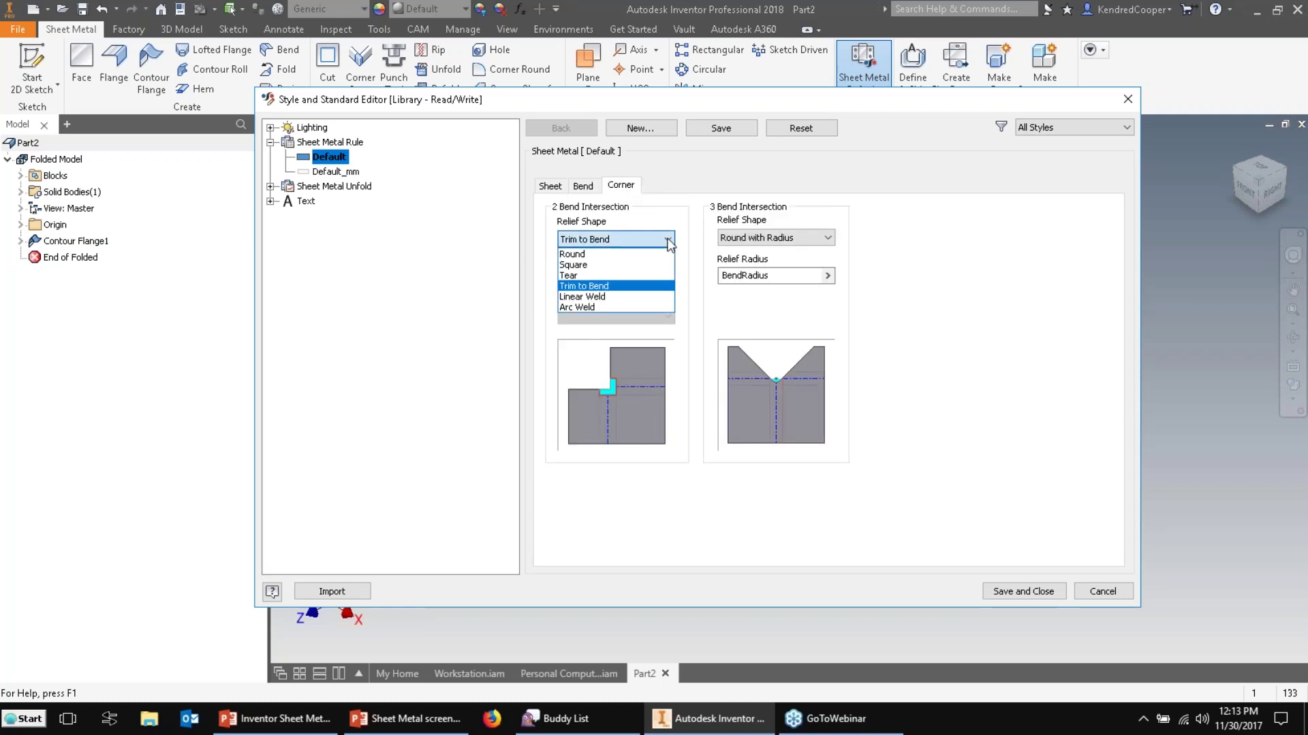
left_click(666, 282)
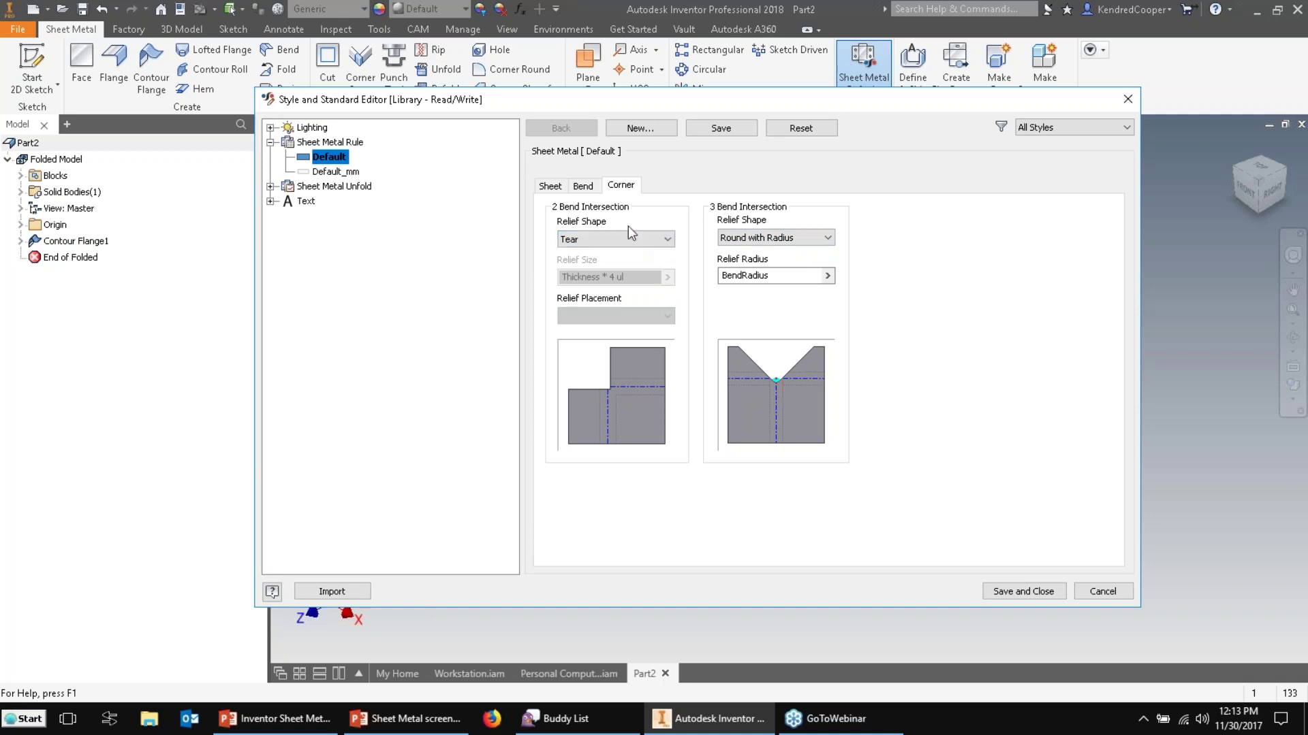
Preview the Tear bend relief shape, return it to Straight, and save the Default sheet metal rule.
left_click(583, 188)
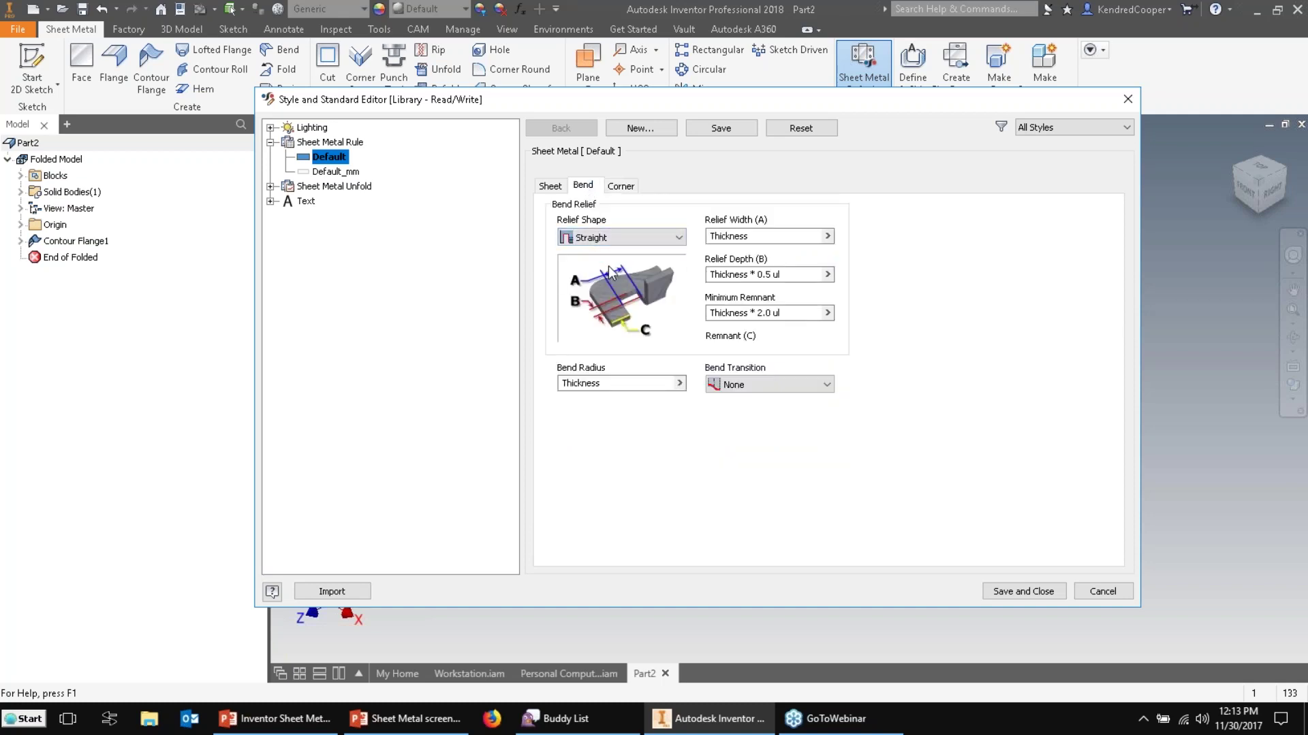
left_click(659, 238)
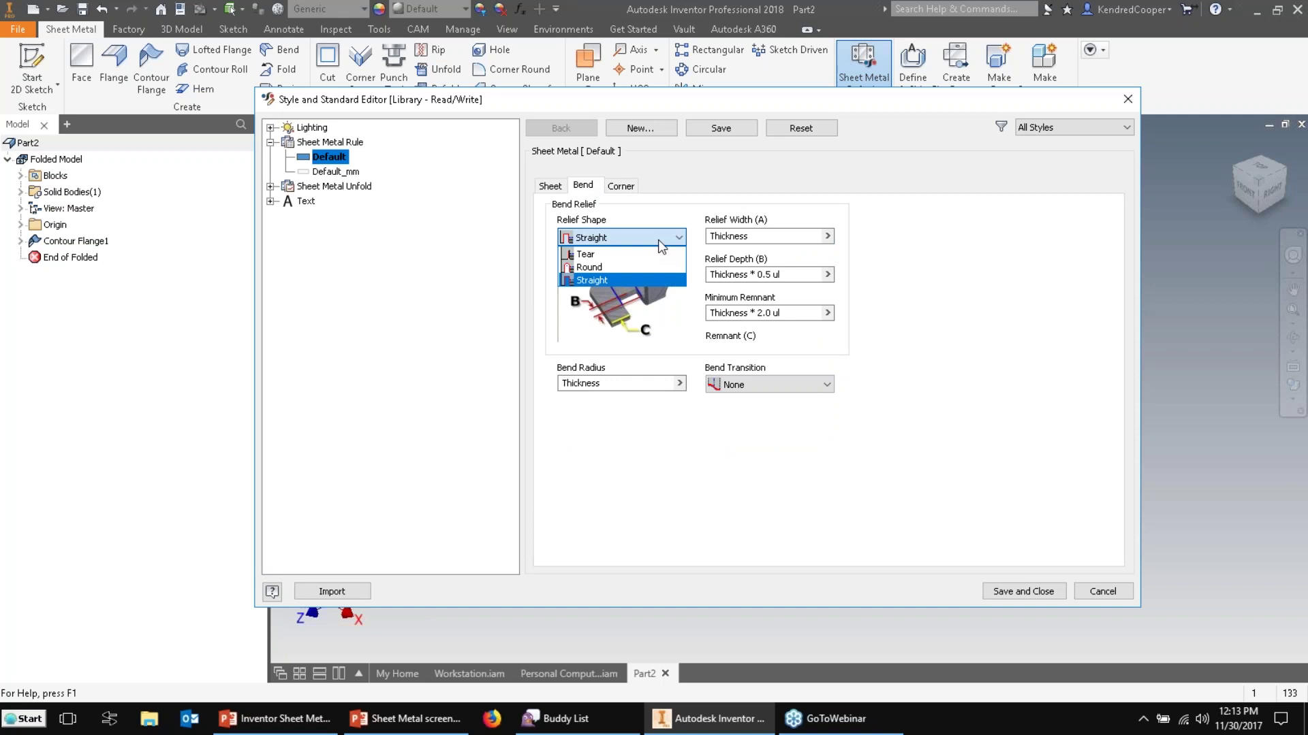
left_click(627, 256)
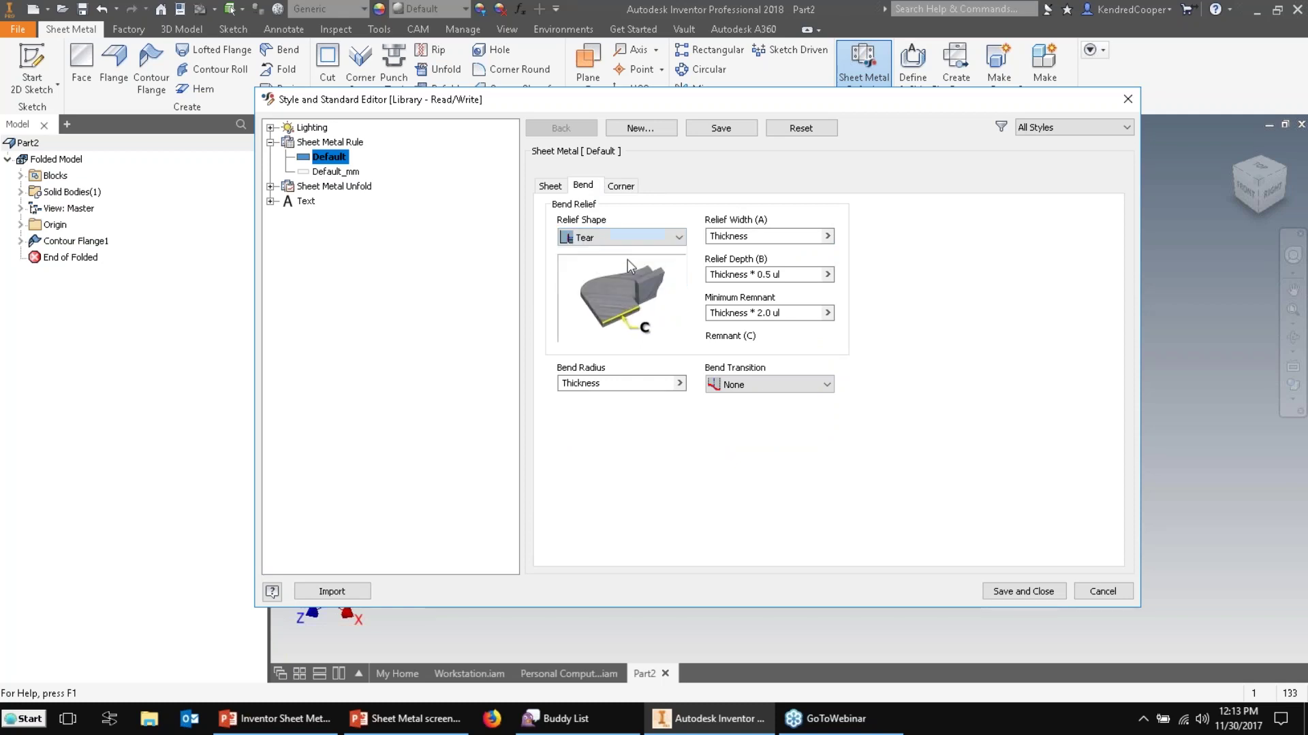
left_click(637, 239)
left_click(627, 278)
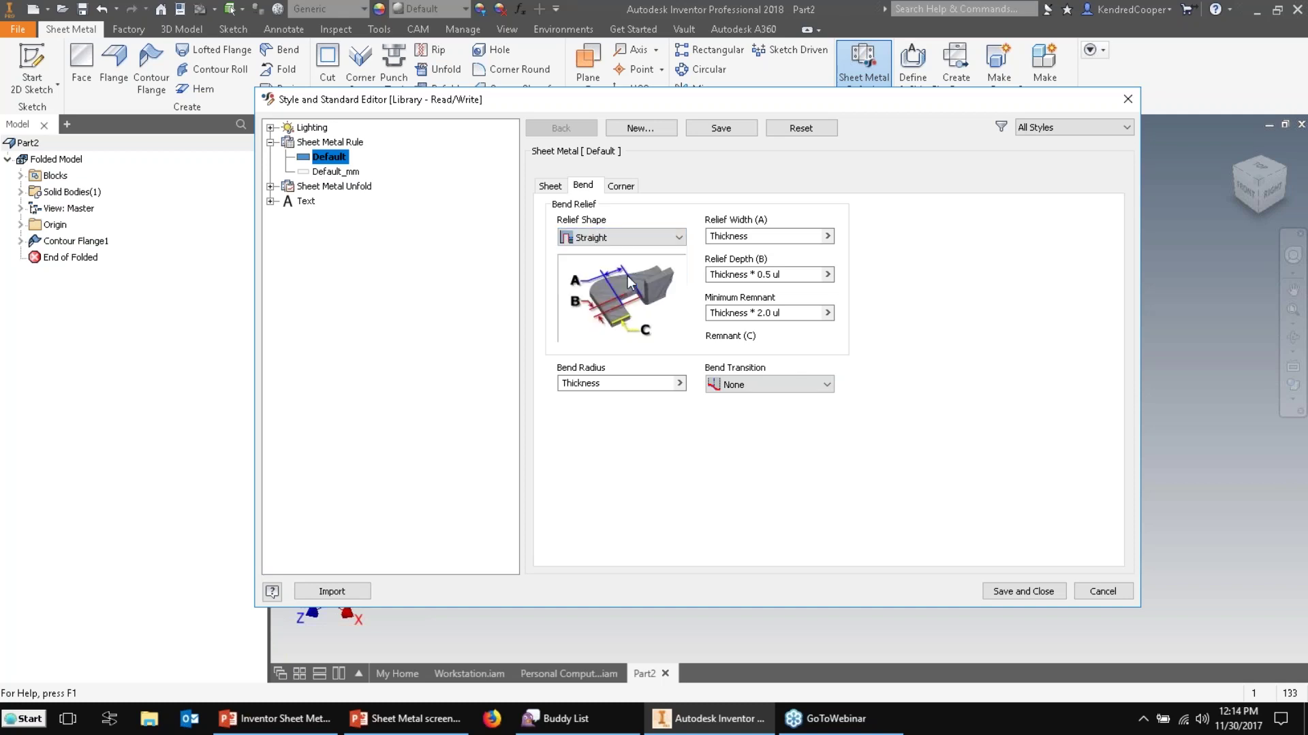
left_click(723, 129)
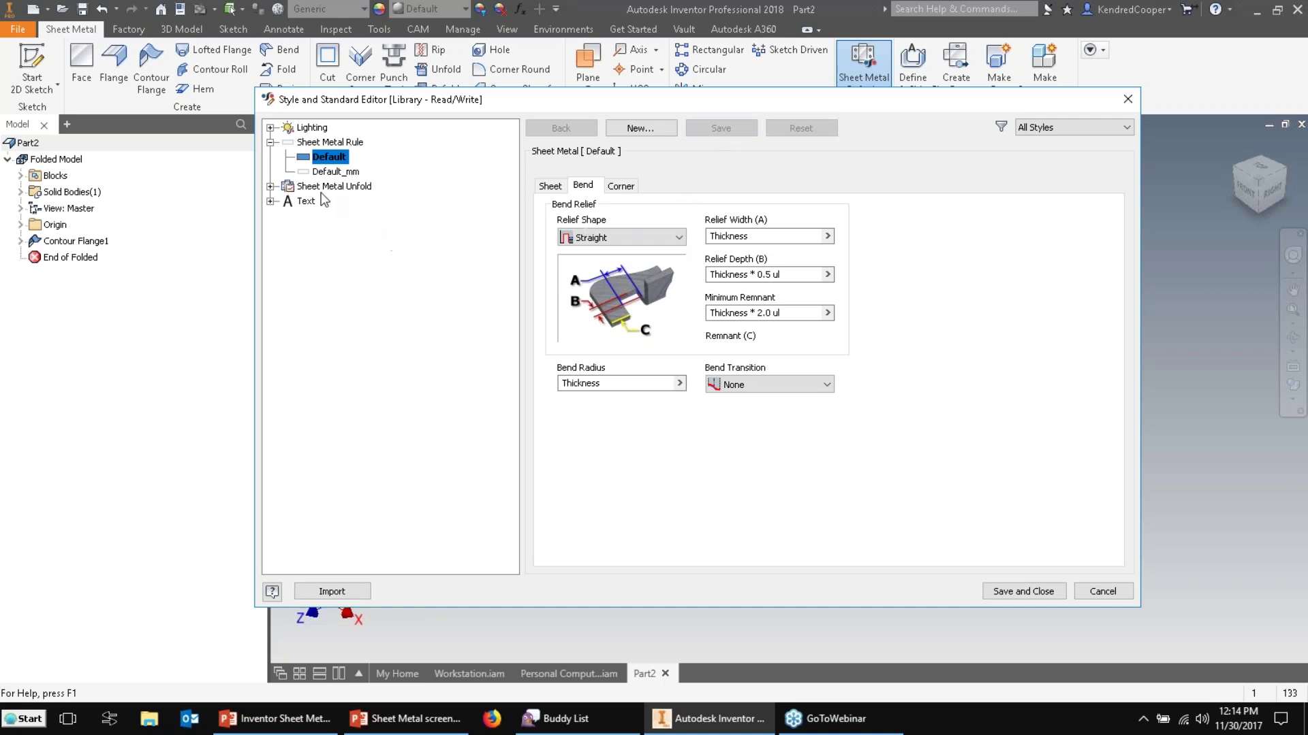
Examine the unfold method, K-factor and spline factor of the Default_KFactor sheet metal unfold rule.
left_click(271, 186)
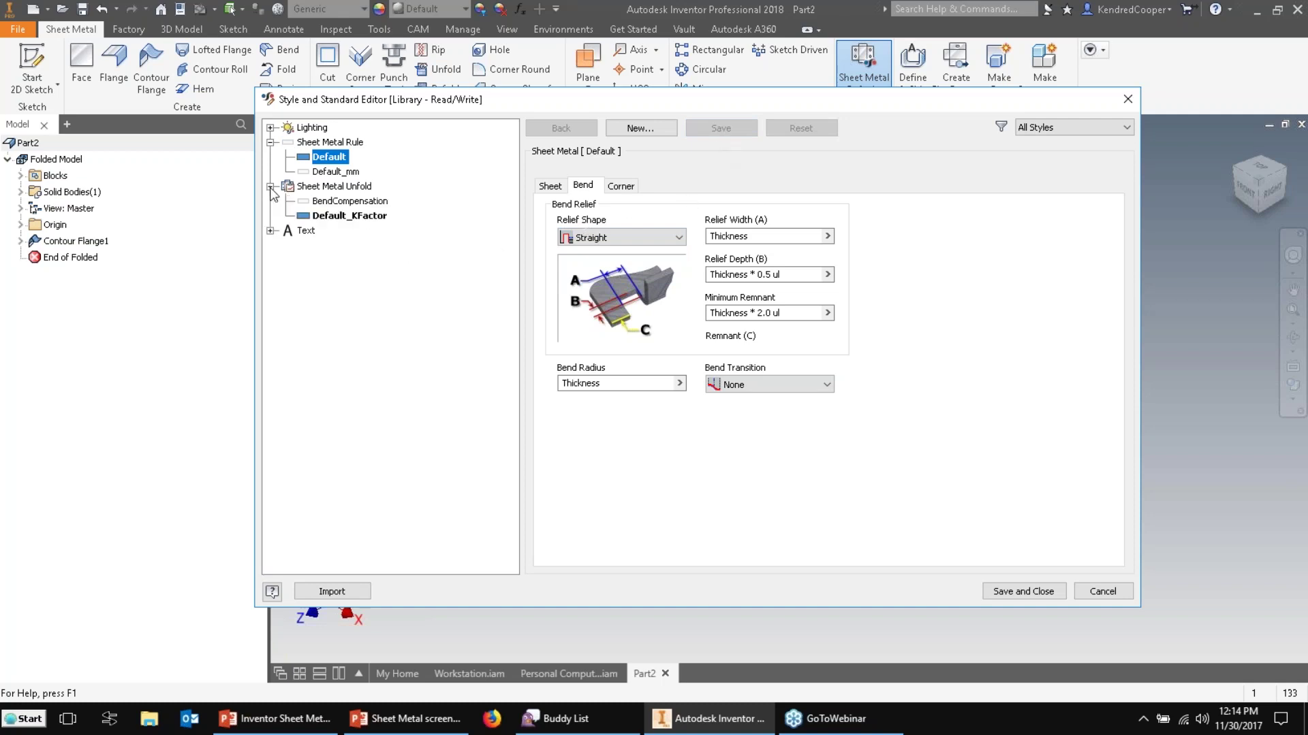
left_click(344, 188)
left_click(362, 215)
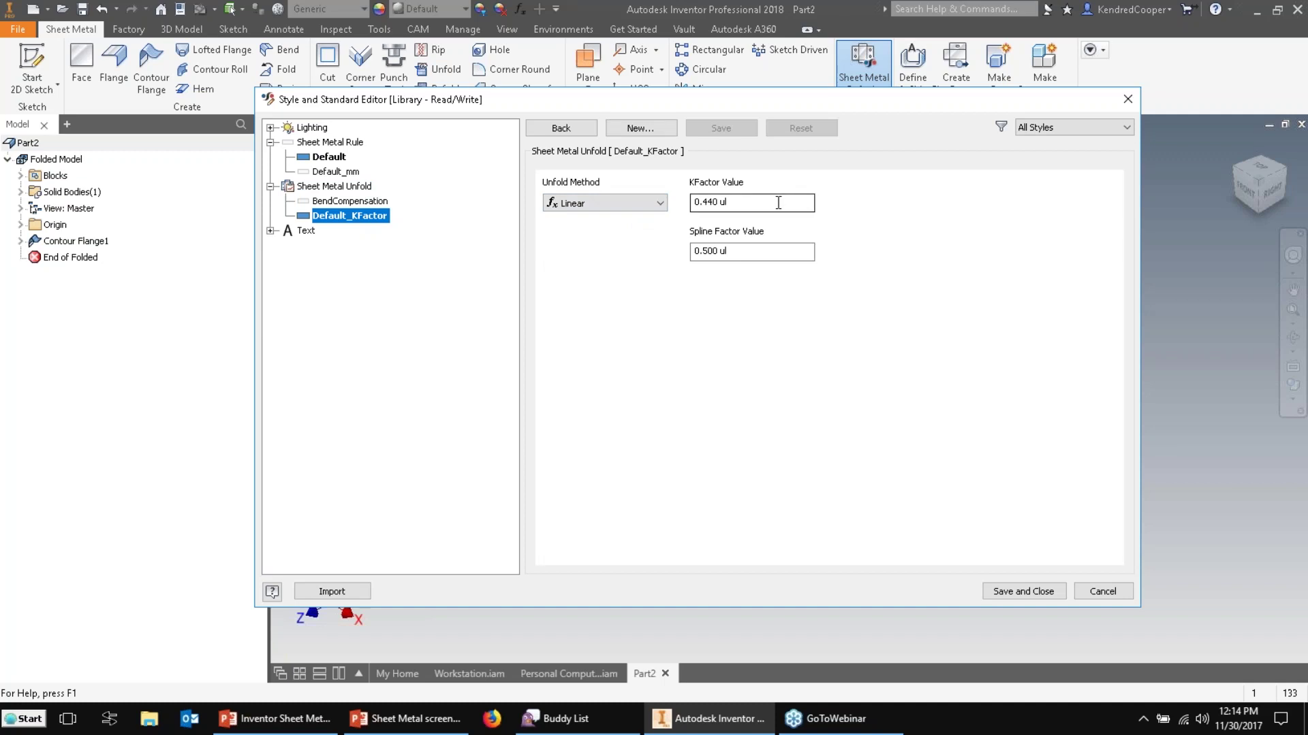
Change the BendCompensation unfold rule's method to Bend Table and add a thickness entry of 1.000000 mm.
left_click(349, 201)
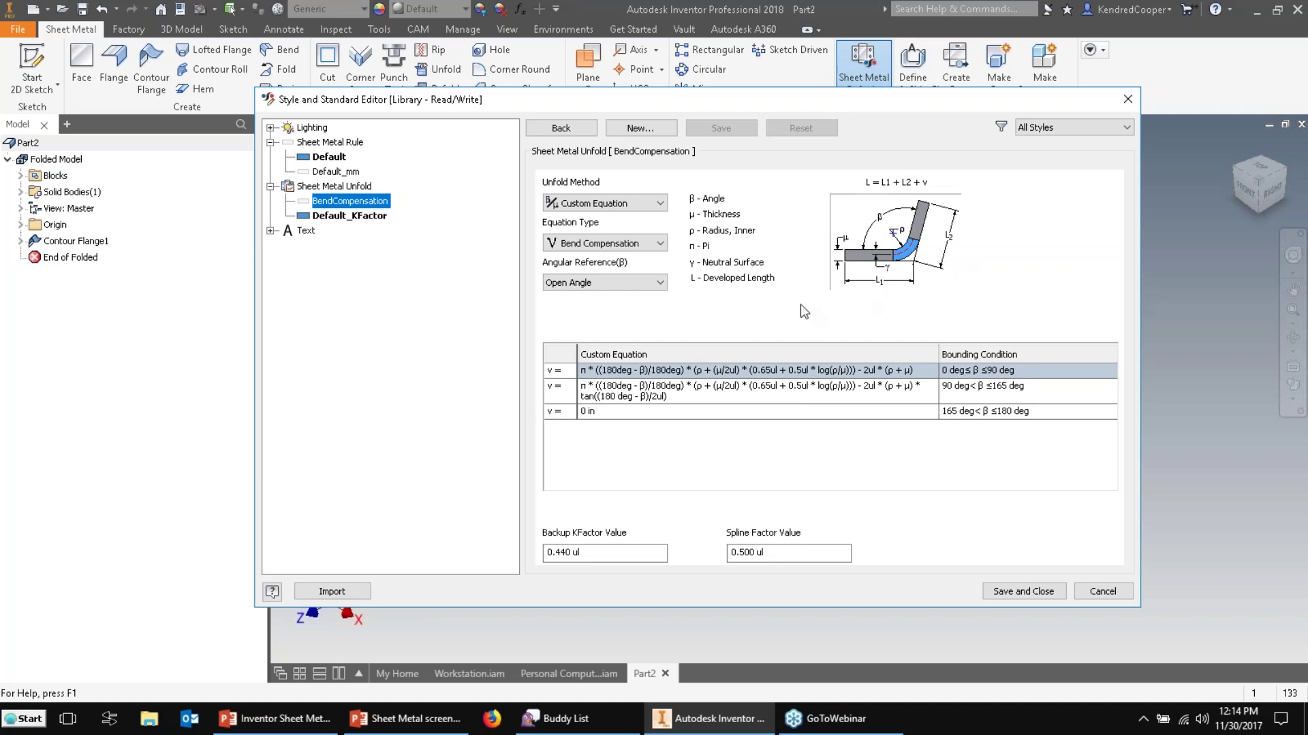
left_click(636, 203)
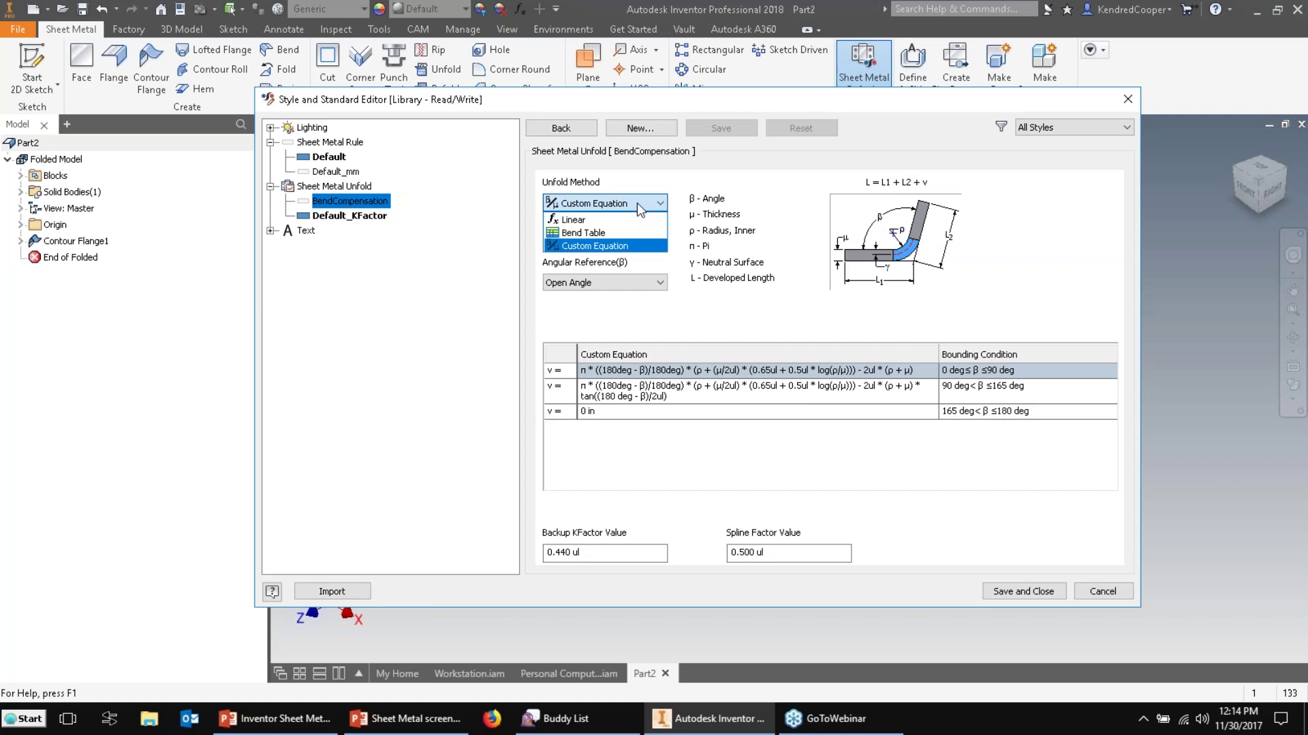
left_click(627, 235)
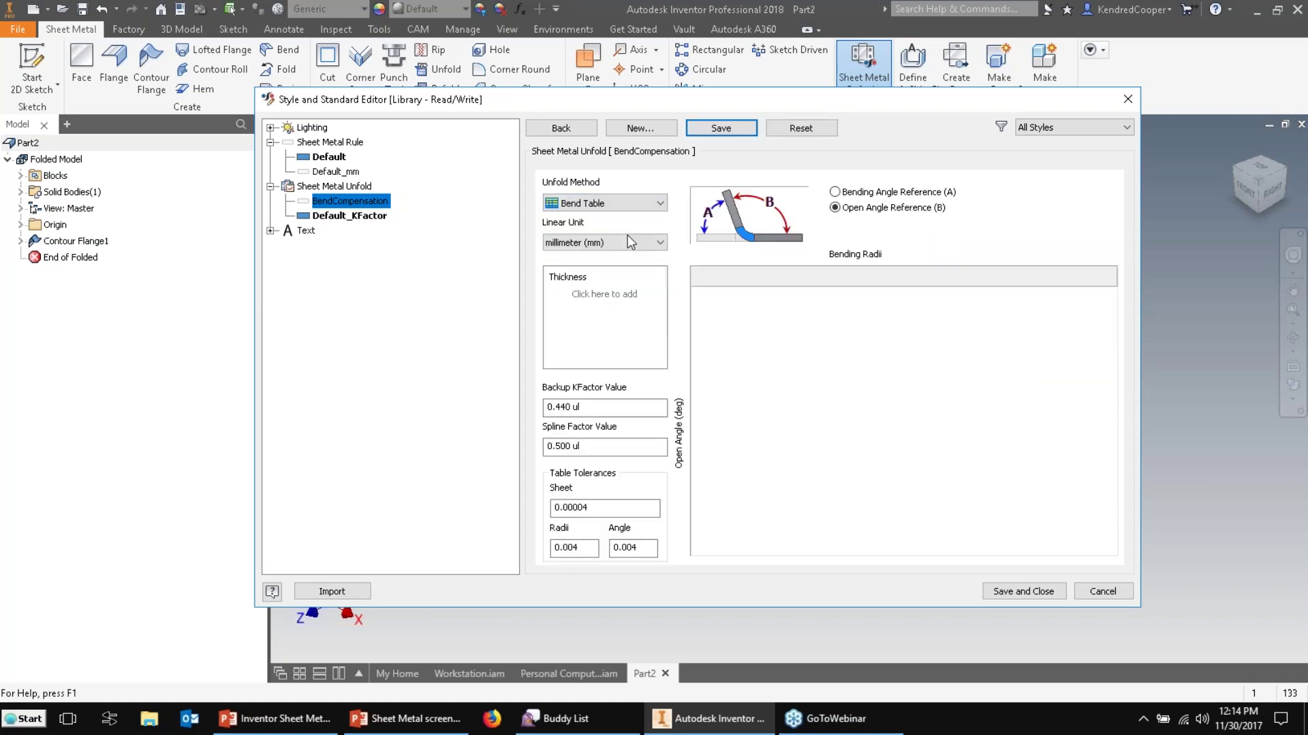
left_click(583, 295)
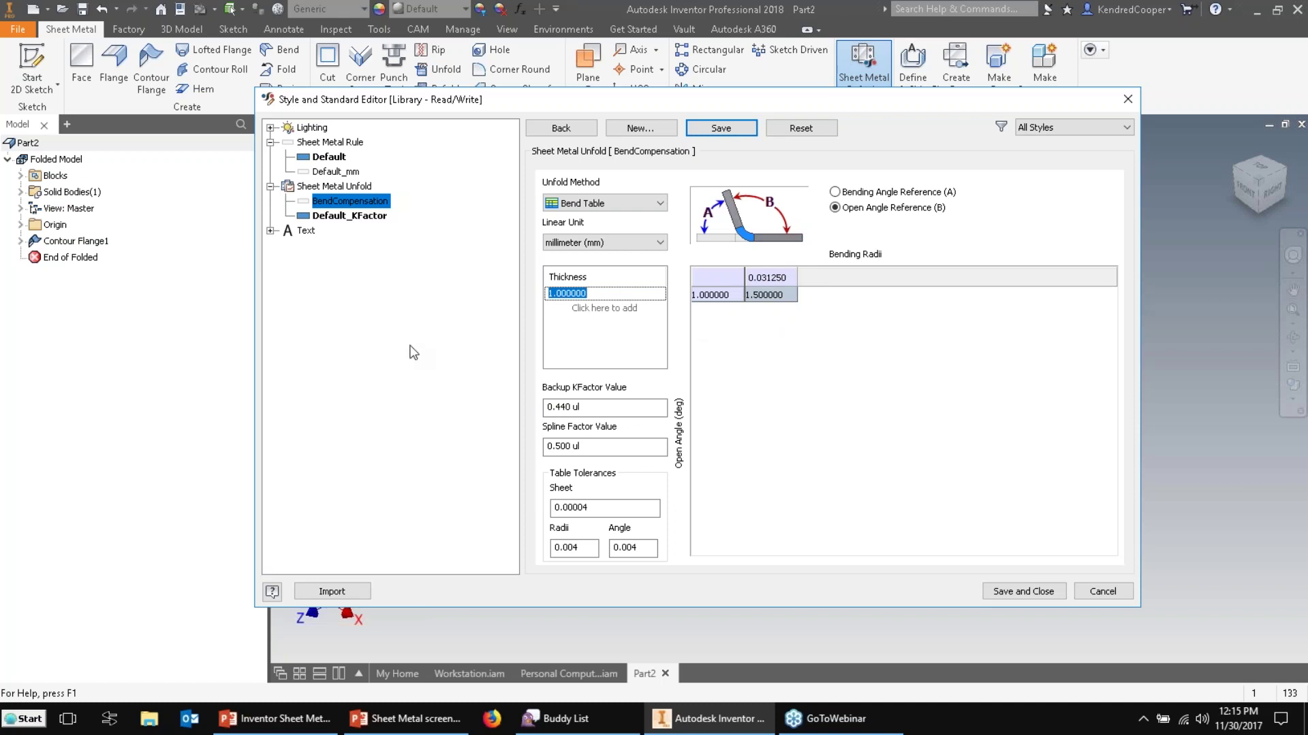
Discard the BendCompensation unfold rule edits, then close the style editor after reviewing the Default sheet metal rule's corner settings.
left_click(350, 175)
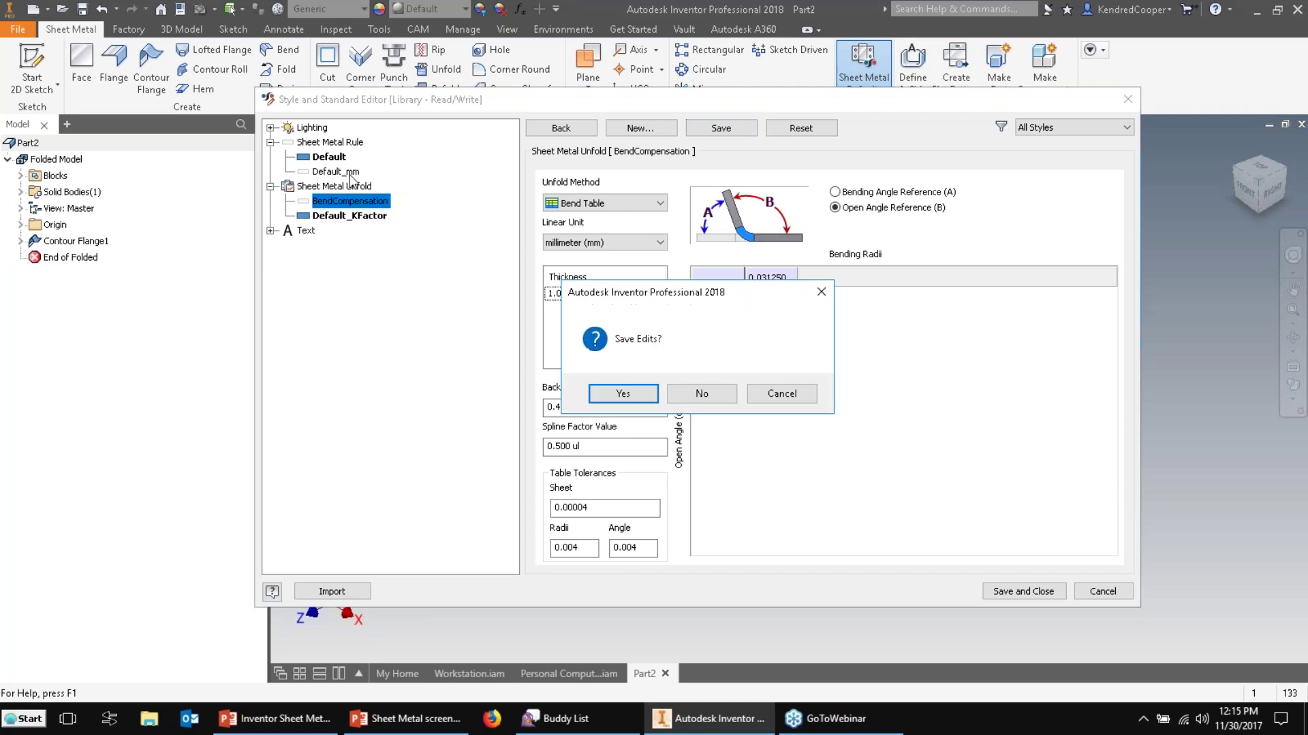
left_click(702, 394)
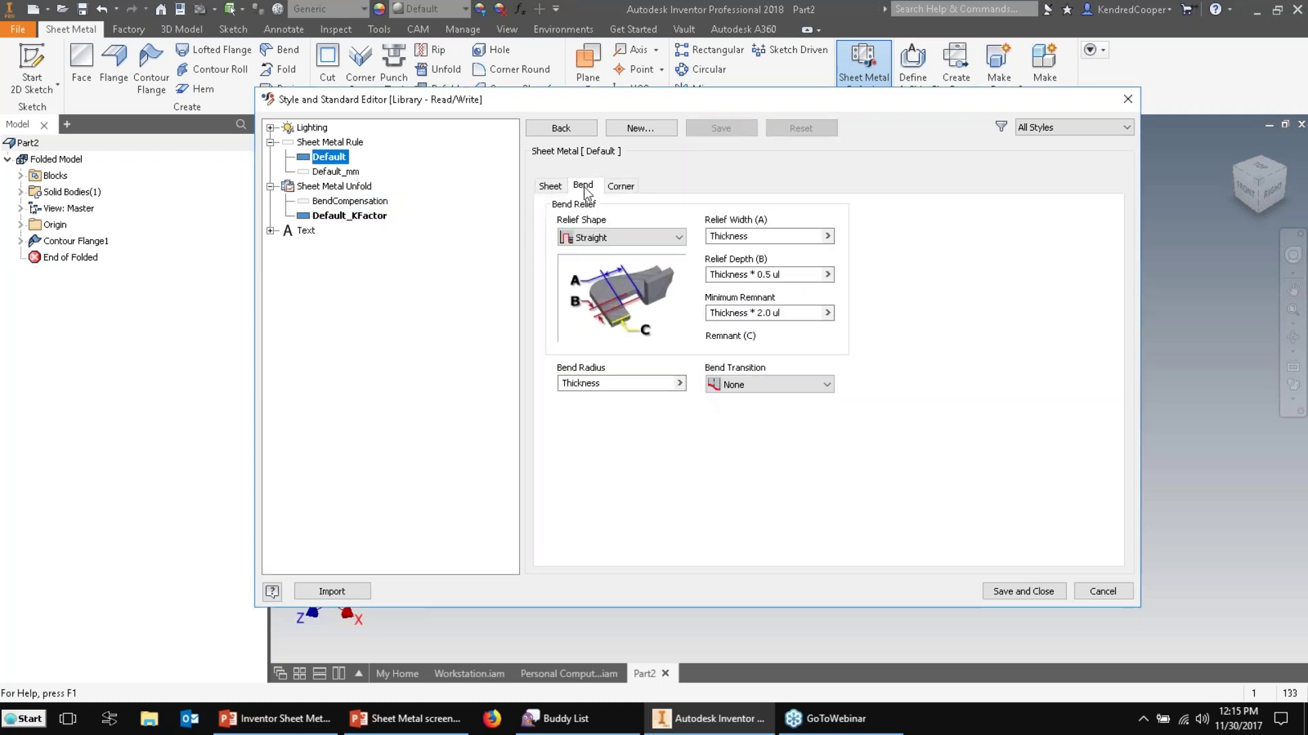
left_click(622, 188)
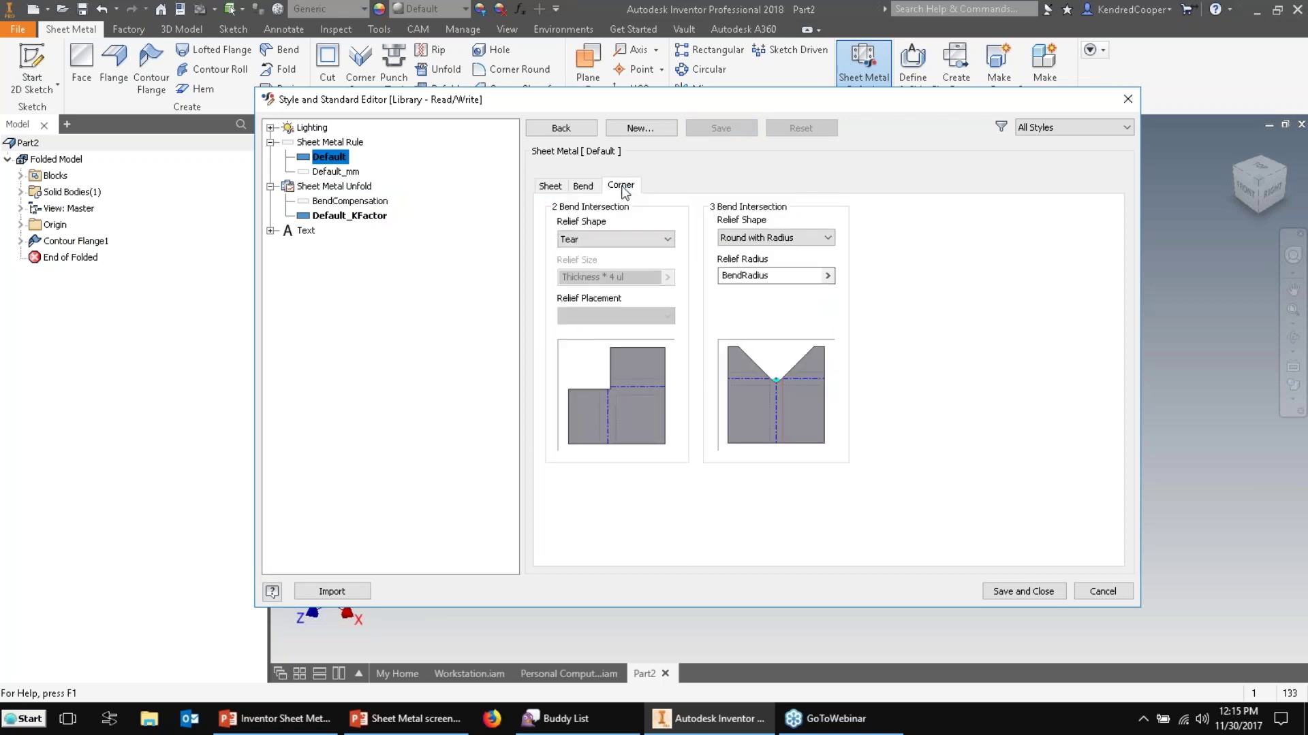
left_click(1034, 593)
left_click(557, 398)
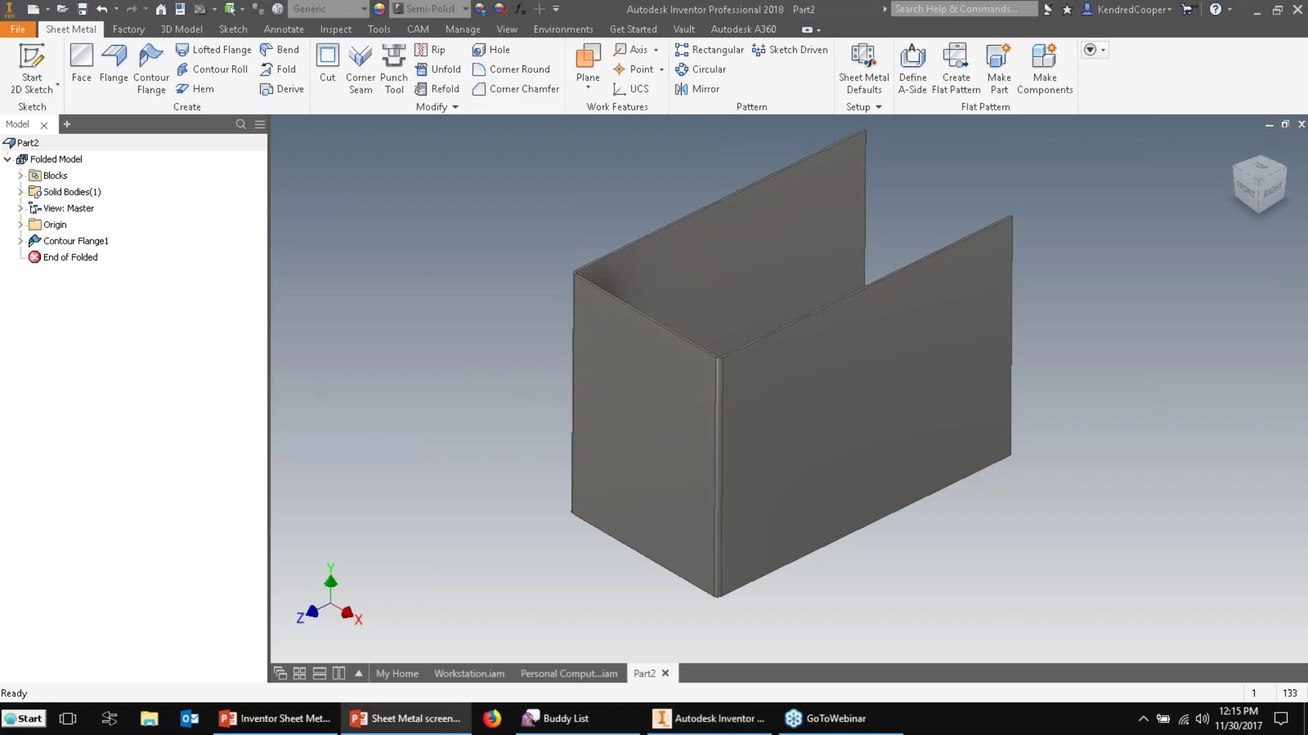
left_click(466, 375)
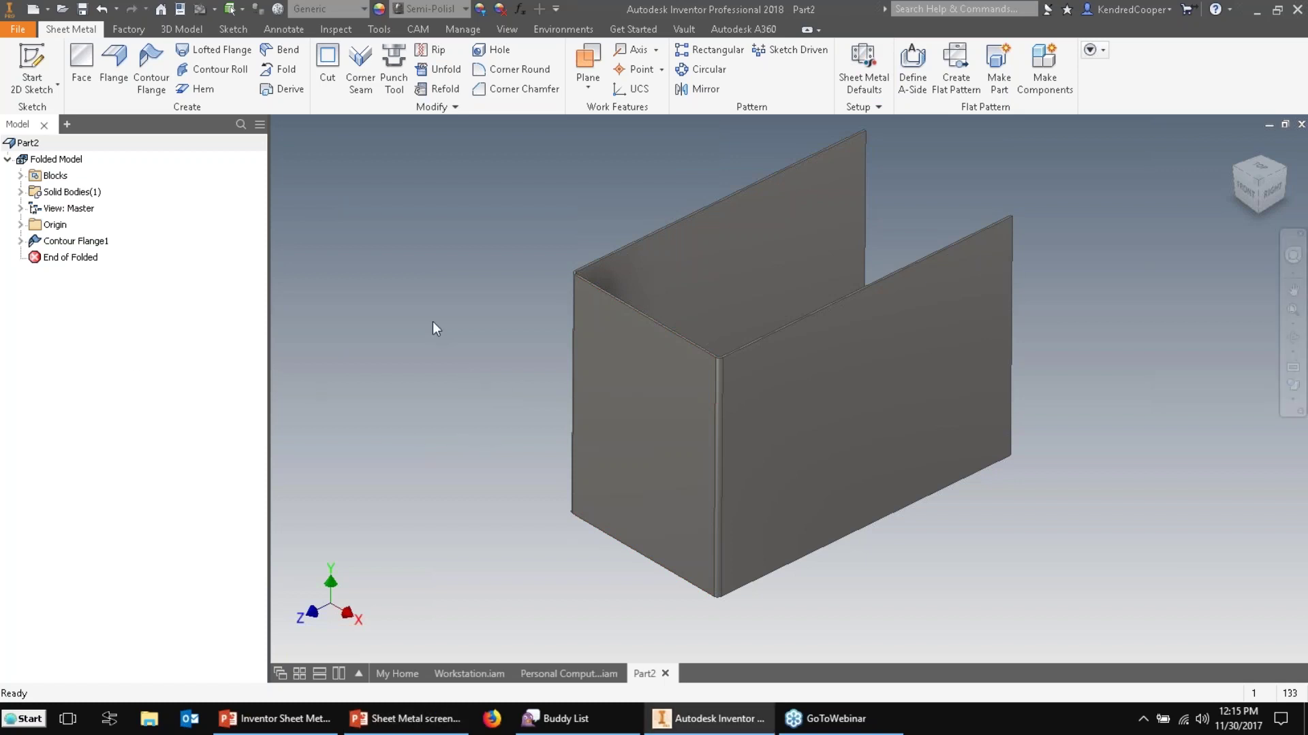
Start a 12 mm flange on the top edges of the short end wall and the adjoining near long wall, directed outward.
left_click(113, 68)
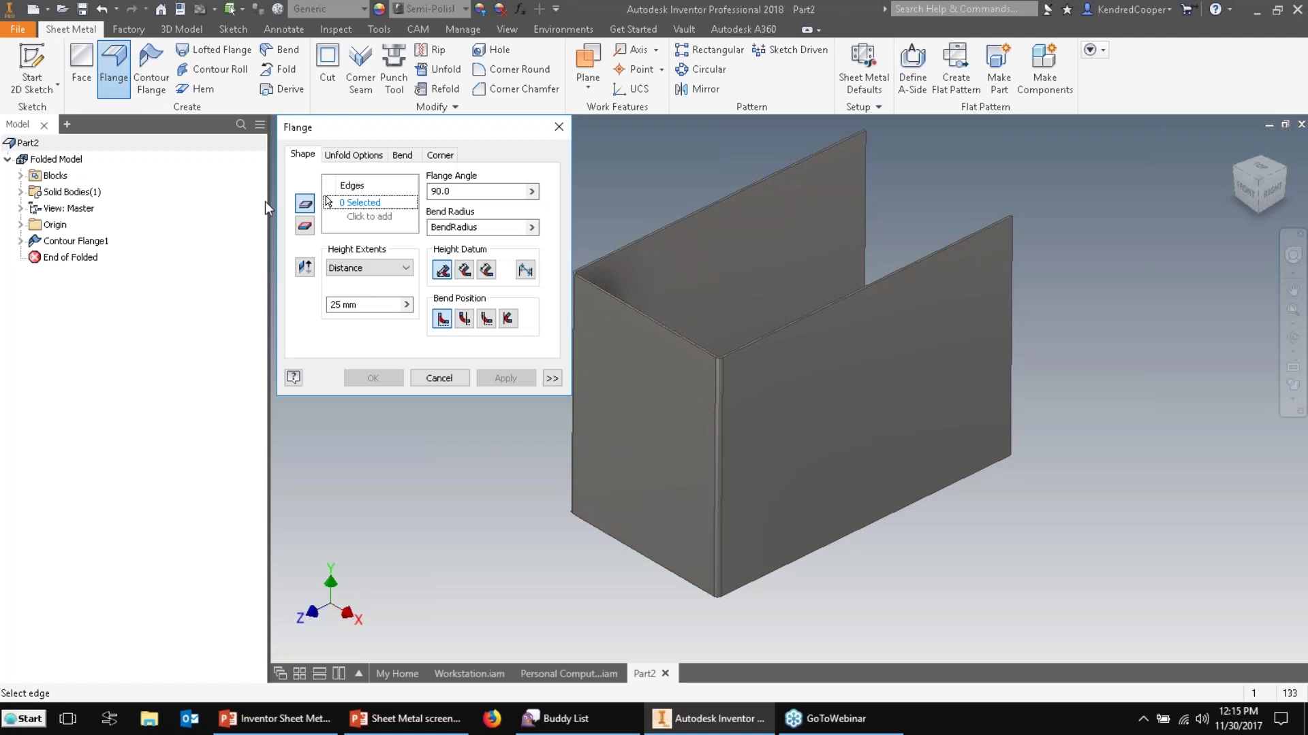
left_click(644, 319)
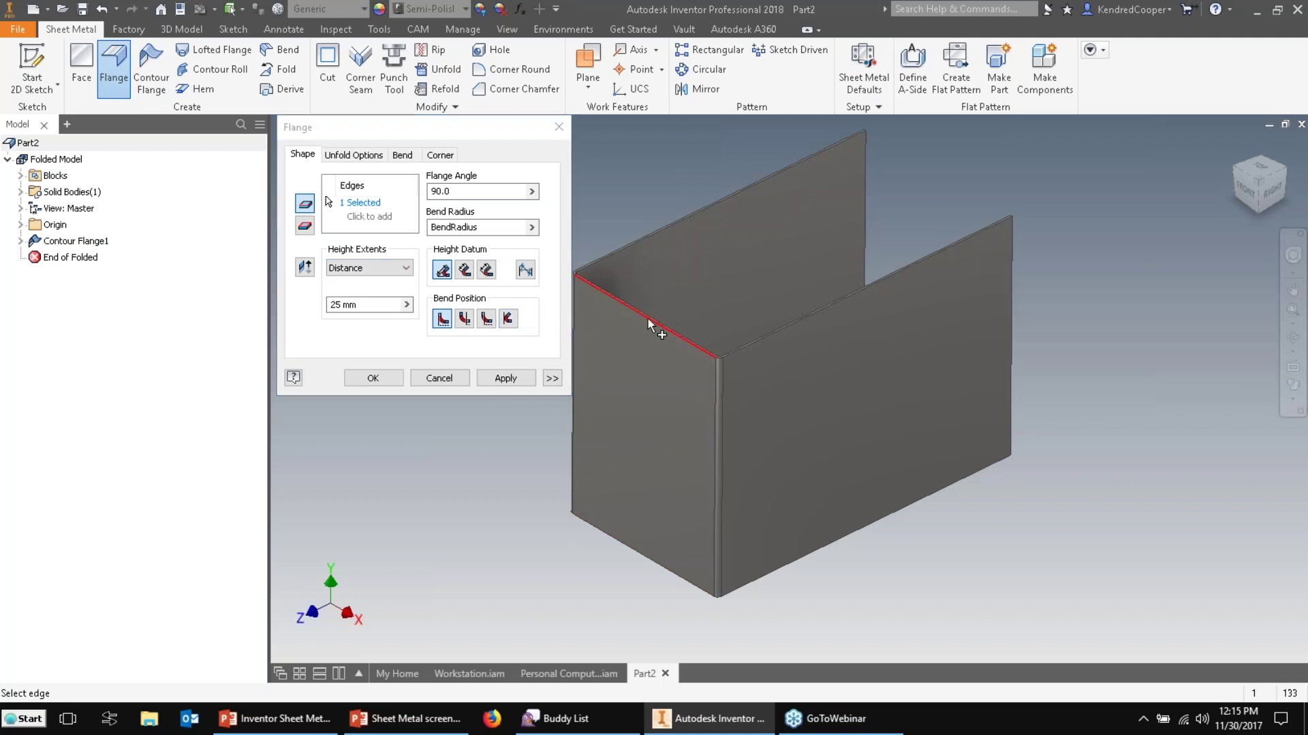
left_click(757, 342)
middle_click_drag(606, 367, 699, 407)
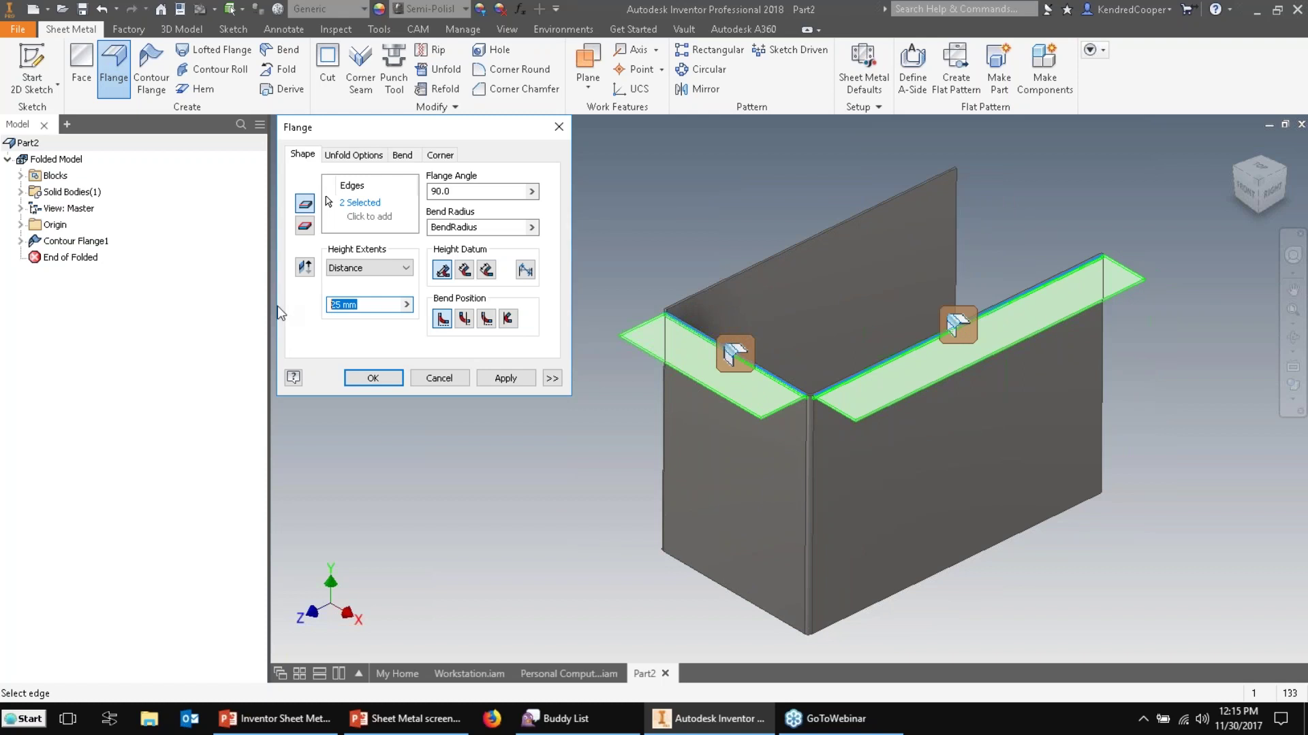
type("12")
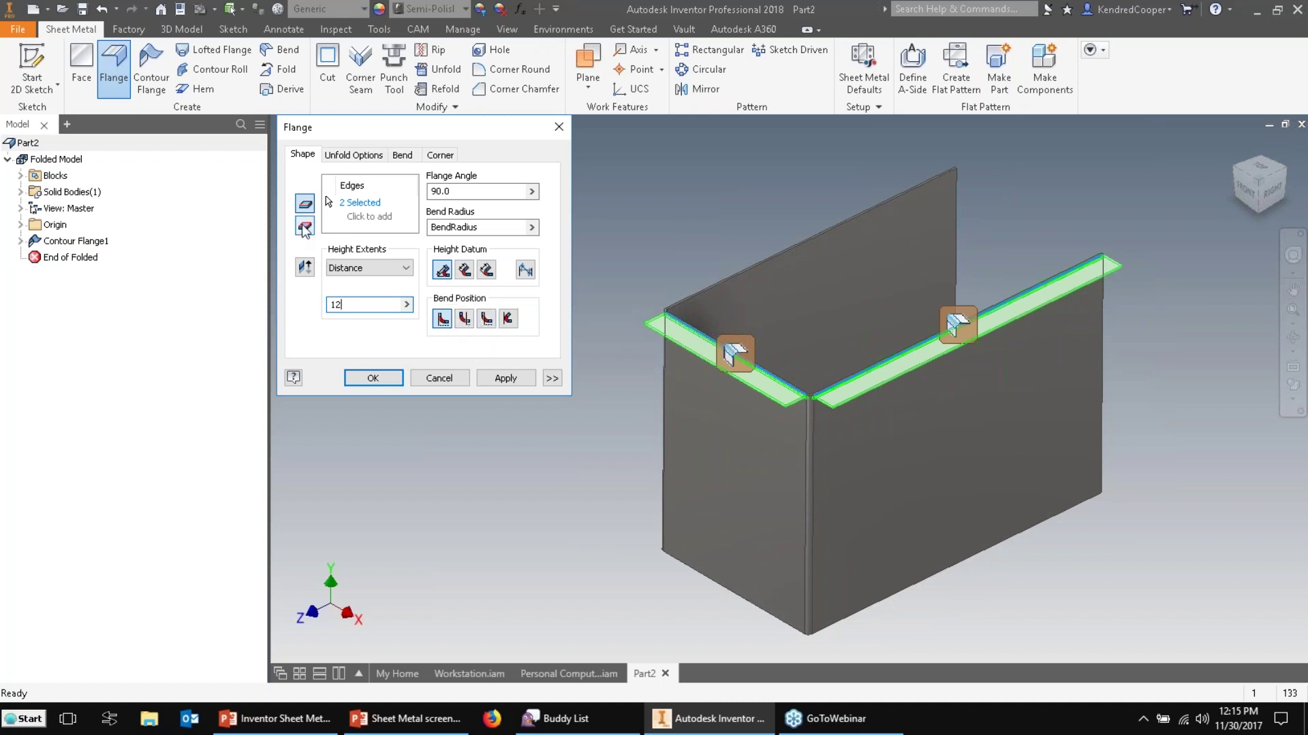
left_click(305, 270)
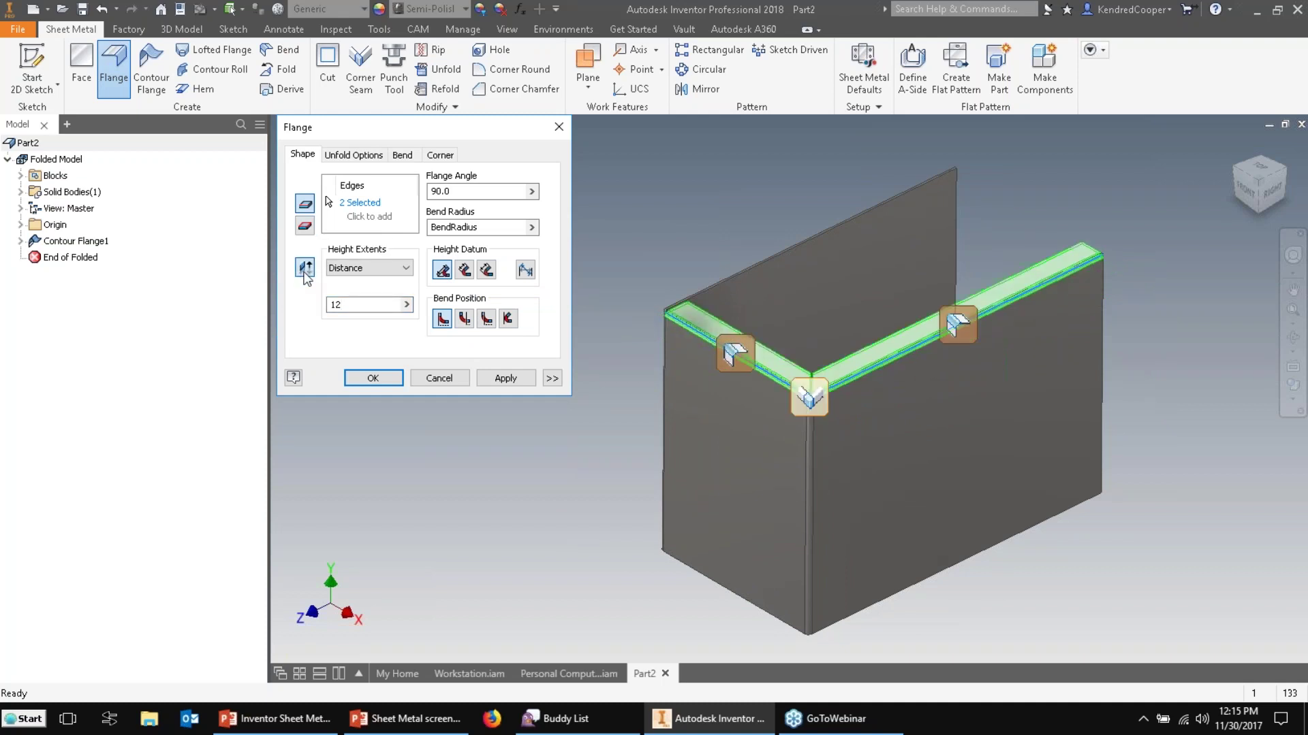
left_click(304, 271)
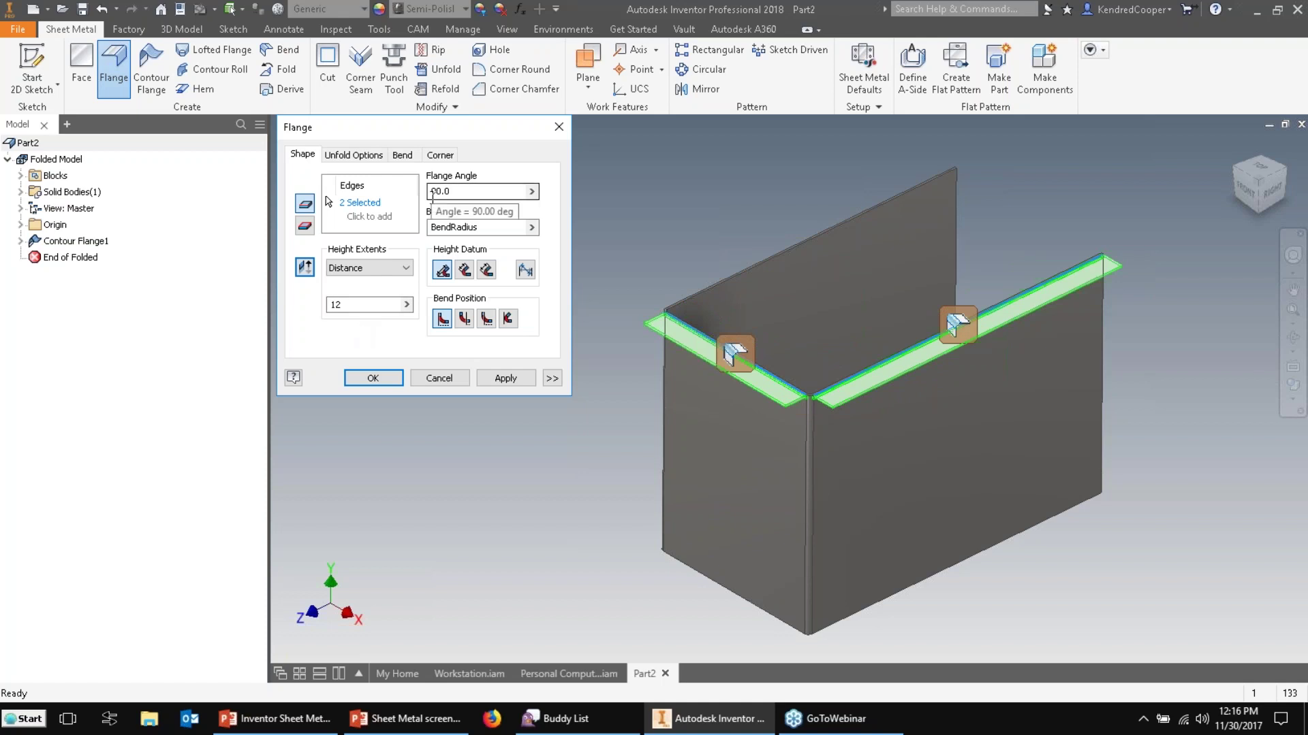
Examine the flange's unfold rule, bend relief shape choices and two-bend corner relief choices.
left_click(373, 156)
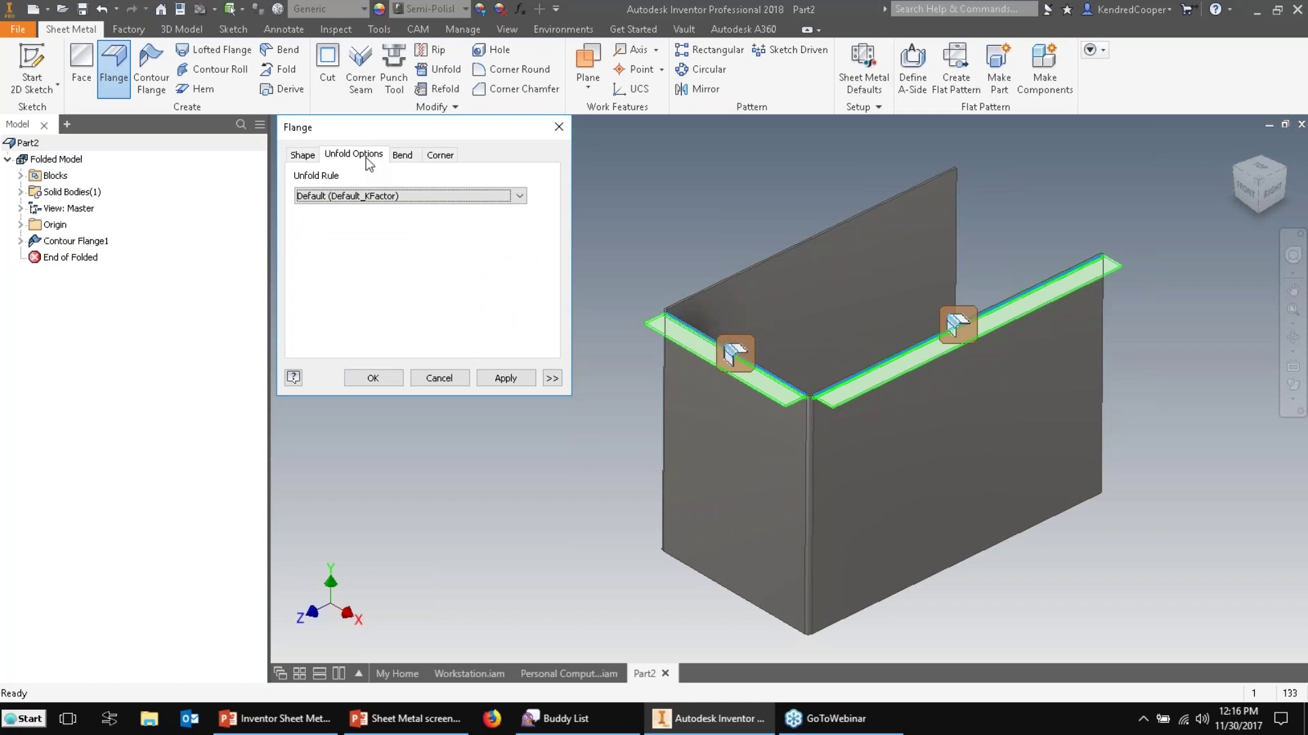
left_click(404, 156)
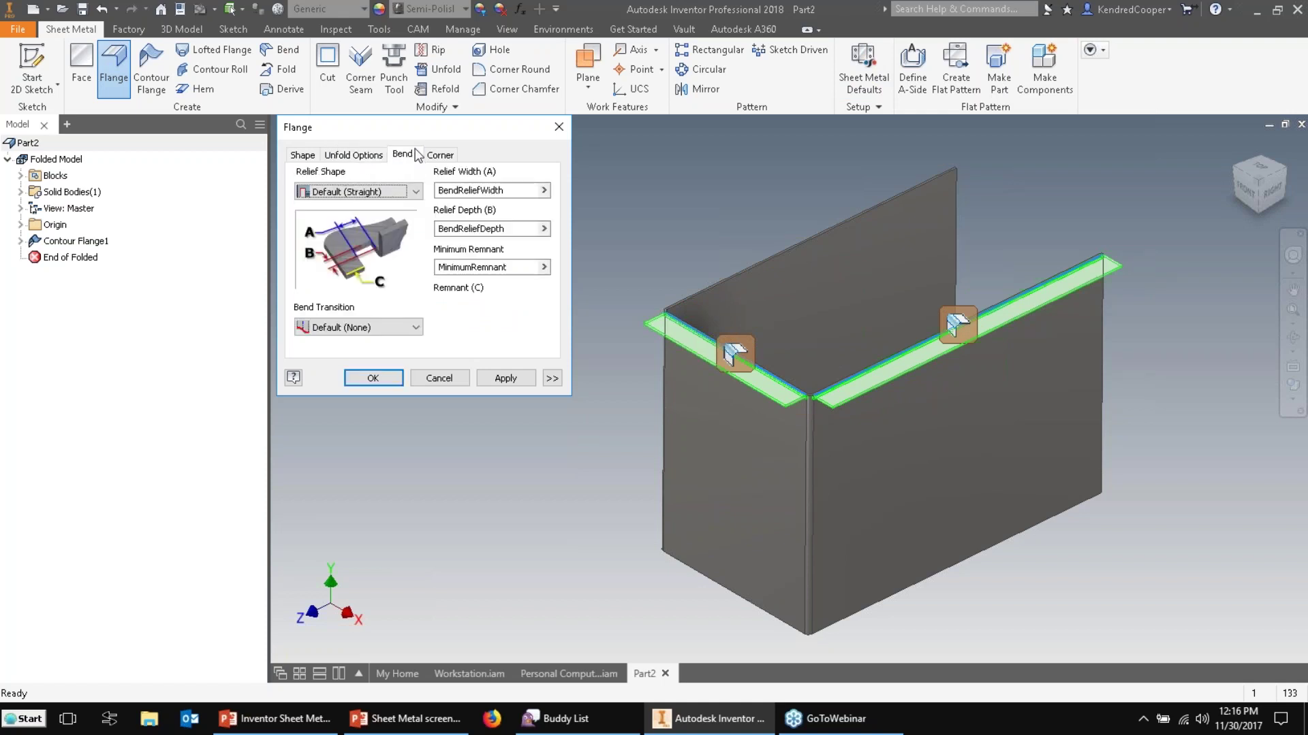
left_click(417, 193)
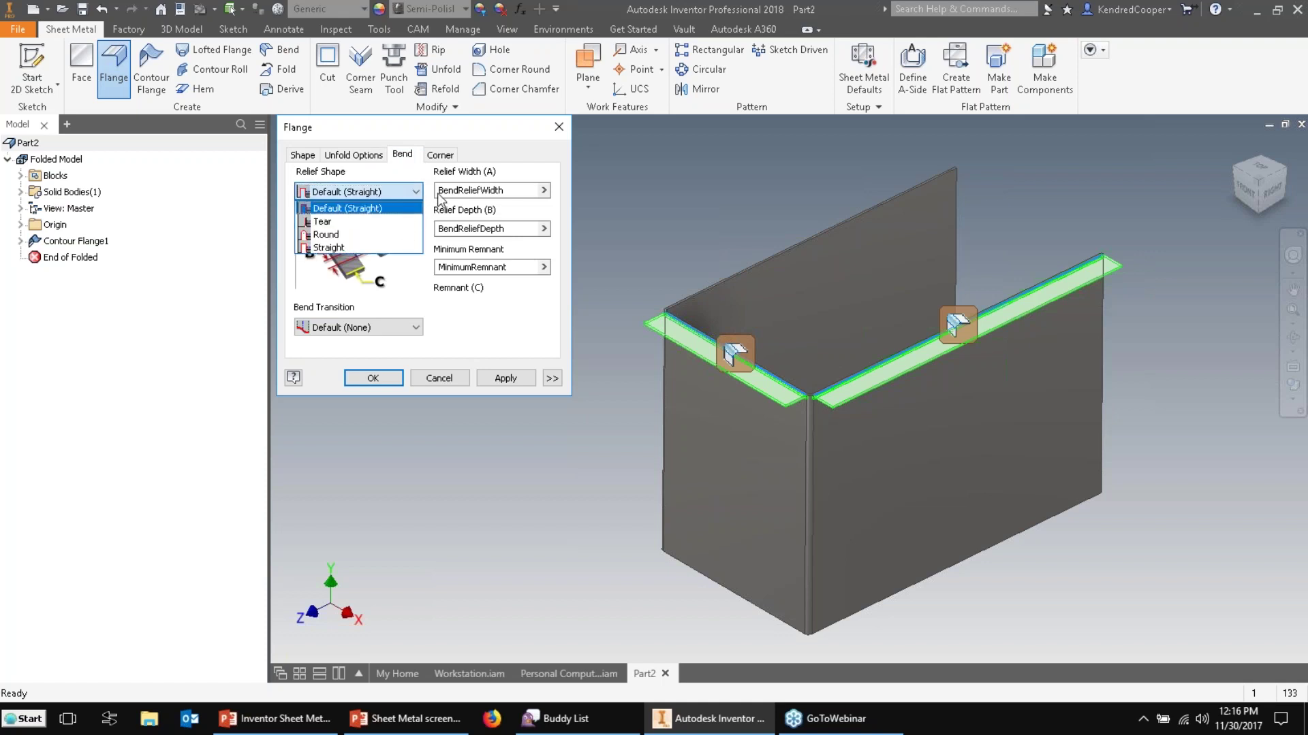
left_click(449, 160)
left_click(440, 154)
left_click(384, 189)
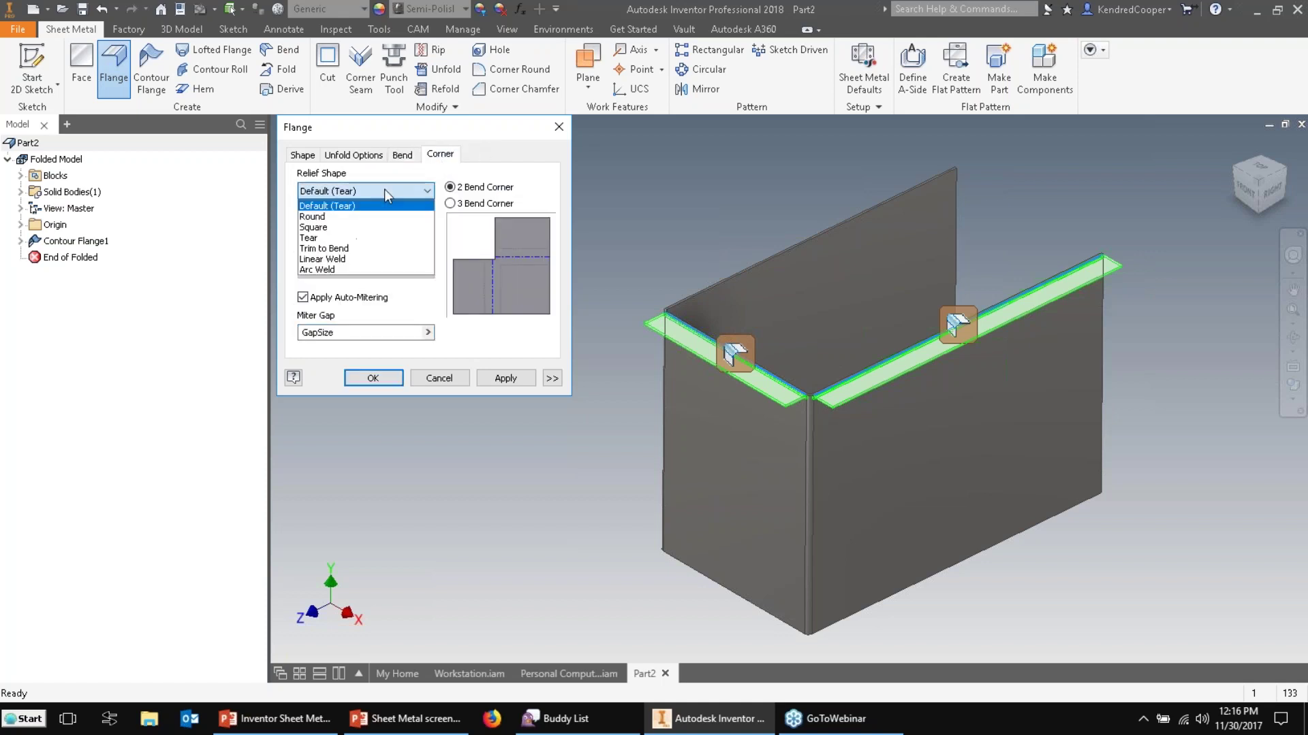
left_click(481, 178)
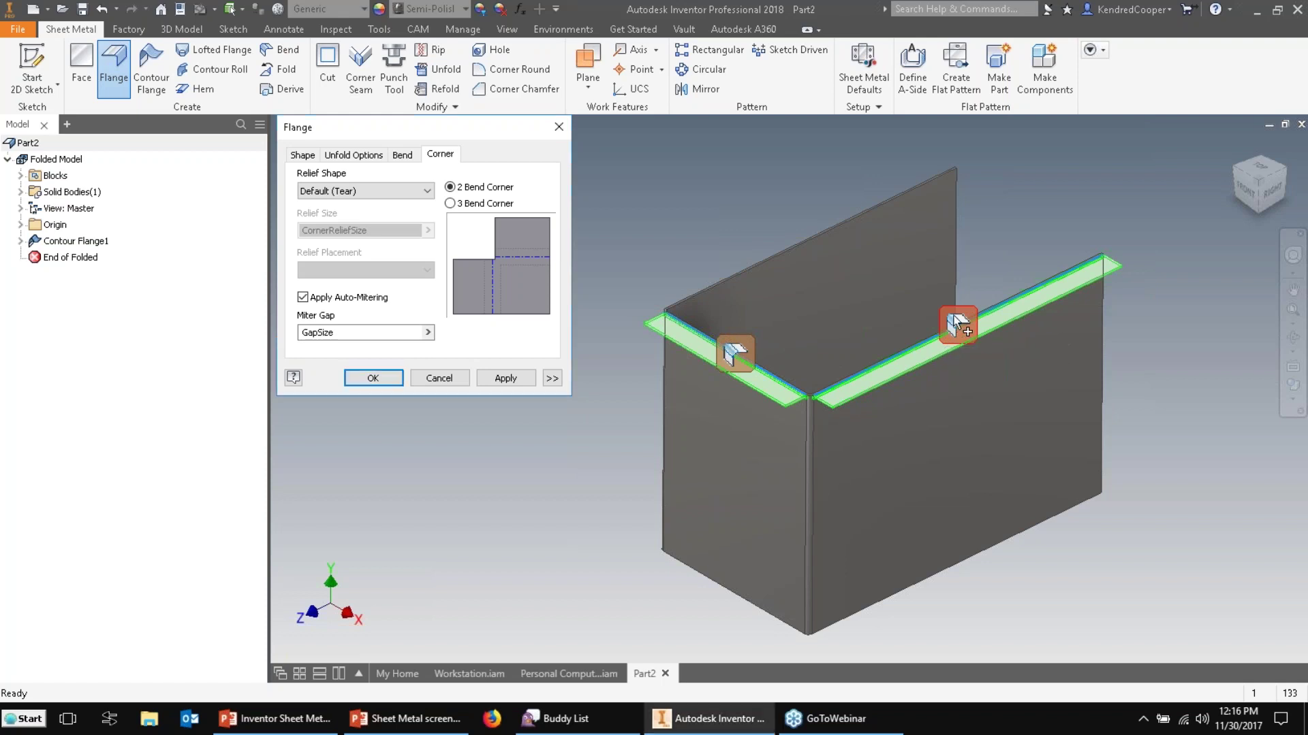
Override the long wall bend's width extents with type Edge and create the two-edge flange.
left_click(957, 324)
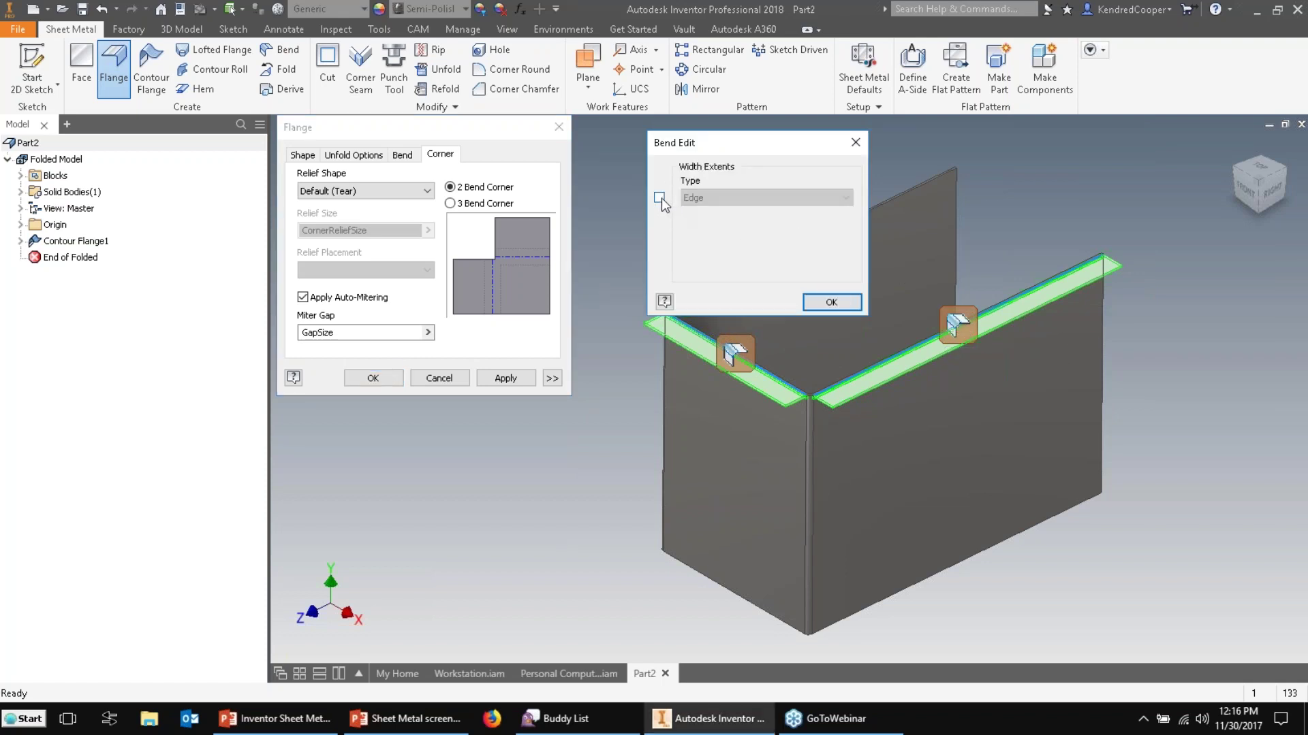
left_click(660, 198)
left_click(749, 205)
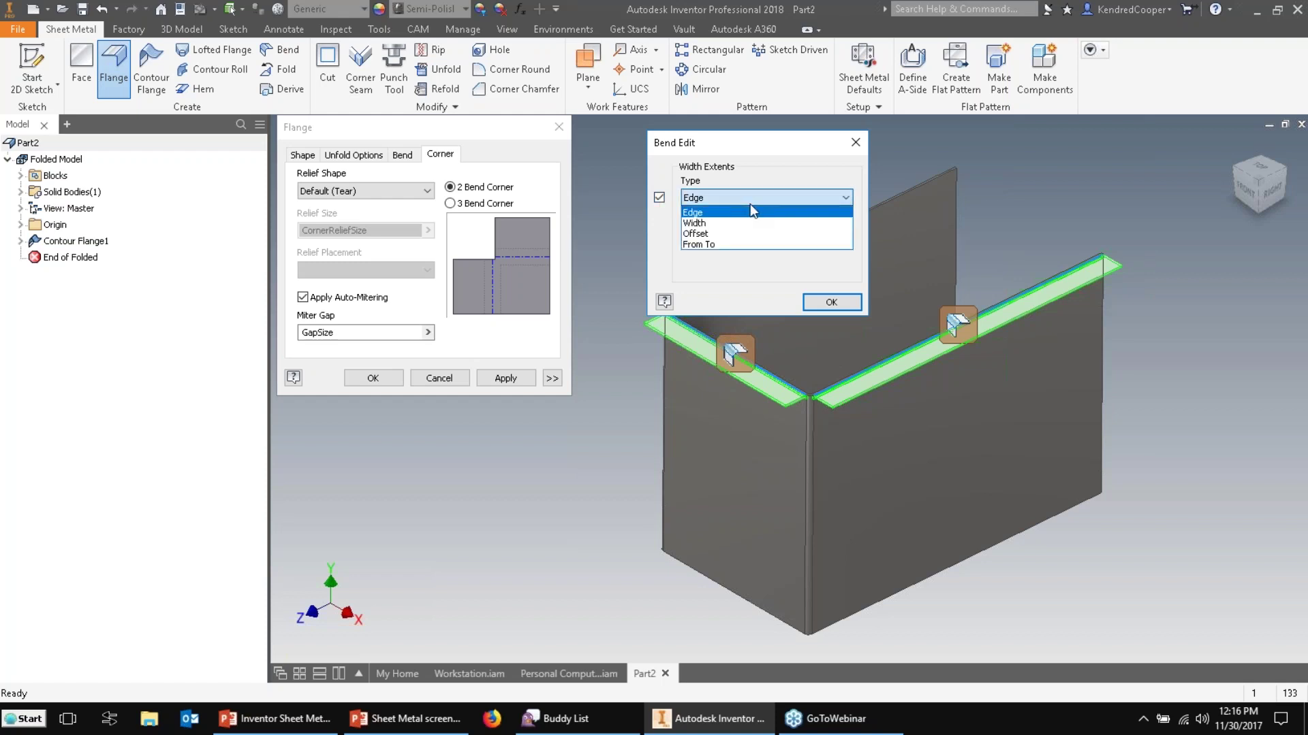
left_click(750, 203)
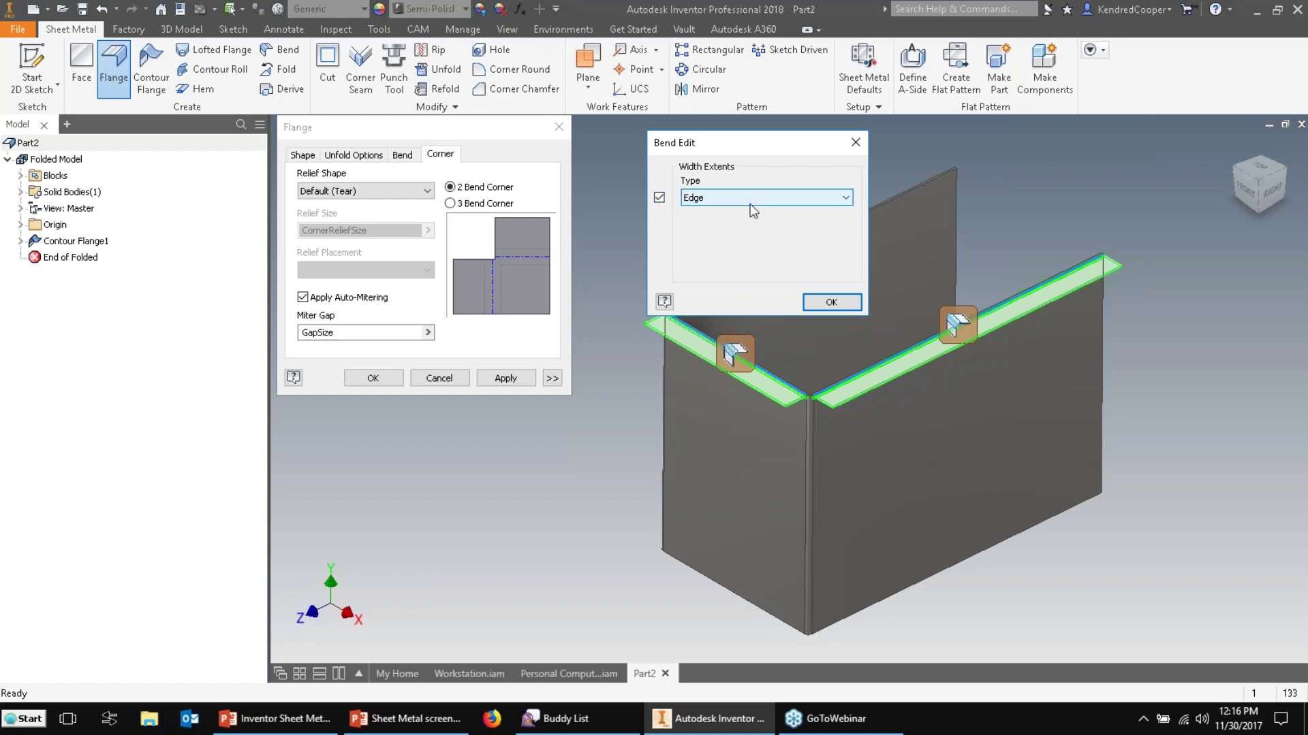
left_click(809, 303)
left_click(361, 379)
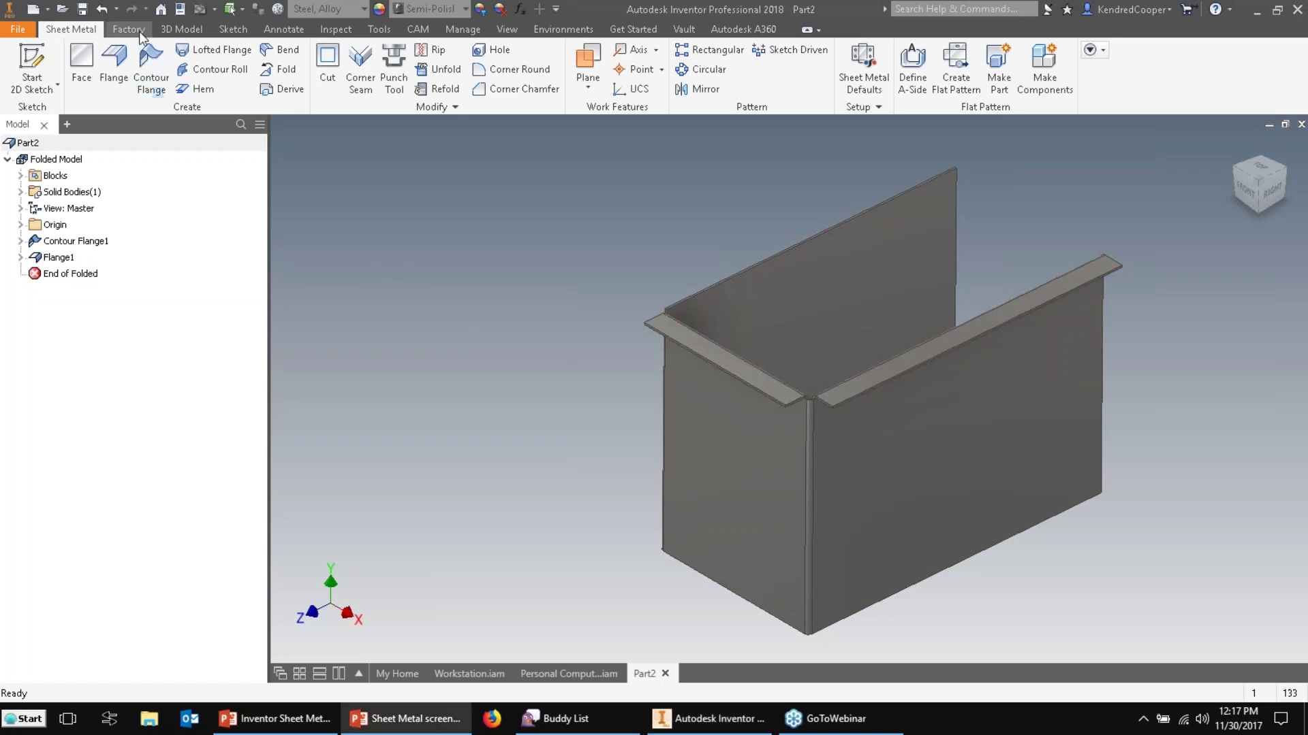
Start another flange on the top edge of the far long wall with a 10 mm height.
left_click(113, 65)
scroll(685, 225, "down", 4)
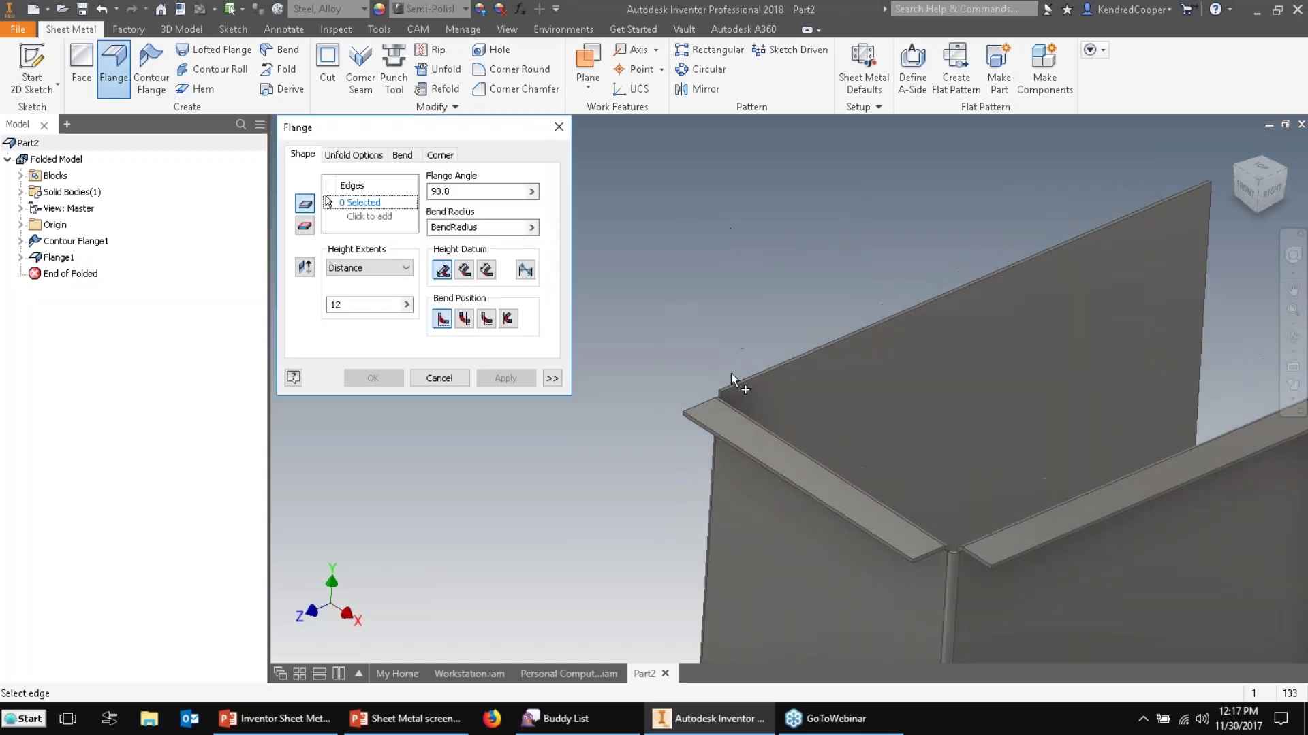
left_click(734, 382)
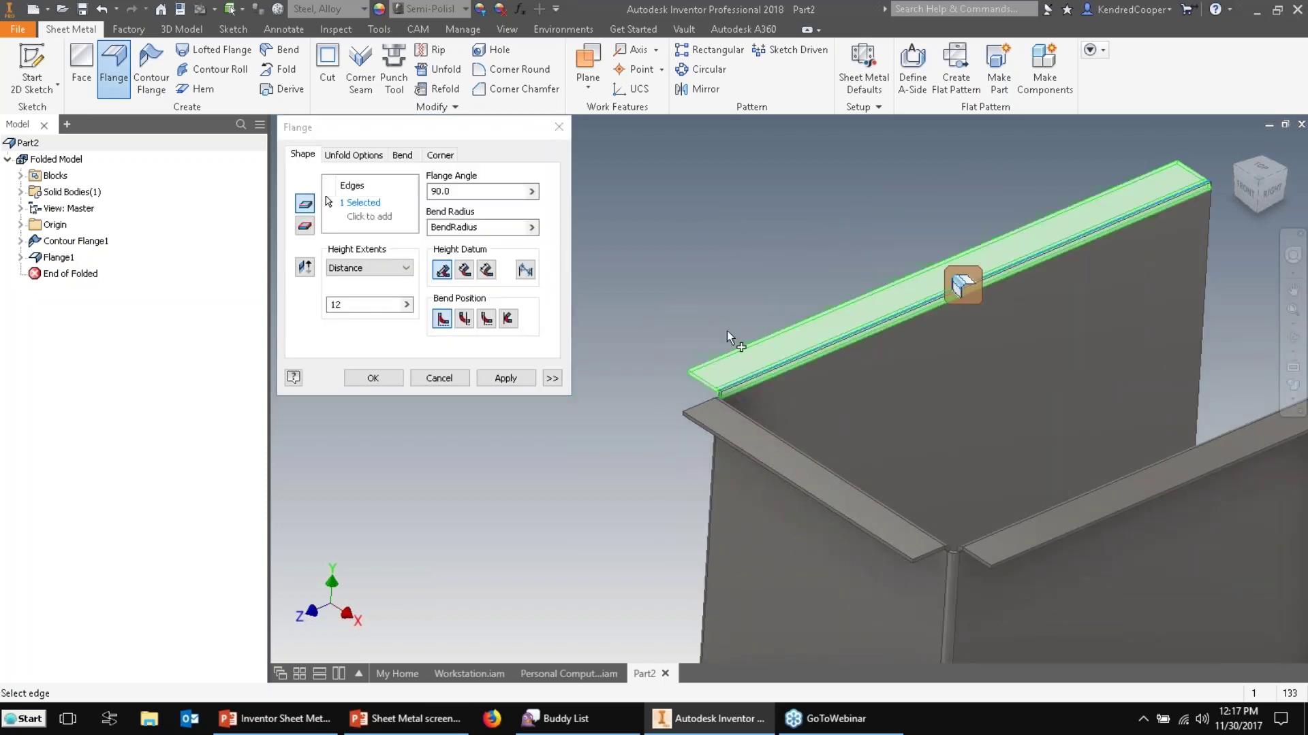
scroll(726, 330, "up", 2)
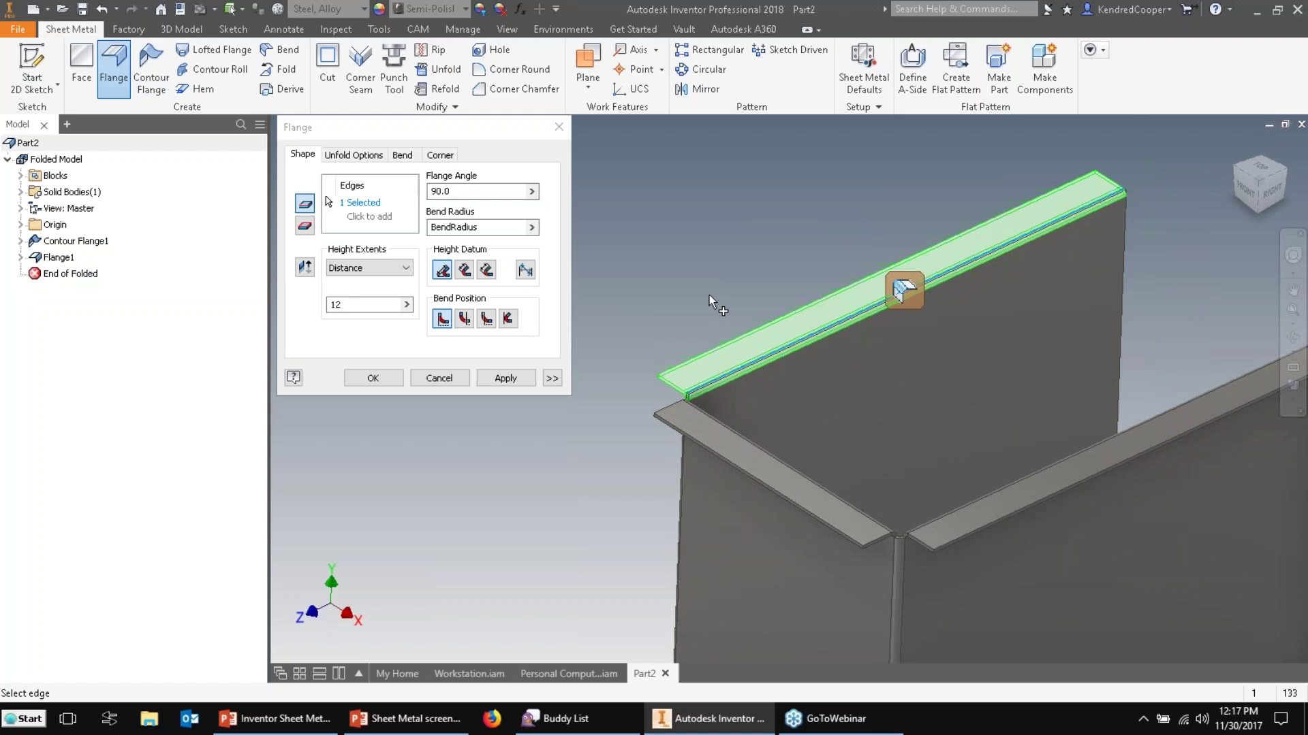
left_click(552, 379)
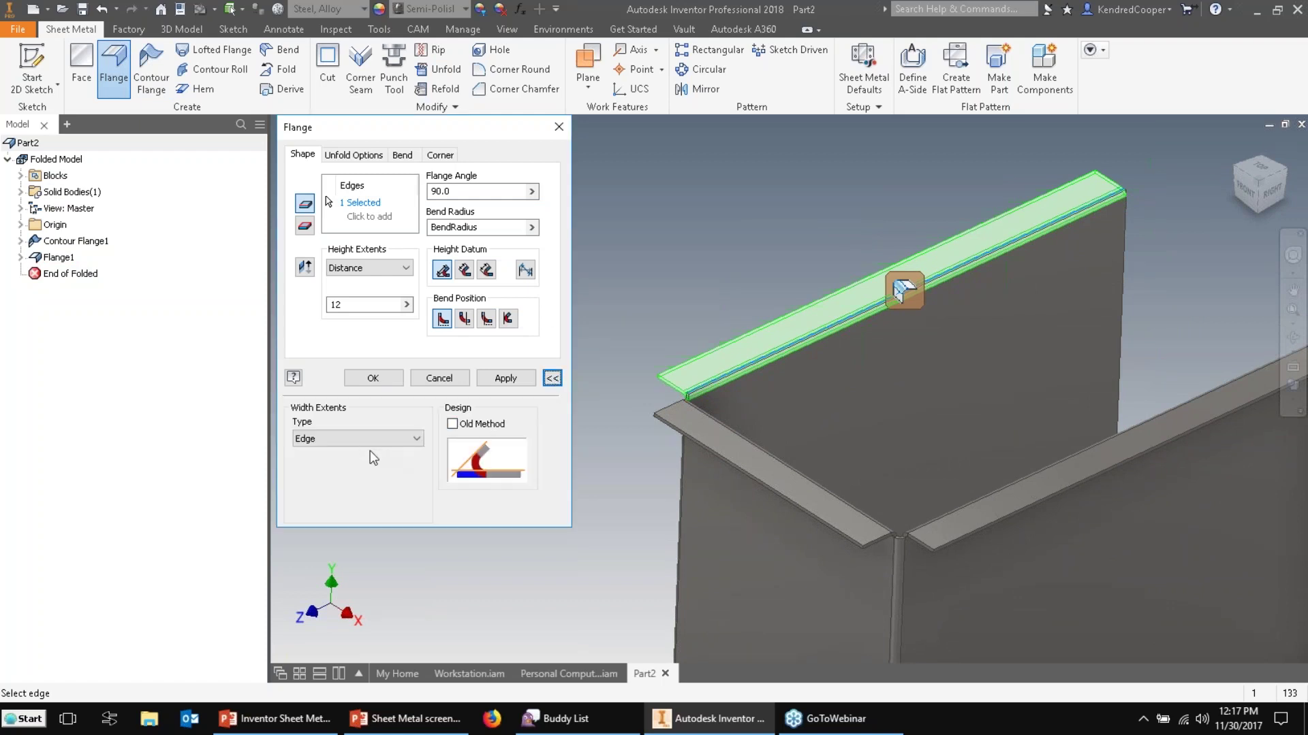
double_click(352, 304)
type("10")
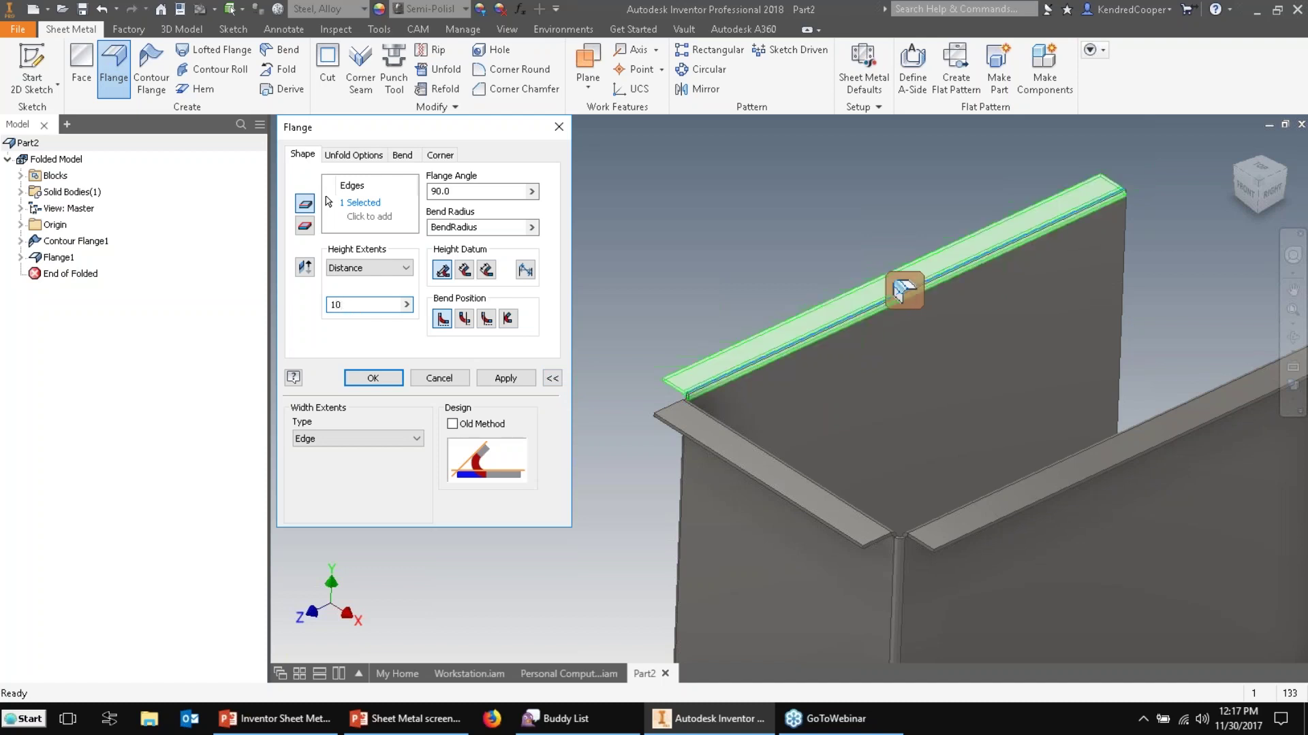
Set the flange's width extents to Width with Offset, starting from the edge's end vertex beside the short end wall.
left_click(378, 439)
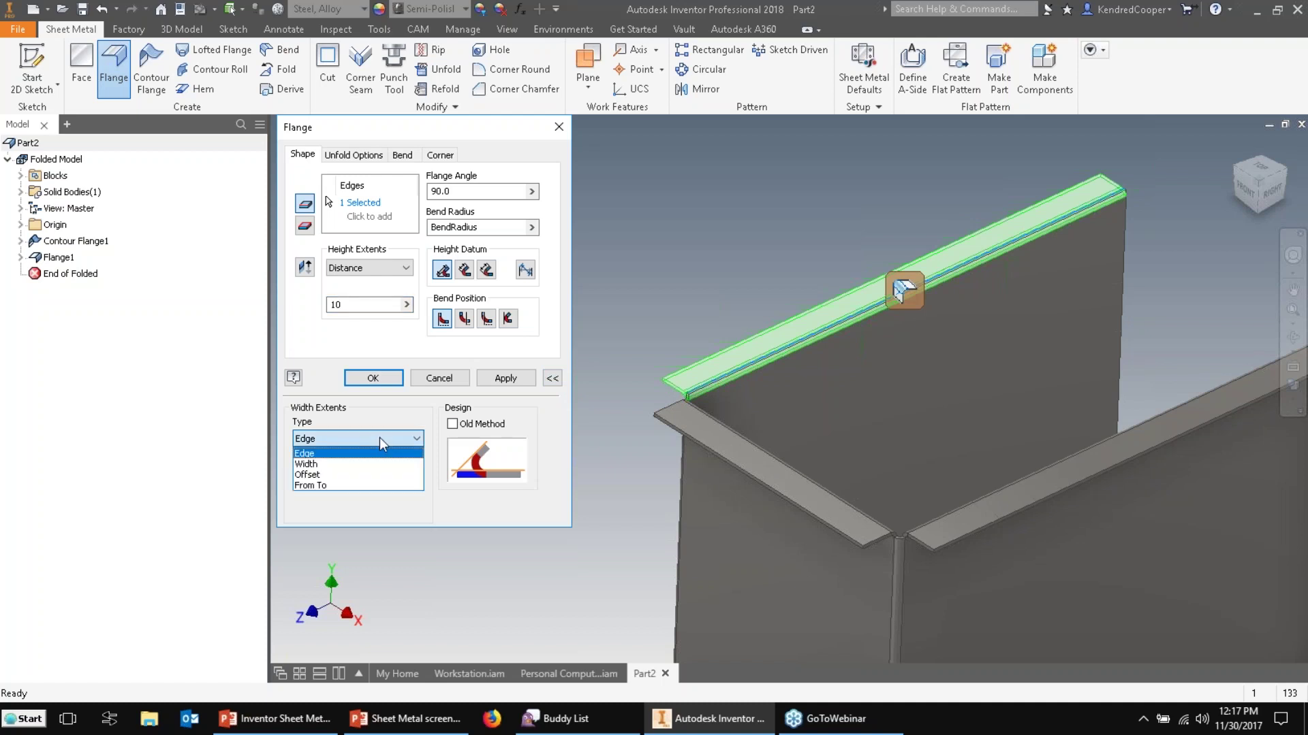
left_click(354, 464)
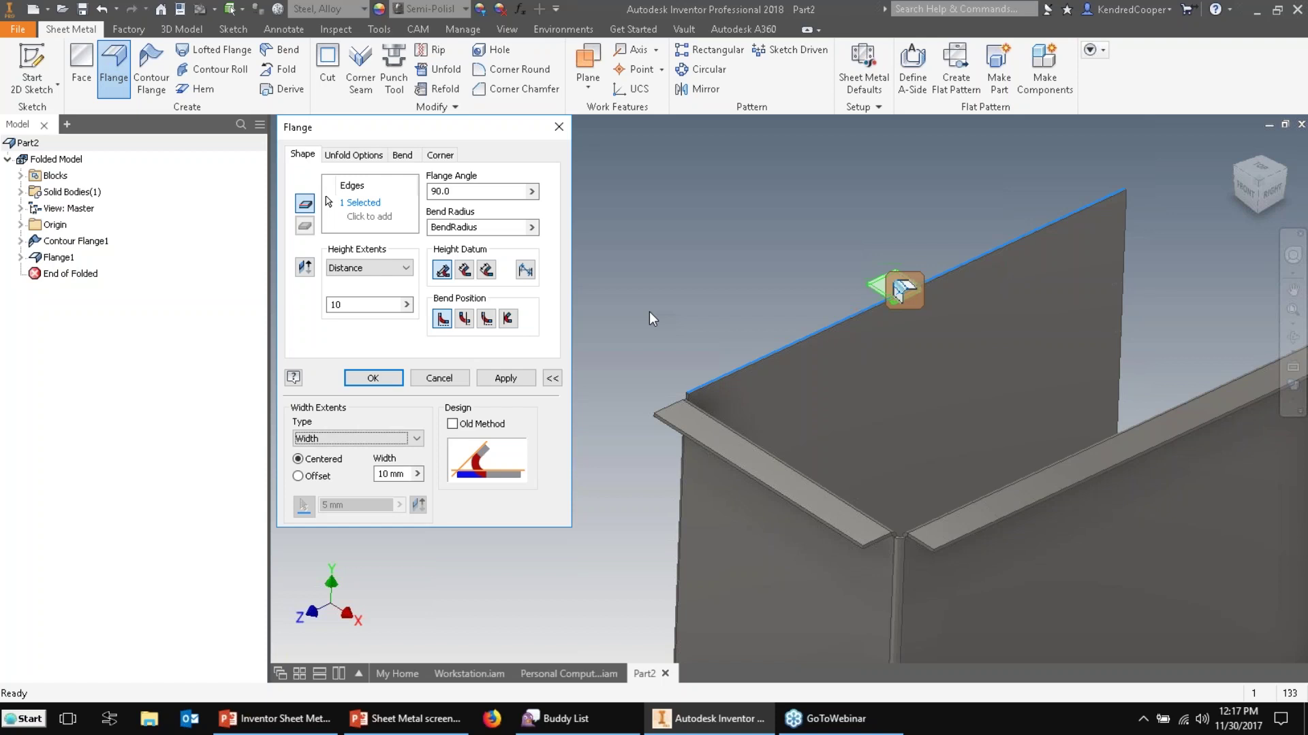
left_click(298, 477)
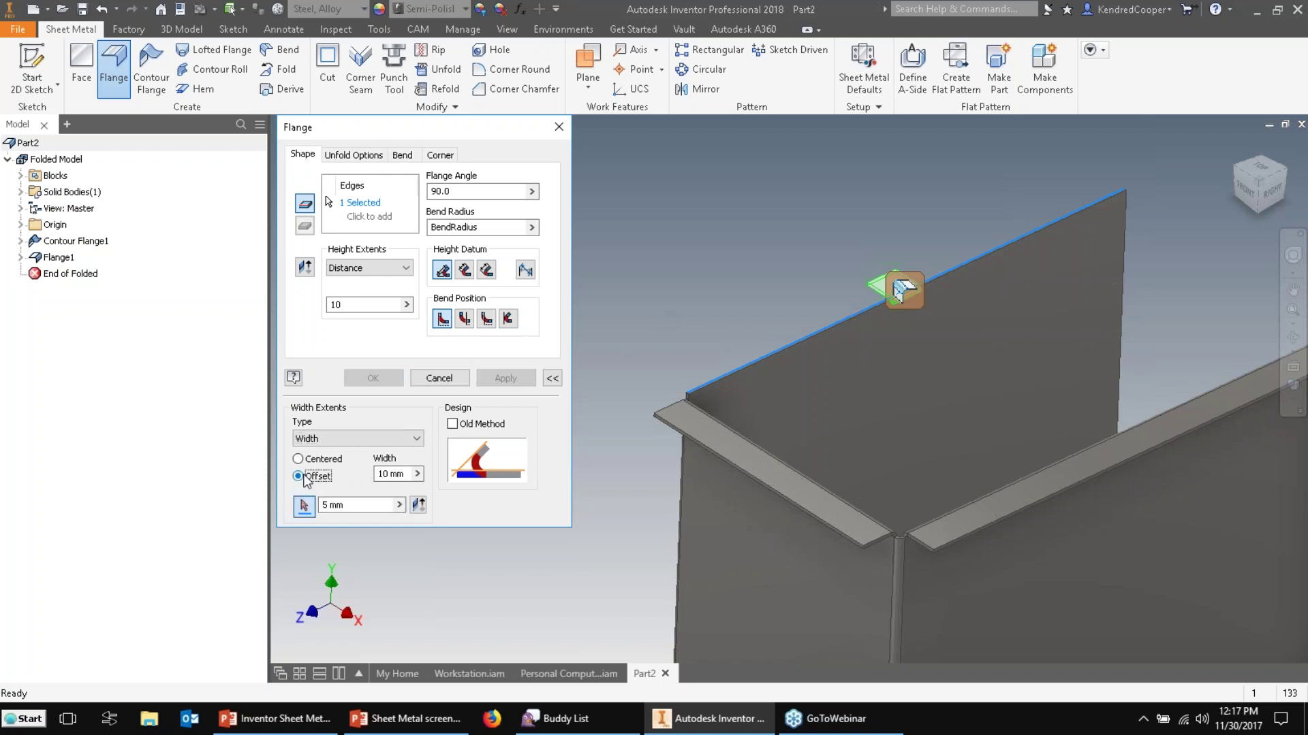
left_click(306, 509)
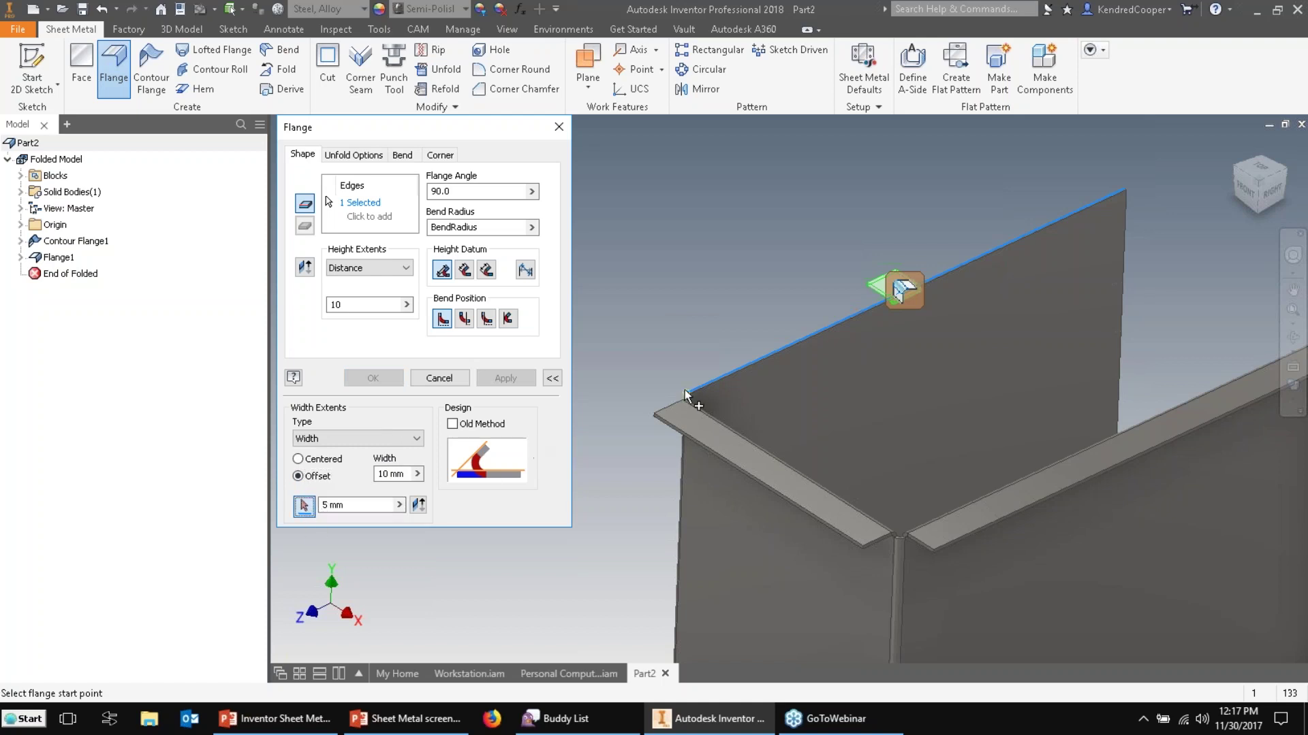
scroll(685, 390, "up", 2)
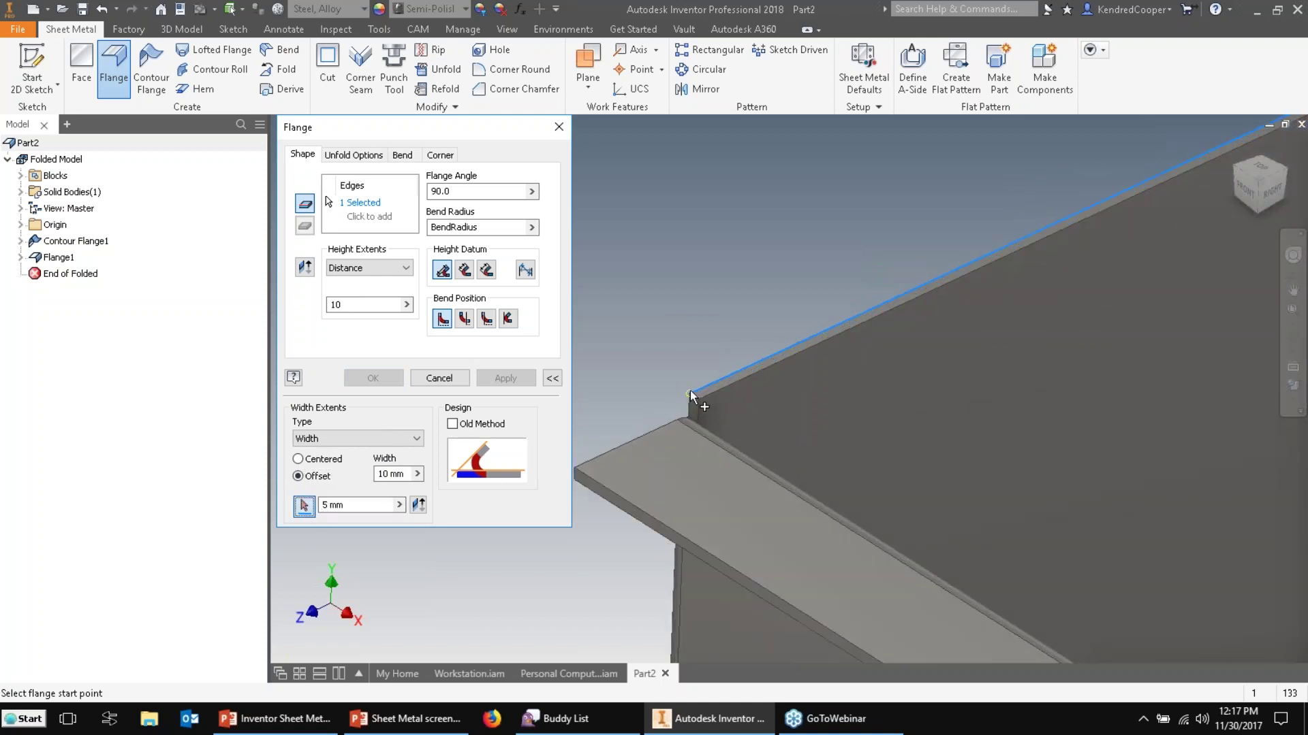
left_click(695, 397)
scroll(668, 427, "down", 3)
Set the flange's offset to 0 and its width to 25 mm, and create the tab.
left_click(354, 504)
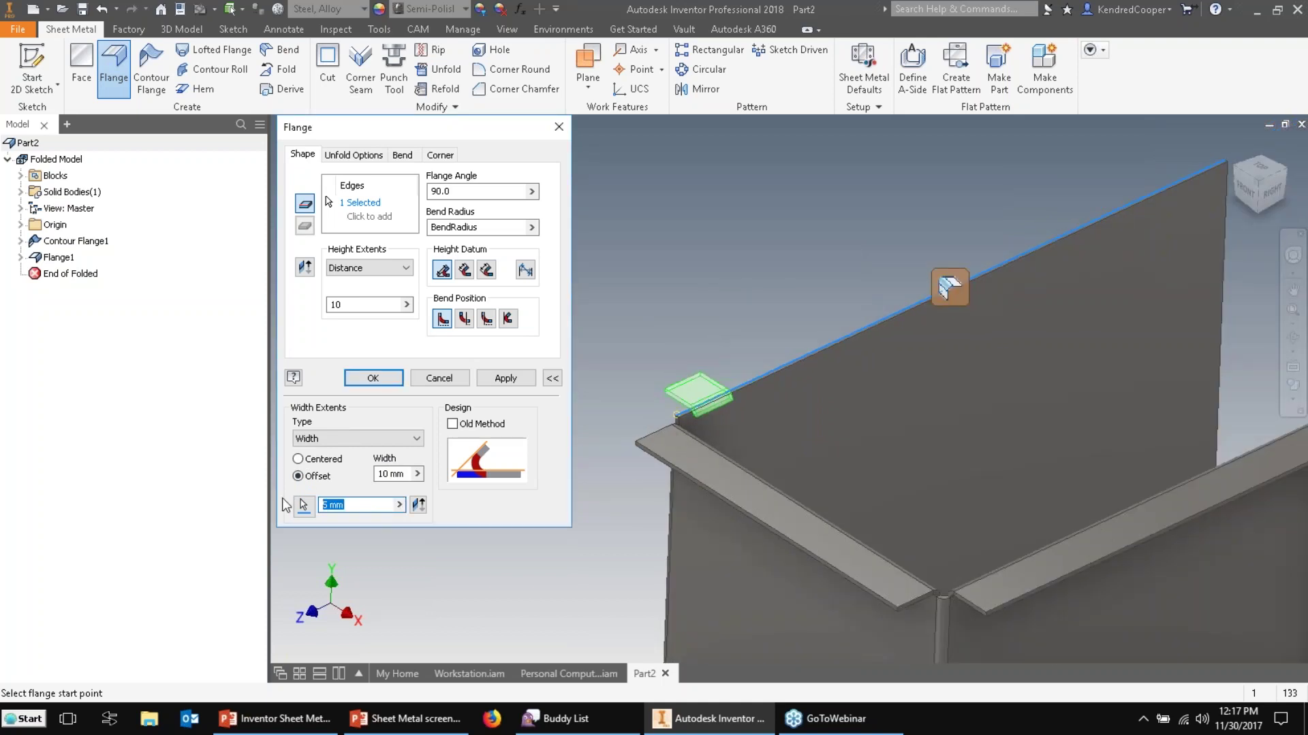
type("0")
left_click(398, 474)
type("25")
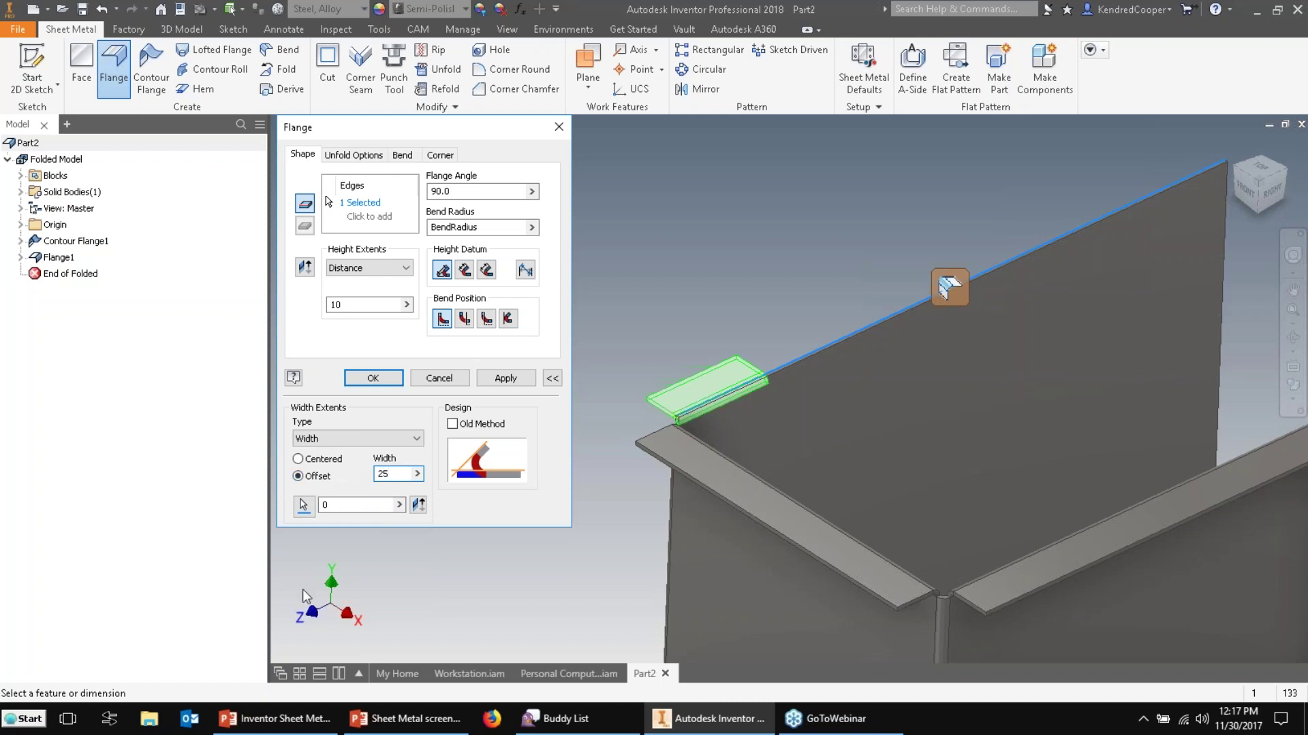
left_click(504, 378)
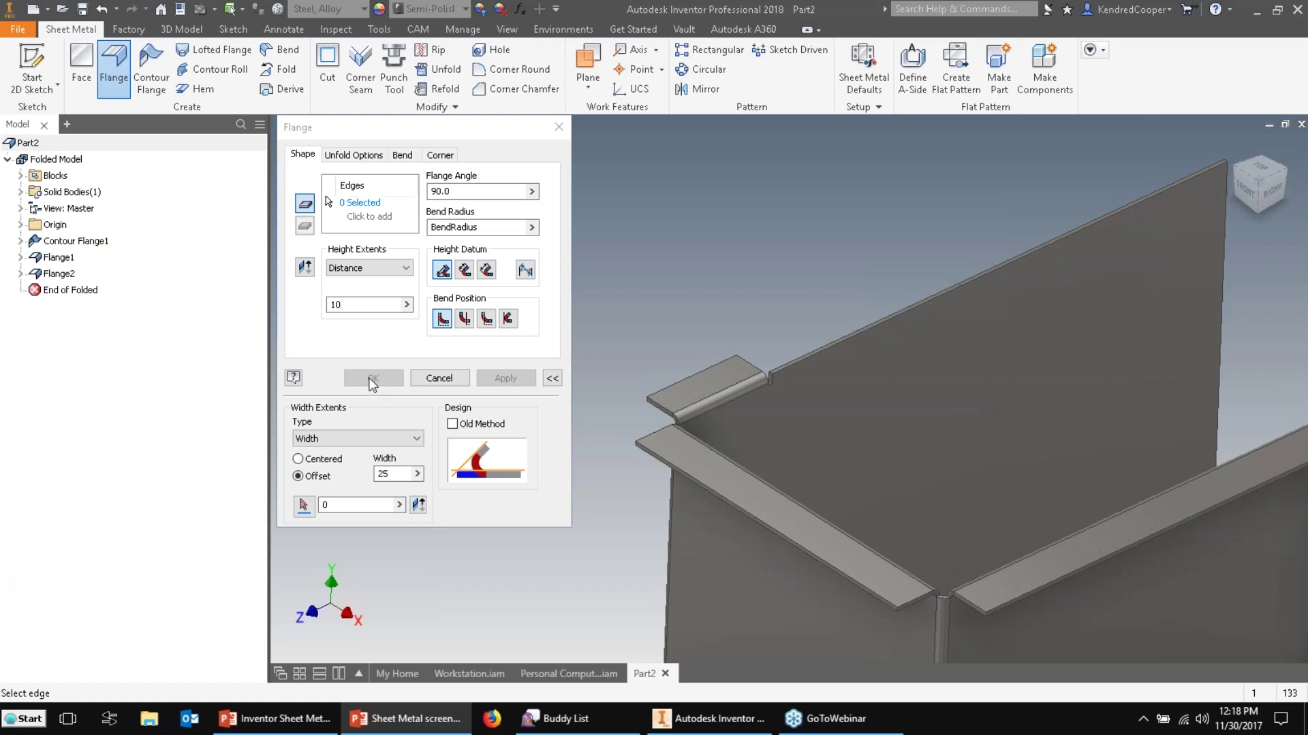
Select the remaining top edge of the far long wall for a 25 mm wide Offset flange measured from its free-end vertex.
middle_click_drag(788, 301, 645, 450)
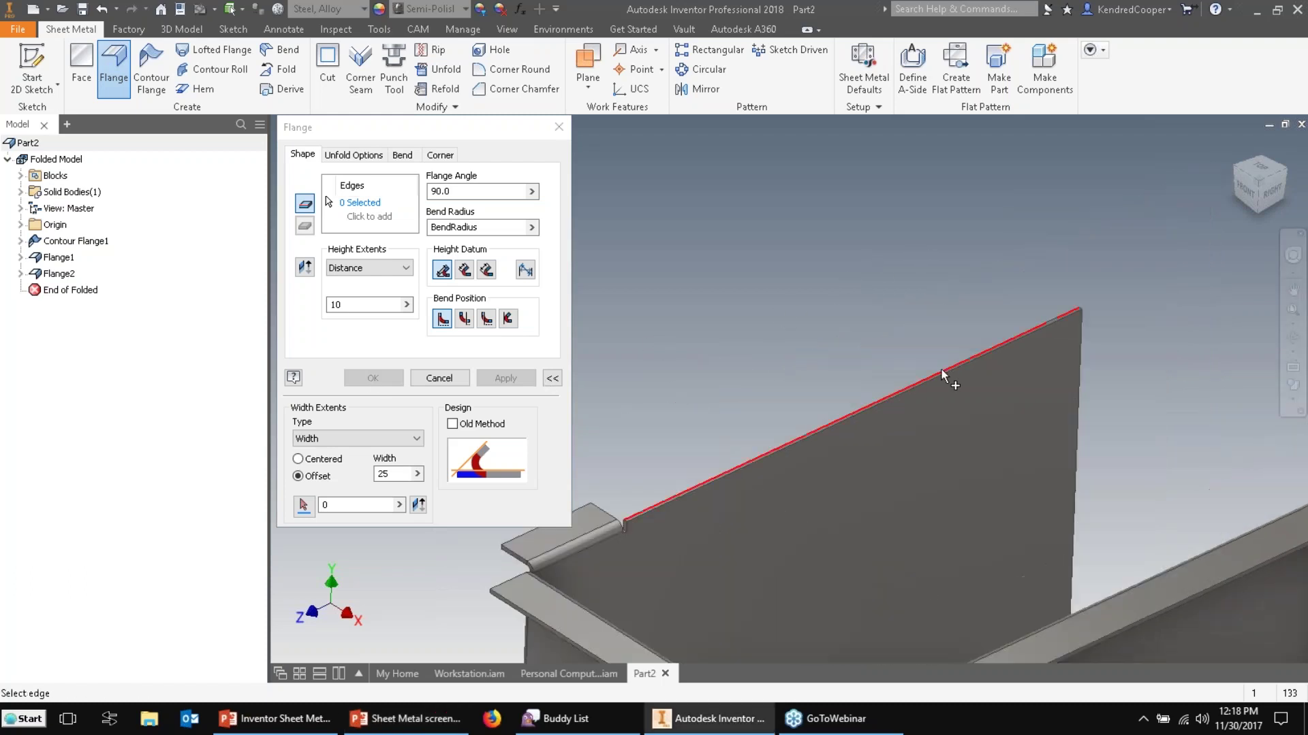
left_click(1052, 321)
middle_click_drag(1052, 321, 940, 353)
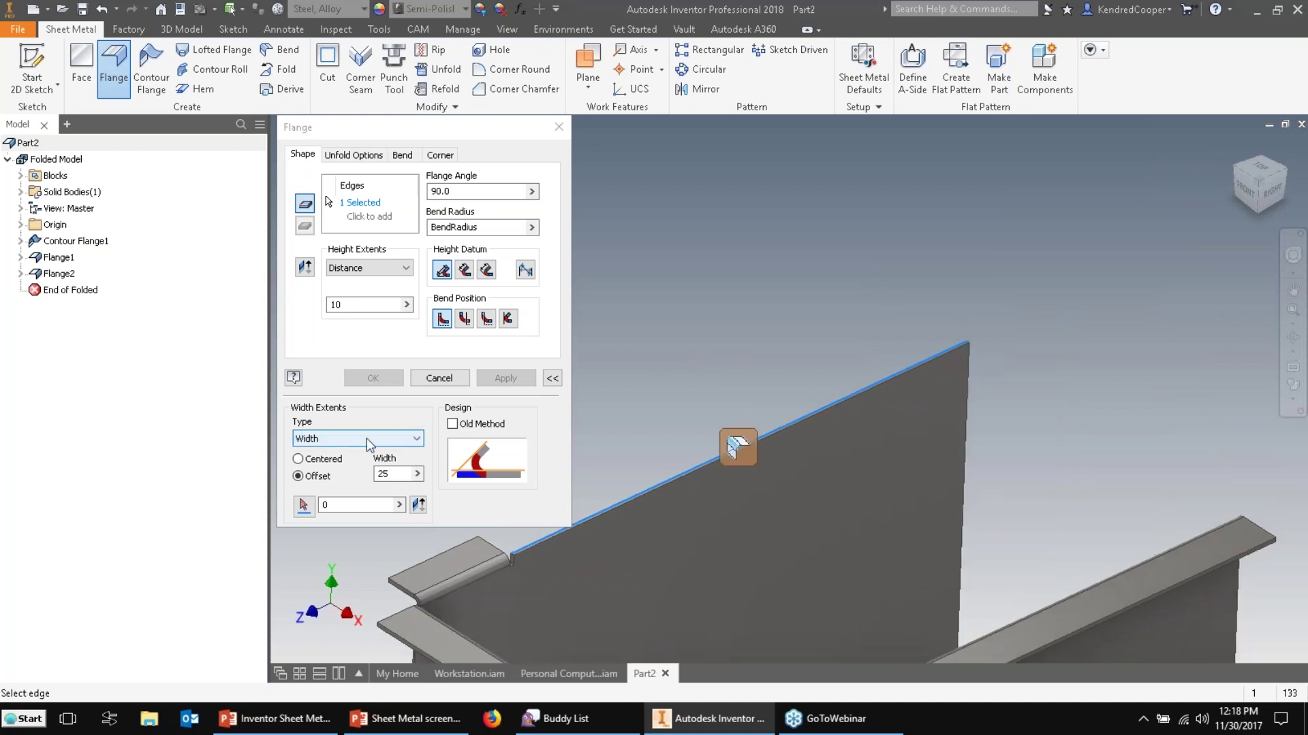
left_click(366, 438)
left_click(354, 464)
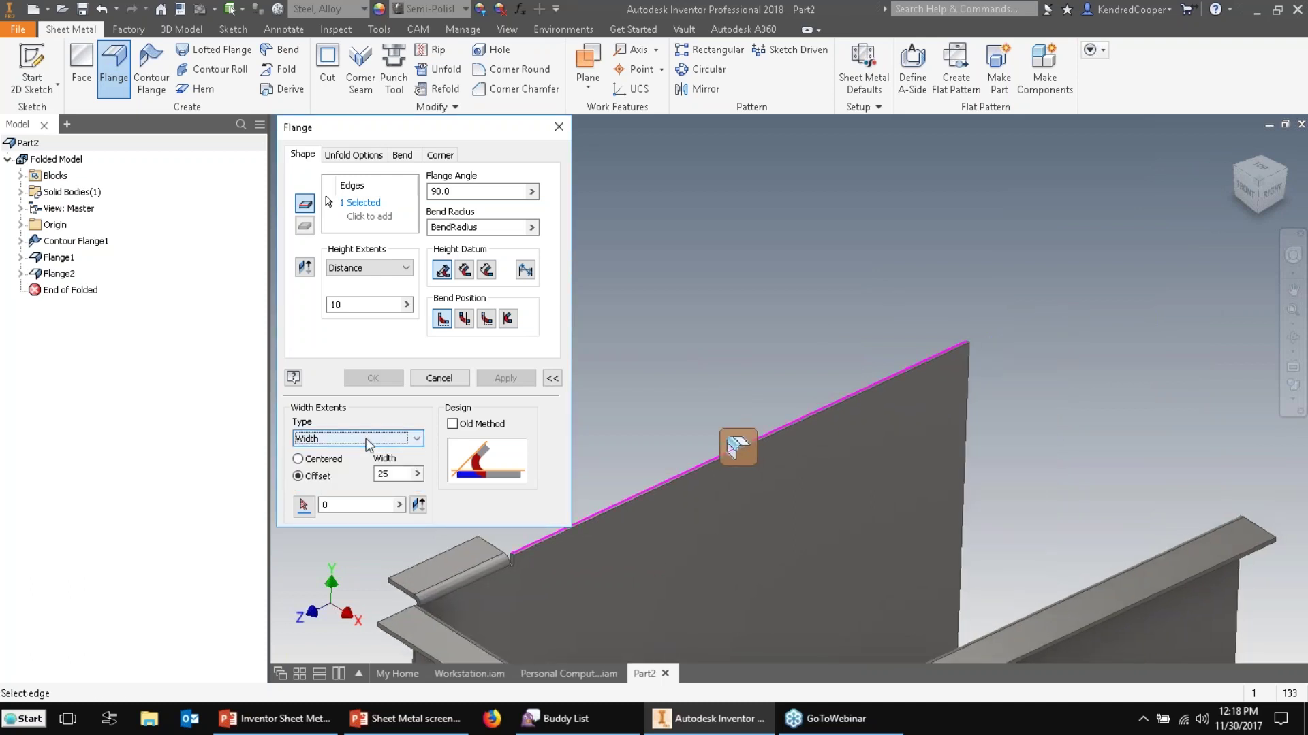
left_click(310, 480)
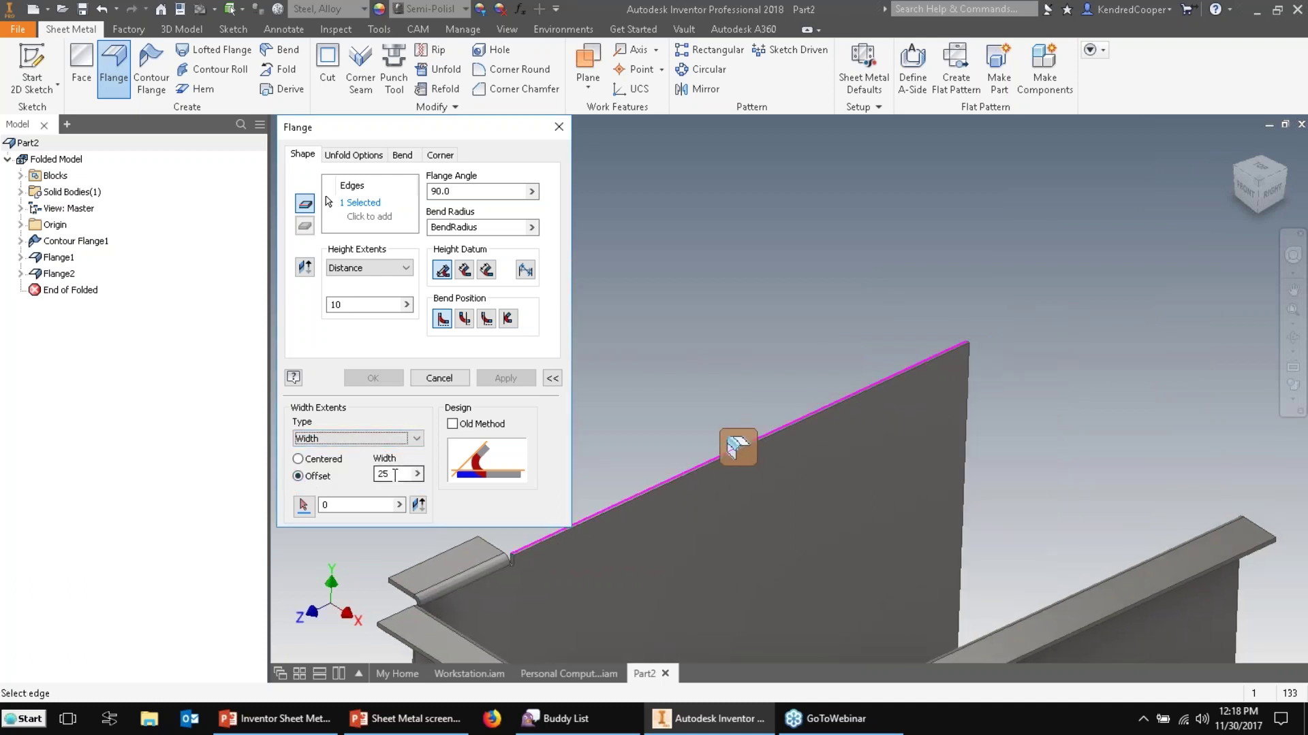
left_click(303, 506)
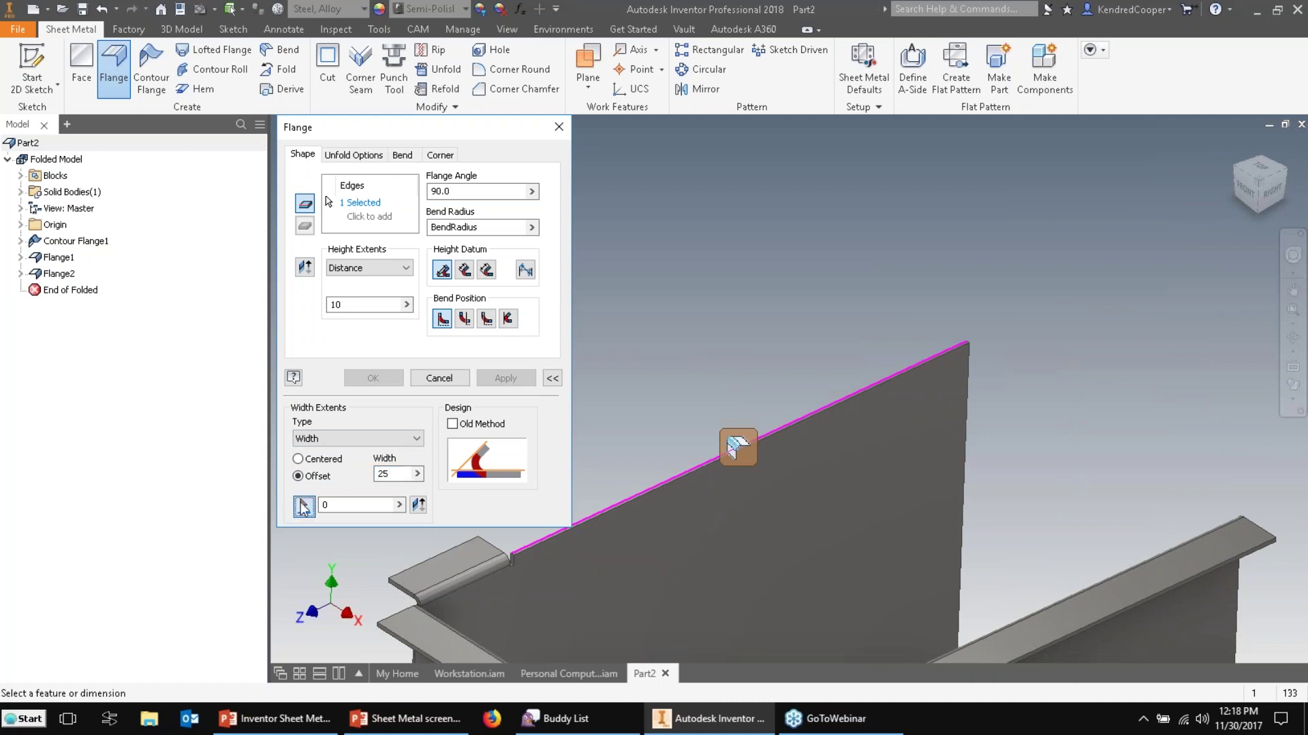
scroll(934, 347, "down", 2)
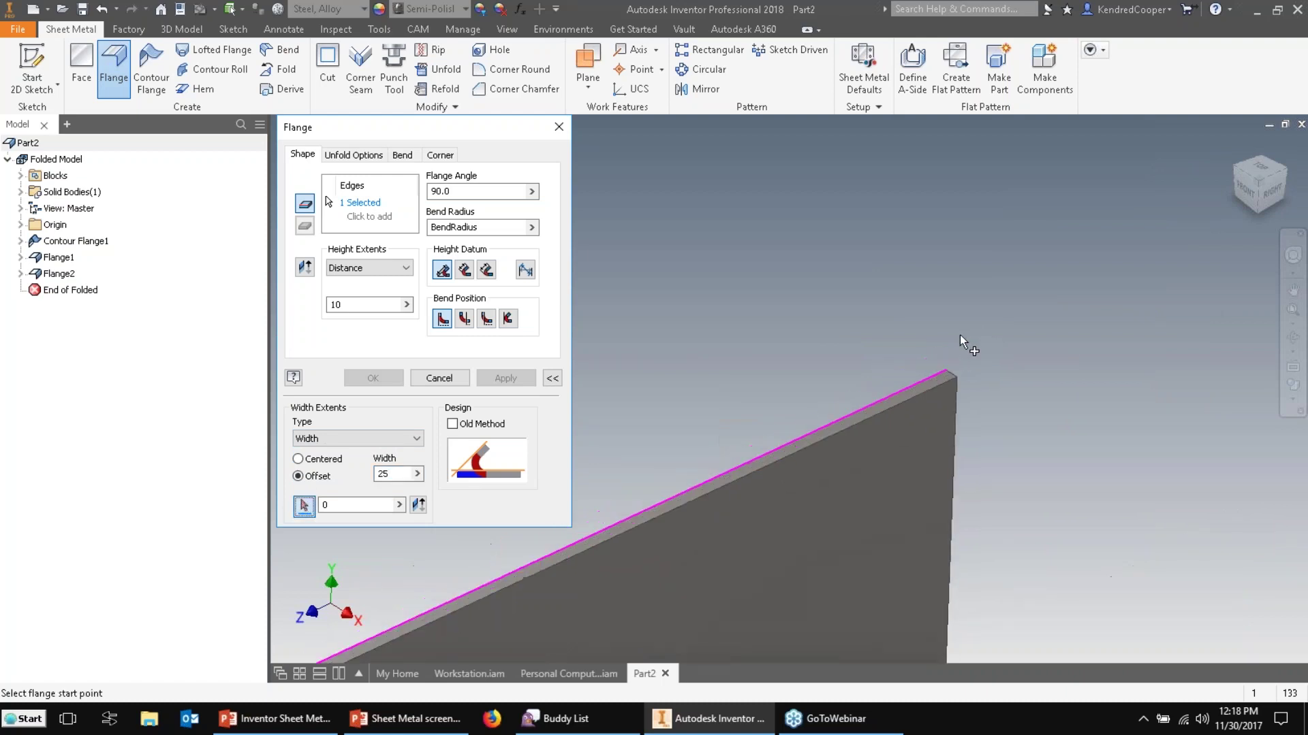
left_click(946, 371)
scroll(882, 323, "up", 3)
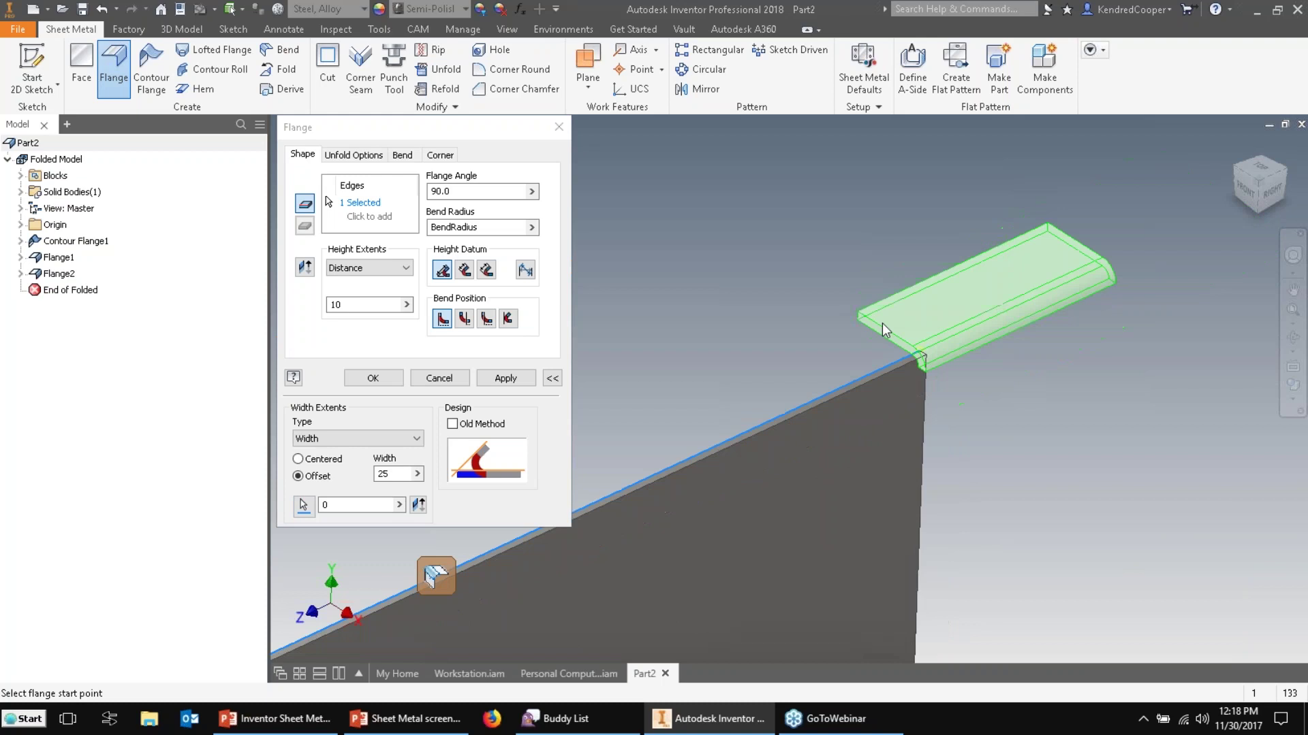
middle_click_drag(934, 392, 1018, 370)
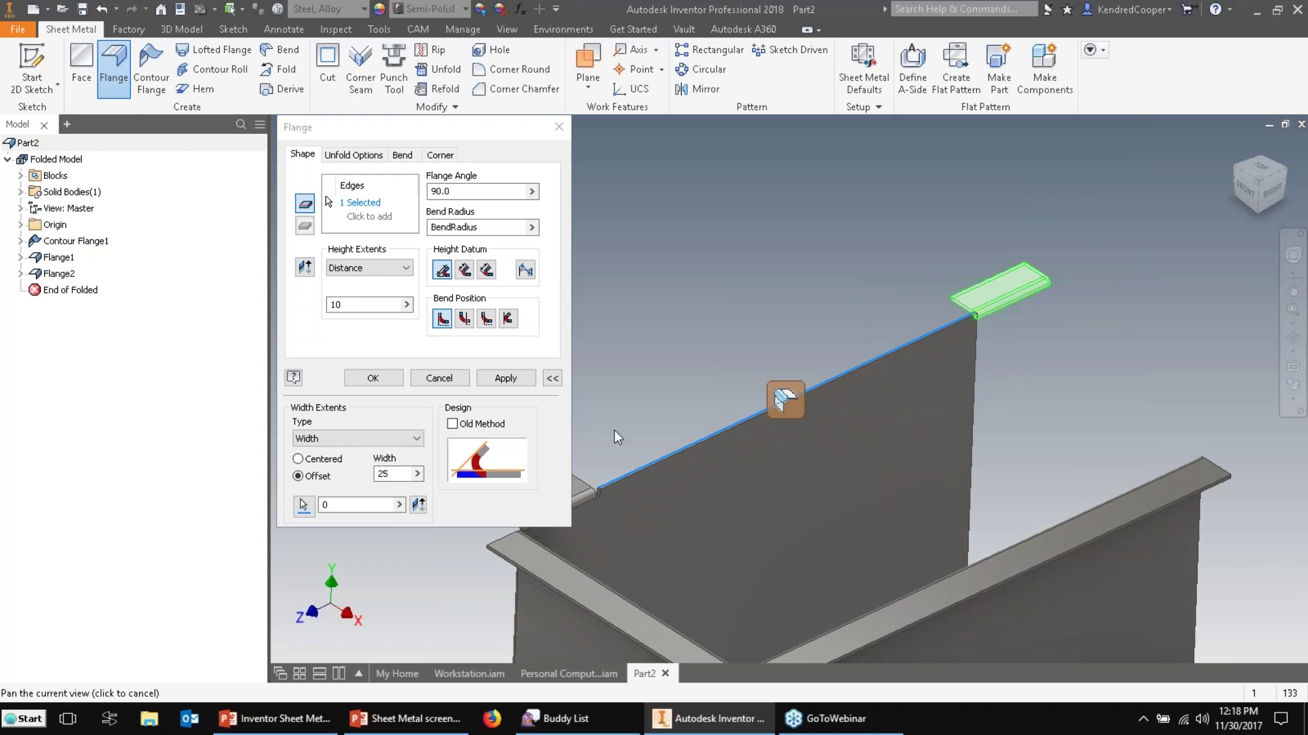
Flip the offset direction so the tab runs inward along the wall, and create the 25 mm tab.
left_click(418, 505)
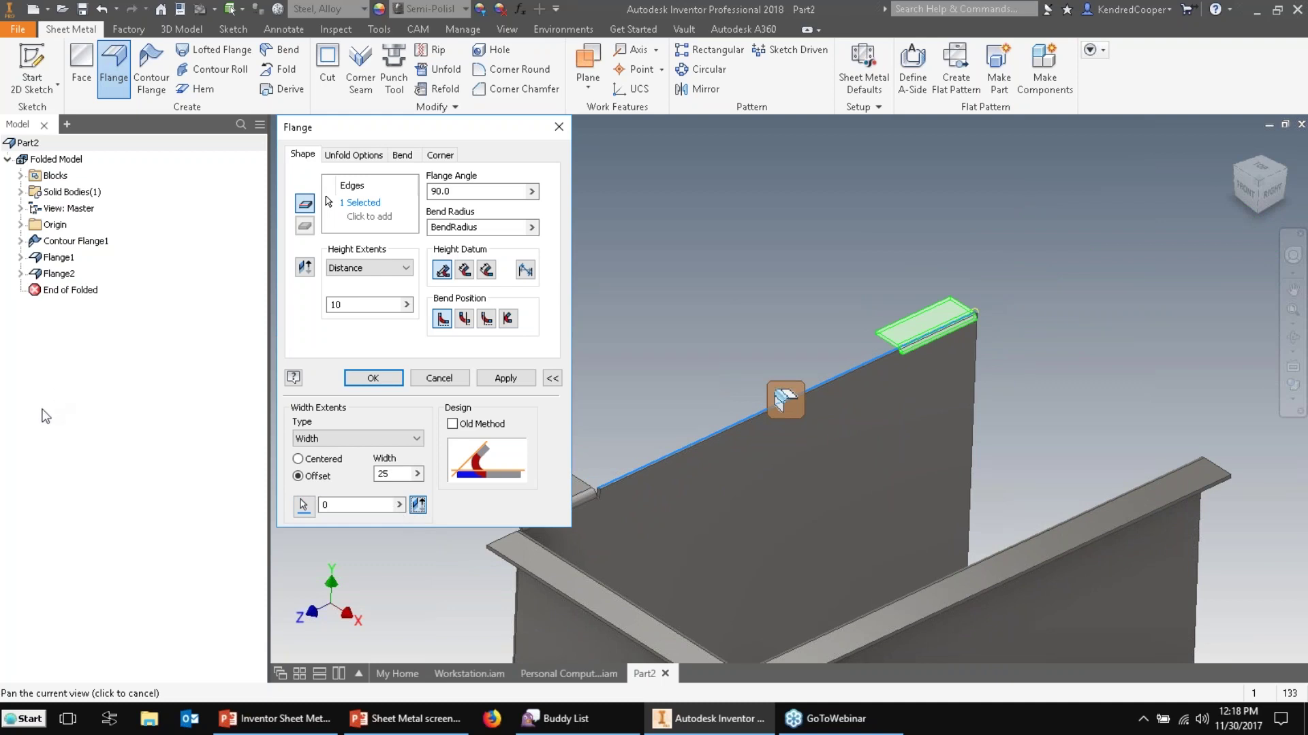
key("alt+Tab")
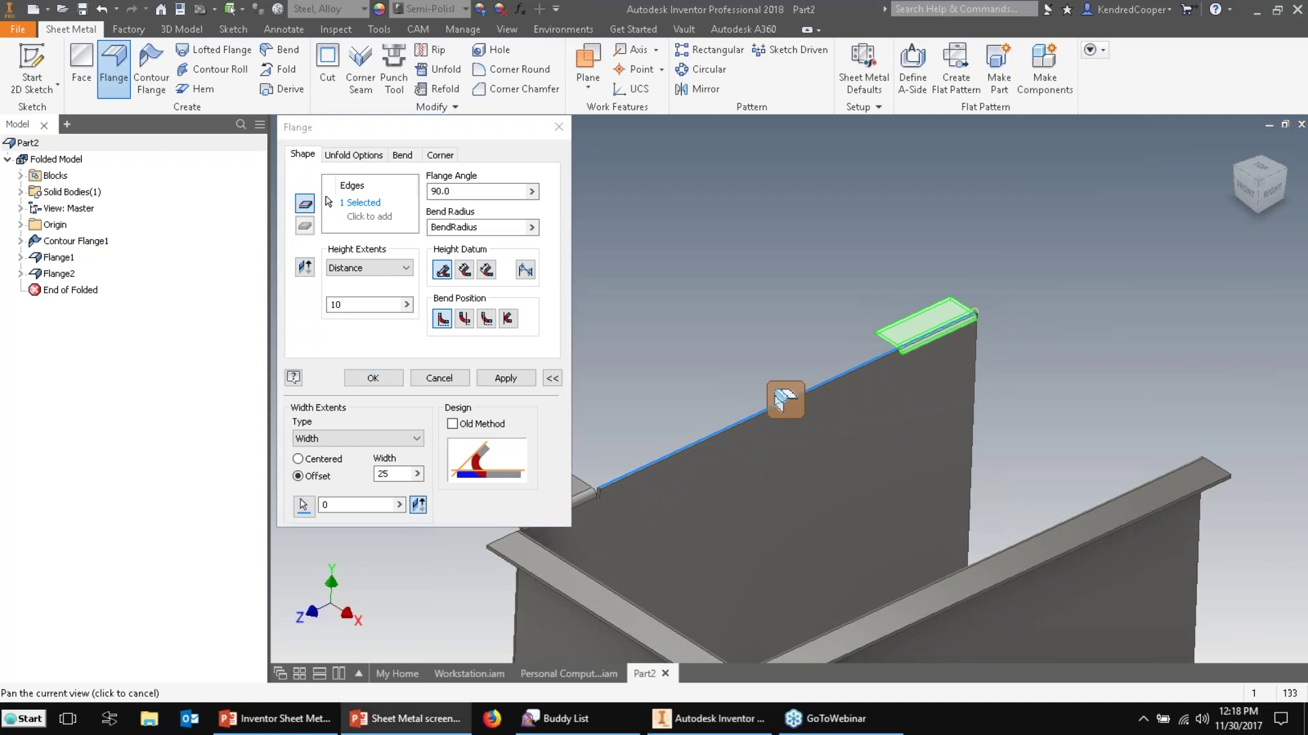
left_click(373, 378)
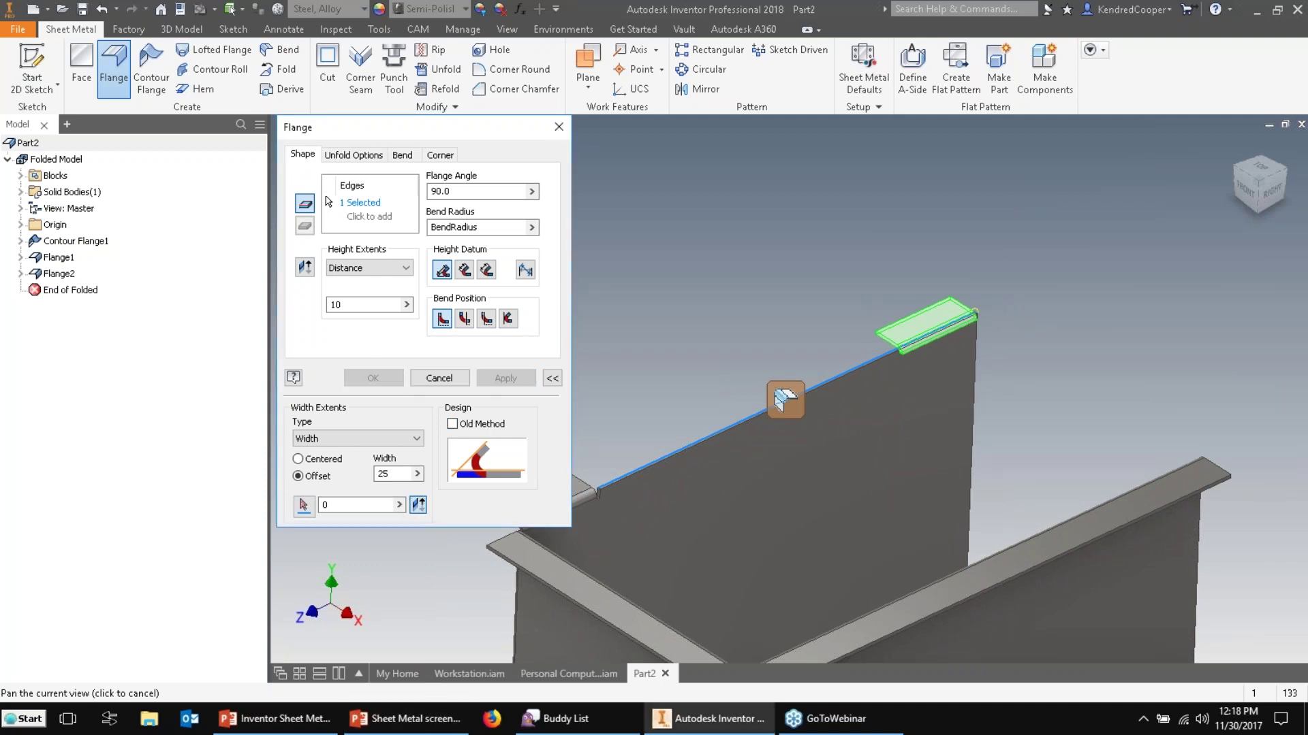
Create a 10 mm flange along the full vertical free-end edge of the wall with the two tabs, using Edge width extents.
middle_click_drag(656, 301, 740, 242, "shift")
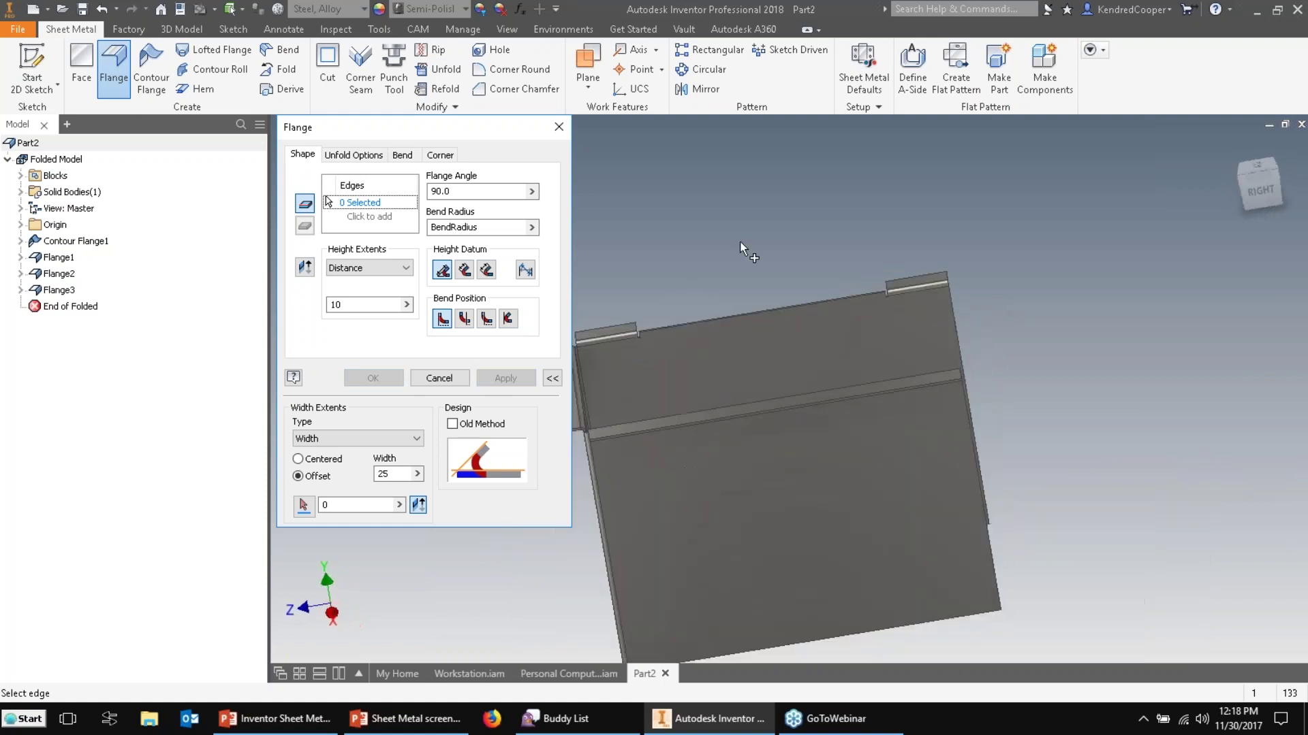
key("F6")
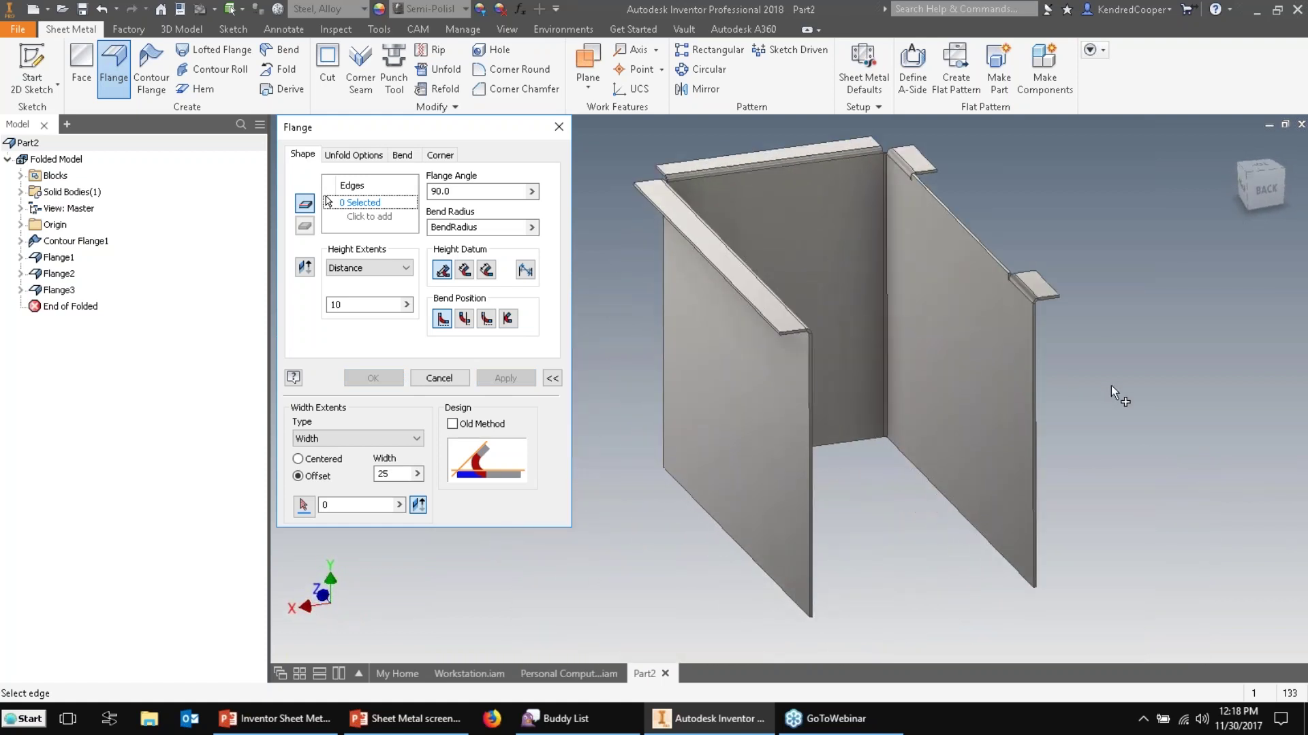
left_click(1039, 376)
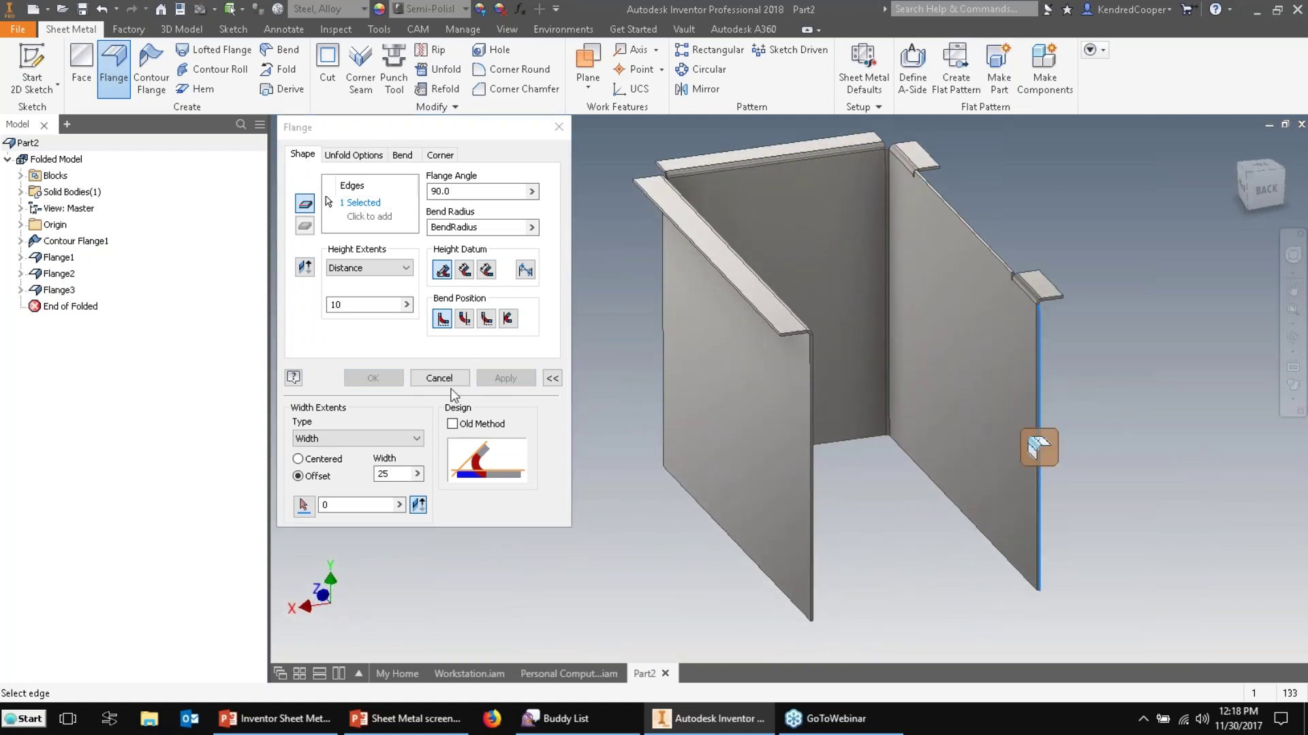
left_click(321, 440)
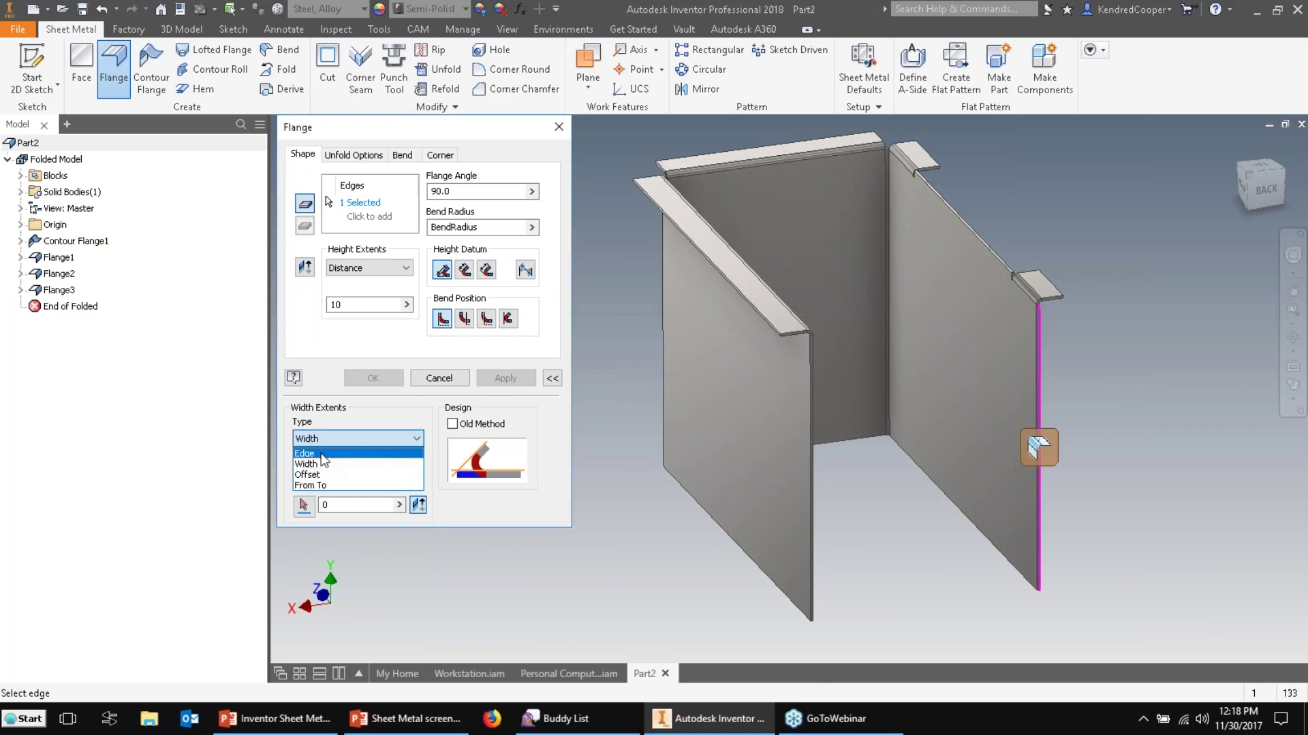
left_click(321, 453)
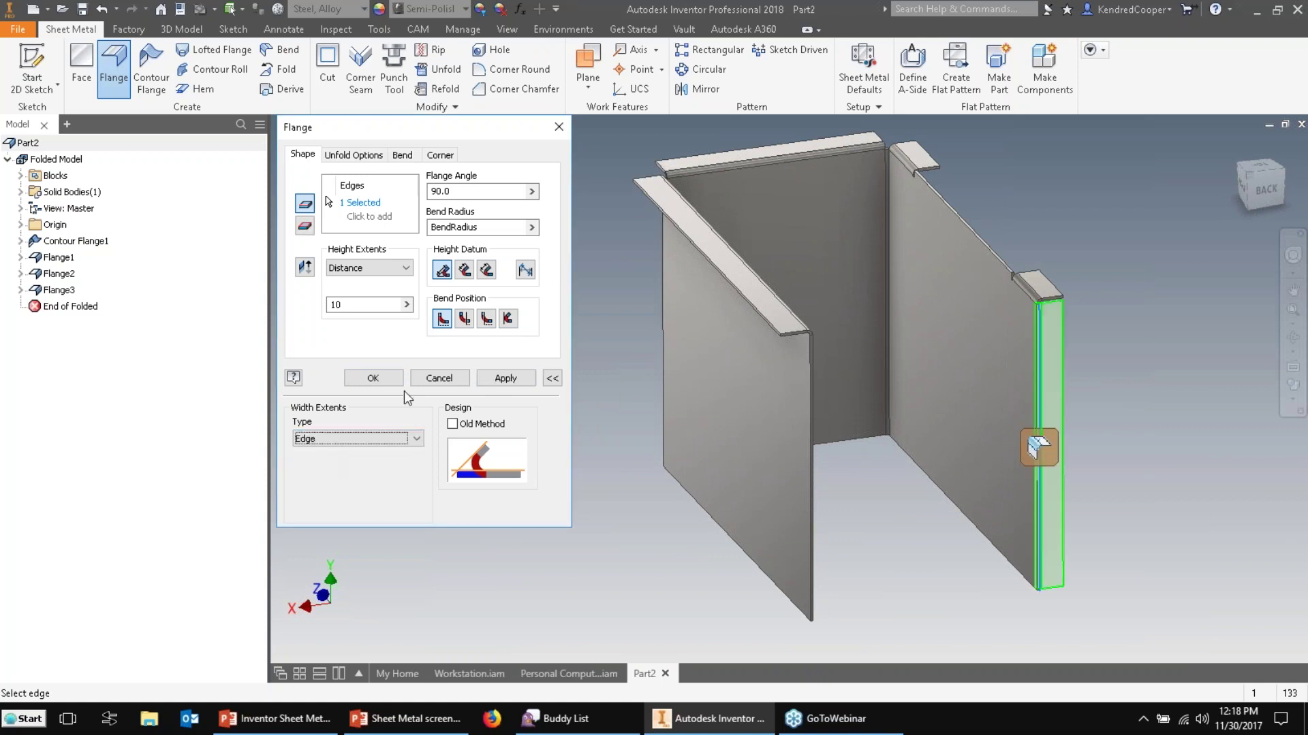
left_click(335, 307)
left_click_drag(333, 315, 286, 317)
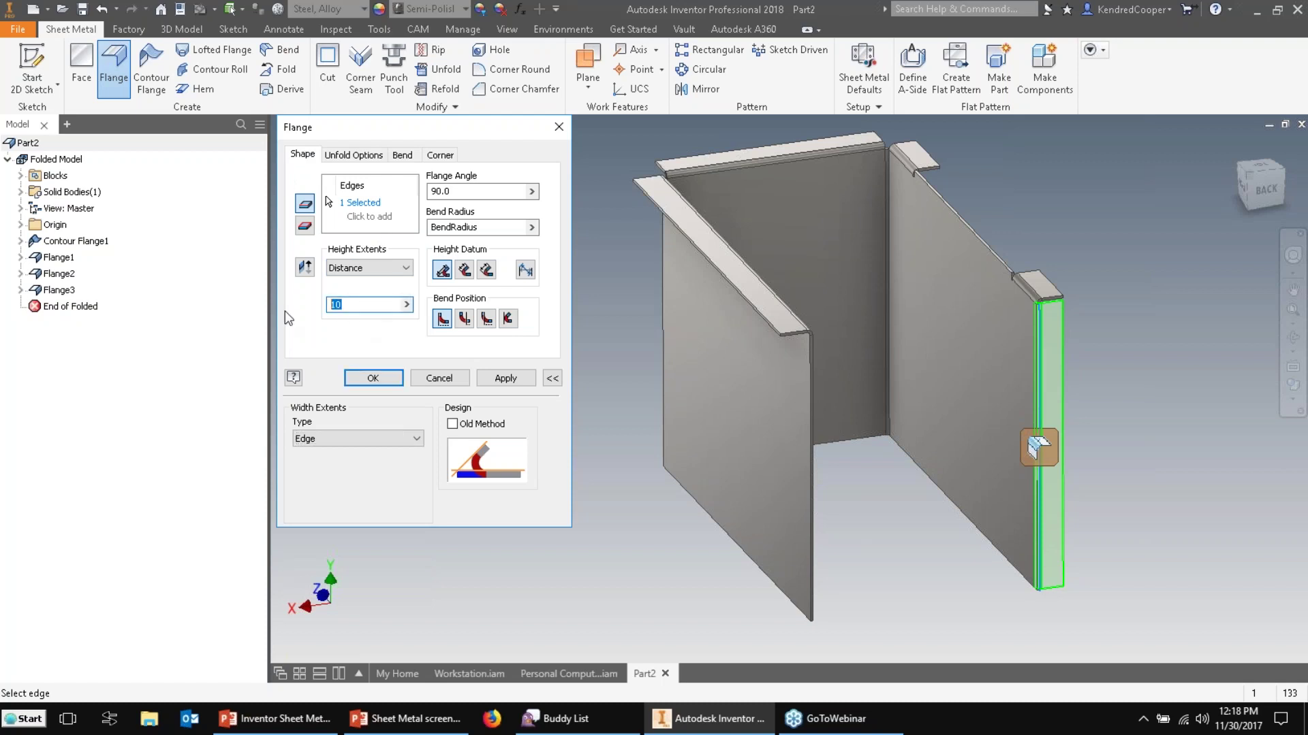
left_click(505, 378)
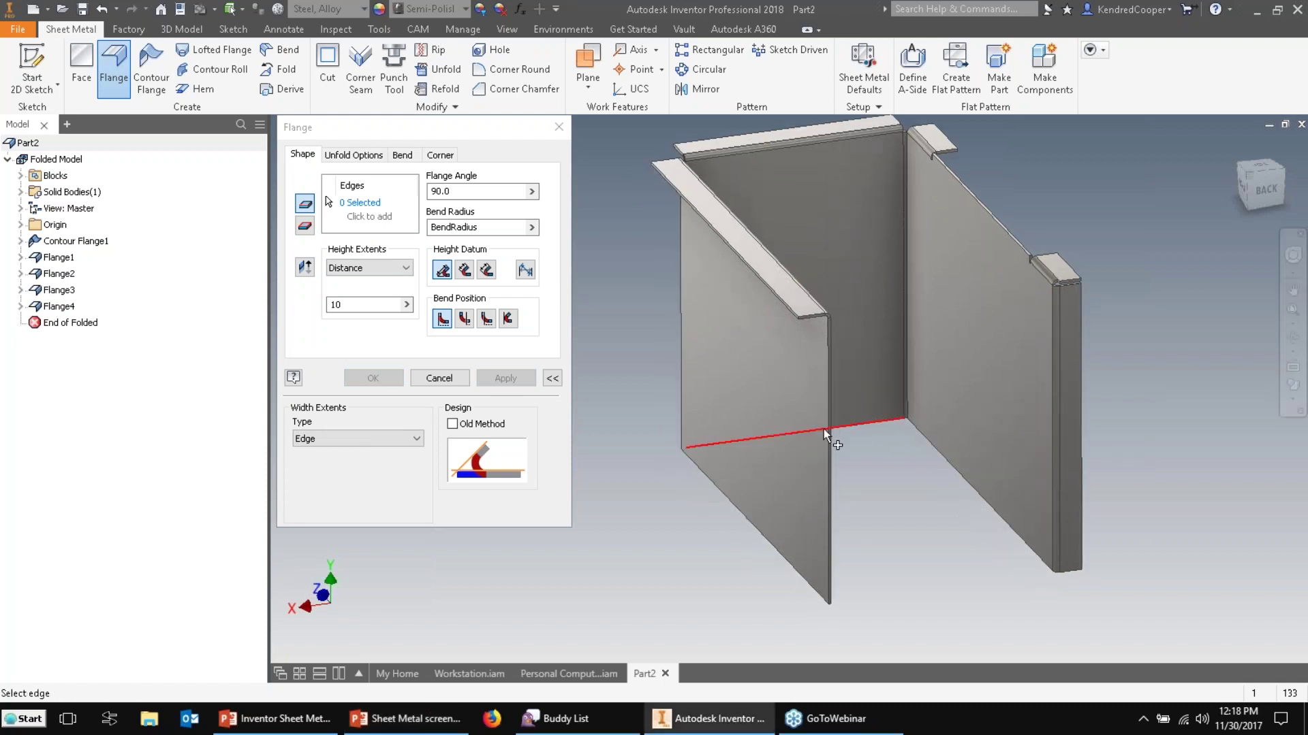
Start a flange on the opposite long wall's vertical free-end edge with Offset width extents, measuring Offset1 from the top vertex and Offset2 from the bottom vertex.
left_click(828, 453)
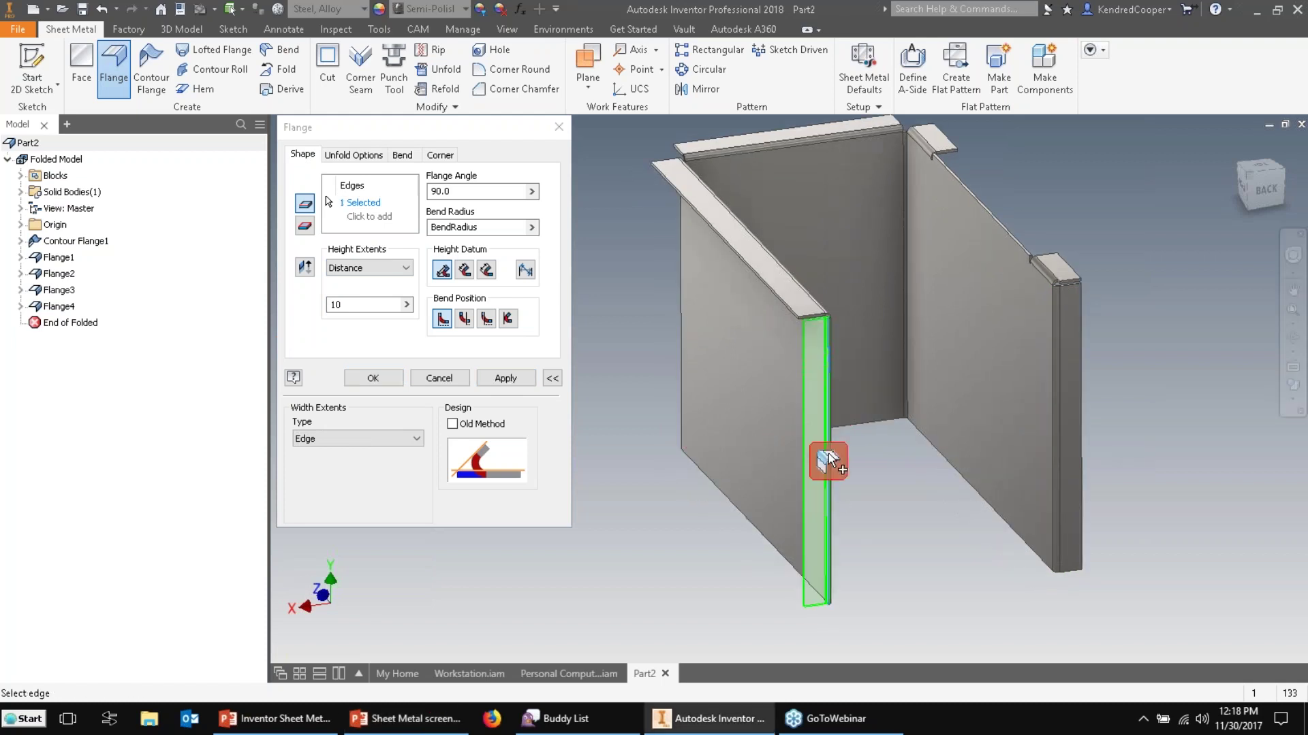
left_click(375, 442)
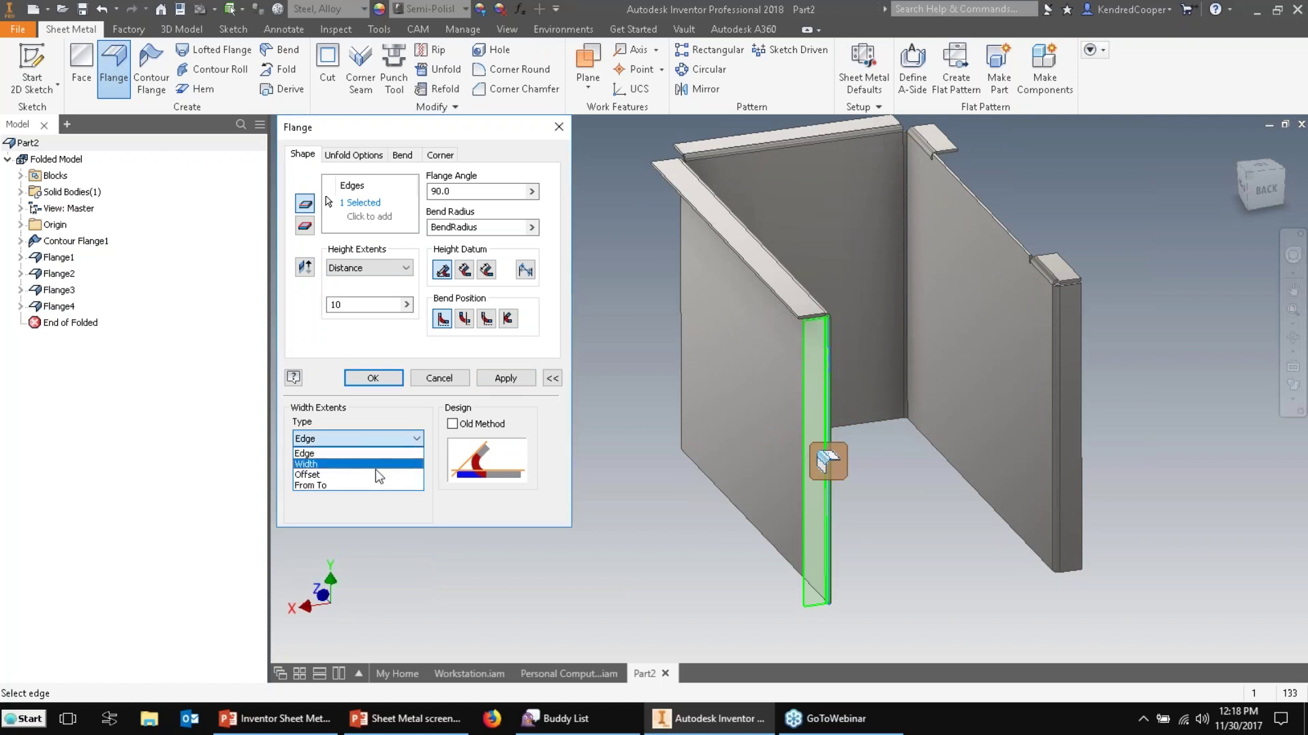
left_click(375, 474)
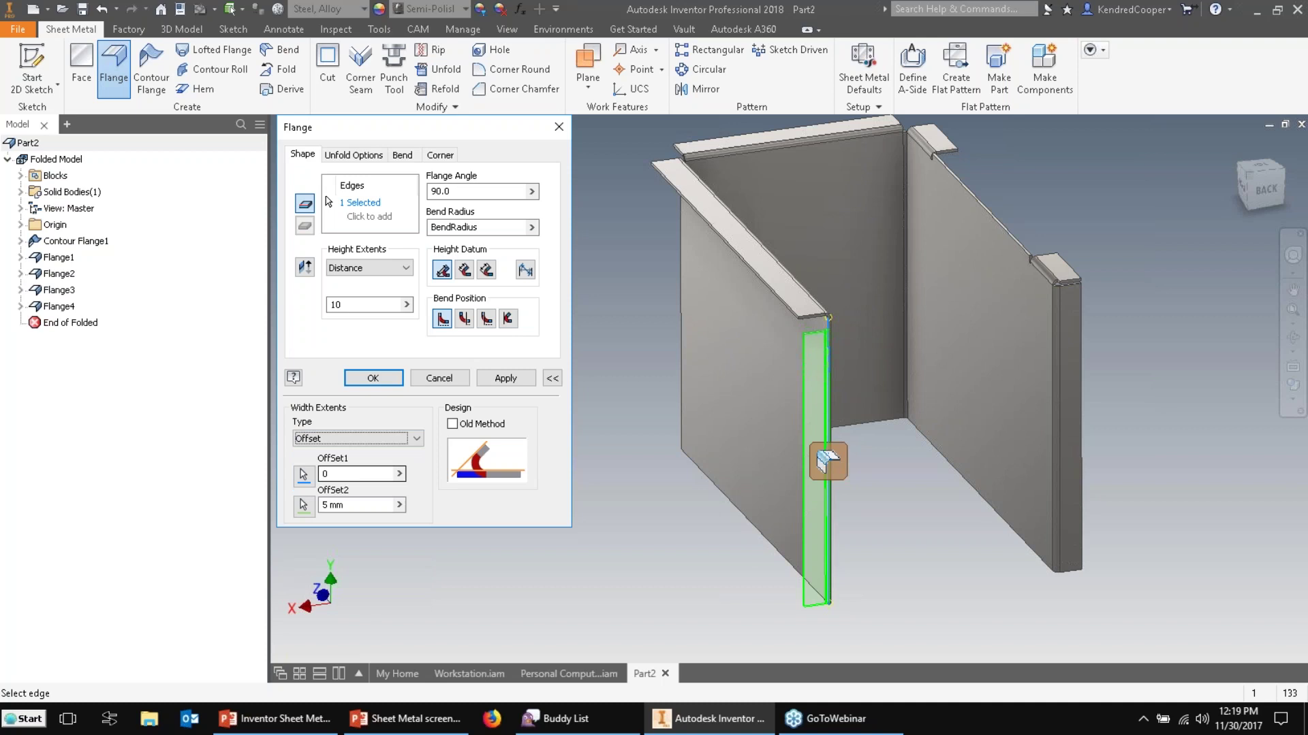
left_click(305, 477)
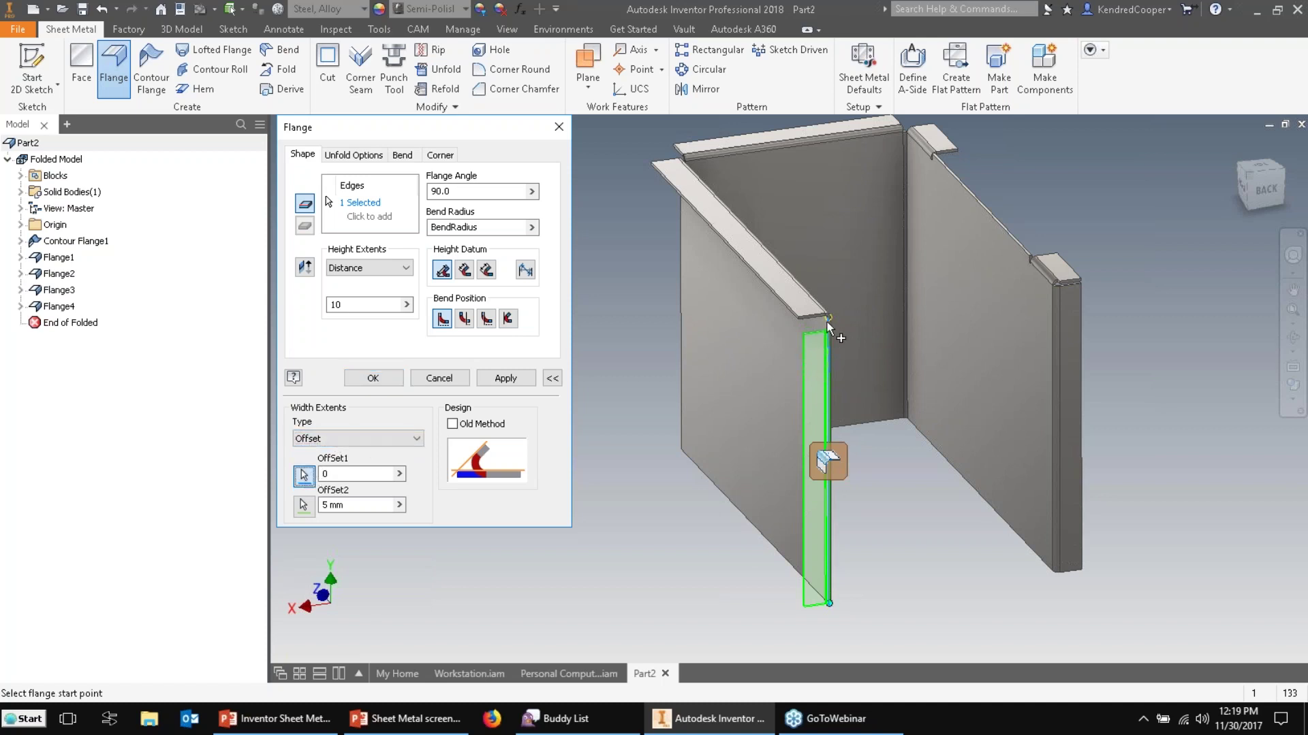
left_click(828, 318)
left_click(348, 473)
left_click(305, 505)
left_click(827, 603)
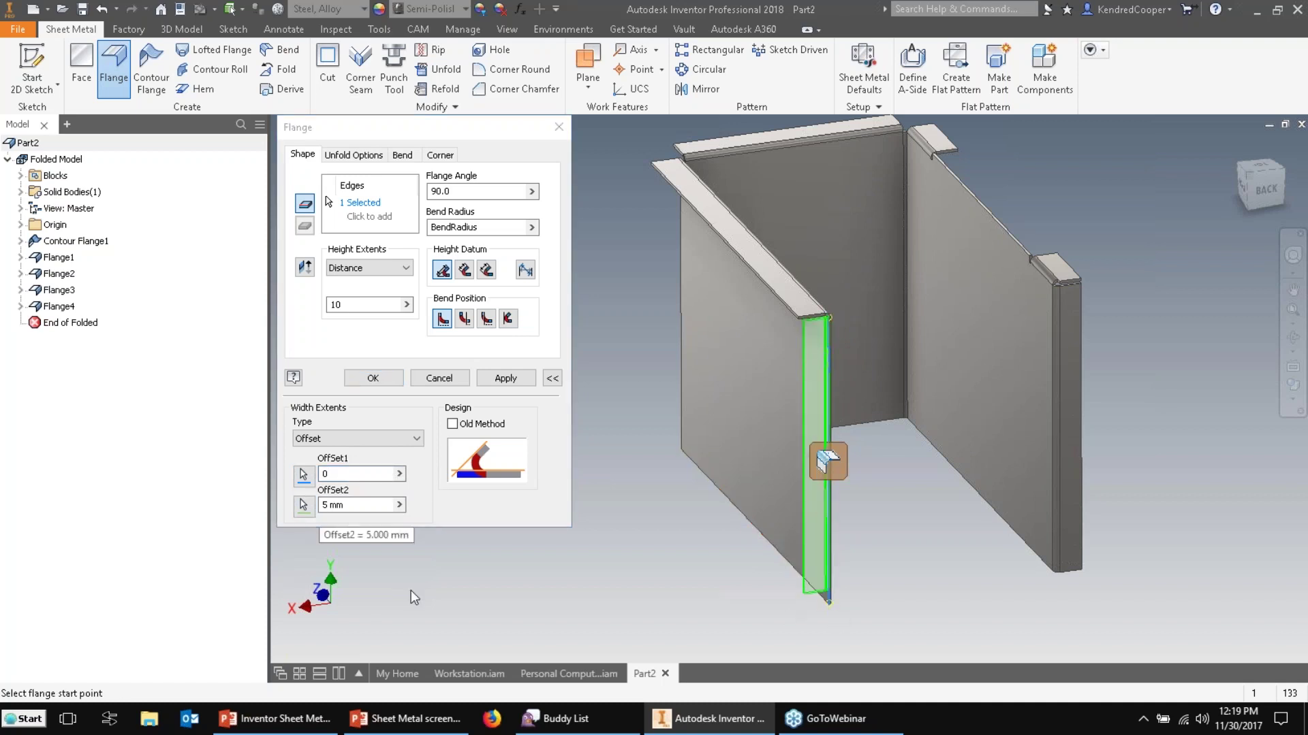
Set the flange's Offset2 to 20 and its height to 12 mm, and create it.
double_click(334, 504)
type("20")
key("Tab")
key("Tab")
key("Tab")
key("Tab")
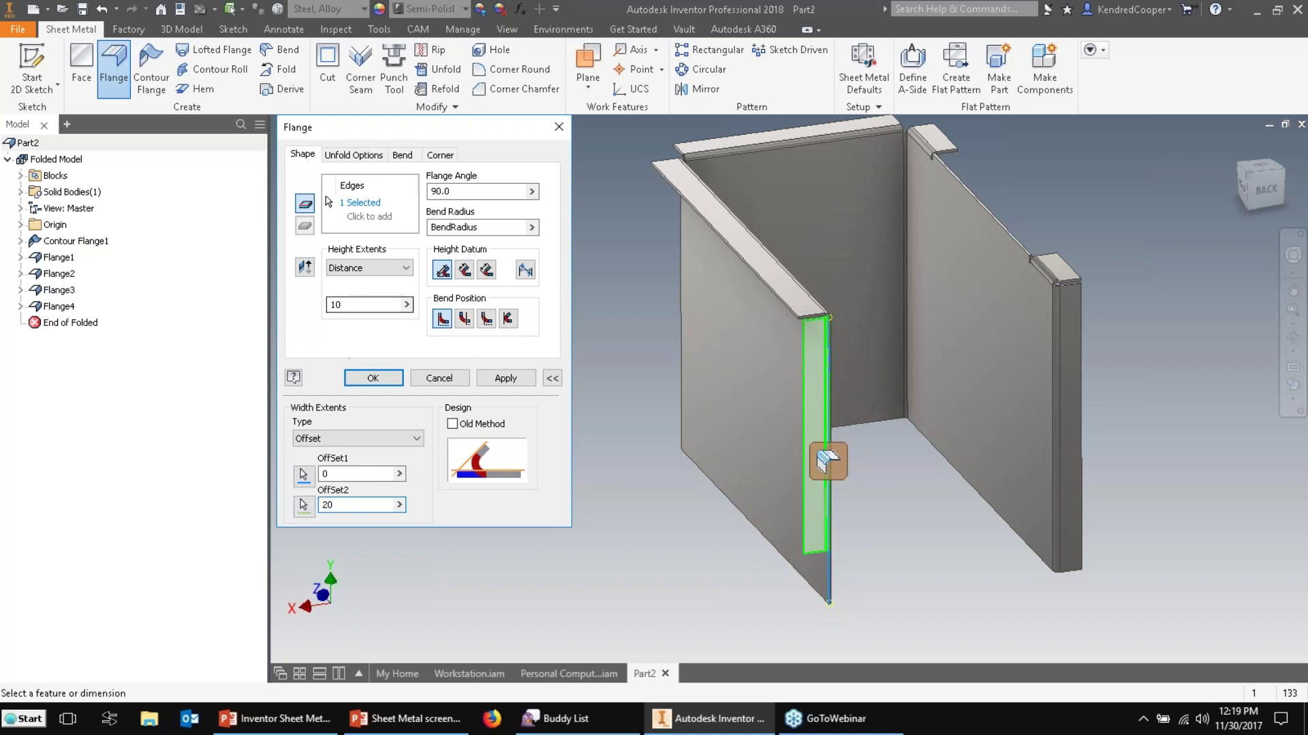
type("12")
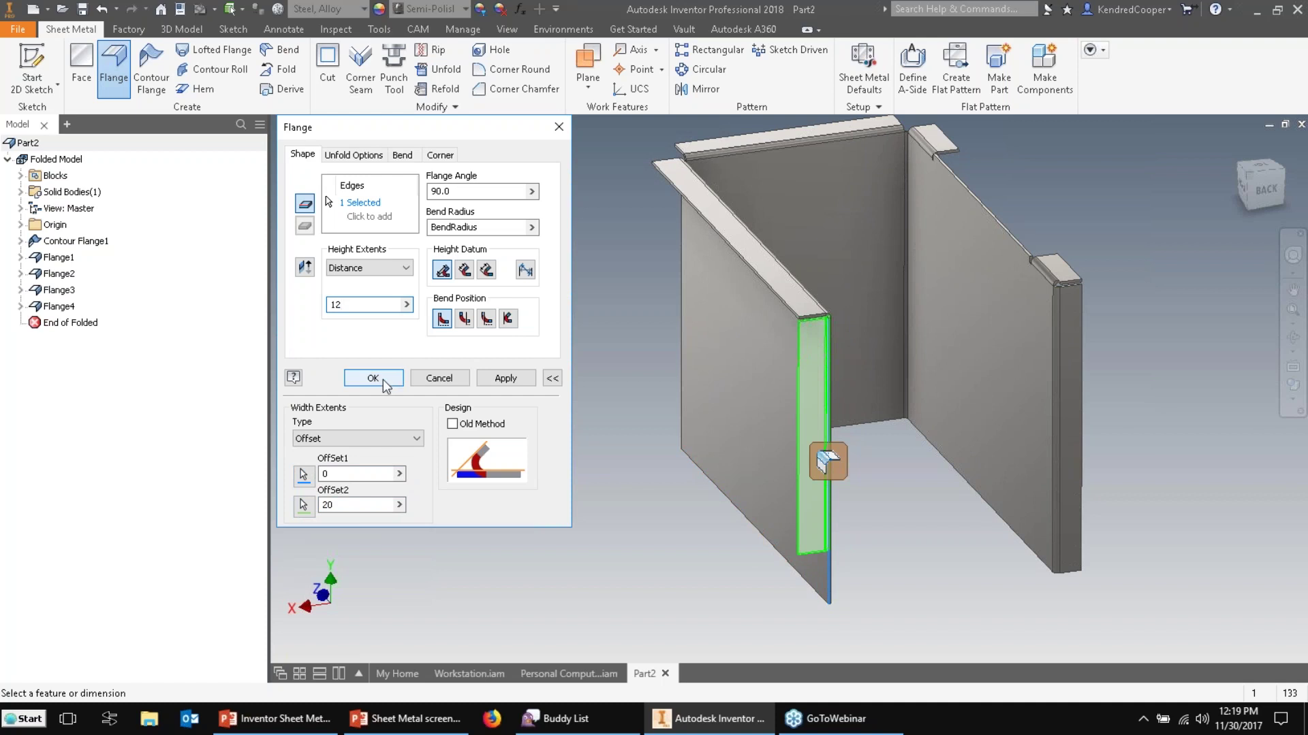
key("alt+Tab")
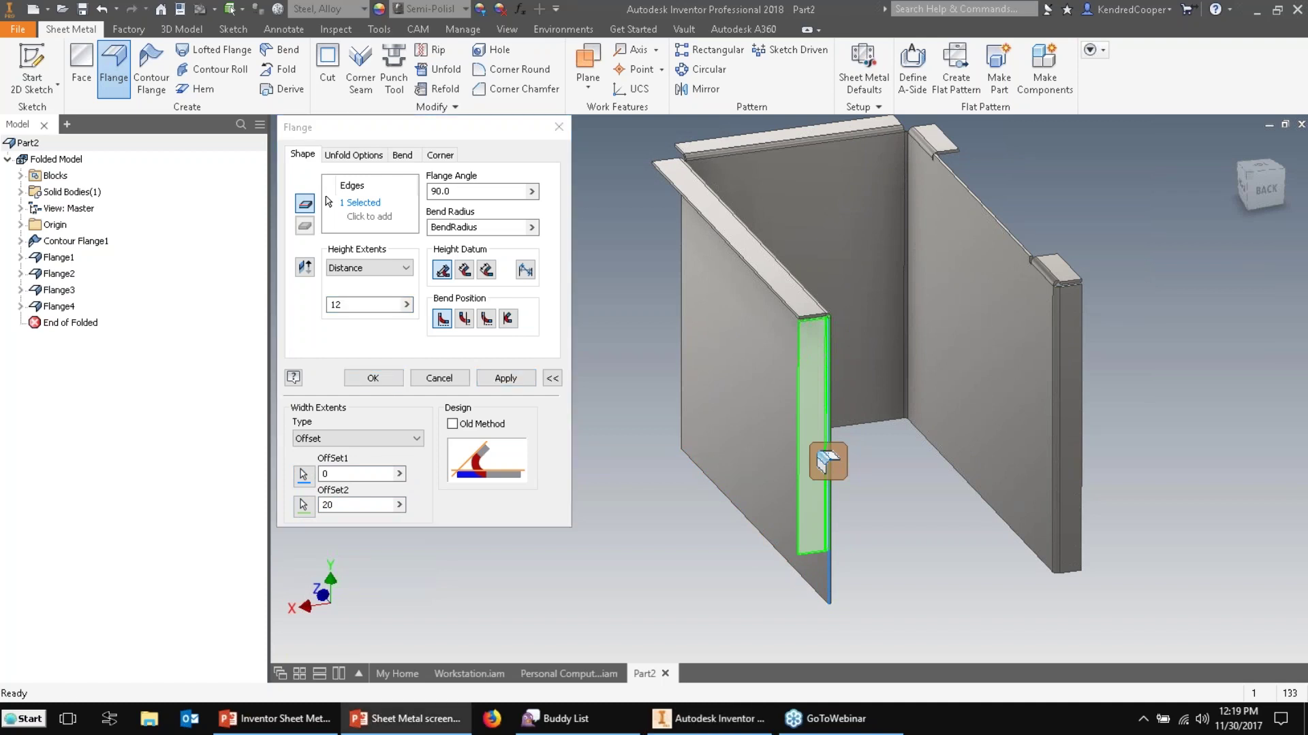
left_click(506, 378)
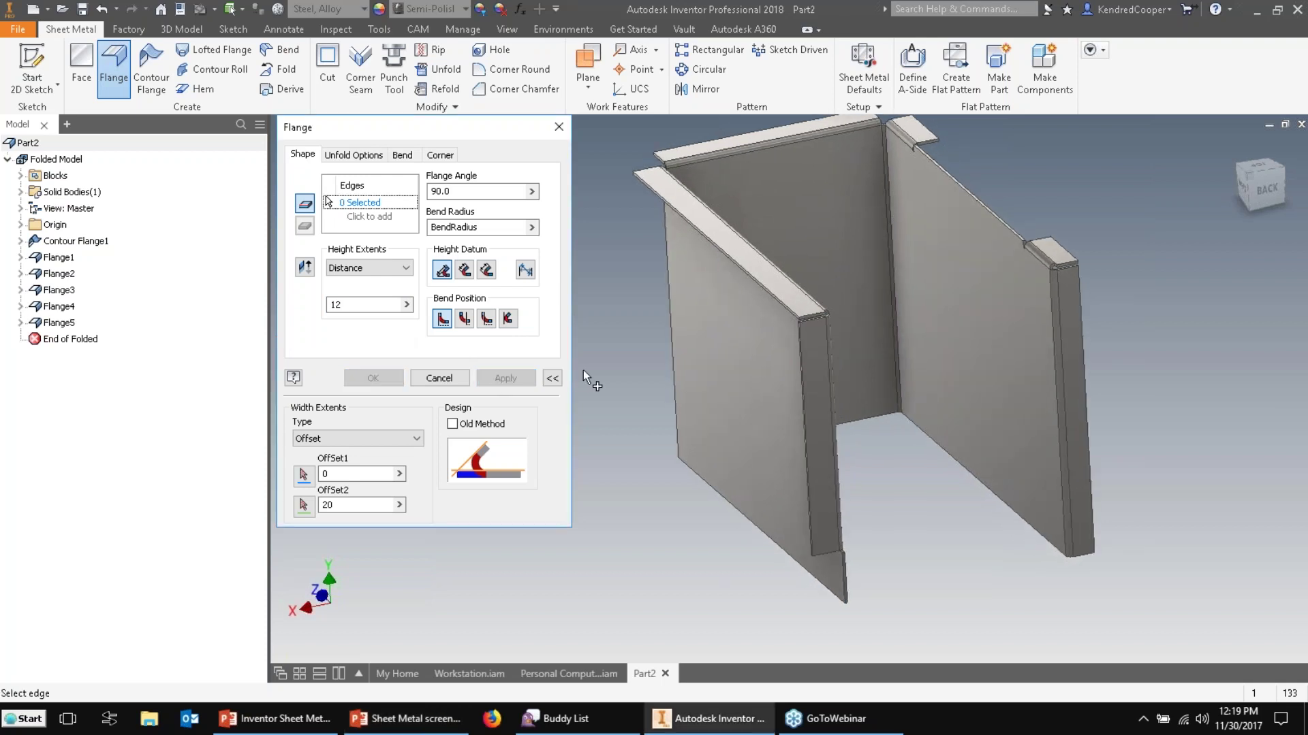
Finish the Flange command and apply a Maximum Gap Distance corner seam between the end tab and the adjoining vertical end flange.
scroll(583, 369, "up", 5)
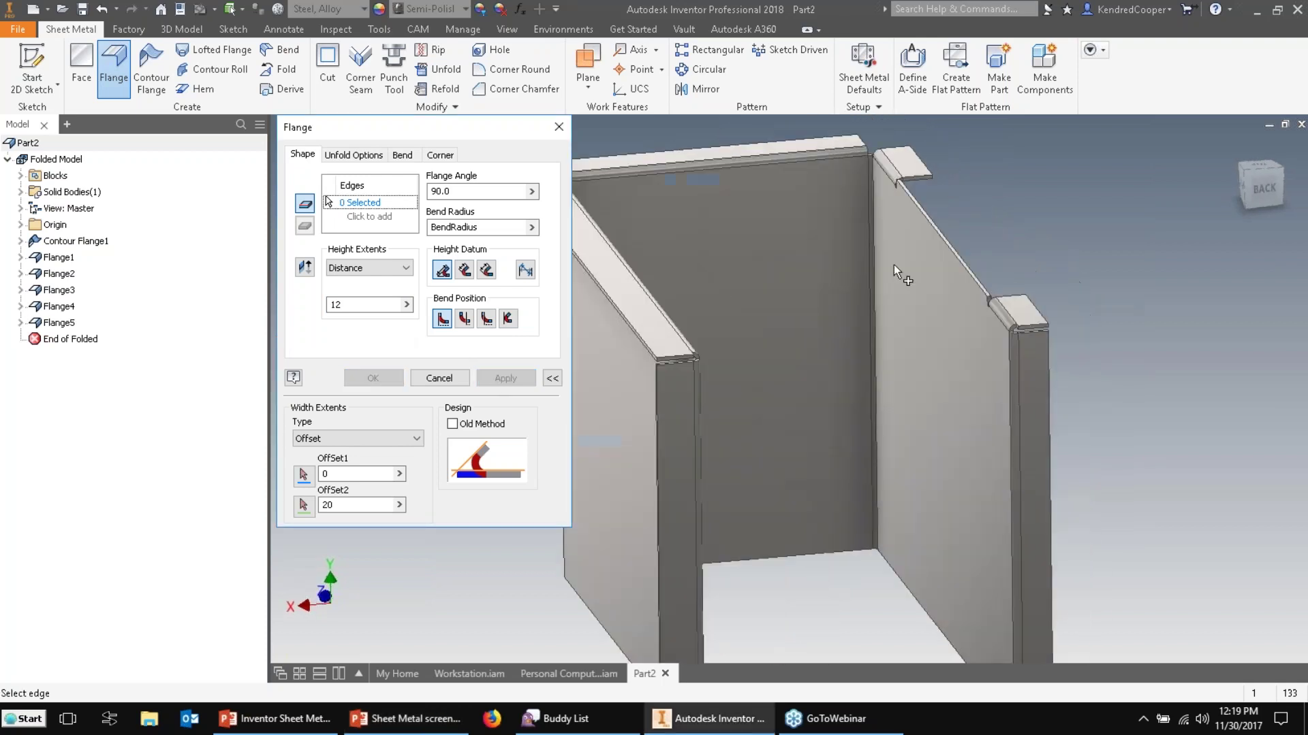
key("Escape")
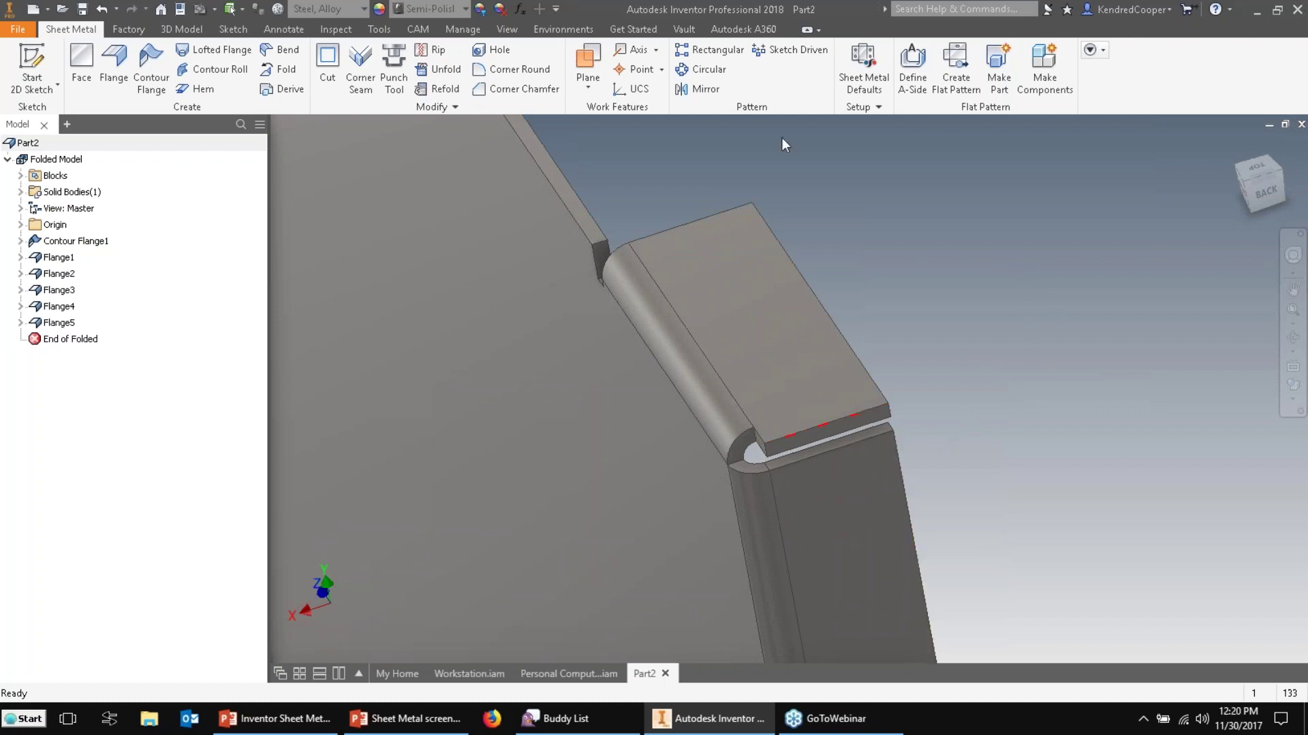
left_click(361, 74)
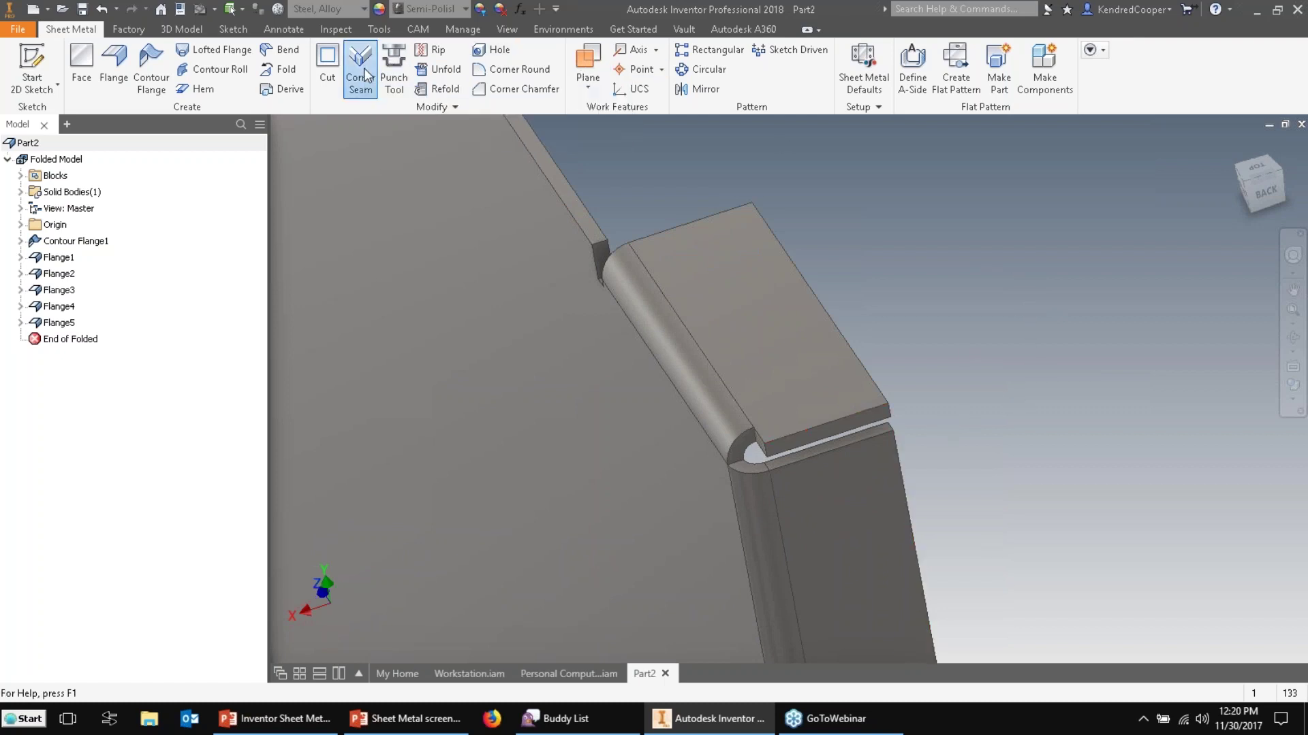
left_click(826, 439)
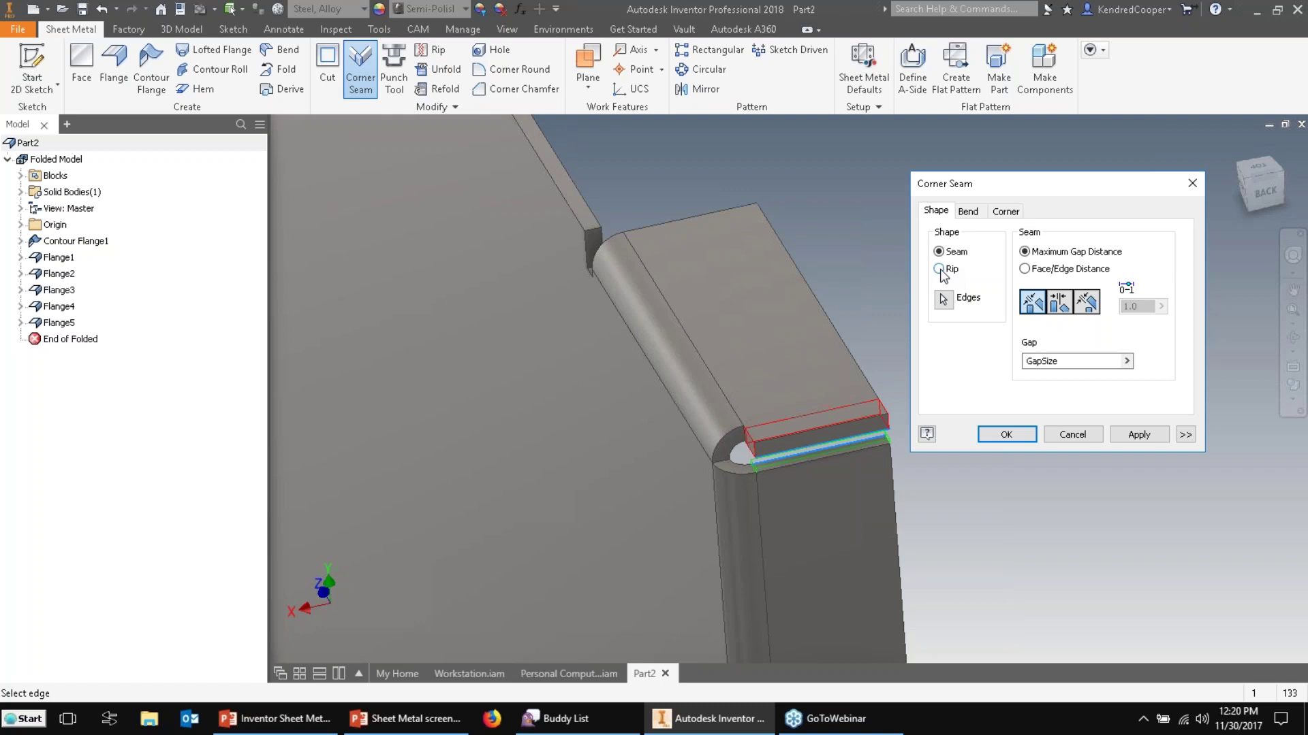
left_click(1144, 441)
Apply a corner seam between the opposite wall's top flange and its vertical end flange, using the GapSize gap.
middle_click_drag(788, 444, 616, 518, "shift")
left_click(643, 477)
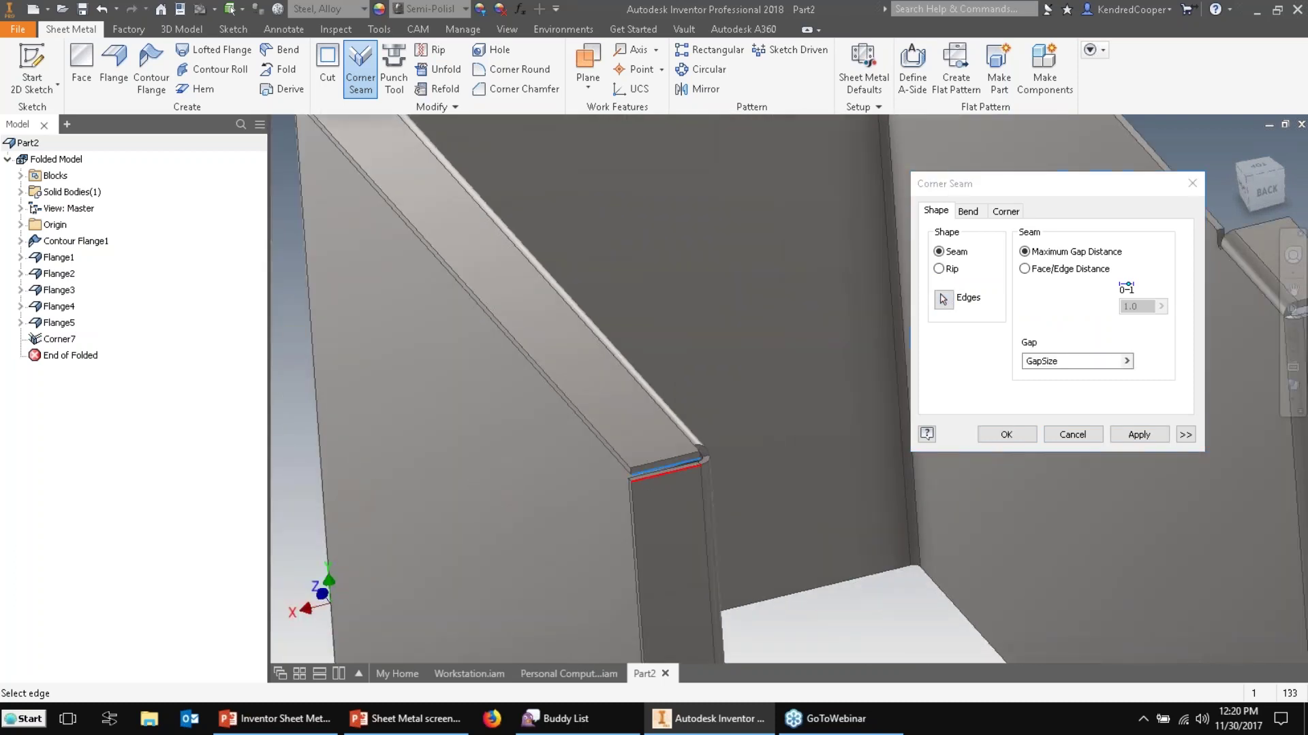
scroll(749, 490, "down", 3)
scroll(901, 486, "up", 3)
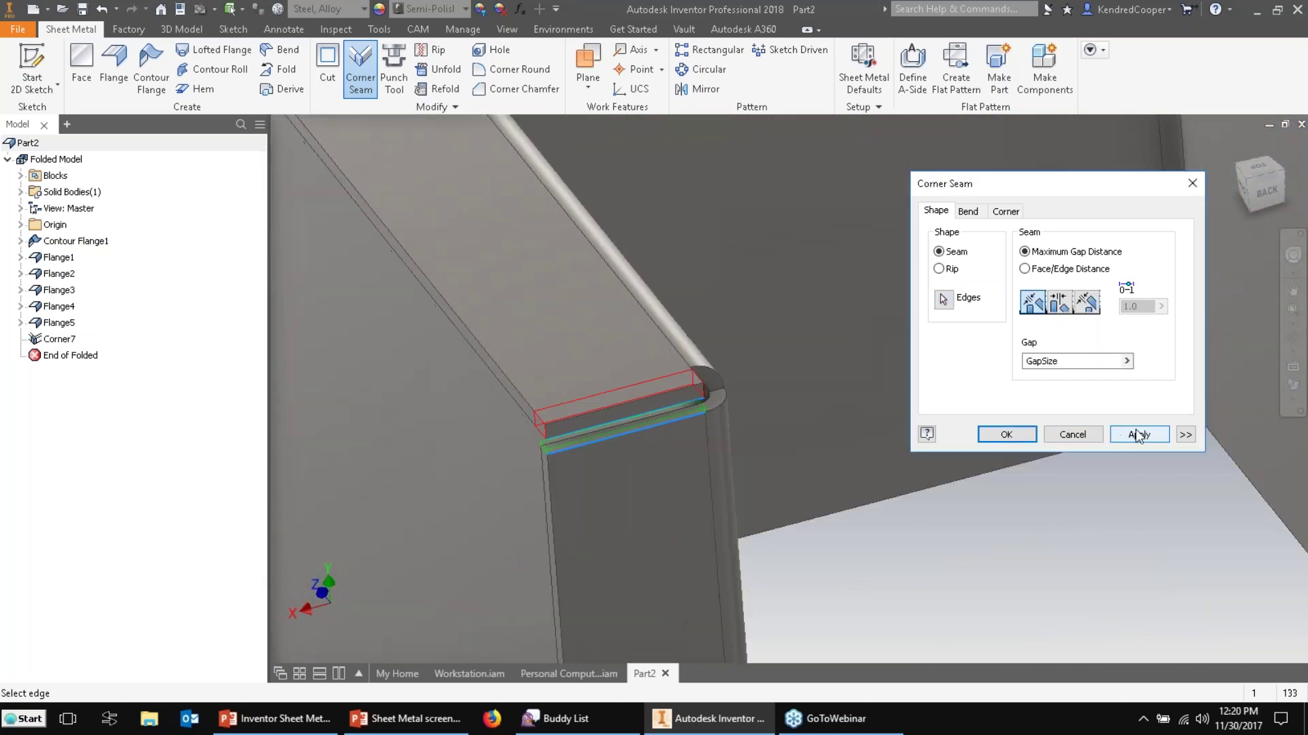
left_click(1136, 434)
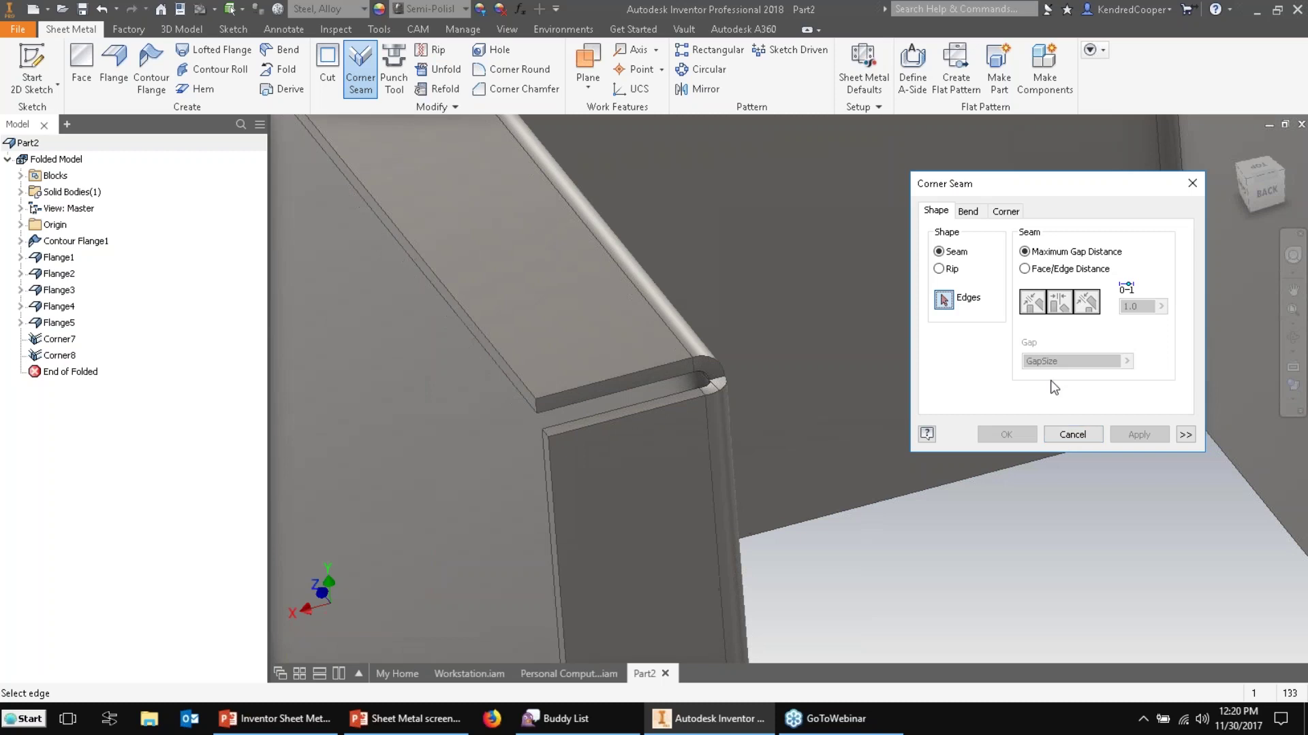
Review the Corner Seam command's bend transition and corner relief options, and close it without applying a seam.
left_click(968, 211)
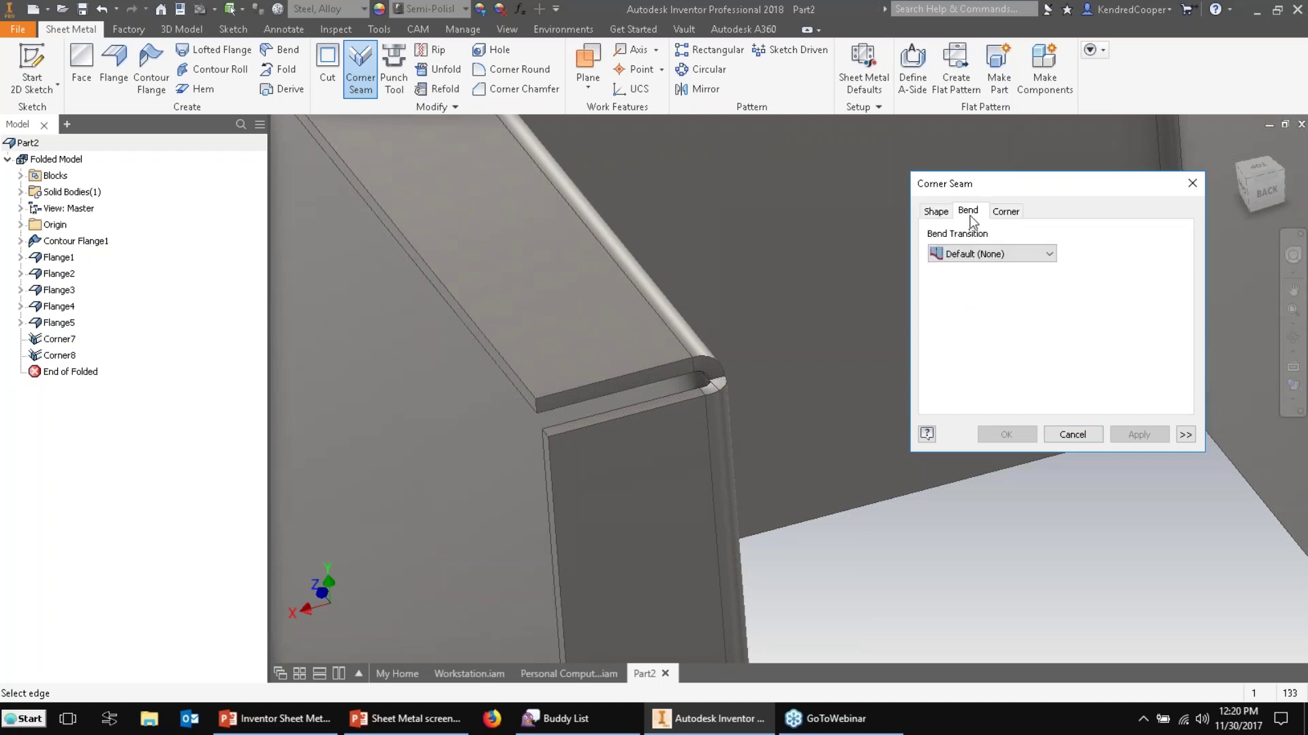
left_click(1006, 211)
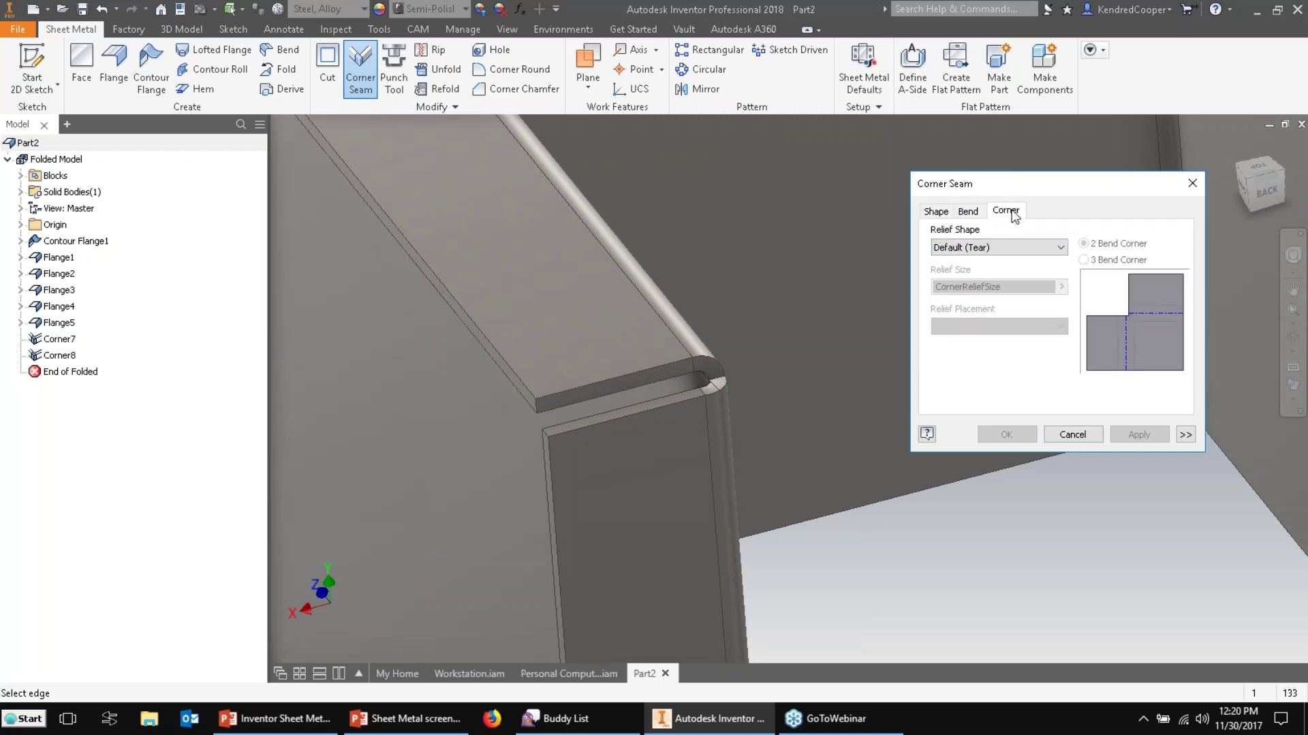
left_click(1074, 434)
Start a sketch on the top face of the short connecting wall's top flange.
scroll(1040, 555, "down", 3)
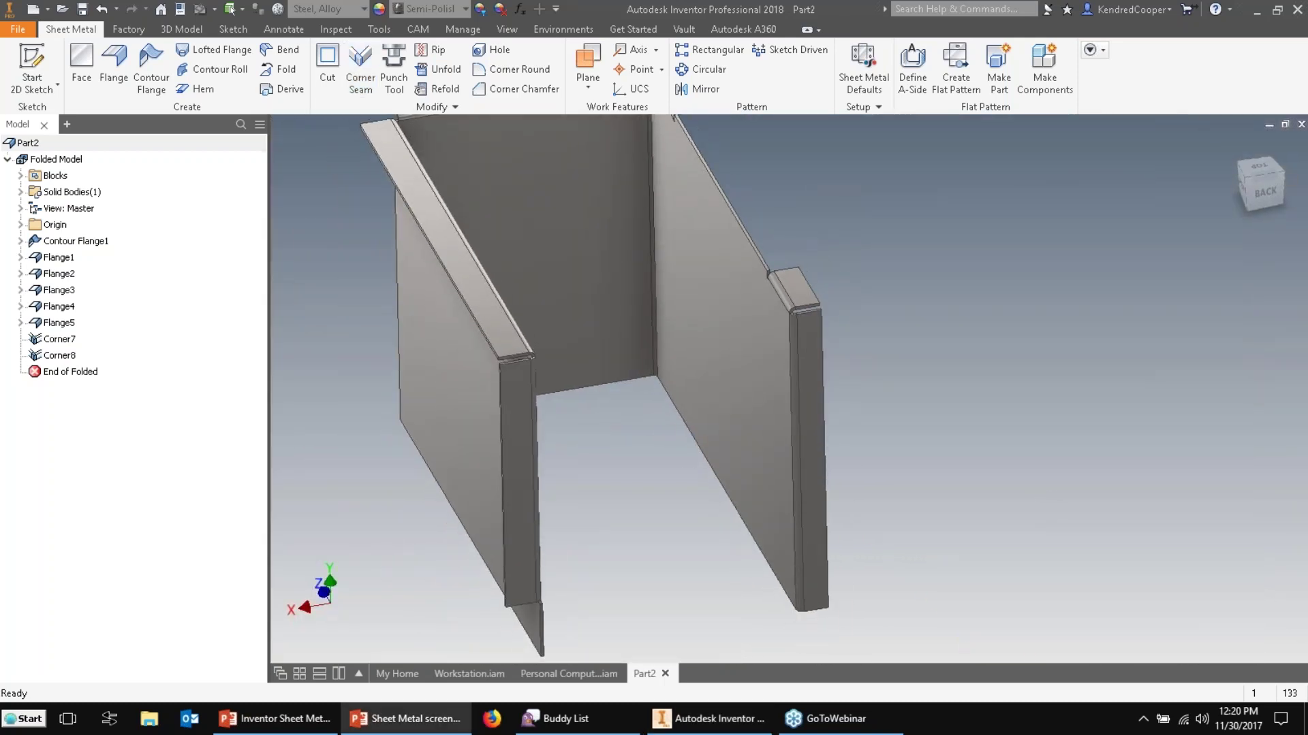
scroll(956, 361, "up", 2)
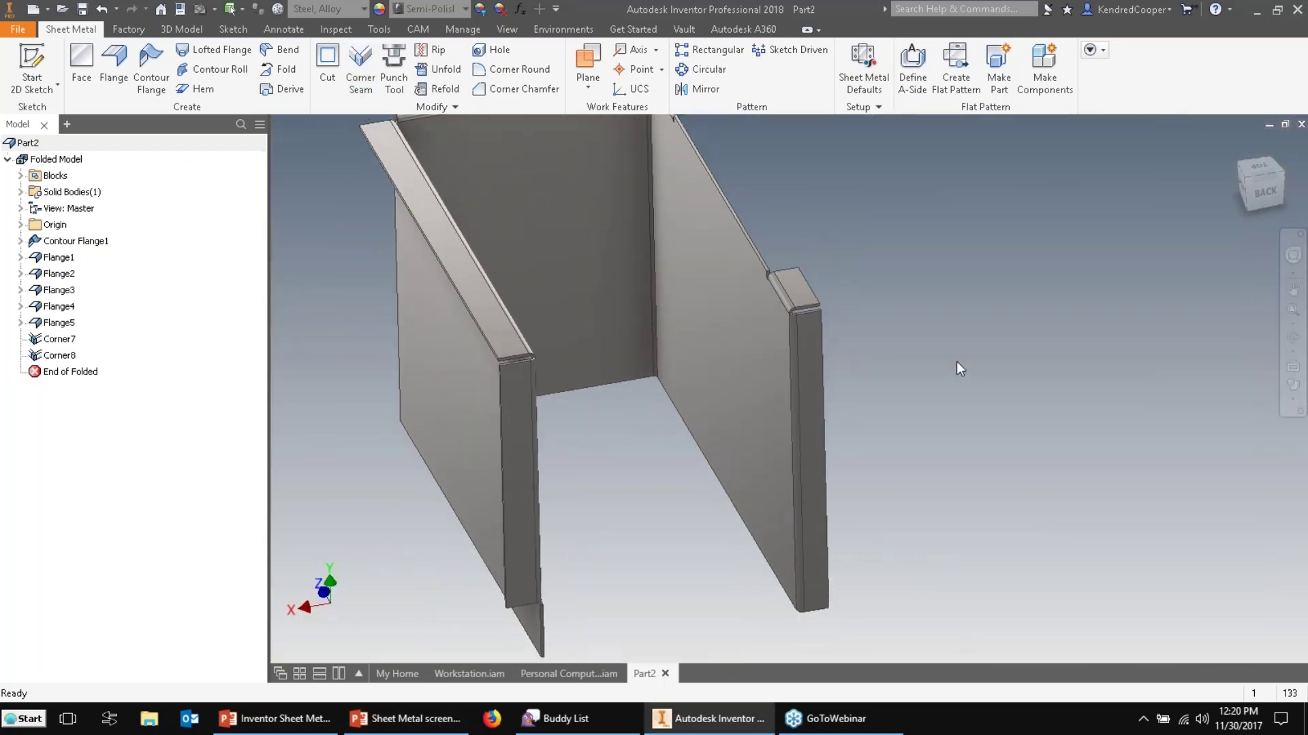
scroll(956, 361, "down", 2)
middle_click_drag(956, 361, 847, 254, "shift")
left_click(844, 304)
key("s")
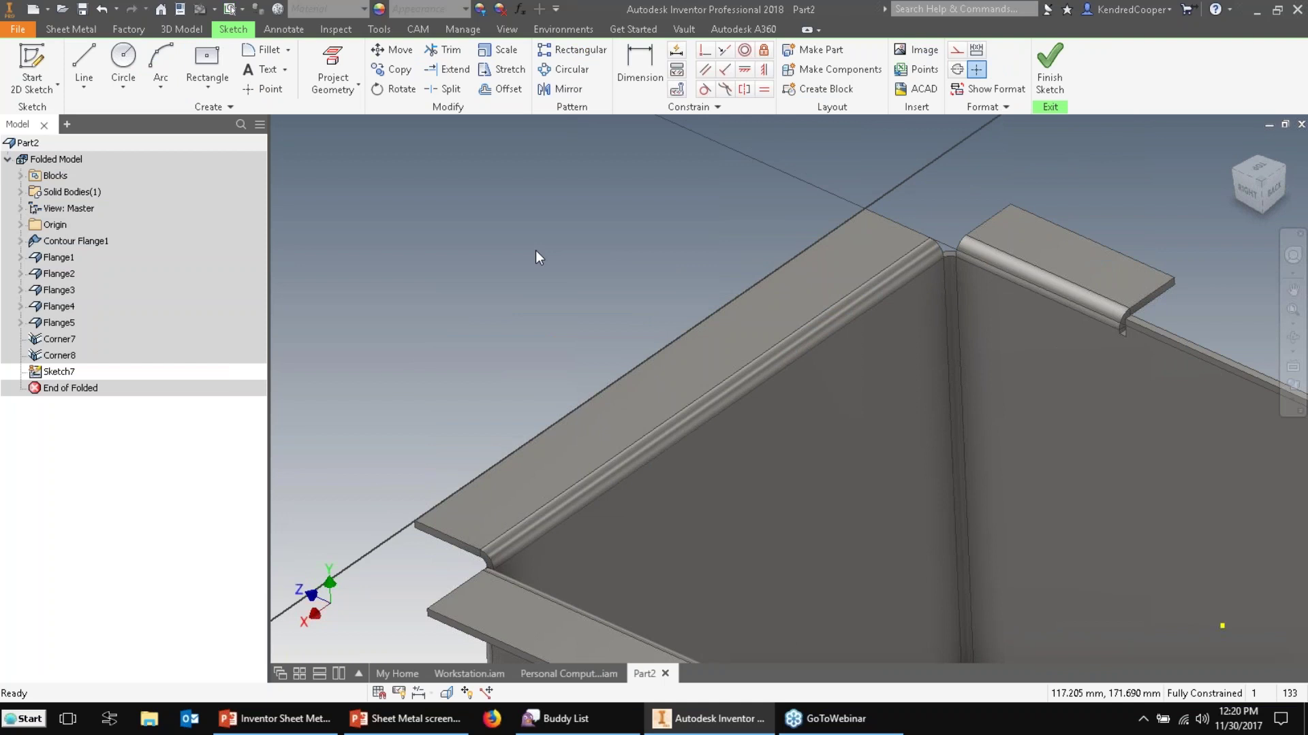
Place a single instance of the SM_Cut_01 block in the sketch, beyond the flange's outer edge.
left_click(20, 176)
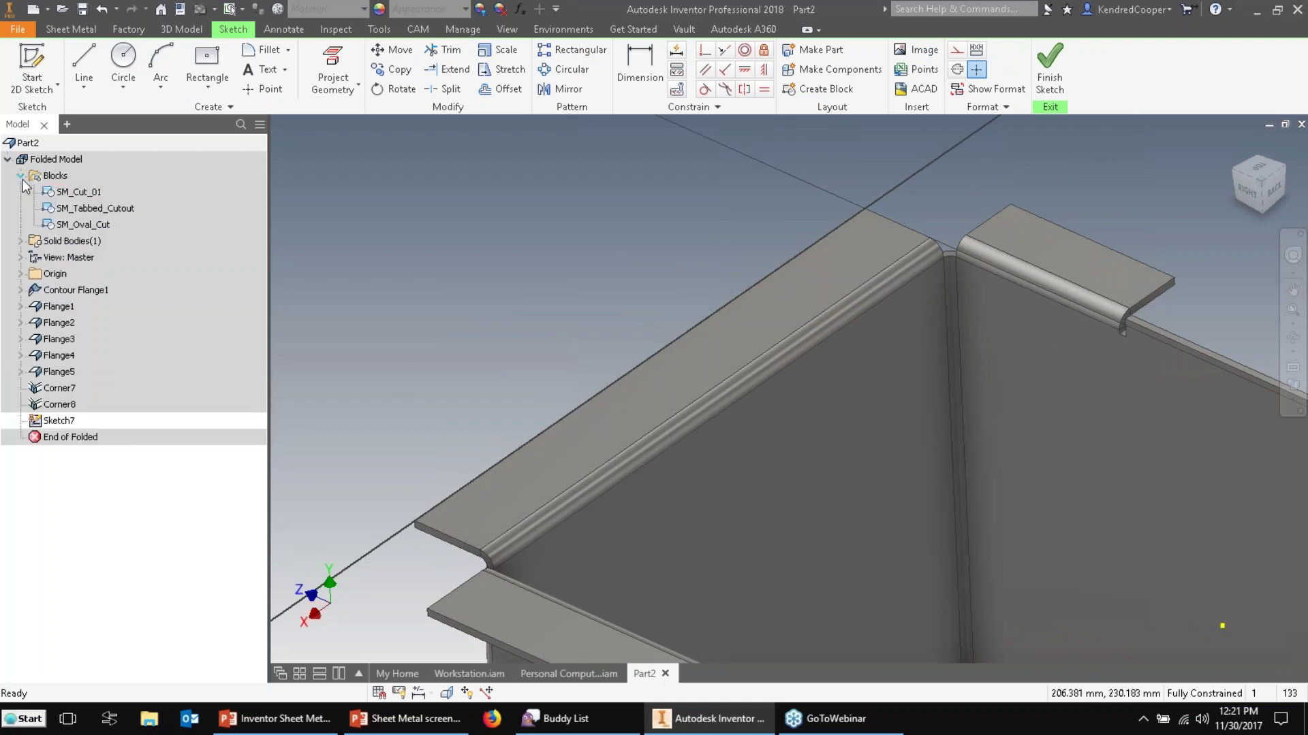
left_click(75, 193)
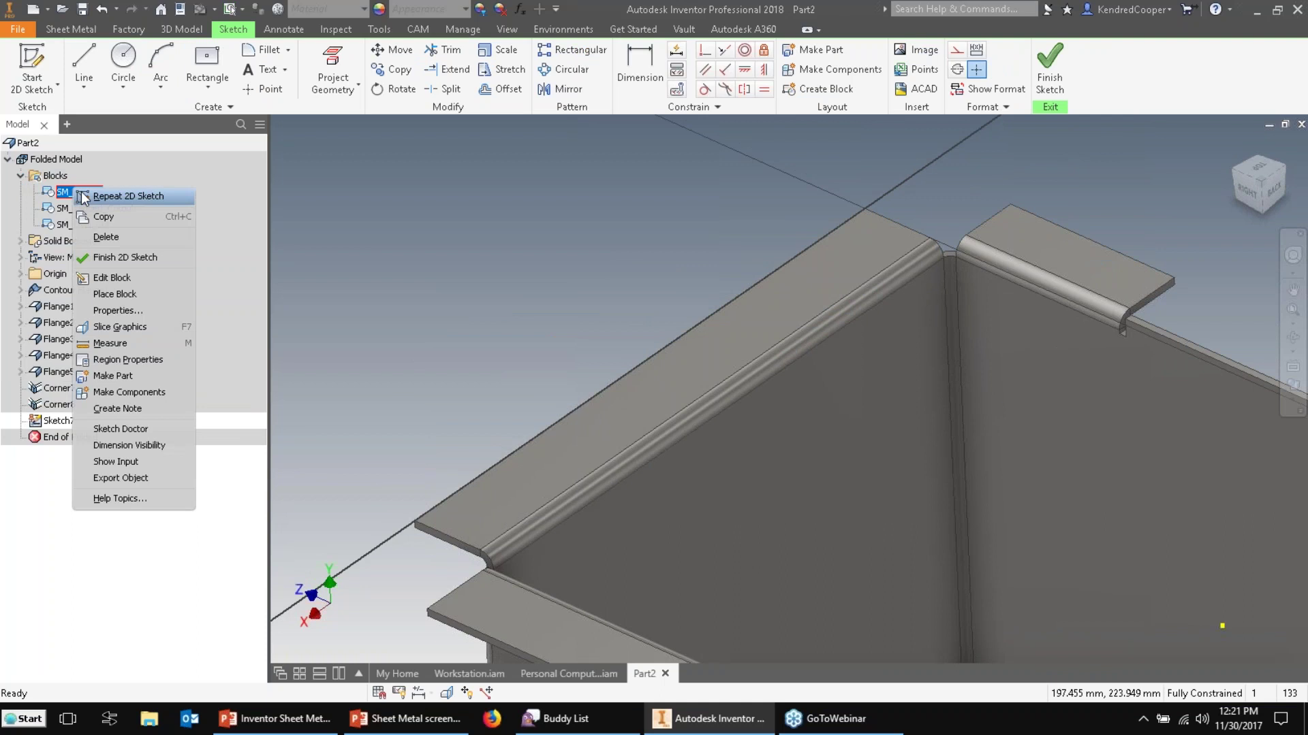
left_click(152, 293)
left_click(574, 318)
right_click(553, 277)
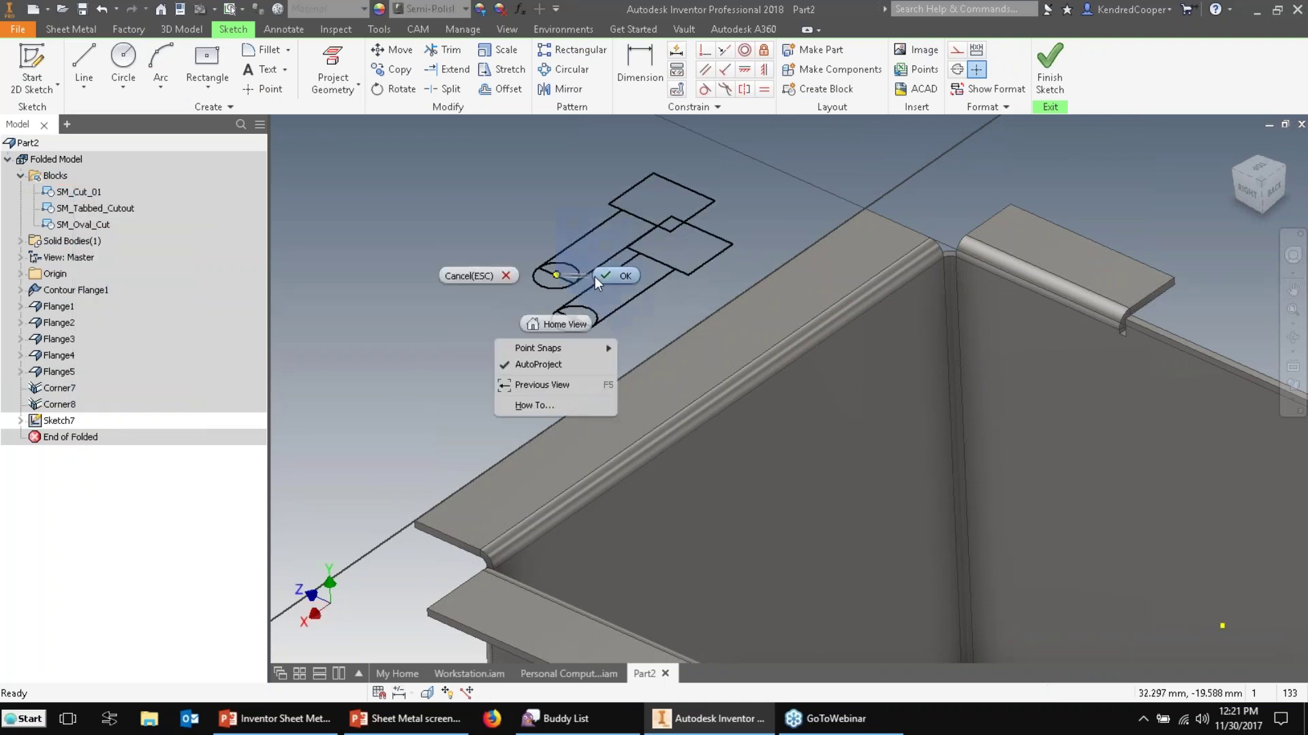
left_click(594, 276)
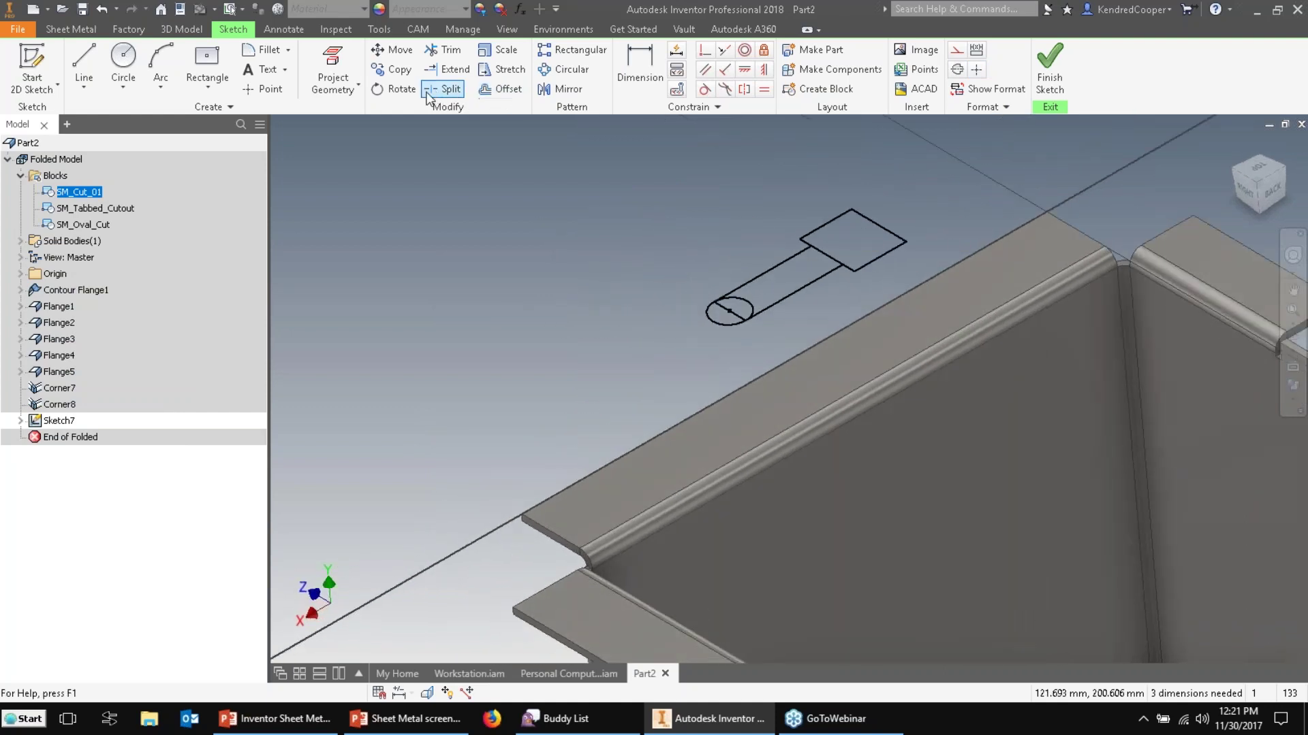
Rotate the block about its circle's centre until its slot points inward across the bend, and move its rectangle onto the flange.
left_click(393, 89)
left_click(745, 301)
right_click(749, 305)
left_click(824, 305)
left_click(729, 311)
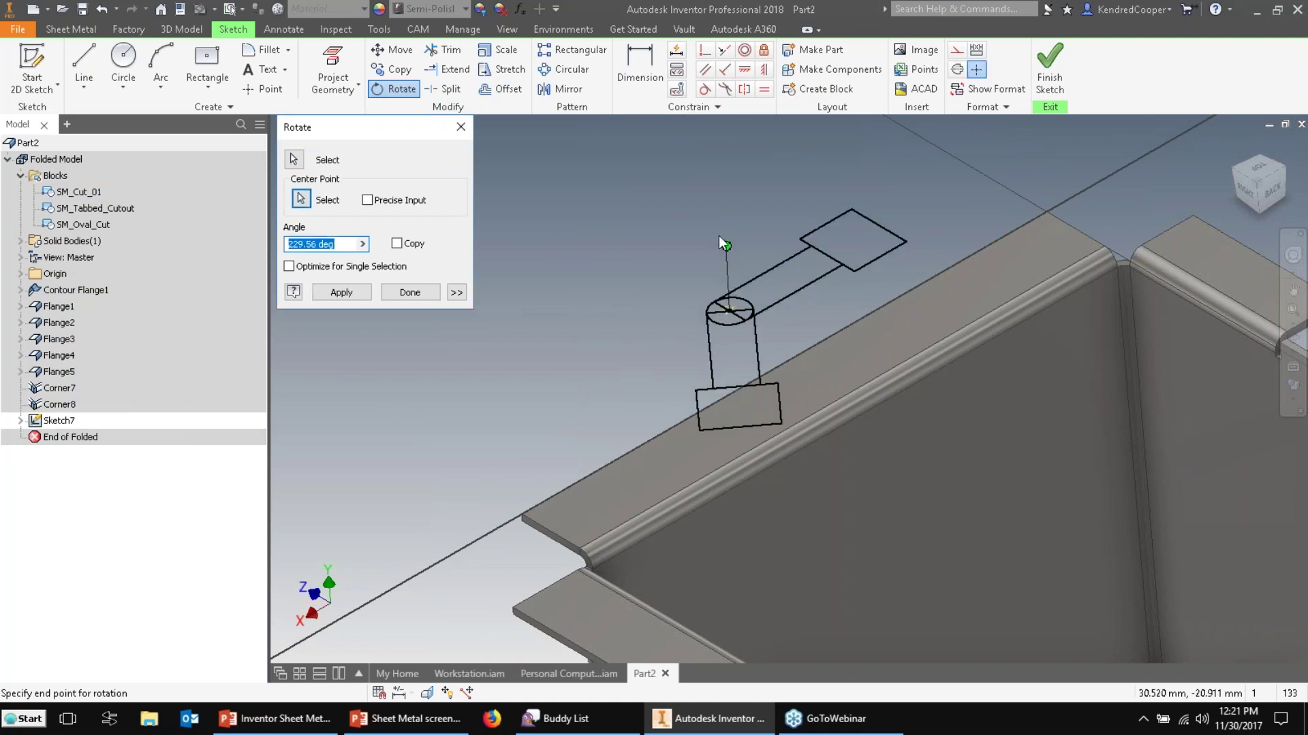
left_click(1011, 478)
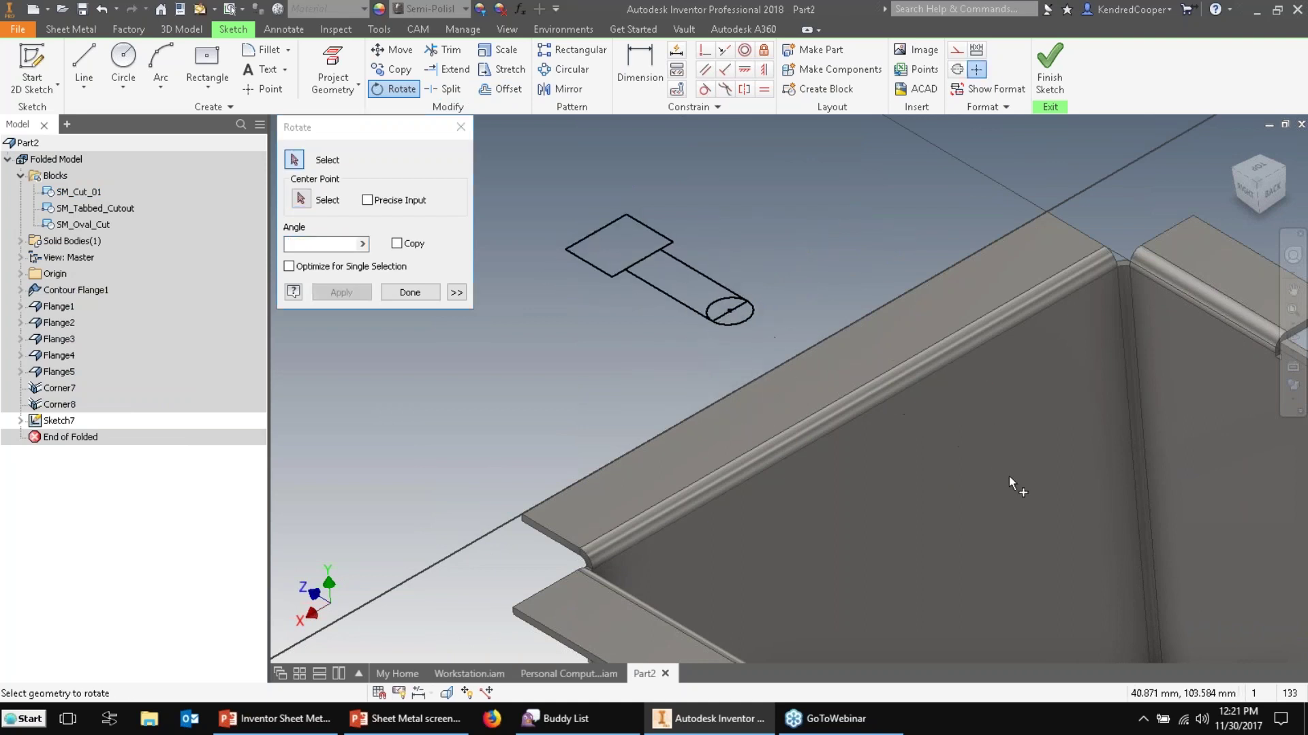
left_click(395, 294)
left_click_drag(645, 259, 927, 374)
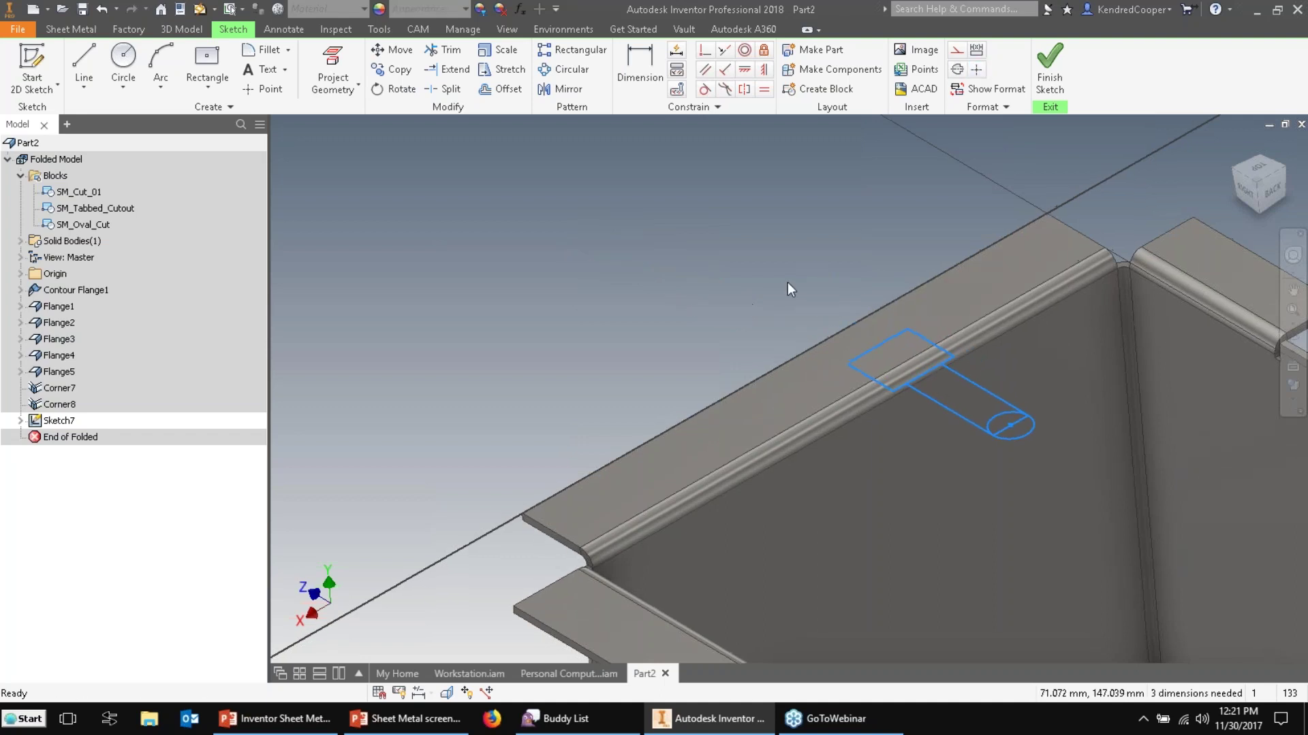
key("Escape")
Dimension the block rectangle's side 25.8 mm from the flange's short end edge nearest the adjoining tab.
scroll(787, 282, "down", 3)
key("d")
left_click(913, 444)
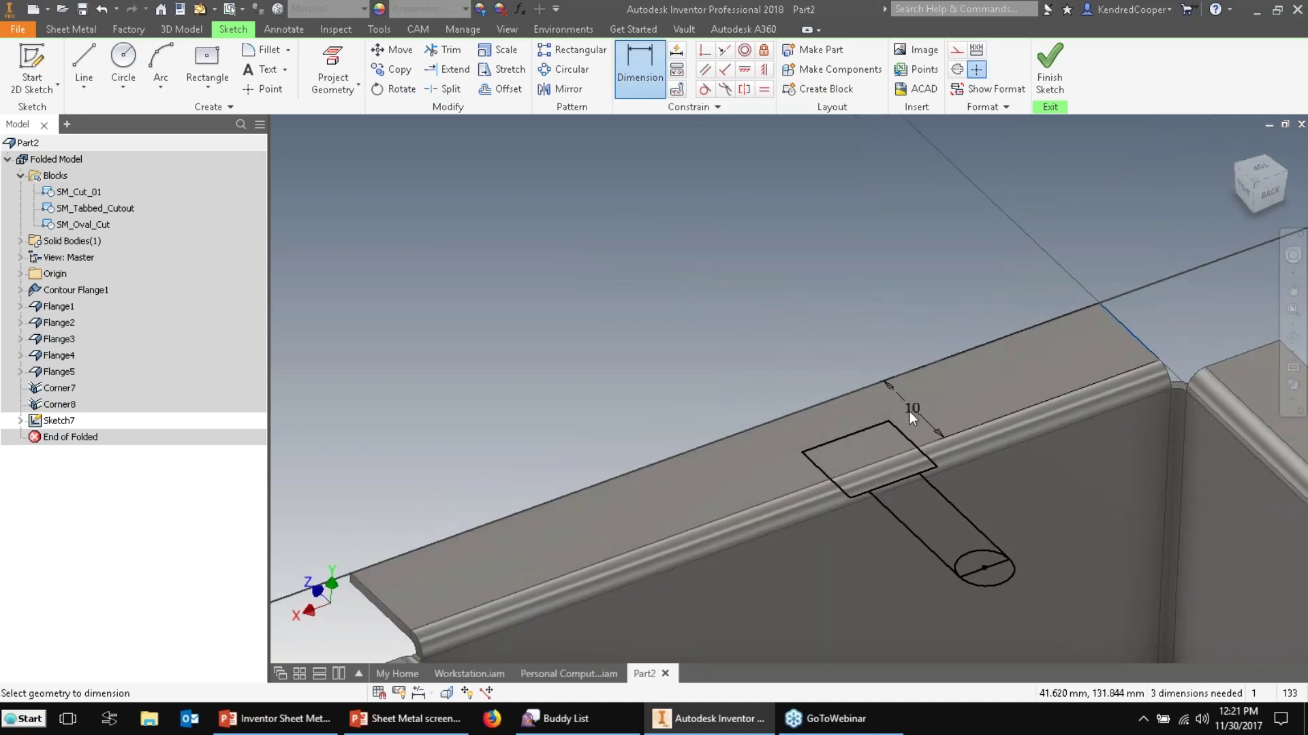
left_click(1130, 331)
left_click(869, 344)
type("25")
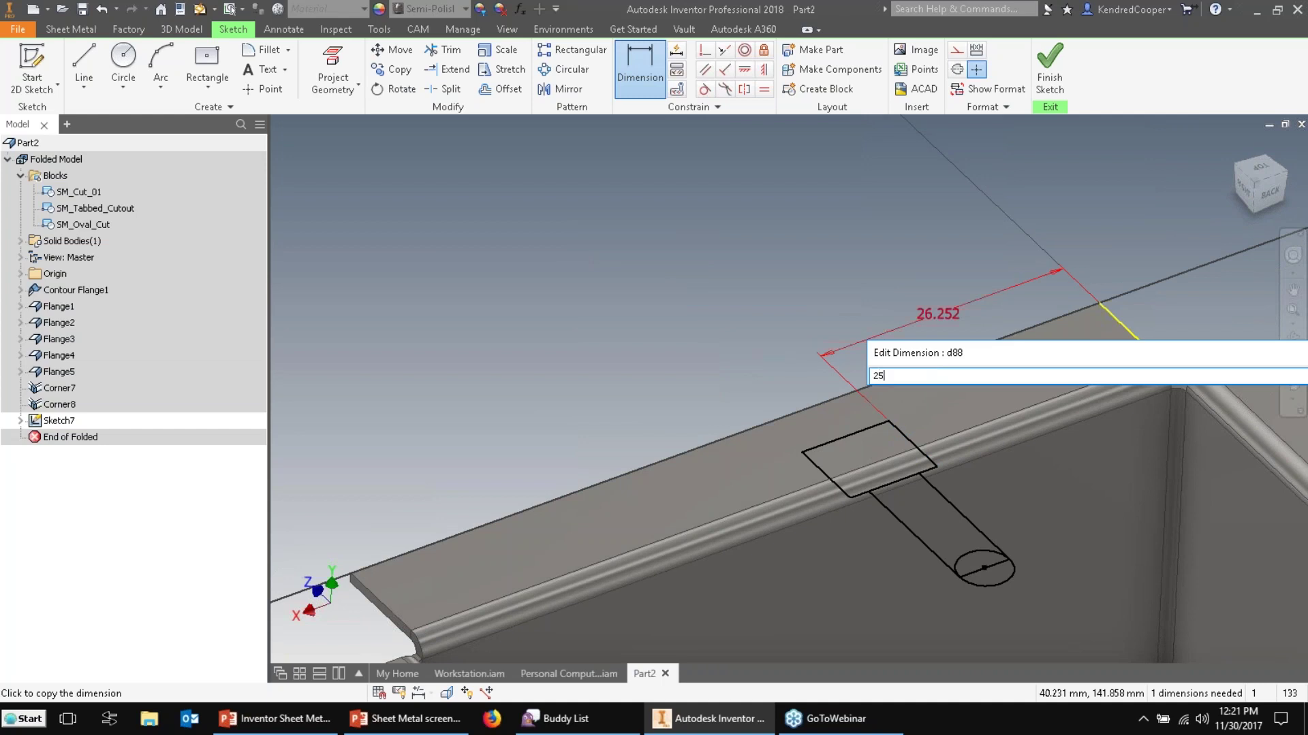
type(".8")
key("Return")
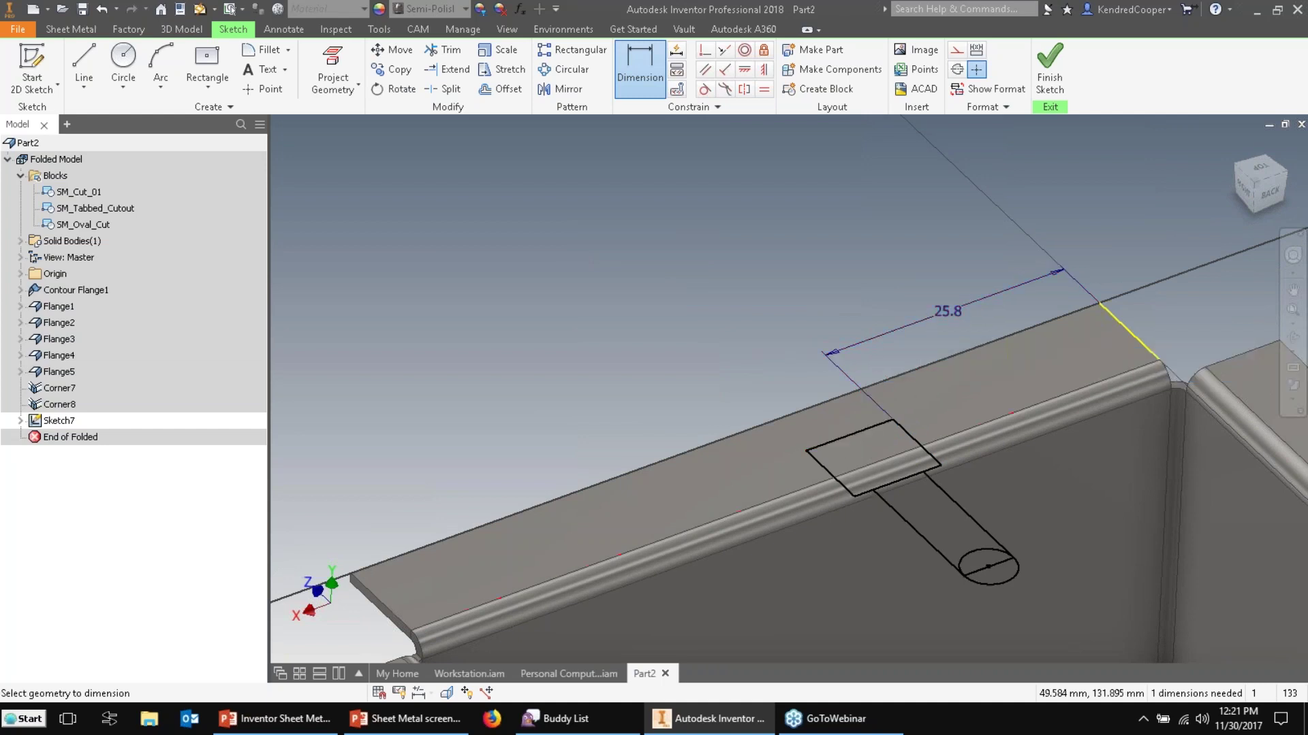
Dimension the block rectangle's outer side 5 mm from the flange's long outer edge, and finish the sketch.
left_click(841, 437)
left_click(811, 411)
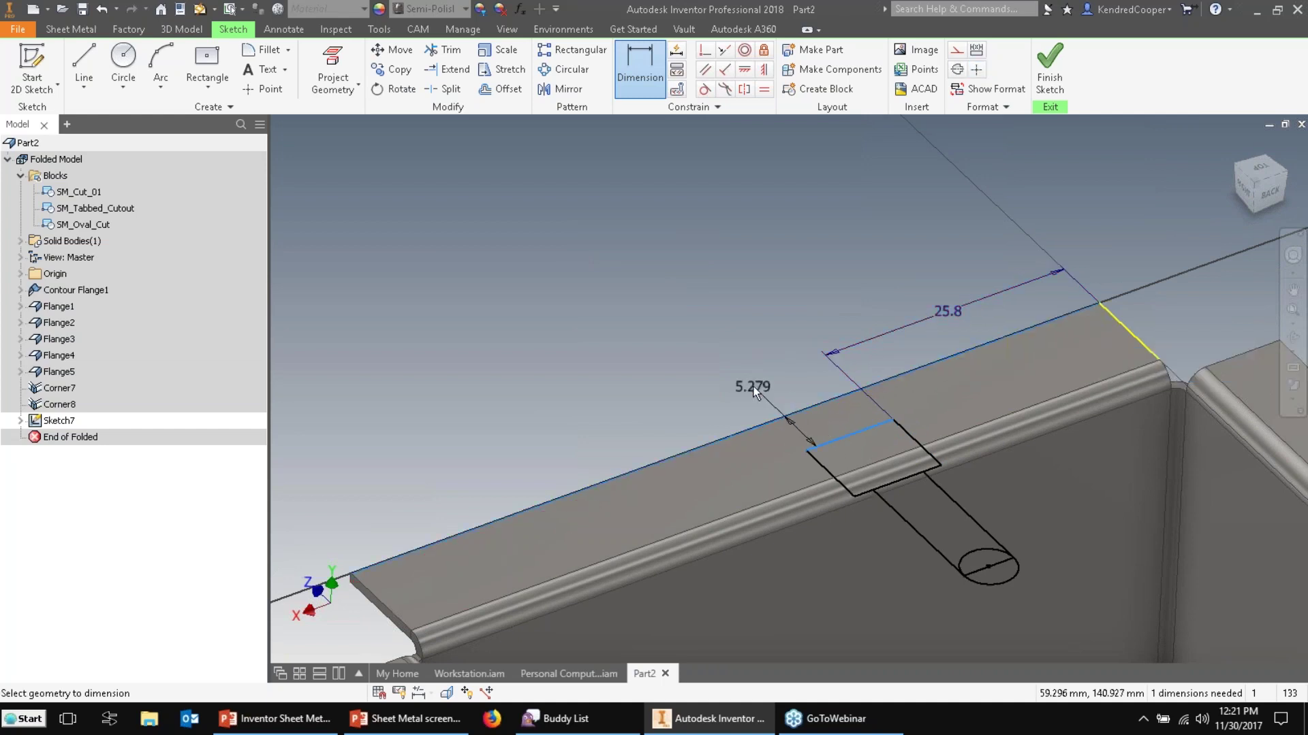
left_click(749, 384)
type("5")
key("Return")
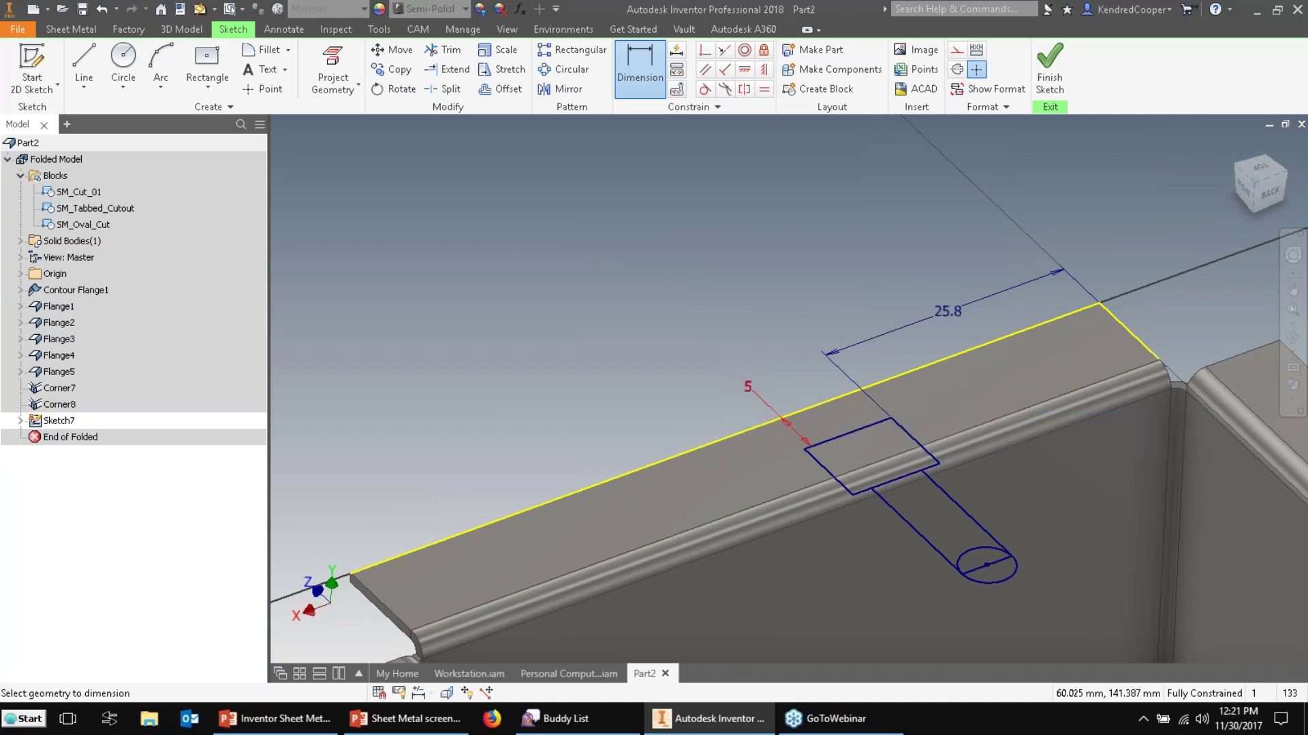
left_click(1057, 62)
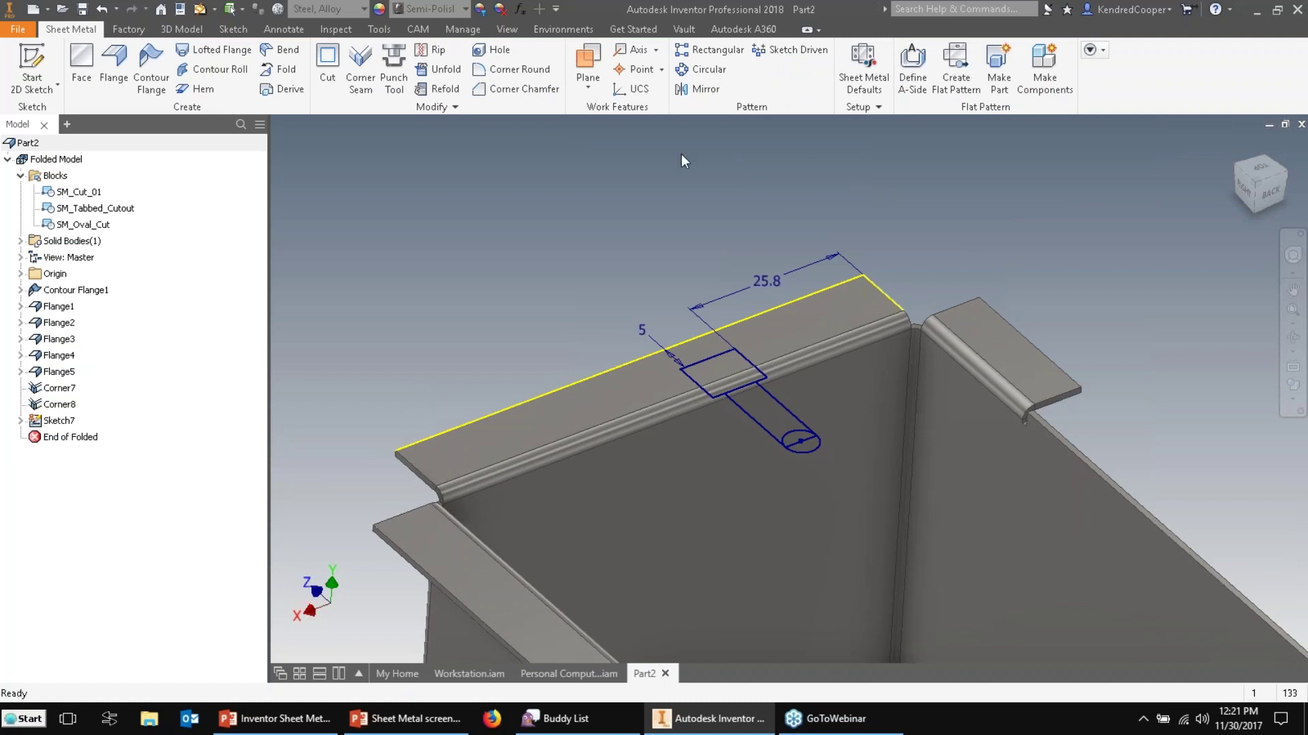
Start a Cut and select the block's rectangle, slot and round end regions as the profile.
left_click(171, 35)
left_click(92, 31)
left_click(329, 78)
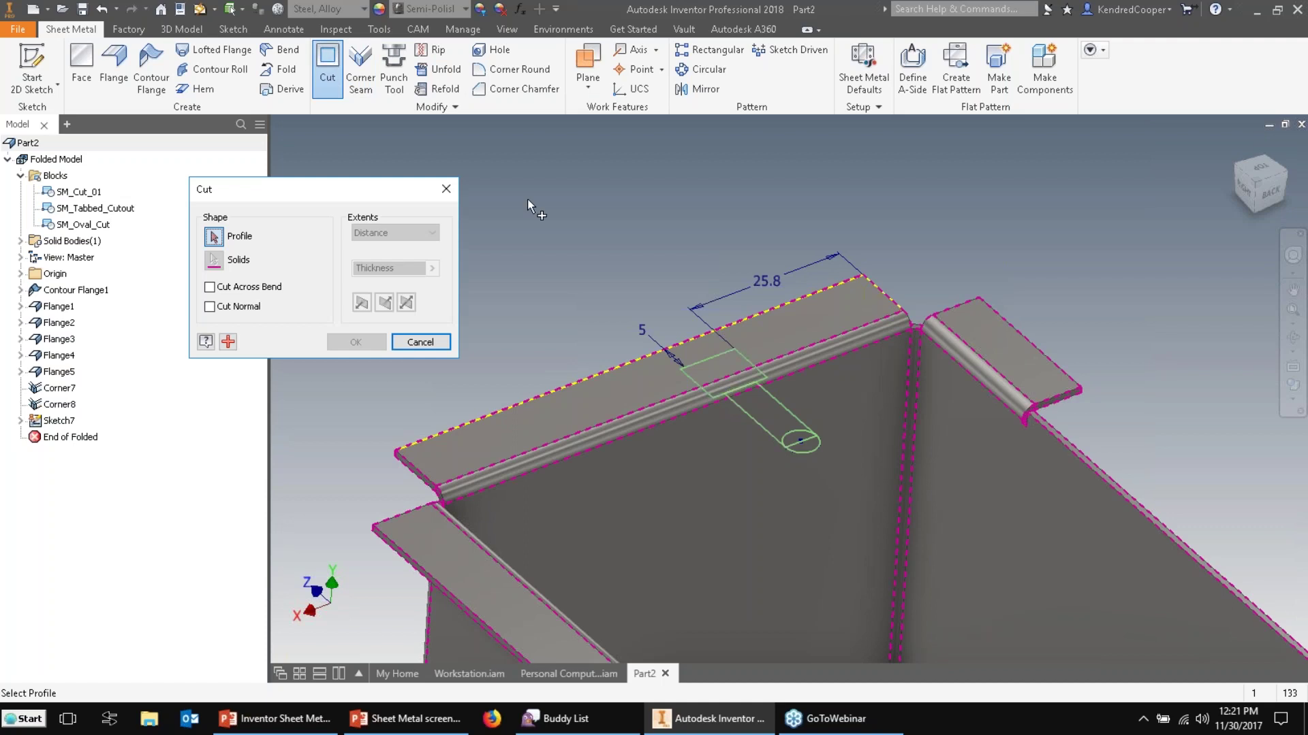
scroll(527, 199, "up", 4)
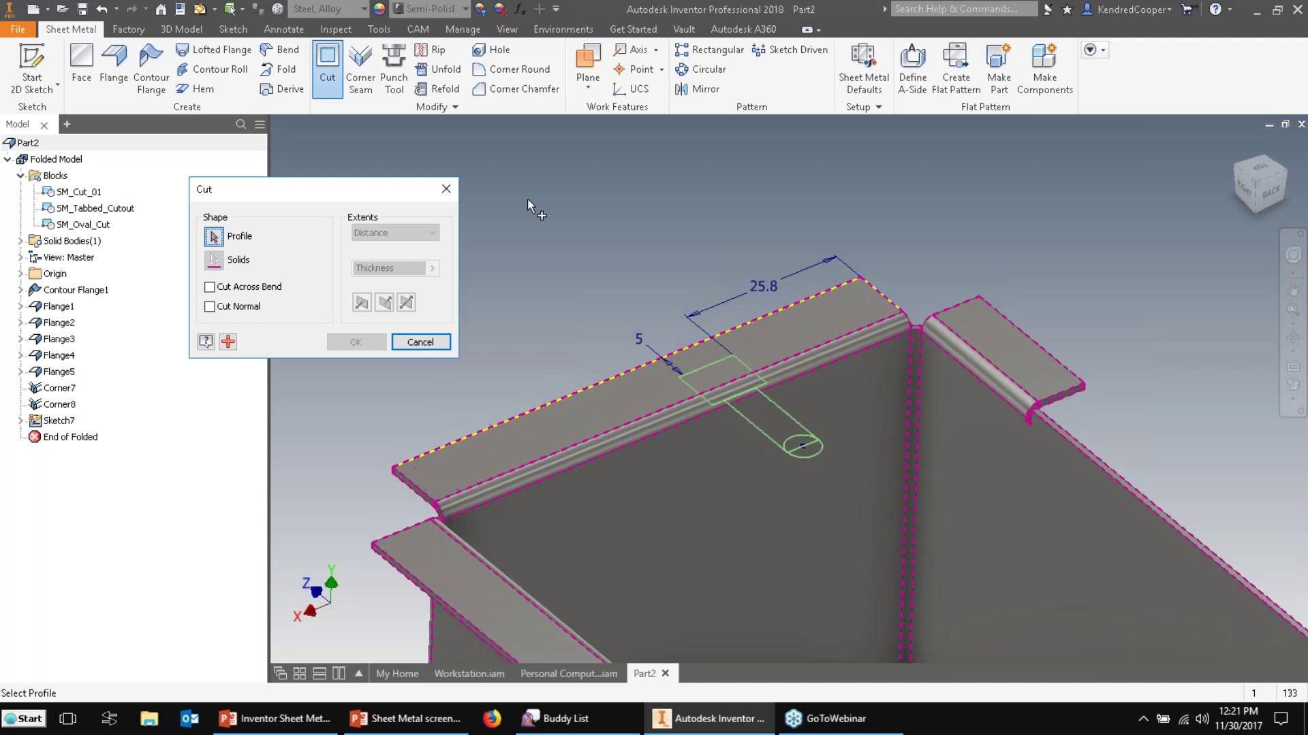
left_click(791, 345)
left_click(836, 410)
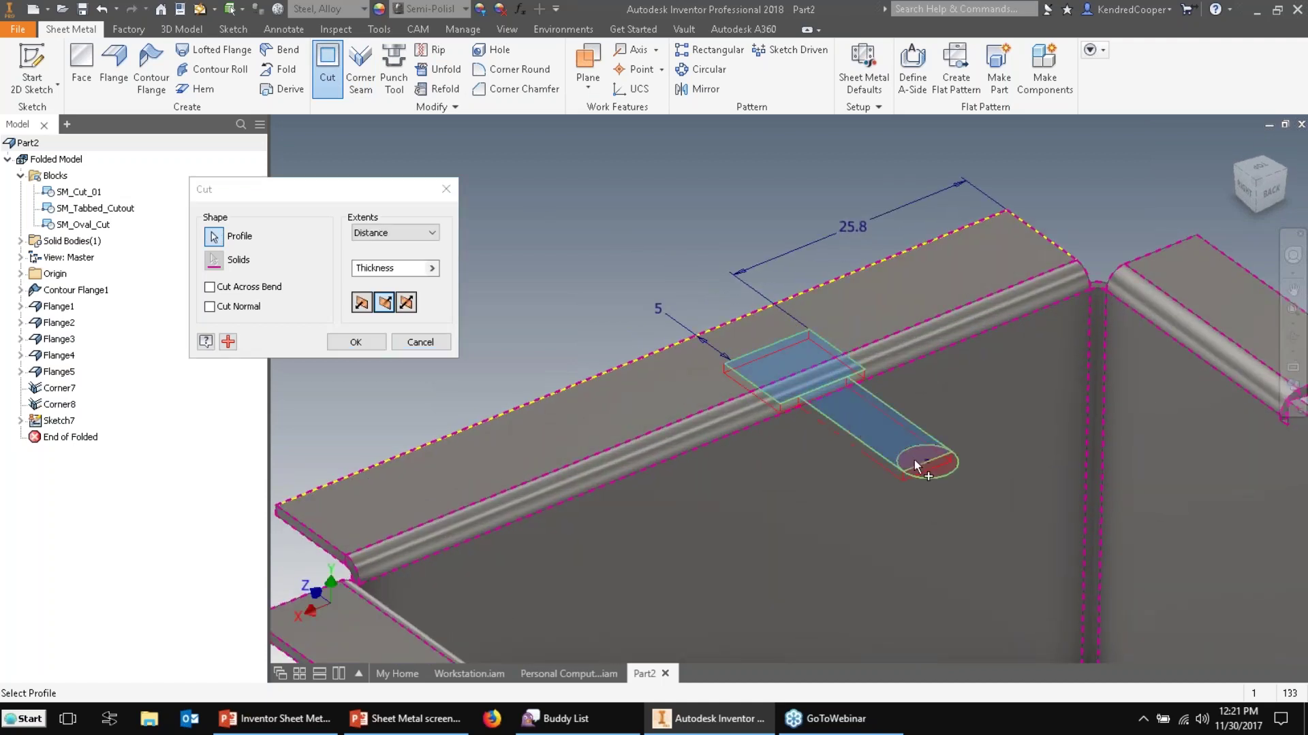
left_click(909, 455)
scroll(567, 244, "up", 3)
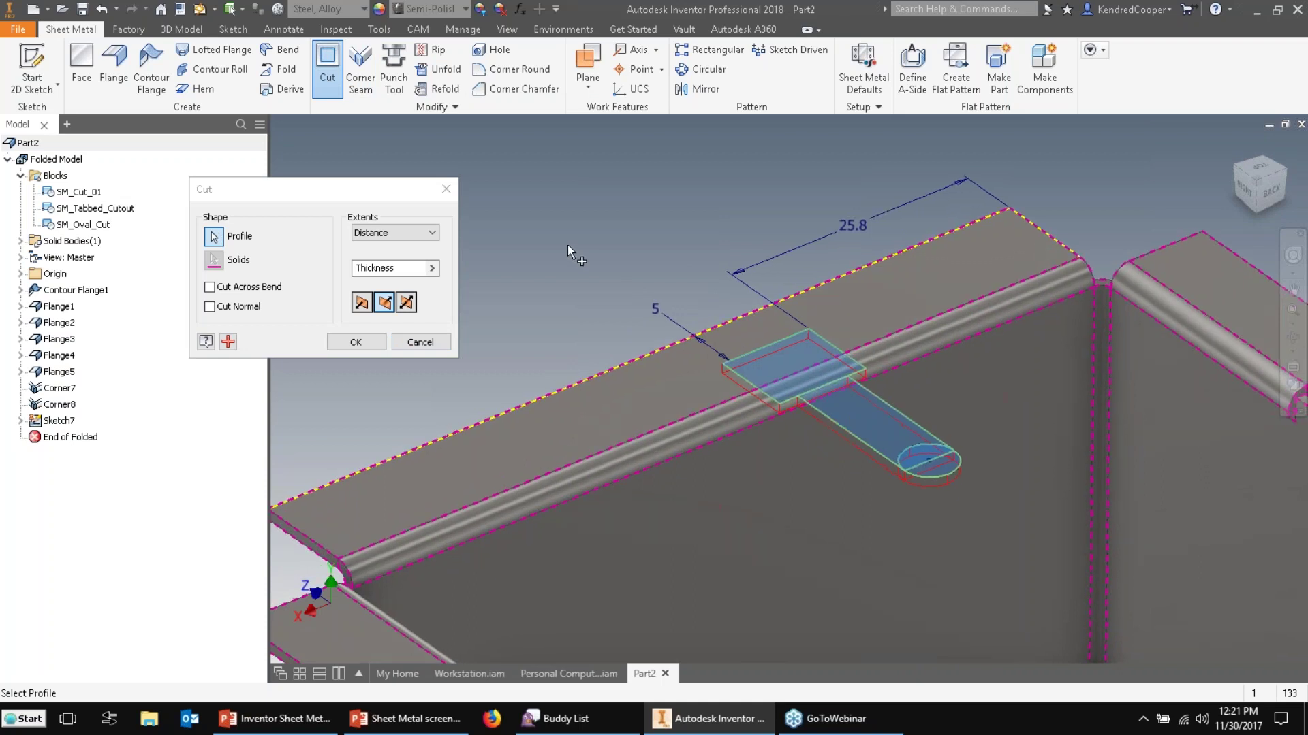
scroll(584, 203, "up", 2)
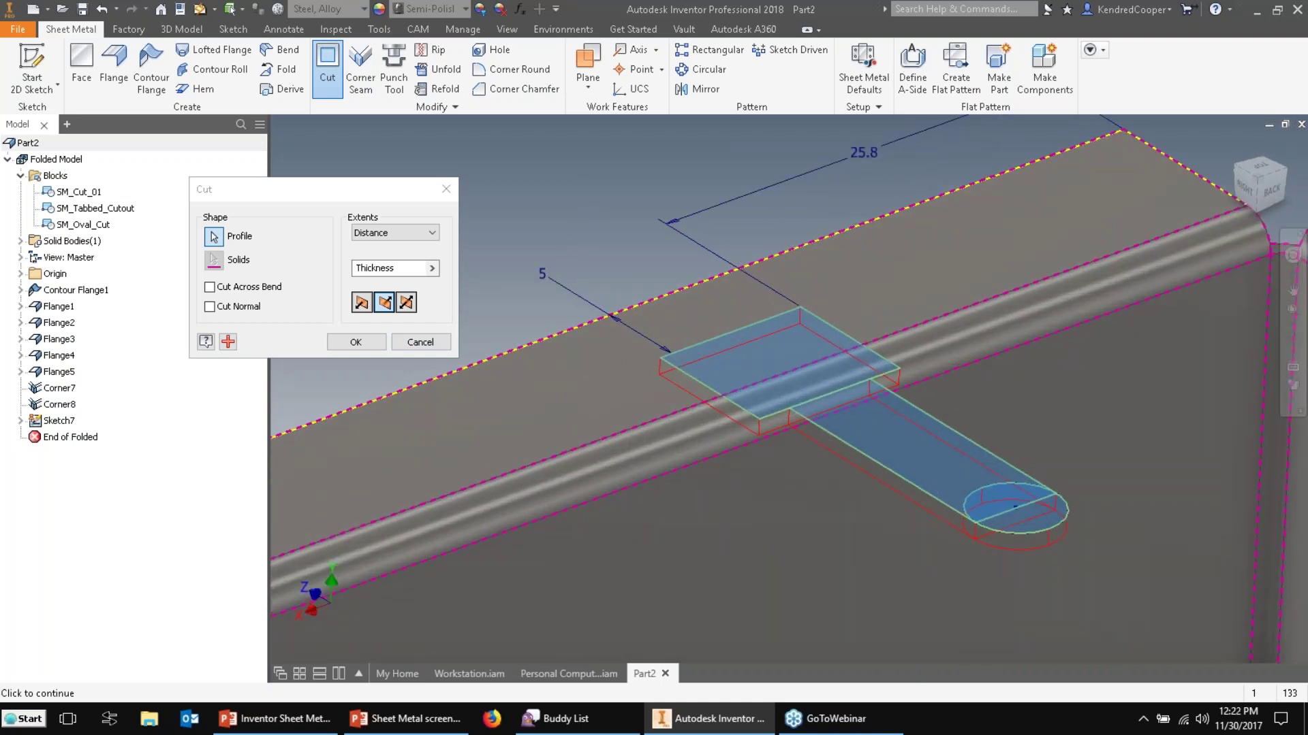
Enable Cut Across Bend with the Thickness extent, and create the cut through the flange and wall.
left_click(407, 269)
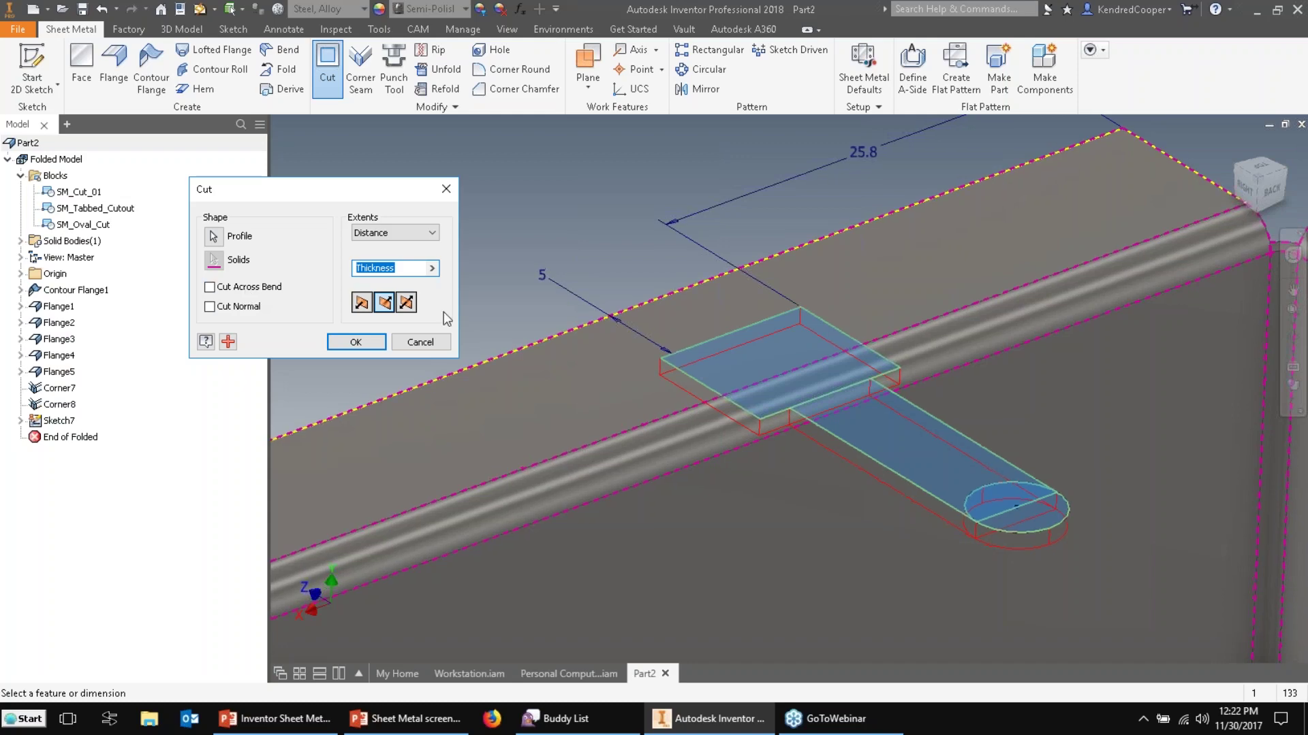
middle_click_drag(591, 321, 504, 333, "shift")
scroll(713, 399, "down", 4)
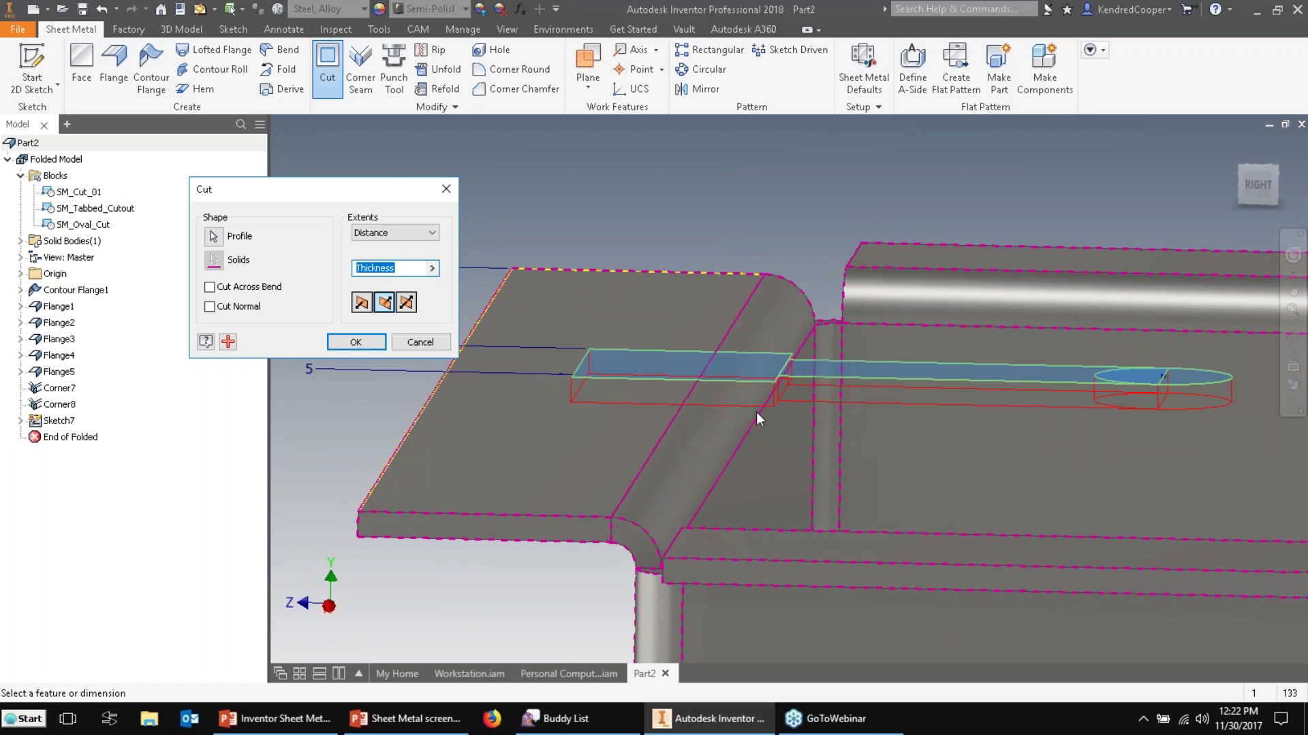
middle_click_drag(756, 414, 664, 542, "shift")
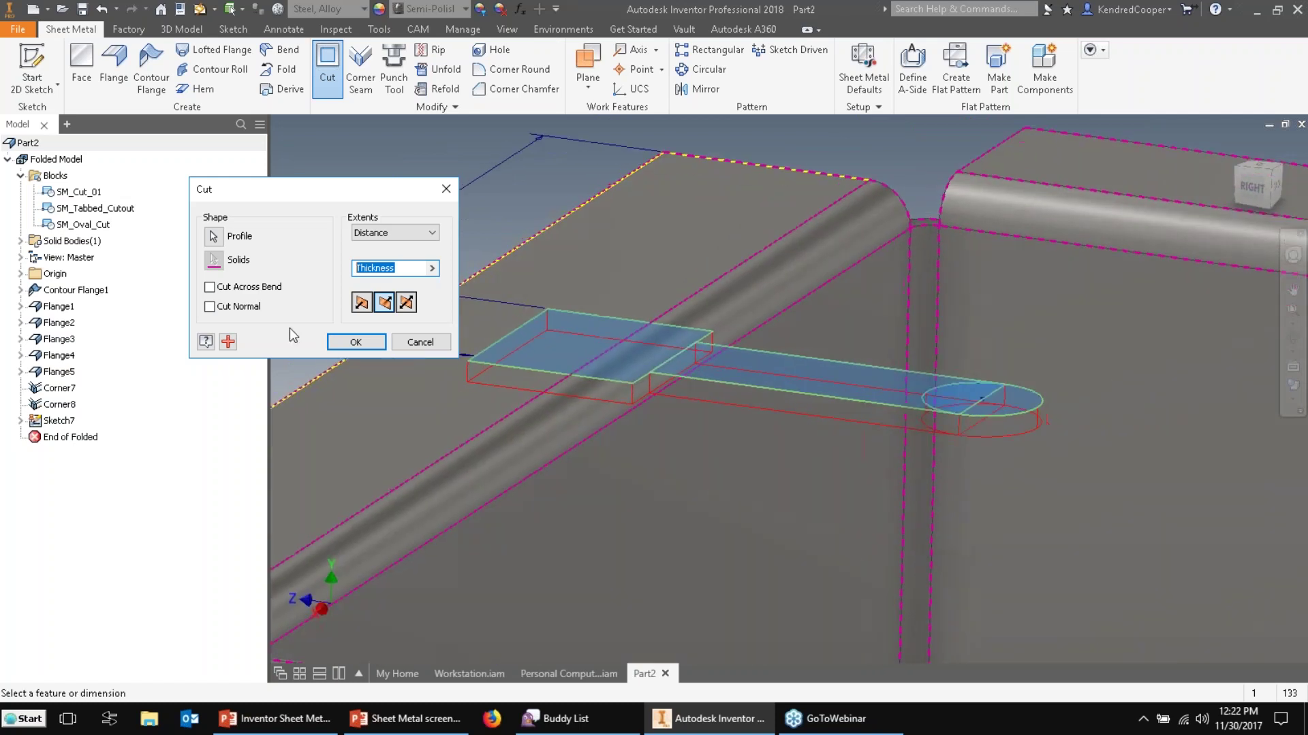
left_click(244, 288)
left_click(245, 289)
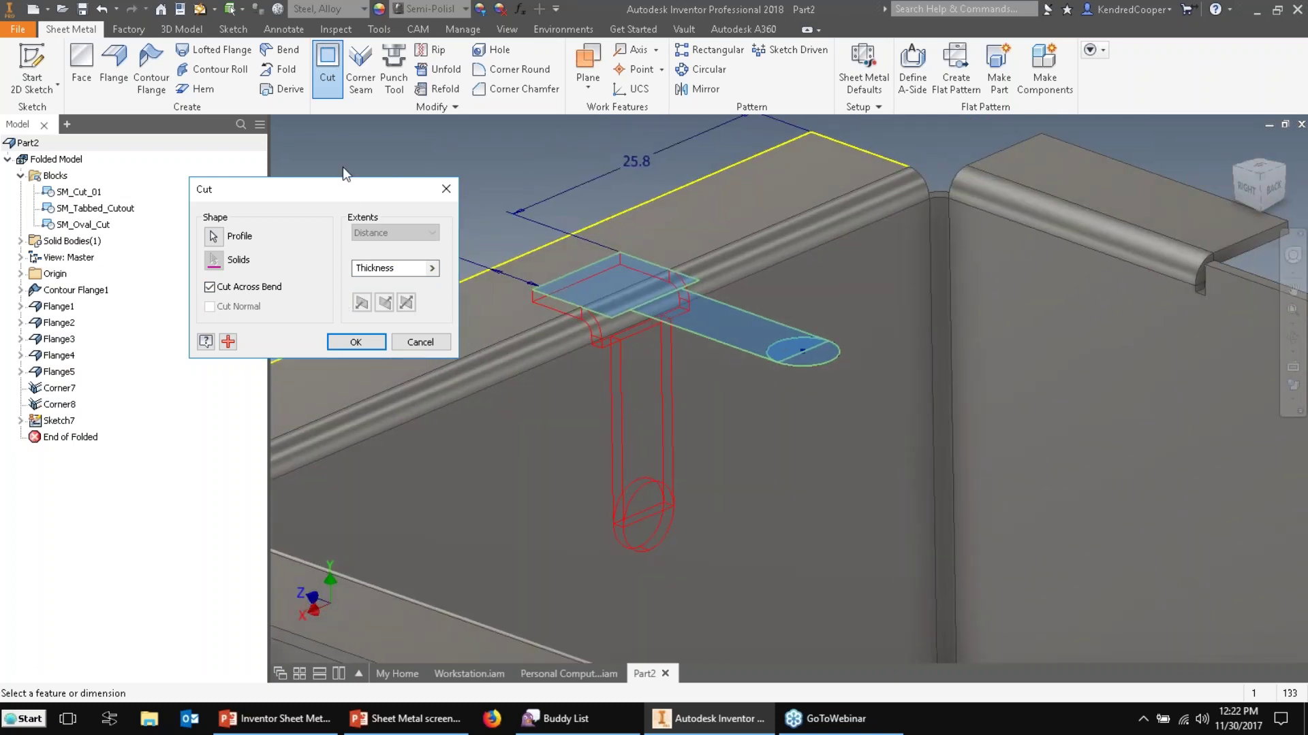
left_click(355, 343)
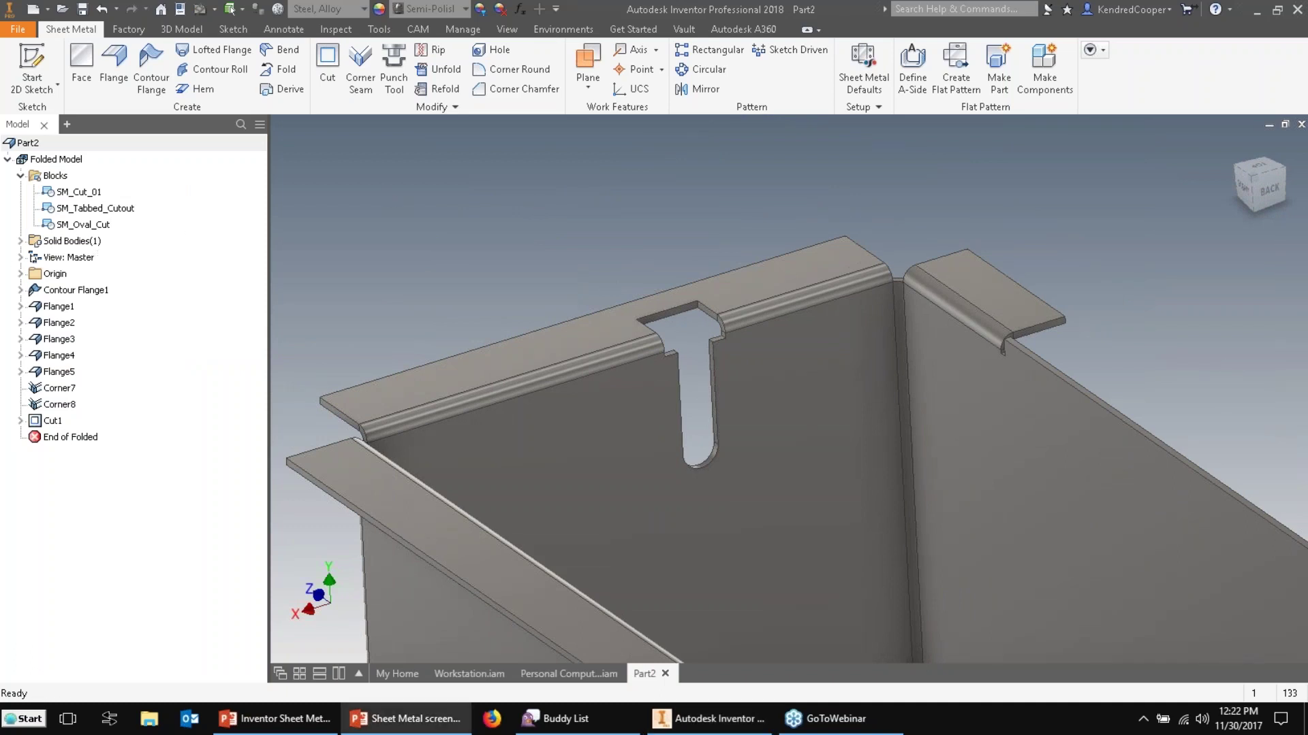
Create a rectangular pattern of the cut with 2 instances at 42 mm spacing along the flange's long outer edge, with the direction flipped.
left_click(569, 284)
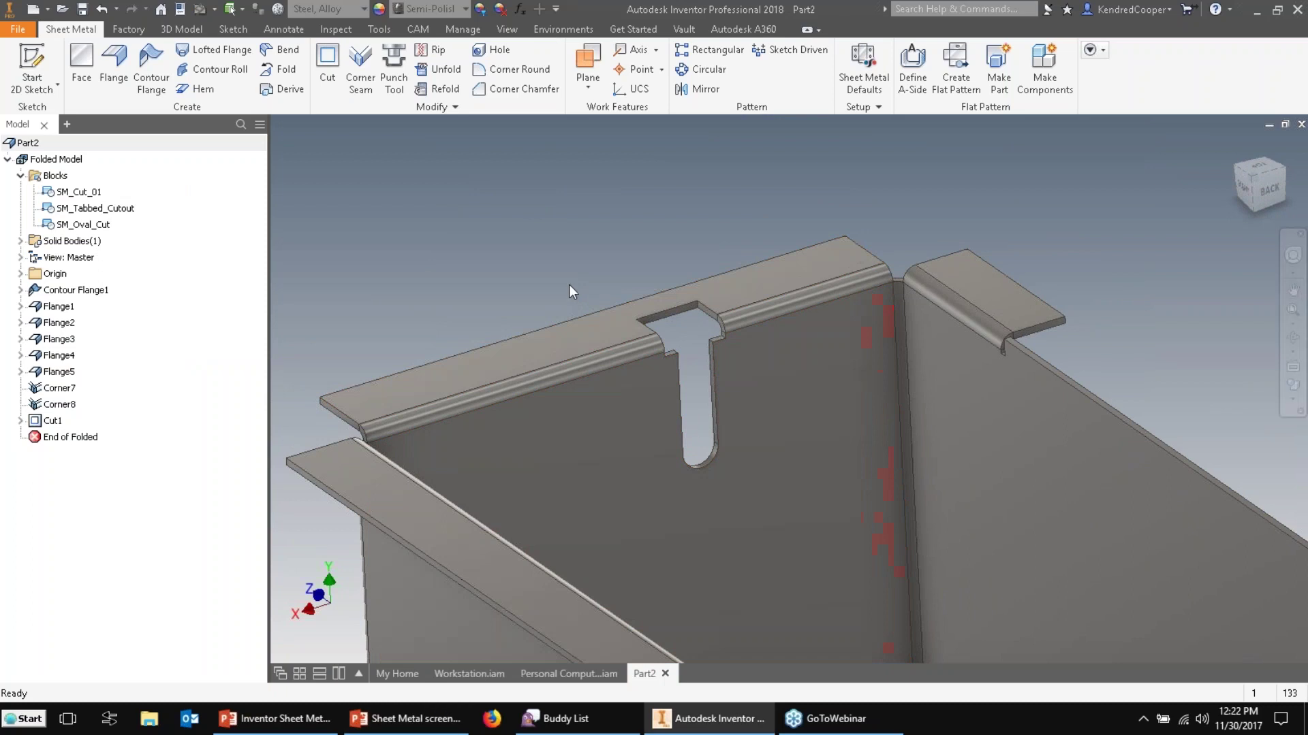
middle_click_drag(570, 284, 606, 145, "shift")
left_click(709, 49)
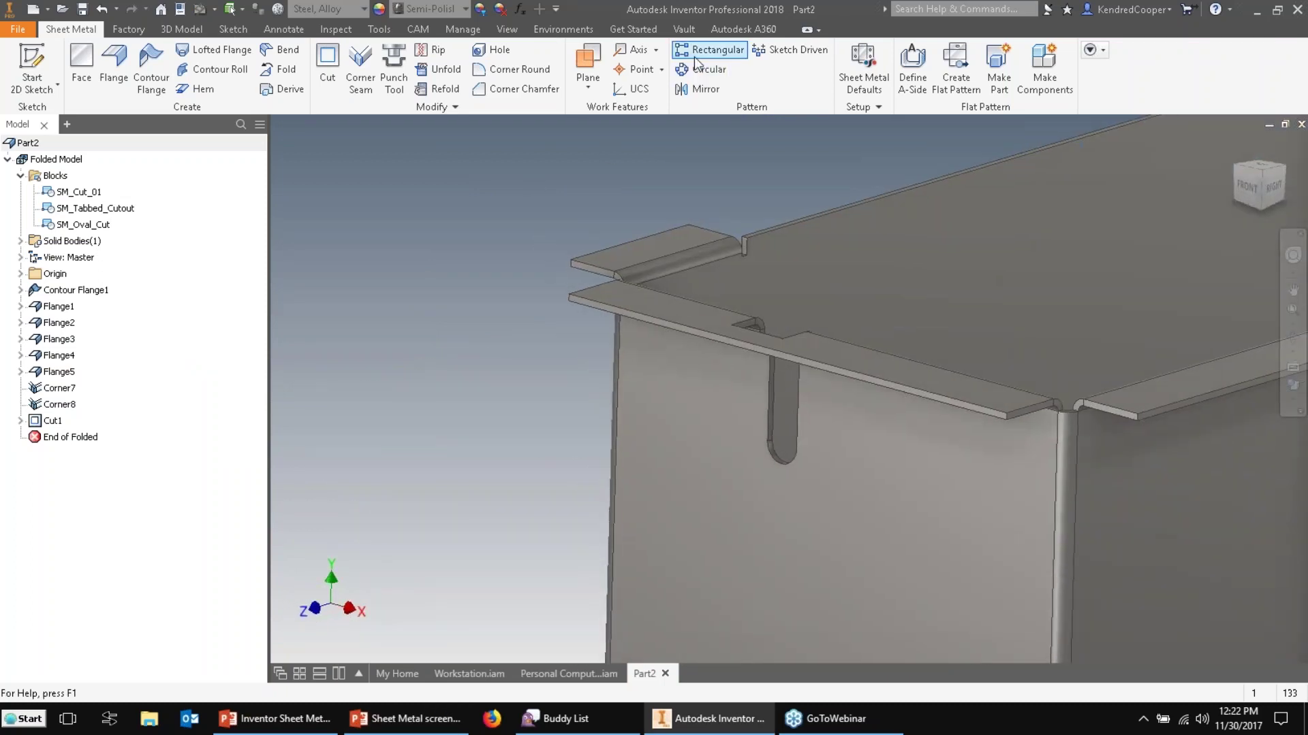
left_click(775, 385)
left_click(275, 289)
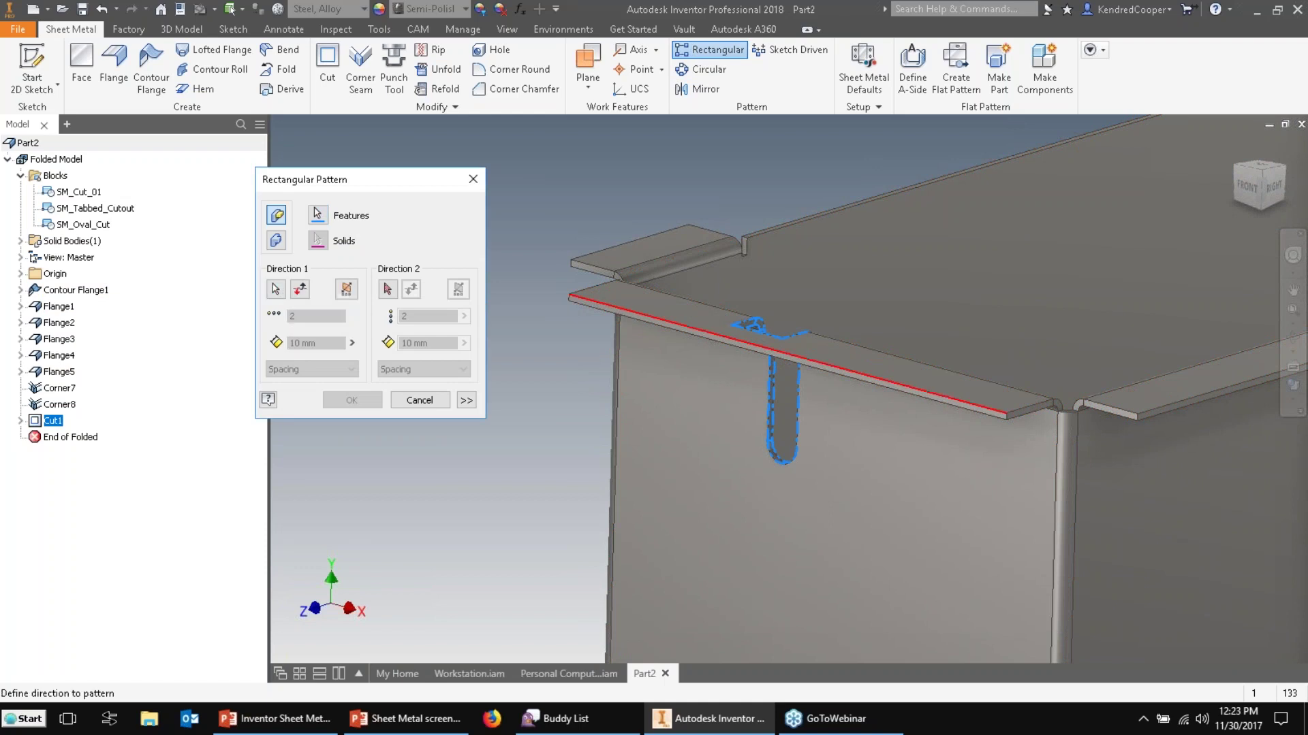
left_click(681, 324)
left_click(314, 342)
type("42")
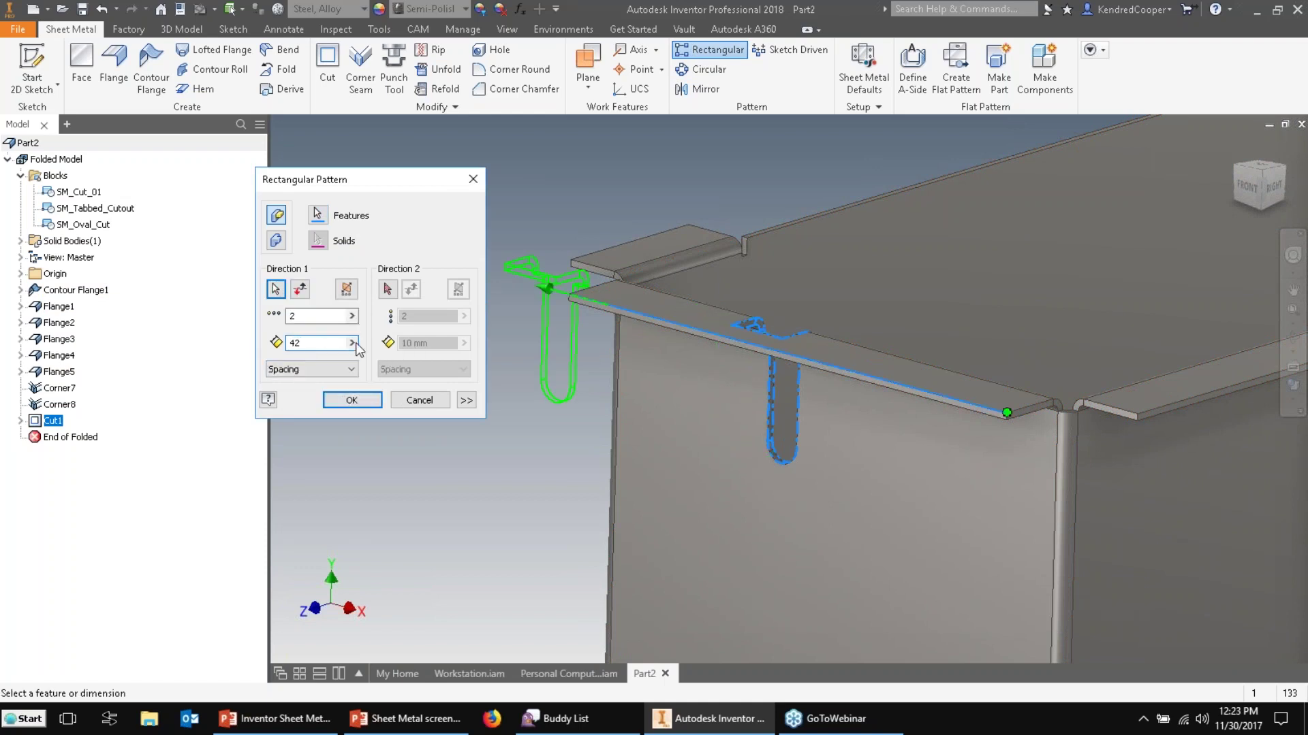
left_click(300, 290)
left_click(338, 403)
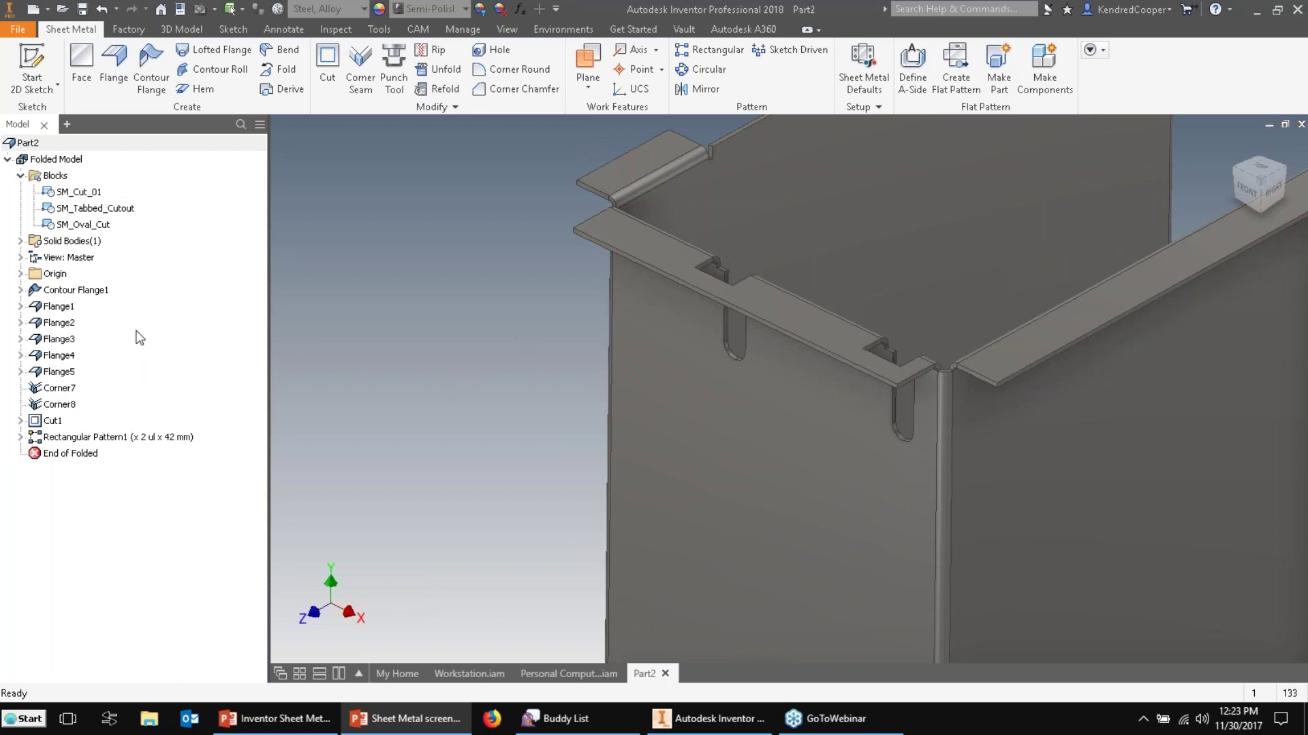
Start a sketch on the notched top flange and draw a 14 by 15 mm rectangle between the two cutouts, overhanging the outer edge.
left_click(801, 327)
left_click(884, 314)
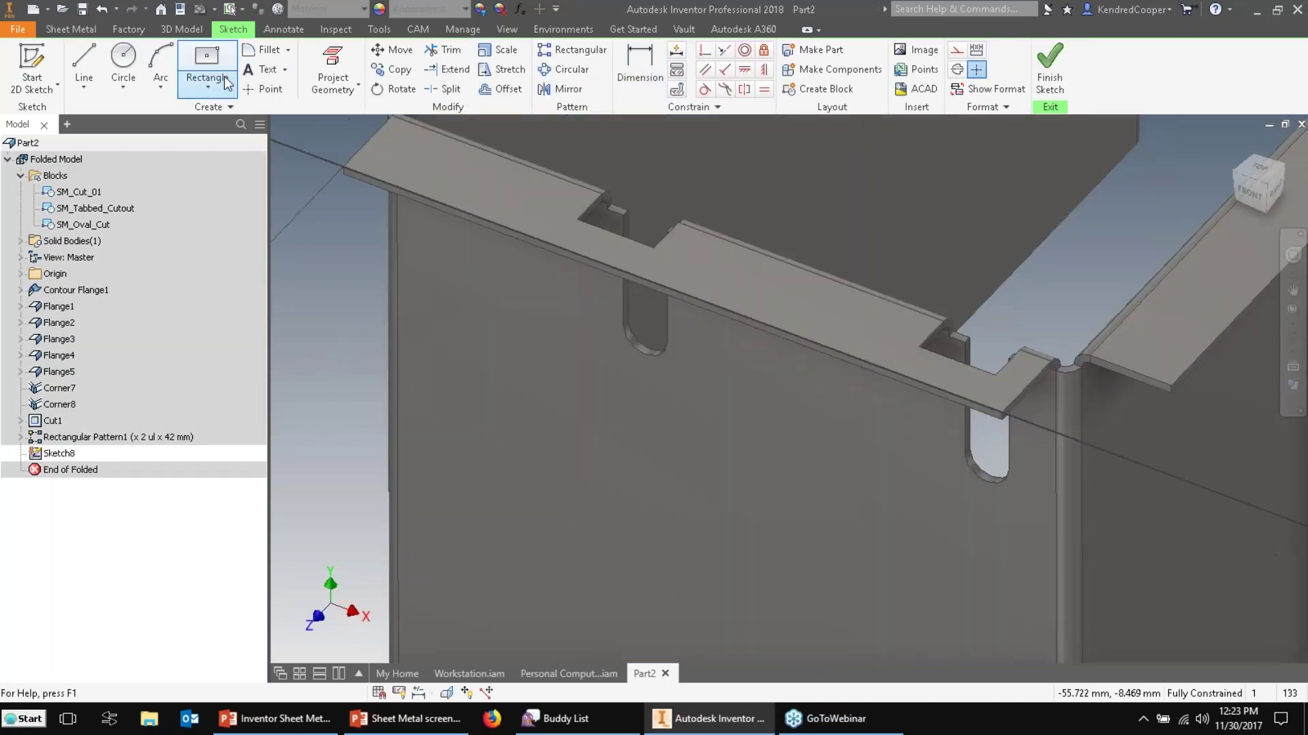
left_click(207, 83)
left_click(207, 113)
left_click(665, 258)
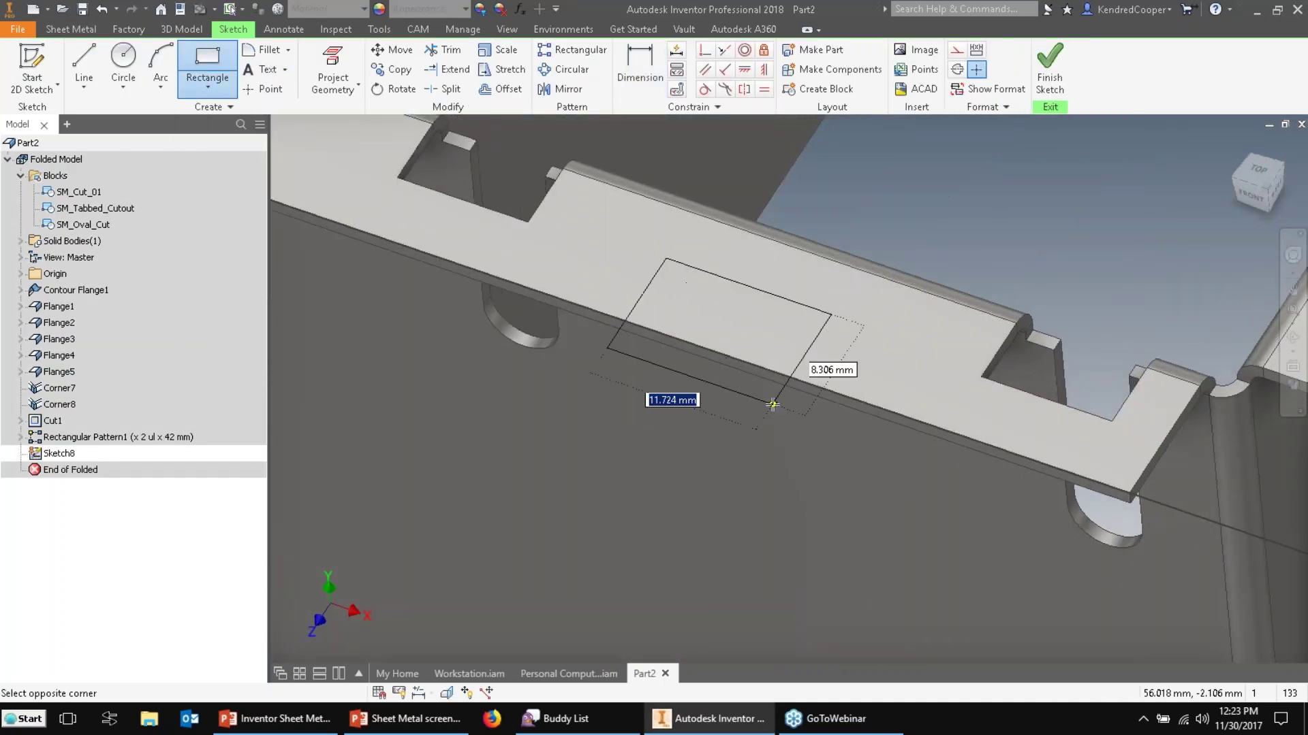
type("14")
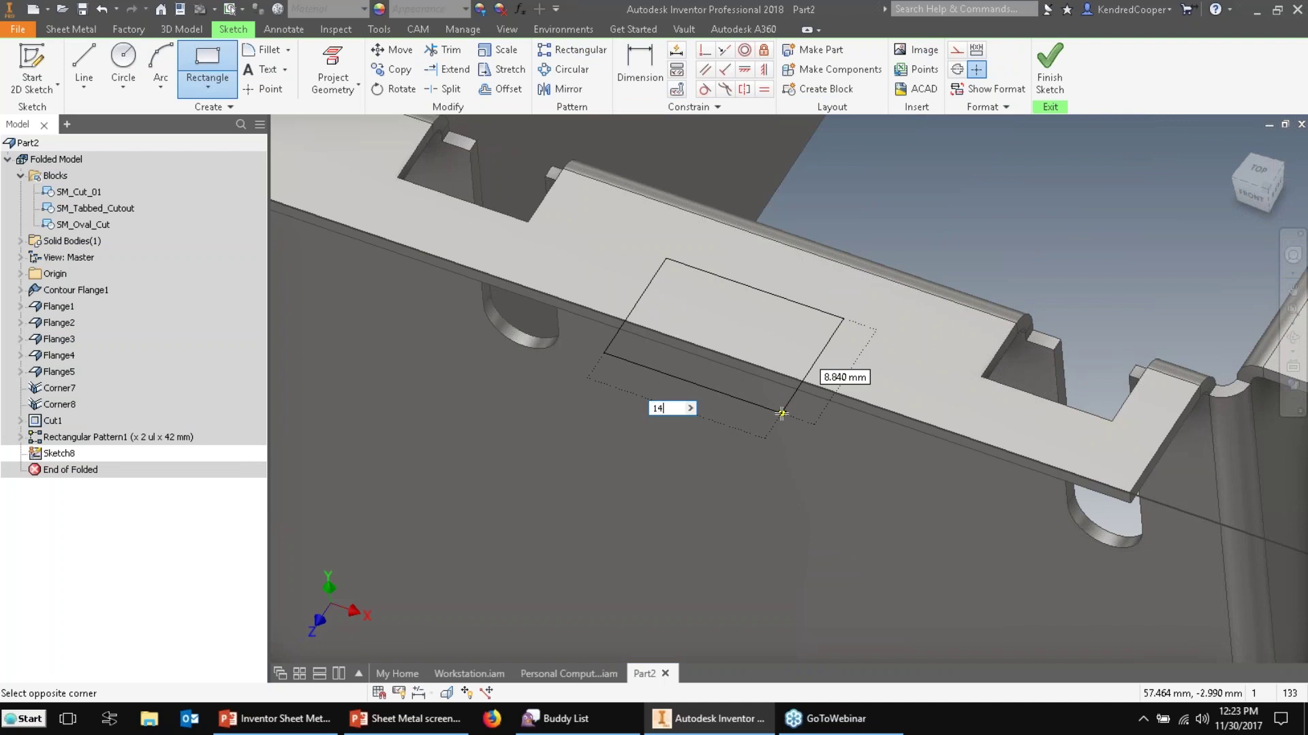
key("Tab")
type("15")
key("Tab")
key("Return")
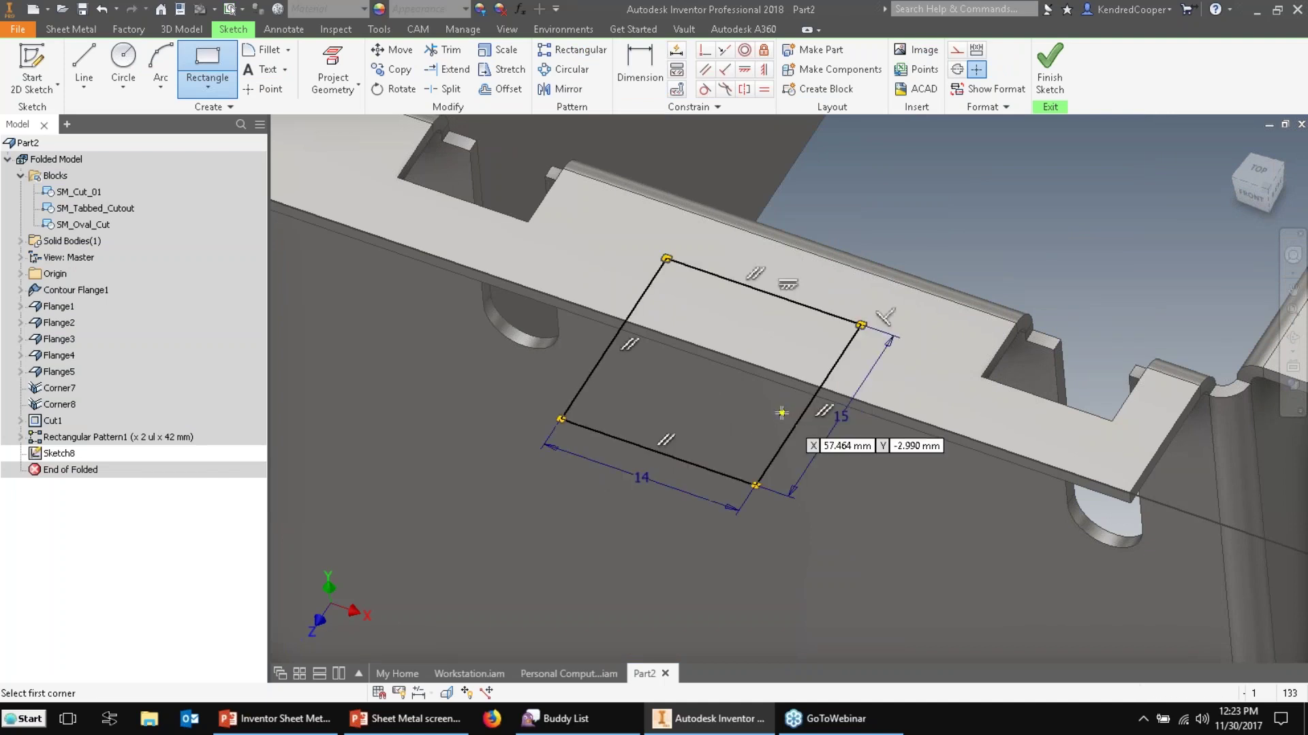
Dimension the rectangle's near side 39.5 mm from the flange's far short end edge.
left_click(650, 85)
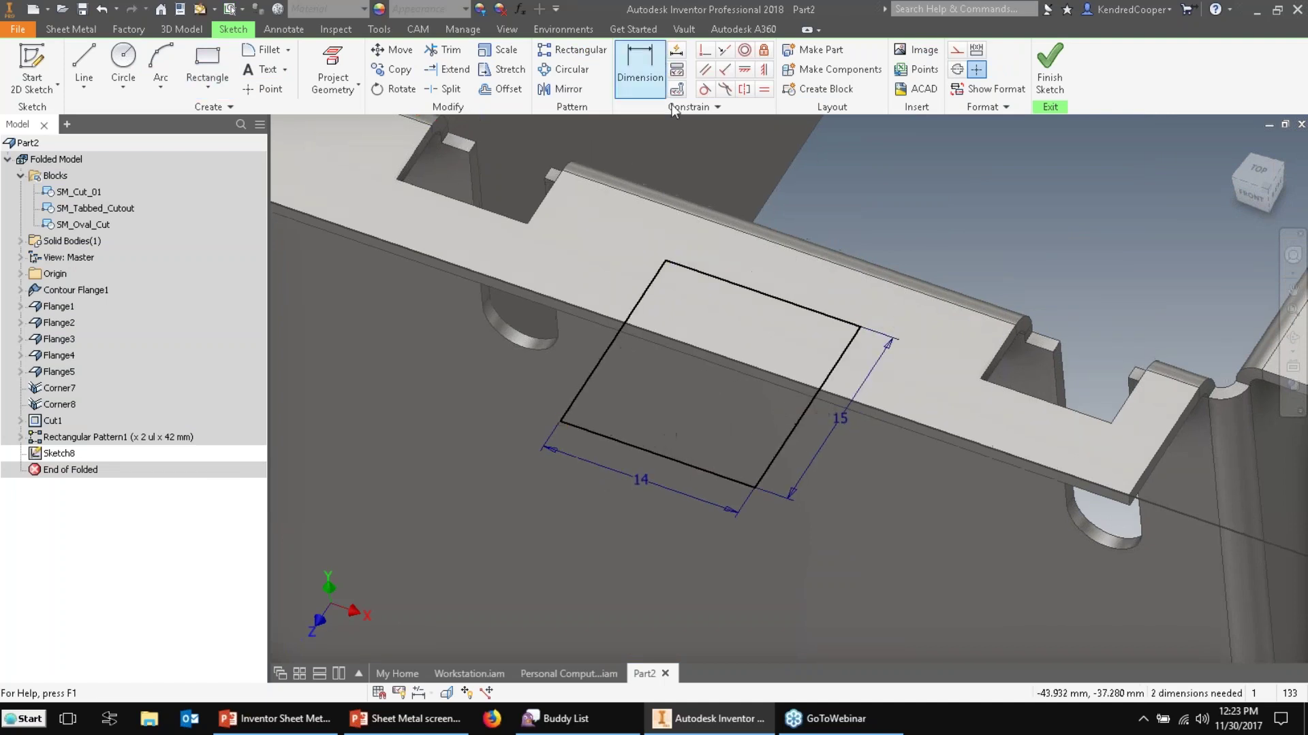
left_click(644, 296)
middle_click_drag(644, 297, 940, 383)
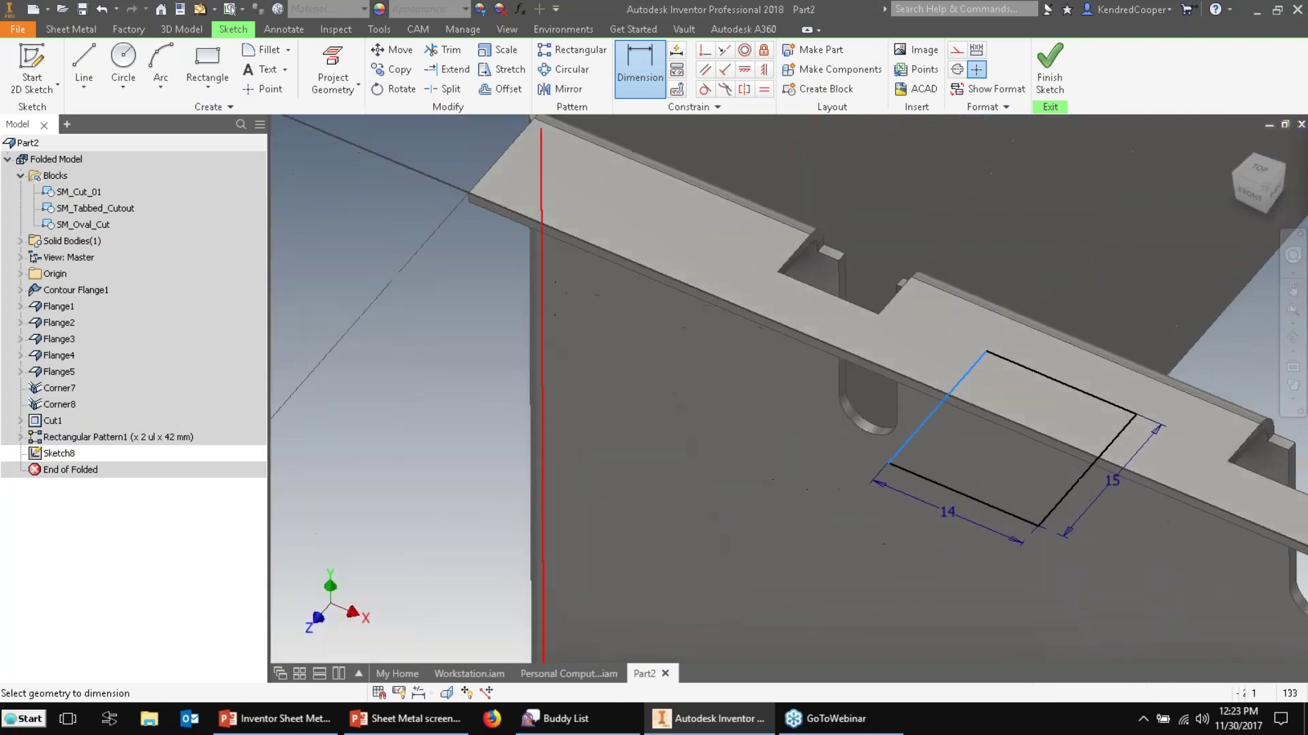
left_click(485, 181)
left_click(444, 292)
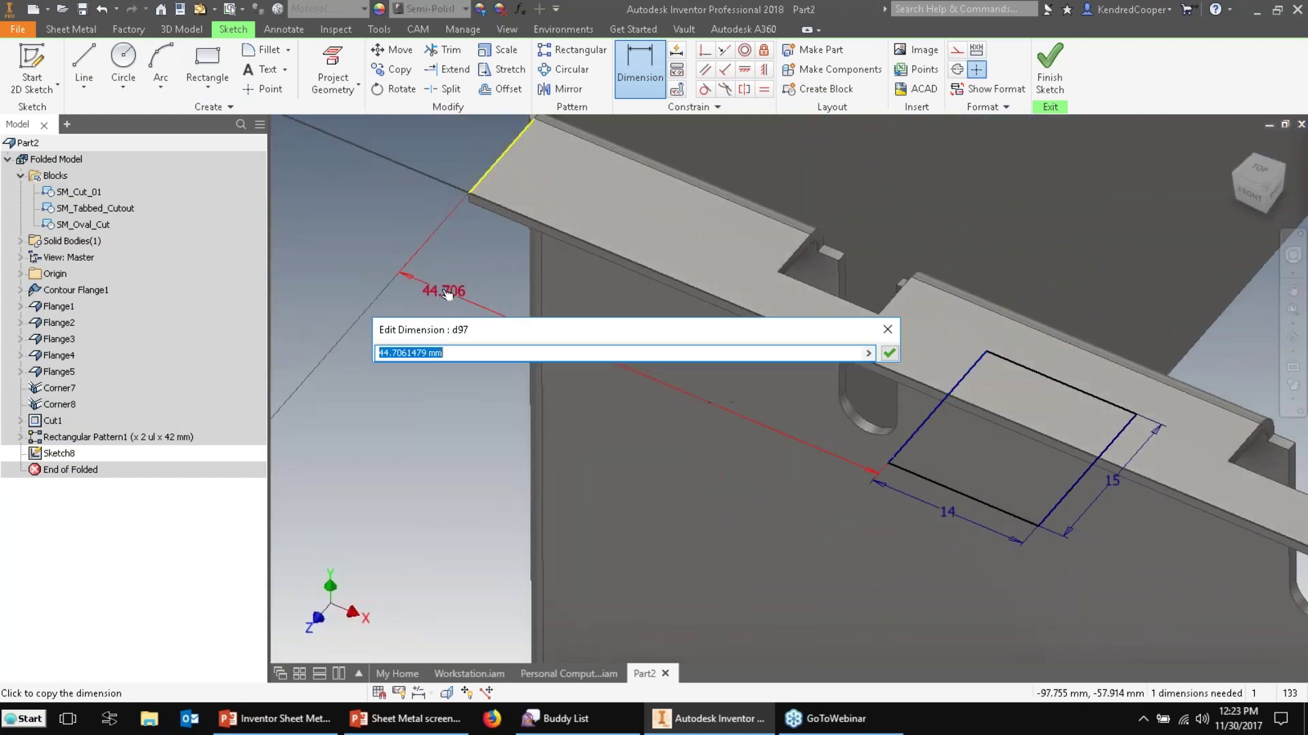
type("39.5")
key("Return")
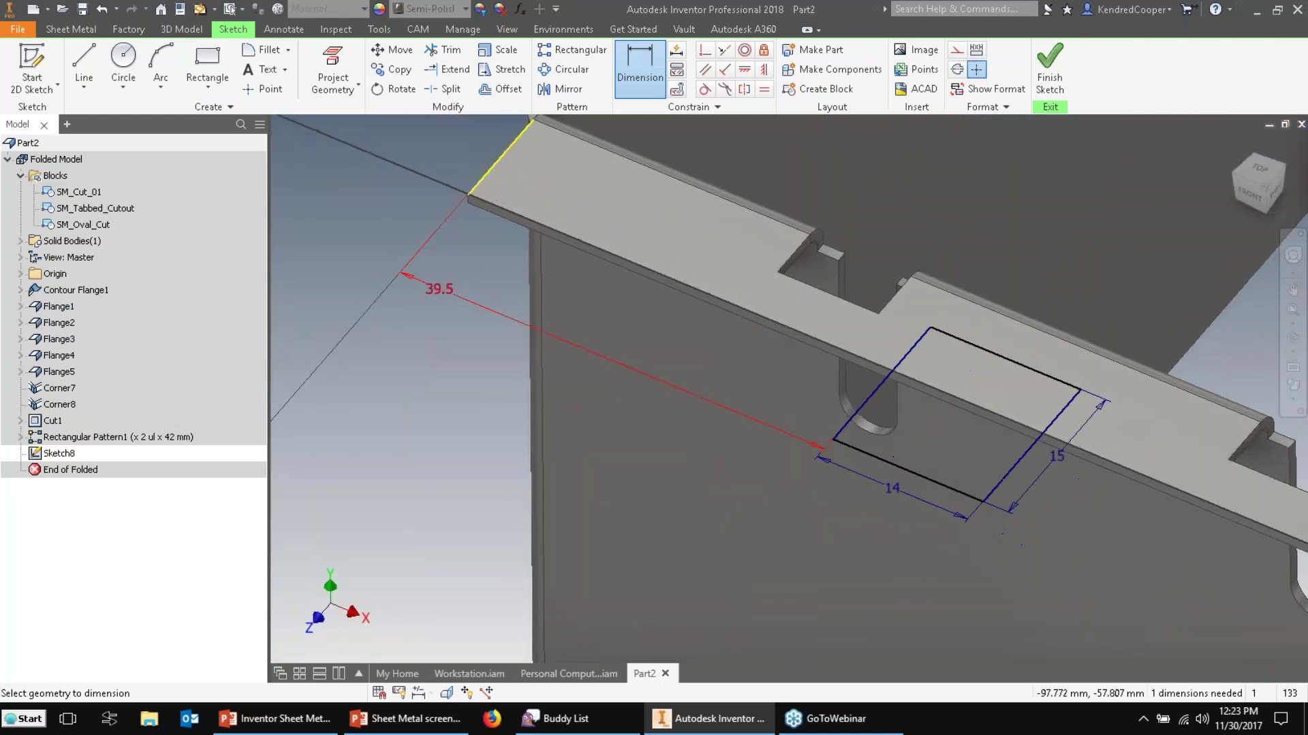
Dimension the rectangle's inner side 2 mm from the flange's bend edge.
key("Page_Up")
key("F5")
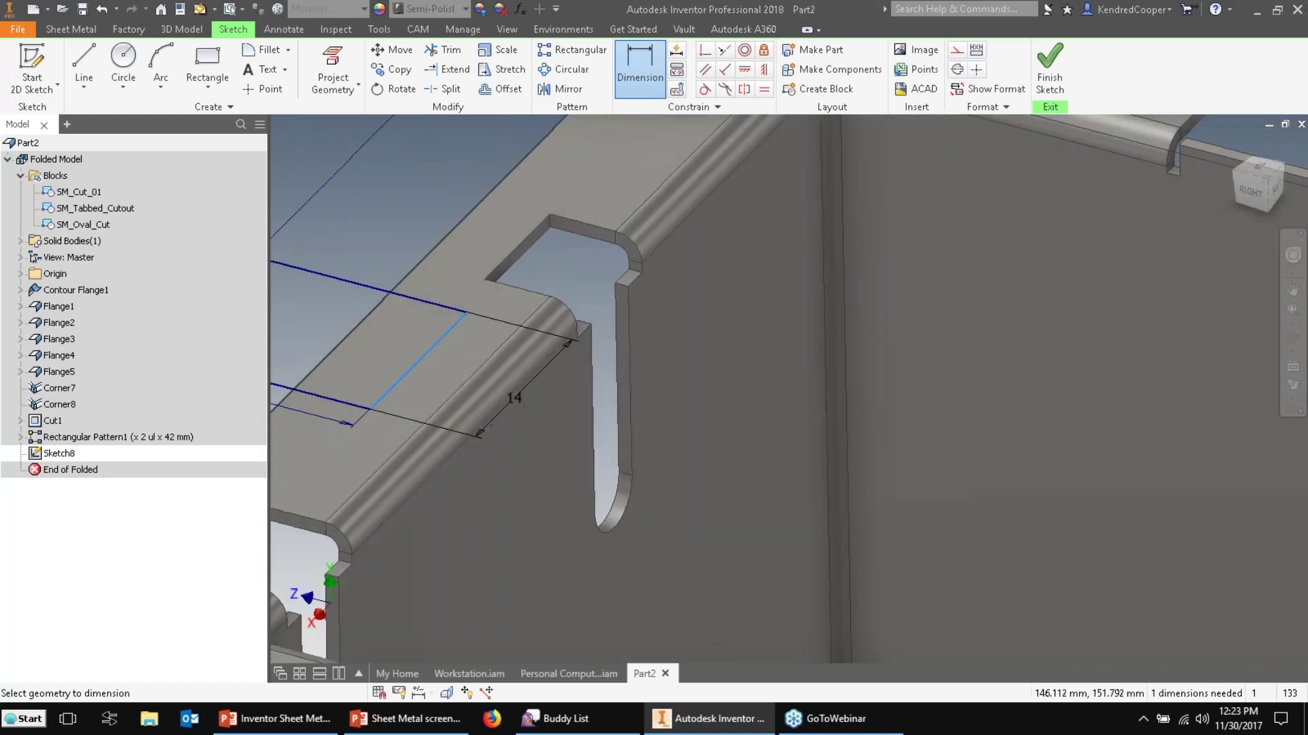
left_click(508, 398)
left_click(539, 410)
type("23")
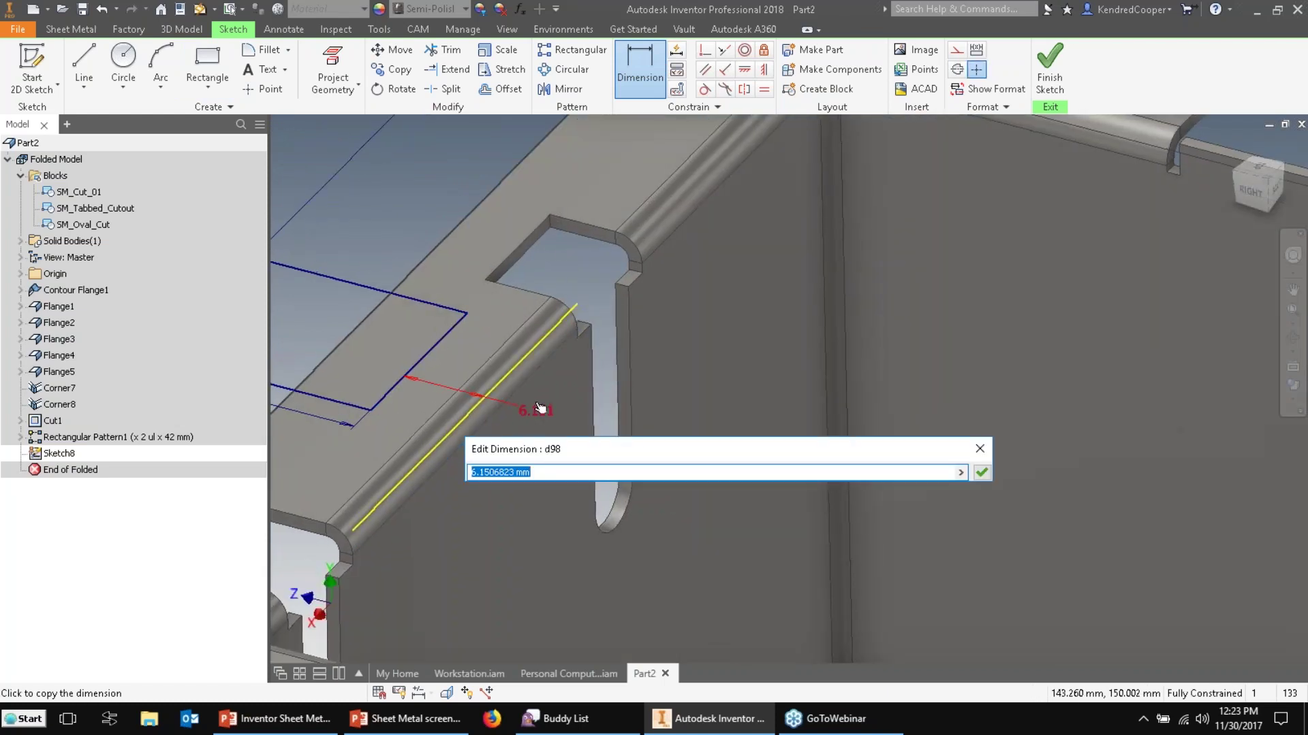
key("Return")
key("F5")
Finish the sketch and cut the rectangle through the flange with the Thickness distance.
left_click(1050, 68)
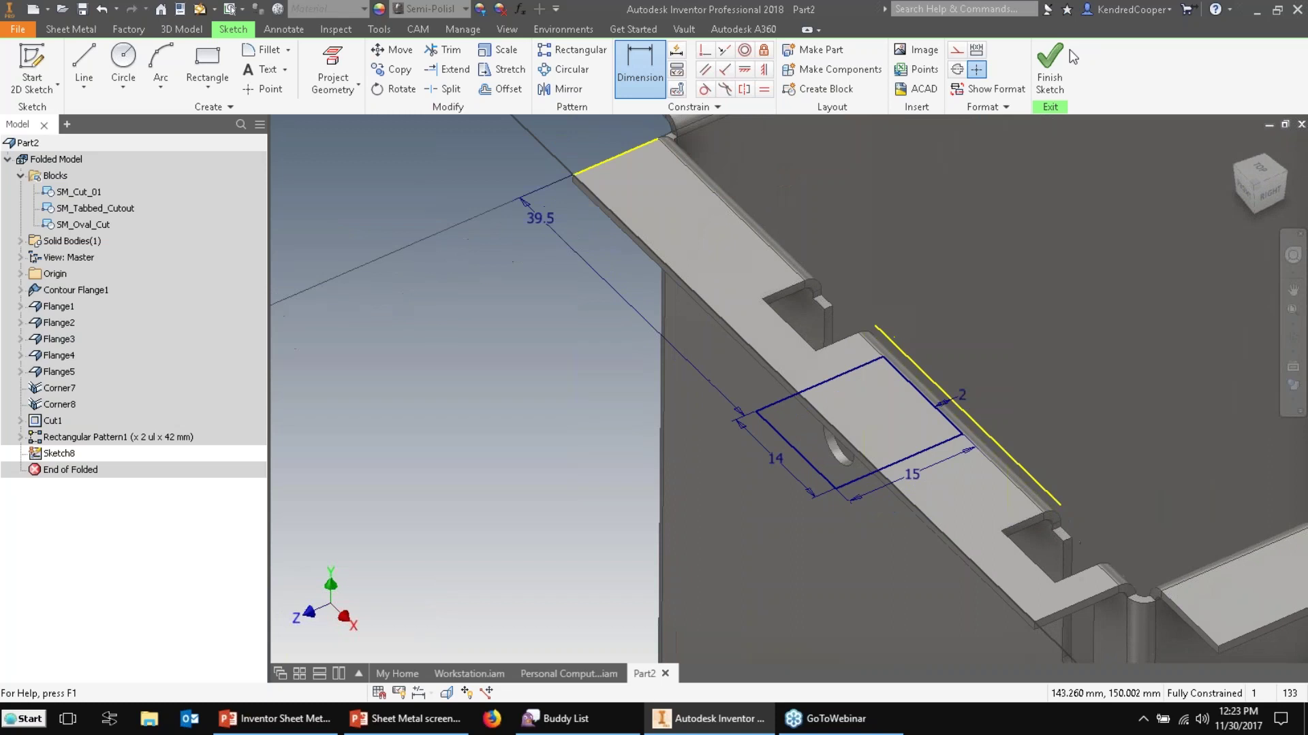
left_click(334, 93)
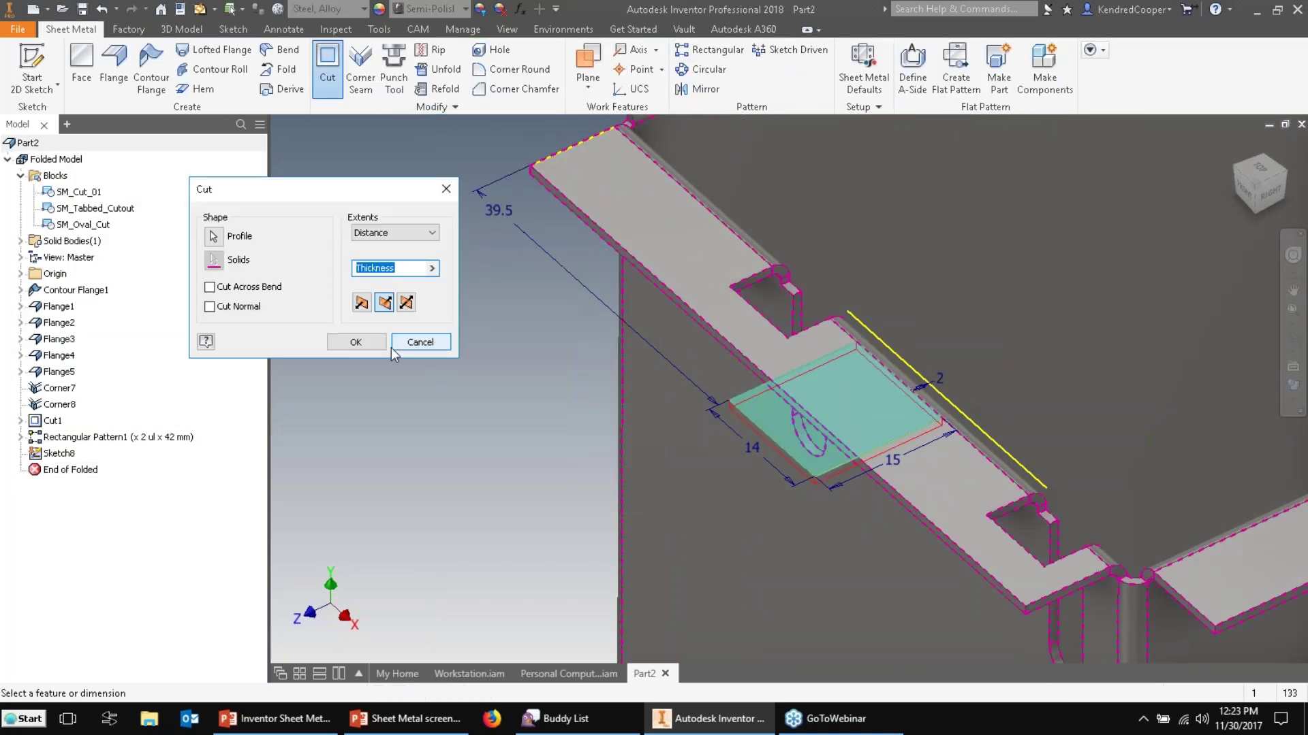
left_click(355, 342)
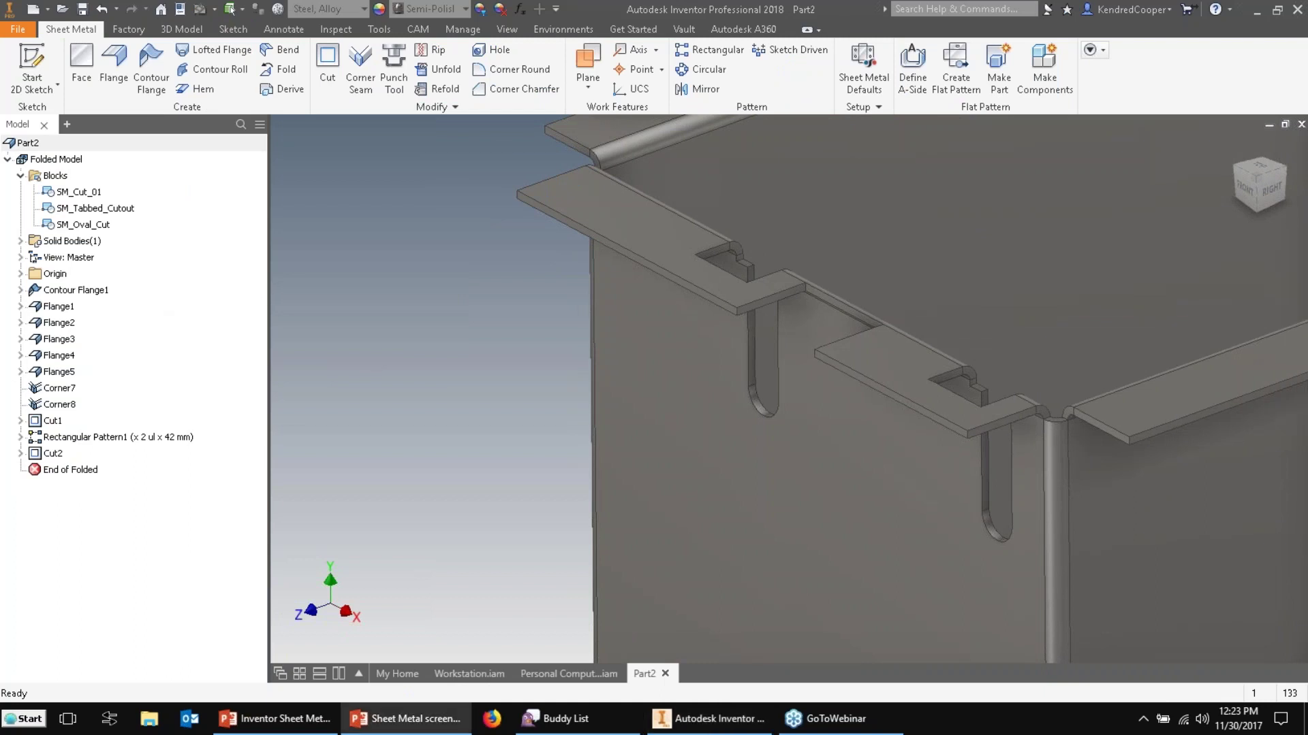
Start a sketch on the front wall and draw an upright rectangle 7 mm wide and 60 mm high, viewed from the front.
key("F6")
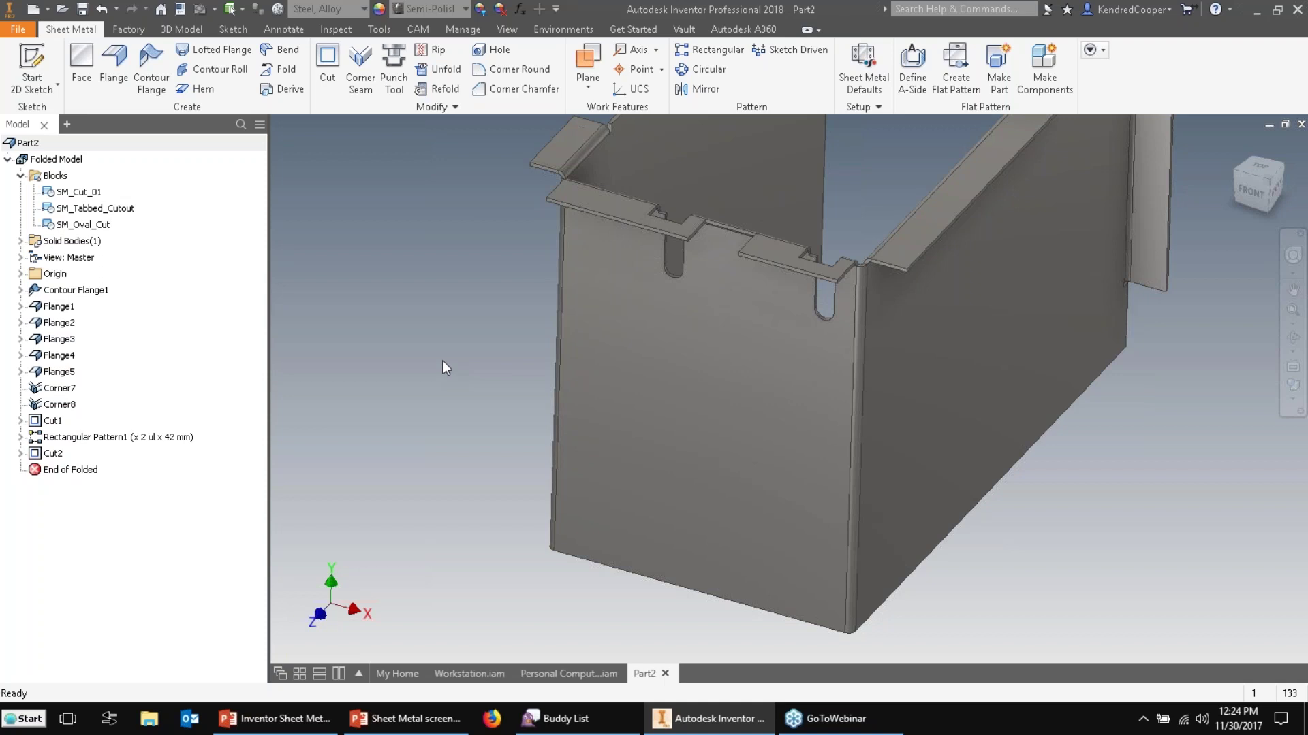
left_click(662, 393)
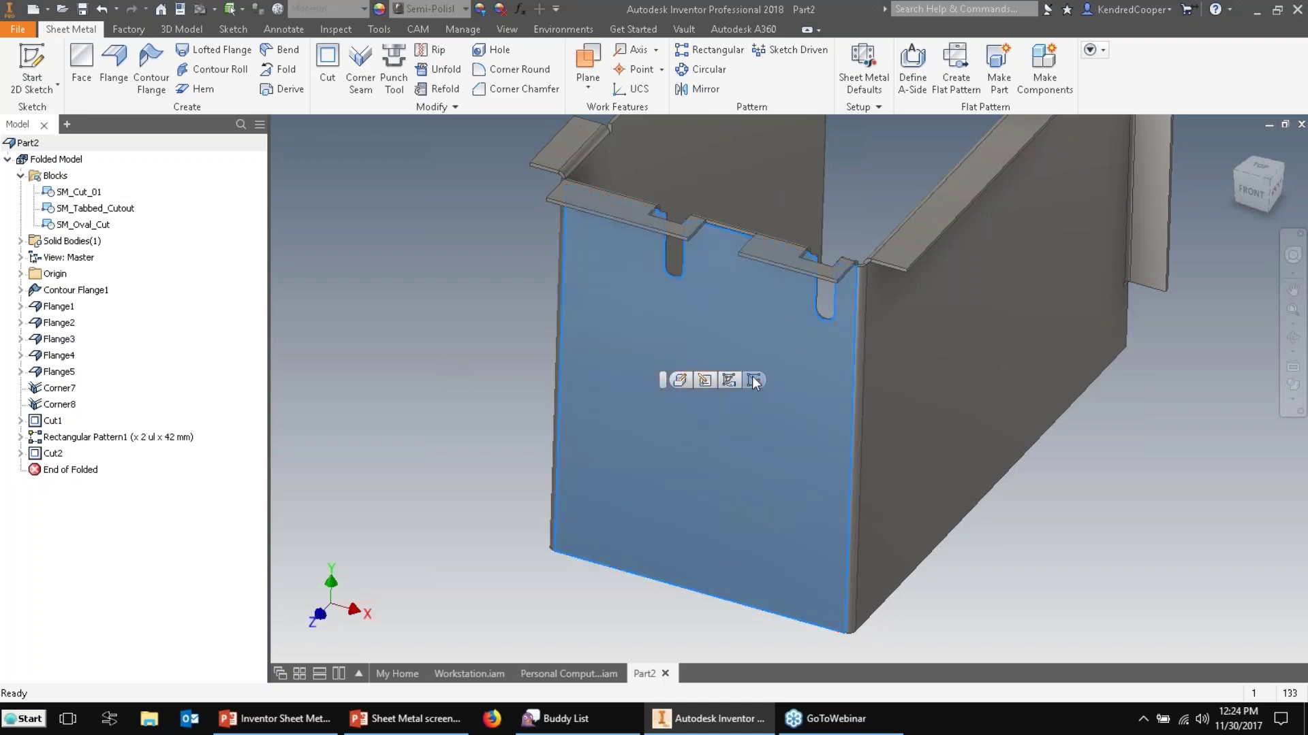
left_click(752, 379)
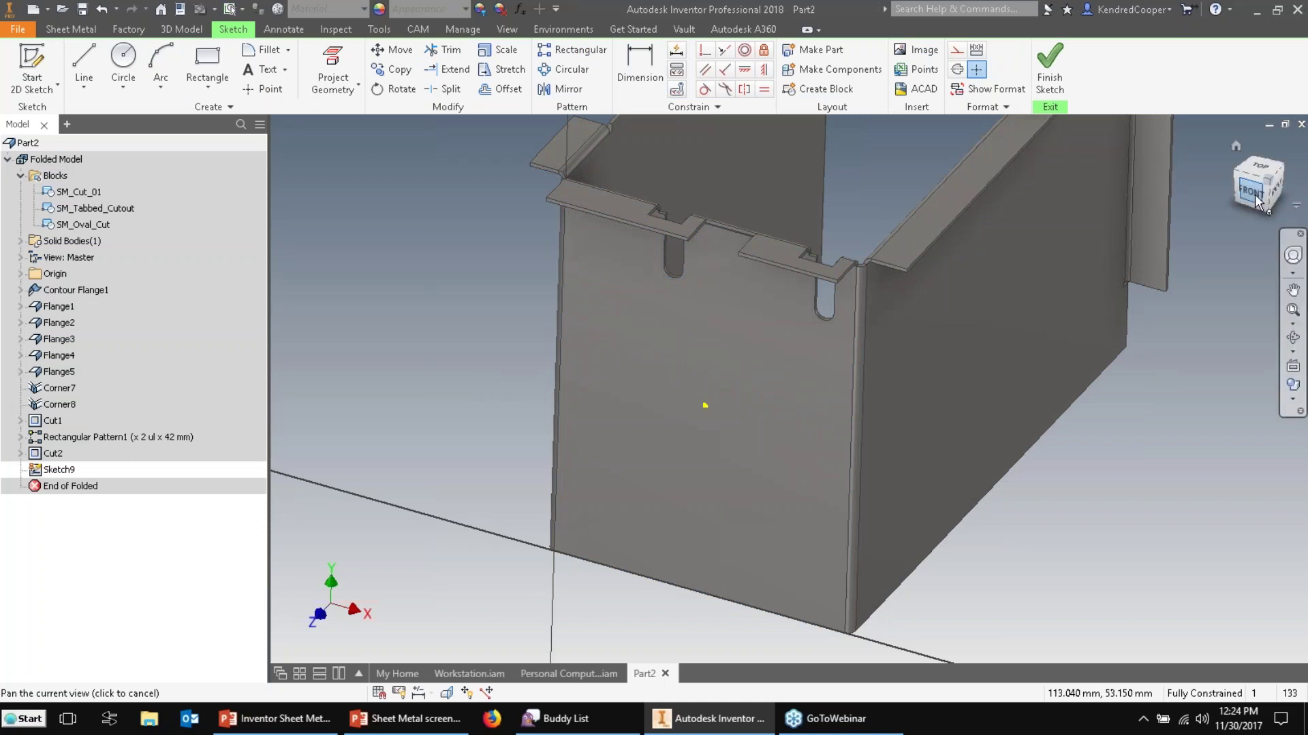
left_click(1255, 197)
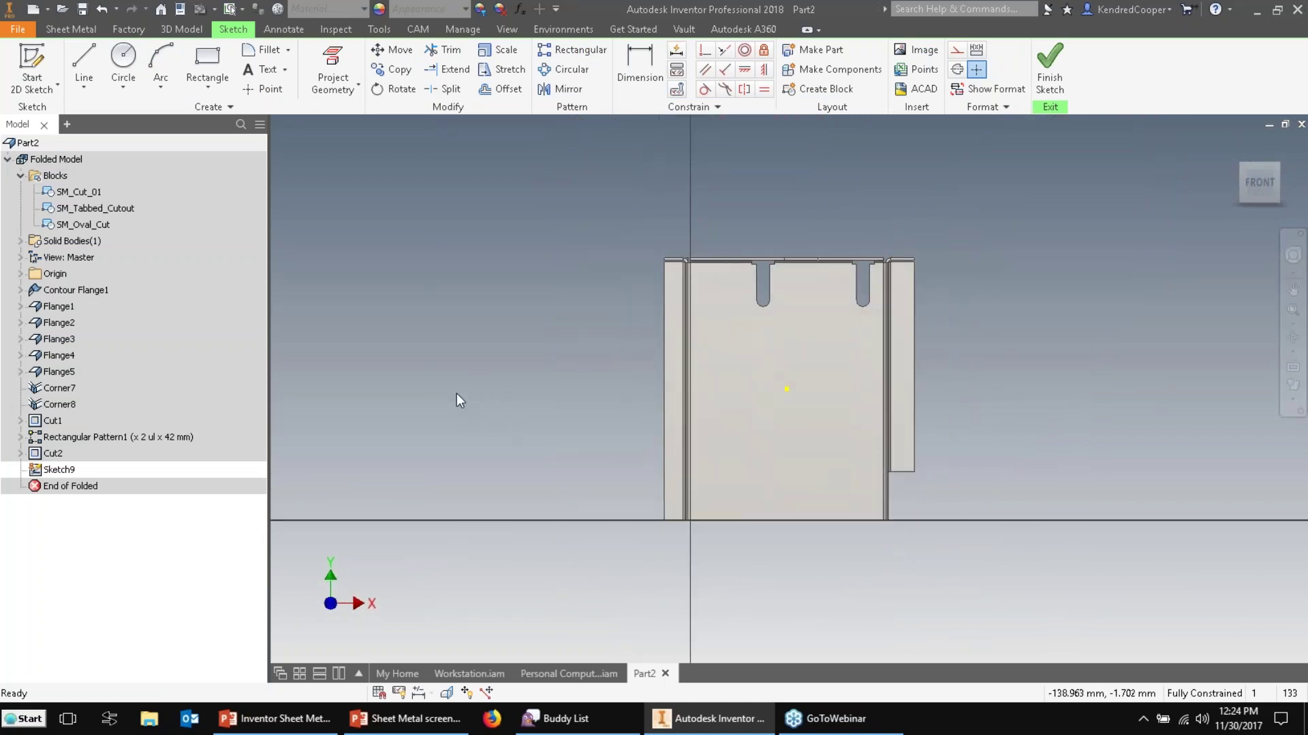
left_click(202, 81)
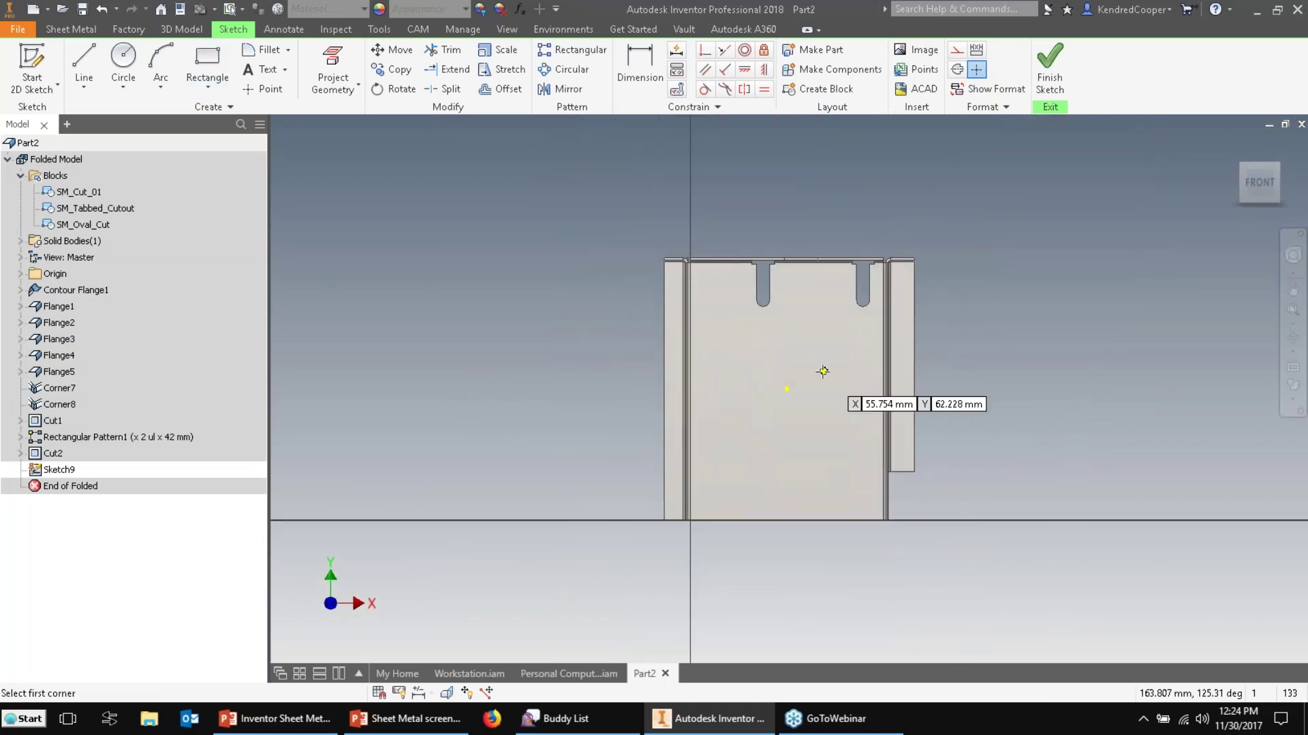
left_click(781, 310)
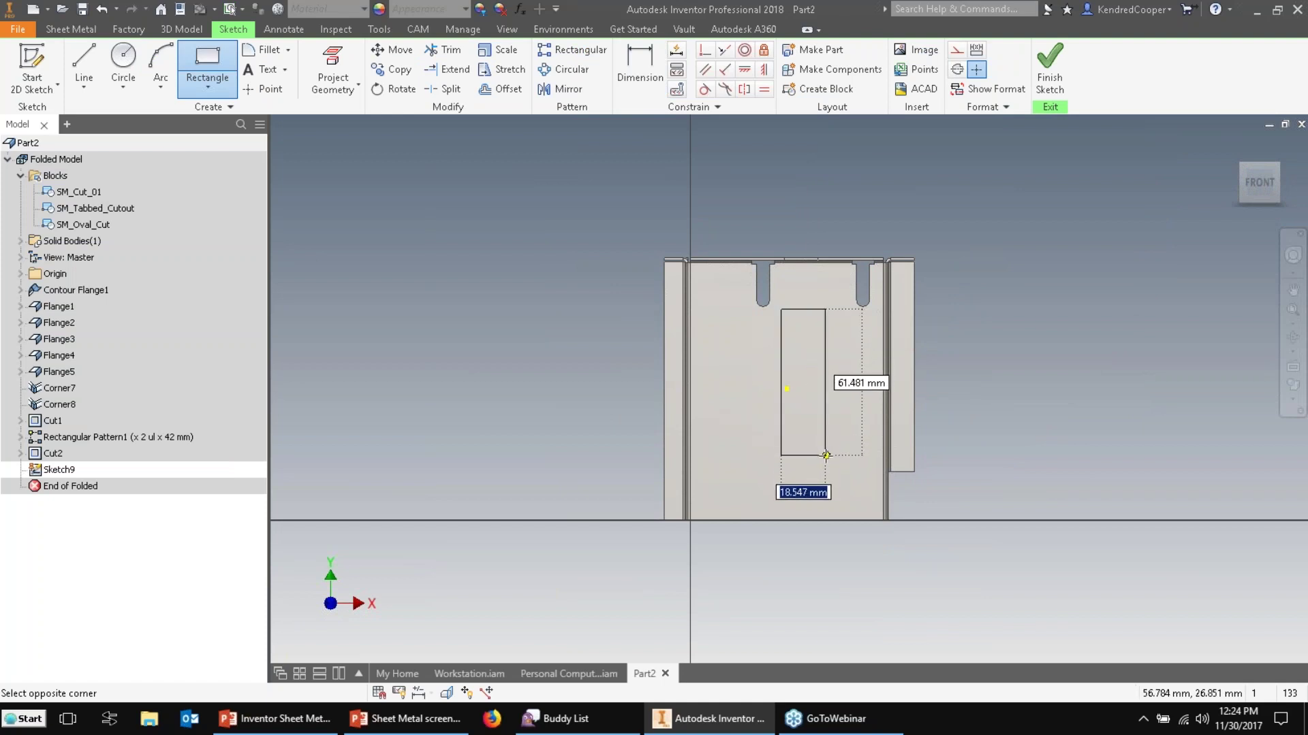
type("7")
key("Tab")
type("60")
key("Return")
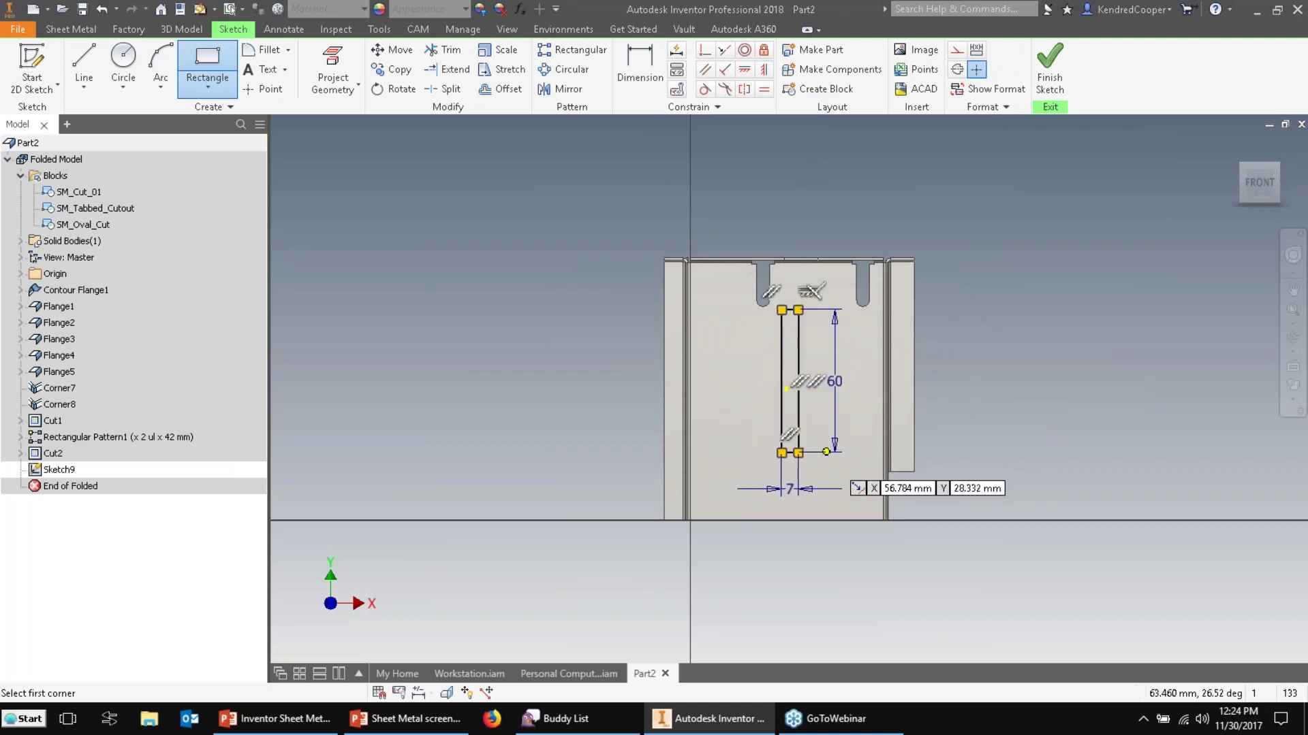
key("Escape")
Dimension the rectangle's upper side 20 mm below the front wall's top edge.
scroll(808, 286, "up", 5)
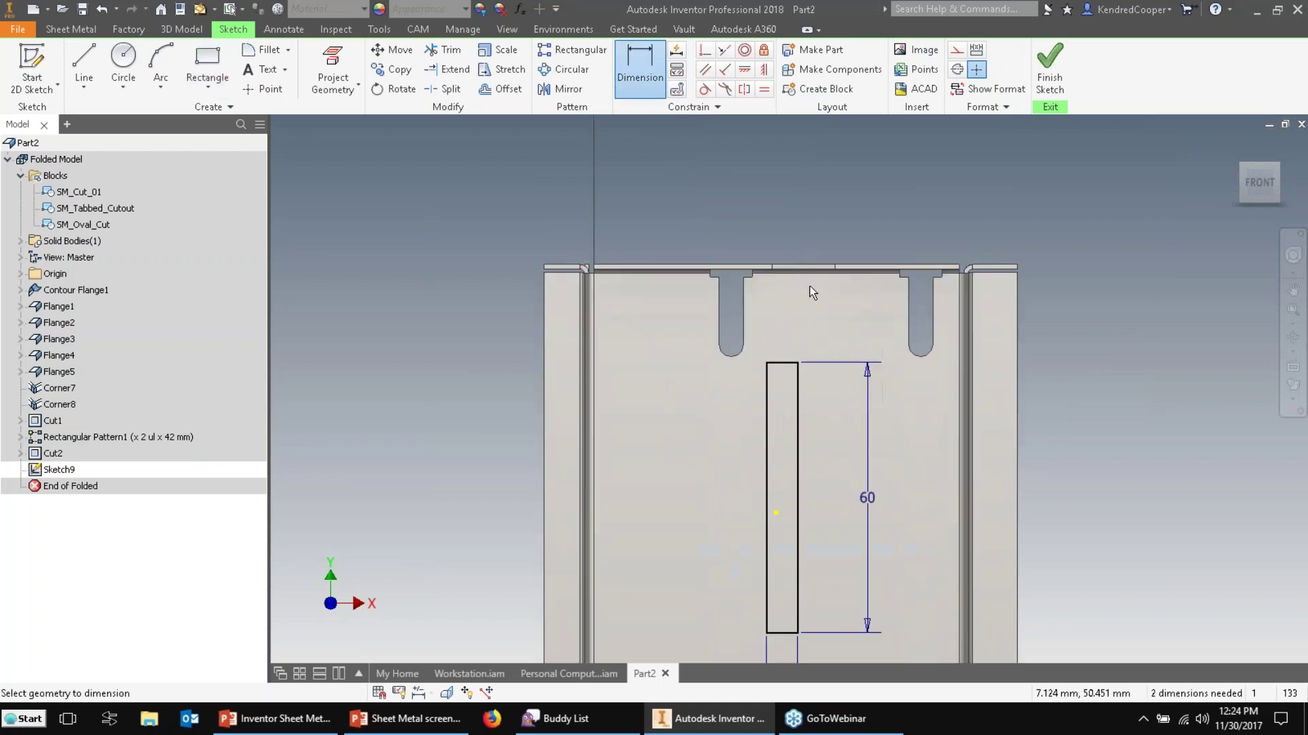
left_click(749, 439)
left_click(883, 333)
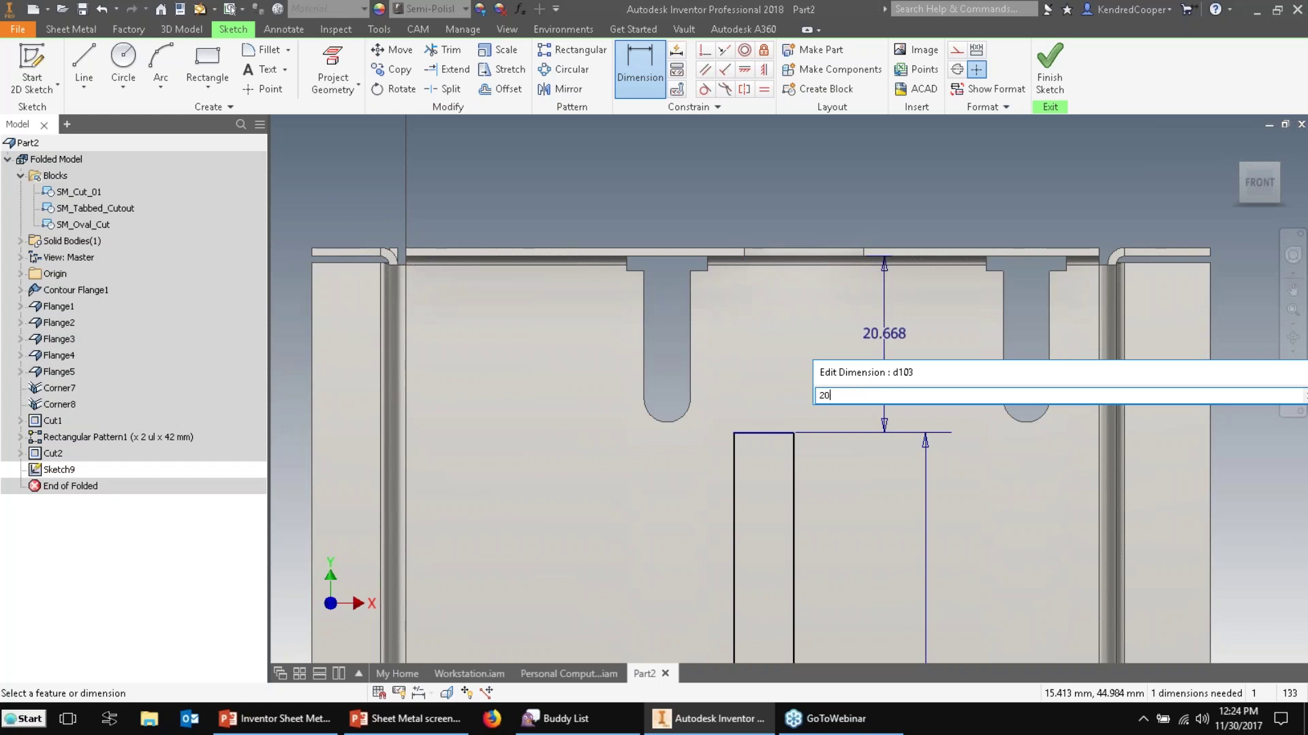
type("20")
key("Return")
scroll(907, 332, "down", 3)
scroll(921, 206, "up", 3)
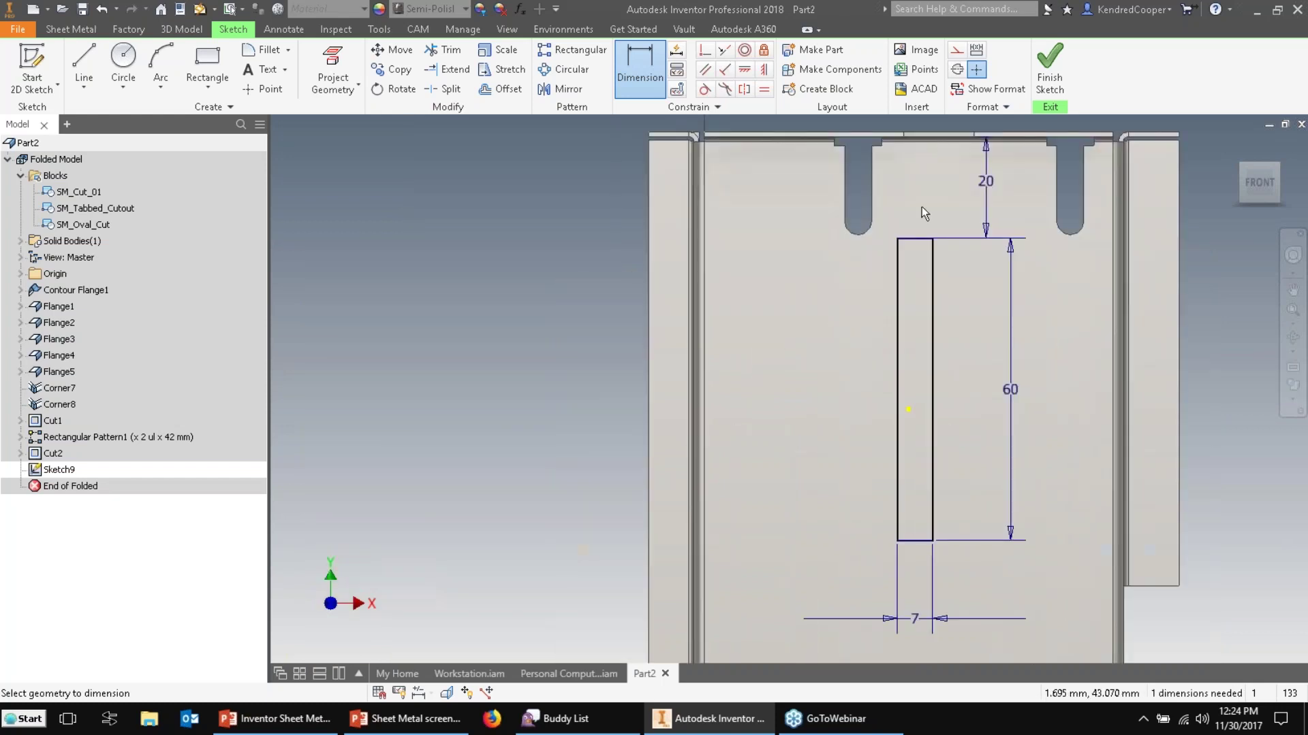
Dimension the rectangle's left side 40 mm from the front wall's left edge, and end dimensioning.
left_click(898, 280)
scroll(739, 170, "up", 5)
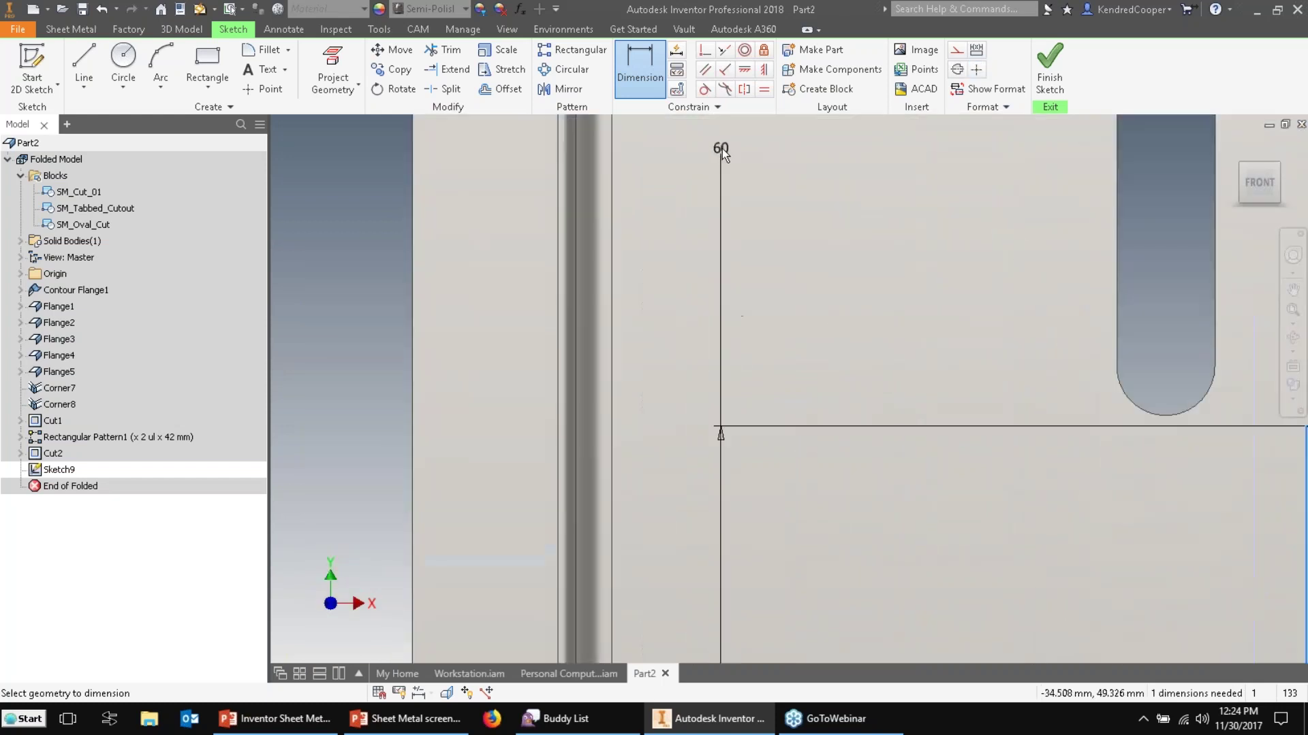
left_click(621, 260)
scroll(750, 273, "down", 3)
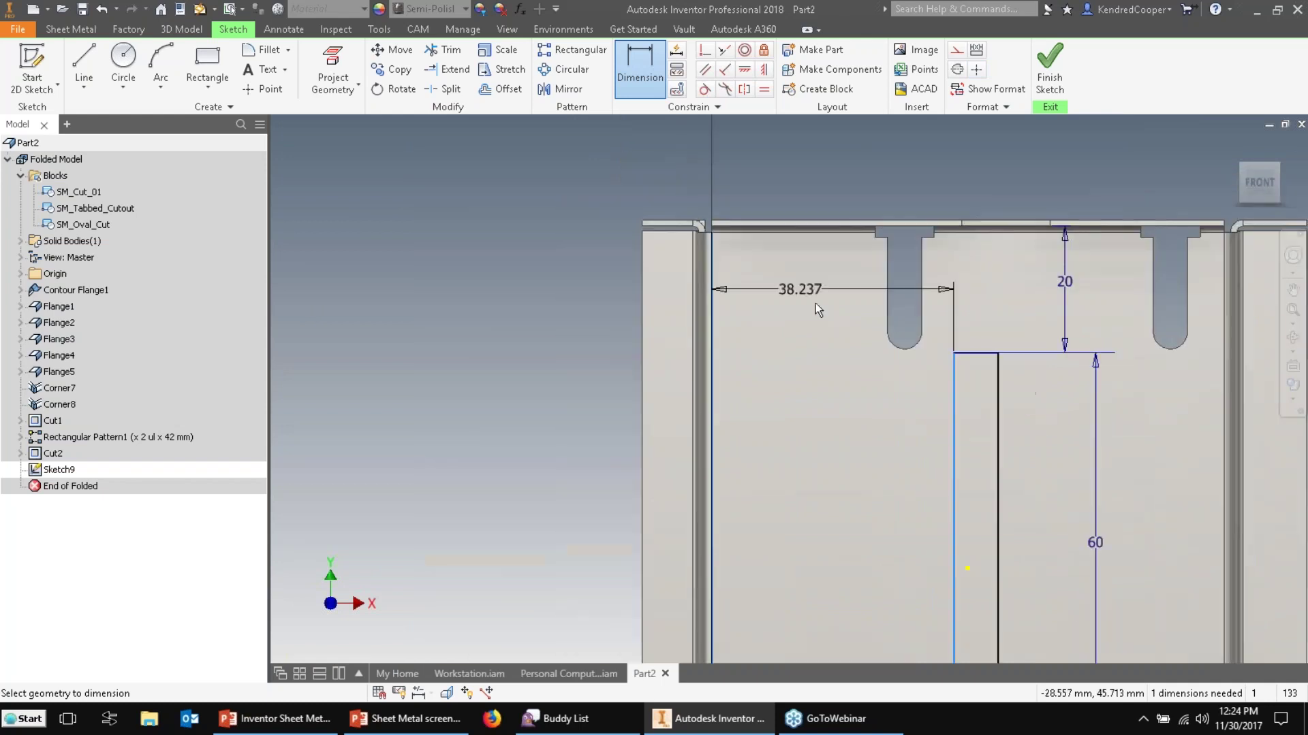
left_click(822, 574)
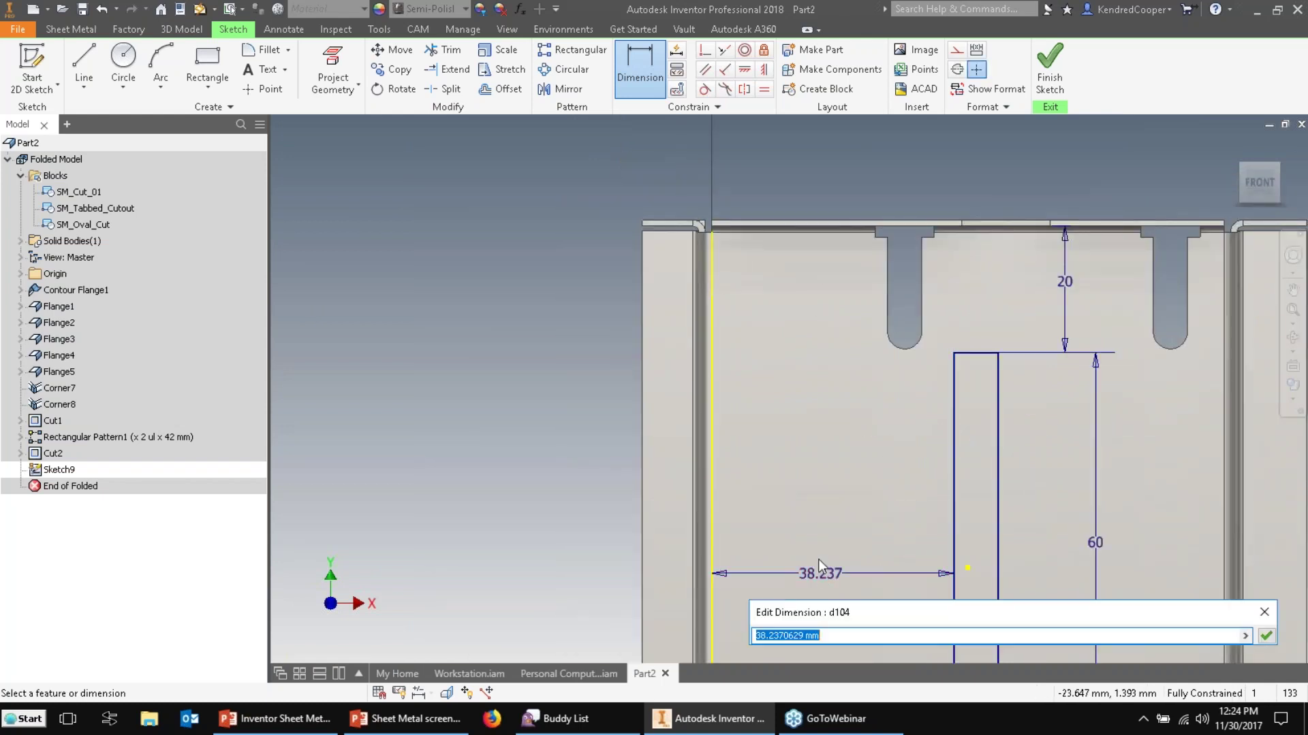
type("40")
key("Return")
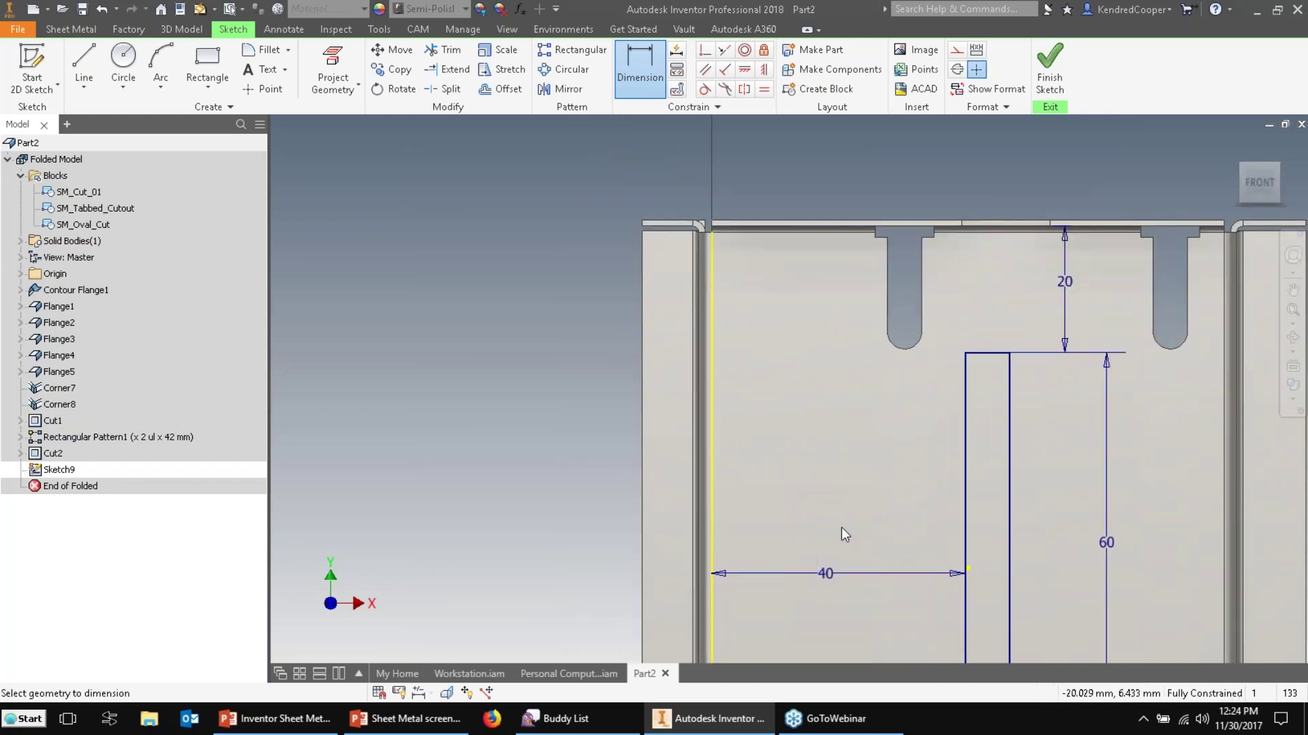
scroll(841, 530, "down", 3)
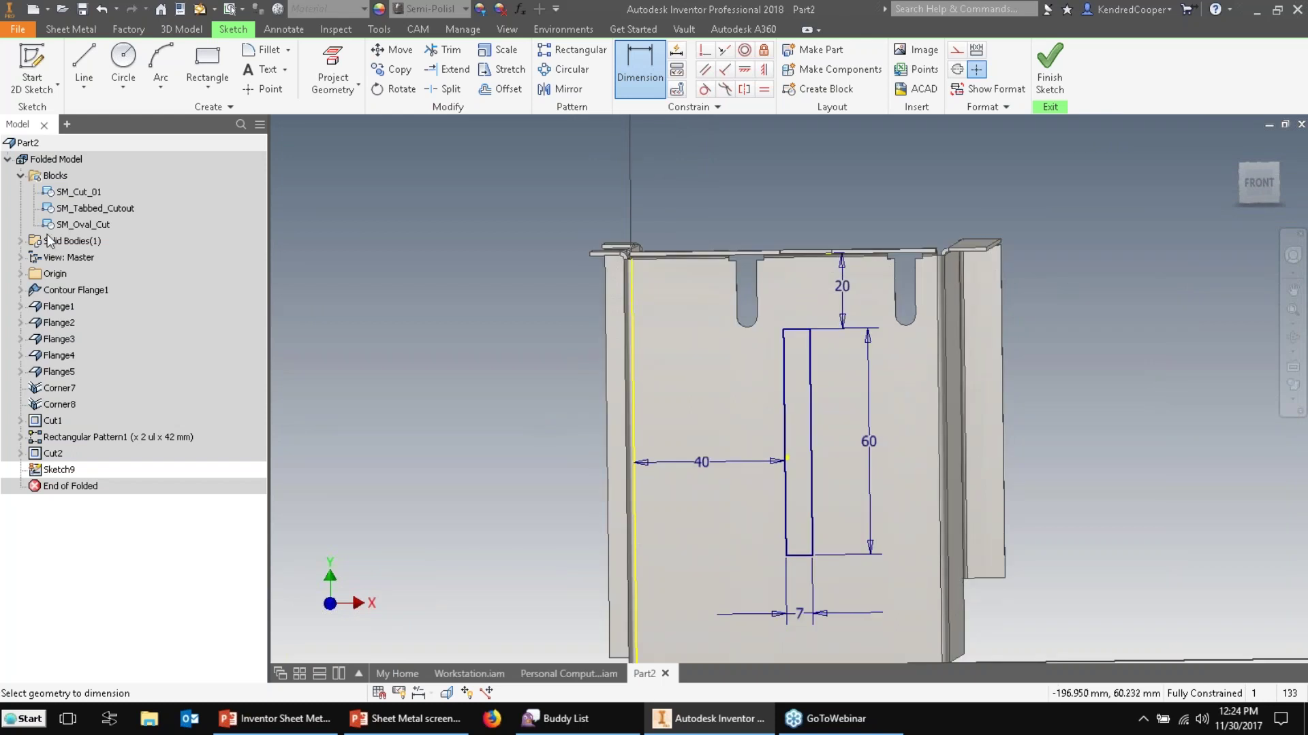
right_click(409, 219)
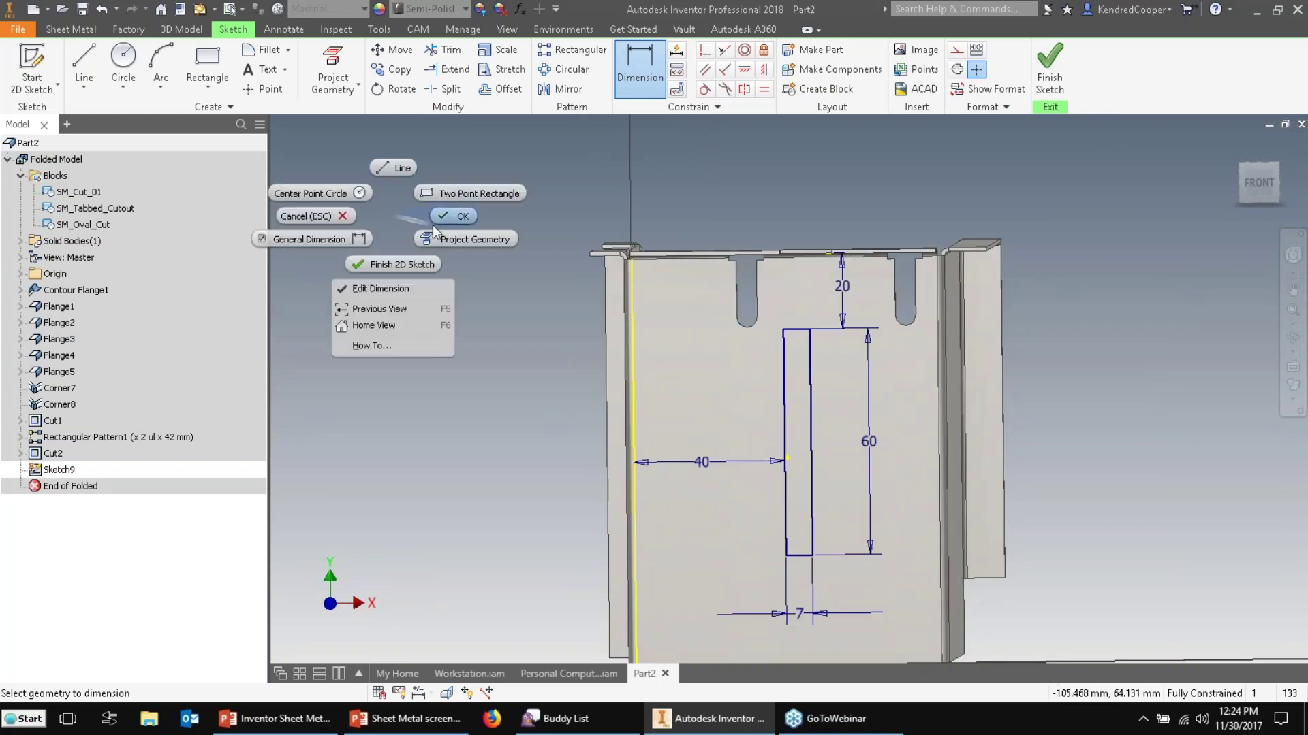
left_click(400, 167)
Place two SM_Tabbed_Cutout blocks one above the other, between the rectangle and the front wall's left edge.
right_click(106, 210)
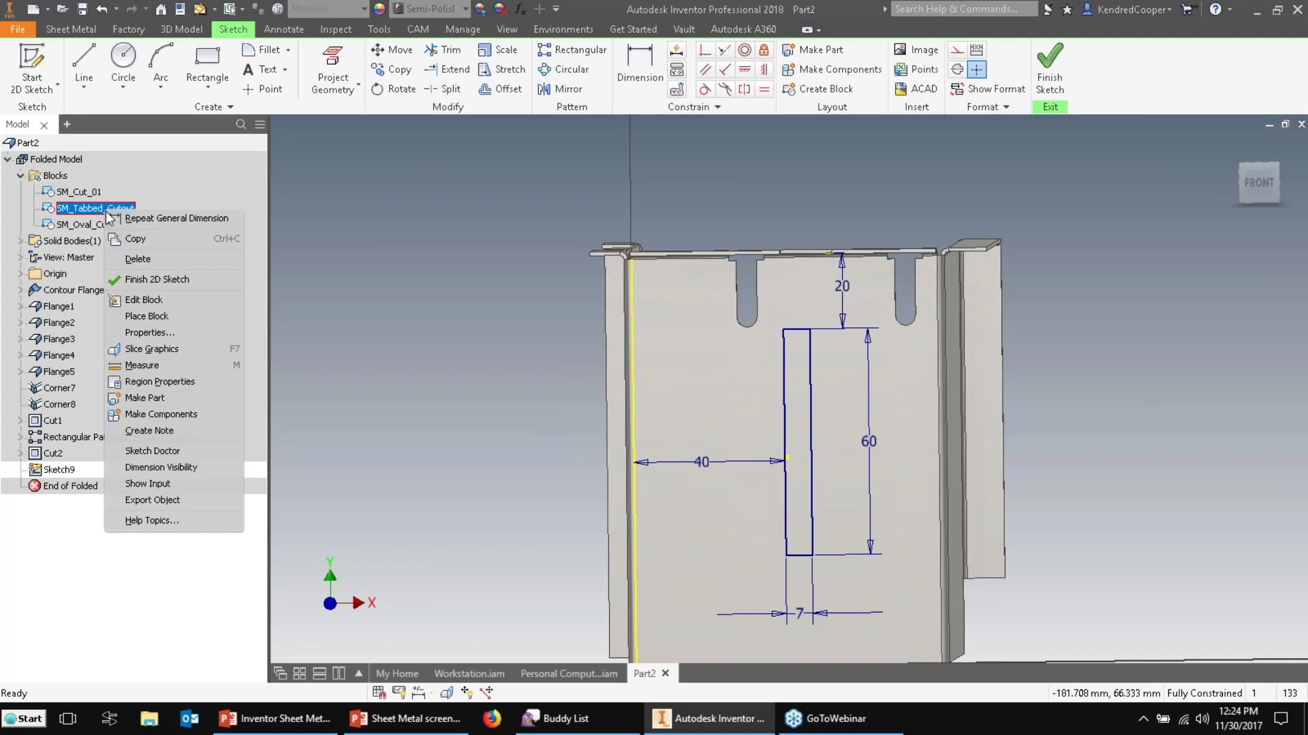
left_click(198, 317)
left_click(676, 368)
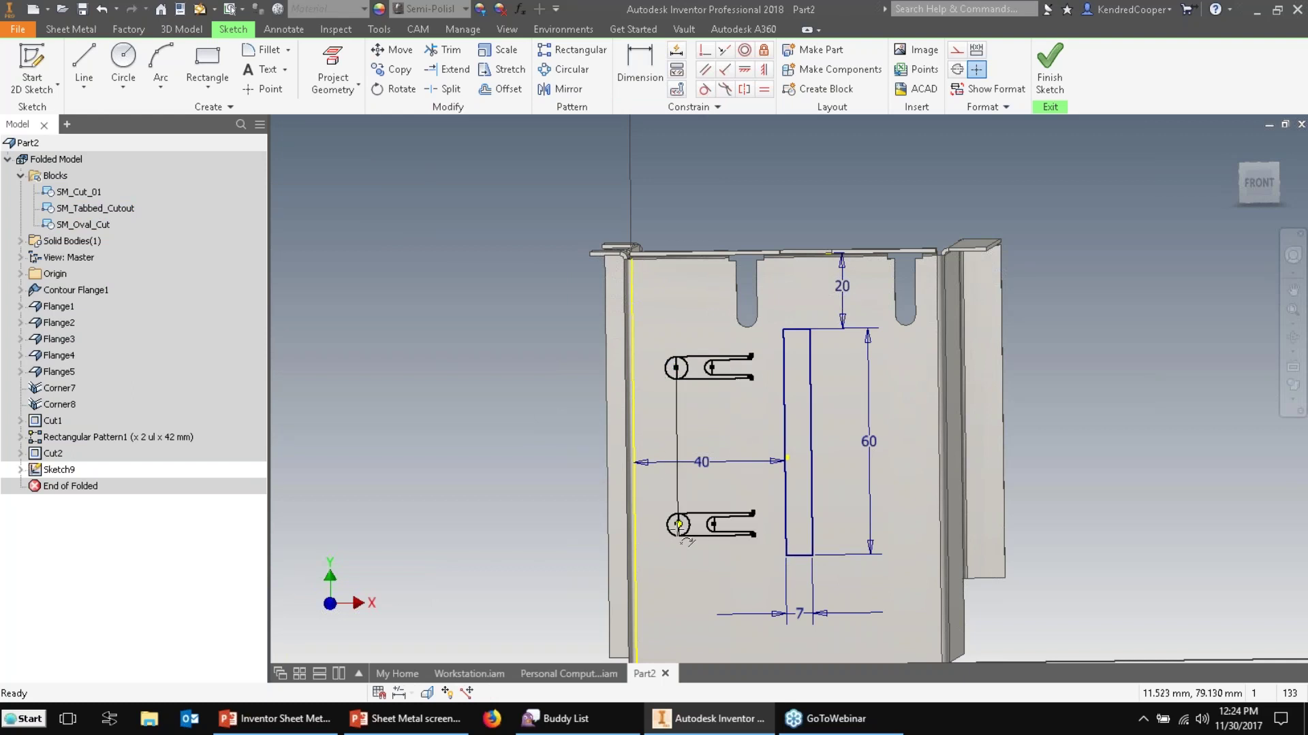
left_click(678, 534)
right_click(508, 387)
key("Escape")
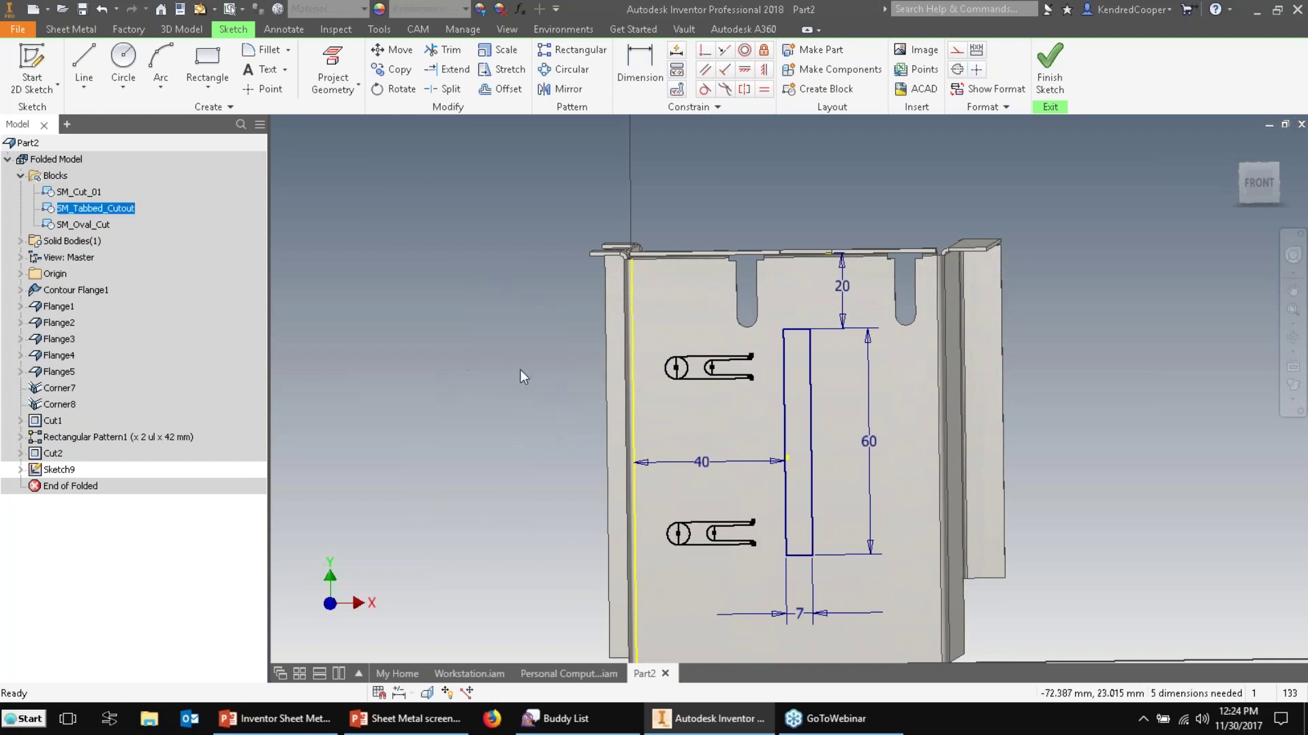
Rotate the upper tabbed cutout block about its large circle's centre so its open end points upward, removing the existing constraints.
left_click(400, 90)
left_click(705, 368)
right_click(696, 324)
left_click(760, 322)
left_click(693, 365)
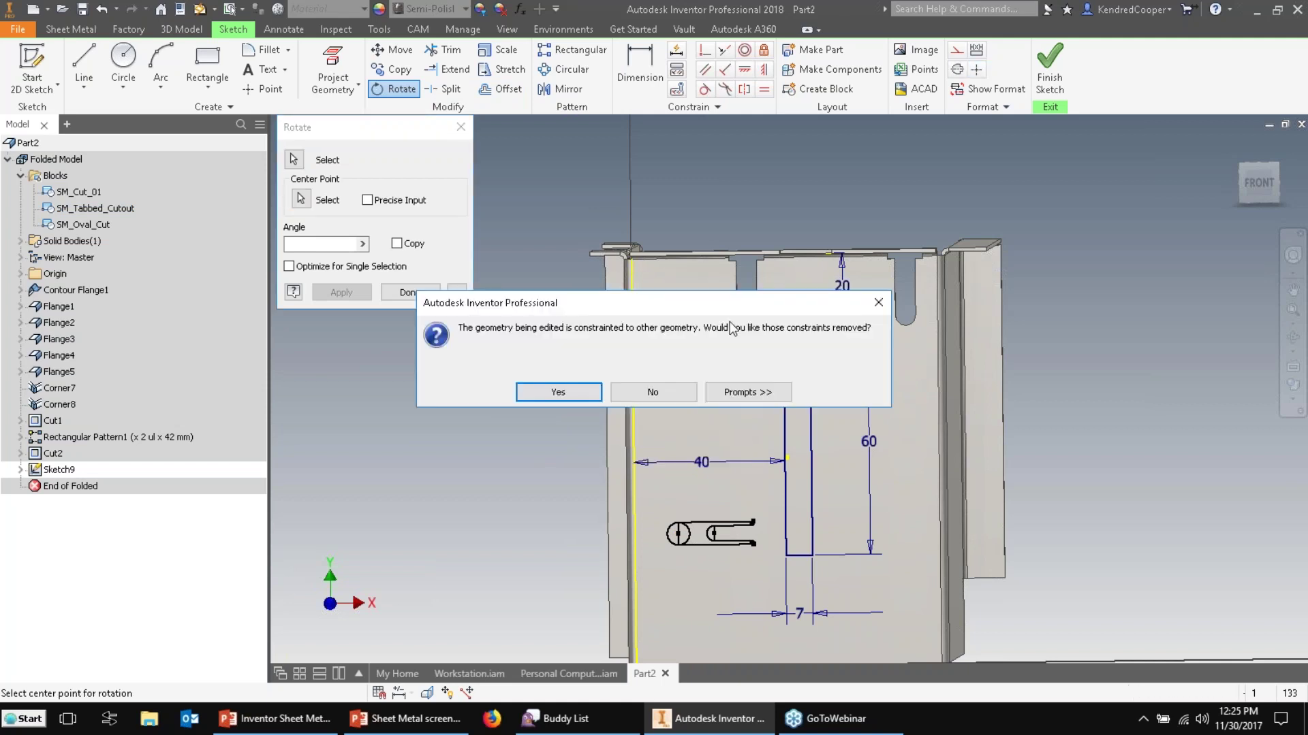
left_click(576, 392)
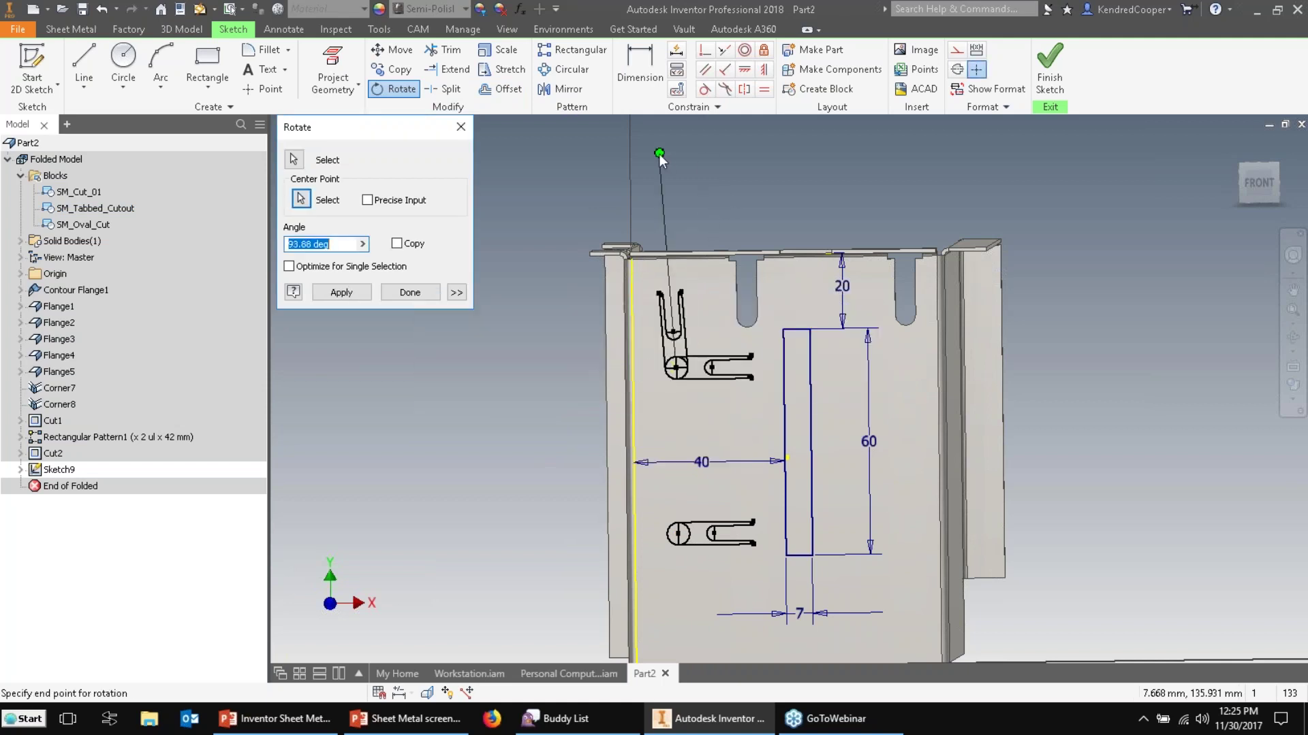
left_click(660, 154)
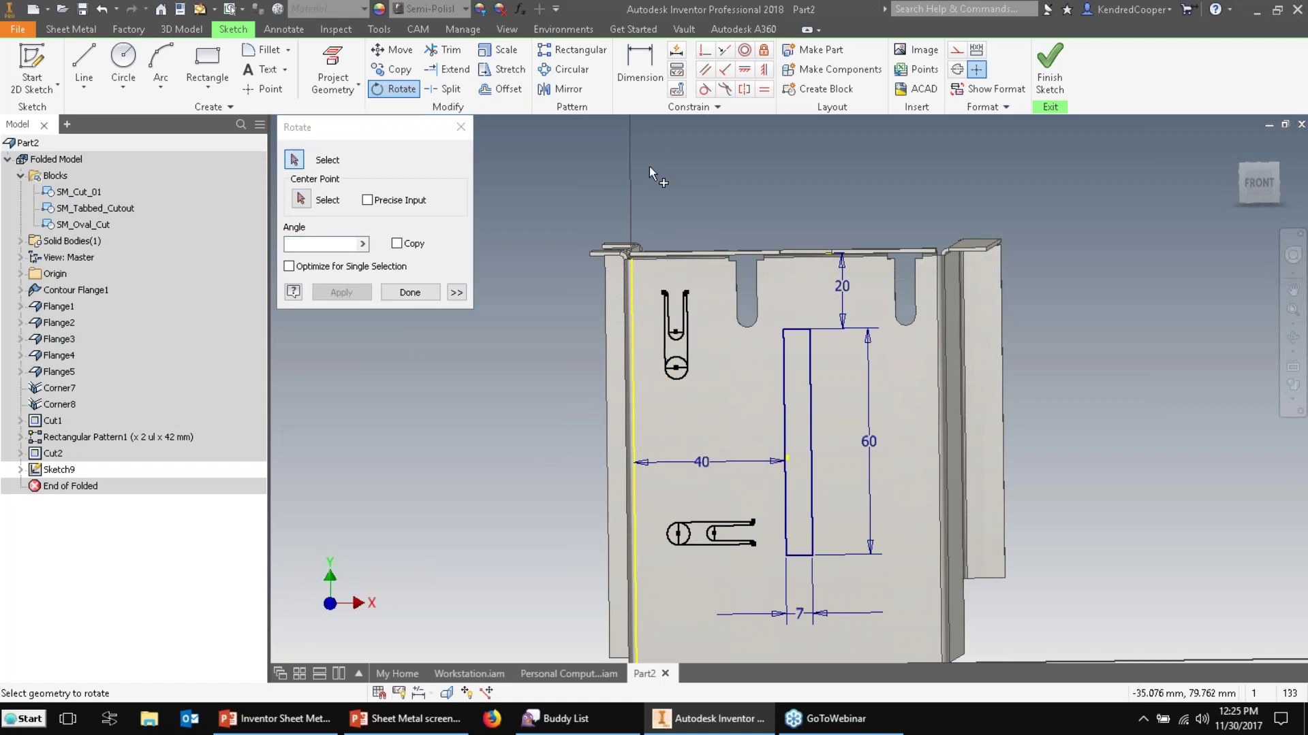
Rotate the lower tabbed cutout block 90° about its large circle's centre so its open end points upward.
left_click(730, 540)
right_click(732, 541)
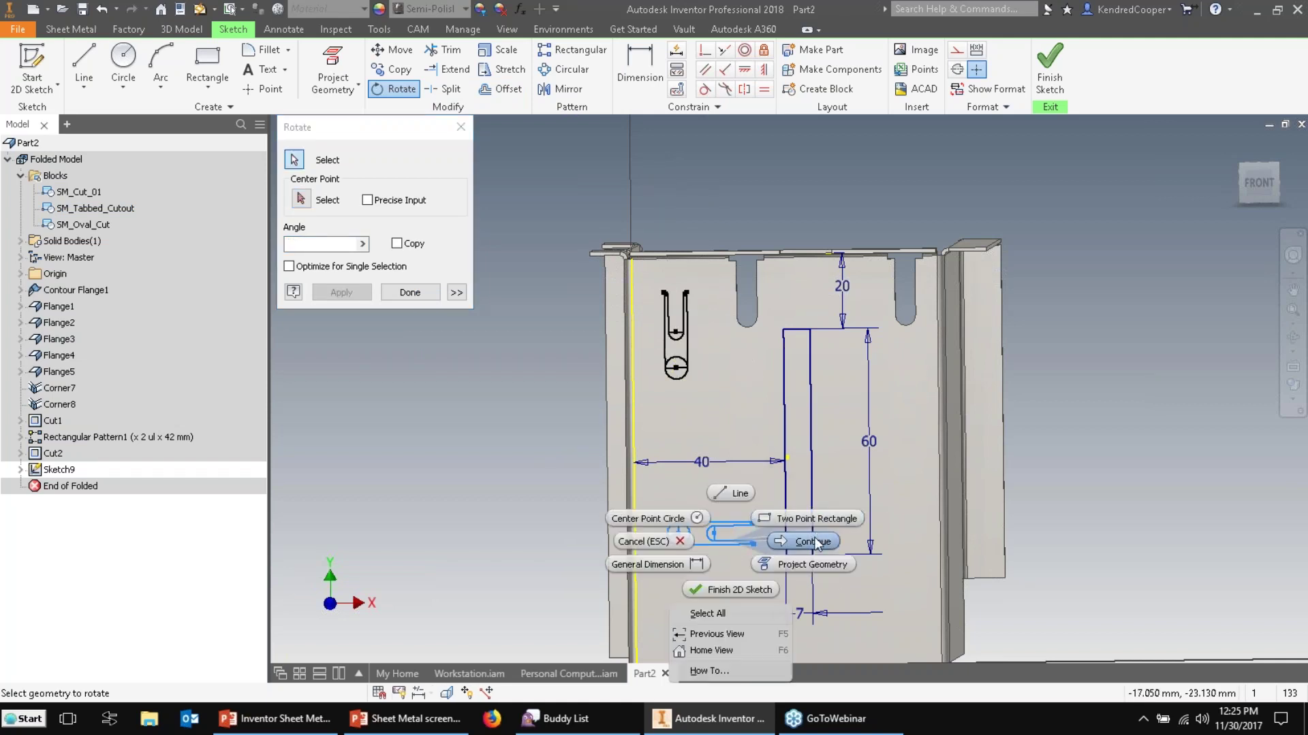
left_click(815, 542)
left_click(677, 534)
type("90")
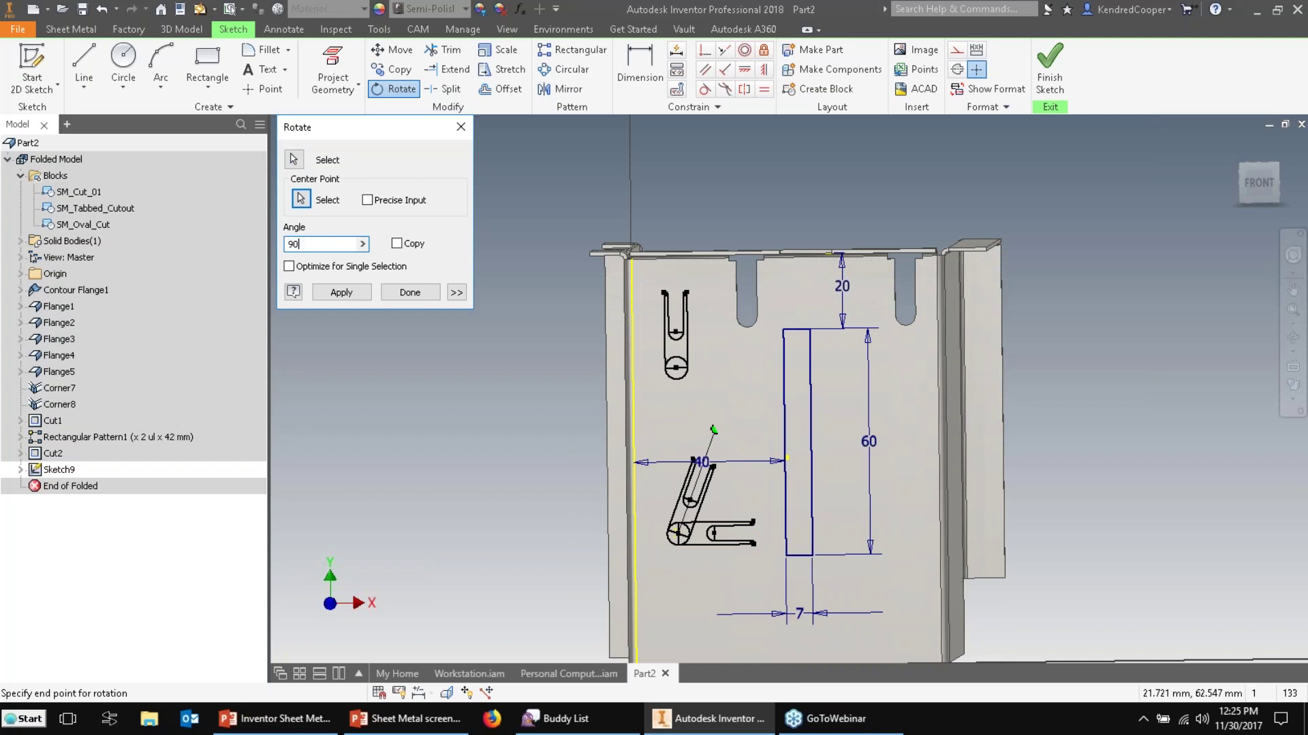
key("Return")
left_click(409, 292)
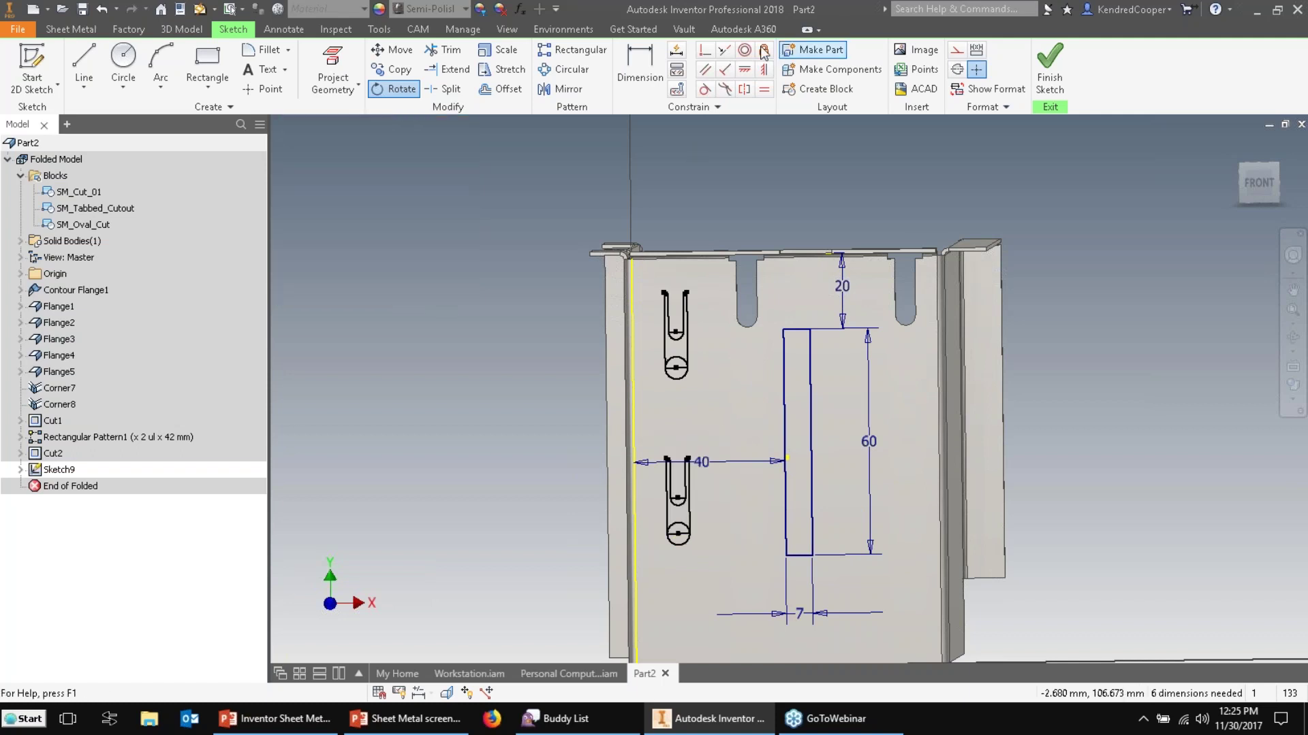
Apply a collinear constraint between the right-hand sides of the upper and lower tabbed cutout blocks.
left_click(724, 49)
left_click(689, 348)
left_click(689, 508)
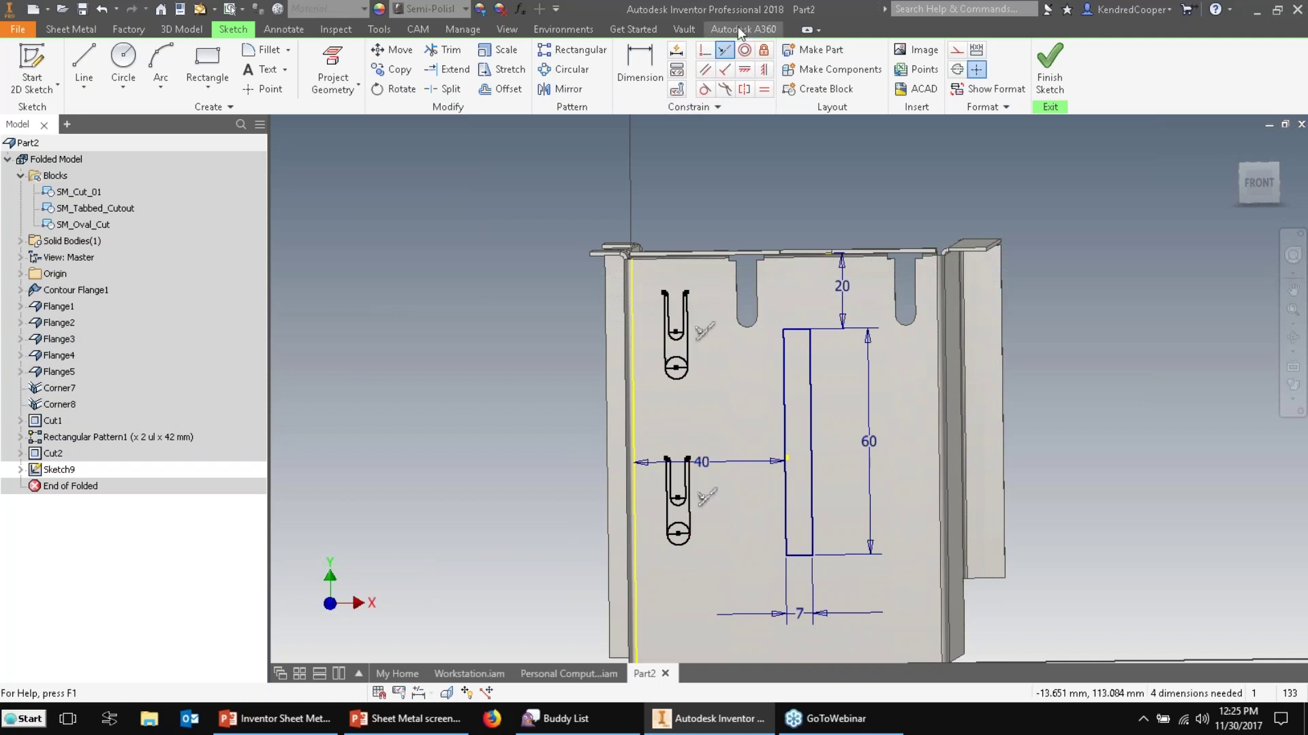
left_click(640, 64)
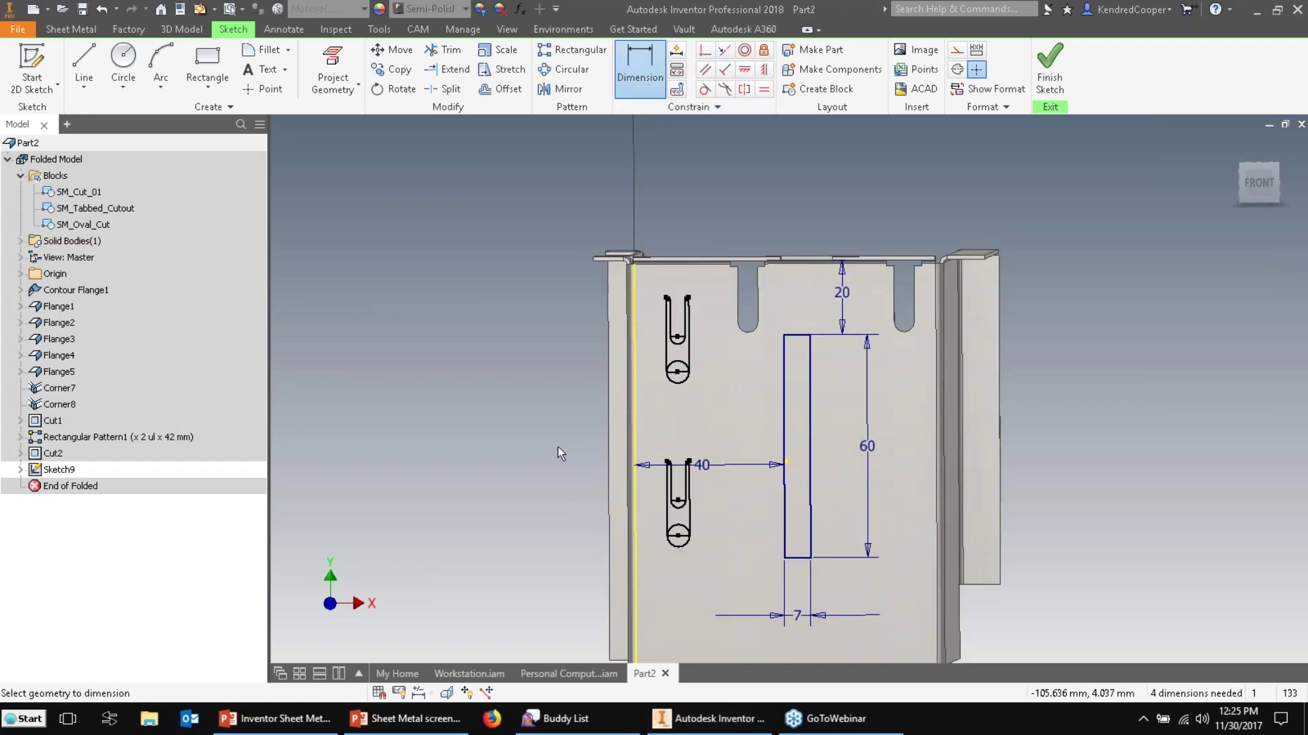
scroll(658, 298, "up", 3)
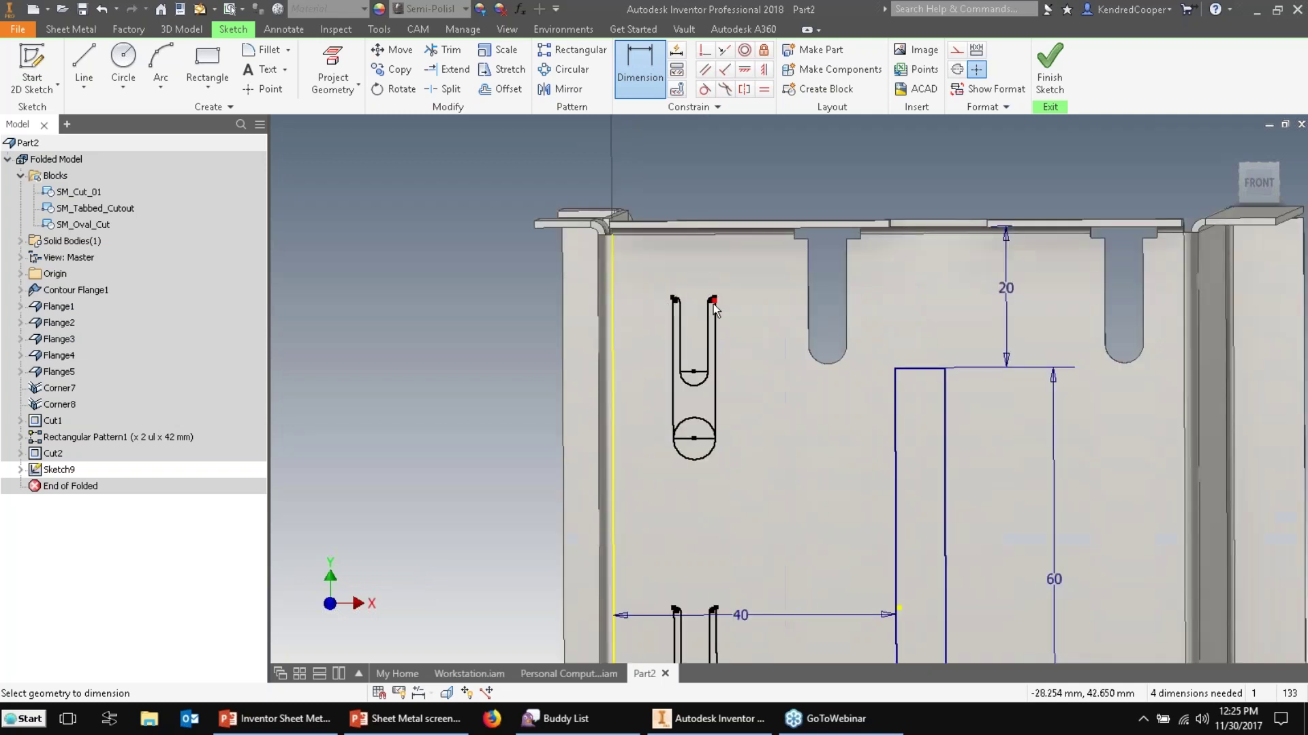
mouse_move(717, 664)
middle_mouse_down()
mouse_move(728, 519)
mouse_move(790, 497)
middle_mouse_up()
scroll(913, 487, "up", 1)
left_click(905, 484)
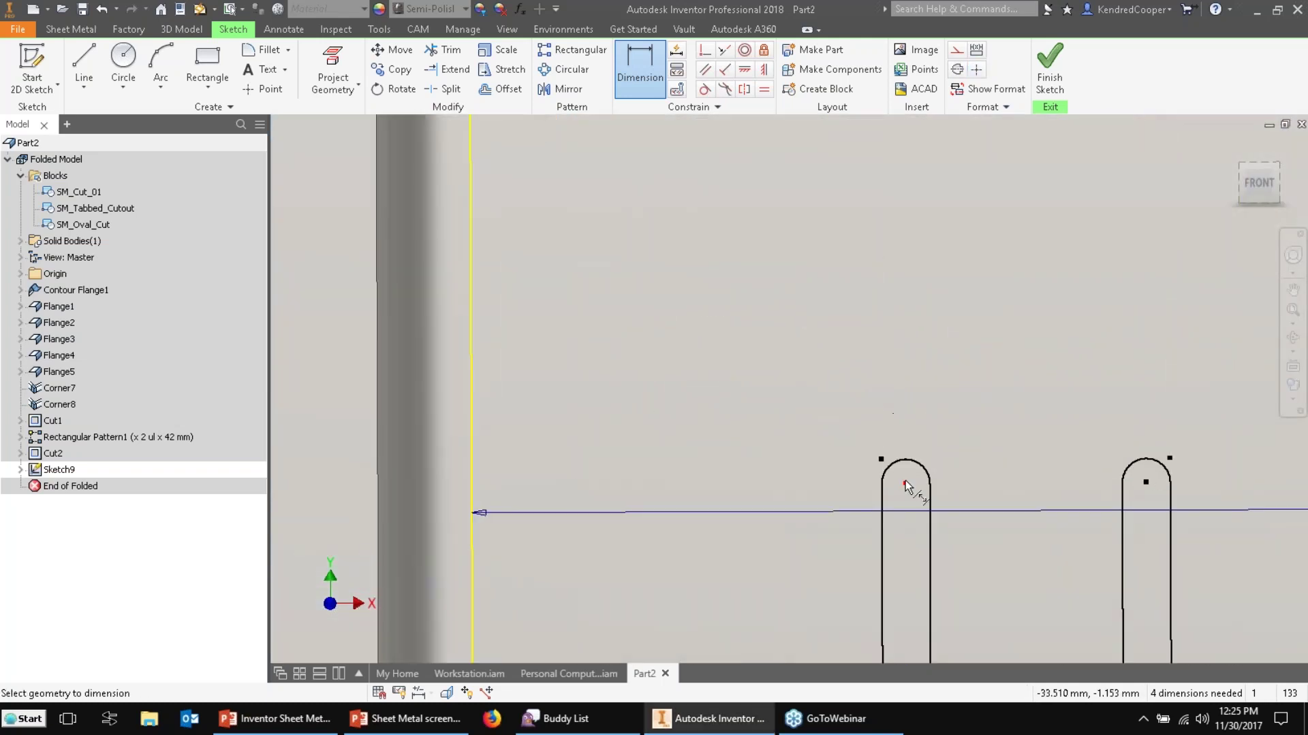
left_click(613, 371)
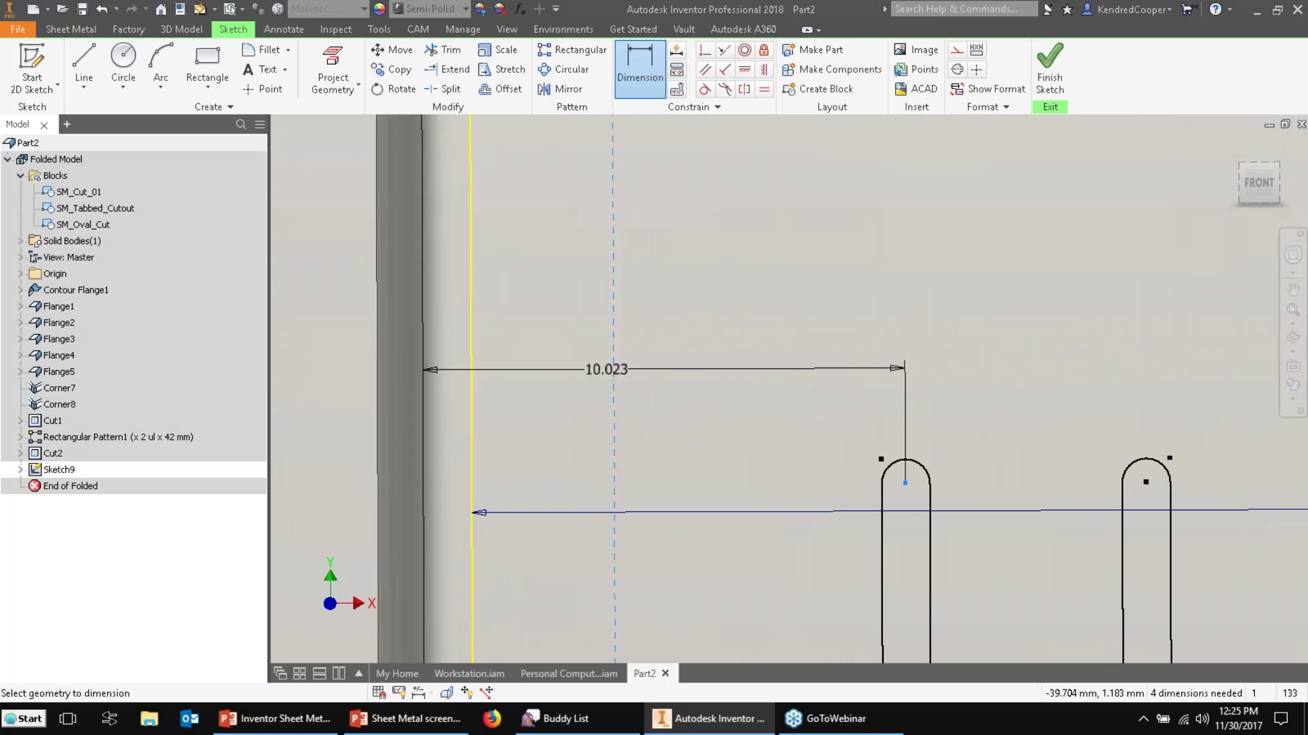
key("Escape")
Dimension the vertical distance from the upper block's large circle centre to the lower block's upper end as 25 mm.
left_click(660, 79)
scroll(893, 496, "down", 2)
left_click(879, 377)
left_click(873, 522)
left_click(738, 446)
type("25")
key("Return")
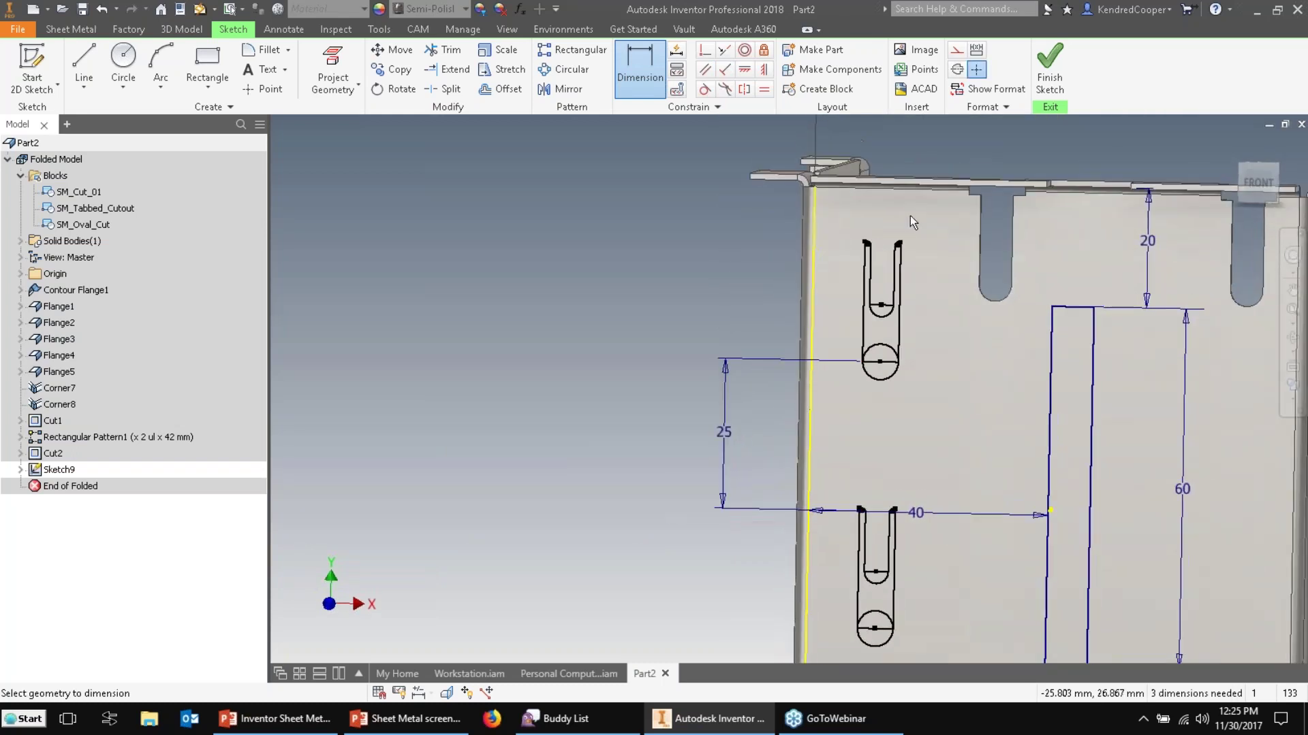
Dimension the upper tabbed cutout block's upper-left arc centre 15 mm below the front wall's top edge.
scroll(910, 215, "up", 3)
left_click(751, 350)
left_click(843, 557)
scroll(787, 406, "down", 2)
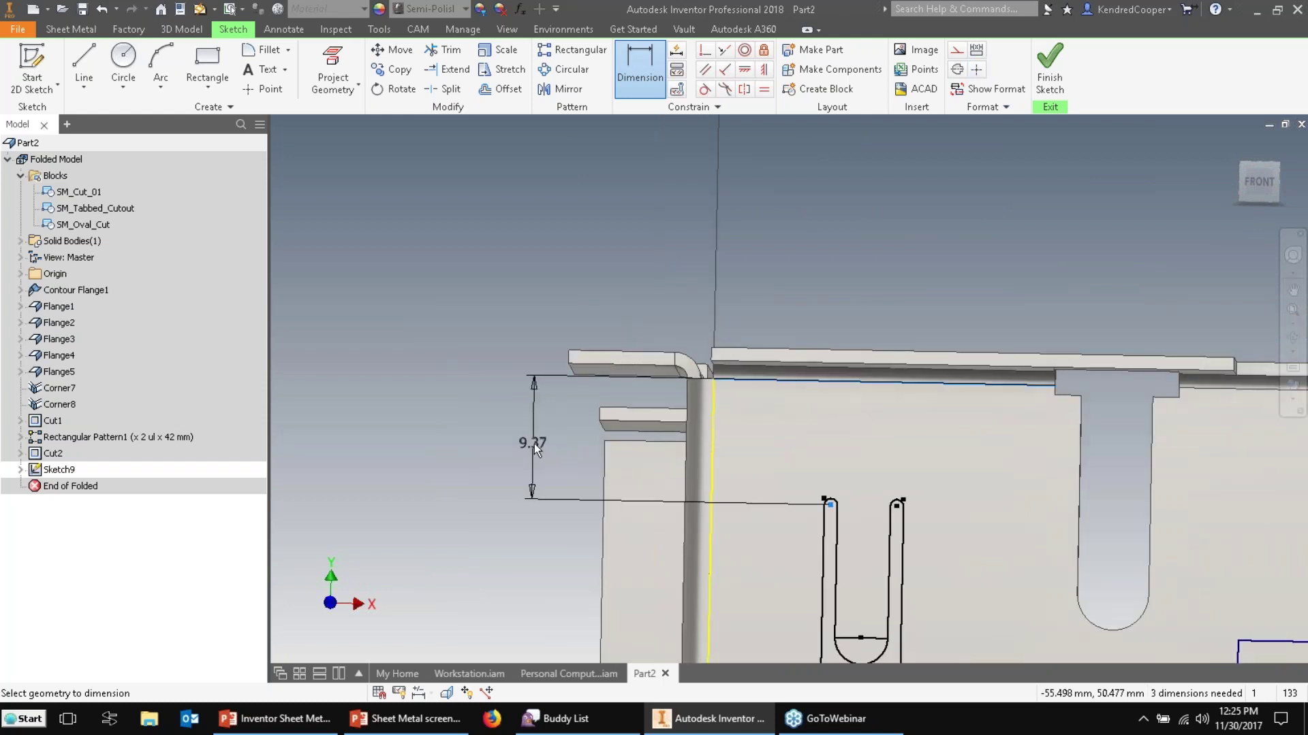
left_click(533, 443)
type("15")
key("Return")
Dimension the lower tabbed cutout block's left side 12 mm from the front wall's left edge, and end dimensioning.
middle_click_drag(673, 403, 757, 128)
scroll(847, 343, "down", 2)
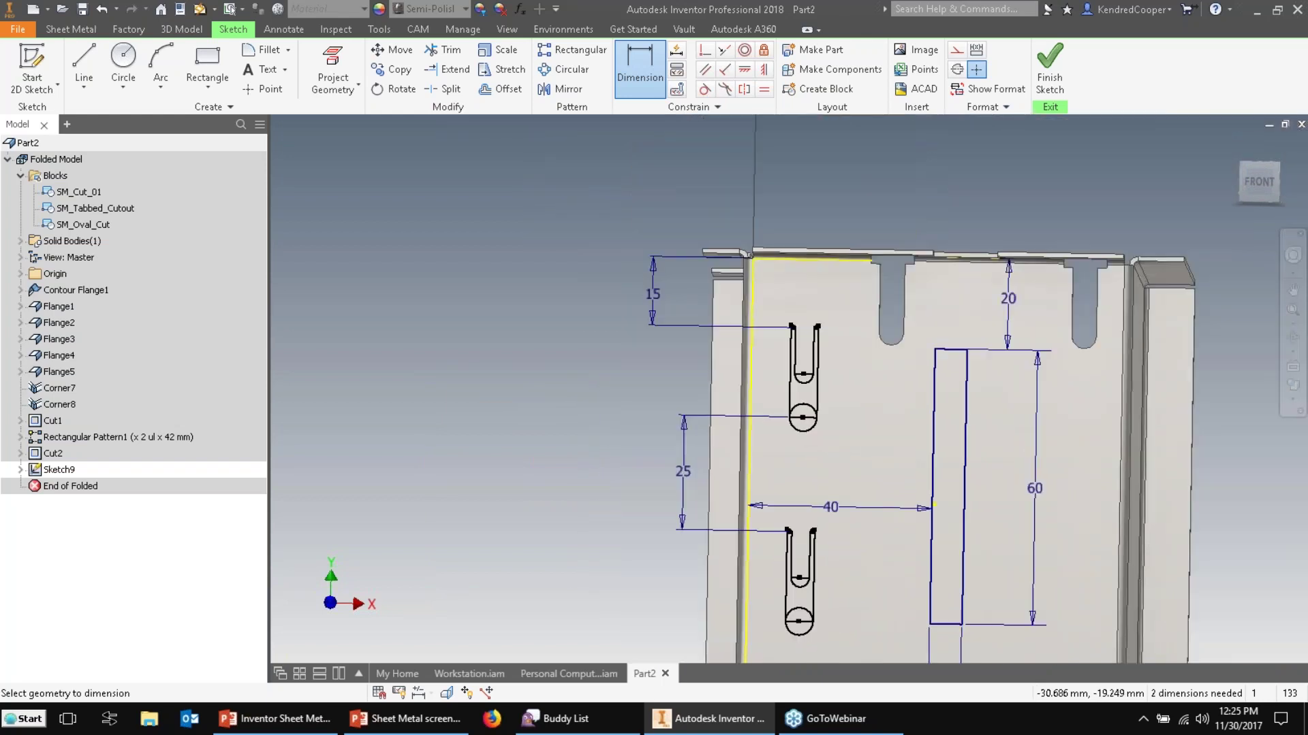
scroll(723, 586, "up", 3)
left_click(724, 586)
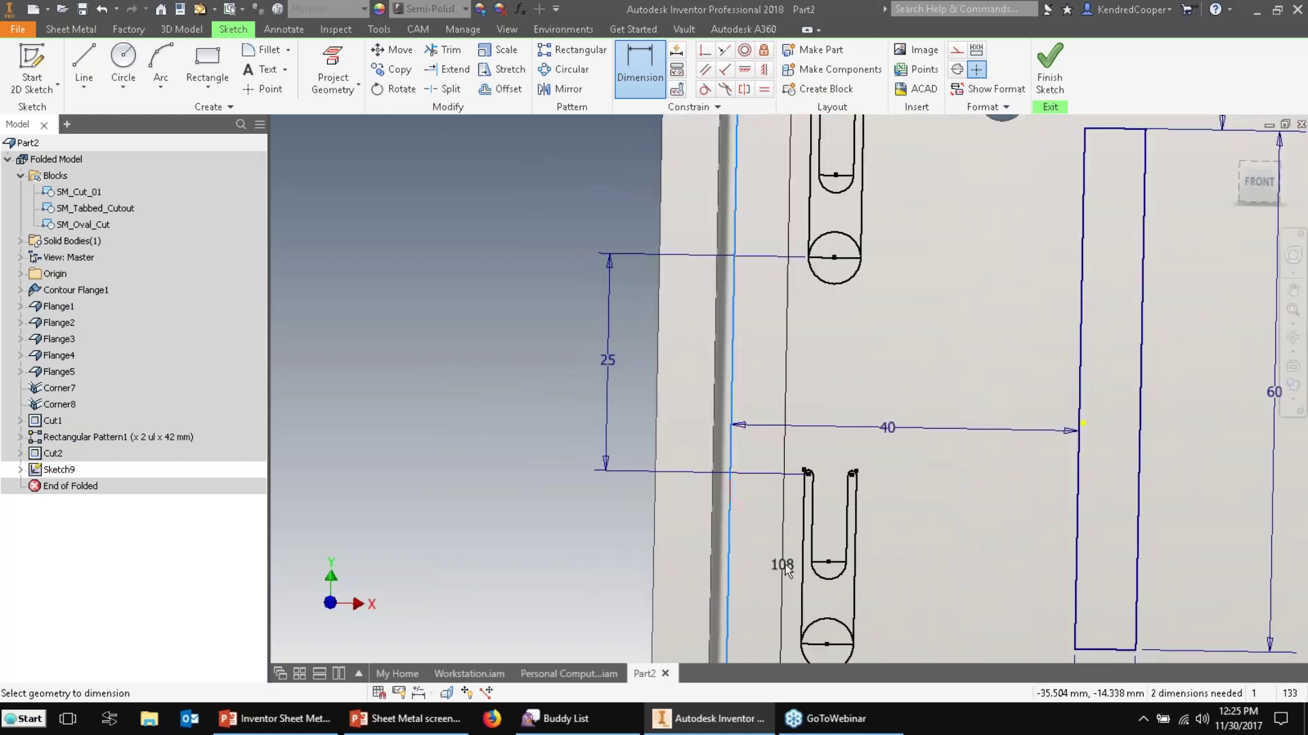
middle_click_drag(784, 563, 794, 462)
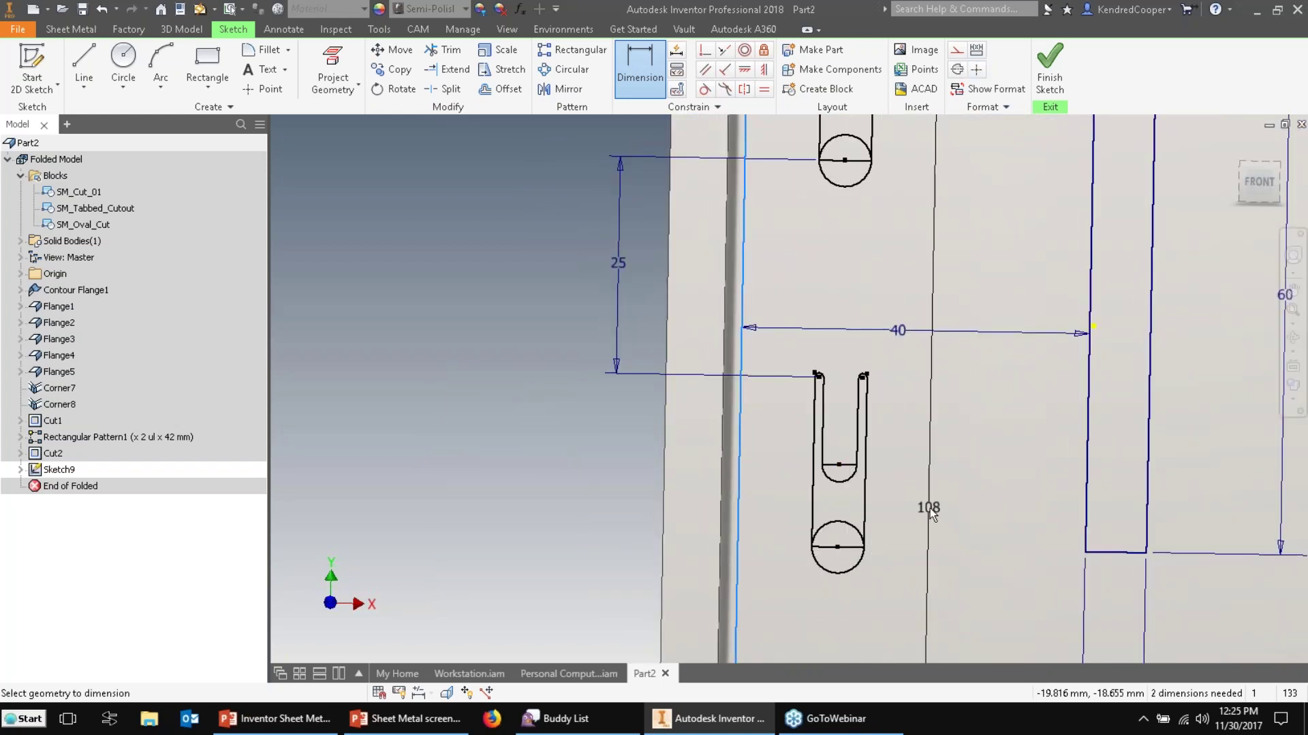
left_click(815, 501)
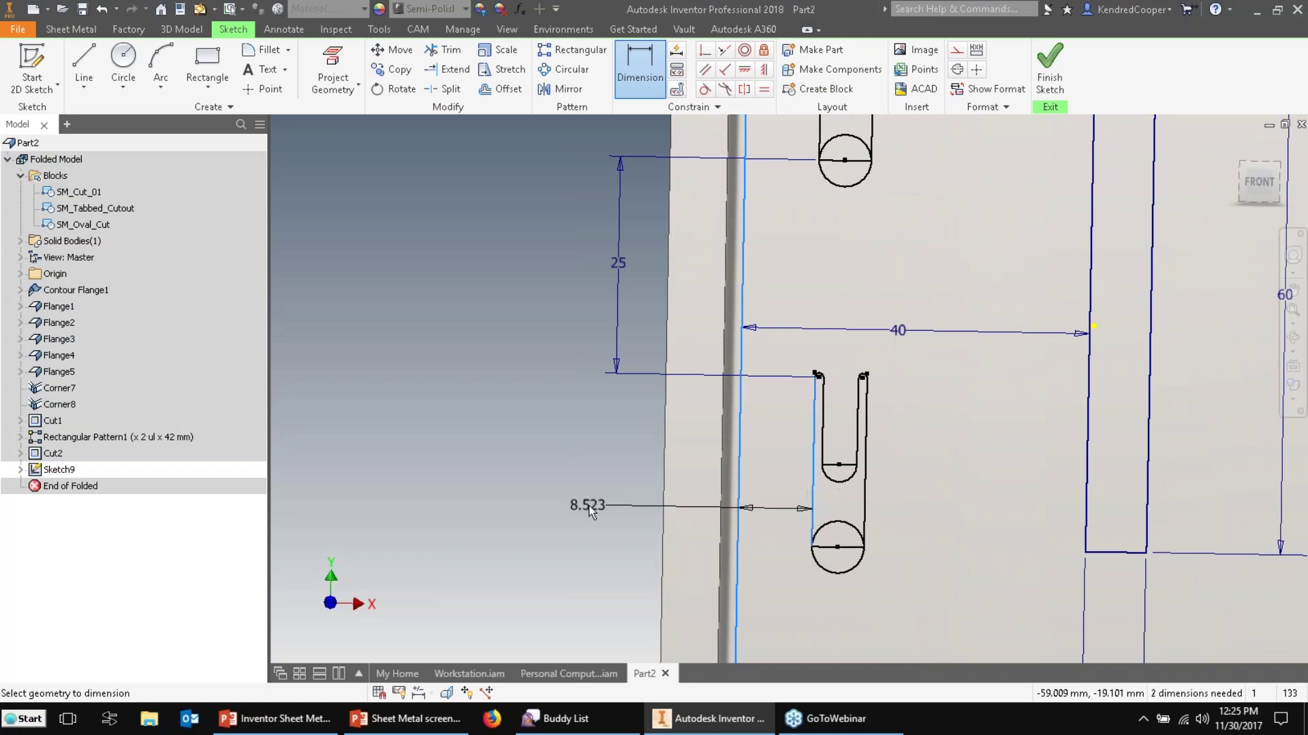
left_click(591, 504)
type("12")
key("Return")
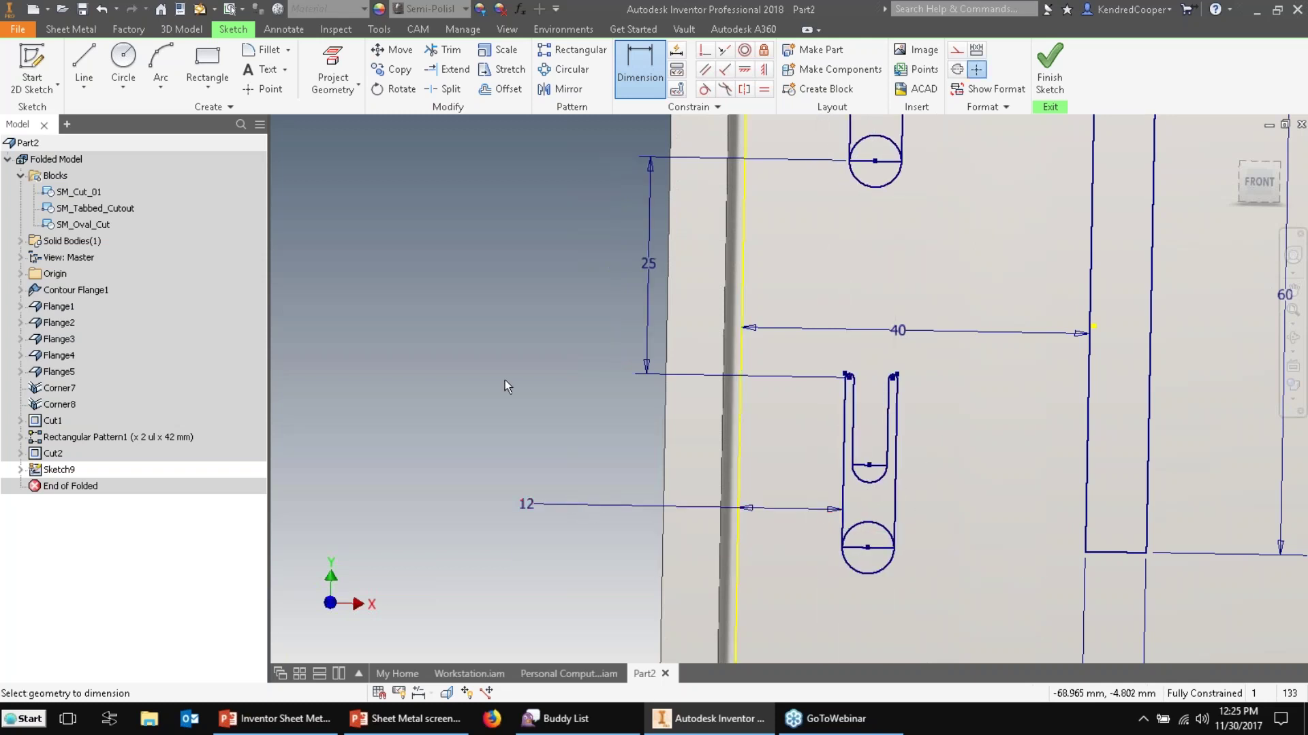
scroll(504, 380, "down", 3)
right_click(487, 373)
key("Escape")
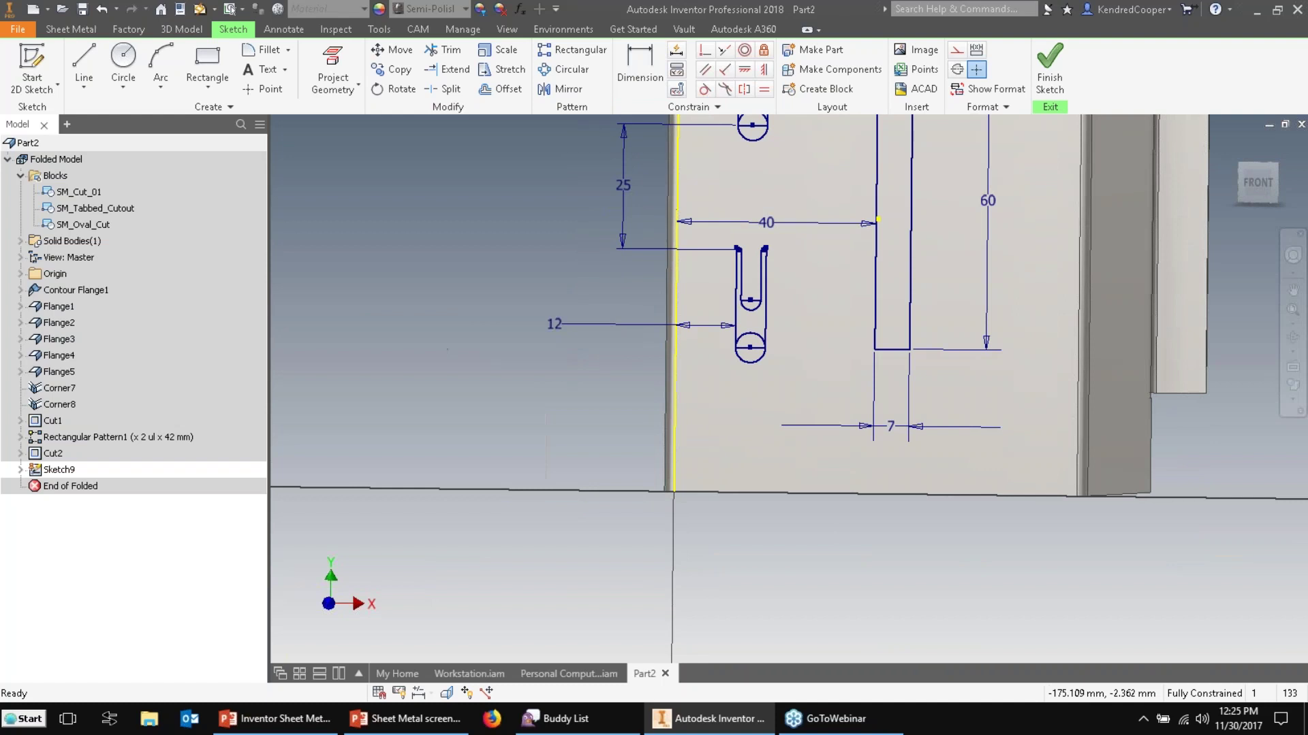
Place one SM_Oval_Cut block on the front wall below the lower tabbed cutout block.
right_click(65, 224)
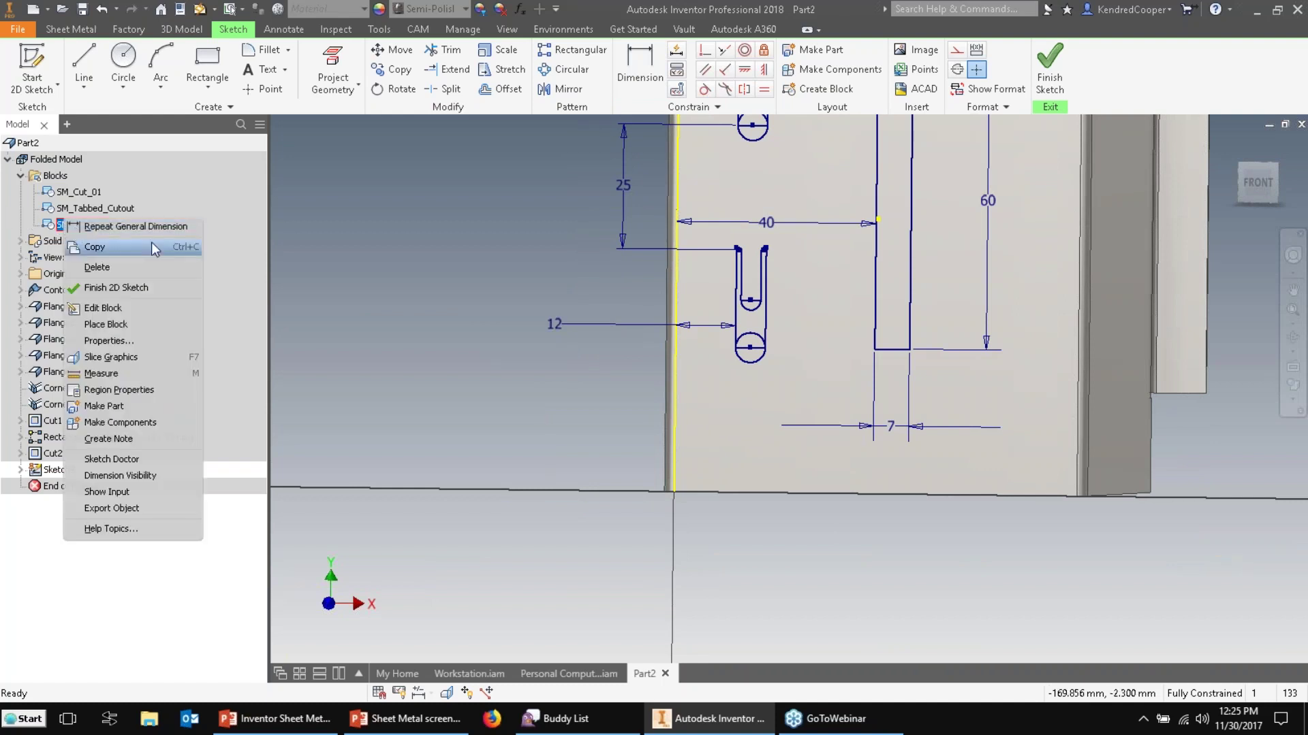
left_click(129, 325)
left_click(755, 443)
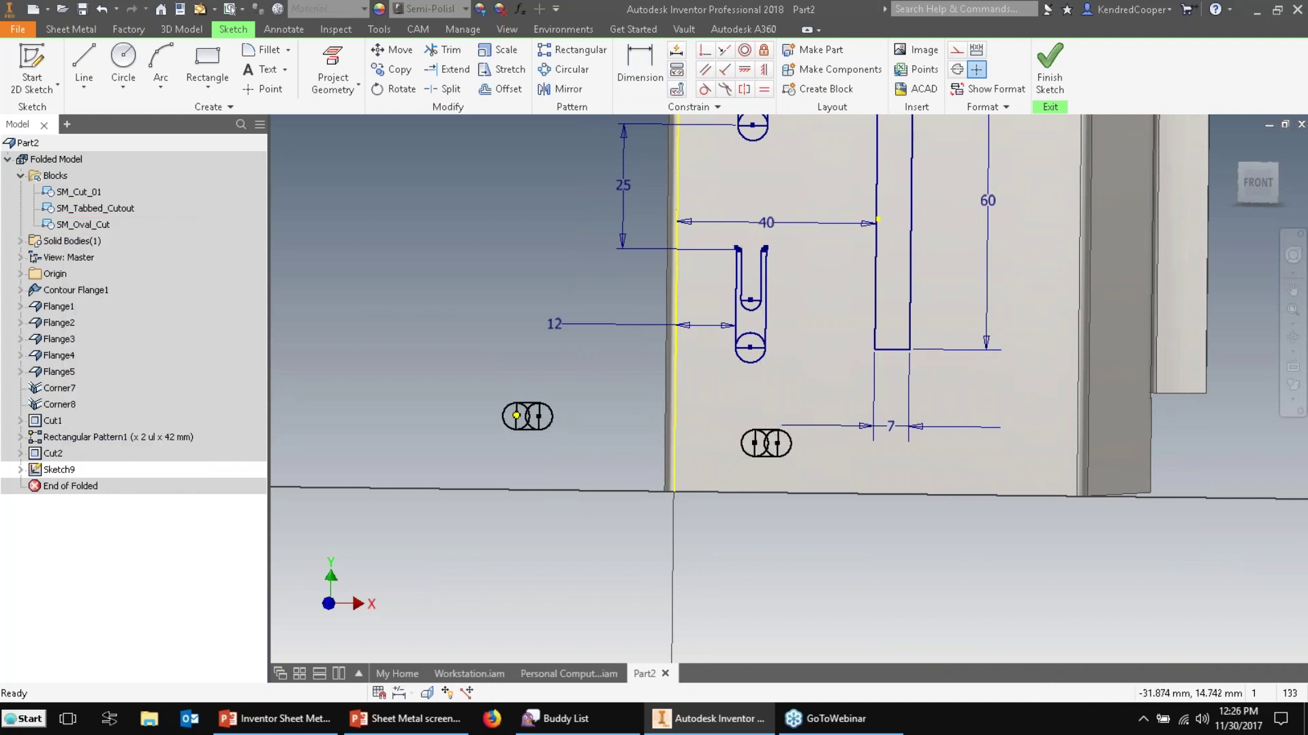
Rotate the oval cut block 90° about its left circle's centre so it stands vertically.
left_click(394, 88)
left_click(755, 447)
right_click(755, 447)
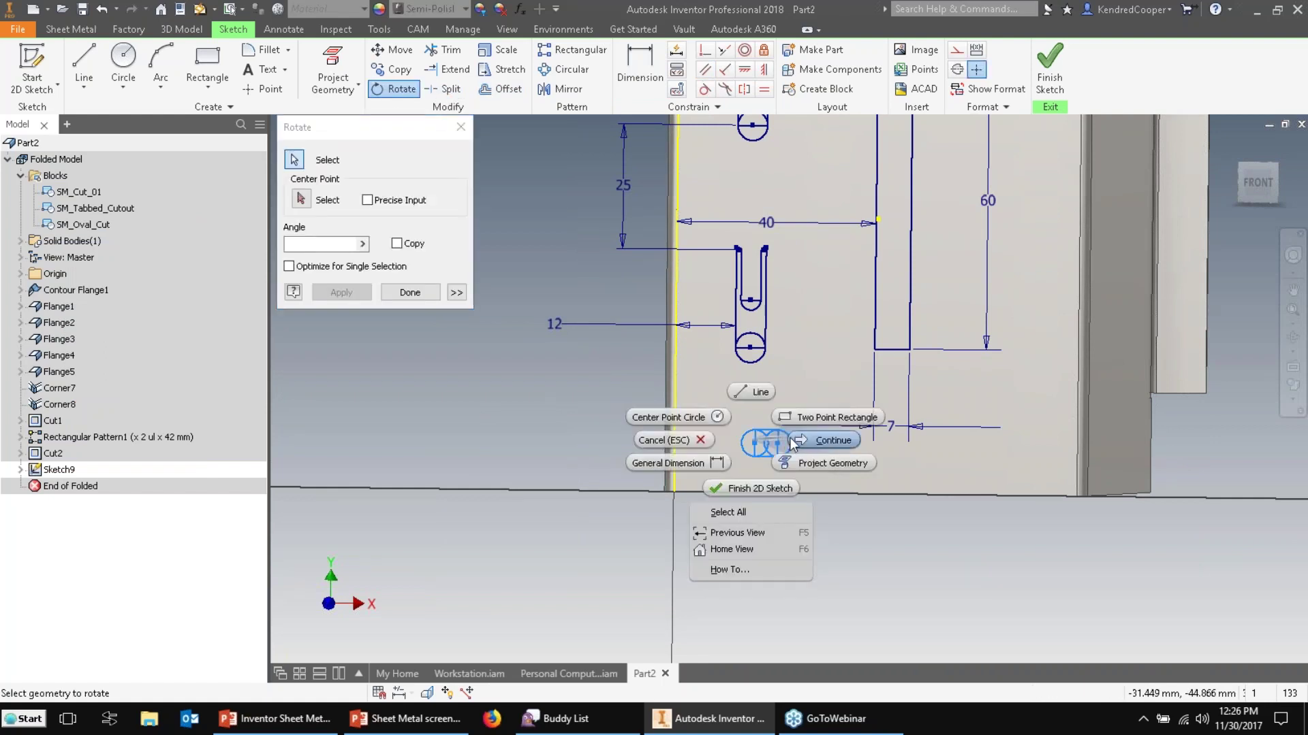
left_click(766, 440)
left_click(754, 442)
type("90")
key("Return")
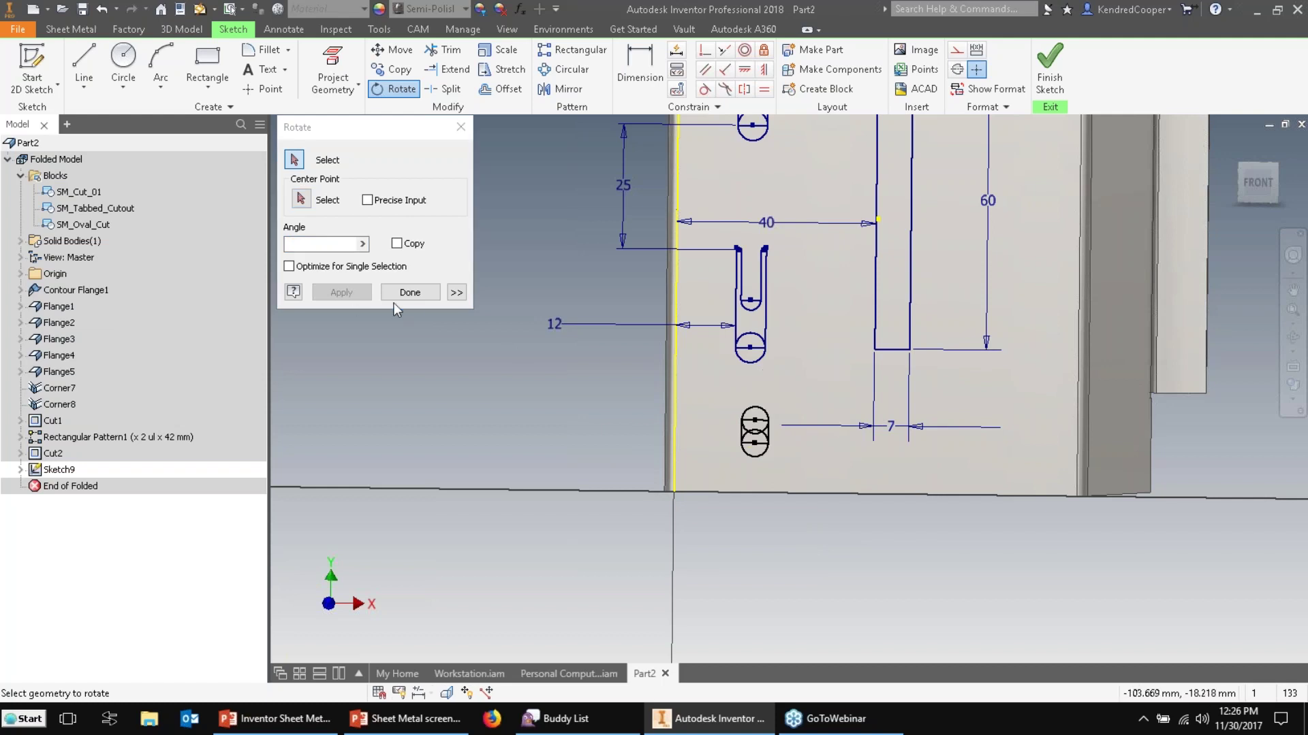
left_click(415, 293)
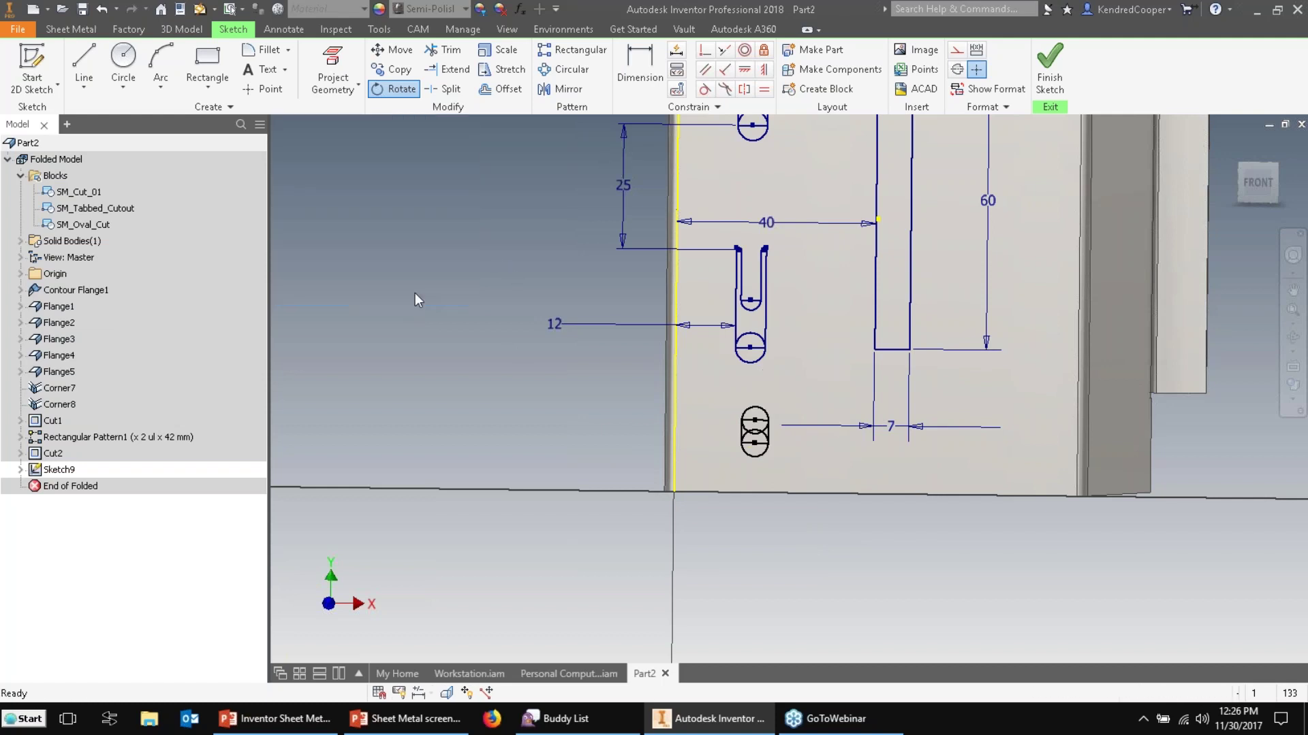
Start a dimension from the oval cut block's lower circle centre to the front wall's left edge.
key("d")
scroll(761, 447, "up", 5)
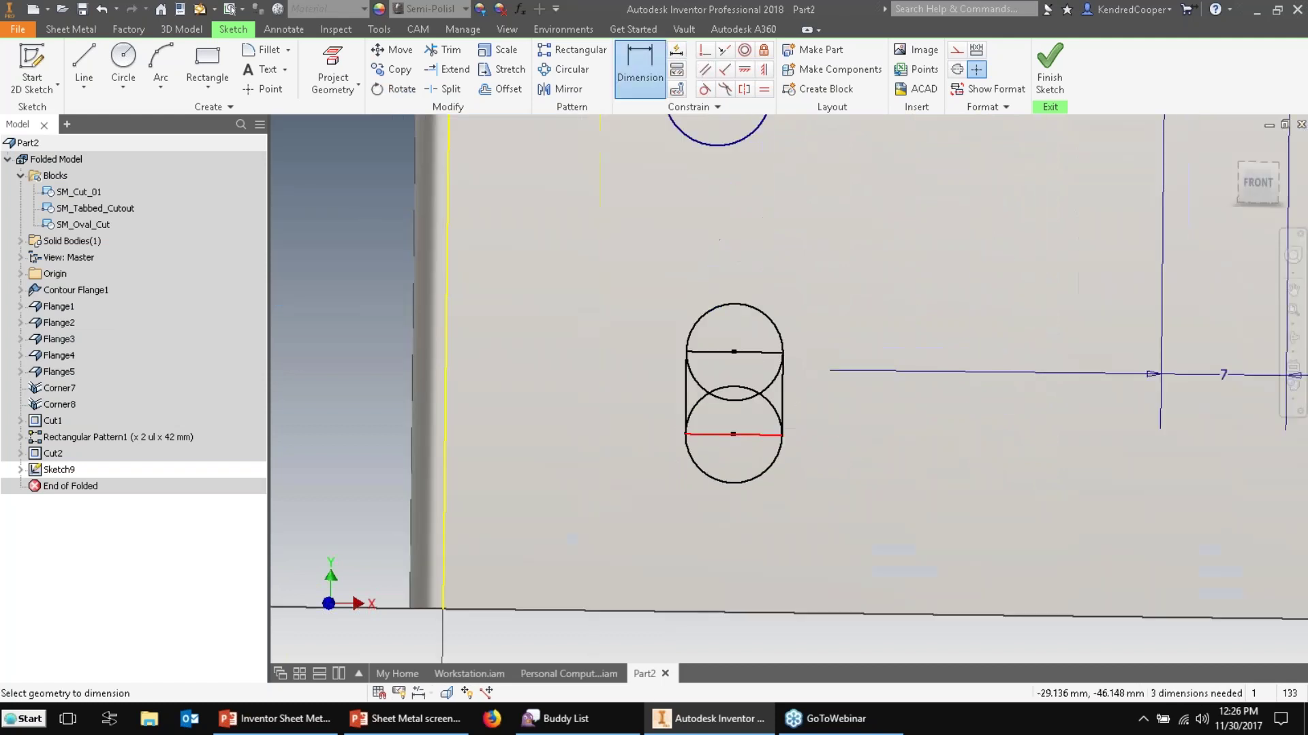
left_click(734, 434)
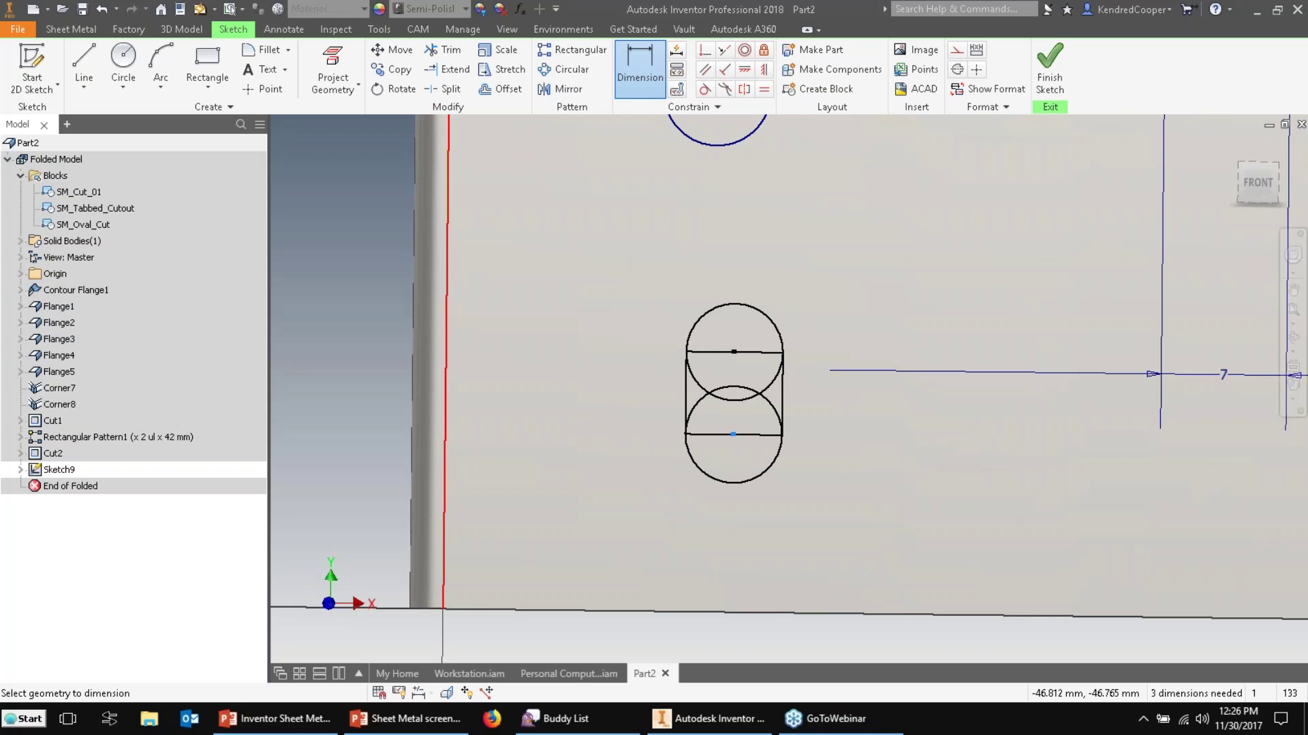
Dimension the oval cutout block's lower centre point 30.5 mm from the face's left vertical edge.
left_click(447, 460)
left_click(349, 435)
type("5")
key("Return")
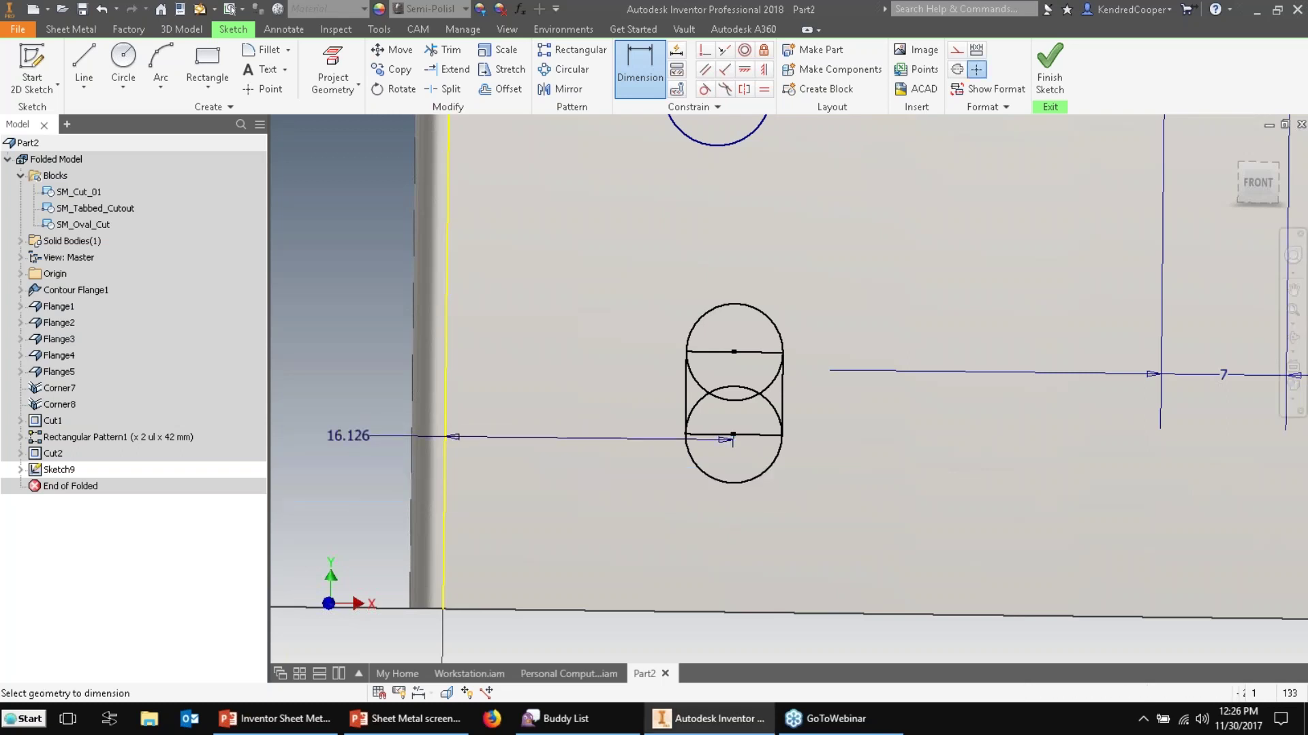
middle_click_drag(878, 499, 858, 444)
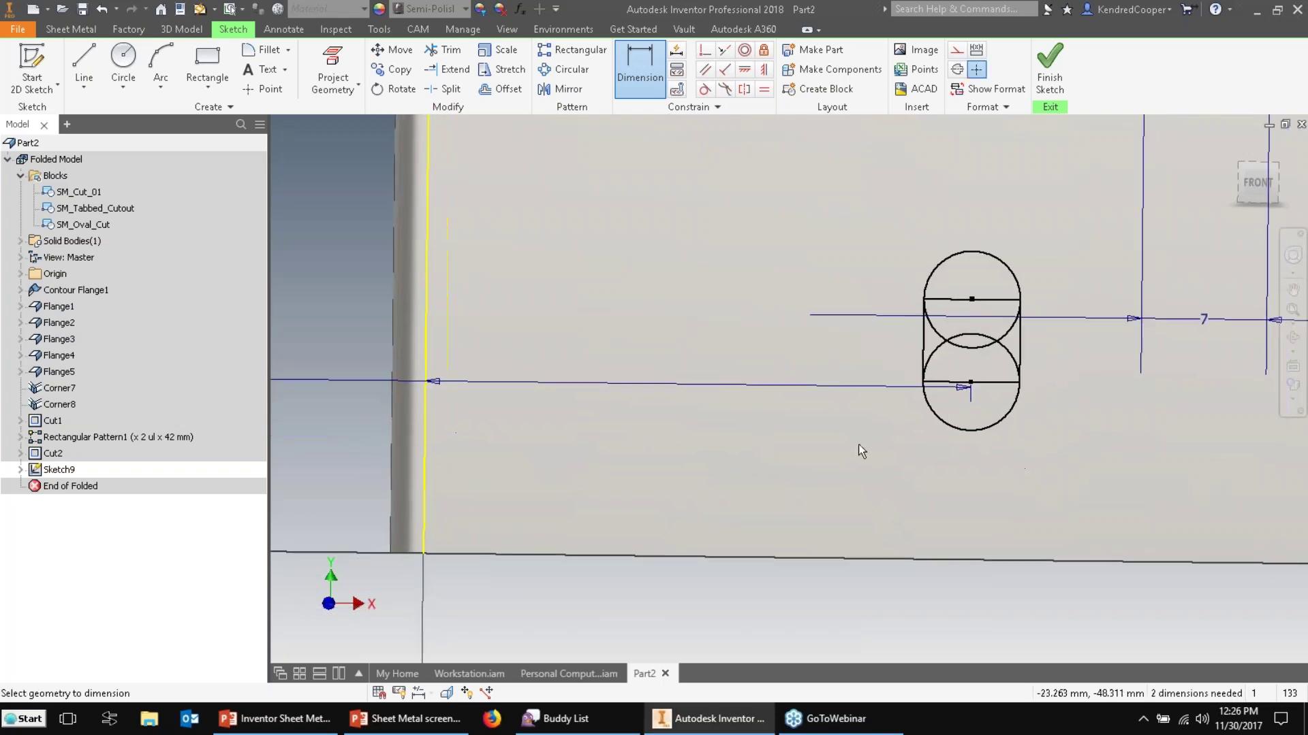
Dimension the oval cutout block's lower line 13 mm above the face's bottom edge and finish the sketch.
left_click(926, 561)
left_click(974, 382)
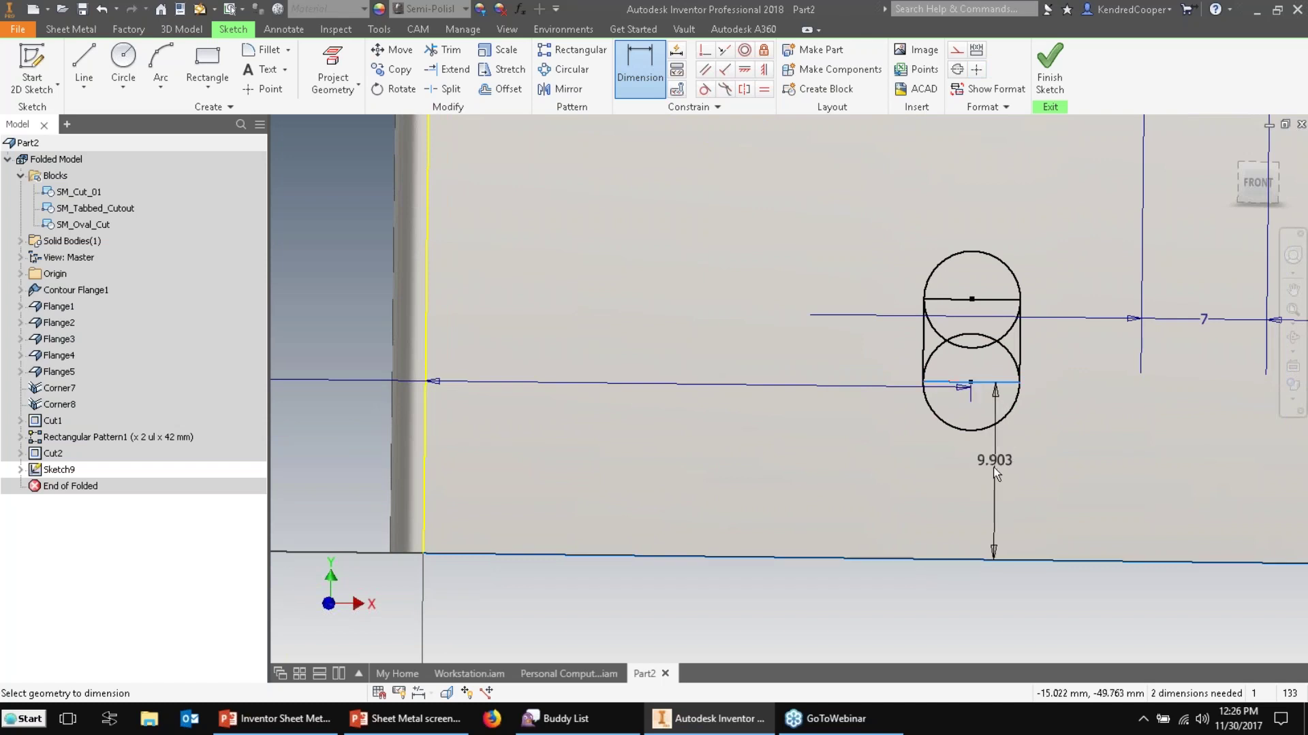
left_click(824, 504)
type("13")
key("Return")
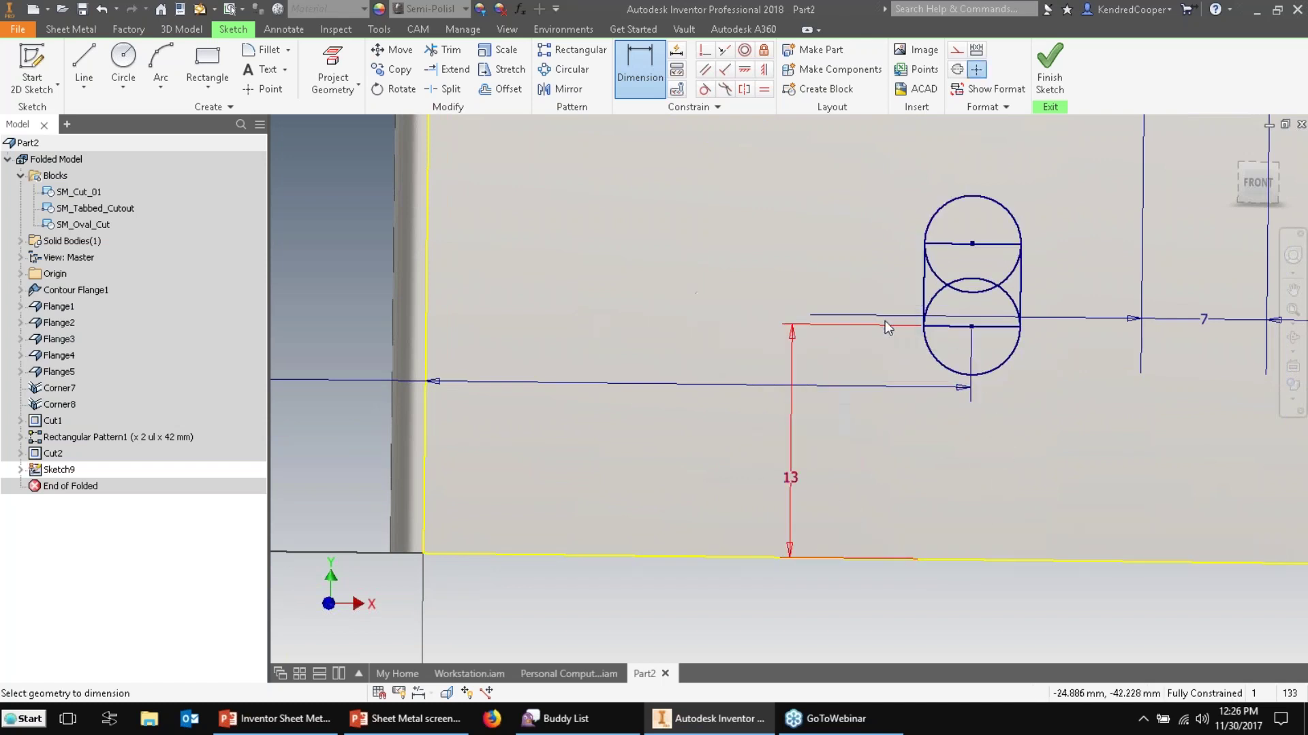
key("Escape")
scroll(885, 321, "up", 5)
key("F6")
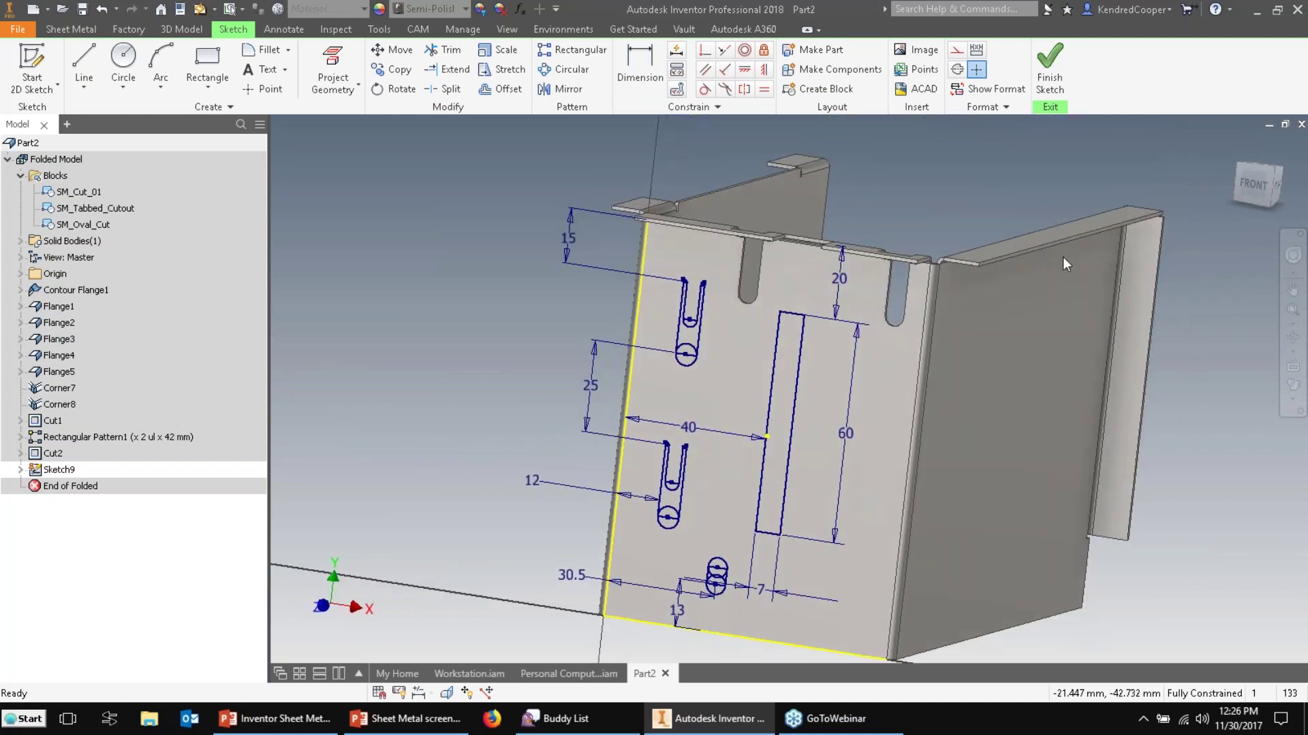
left_click(1048, 68)
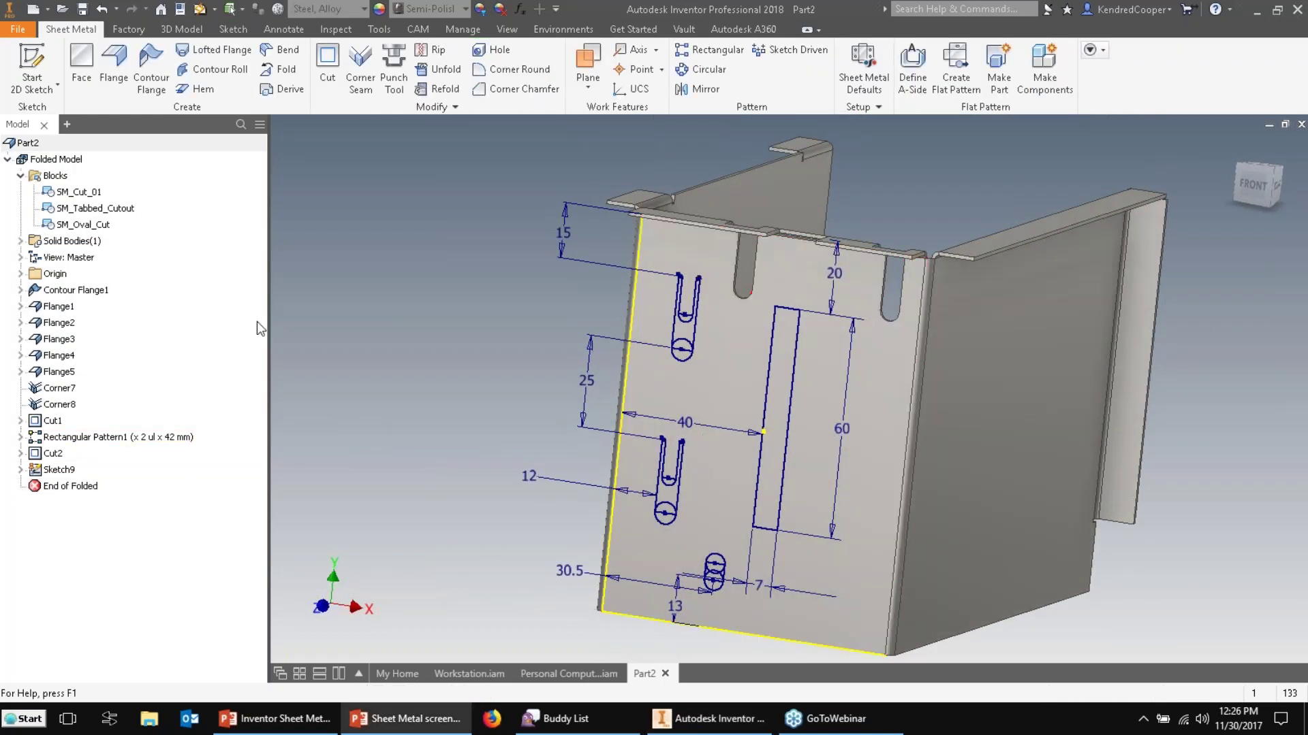
Cut the tall 7 by 60 mm rectangular profile through the front face at the sheet Thickness.
left_click(327, 68)
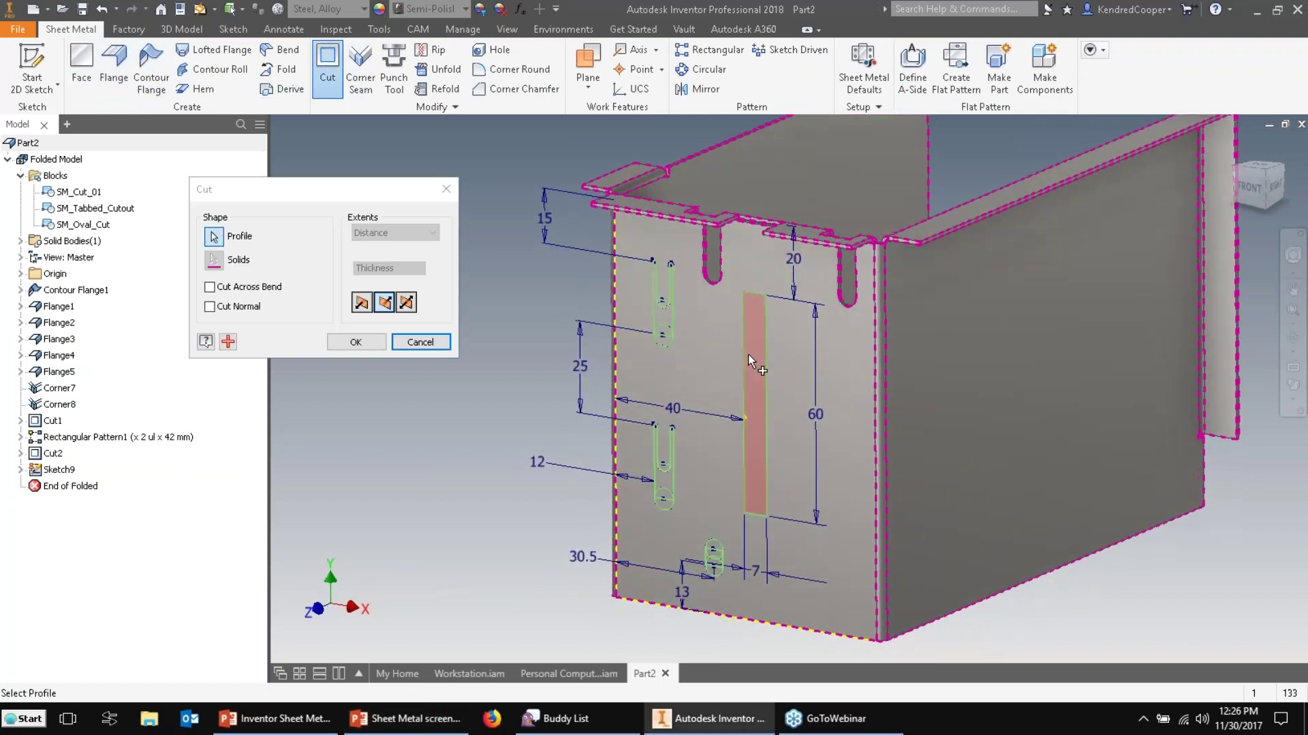
left_click(759, 358)
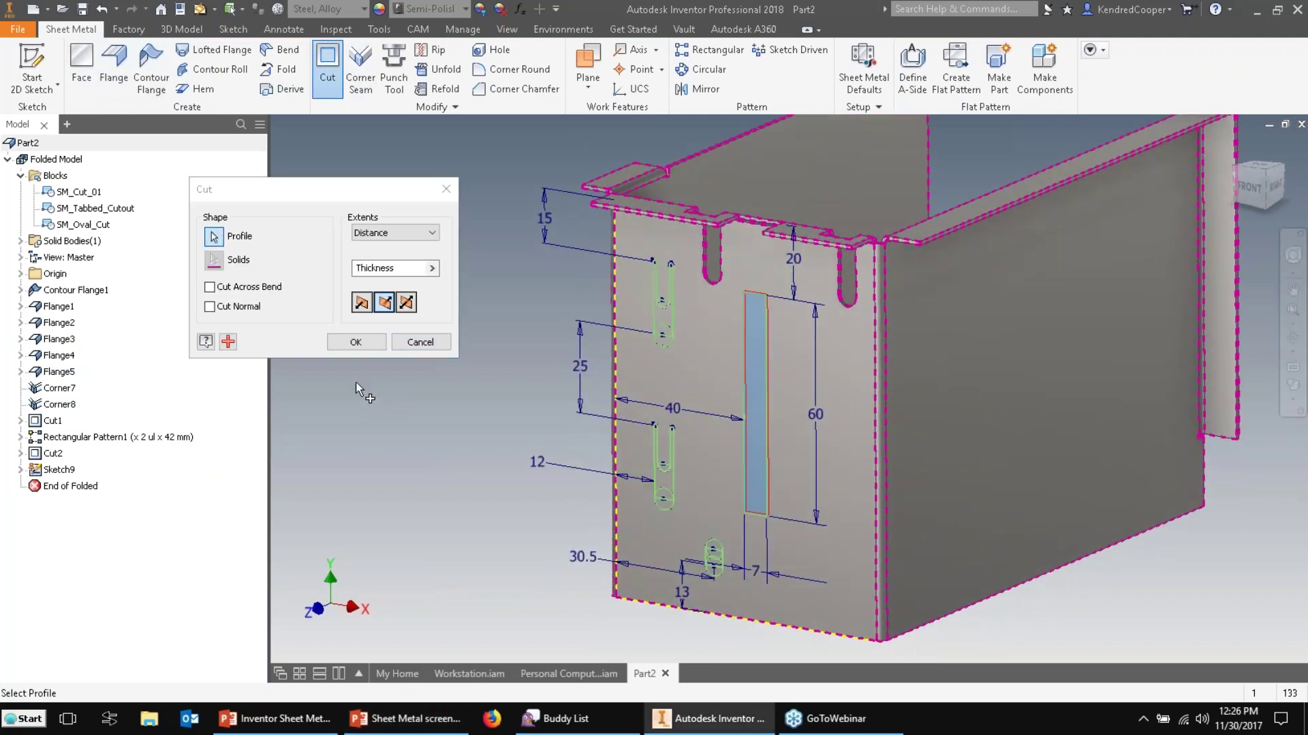
left_click(346, 346)
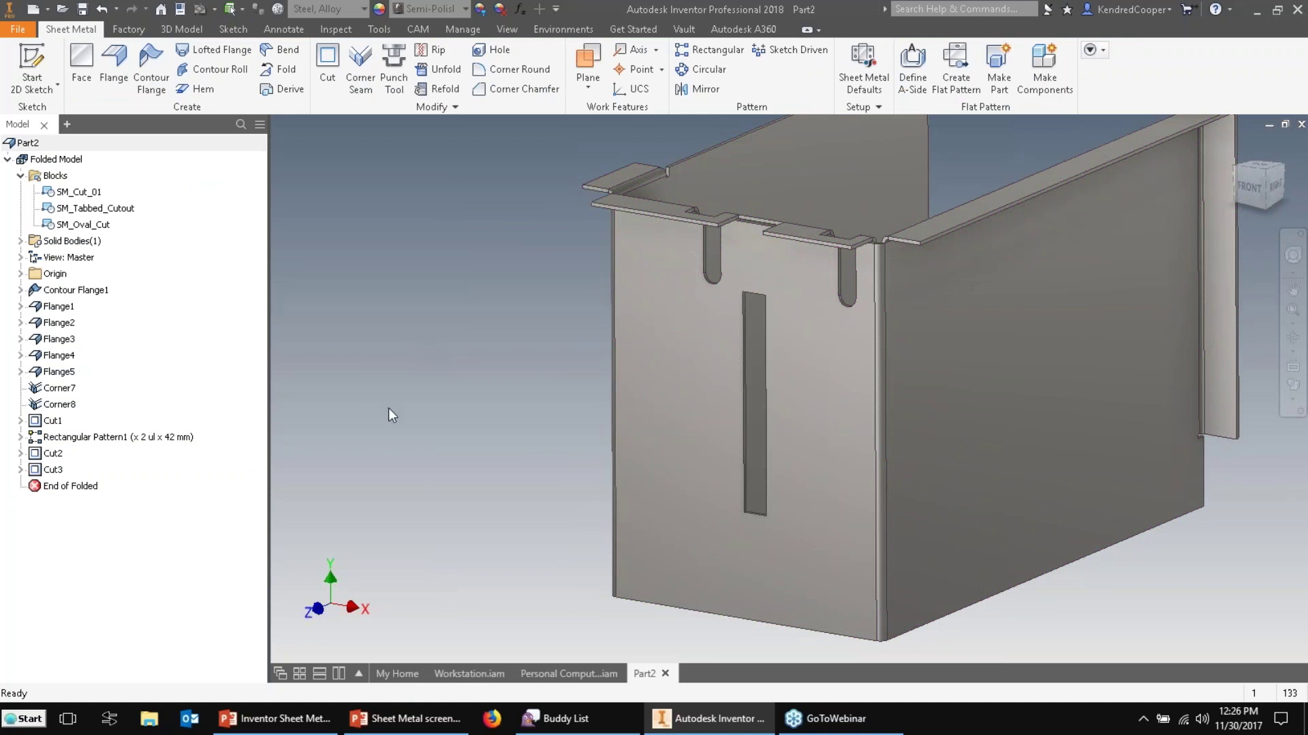
Make Sketch9 under the Cut3 feature visible so its remaining profiles can be reused.
left_click(21, 470)
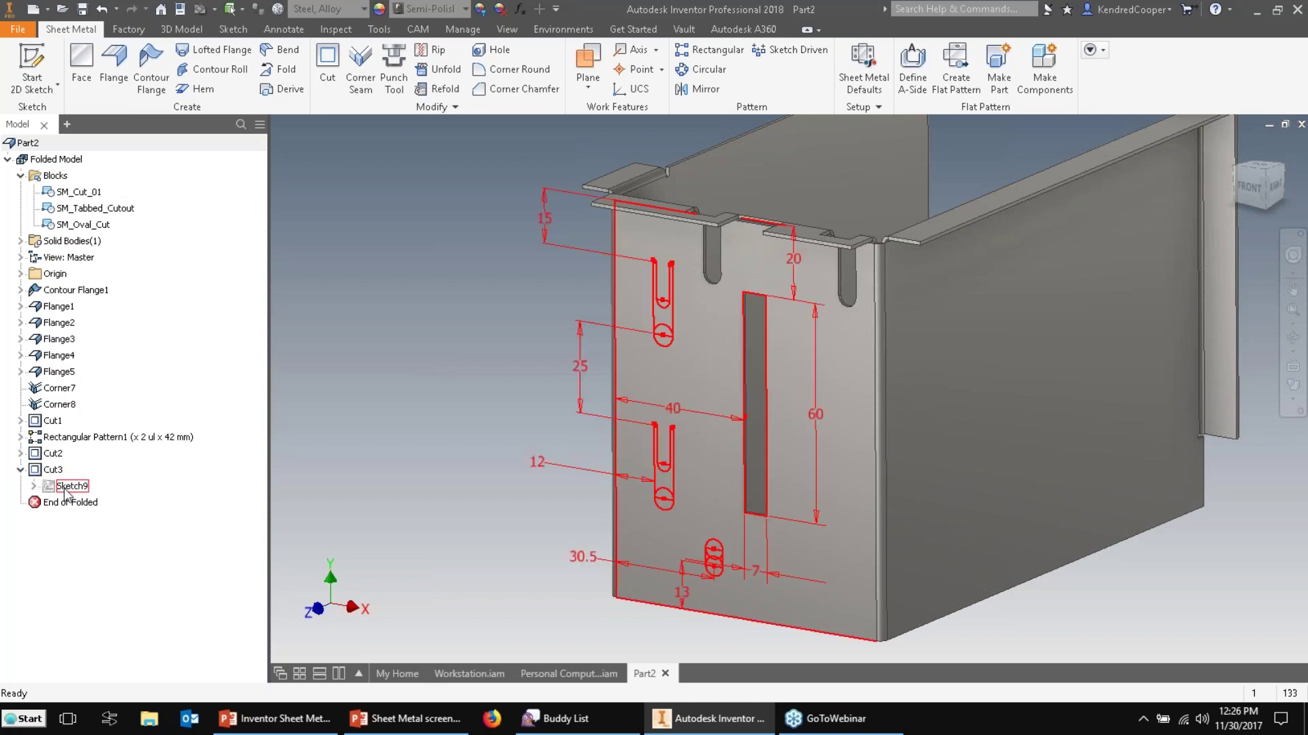
right_click(68, 489)
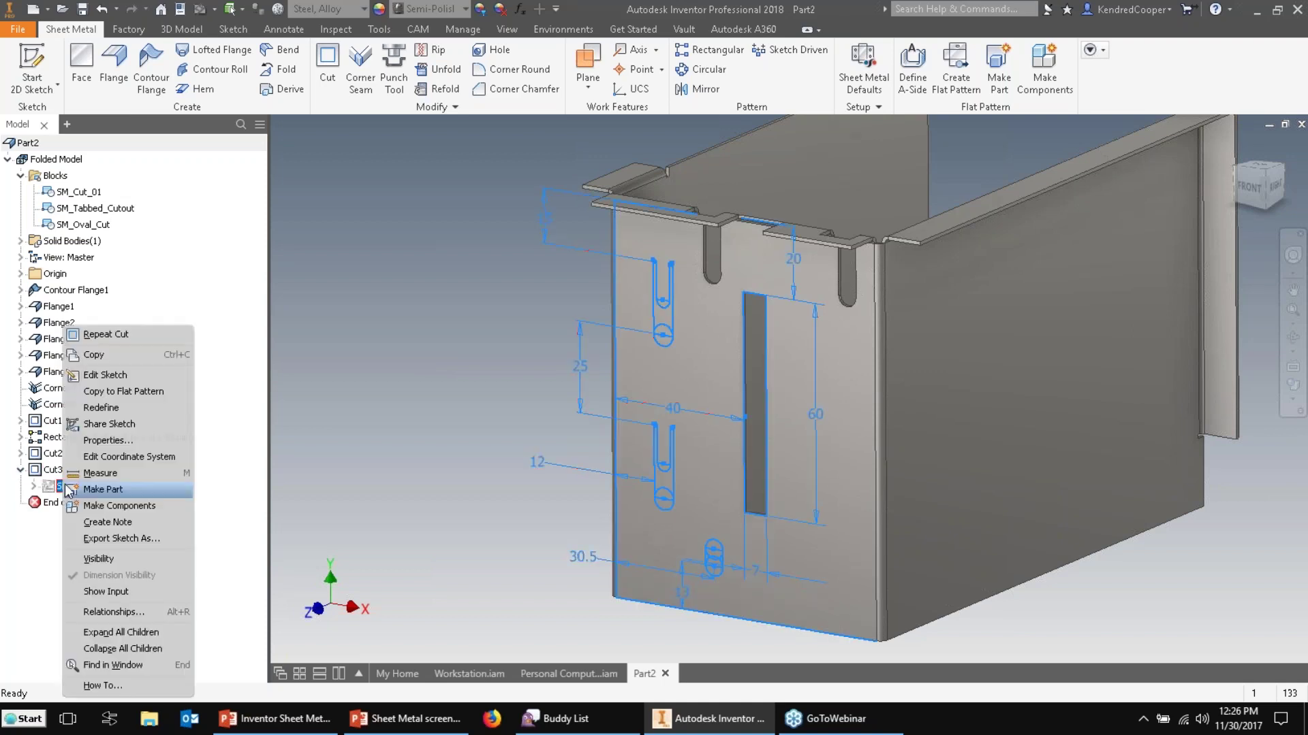
left_click(119, 560)
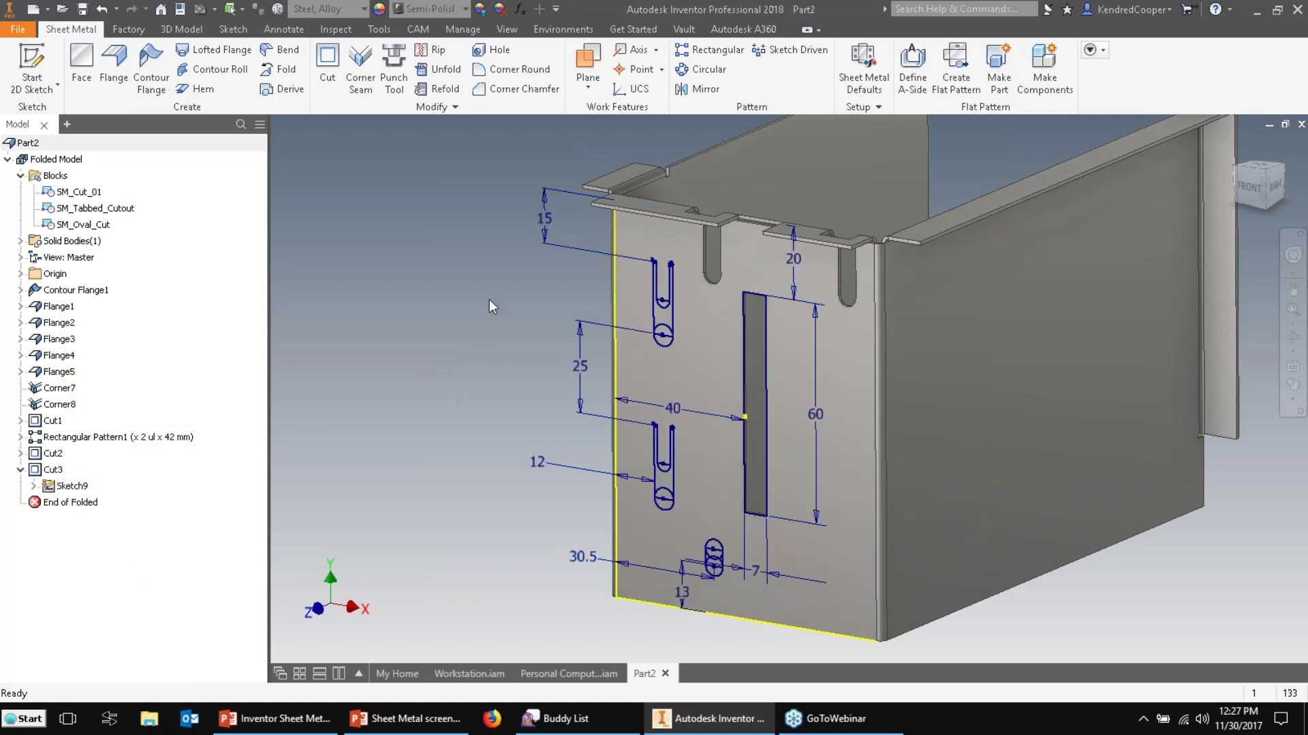
Cut the two tabbed cutout profiles and the lower oval profile at the sheet Thickness, and hide Sketch9.
left_click(327, 68)
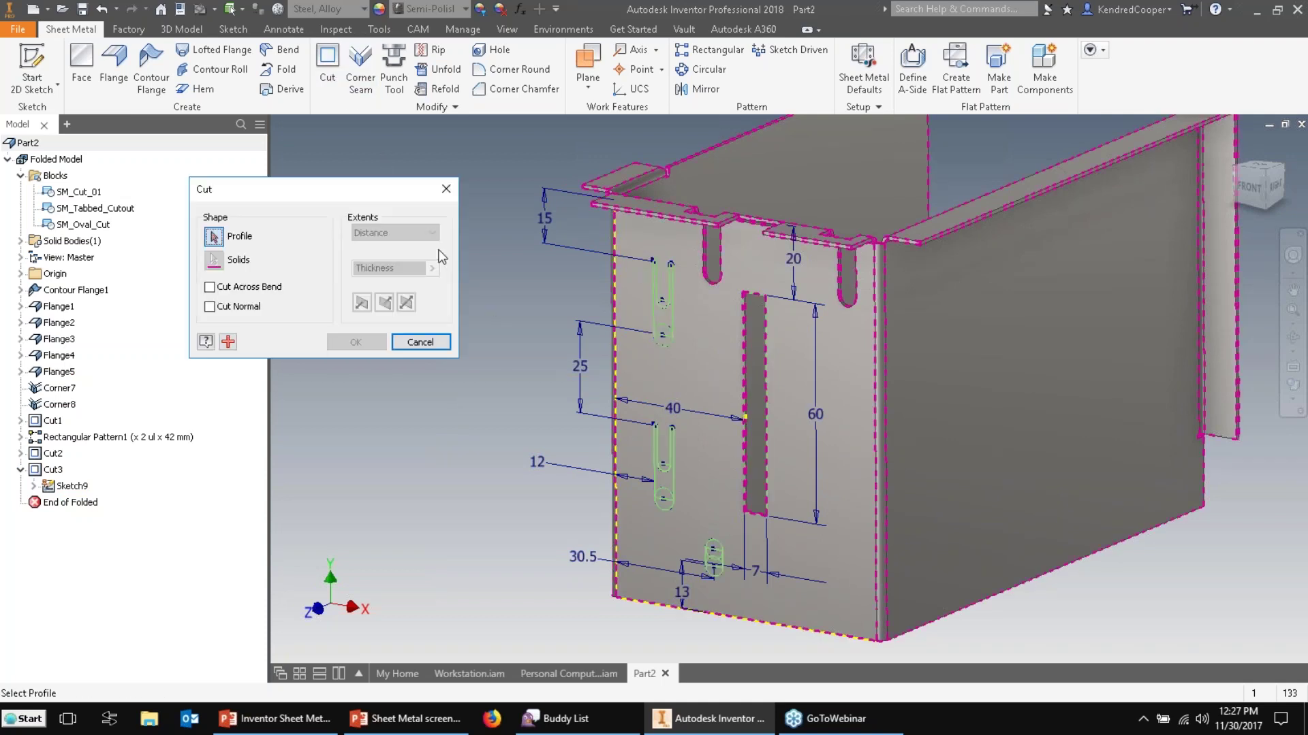
left_click(665, 334)
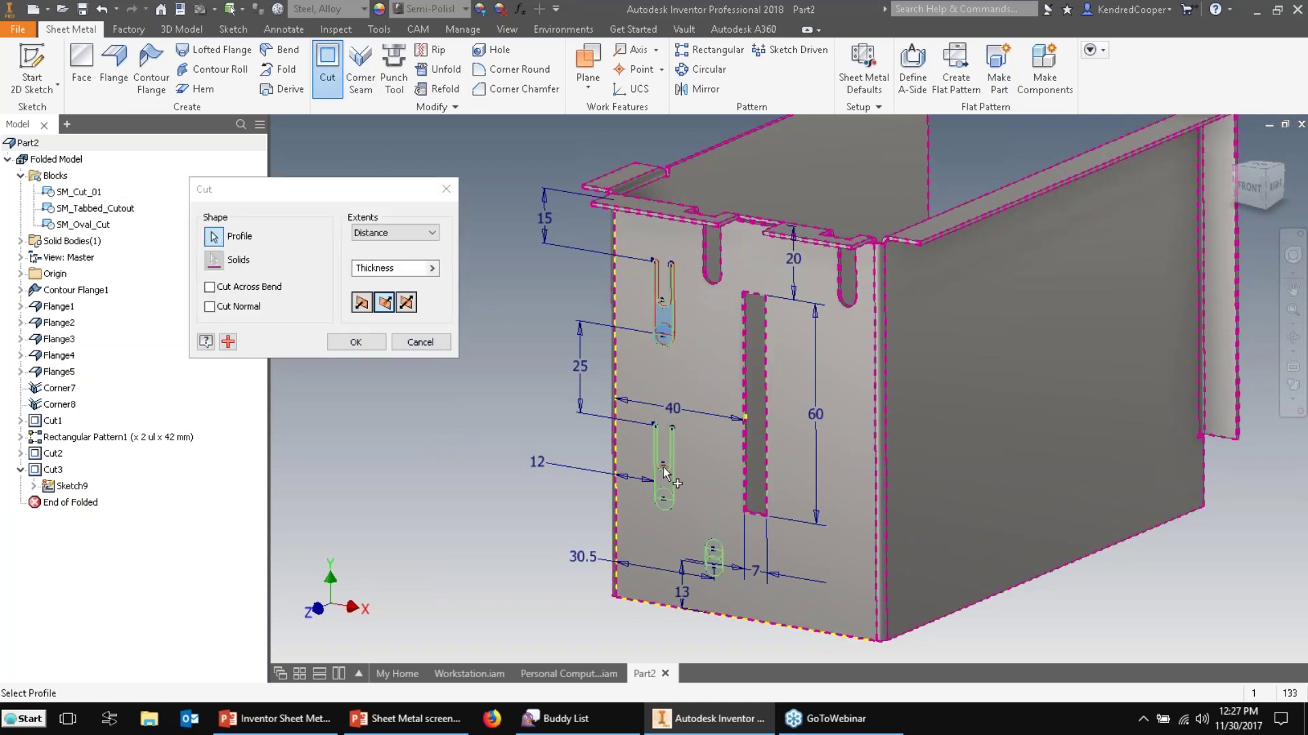
left_click(665, 506)
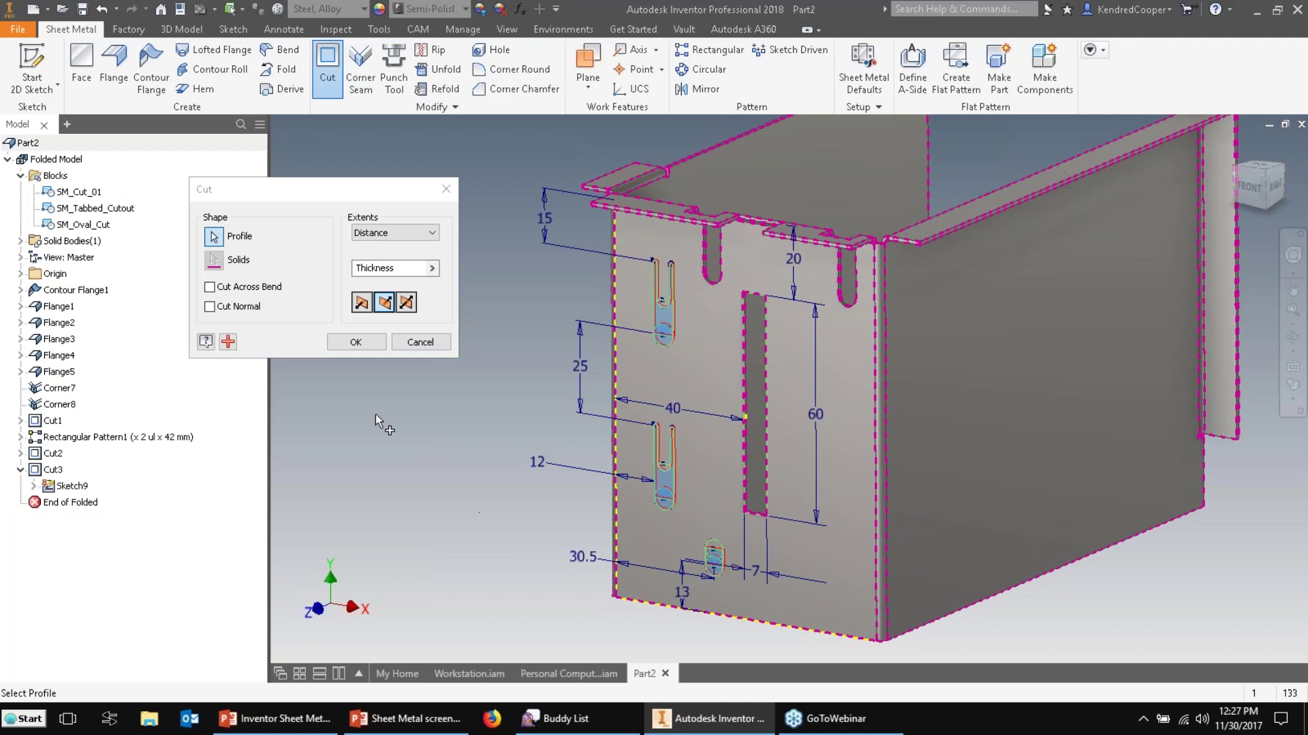
left_click(354, 343)
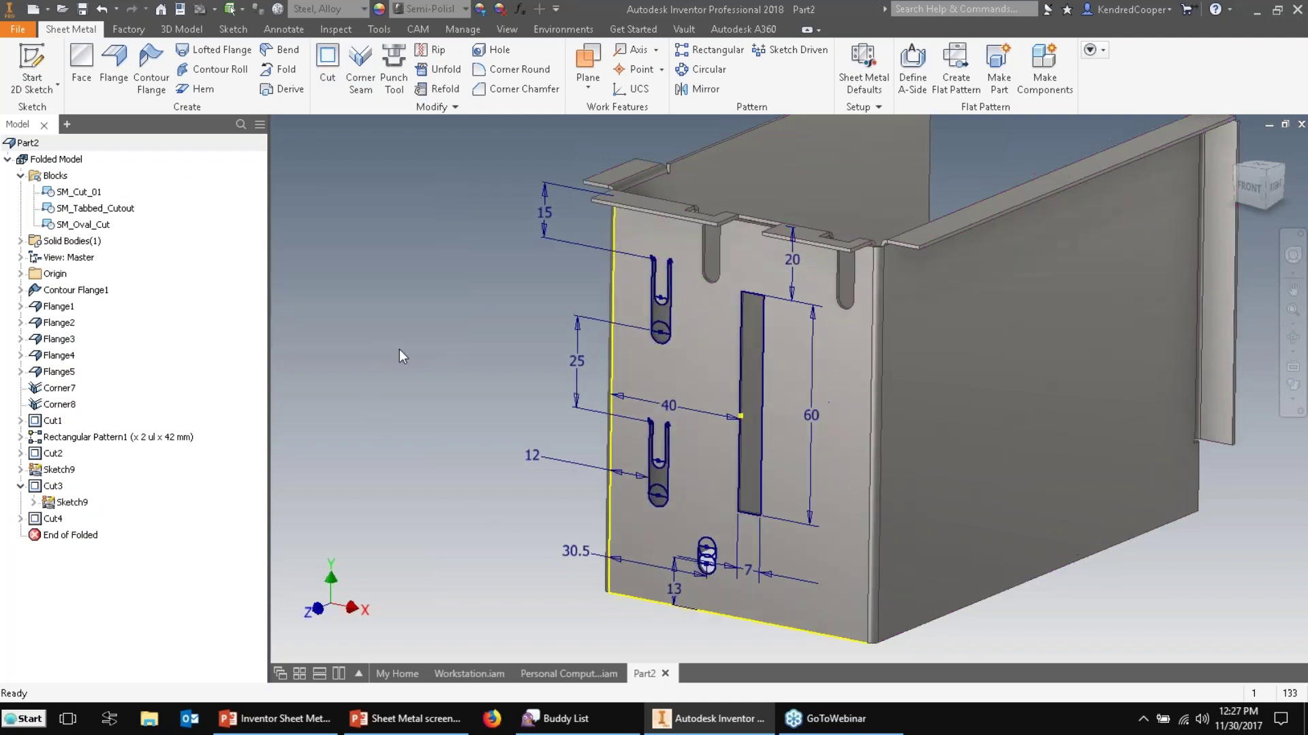
right_click(62, 500)
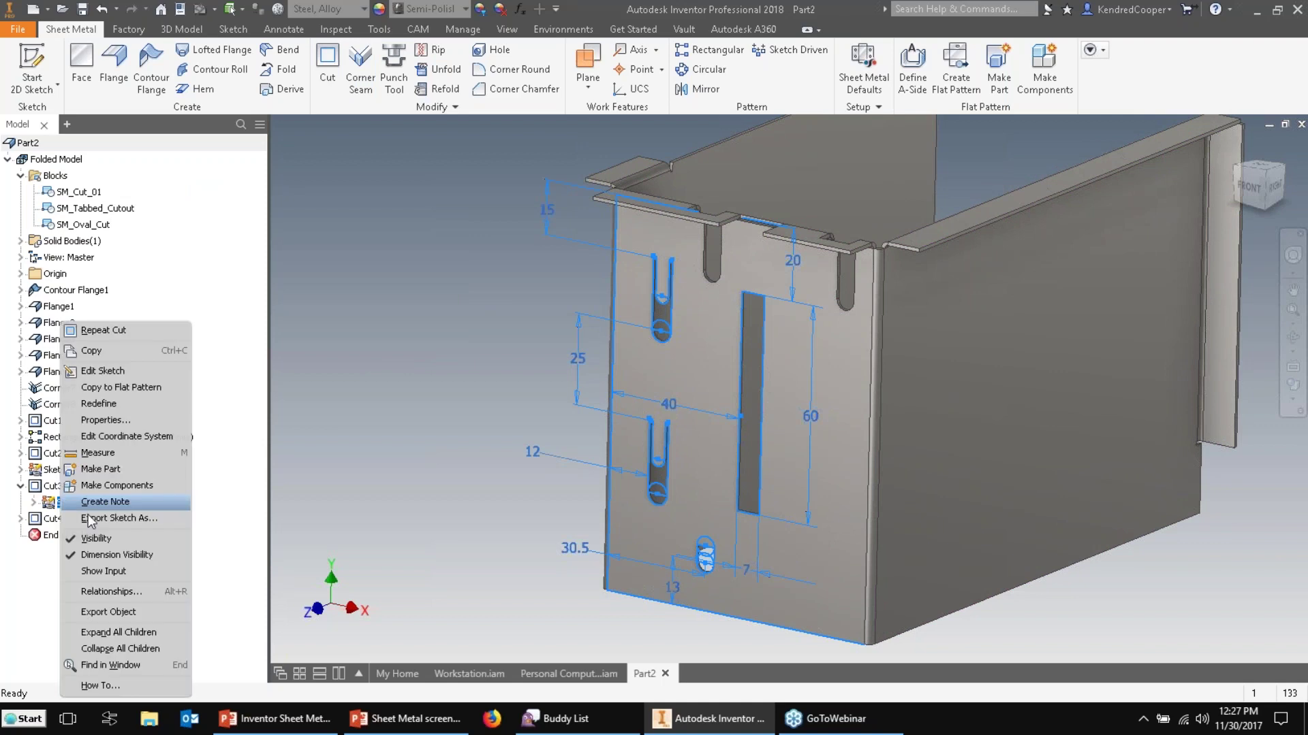
left_click(117, 544)
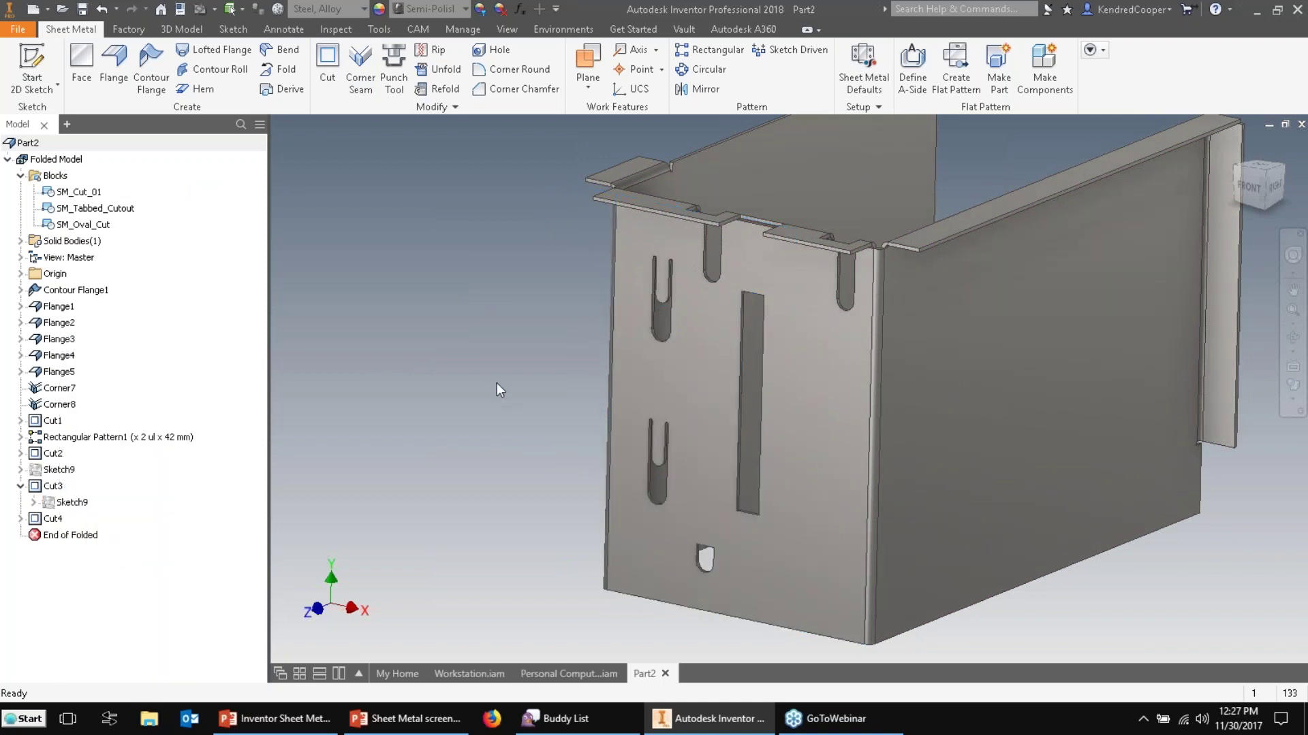
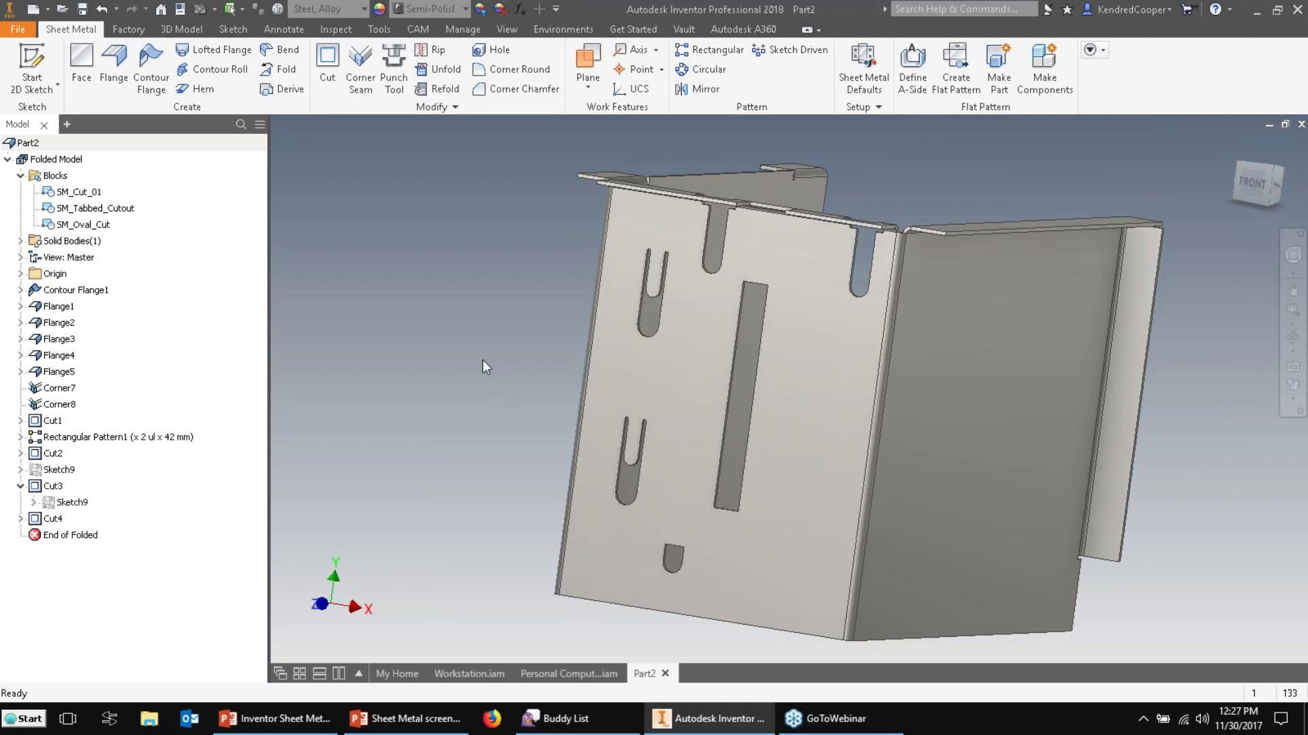
Create a rectangular pattern of the tabbed and oval cuts along the face's bottom edge, with 2 instances spaced 42 mm.
left_click(703, 50)
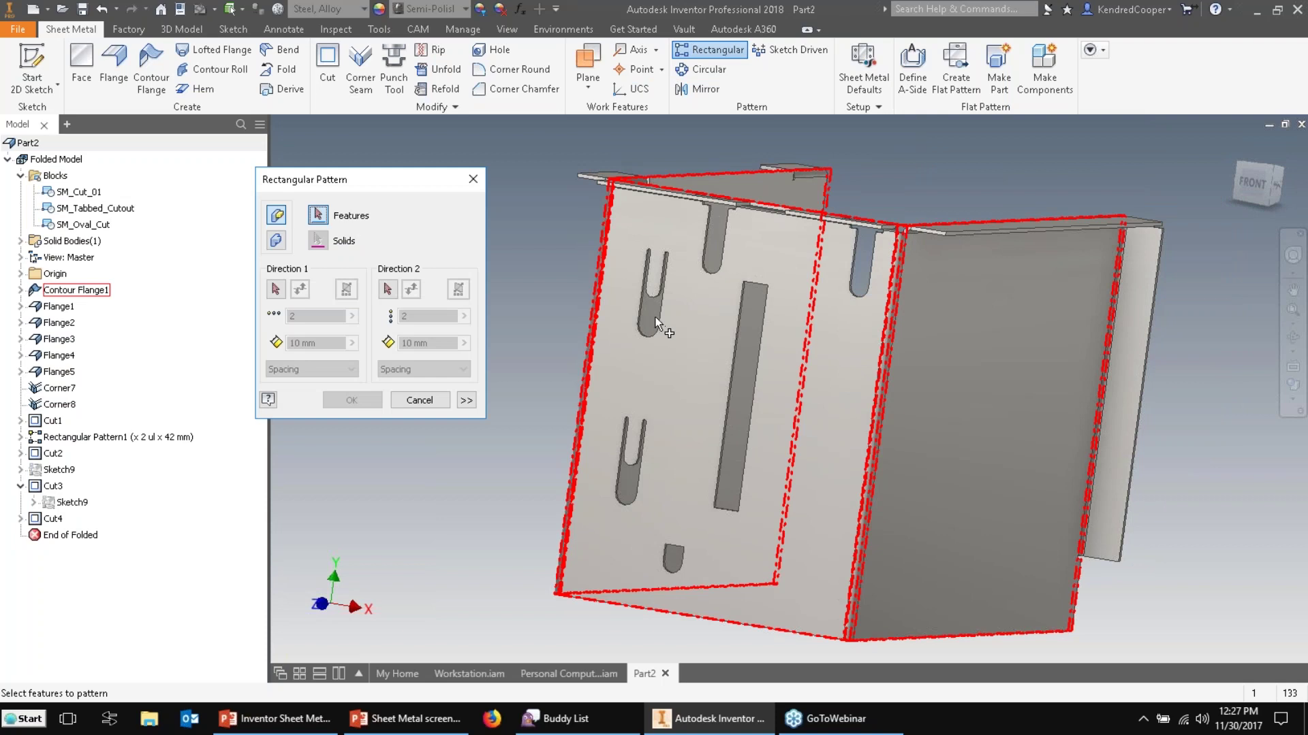
left_click(660, 317)
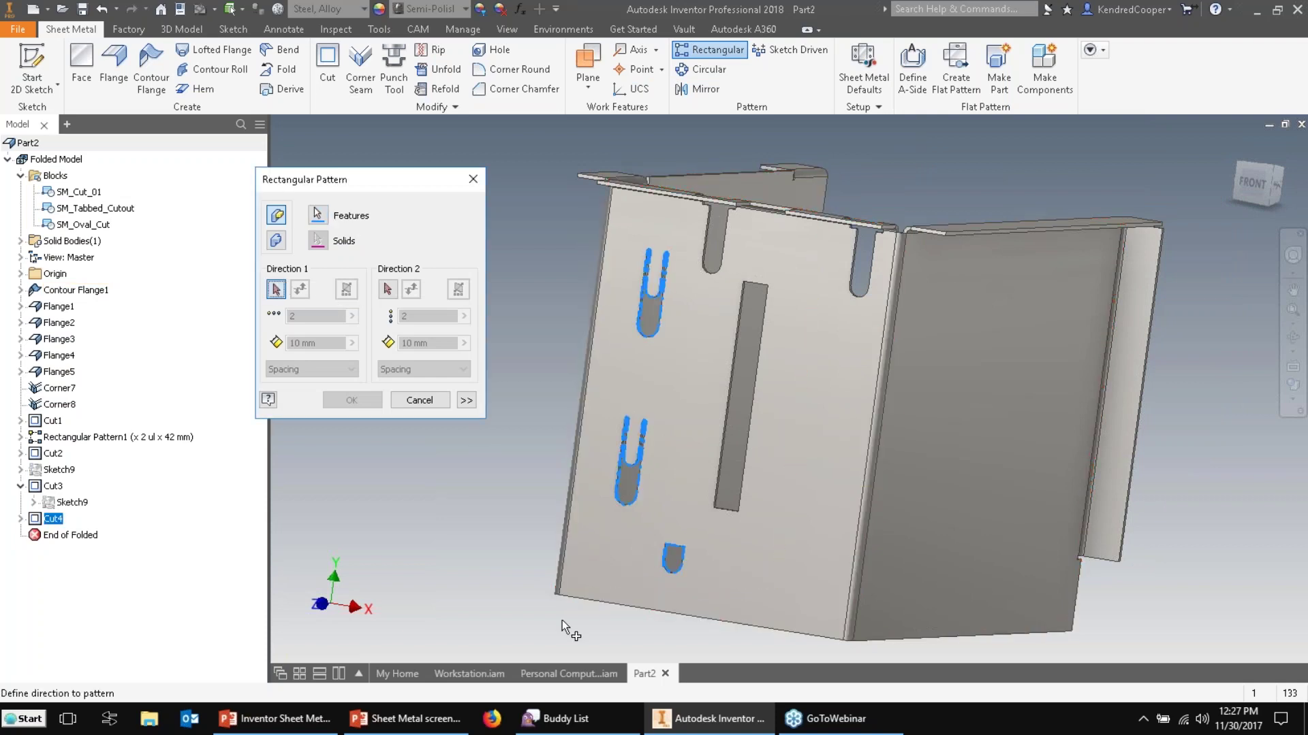
left_click(587, 601)
key("Tab")
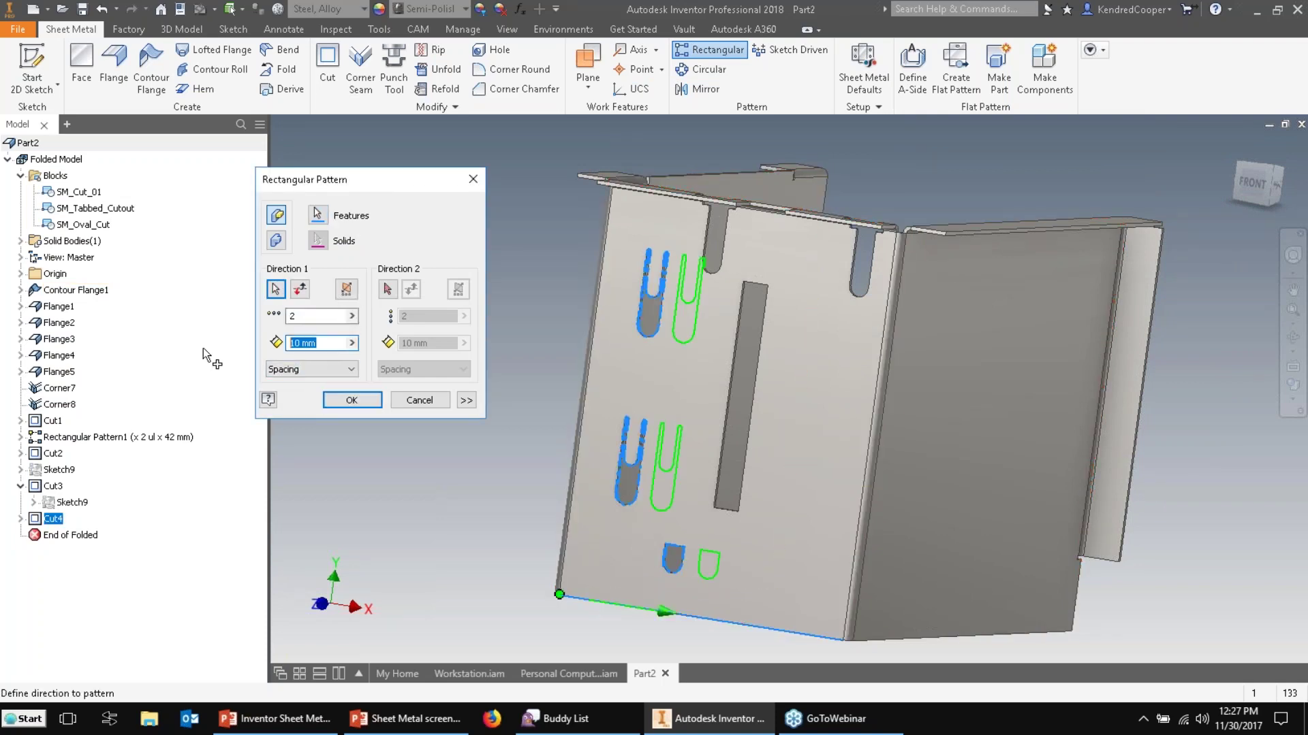
type("42")
key("Return")
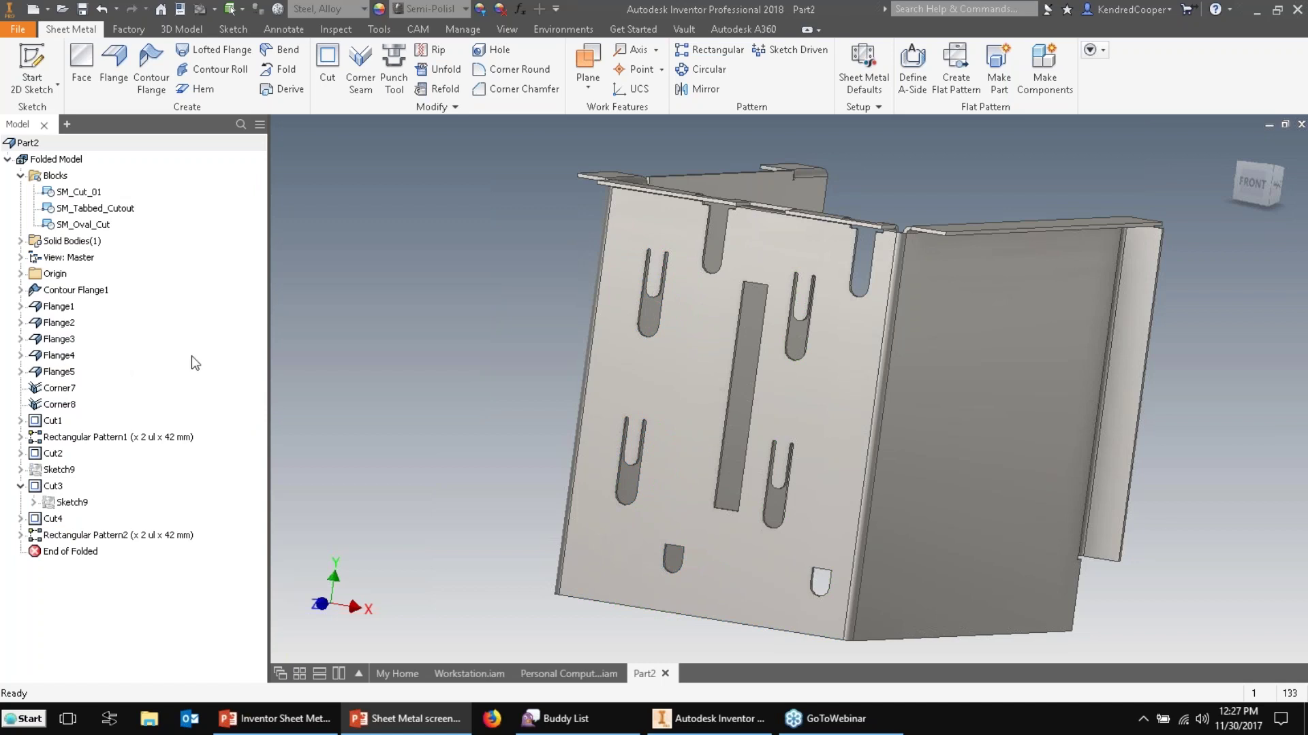
Add a 90-degree flange with a 5 mm height along a long edge of the rectangular cutout.
left_click(114, 68)
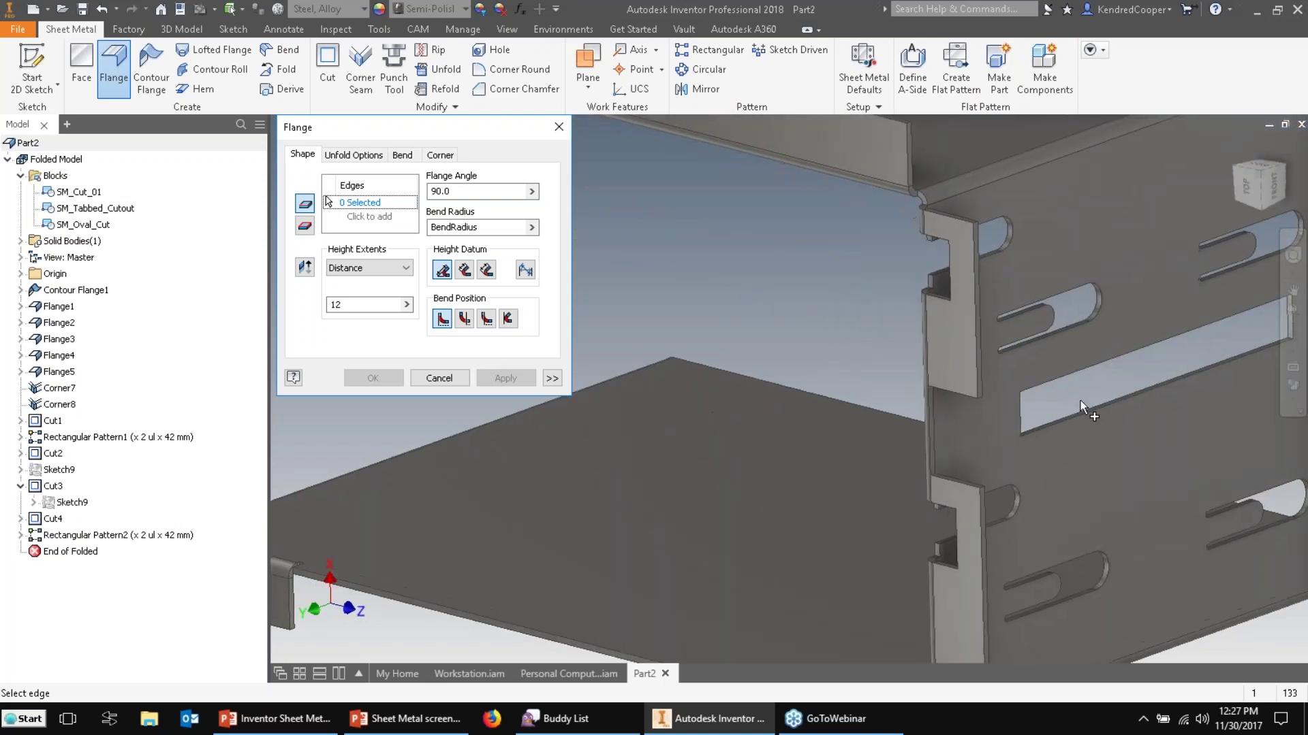
left_click(1085, 406)
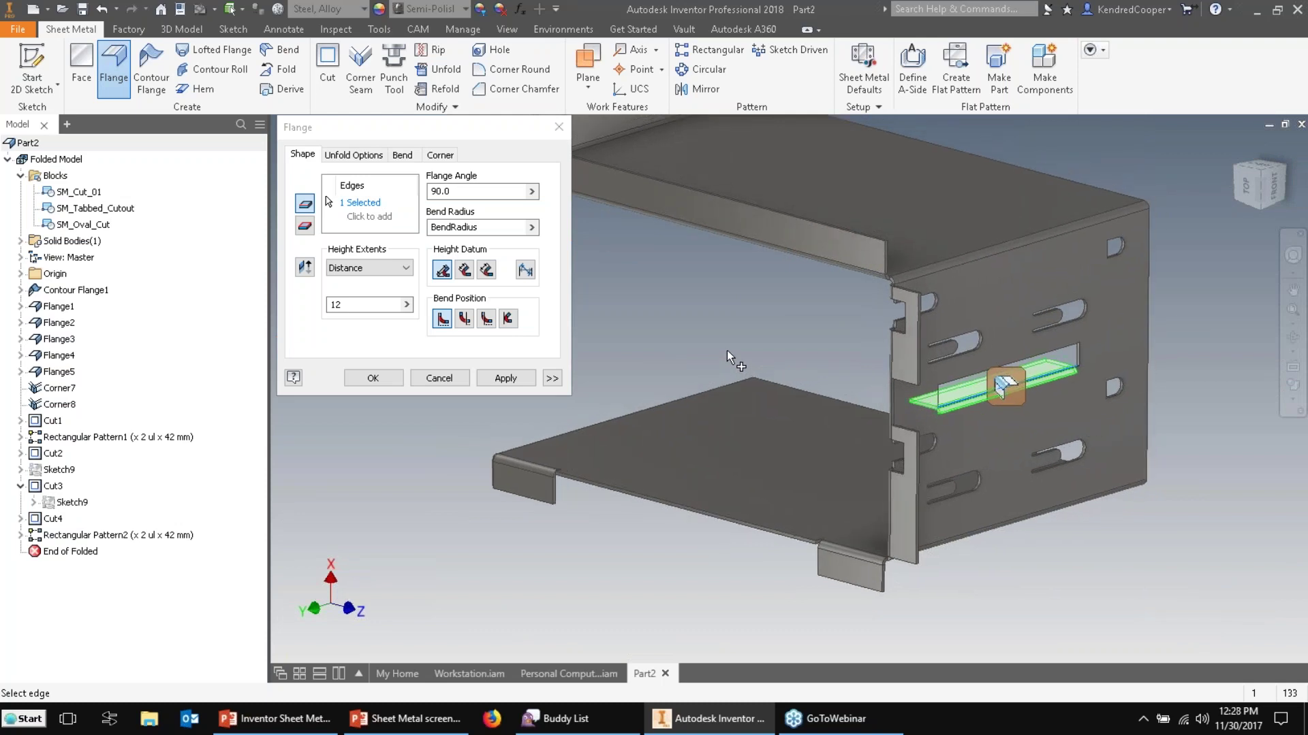
double_click(357, 300)
type("5")
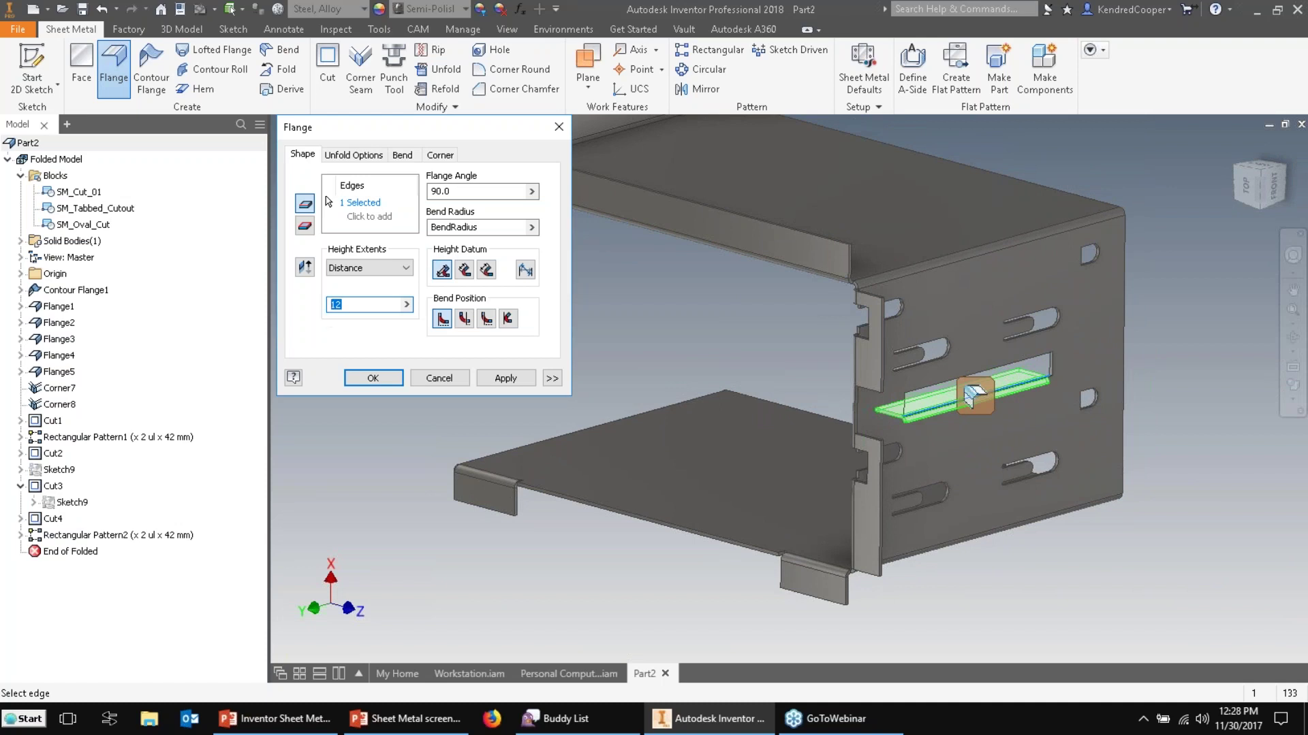
left_click(372, 379)
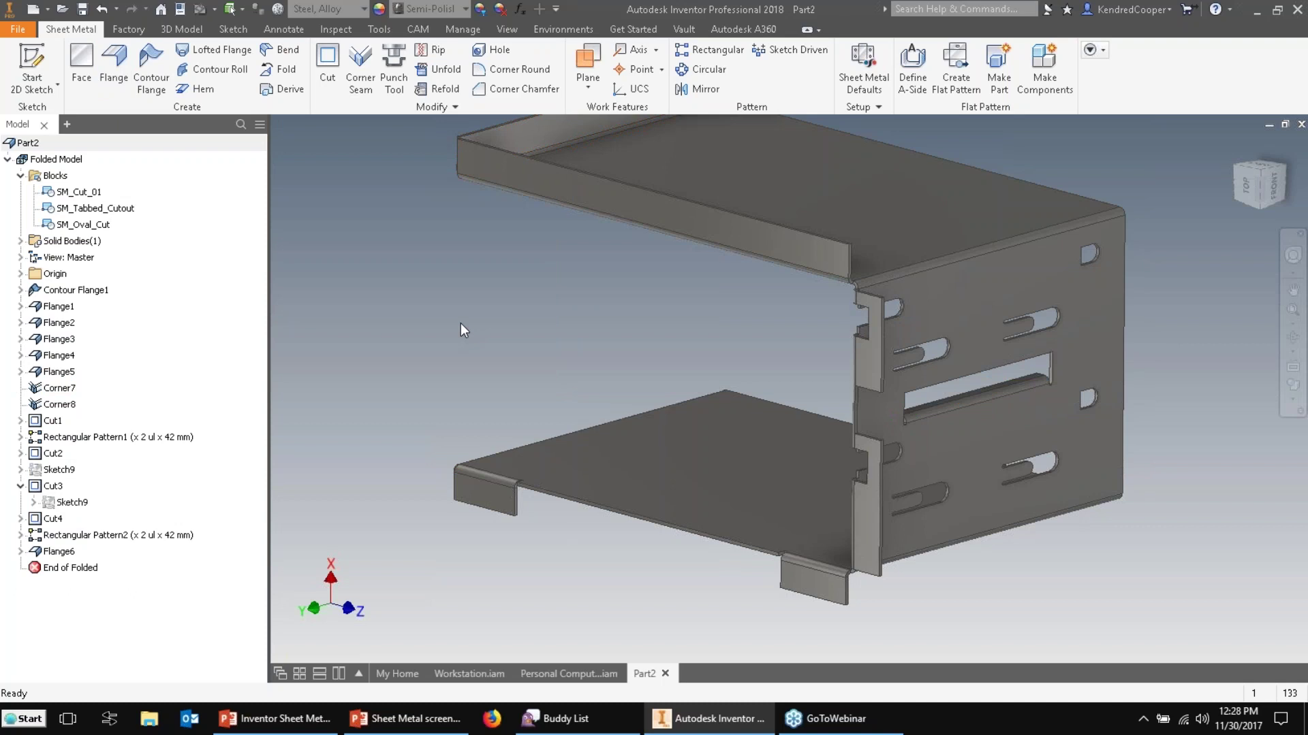
Start a single hem on the unflanged long edge of the side wall.
key("F6")
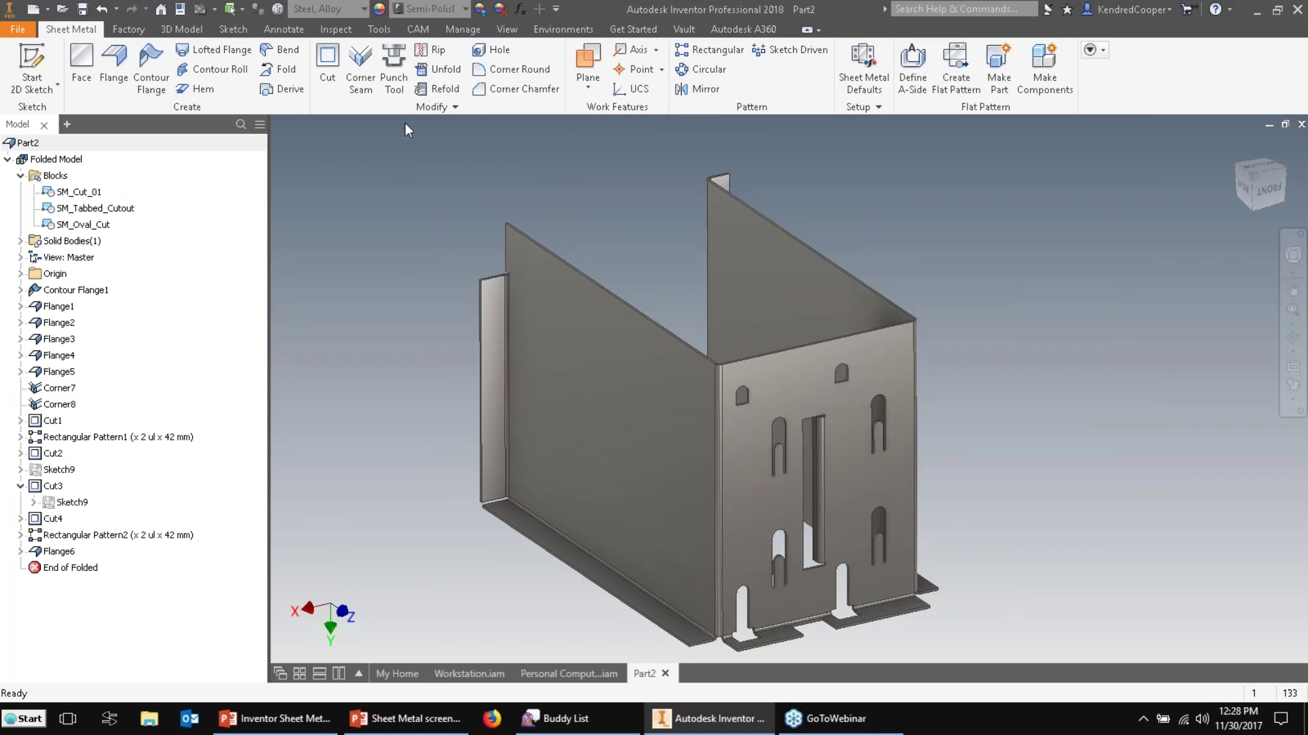
left_click(197, 89)
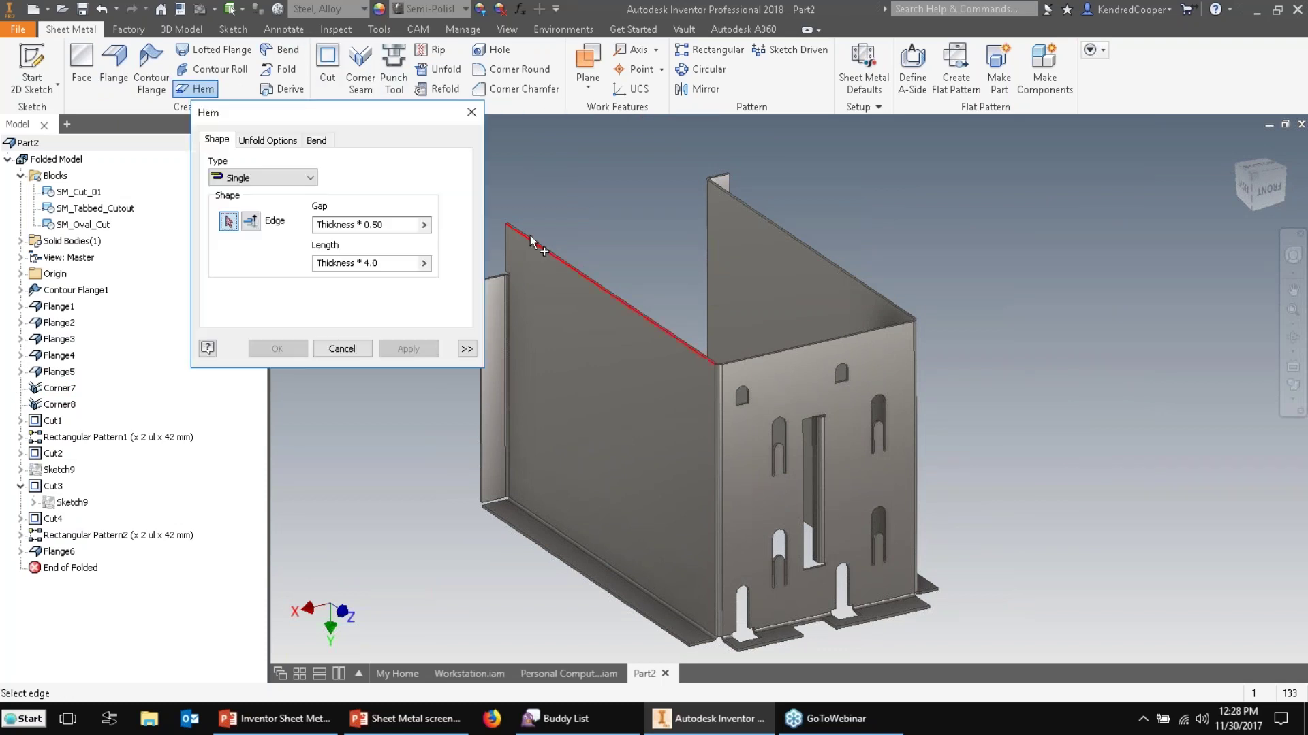
left_click(632, 312)
key("F5")
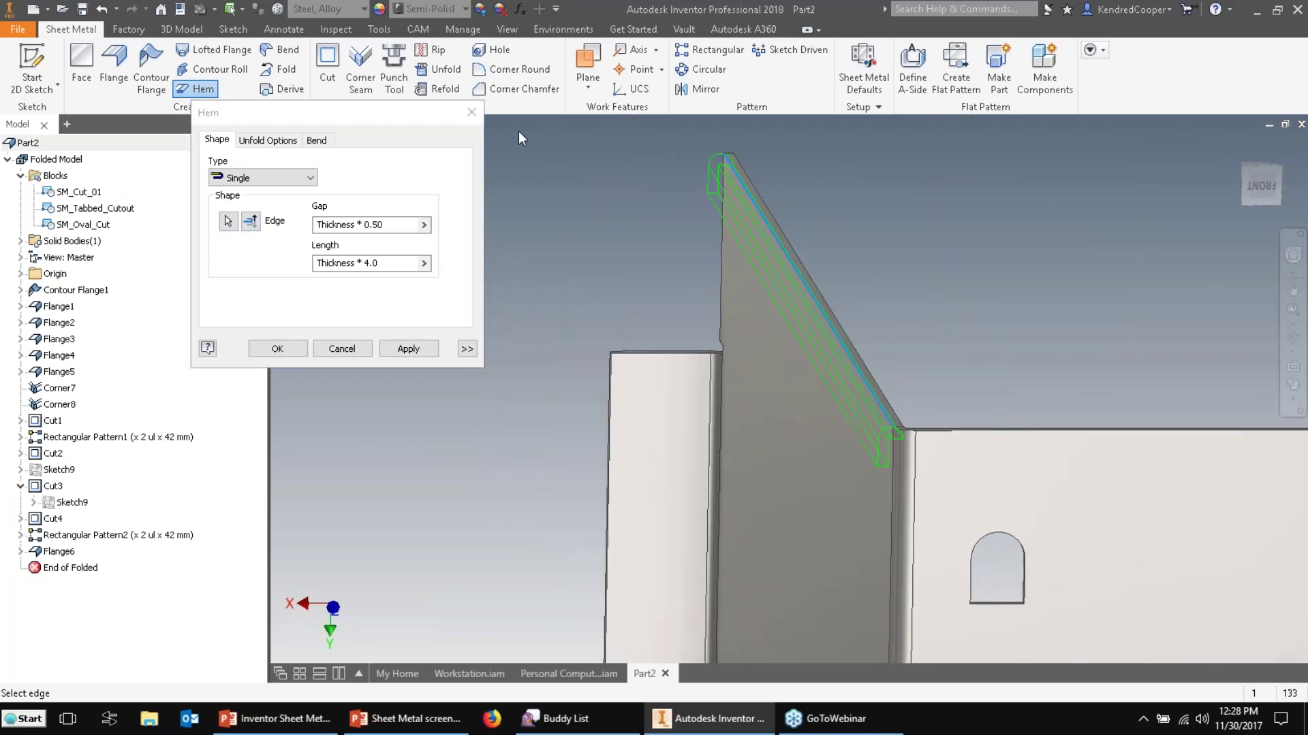
Preview the Teardrop, Rolled and Double types for the hem, and return its type to Single.
left_click(310, 178)
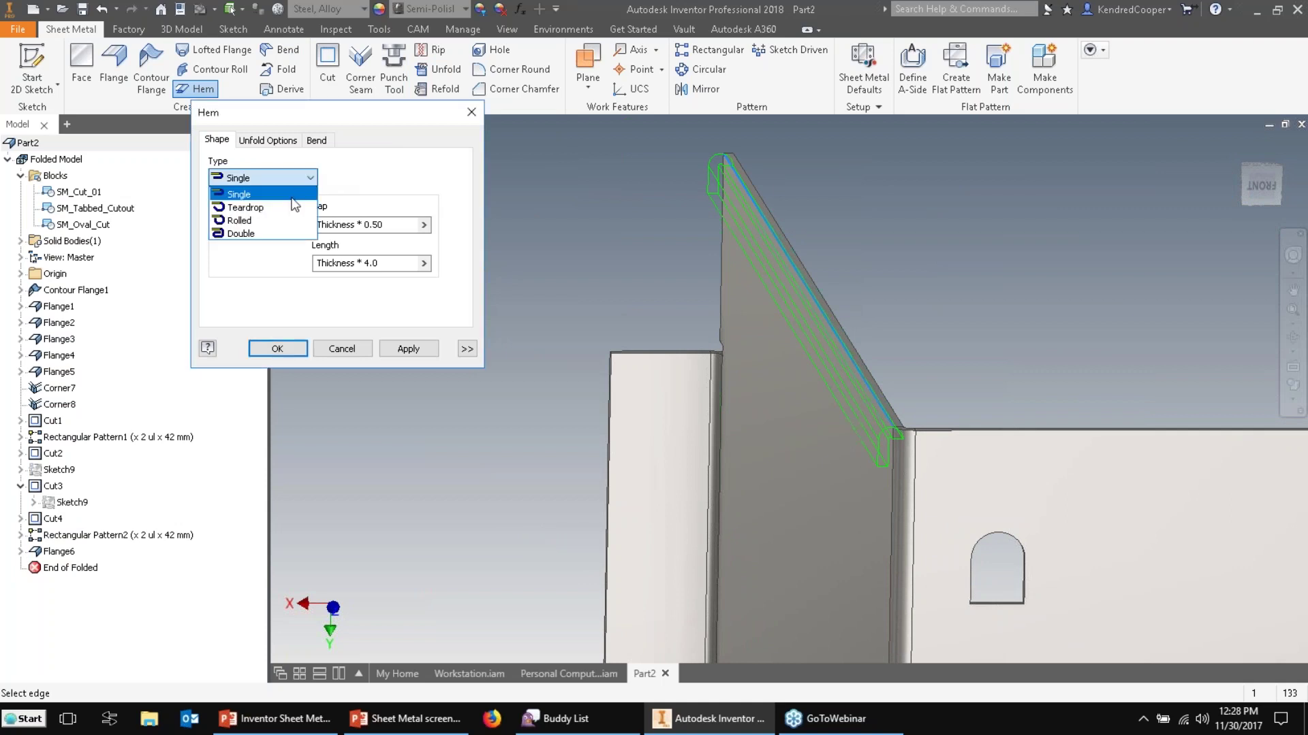
left_click(294, 207)
left_click(292, 177)
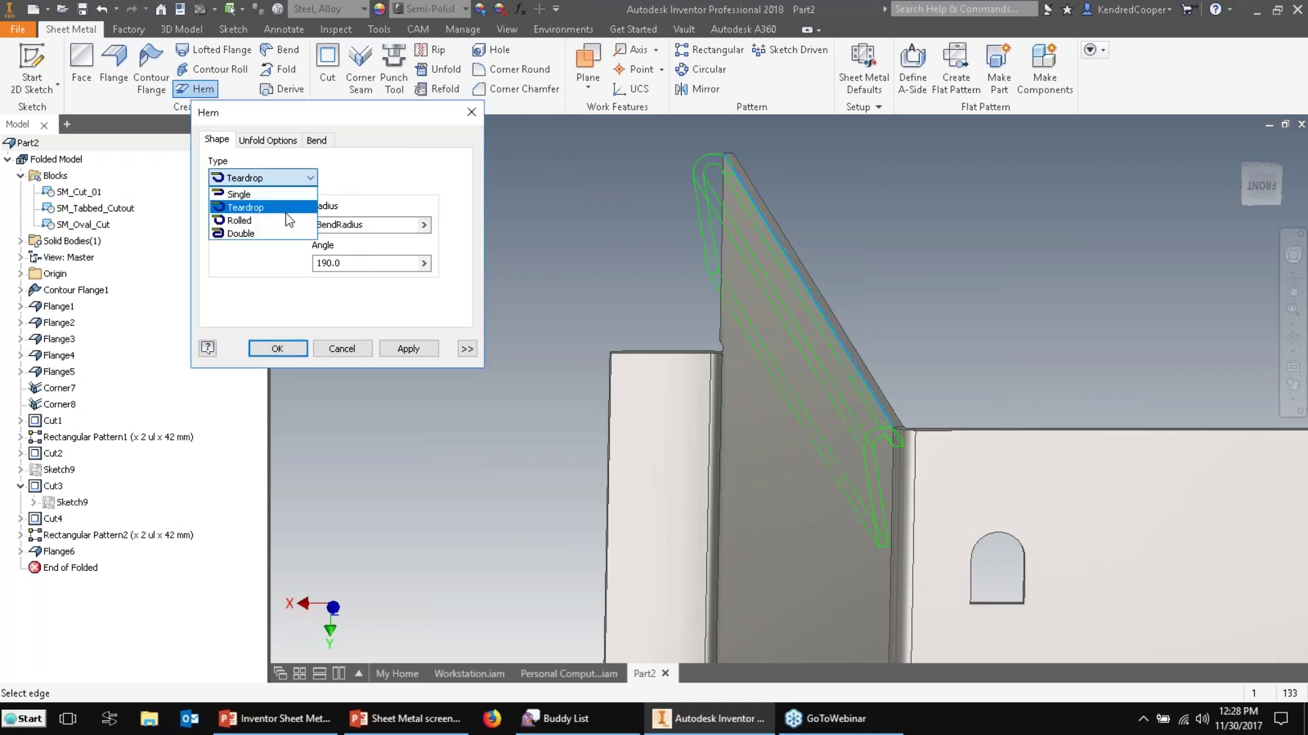
left_click(285, 220)
left_click(290, 177)
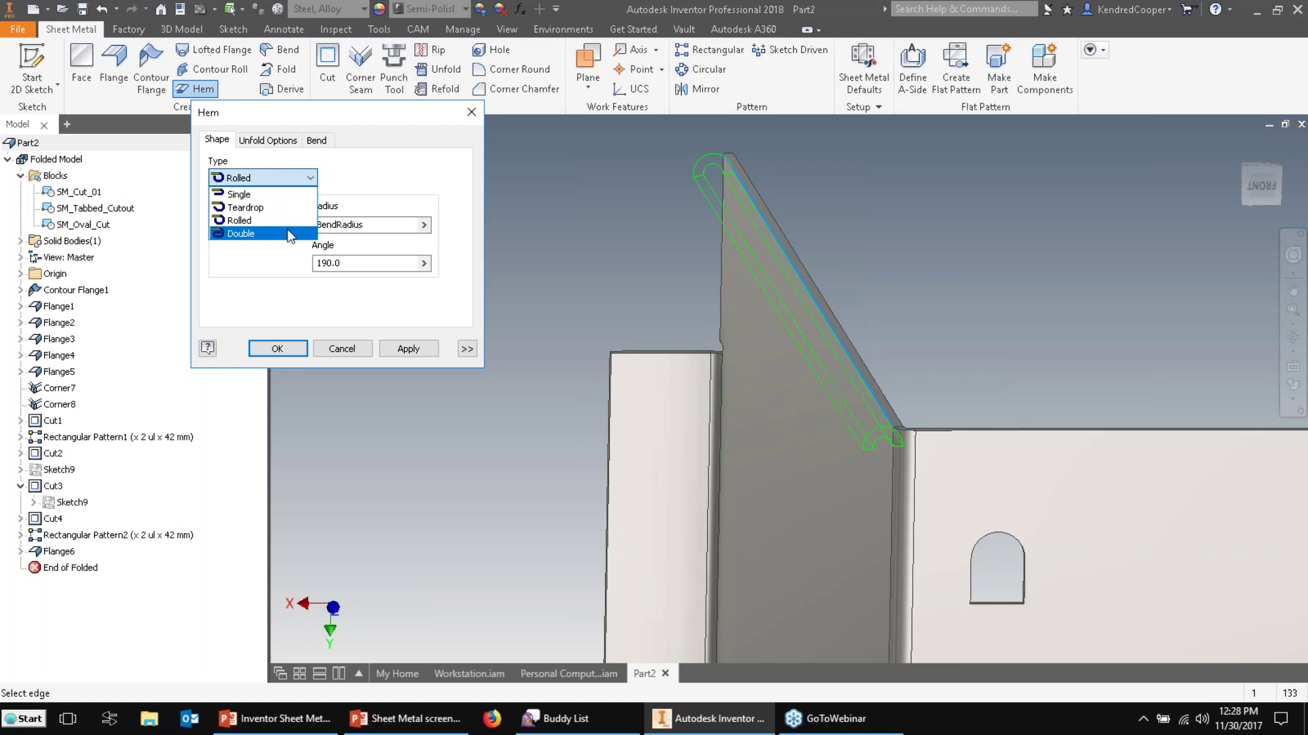
left_click(287, 233)
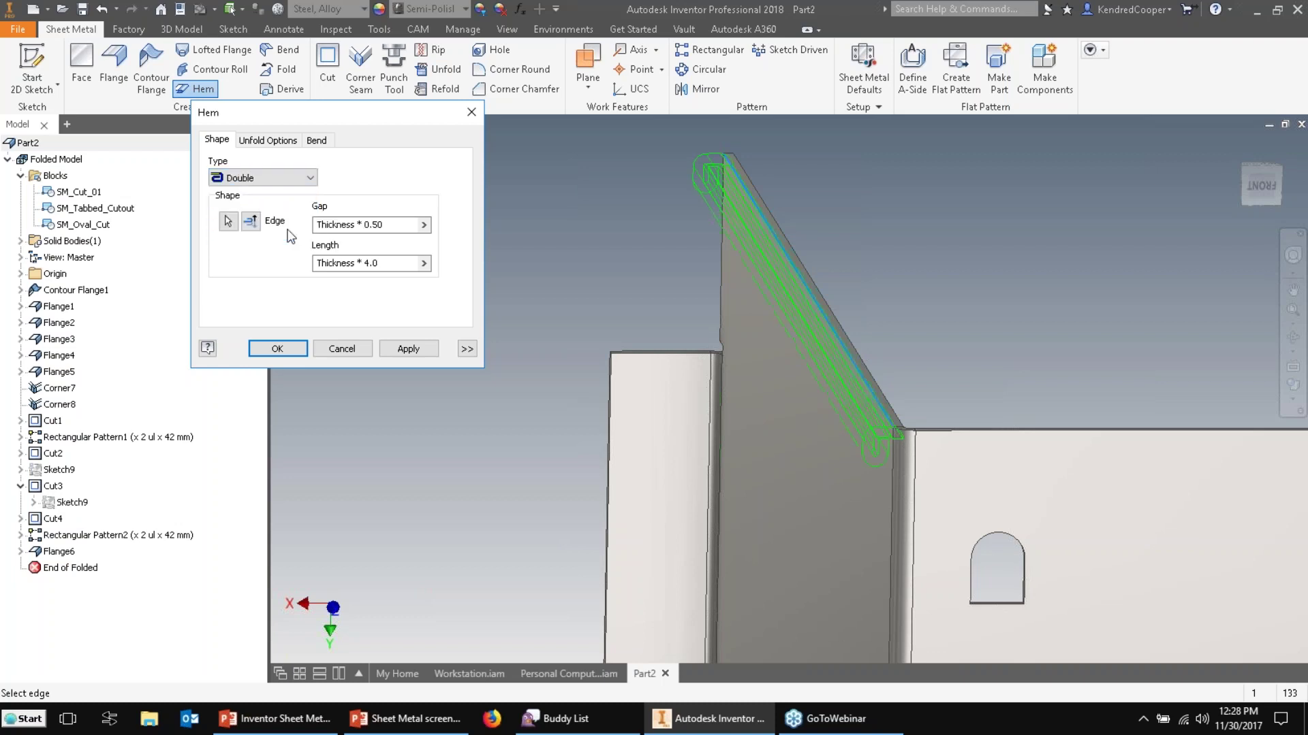
left_click(287, 177)
left_click(287, 195)
Try a gap of 12 for the single hem, and discard the hem.
key("Tab")
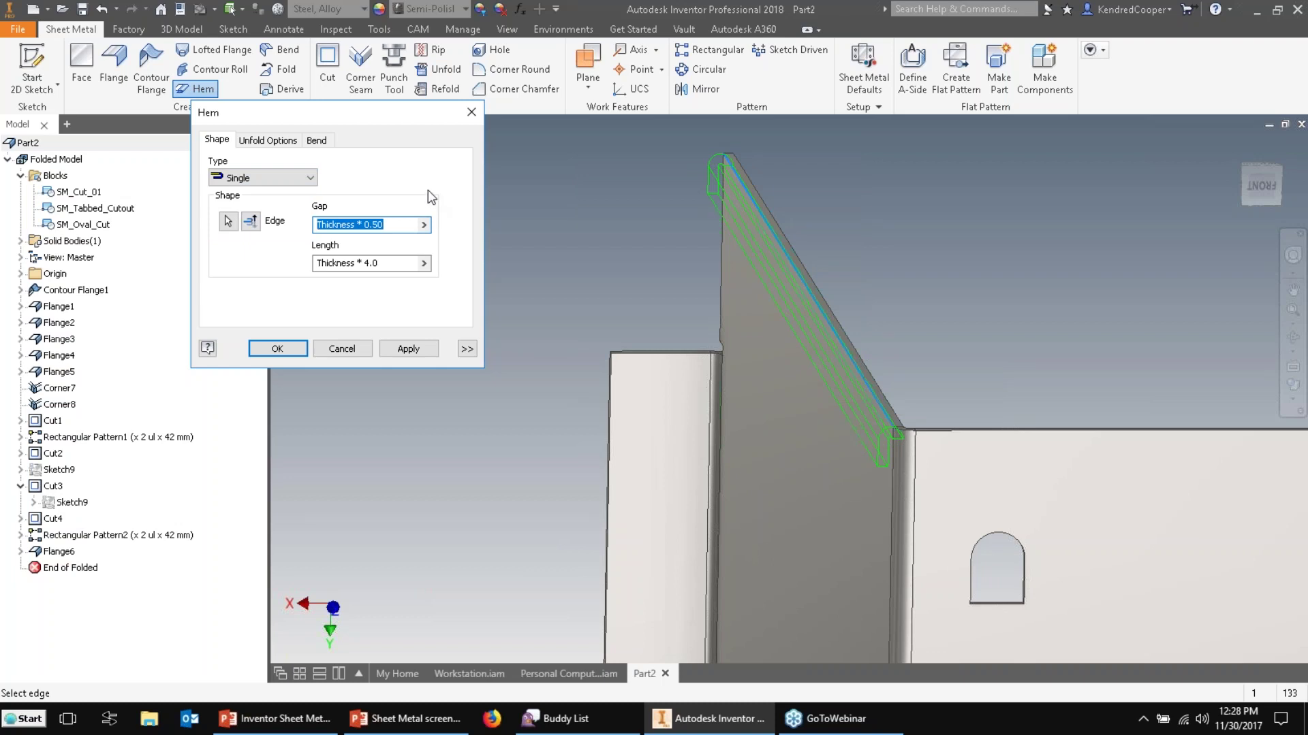
type("12")
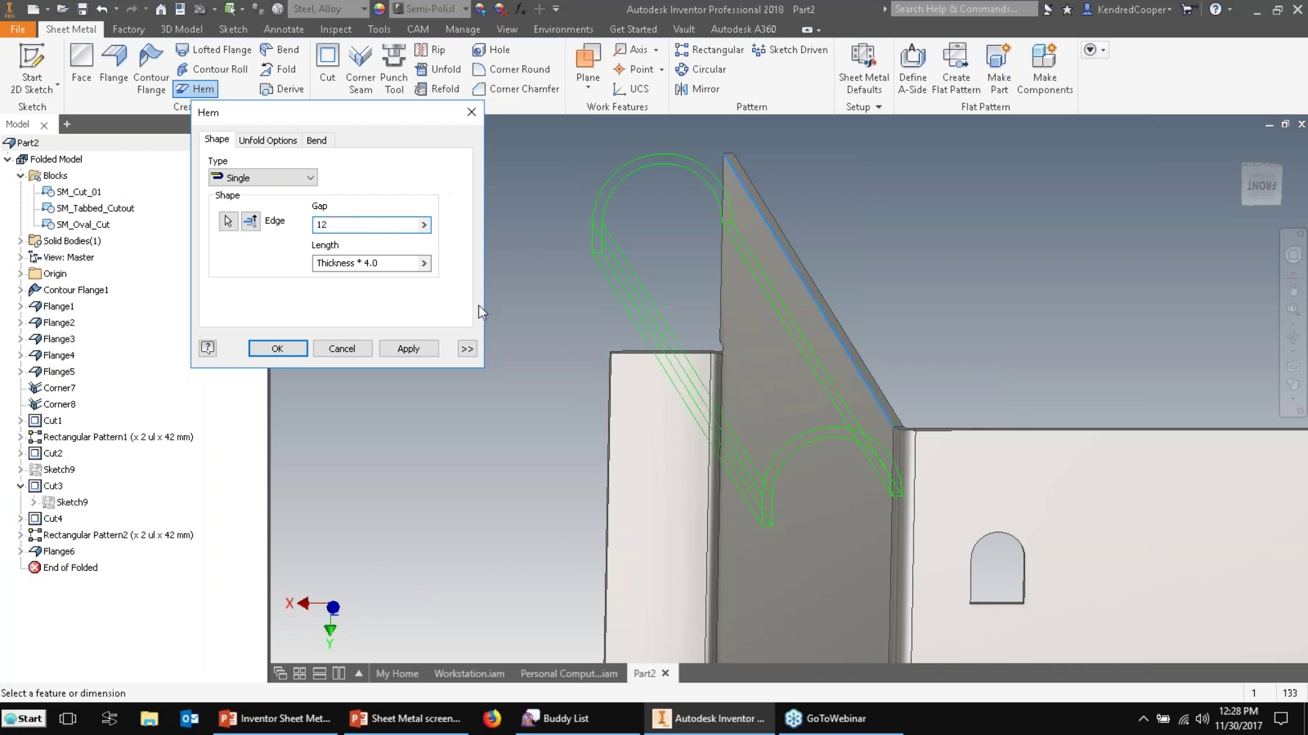
left_click(346, 352)
Restart a single hem on the side wall's unflanged long edge with a gap of Thickness*.5.
left_click(201, 89)
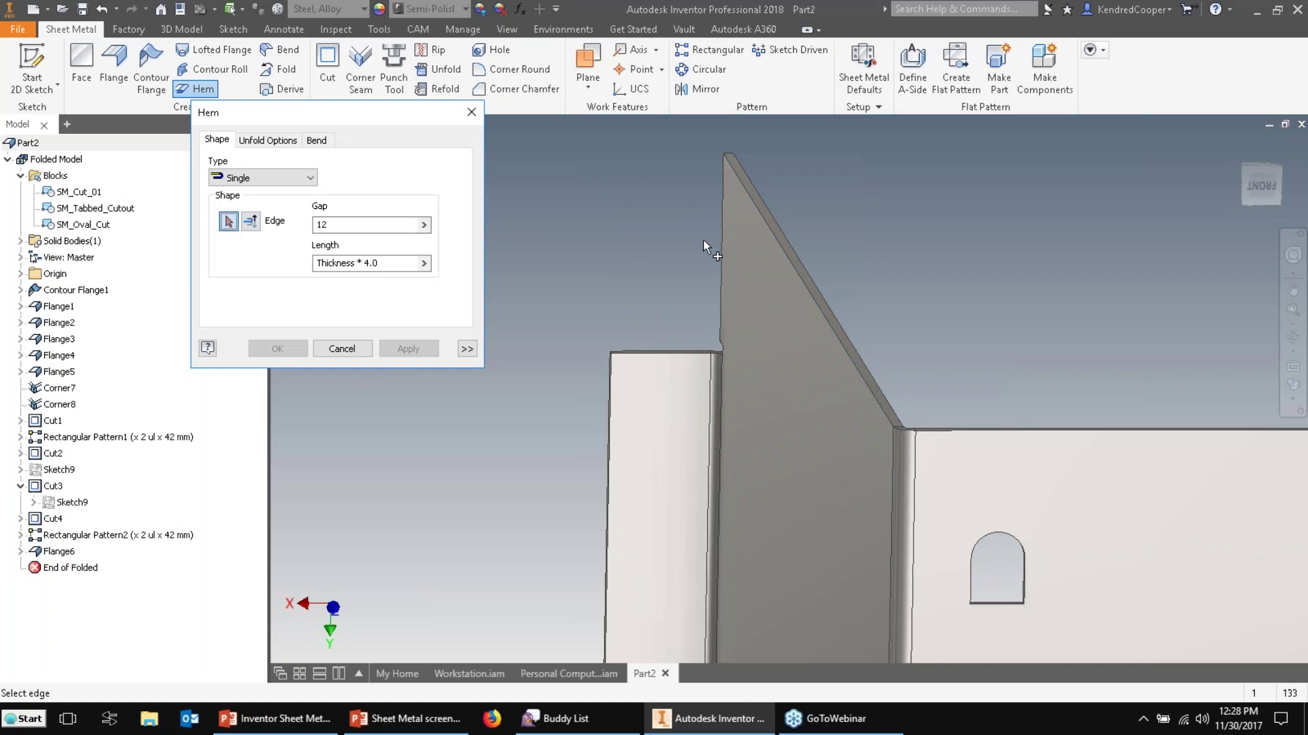
left_click(778, 251)
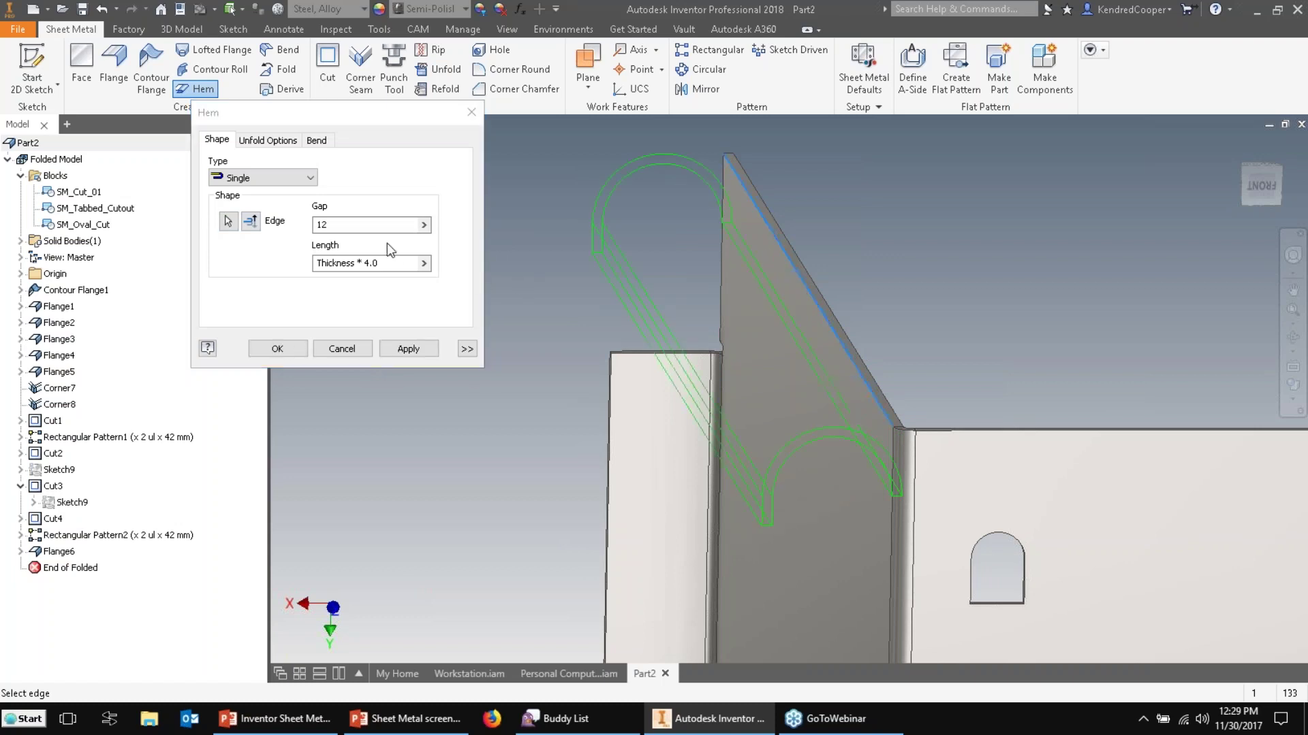
double_click(321, 225)
type("Thick")
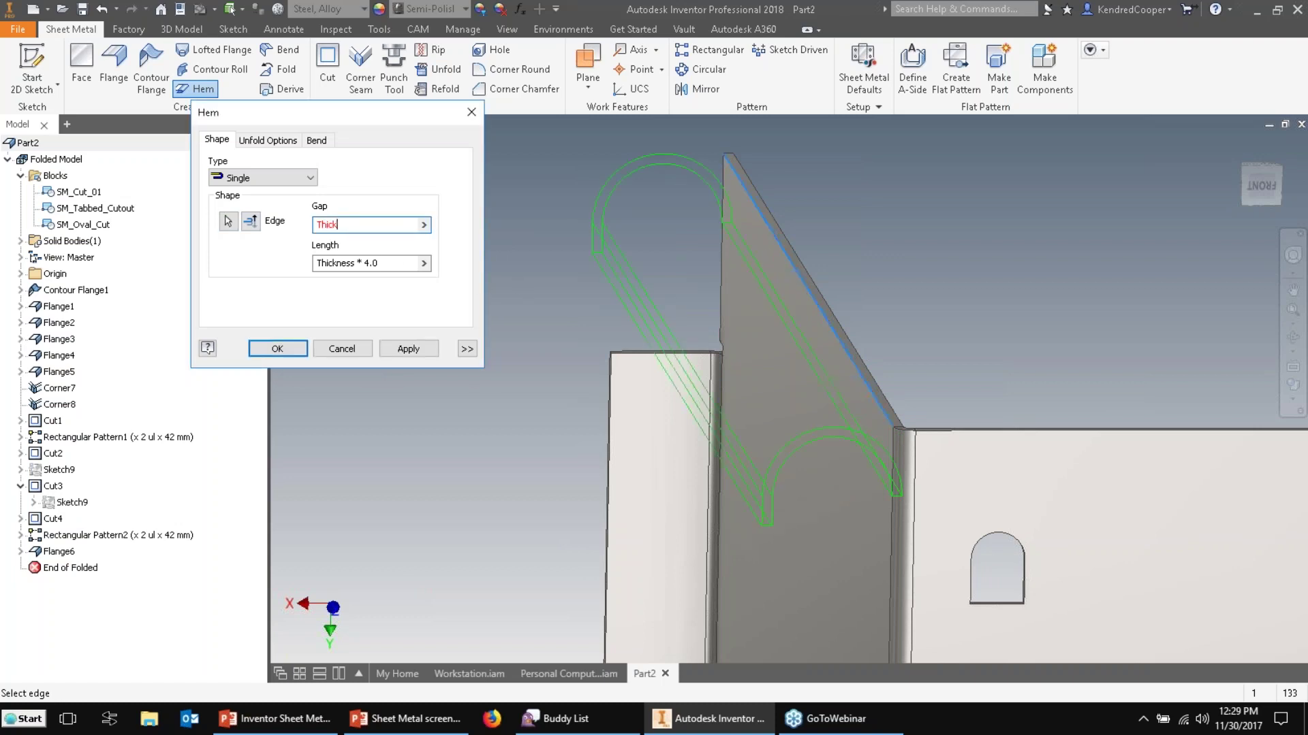
type("ness*.5")
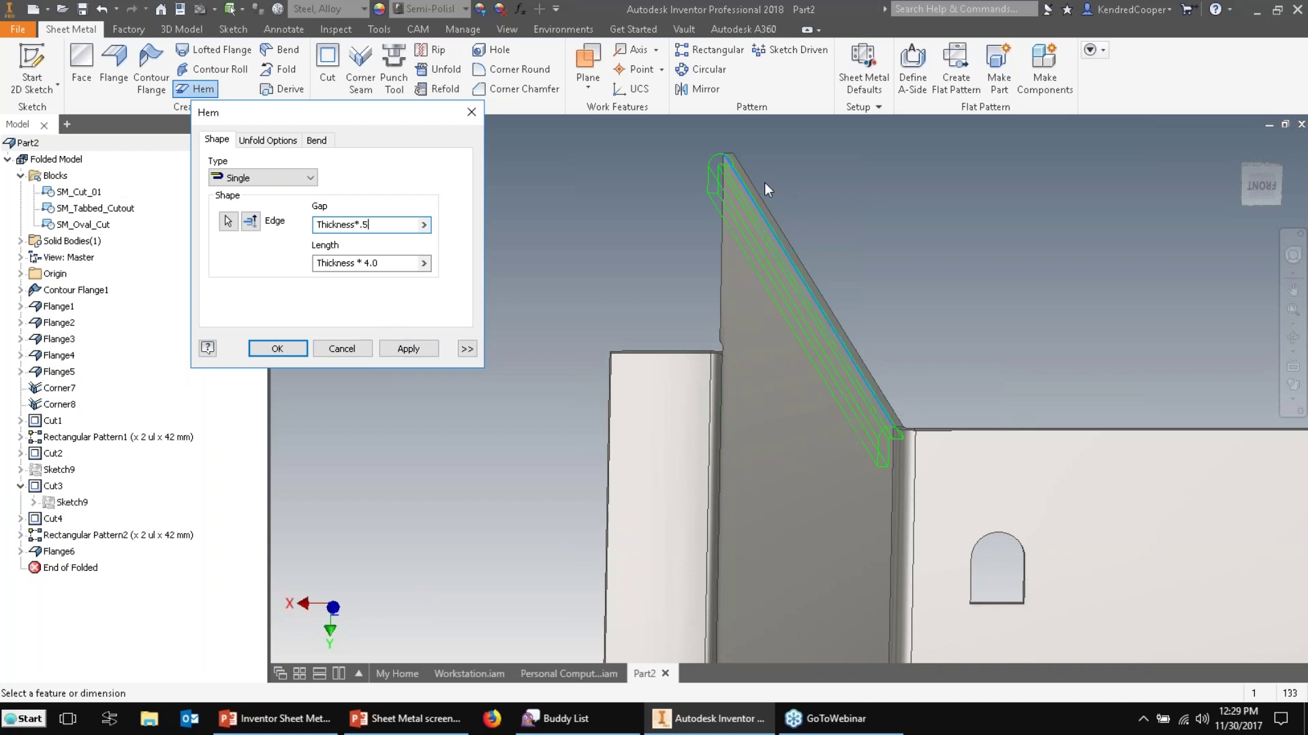
Set the hem's width extents to Offset with 5 mm at both ends, and apply the hem.
left_click(470, 352)
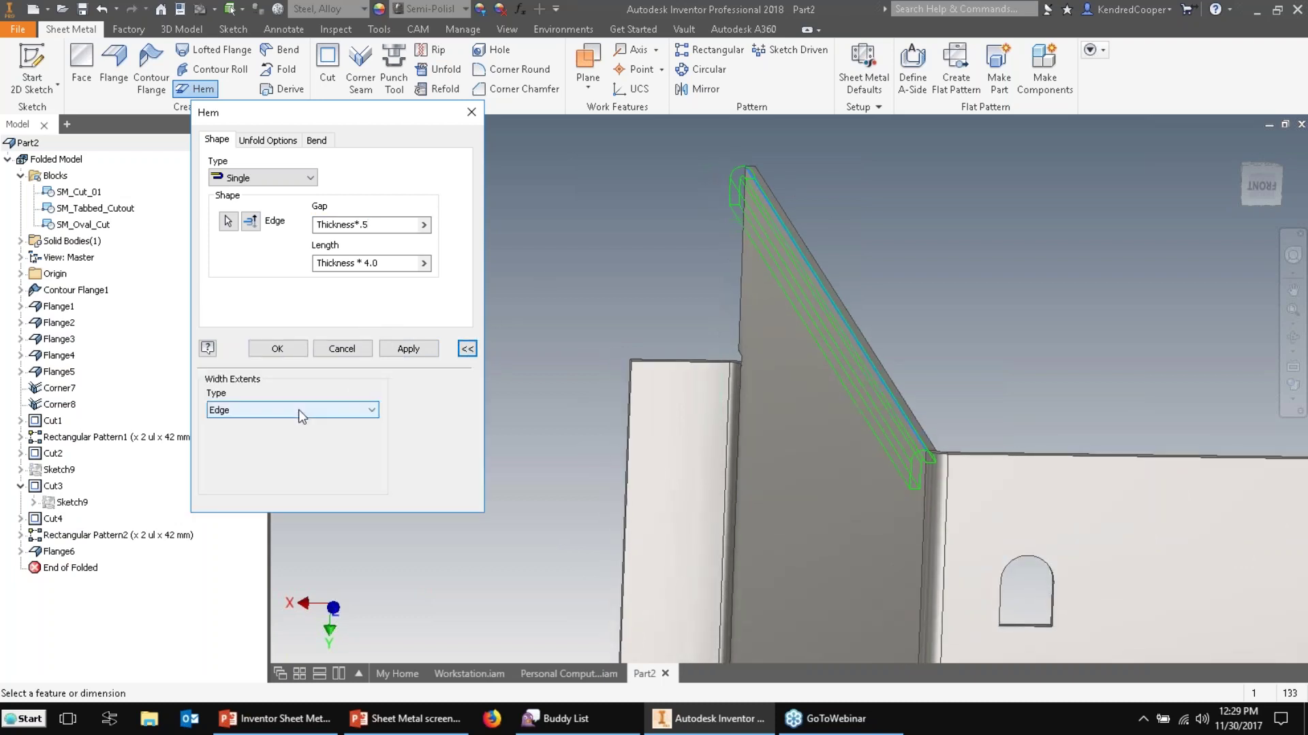
left_click(298, 411)
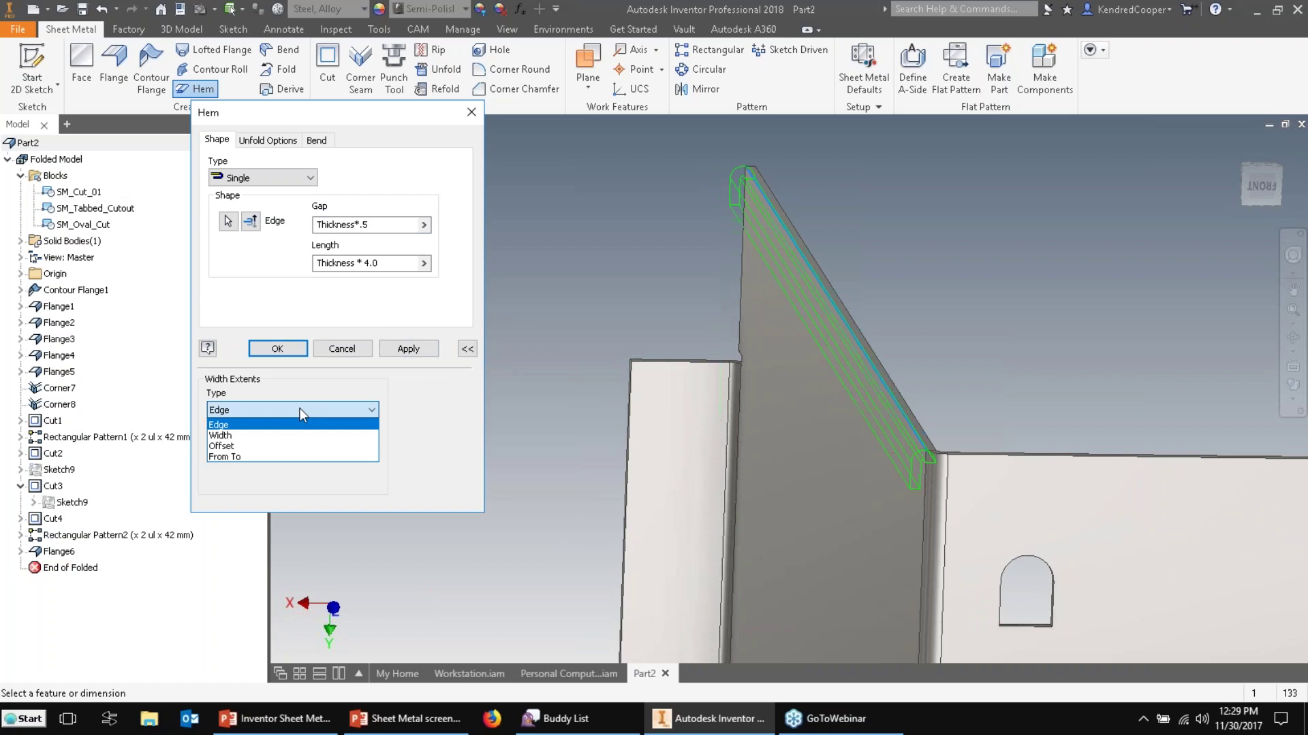
left_click(262, 445)
left_click(261, 445)
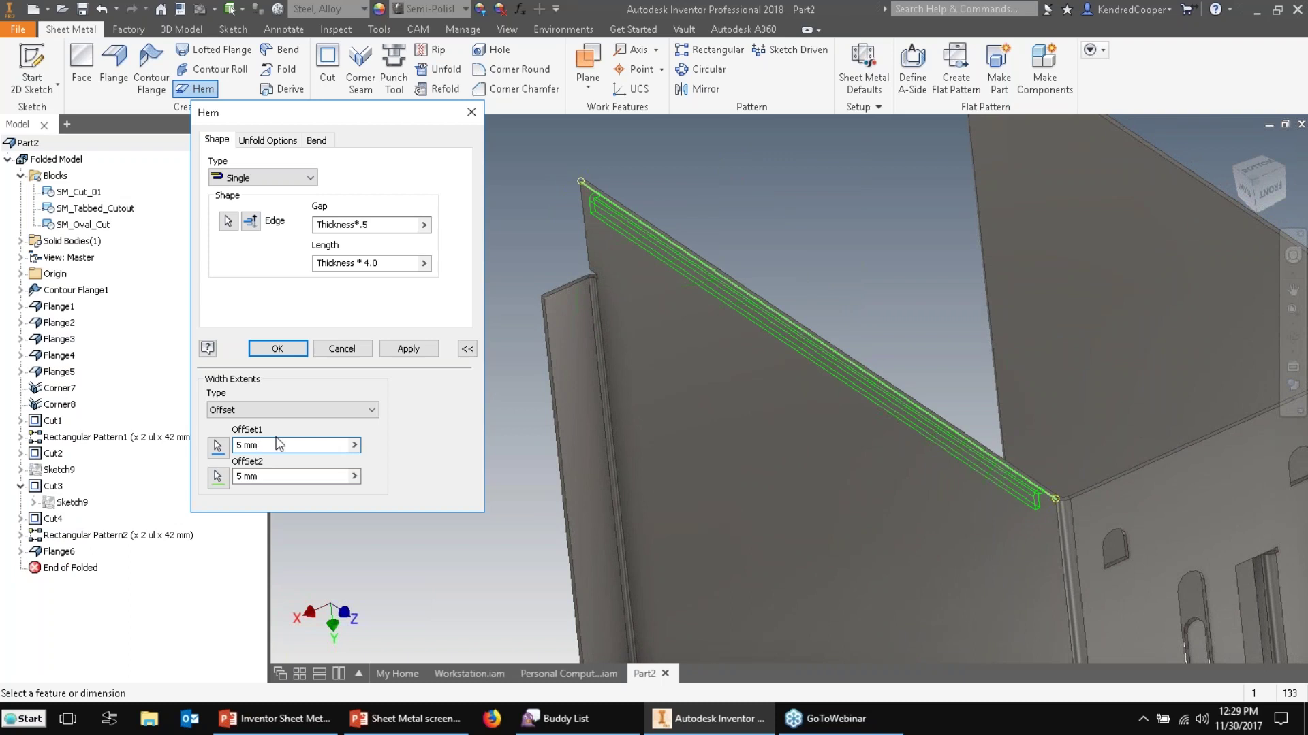
left_click(408, 348)
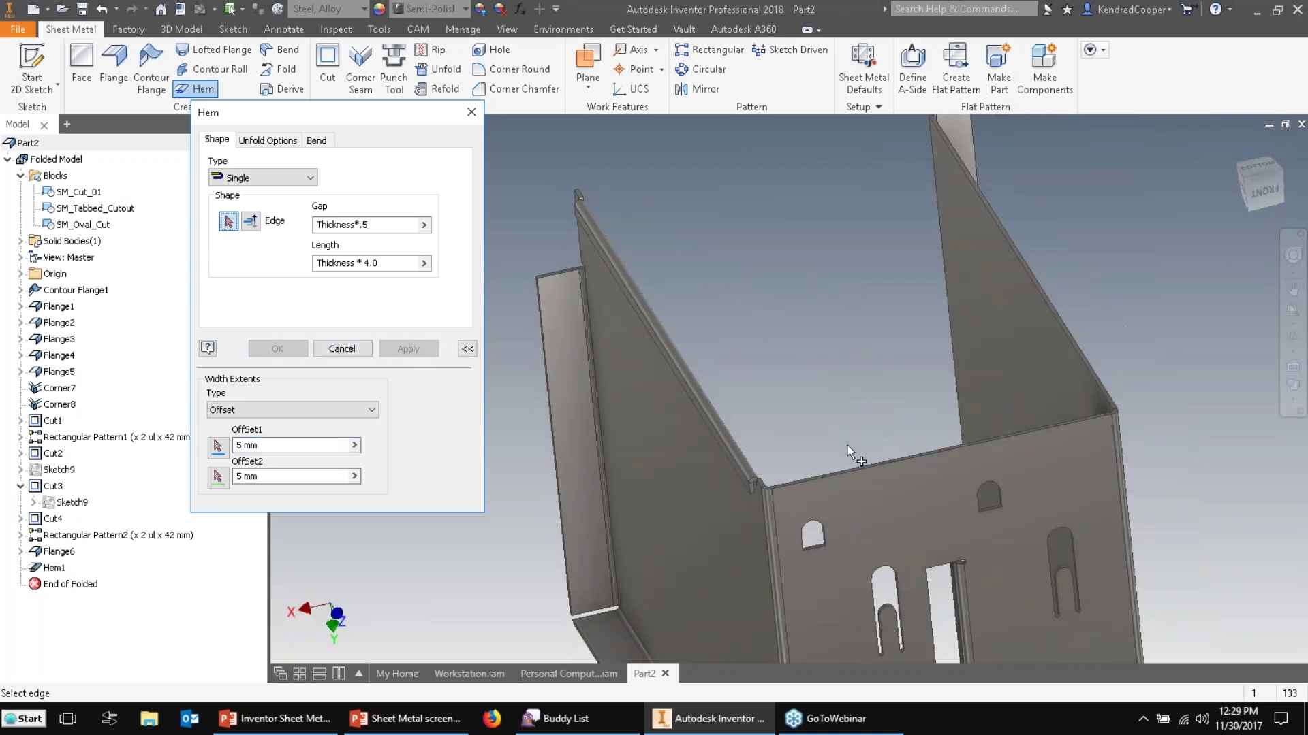
Add the same offset hem to the cutout face's free edge and the opposite side wall's edge, and collapse the Blocks folder.
left_click(857, 470)
left_click(434, 349)
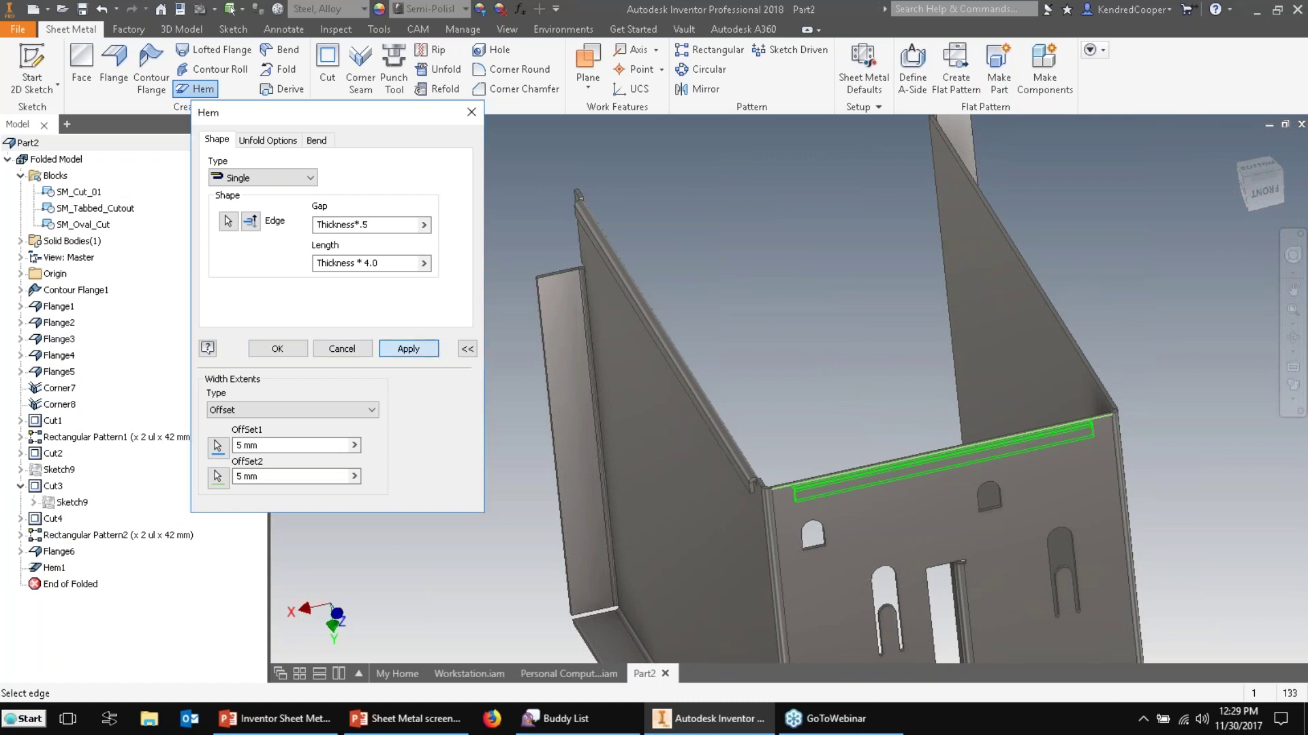
left_click(1053, 320)
left_click(284, 350)
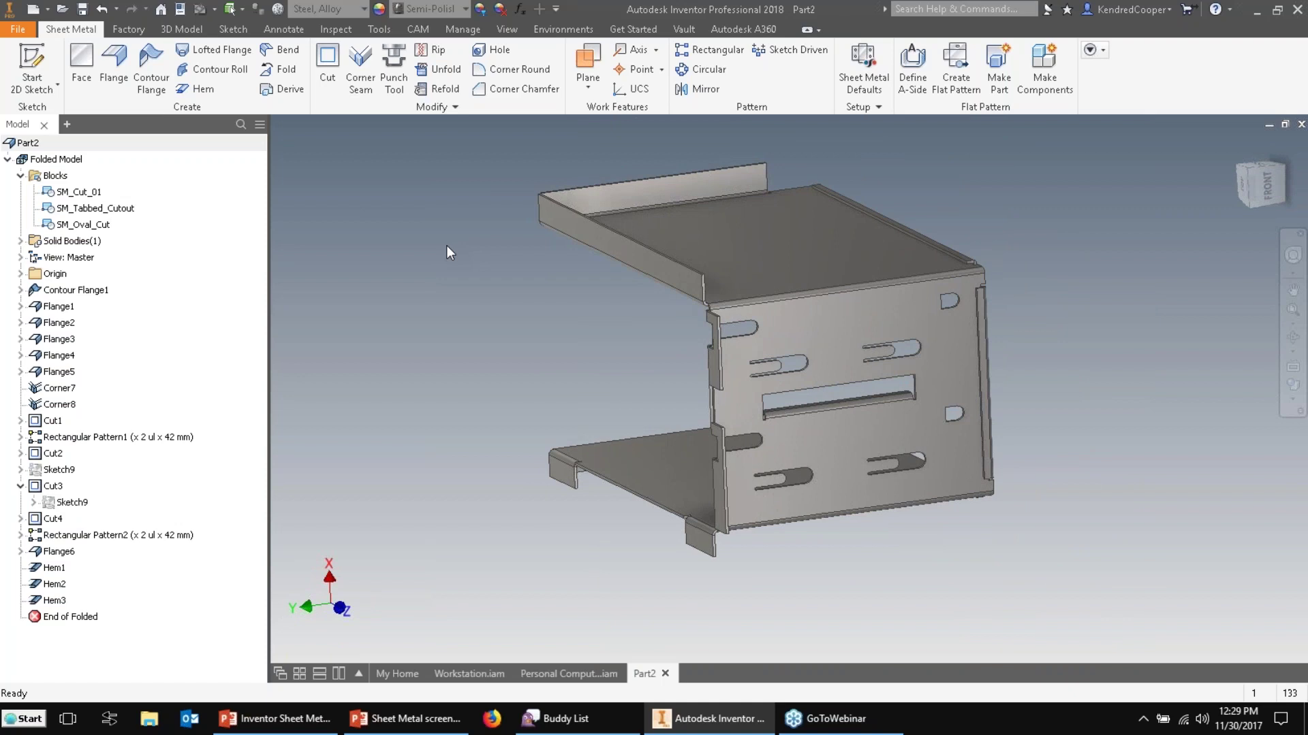
left_click(20, 175)
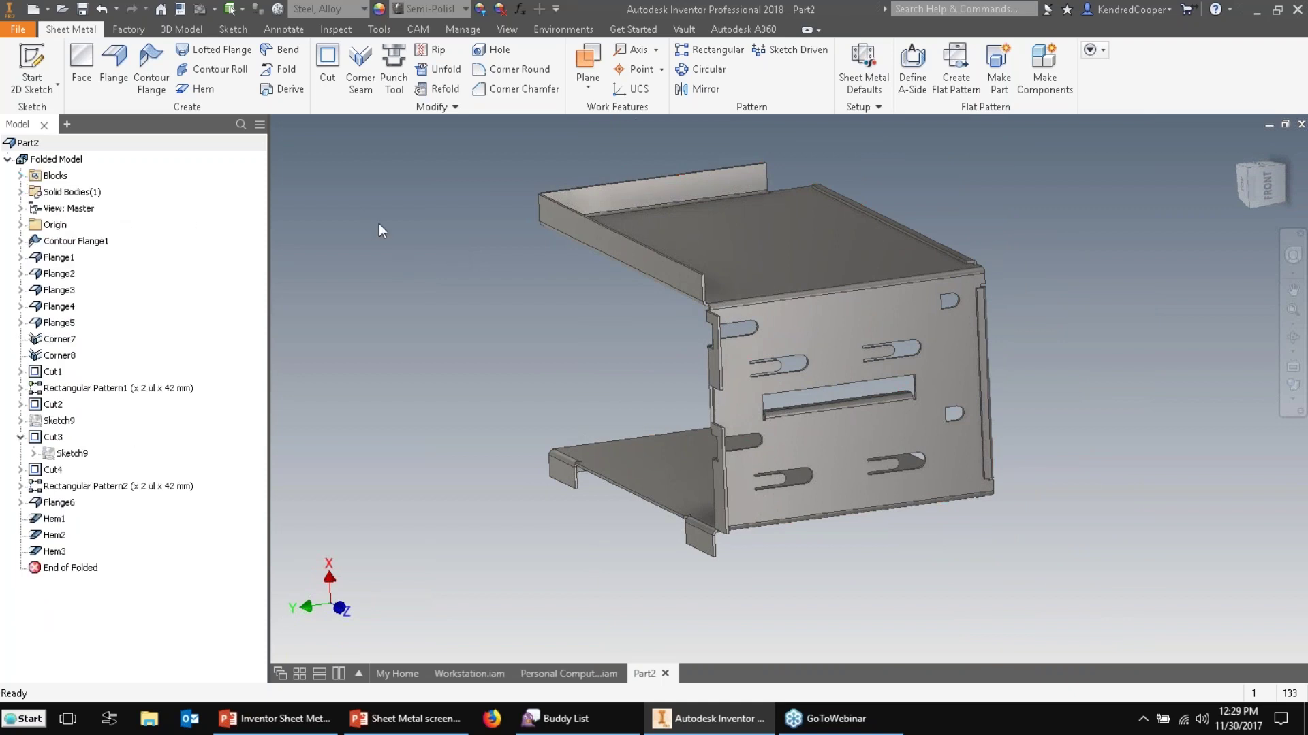
Create a new drawing with the Husky Engineering title block, leaving the prompted Scale entry blank.
left_click(32, 10)
double_click(472, 418)
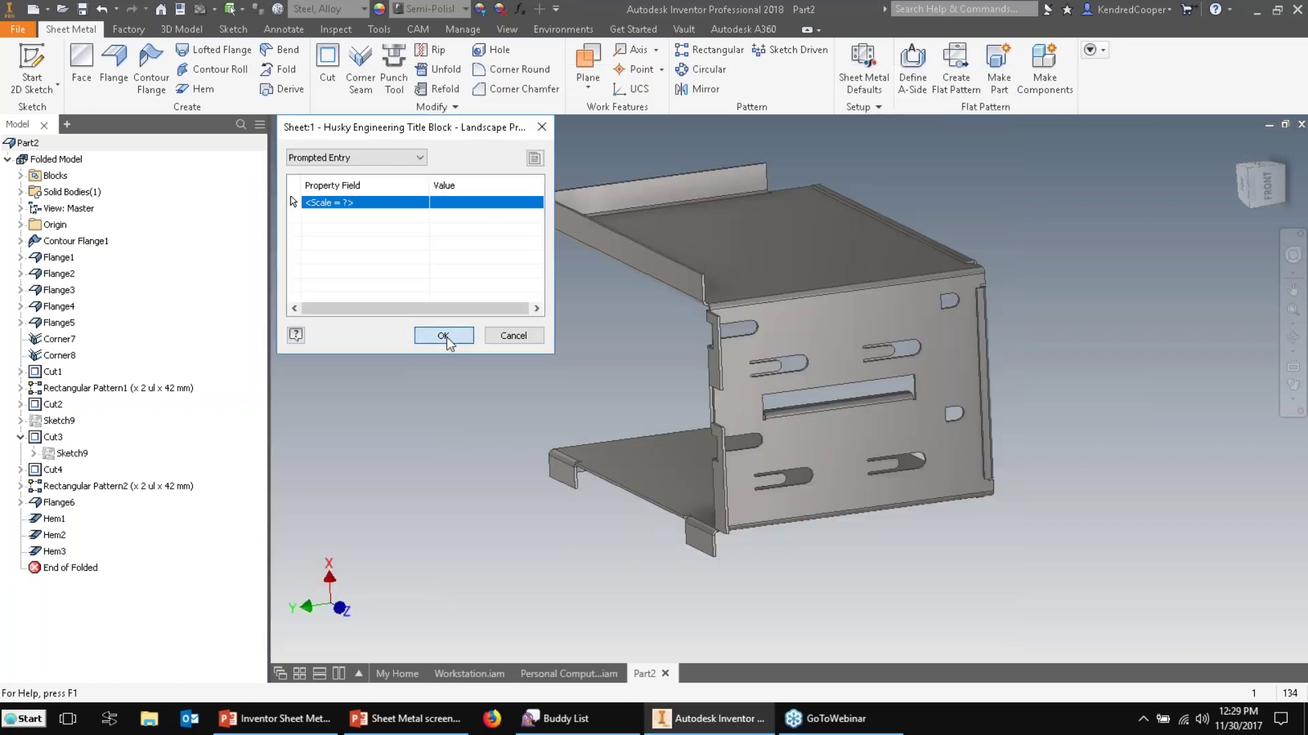
left_click(443, 335)
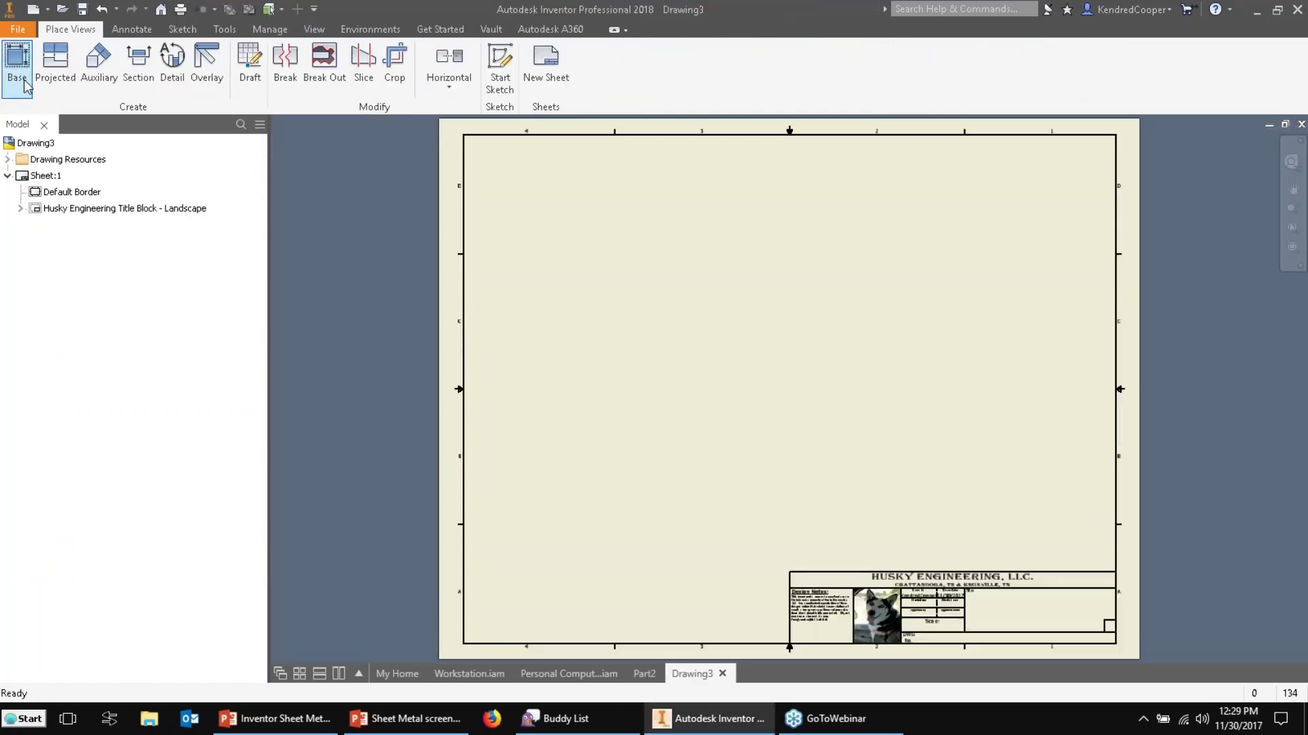
Set up an isometric base view of the part with hidden lines removed at 3/4 scale in the sheet's lower-left corner.
left_click(18, 75)
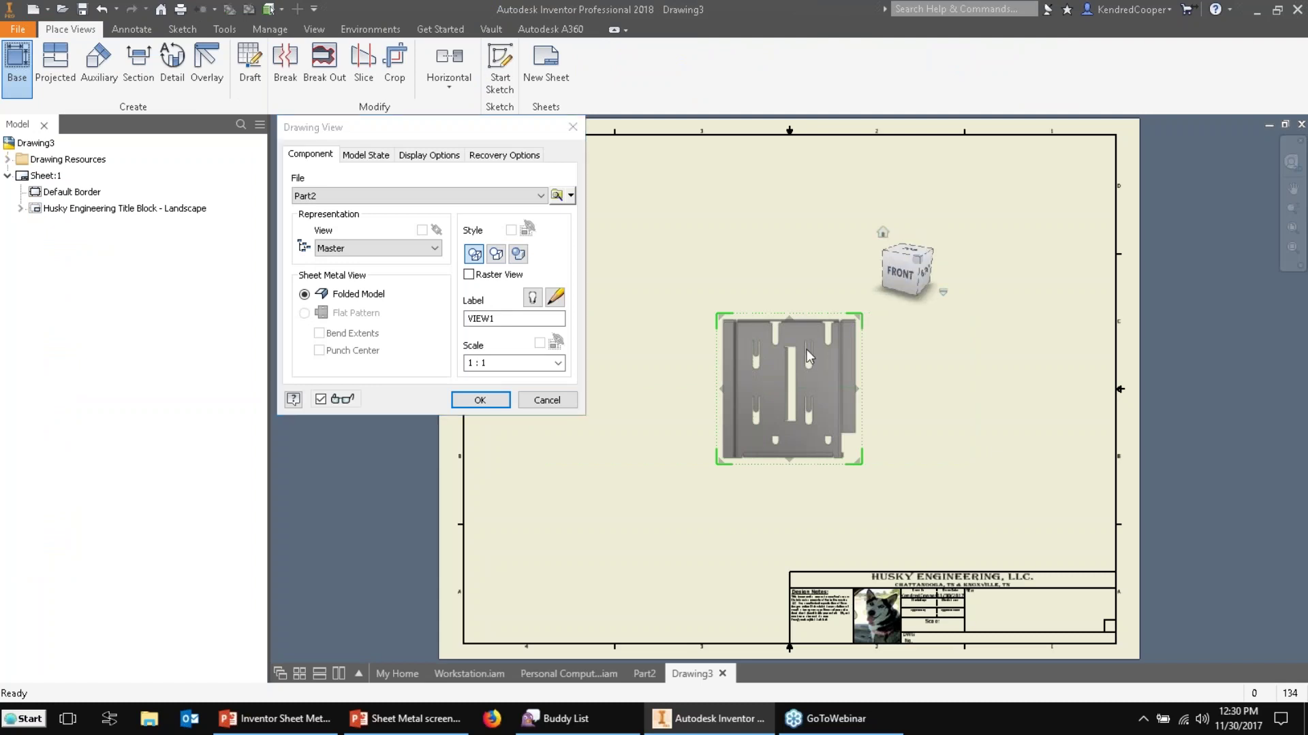
left_click(918, 259)
left_click(496, 254)
left_click(507, 363)
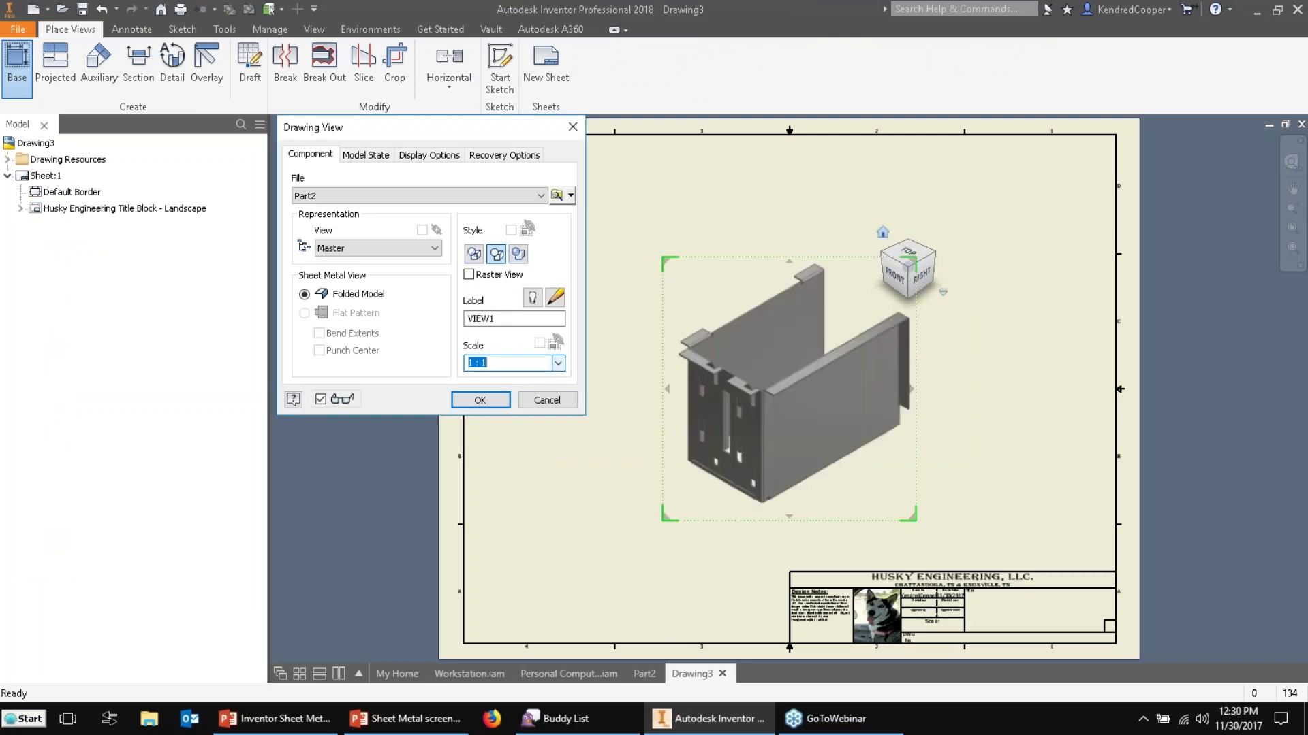
left_click(558, 363)
left_click(508, 431)
left_click_drag(635, 555, 398, 570)
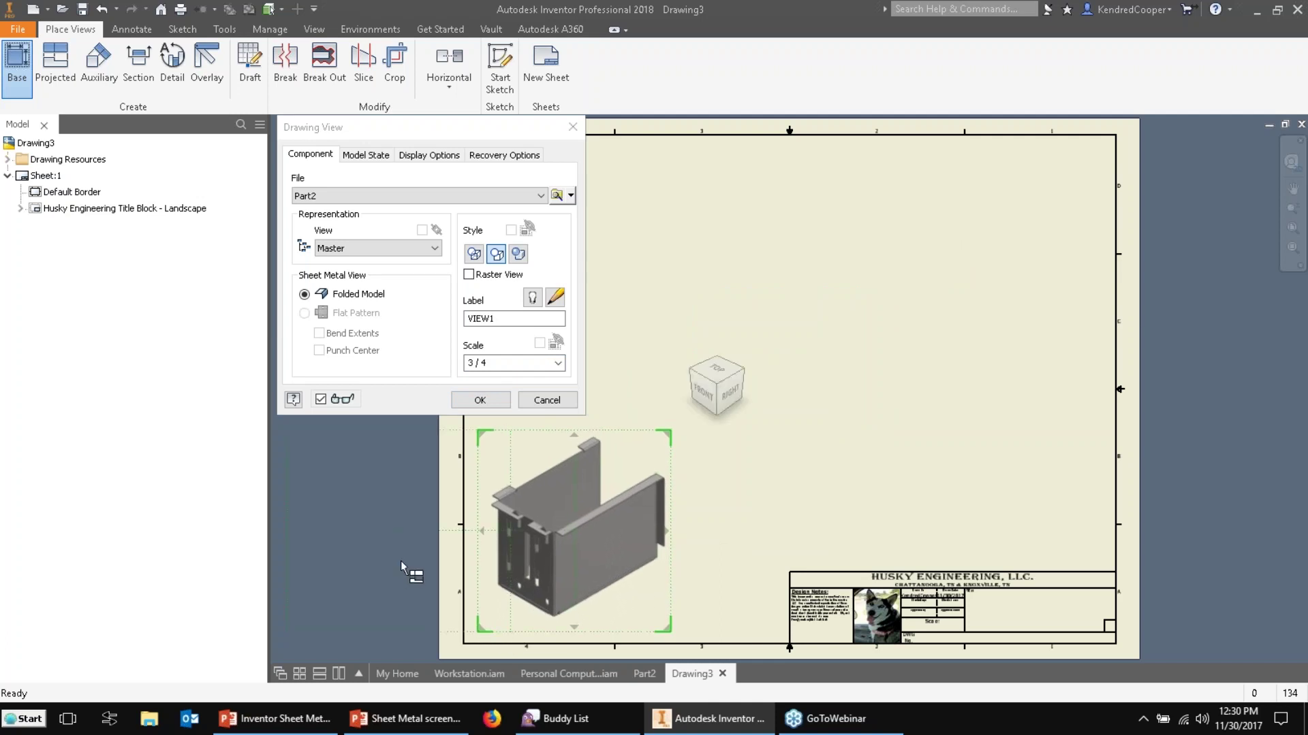
Confirm the isometric view and save the part as Part2.ipt.
left_click(479, 400)
left_click(730, 412)
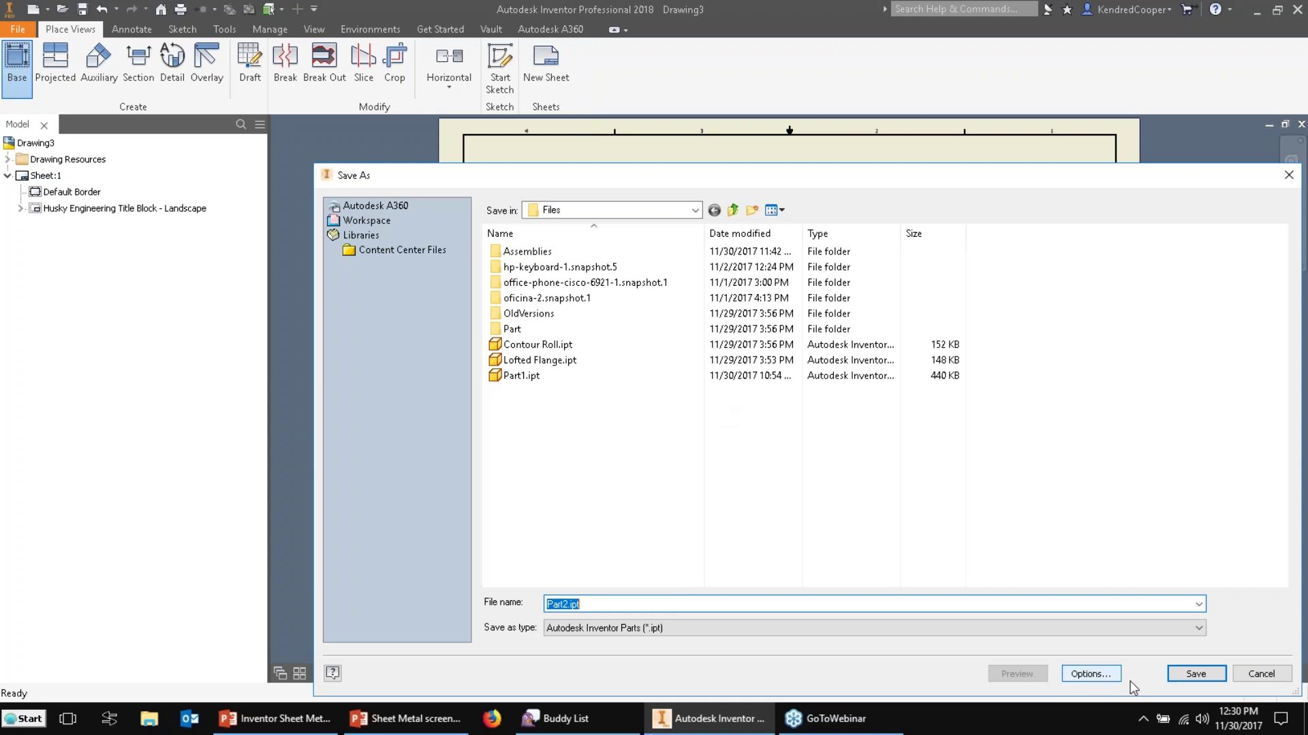
left_click(1210, 679)
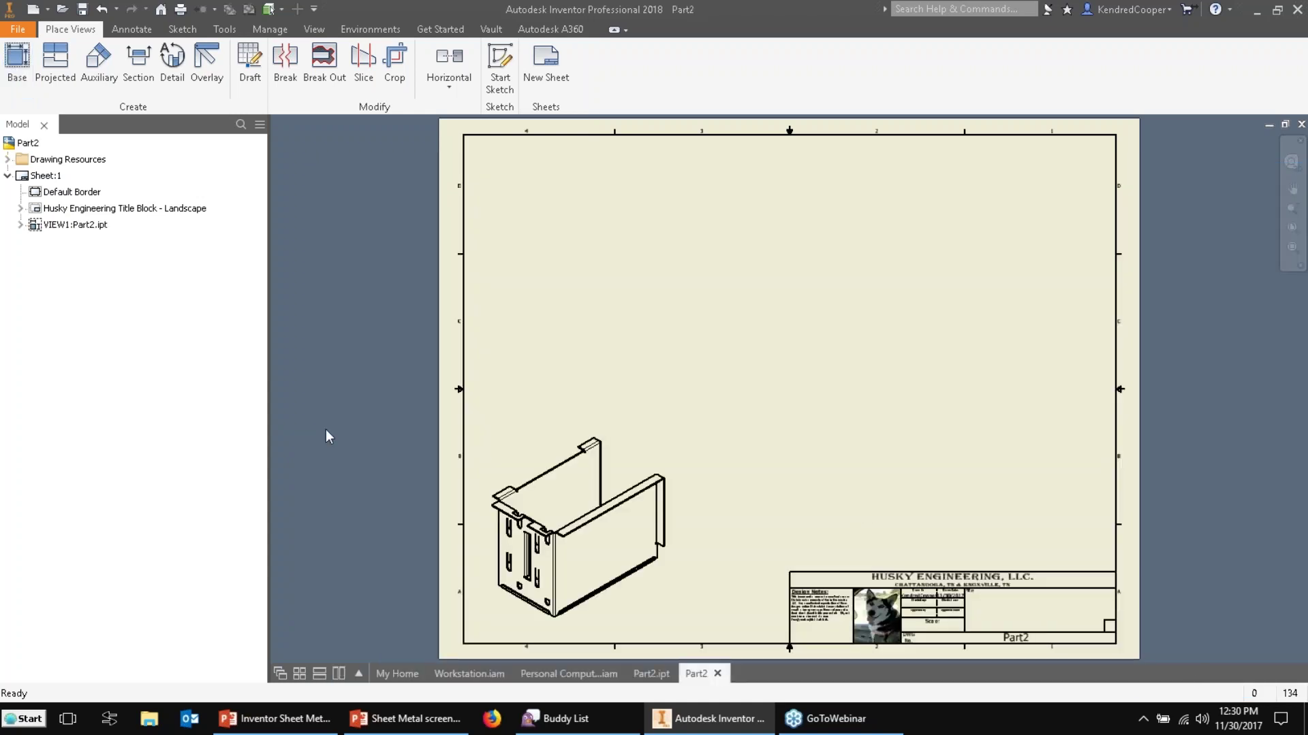
Create the flat pattern of Part2.ipt, and save the part, accepting the exit from flat pattern editing.
left_click(651, 674)
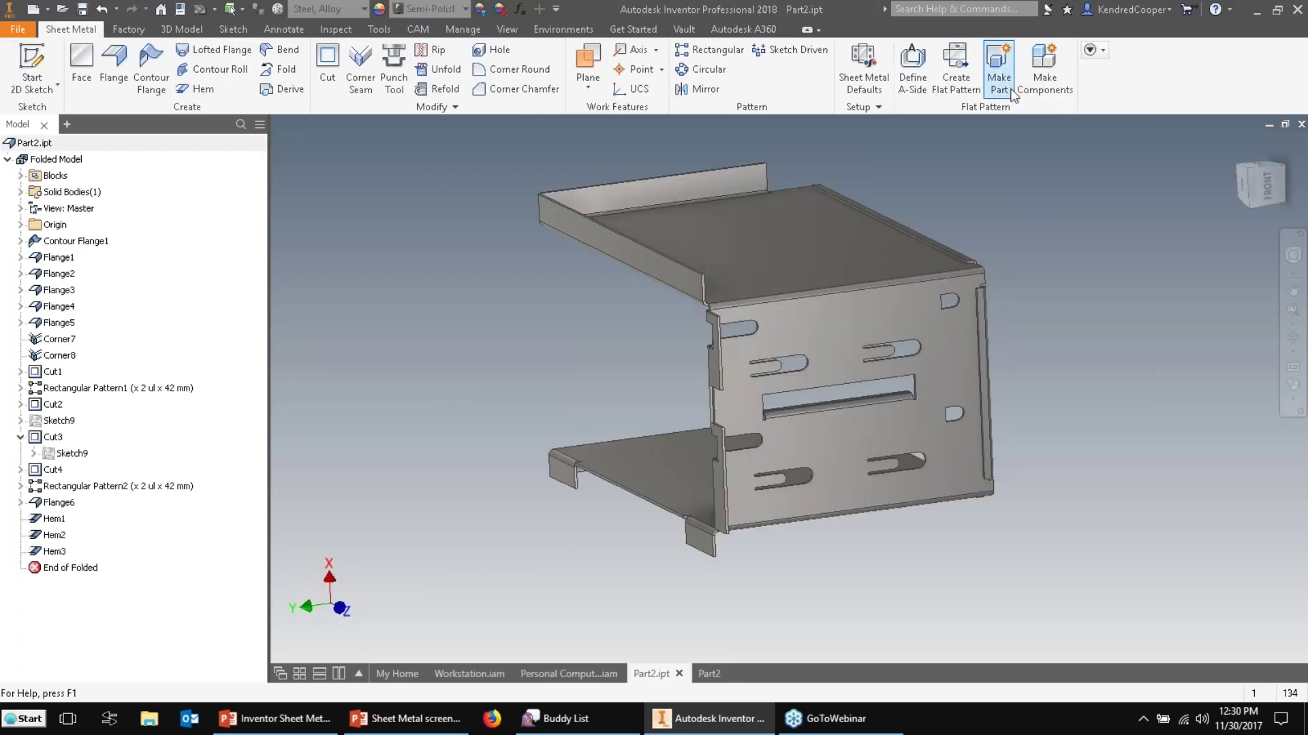
left_click(967, 83)
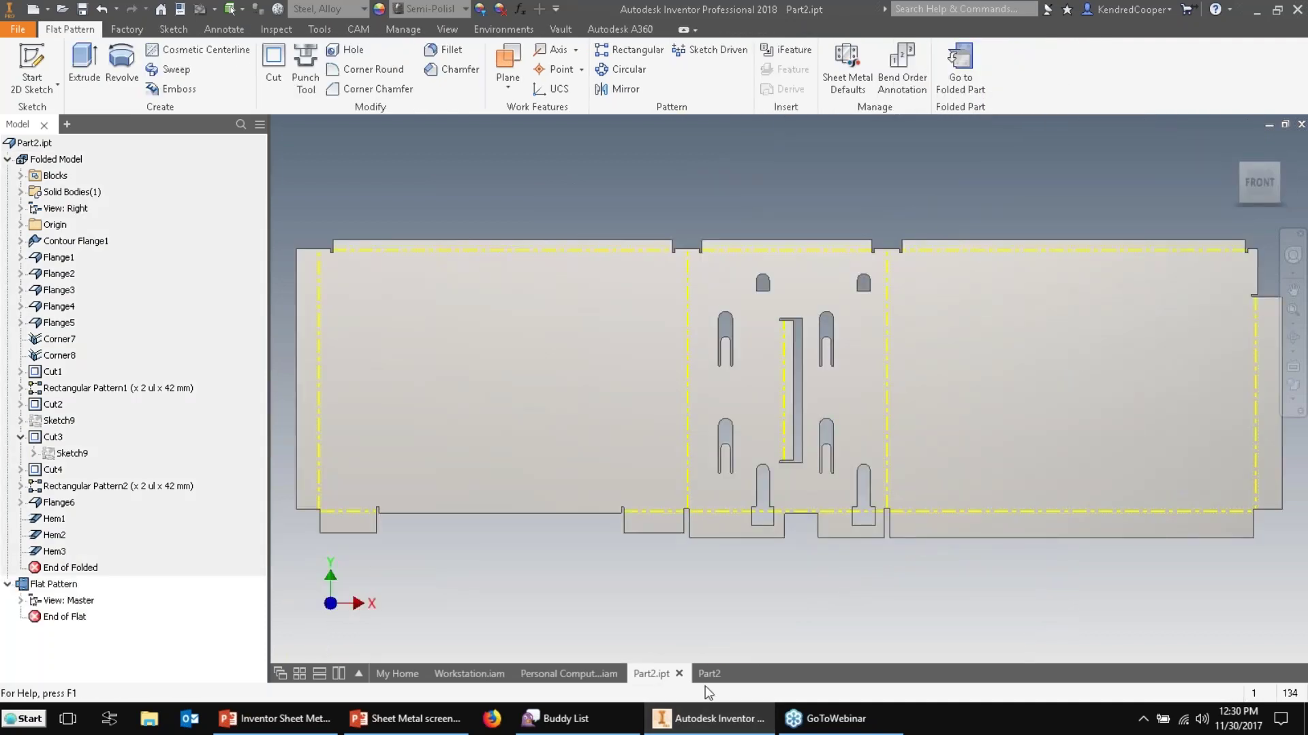
scroll(704, 225, "down", 3)
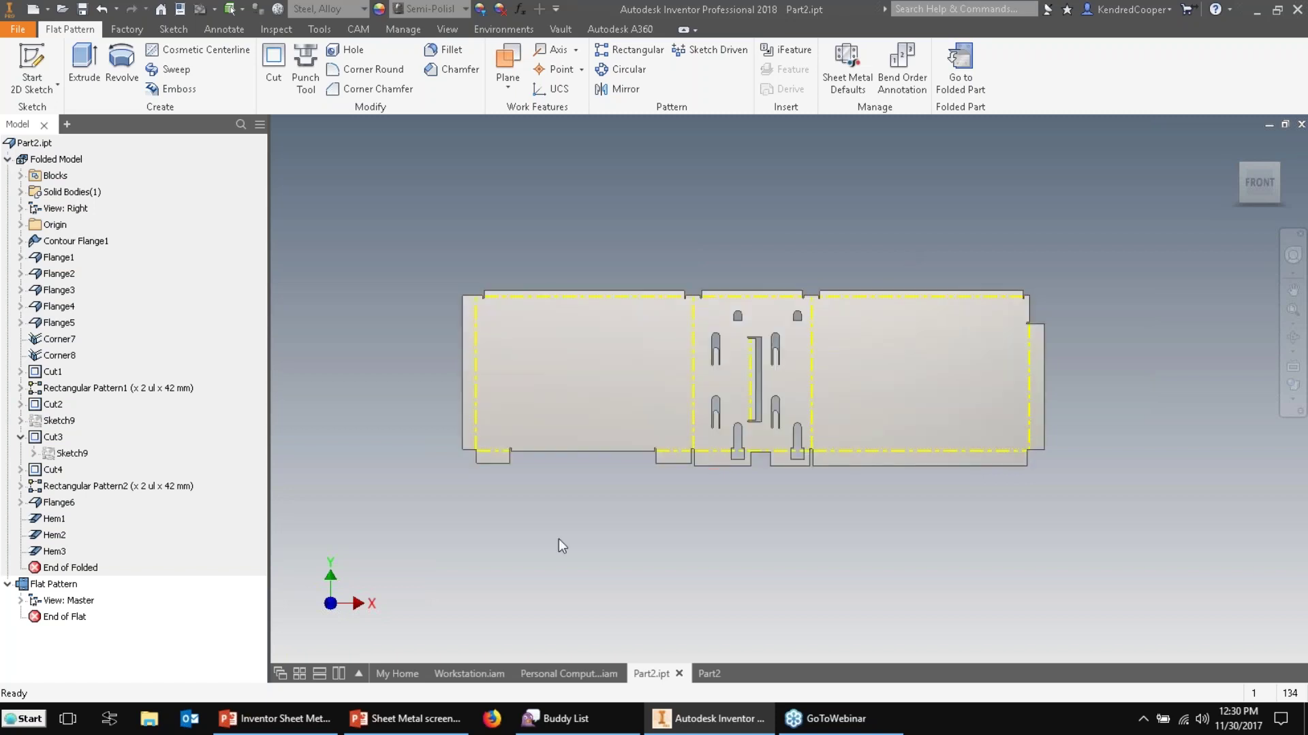
left_click(121, 74)
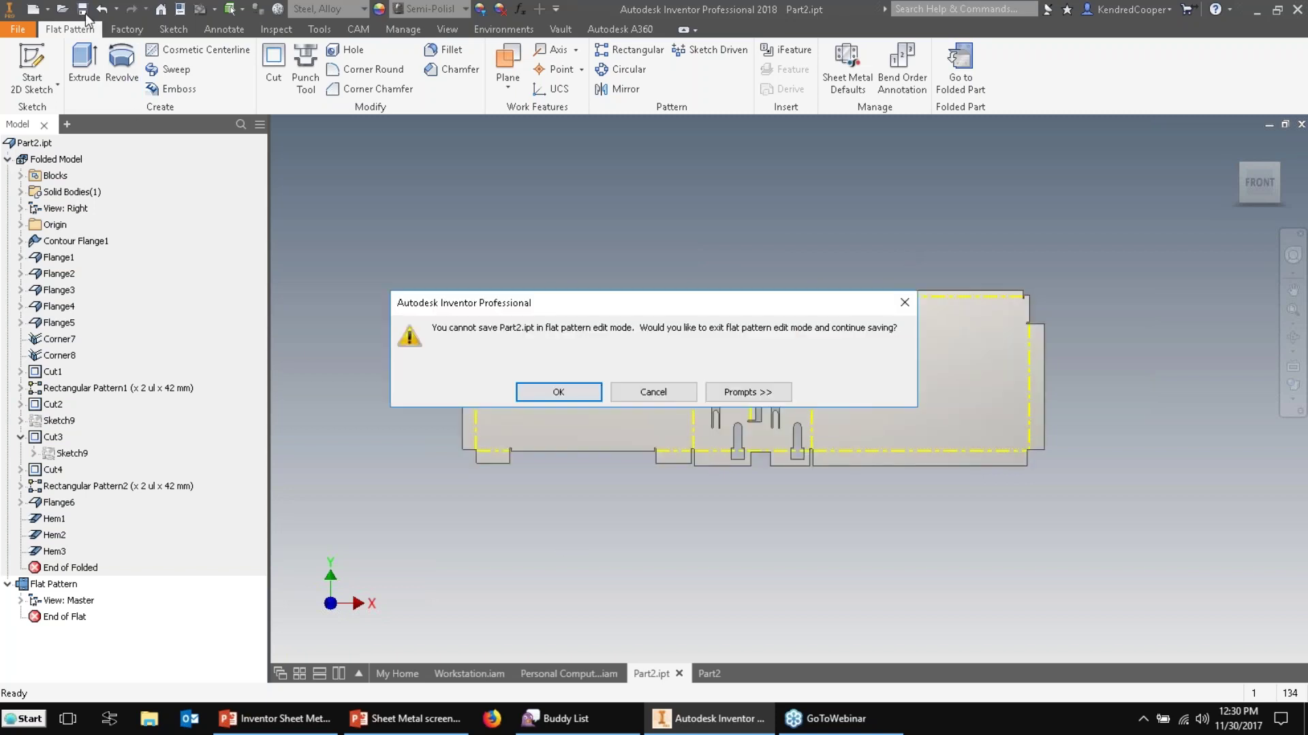
left_click(555, 393)
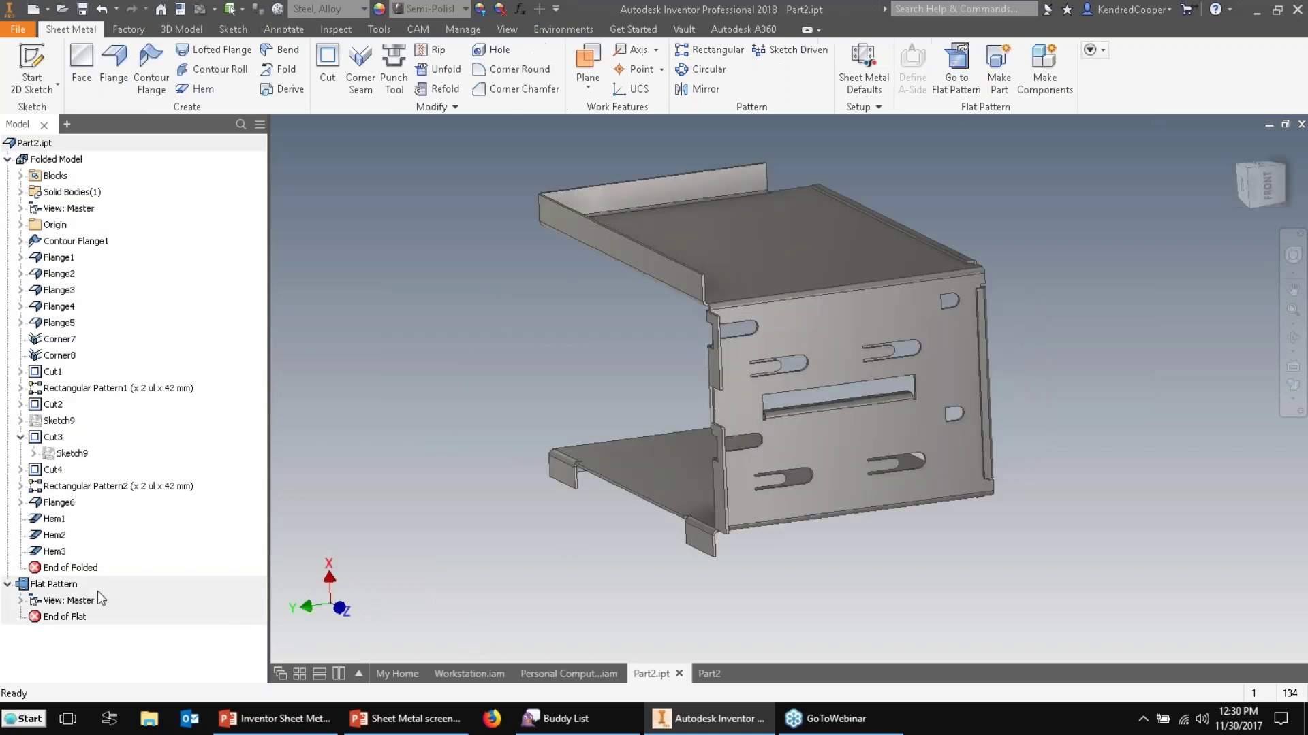
Collapse the Folded Model tree and switch between the folded model and the flat pattern, ending in the flat pattern.
double_click(75, 586)
left_click(8, 158)
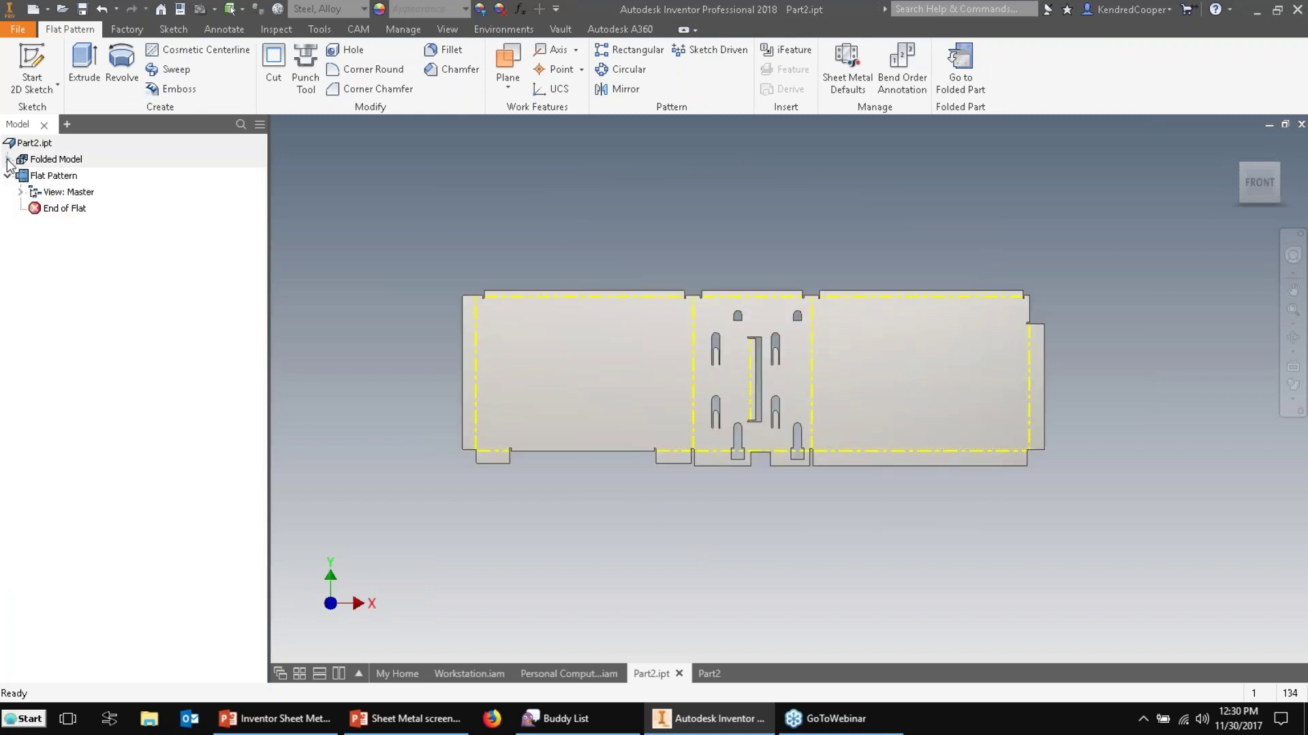
double_click(51, 162)
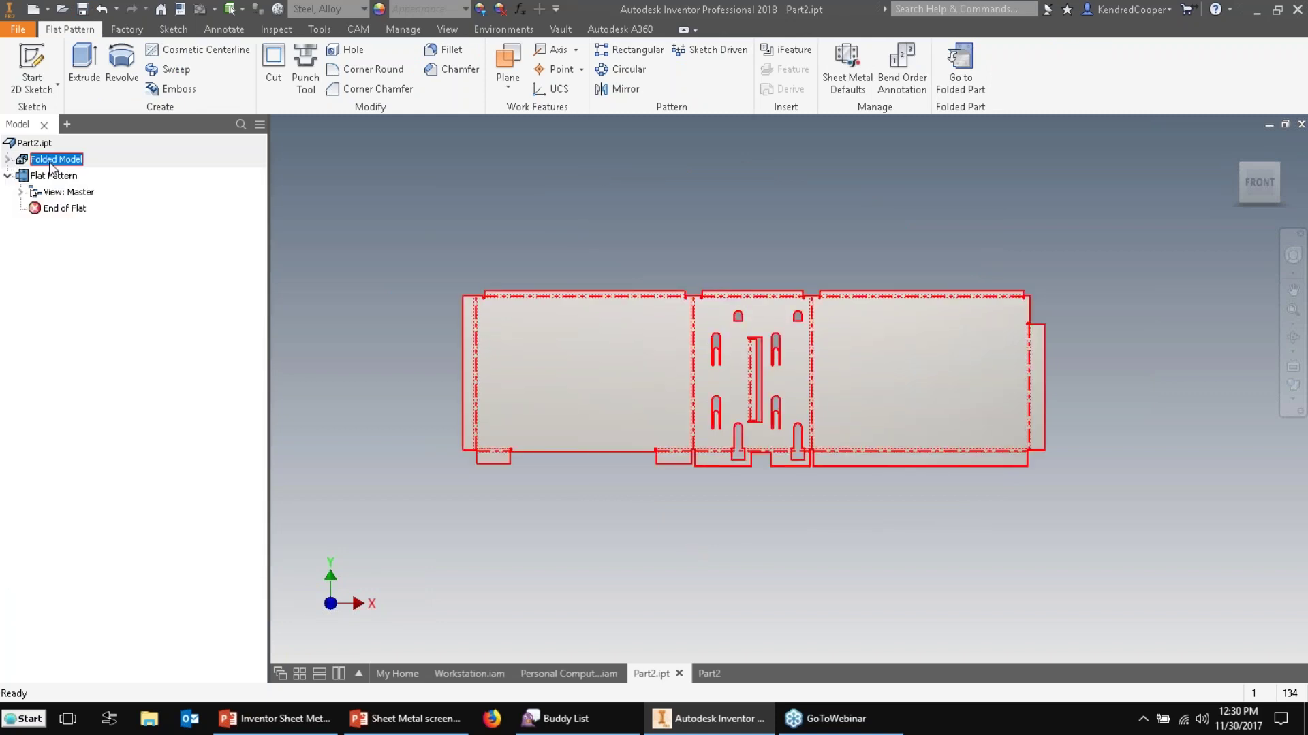
left_click(7, 159)
double_click(53, 176)
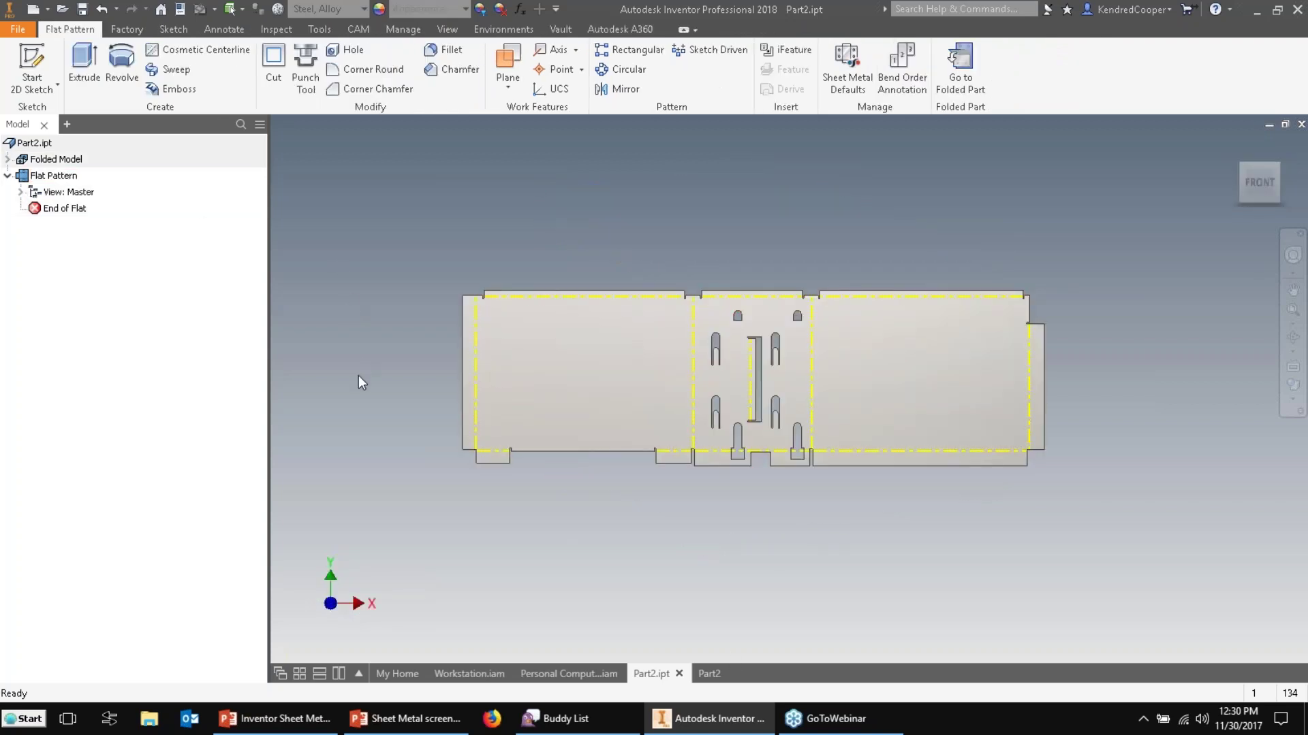
In the Part2 drawing, place a base view of the flat pattern at 1:1 scale above the isometric view.
left_click(714, 673)
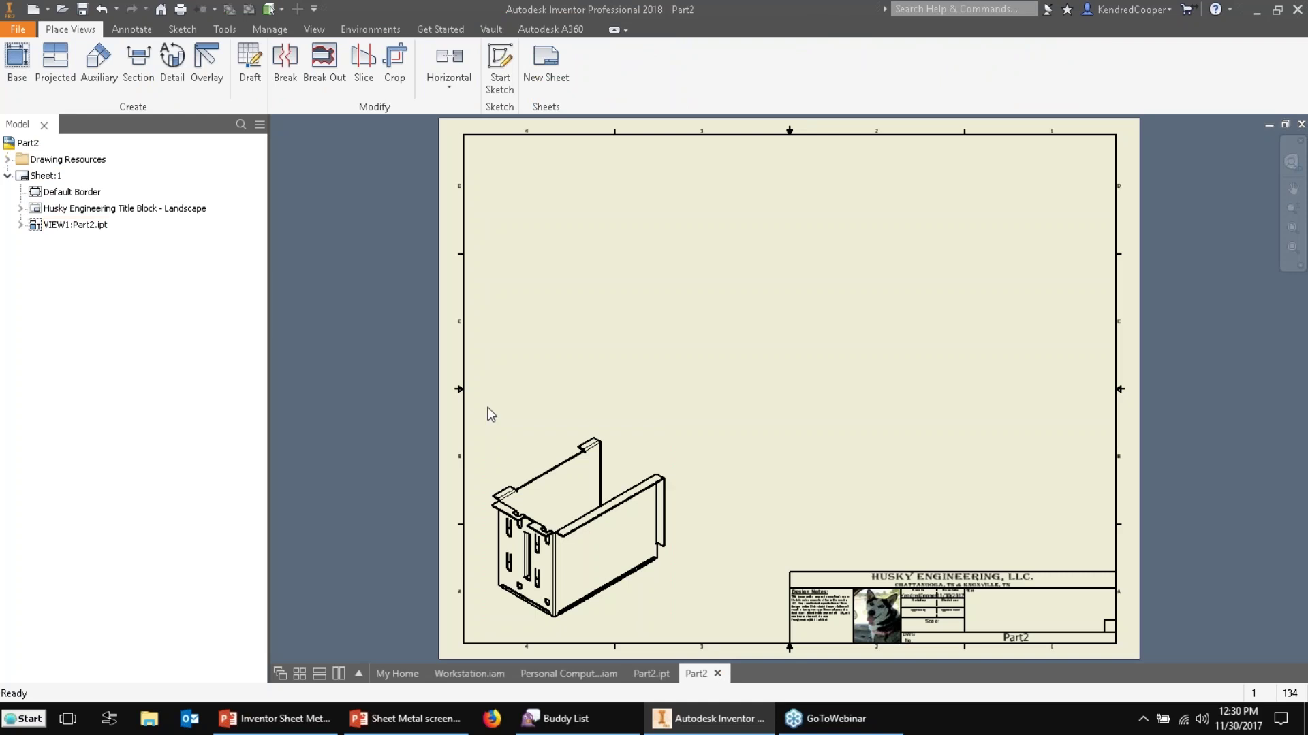
left_click(17, 63)
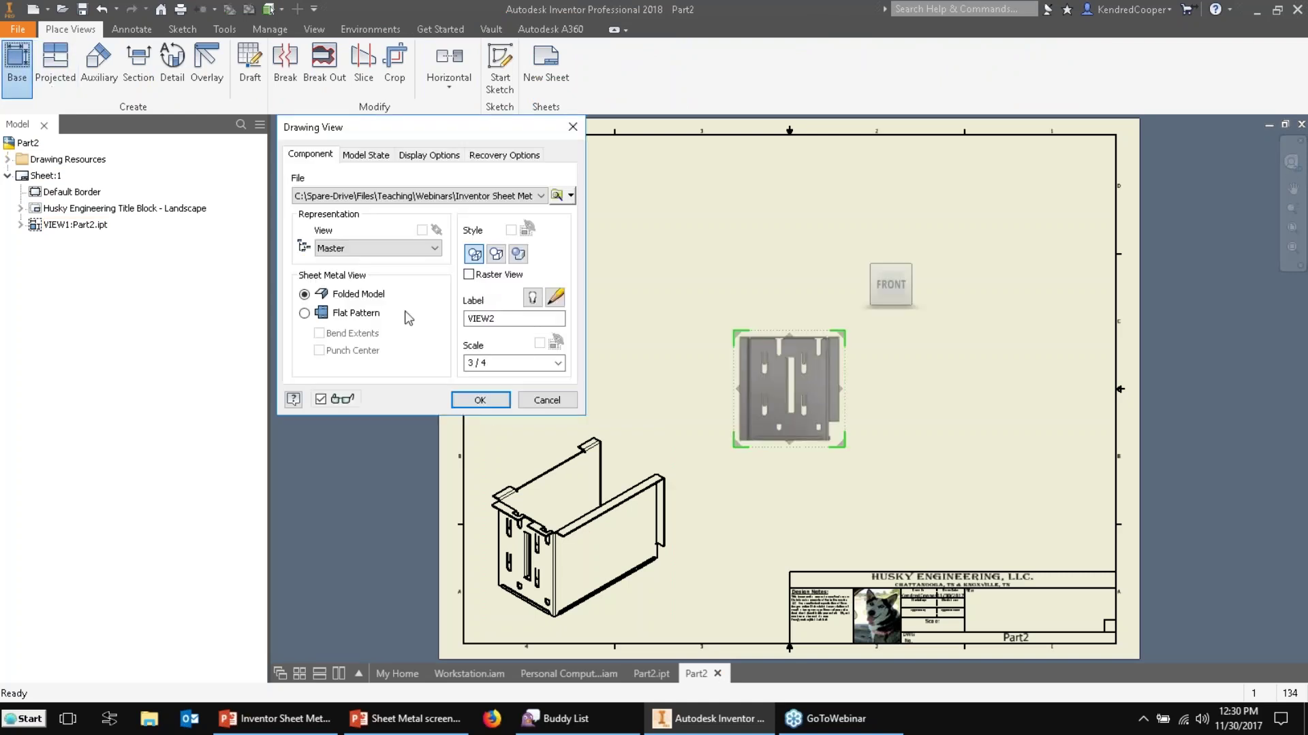
left_click(305, 313)
left_click(558, 364)
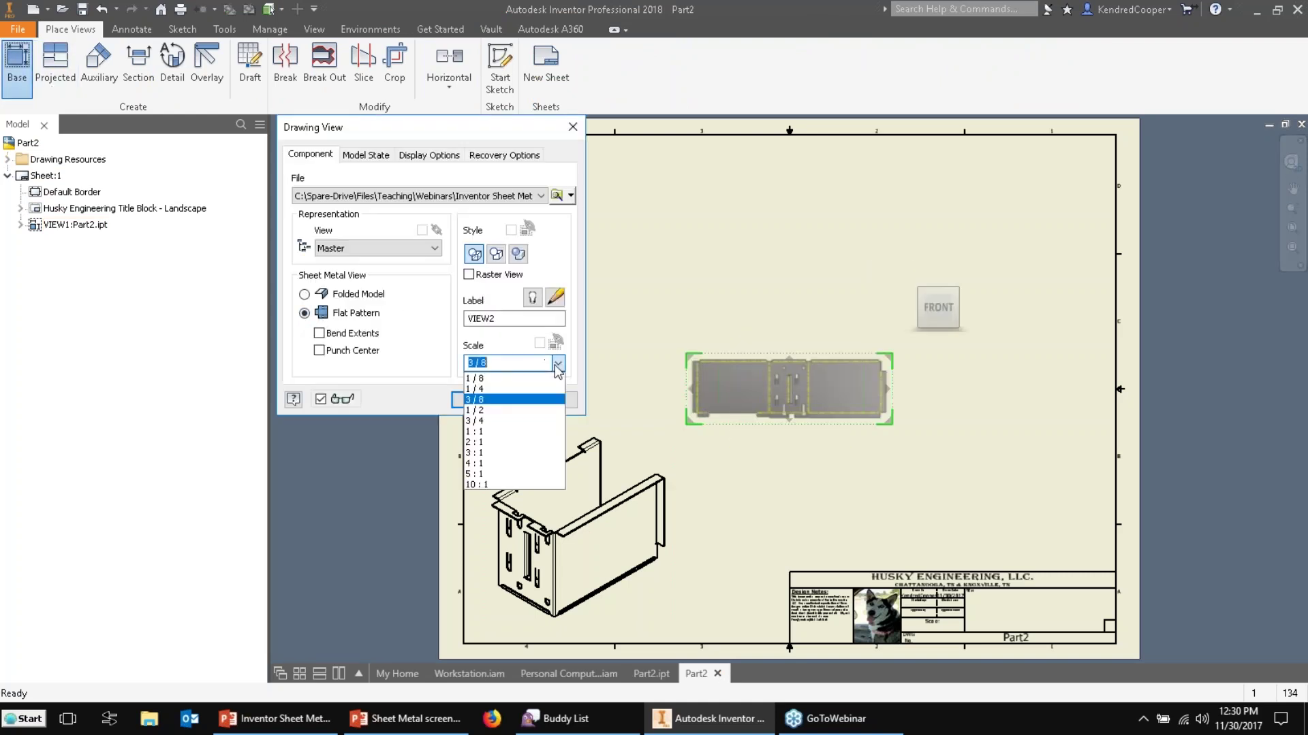
left_click(524, 439)
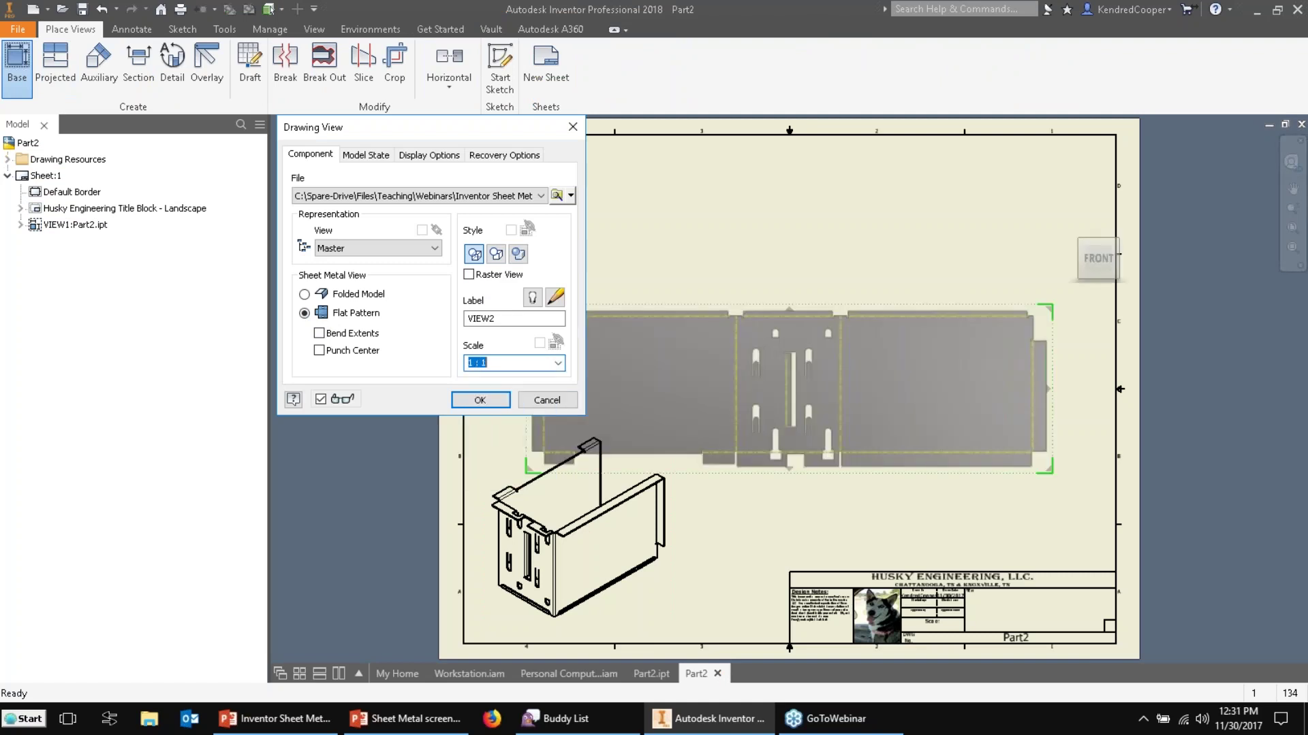
left_click(480, 400)
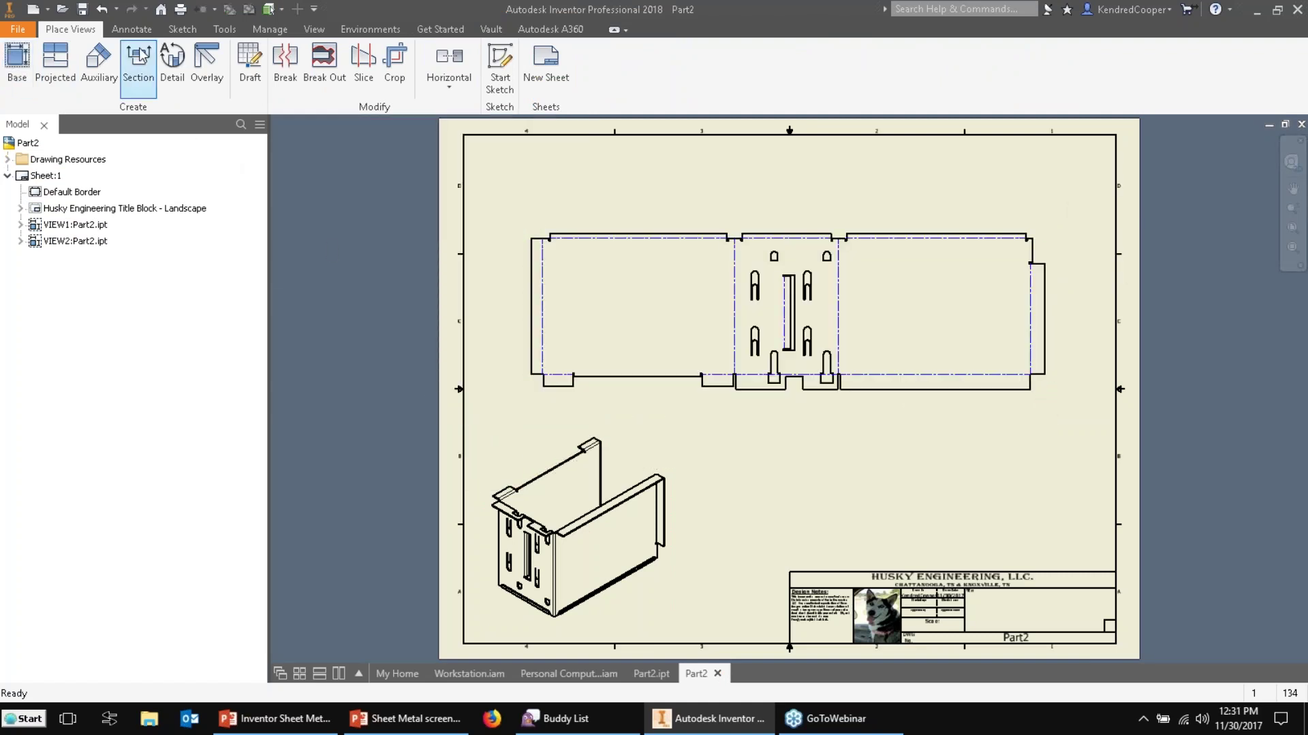
Dimension the flat pattern's overall length above the view and its overall height beside the view.
left_click(131, 29)
key("d")
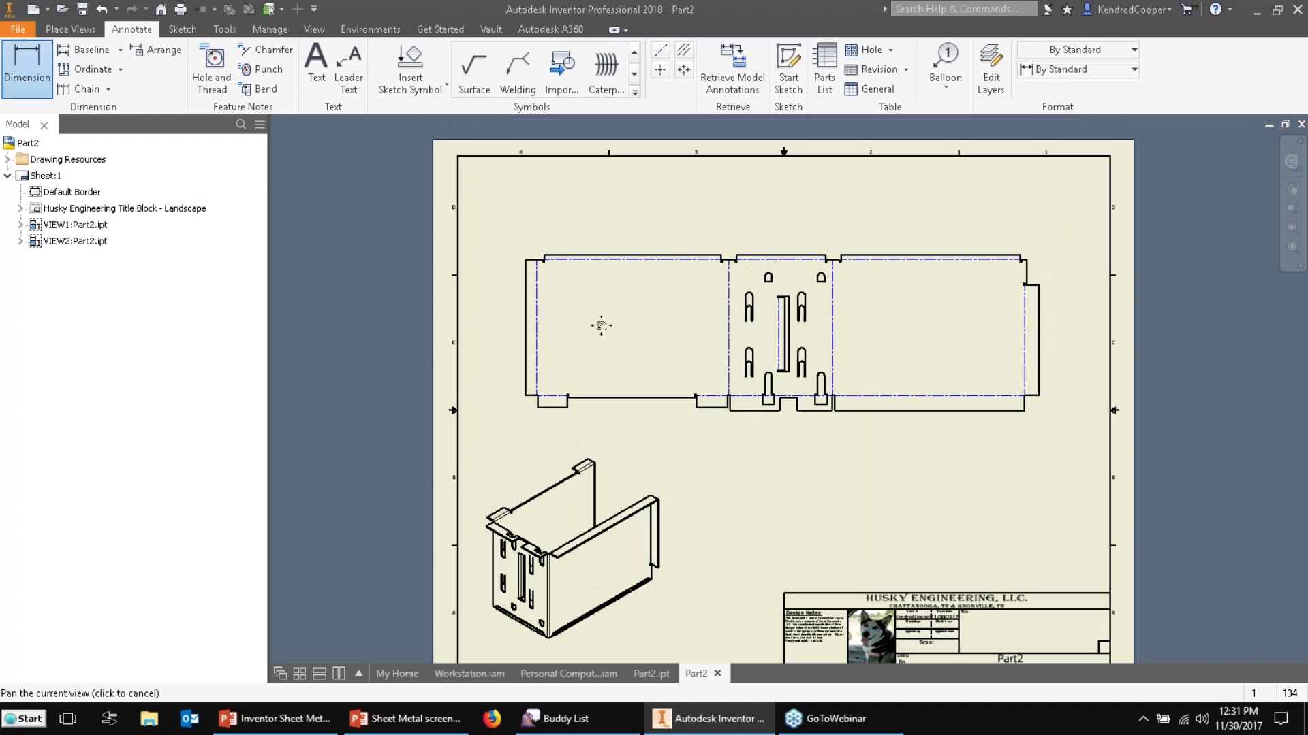
middle_click_drag(598, 320, 534, 461)
left_click(469, 443)
left_click(985, 419)
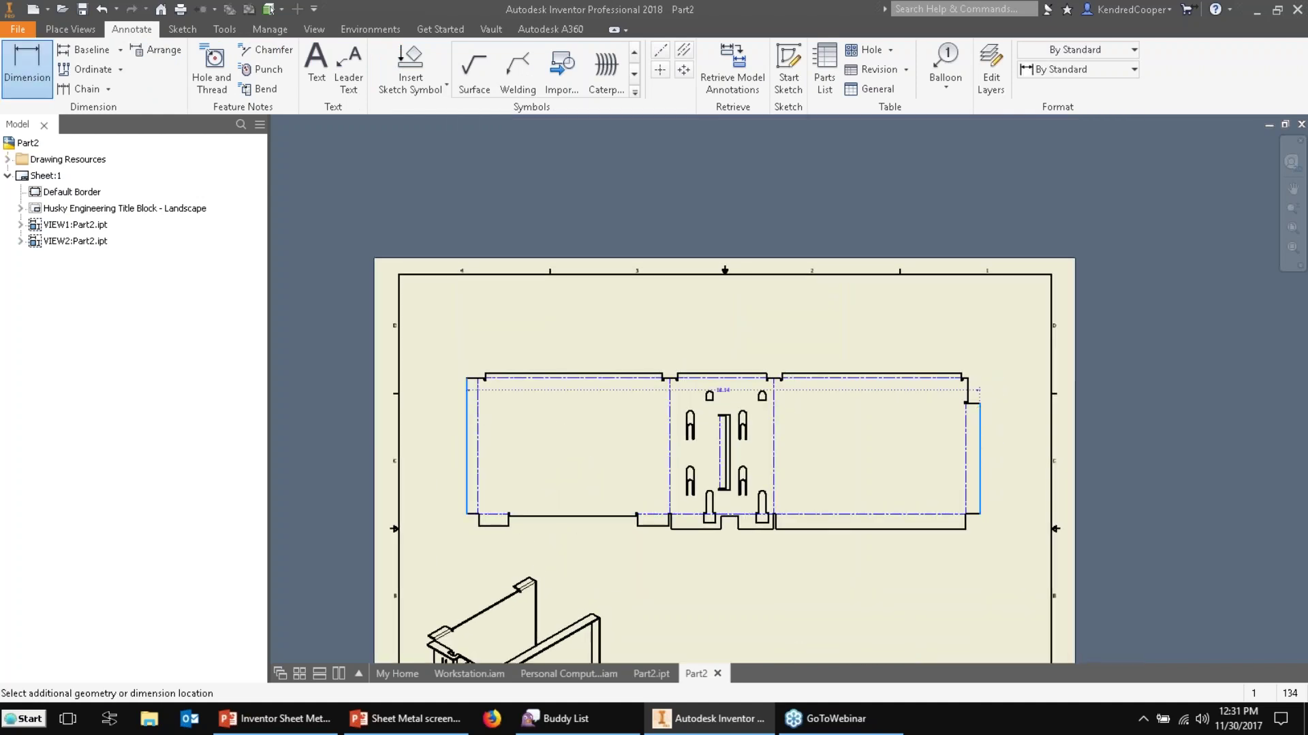
left_click(824, 342)
left_click(943, 376)
left_click(948, 530)
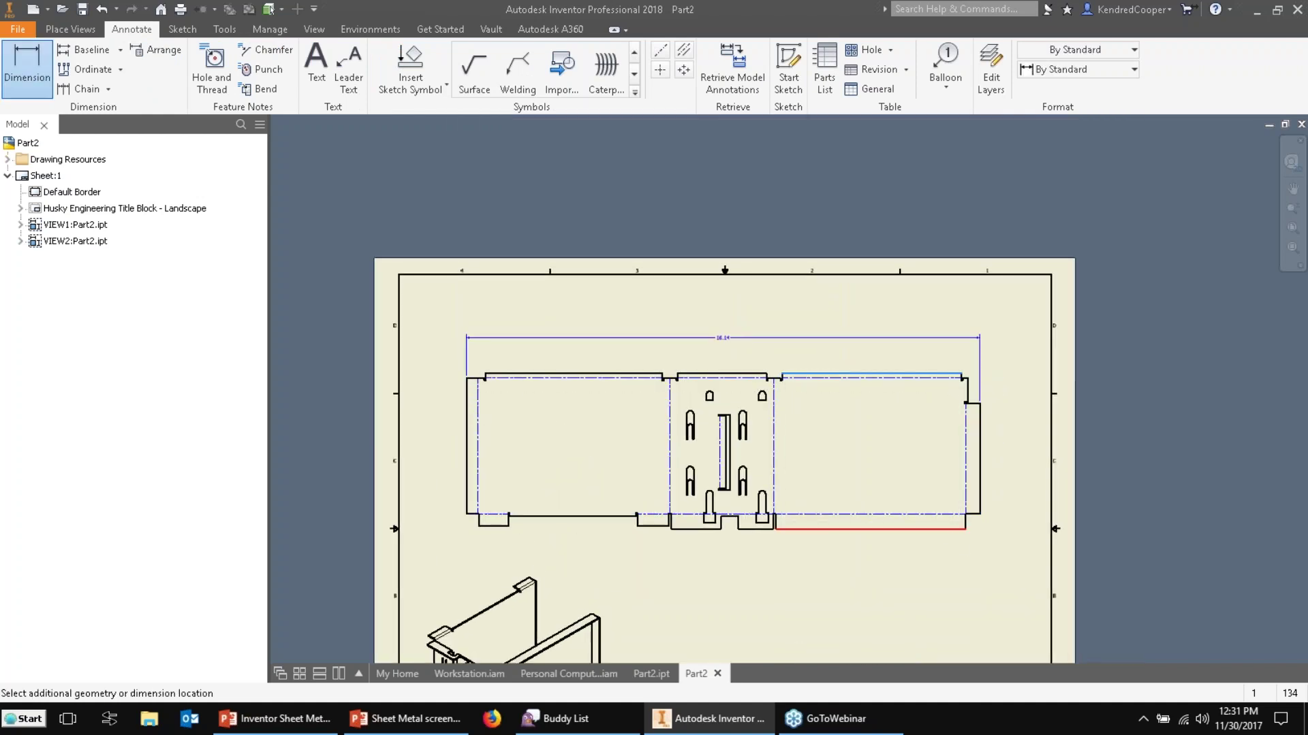
left_click(1021, 450)
Dimension the spacing between the two leftmost vertical bend lines and the distance from the left edge to the first bend line.
scroll(505, 420, "up", 3)
left_click(448, 398)
left_click(814, 381)
left_click(748, 303)
left_click(430, 378)
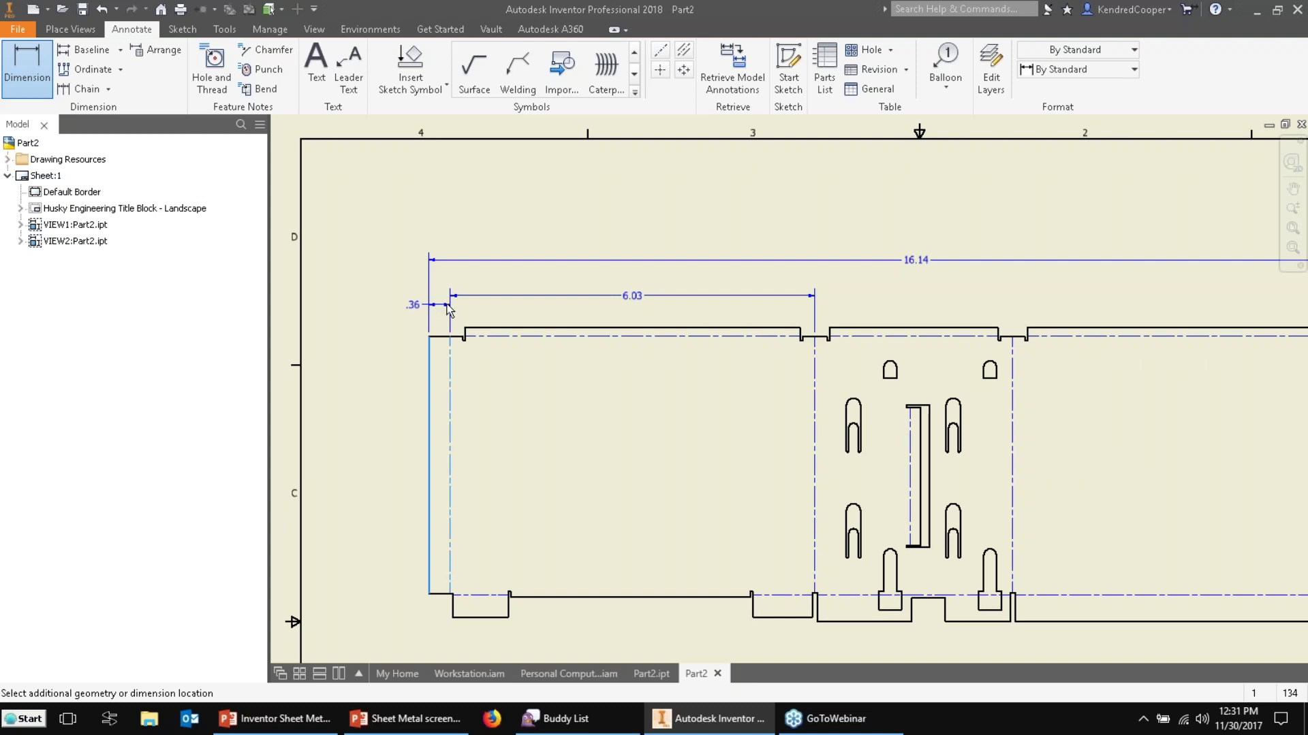
left_click(470, 269)
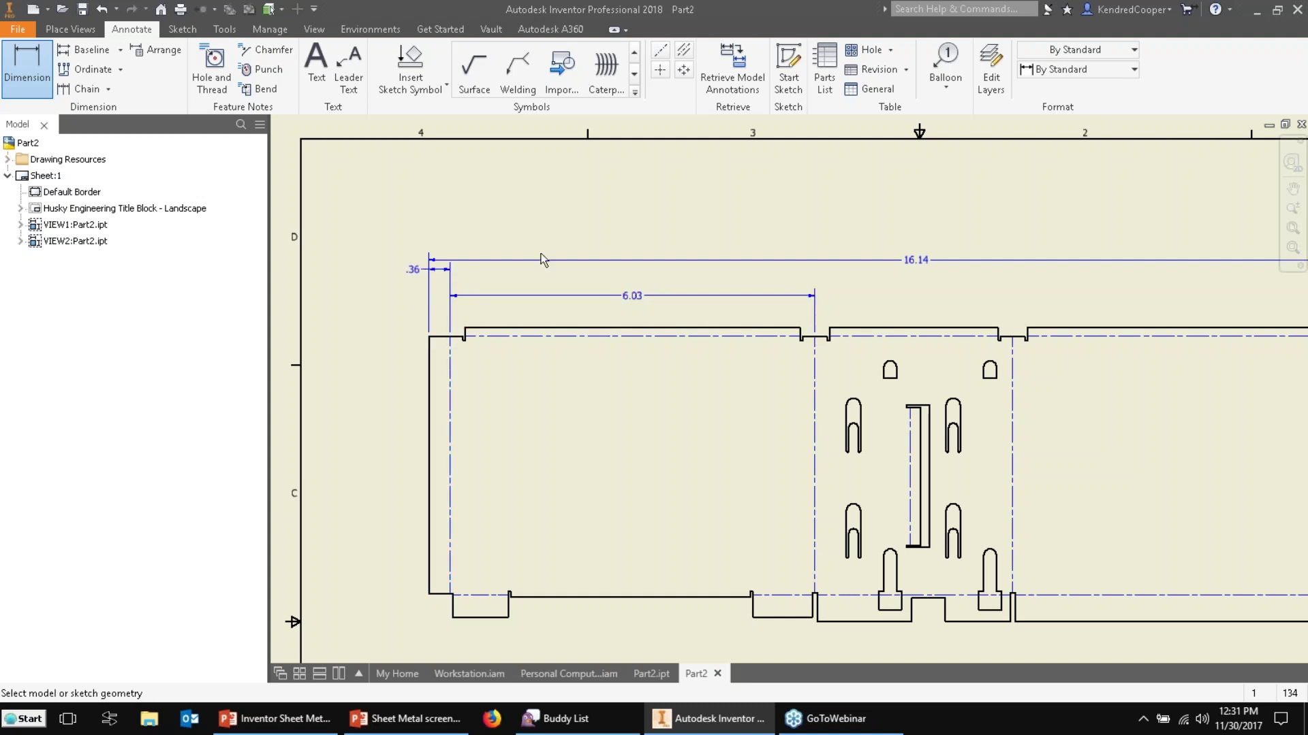
key("Escape")
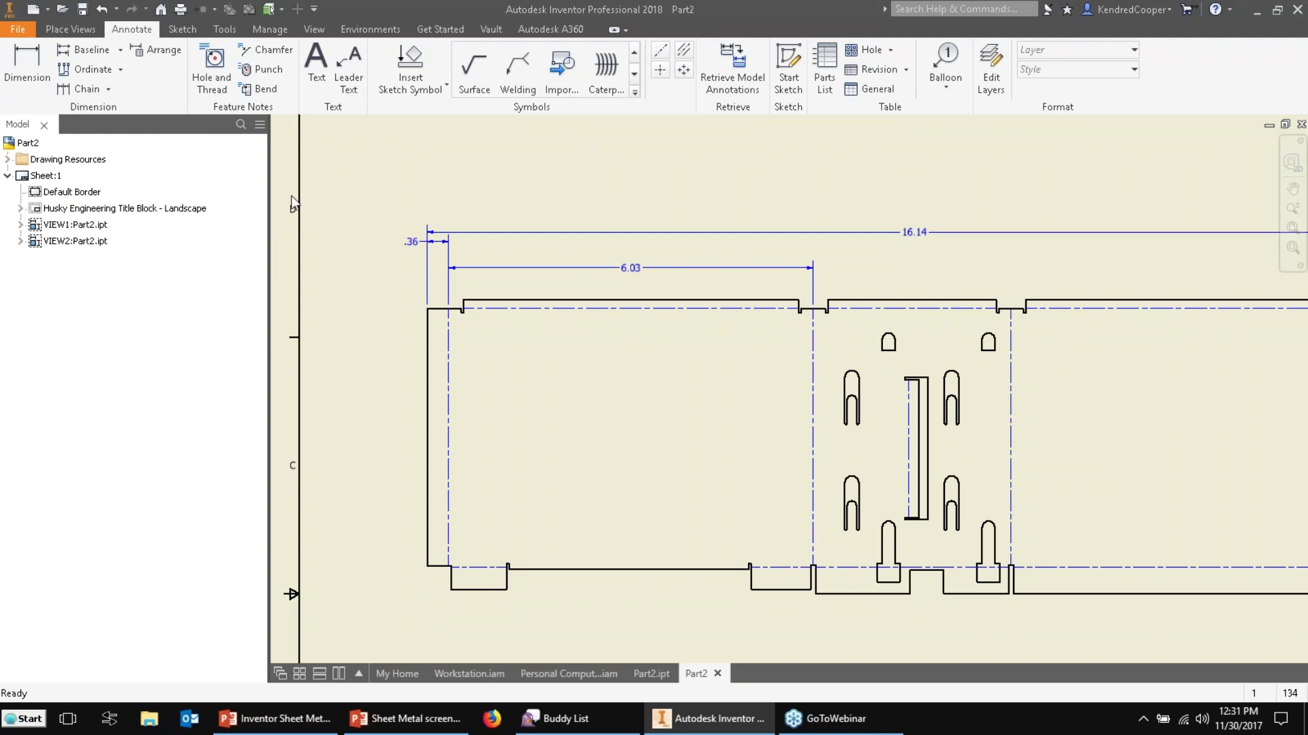
Add bend notes to the left and middle upper hem bend lines and to the two leftmost vertical bend lines.
left_click(267, 91)
left_click(669, 315)
left_click(891, 312)
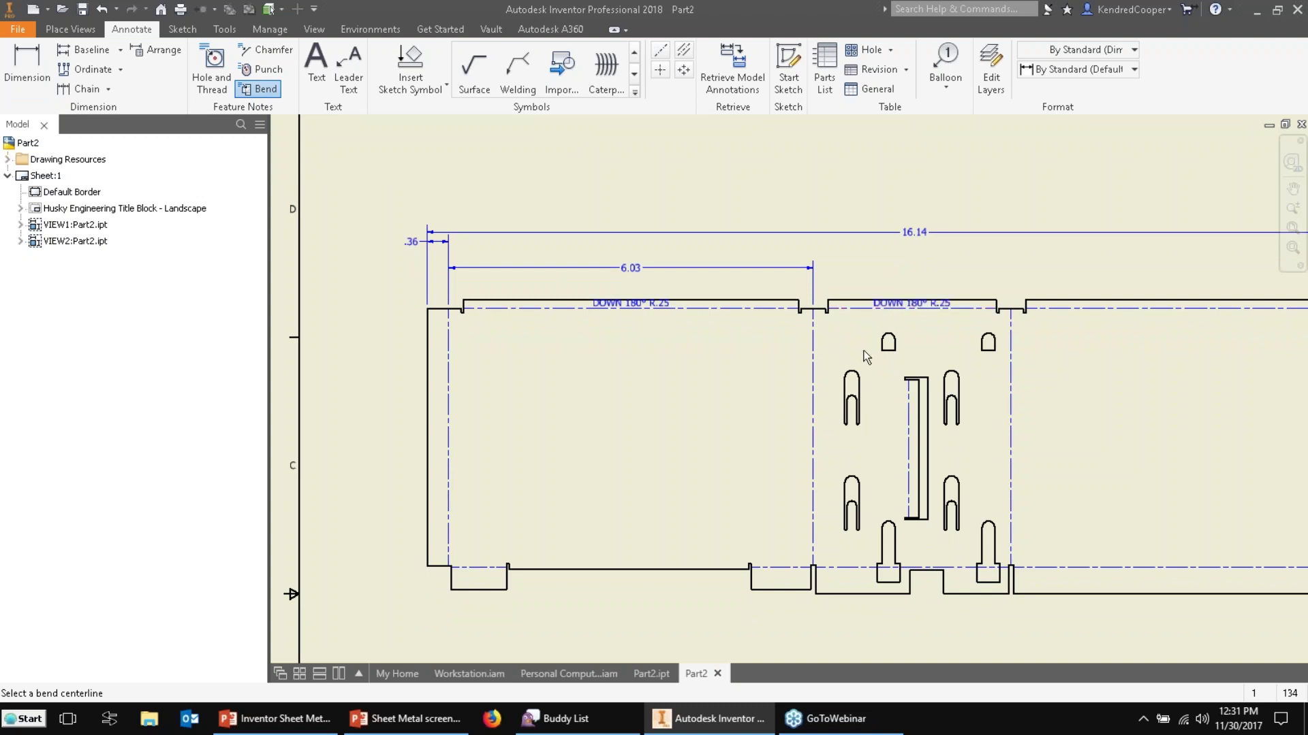
left_click_drag(791, 342, 439, 360)
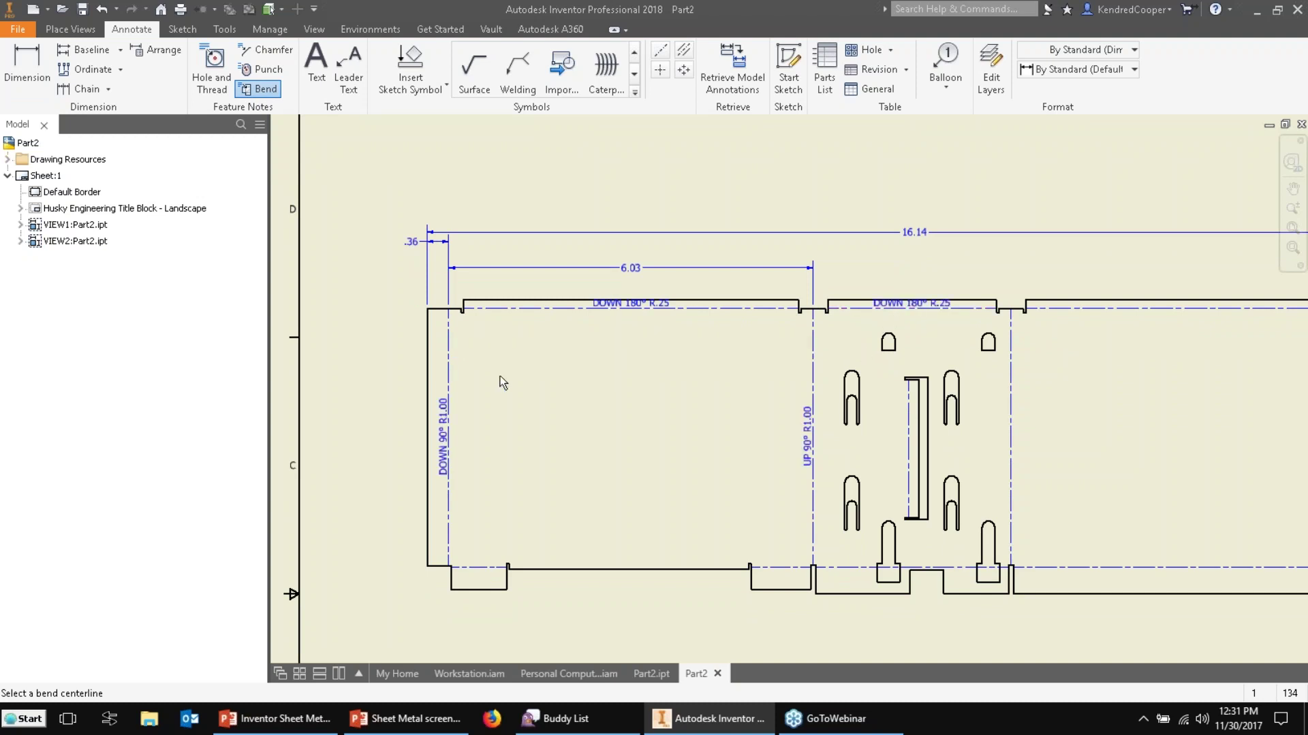
right_click(616, 390)
left_click(616, 382)
Move the leftmost vertical bend's note outside the flat pattern so that it points to the bend line with a leader.
scroll(436, 459, "down", 5)
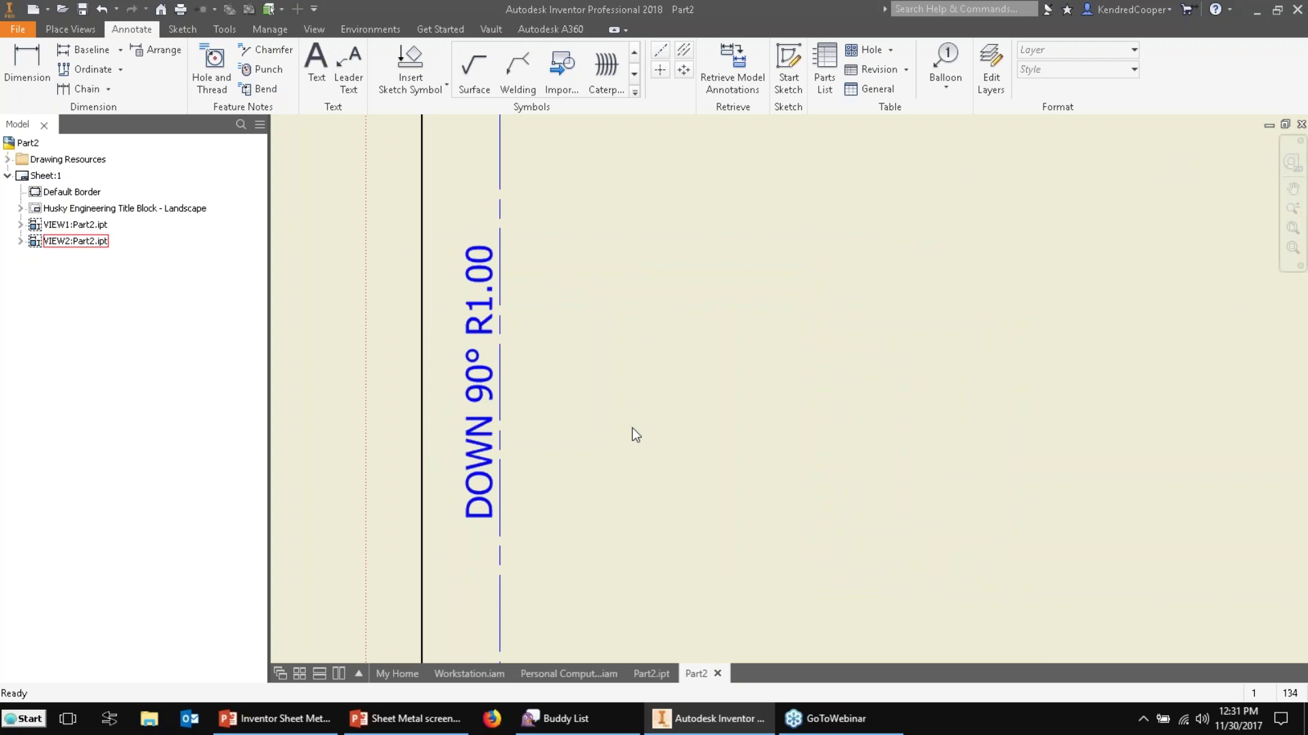
mouse_move(638, 429)
middle_mouse_down()
mouse_move(644, 397)
mouse_move(694, 349)
middle_mouse_up()
left_click(668, 353)
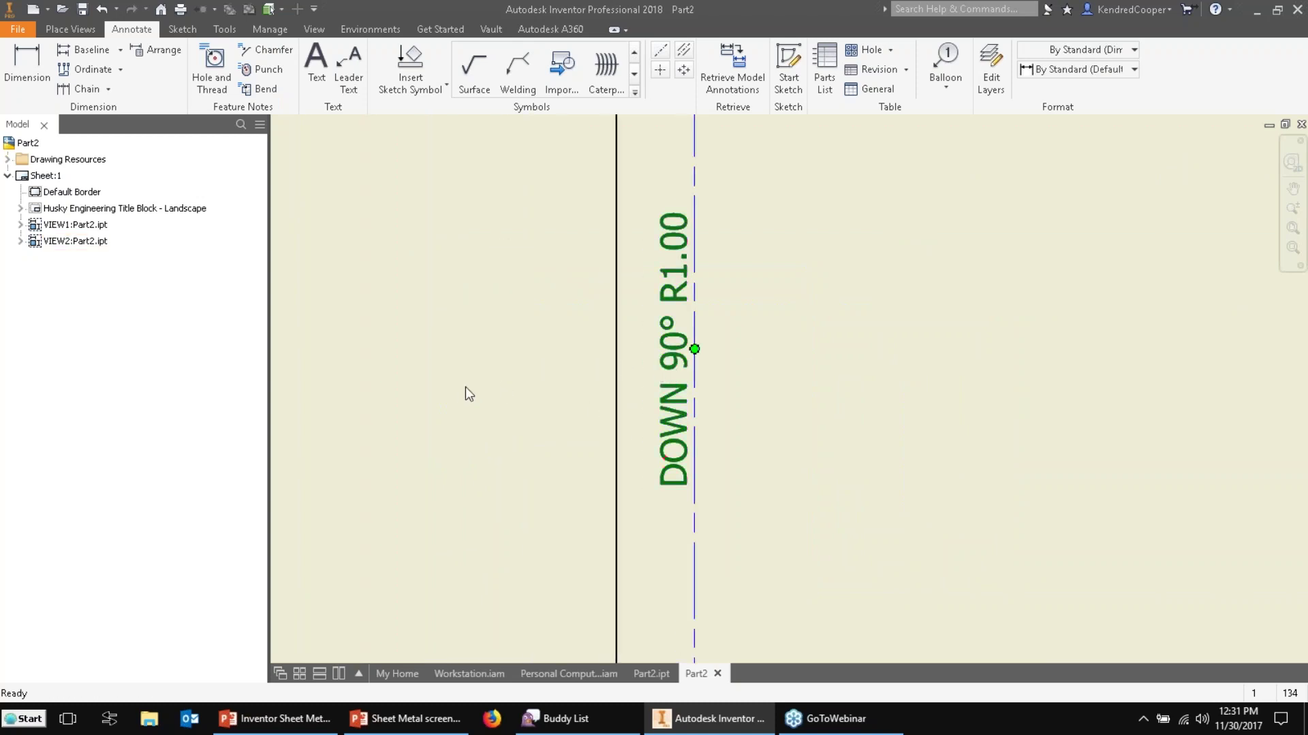
mouse_move(693, 349)
left_mouse_down()
mouse_move(471, 410)
mouse_move(520, 426)
left_mouse_up()
scroll(521, 426, "down", 4)
left_click(649, 391)
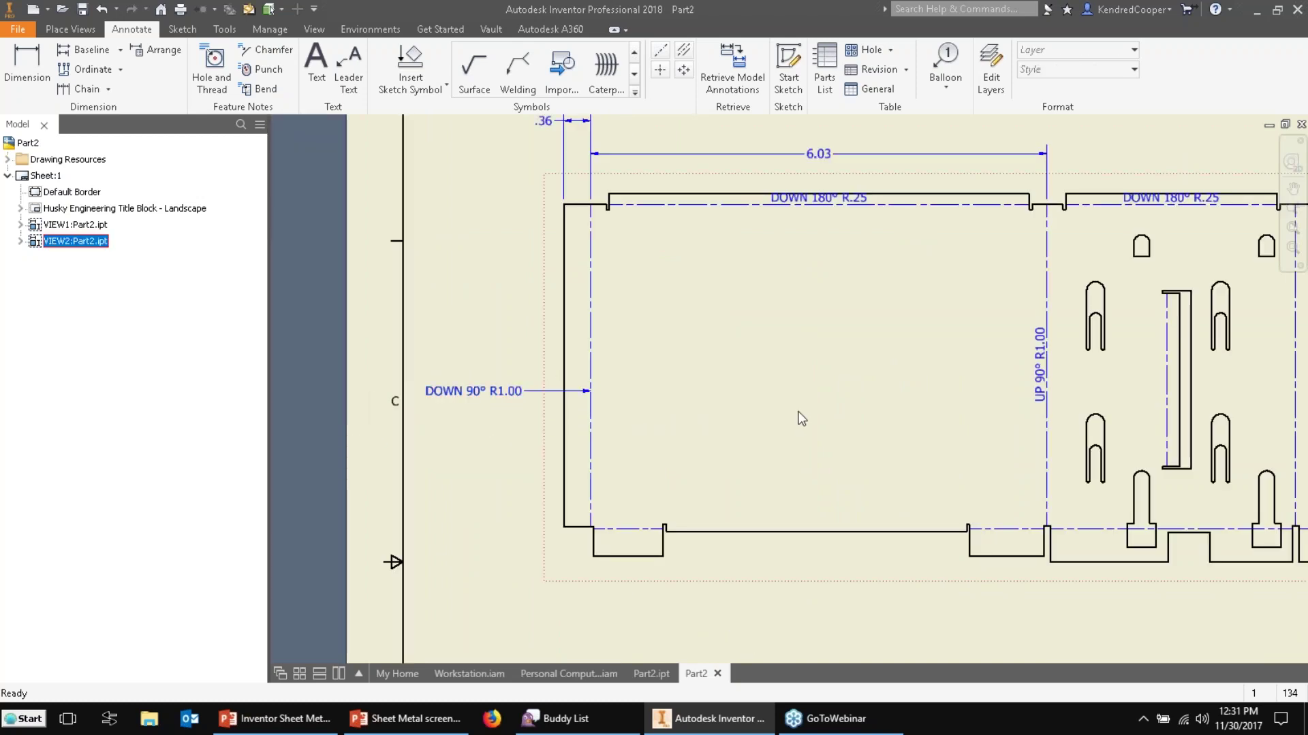
key("Home")
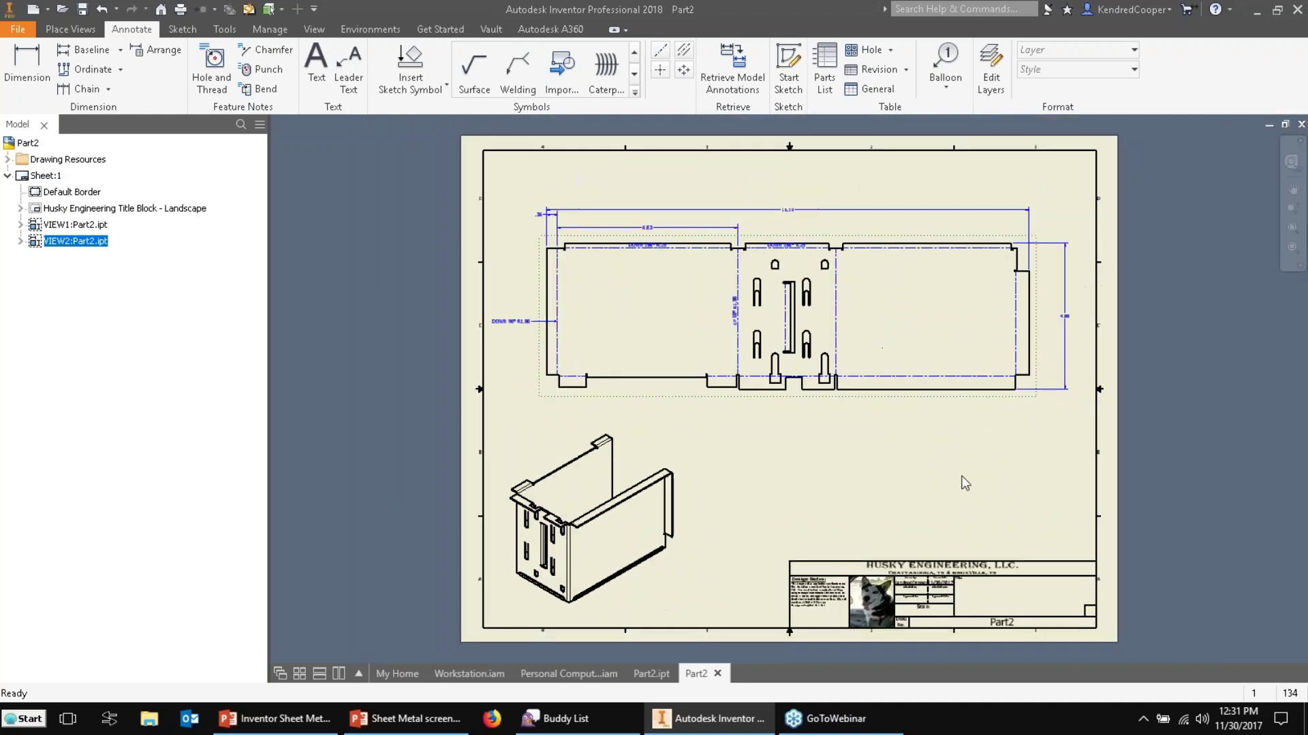
left_click(17, 30)
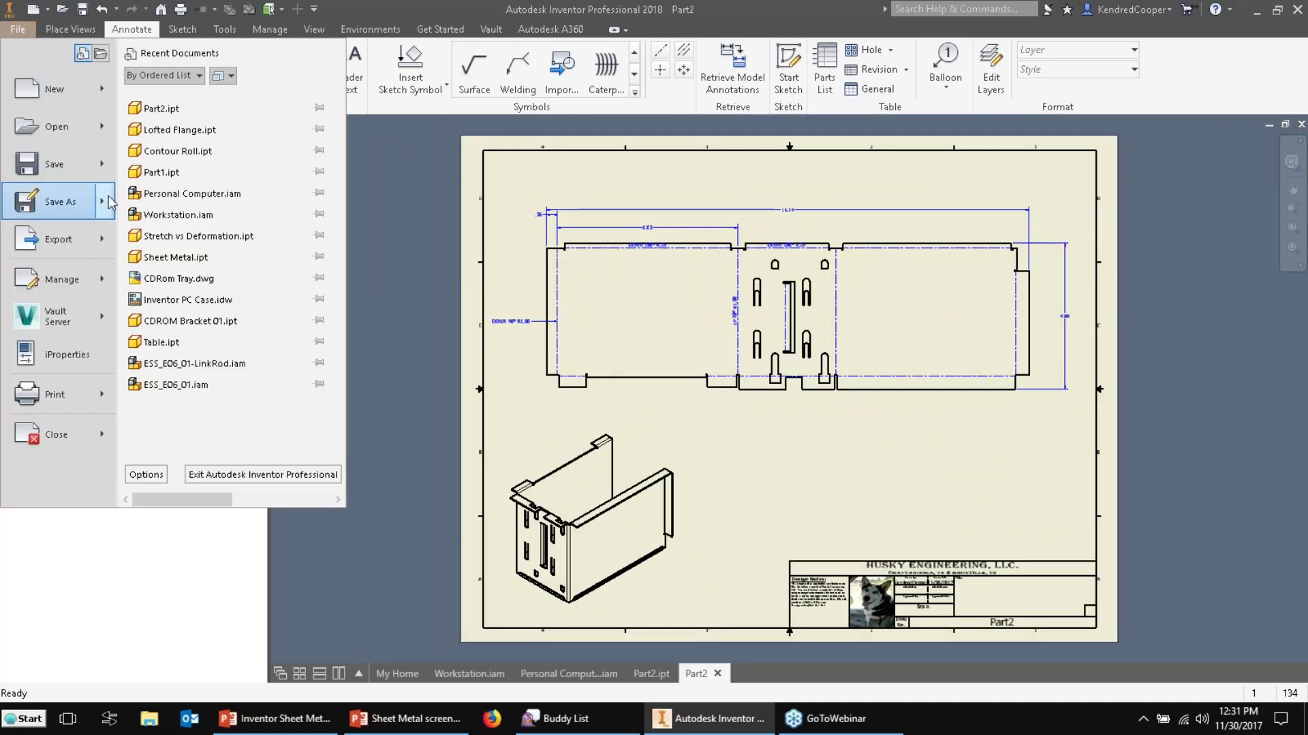
mouse_move(103, 200)
left_click(242, 155)
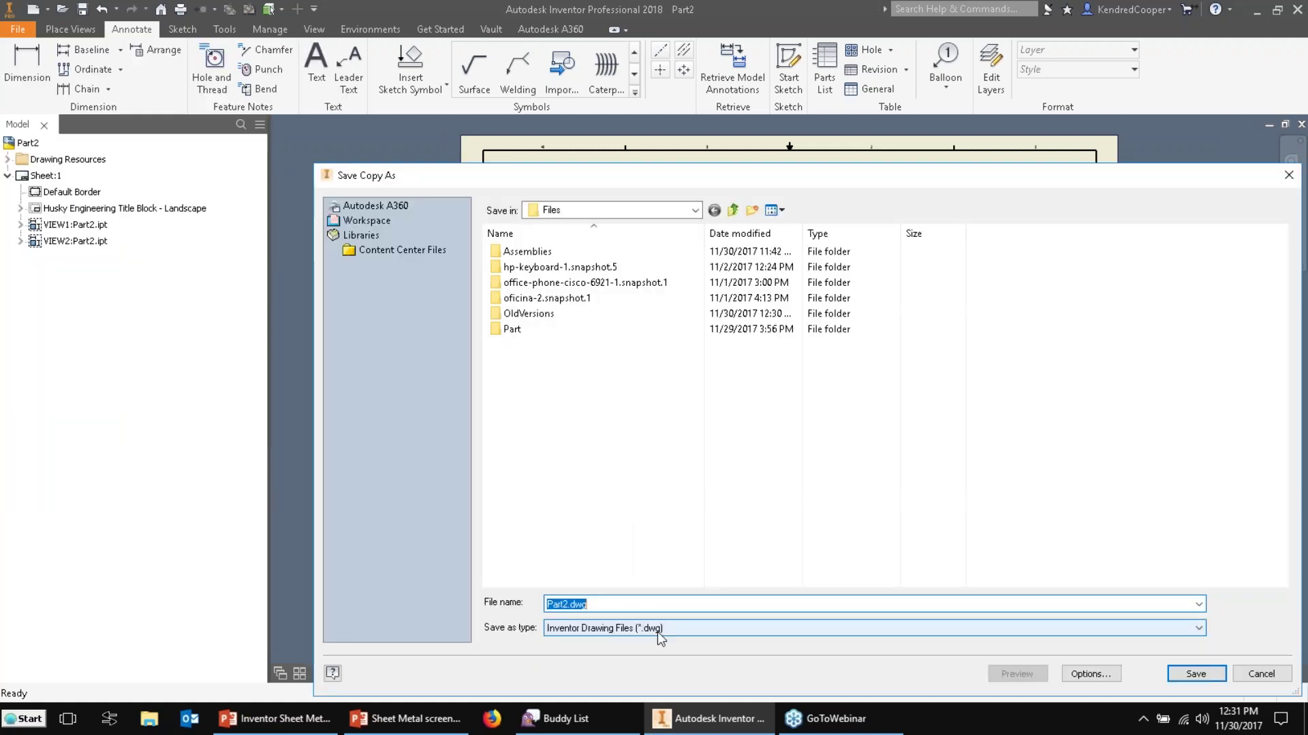
left_click(673, 626)
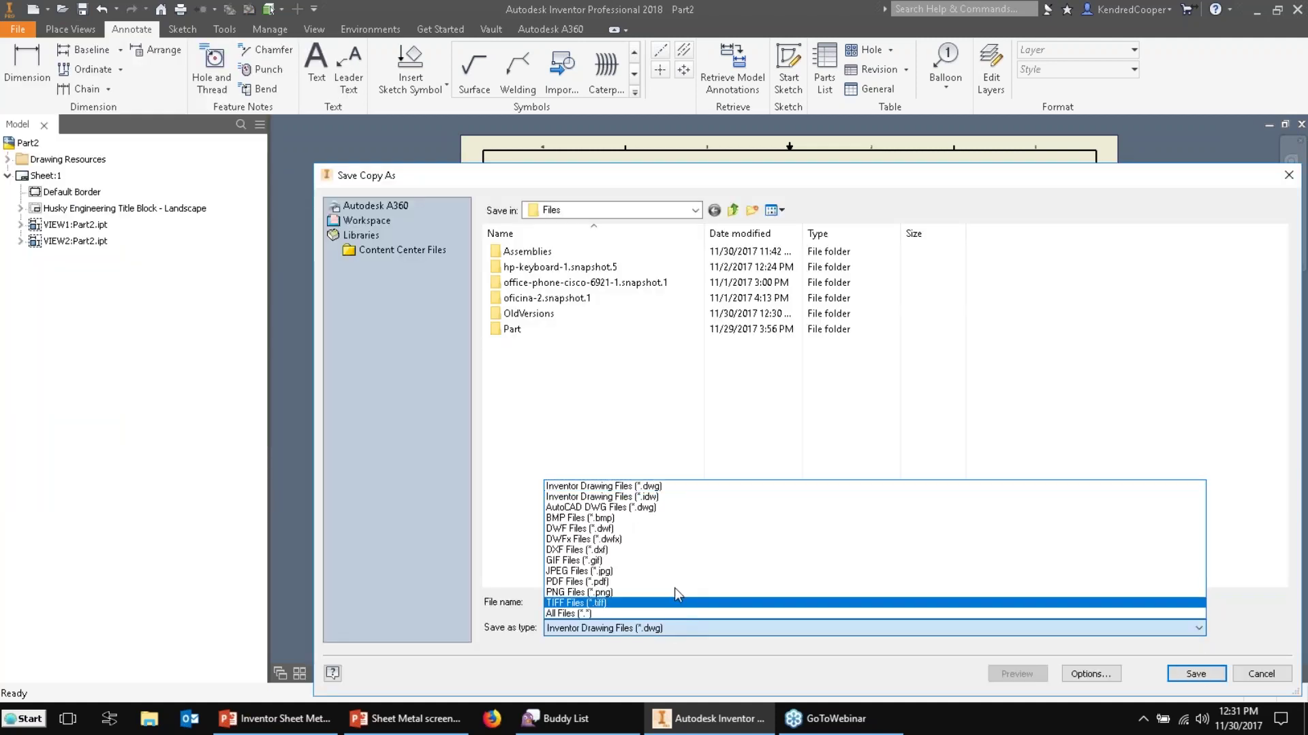
left_click(672, 550)
left_click_drag(742, 178, 639, 126)
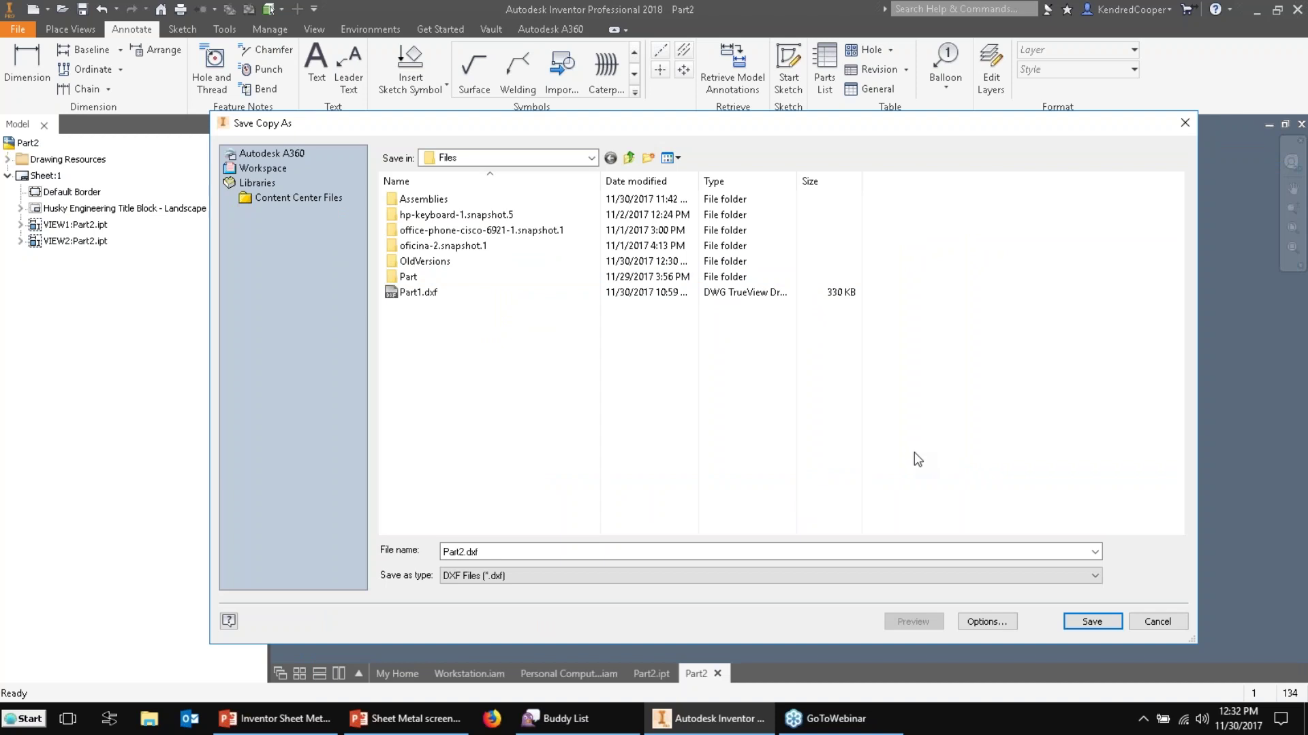
left_click(1185, 620)
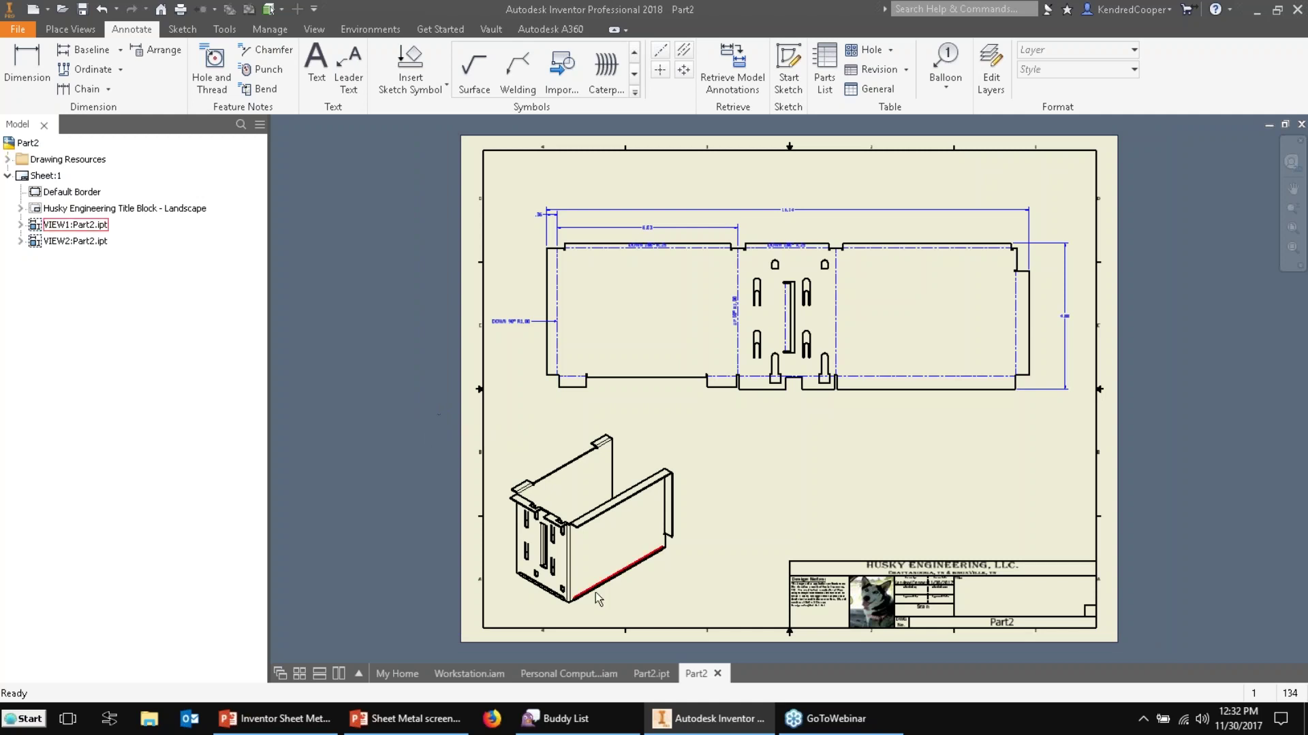
Switch to Part2.ipt, activate the folded model, return to the flat pattern, and collapse the Folded Model tree.
left_click(648, 675)
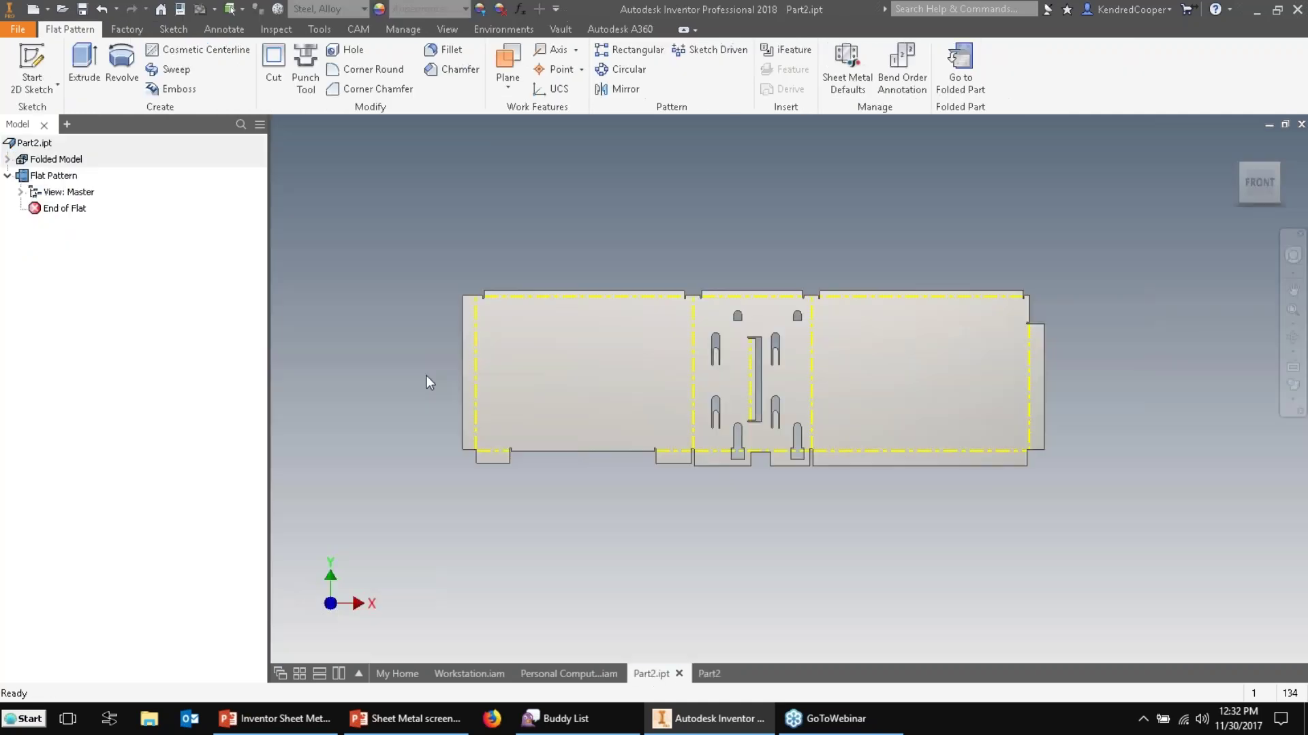
double_click(93, 161)
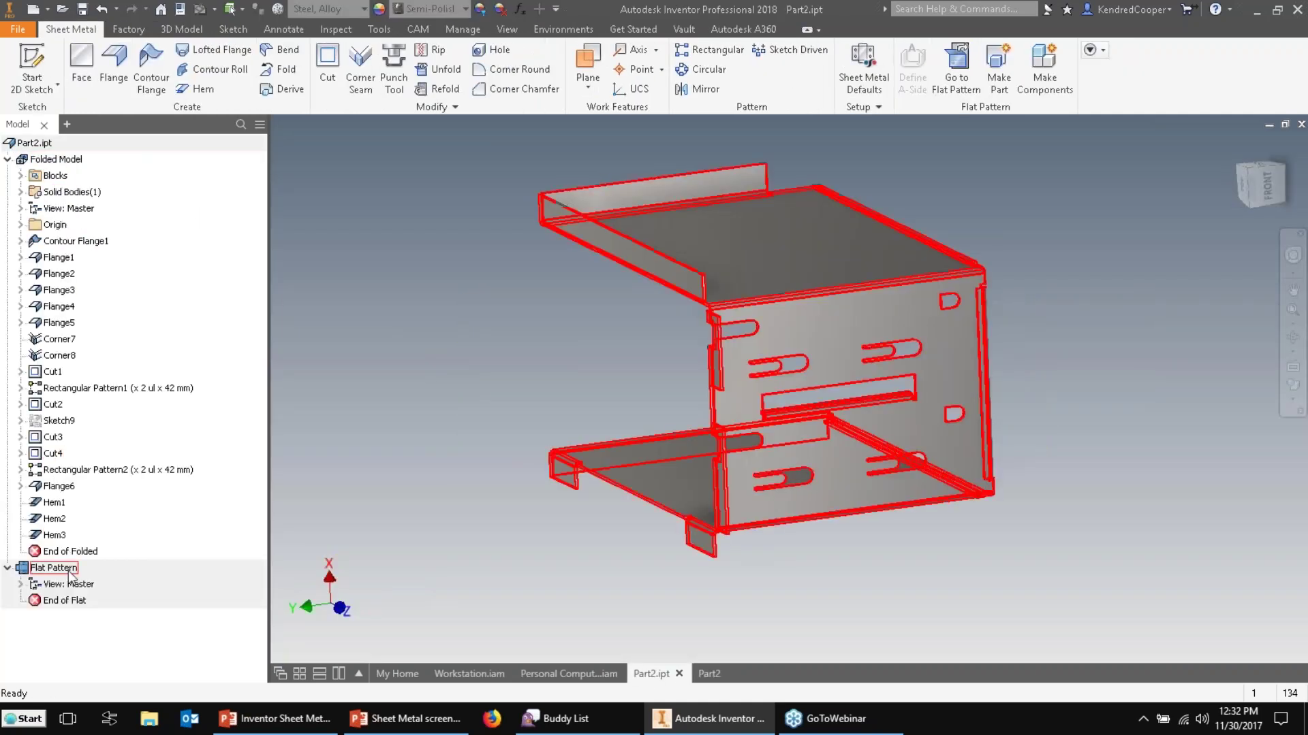
double_click(67, 565)
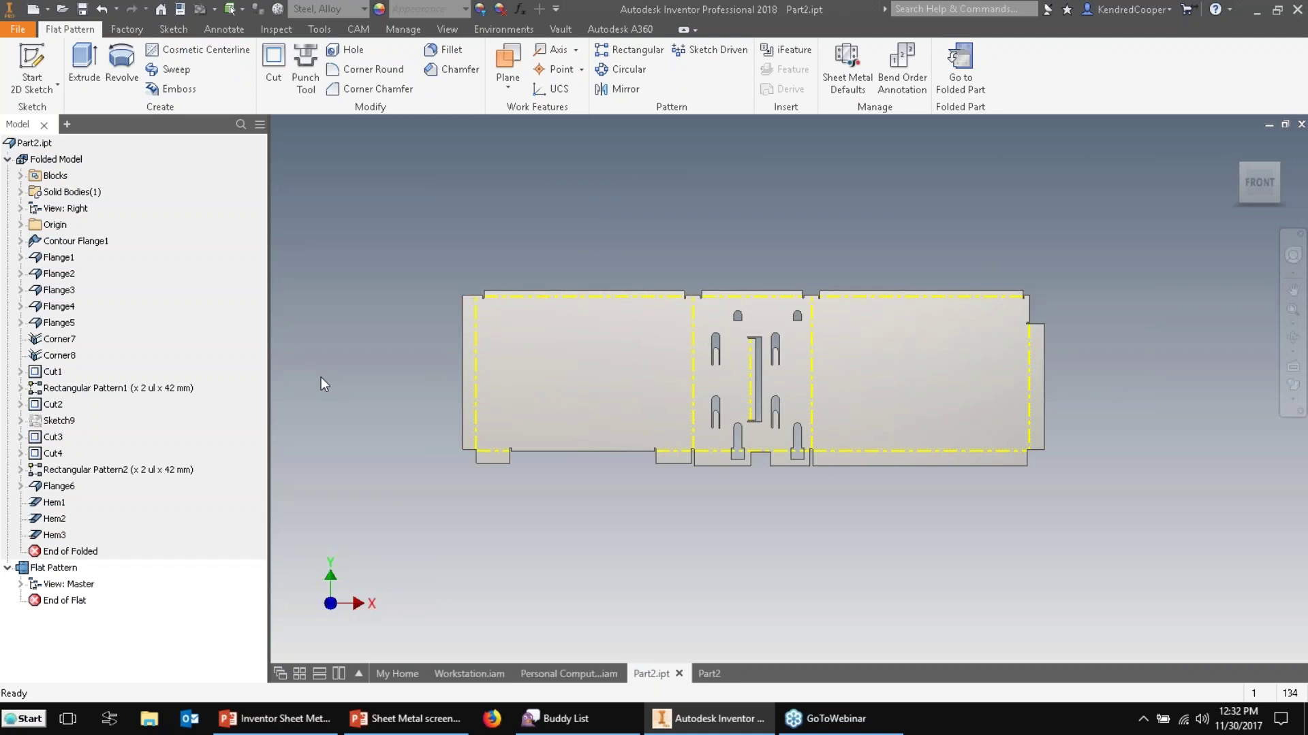
left_click(8, 159)
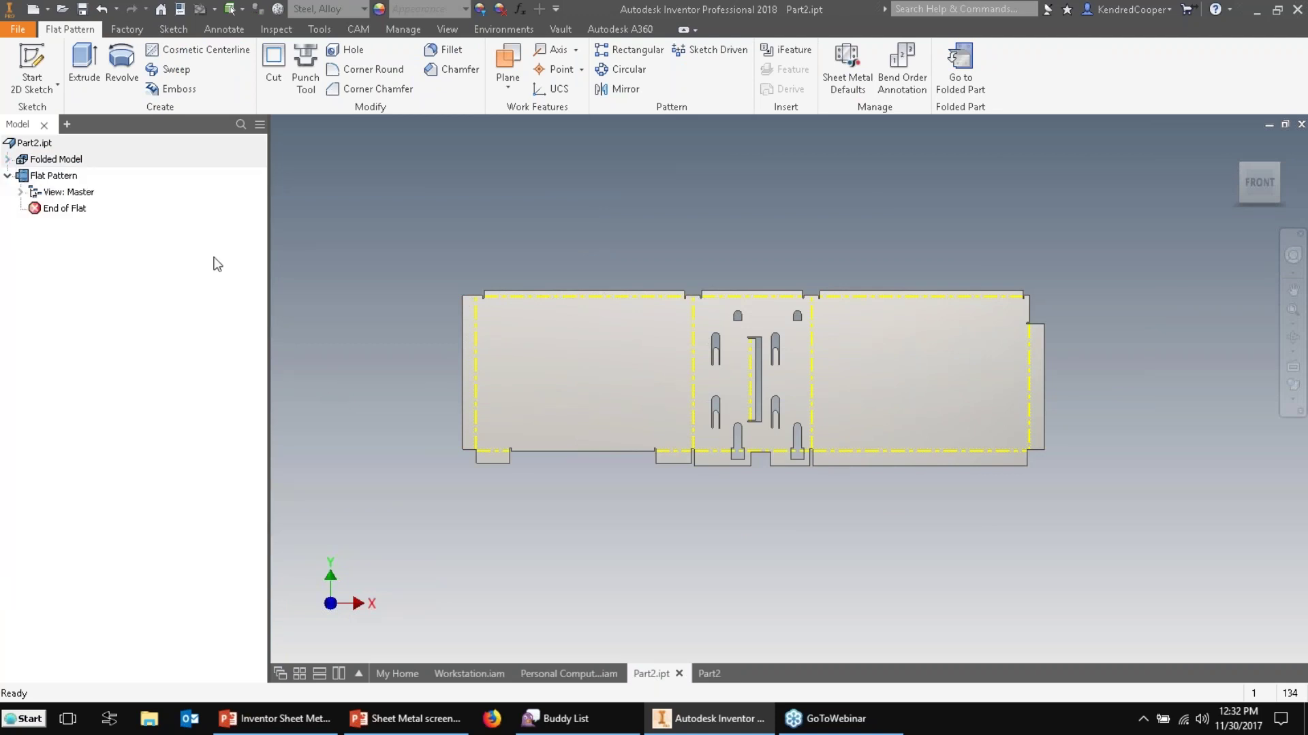
Check the flat pattern's extents in the Part2.ipt model.
right_click(62, 186)
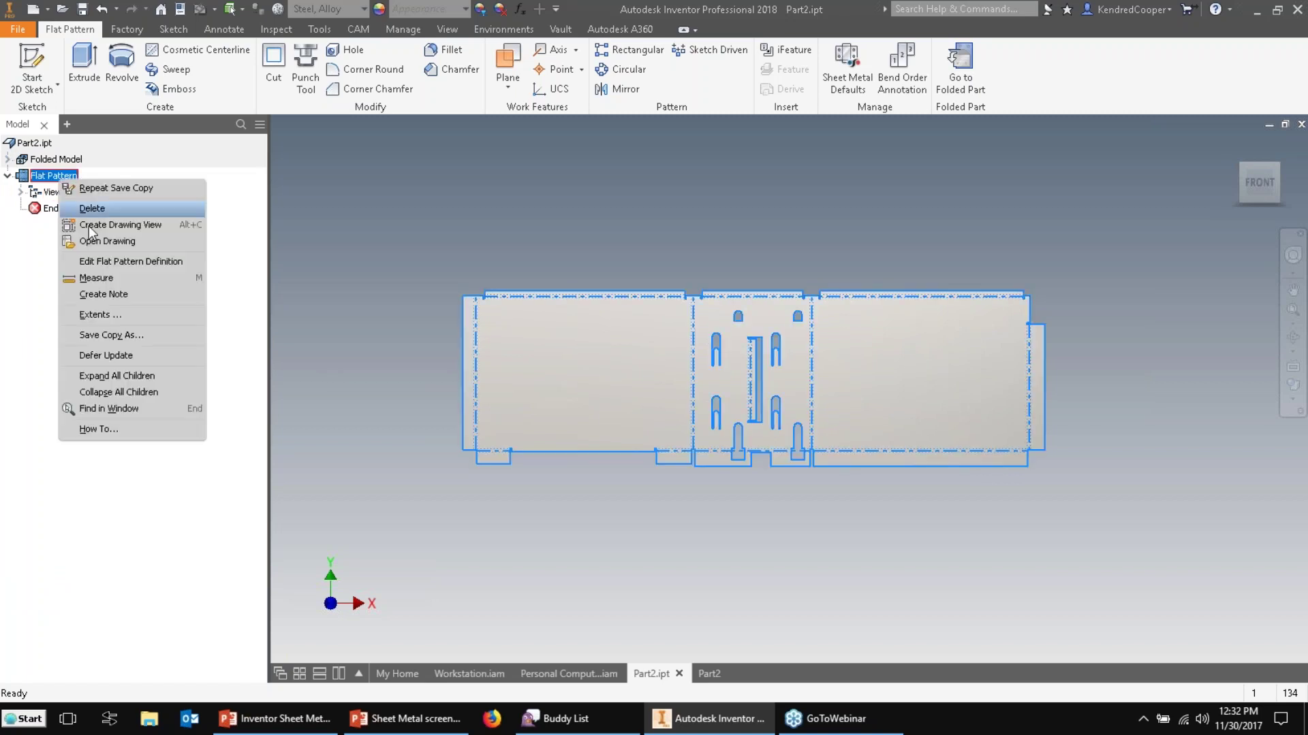
left_click(138, 313)
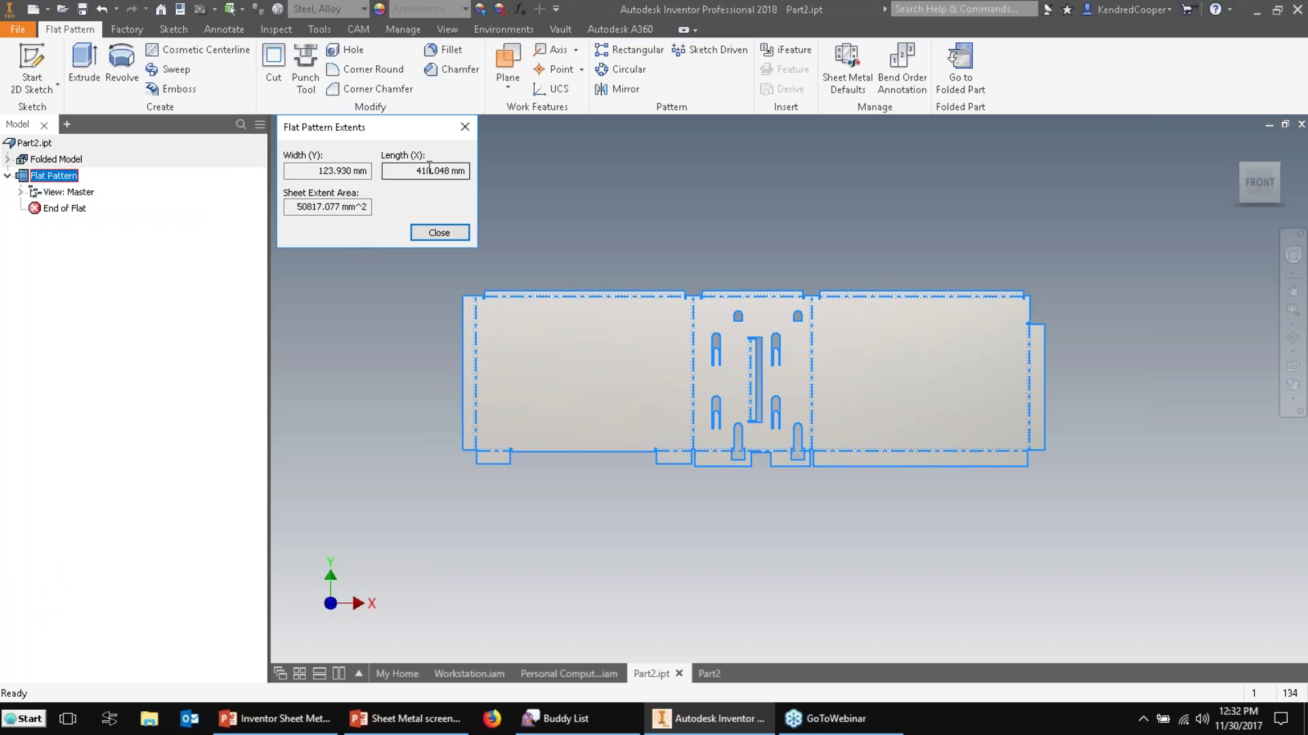
left_click(440, 232)
Save a copy of the flat pattern as the DXF file Part2.dxf in the Files folder.
right_click(47, 180)
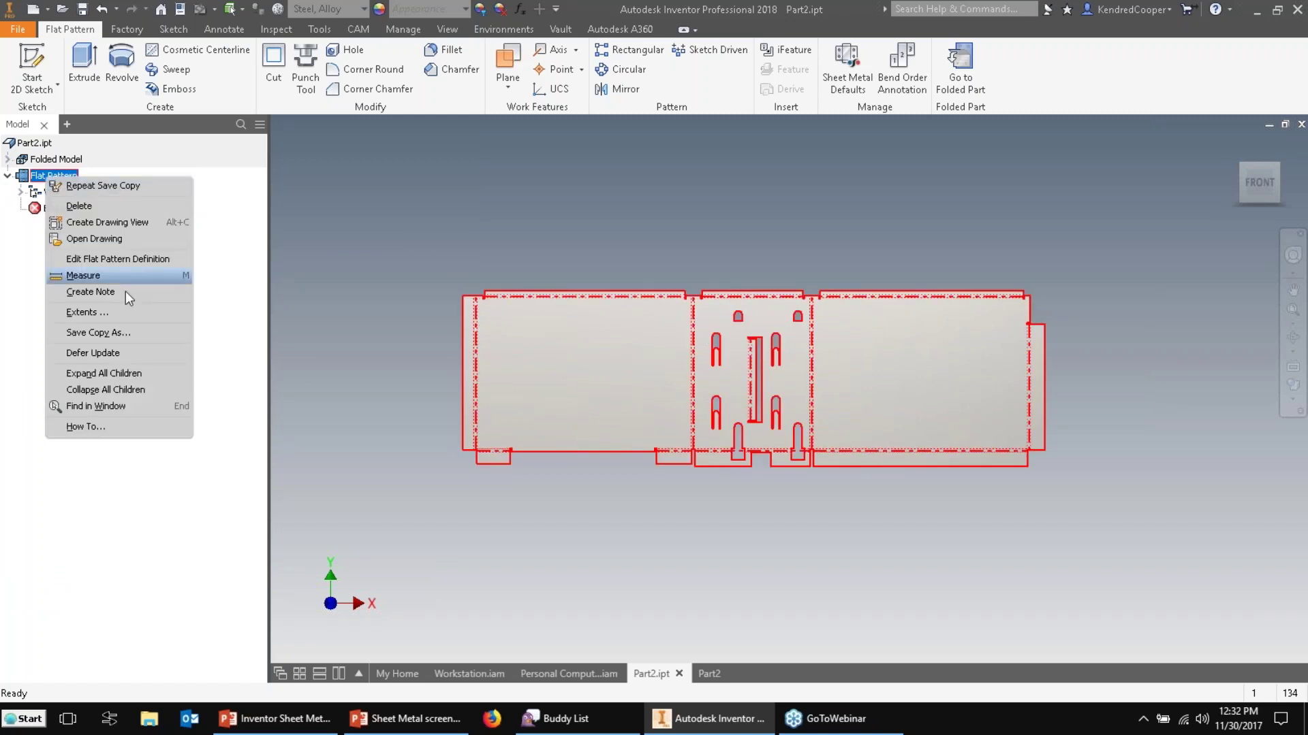
left_click(155, 331)
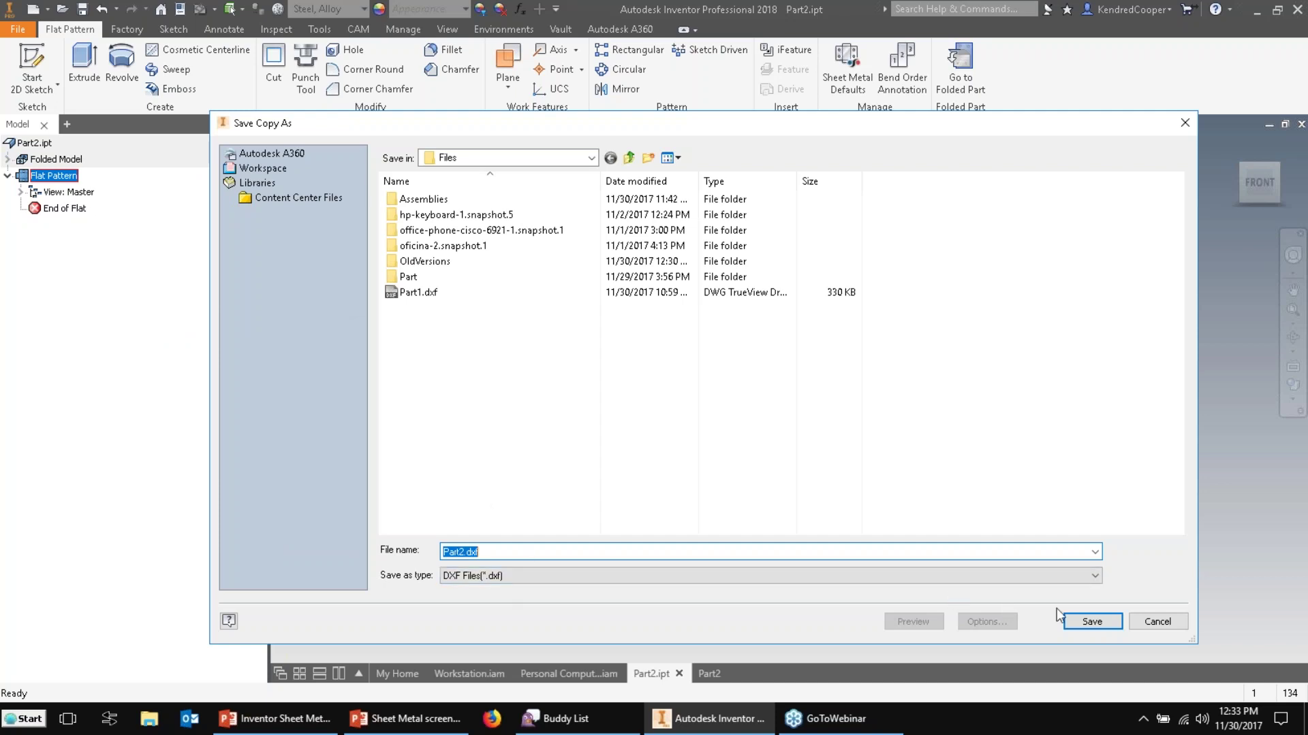
left_click(712, 579)
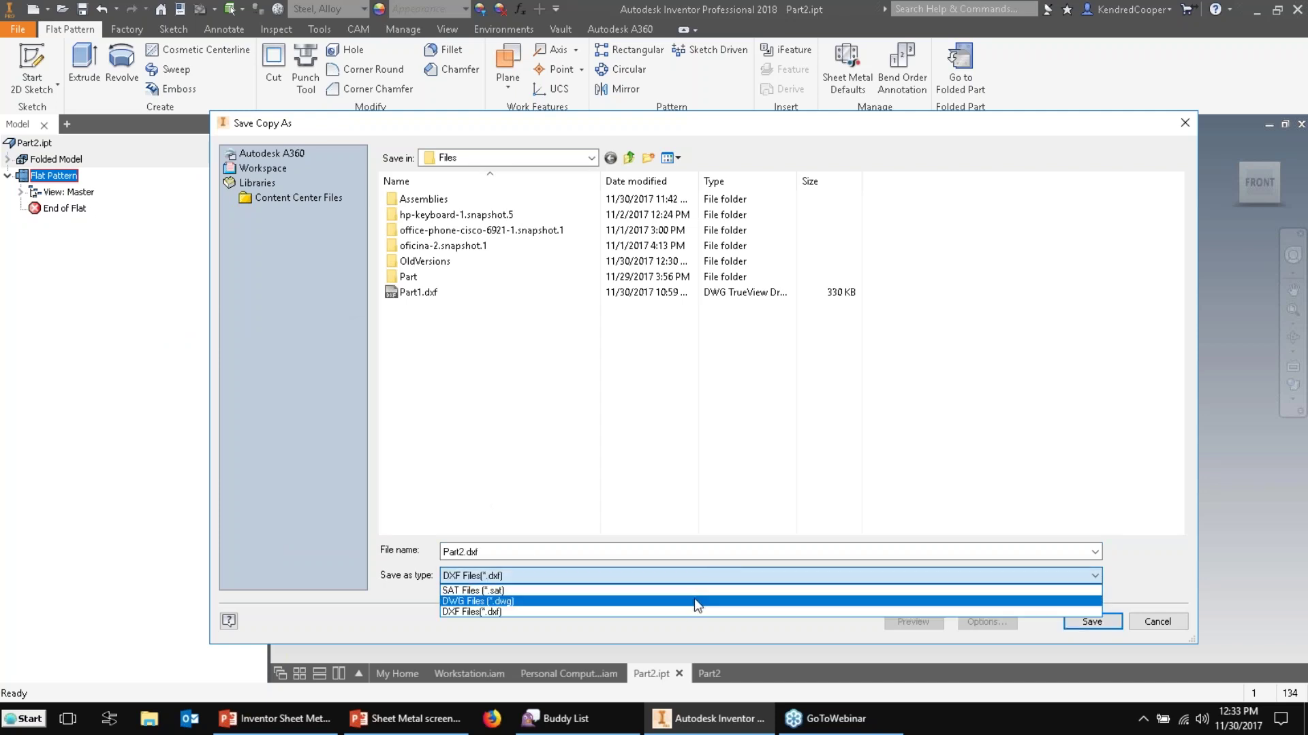
left_click(768, 488)
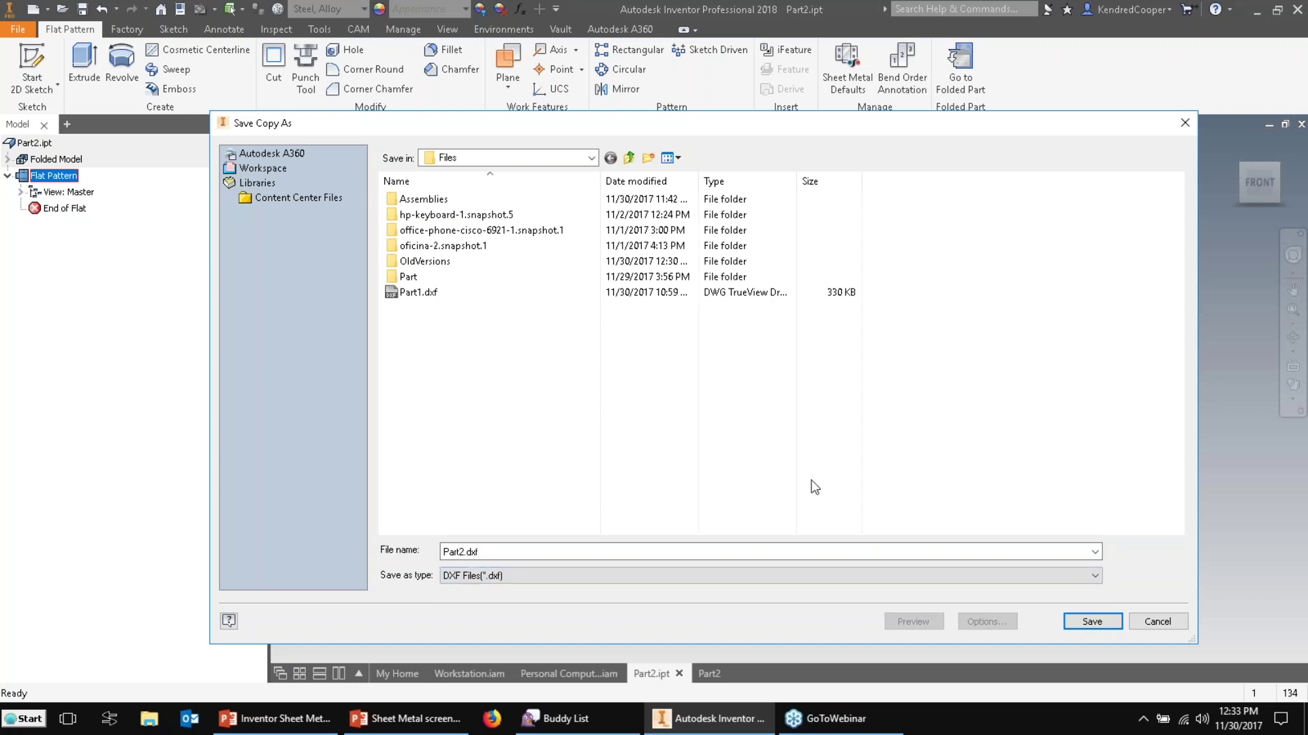
left_click(1092, 622)
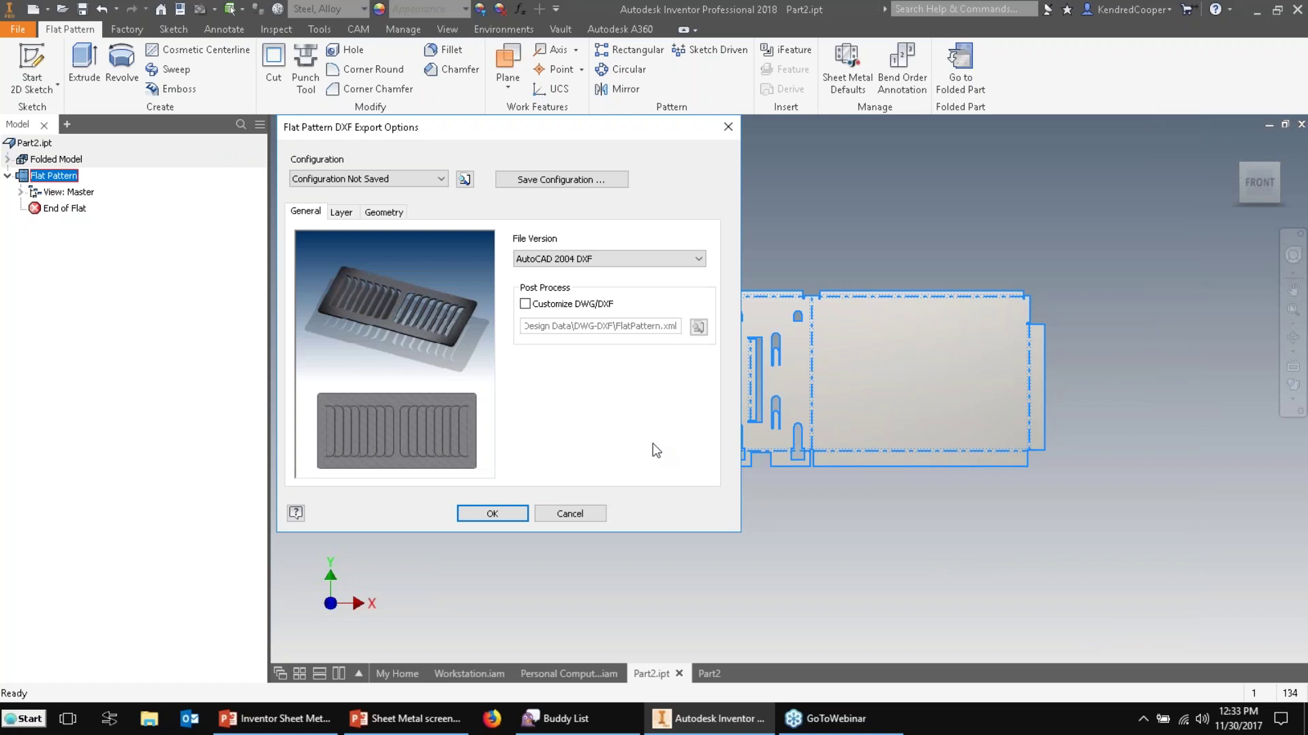
Switch the export's file version to AutoCAD 2018 DXF and back to AutoCAD 2004 DXF.
left_click(631, 260)
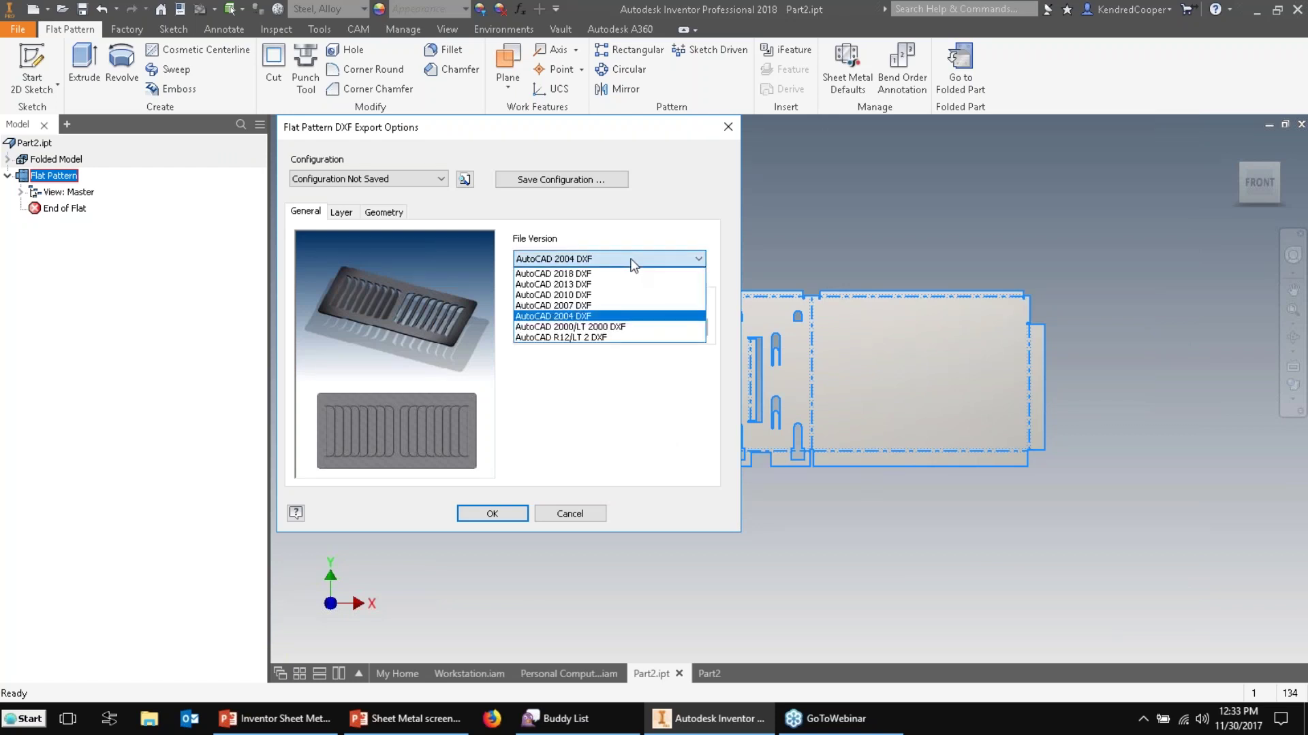
left_click(611, 275)
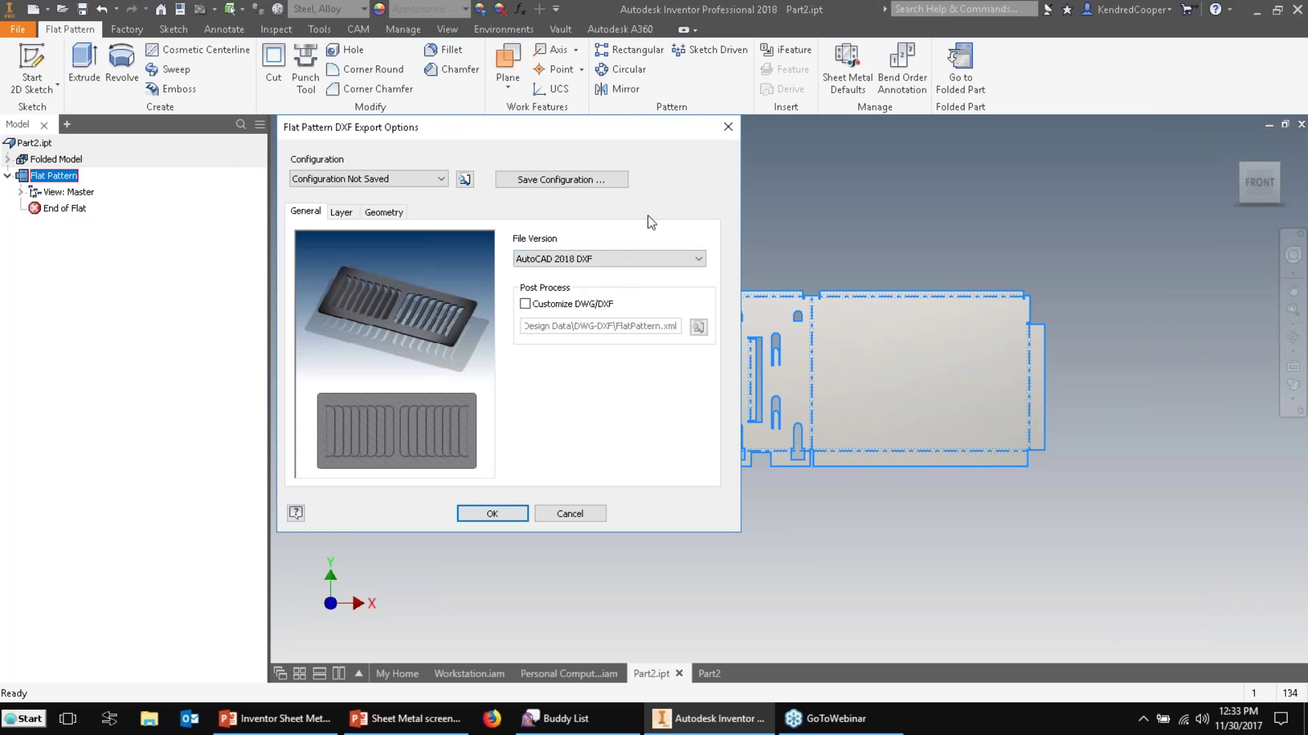
left_click(633, 258)
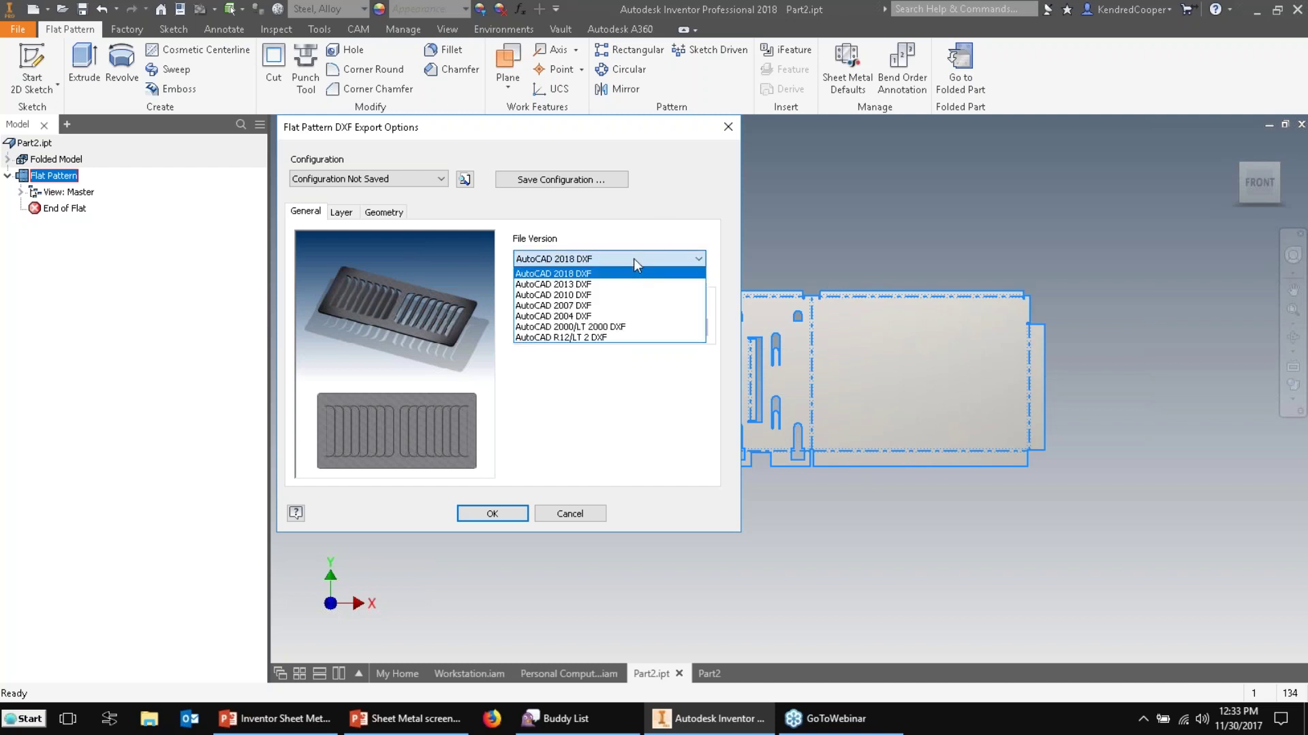
left_click(630, 316)
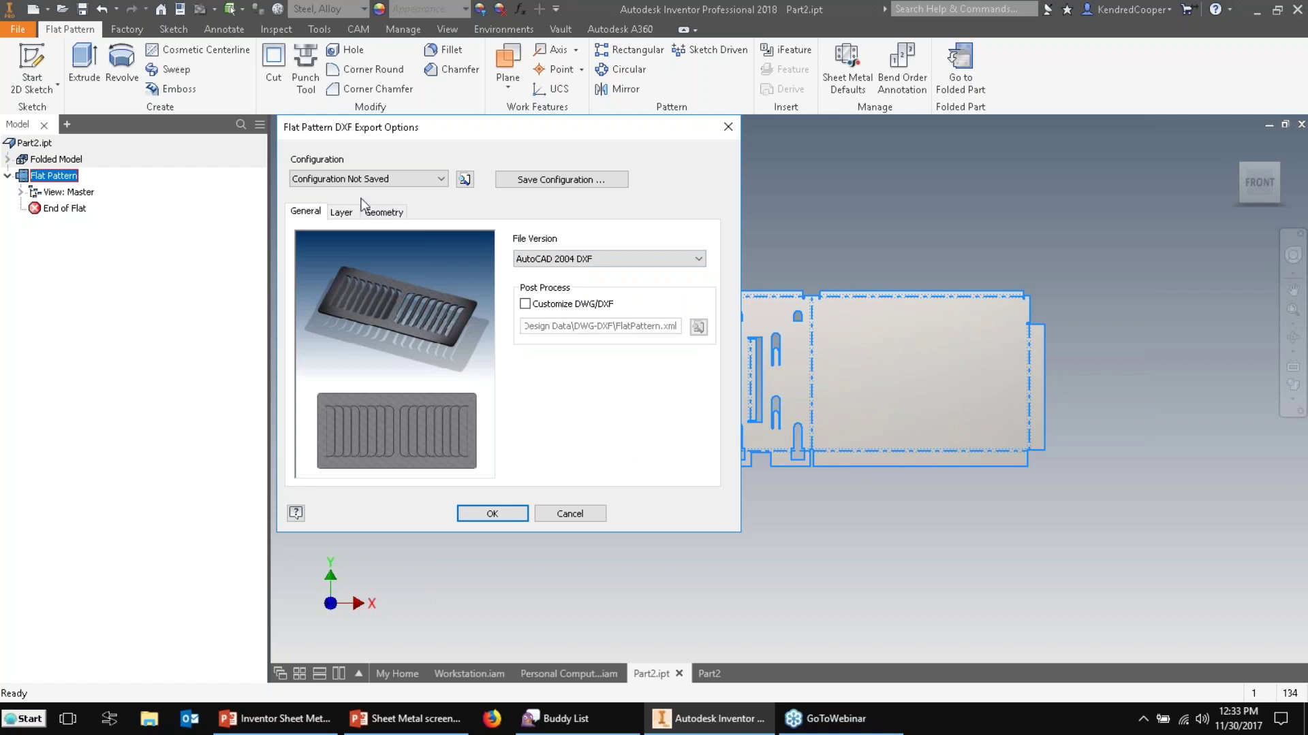
Turn the IV_TANGENT layer off and back on in the DXF export's layer settings.
left_click(342, 213)
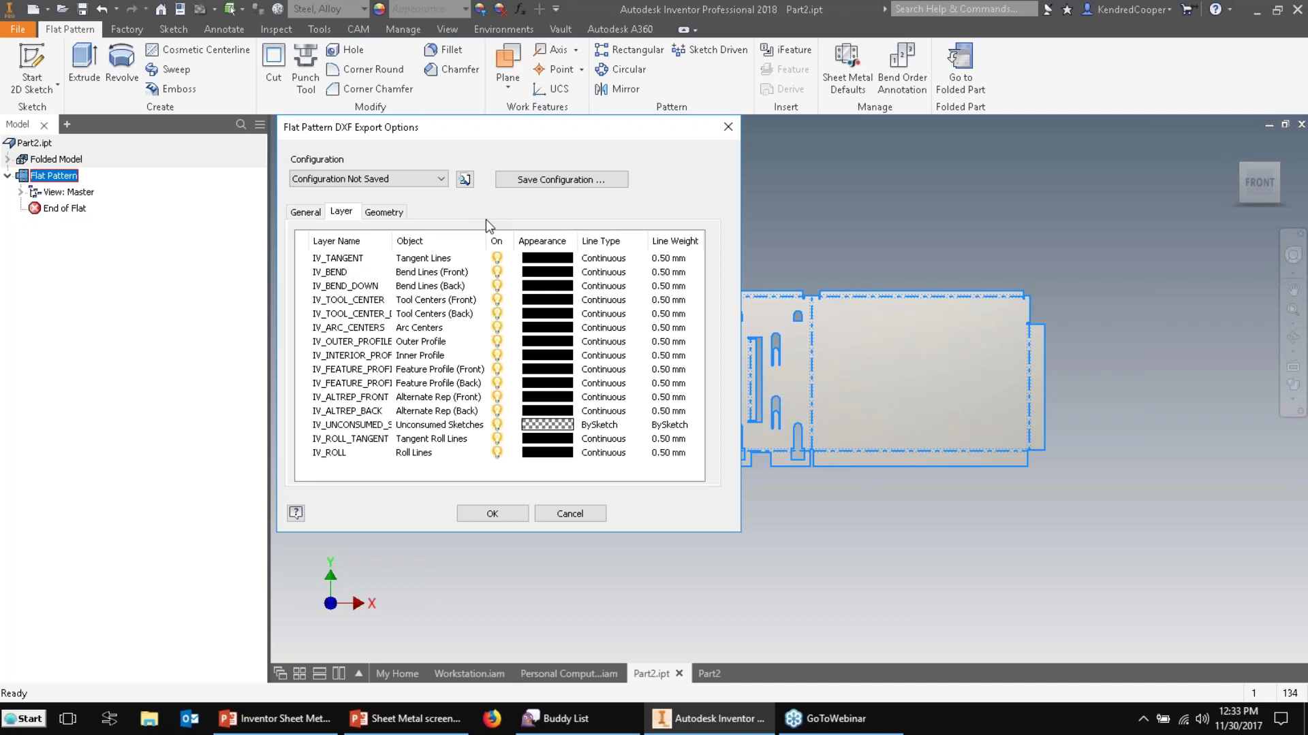
left_click(497, 258)
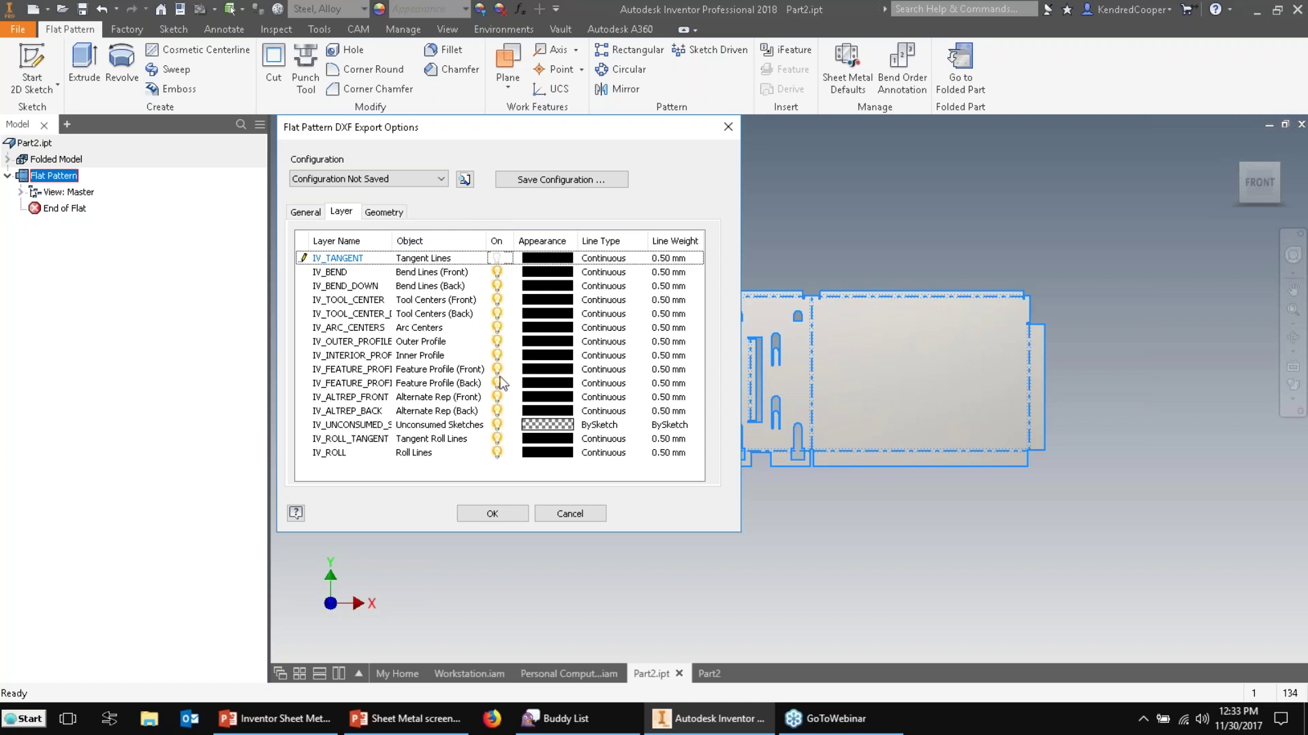
left_click(497, 258)
Enable merging profiles into a polyline in the export's geometry options and complete the DXF export.
left_click(385, 213)
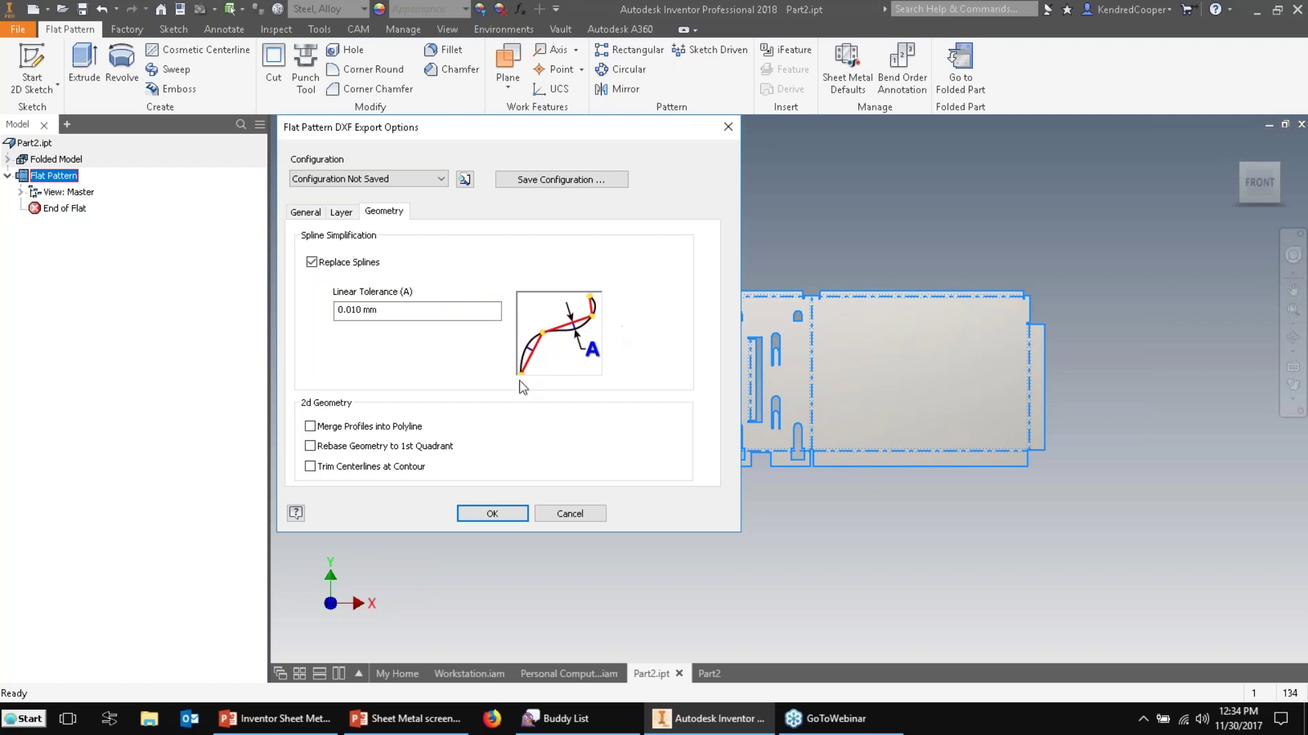
left_click(311, 427)
left_click(490, 514)
left_click(595, 533)
Activate the folded model and start a 2D sketch on the enclosure's large plain outer side face.
left_click(58, 161)
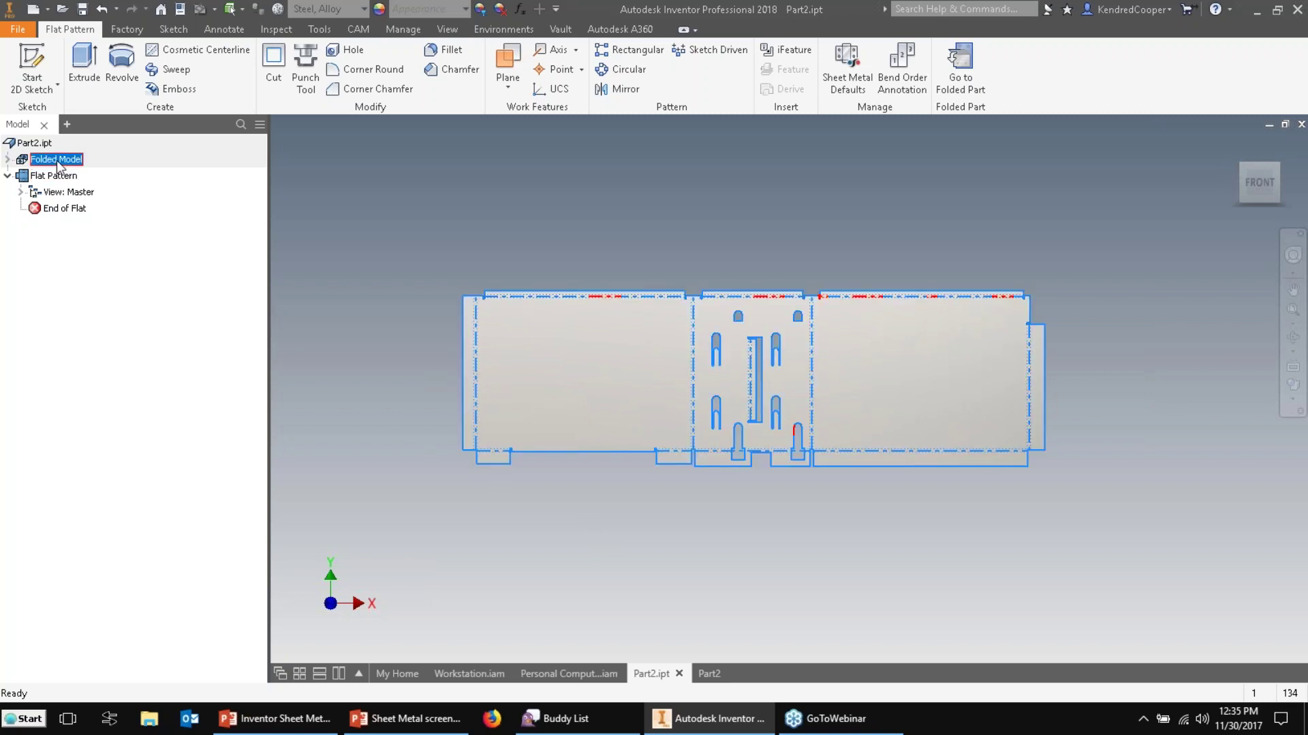
double_click(58, 160)
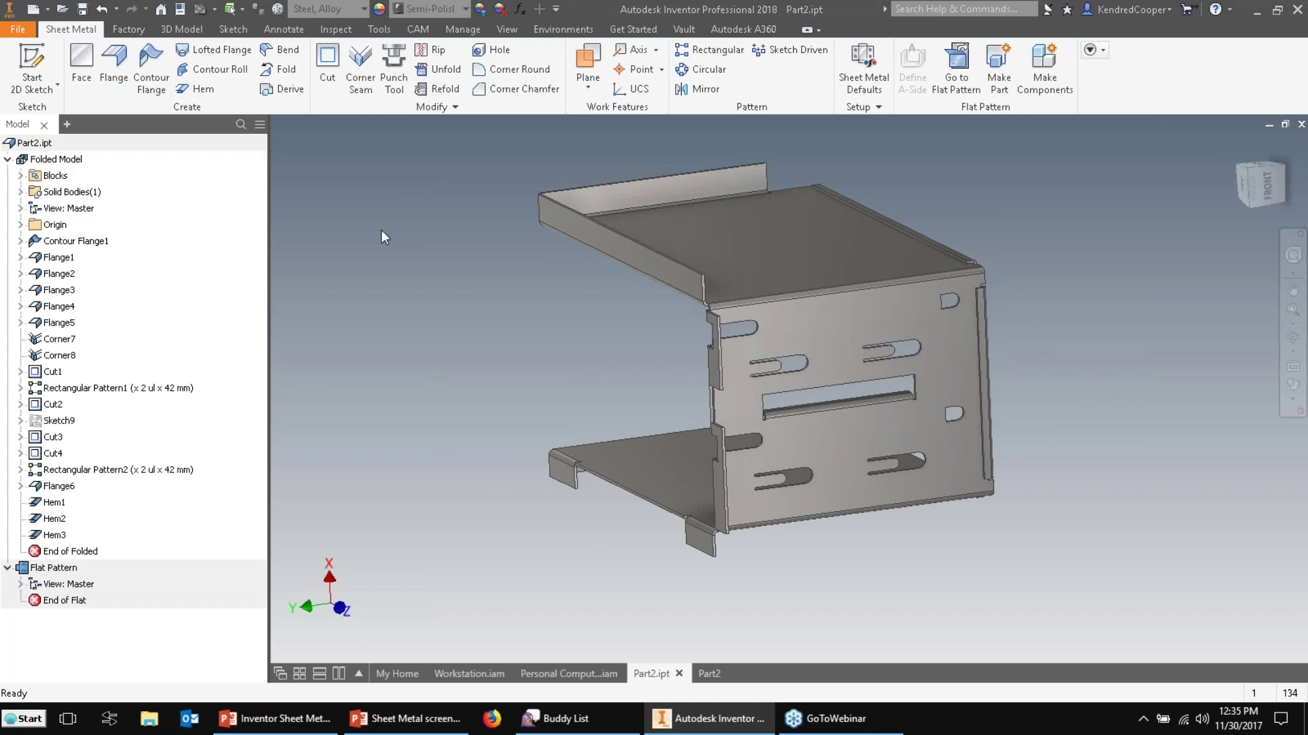
middle_click_drag(375, 235, 401, 418, "shift")
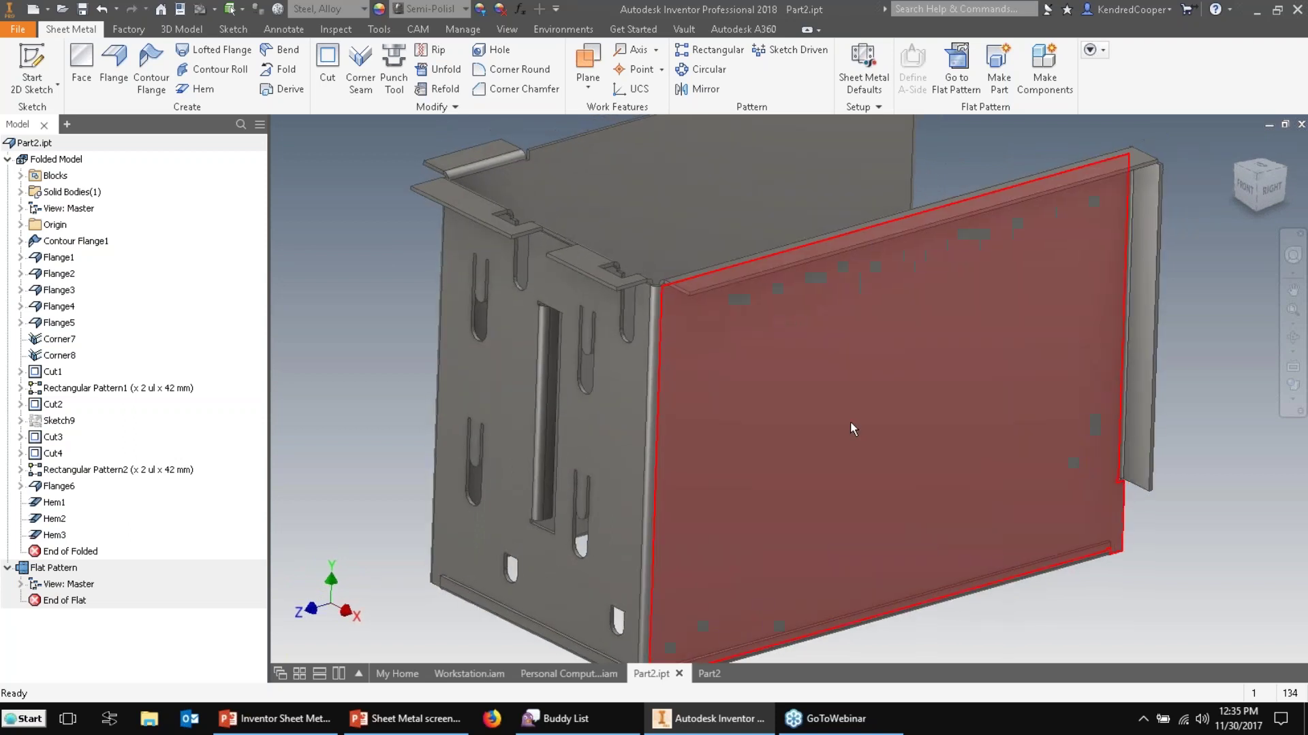
left_click(850, 422)
left_click(936, 413)
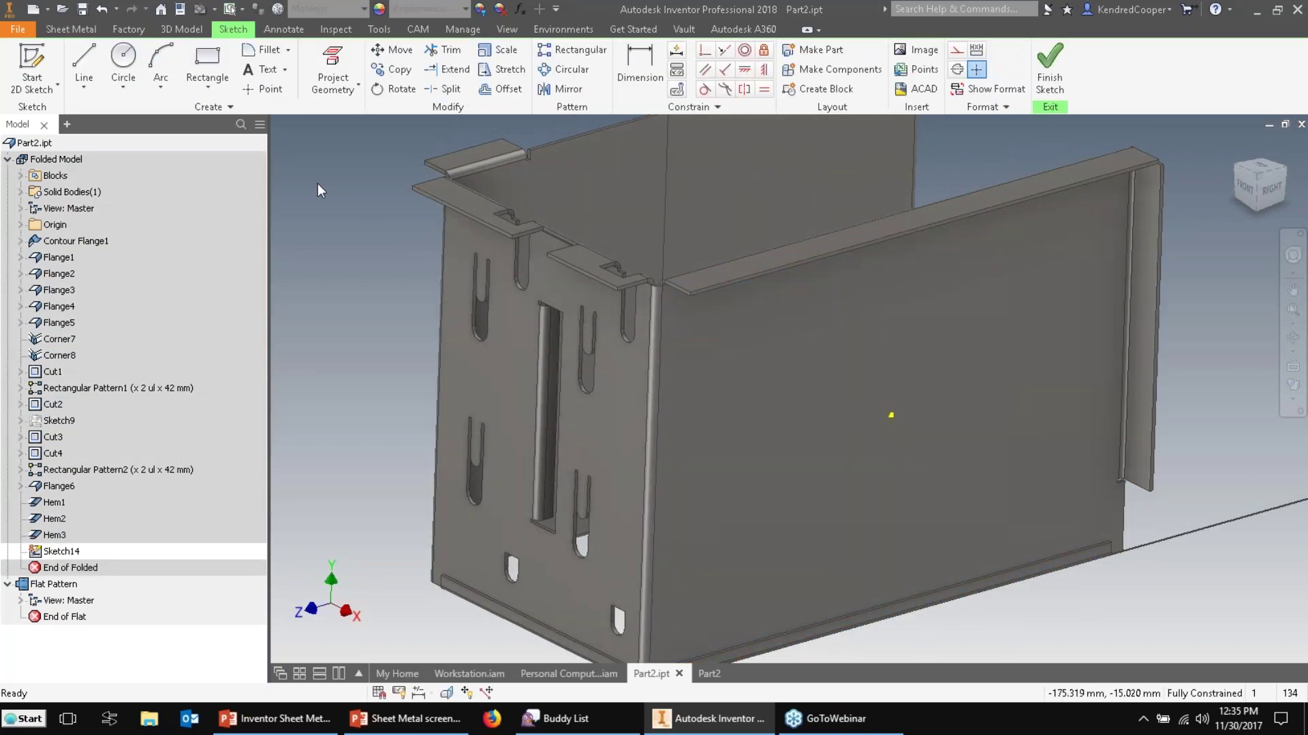
Place four sketch points in a roughly rectangular layout on the side face and finish the sketch.
left_click(254, 90)
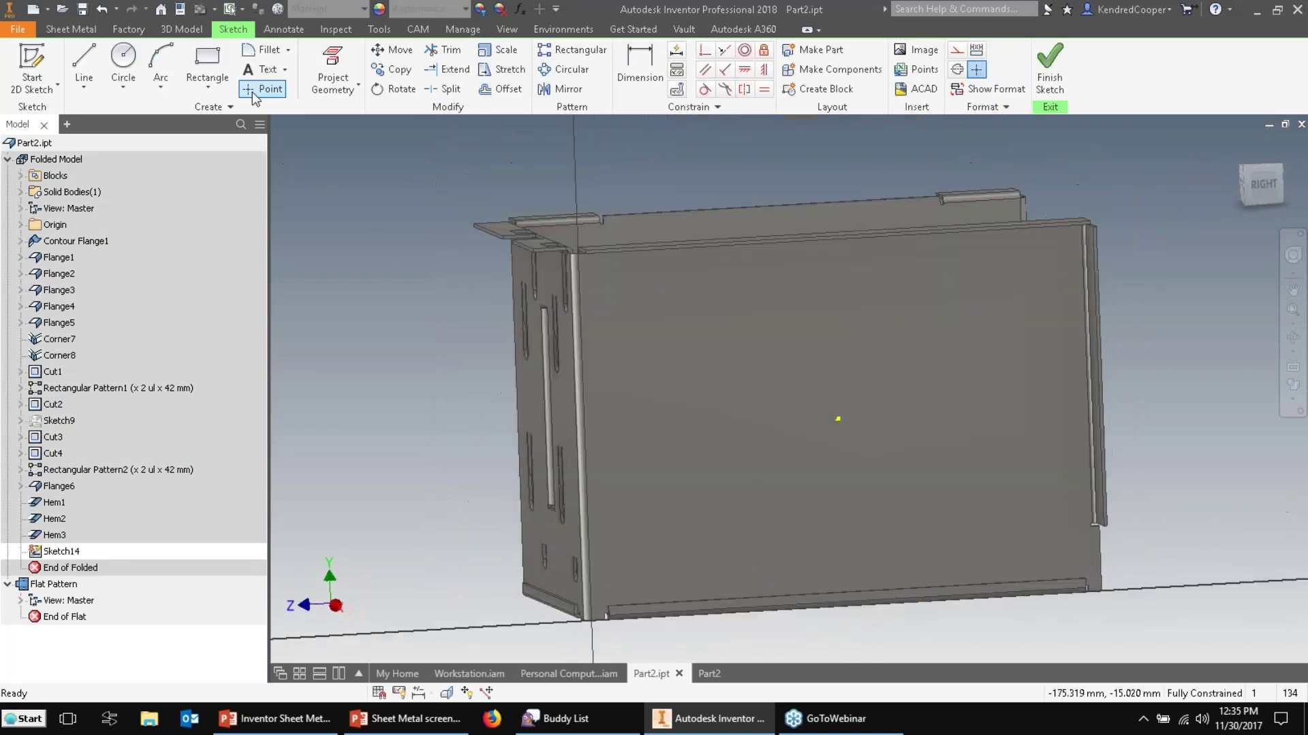
left_click(959, 326)
left_click(964, 493)
left_click(745, 504)
right_click(475, 337)
left_click(503, 351)
left_click(1049, 65)
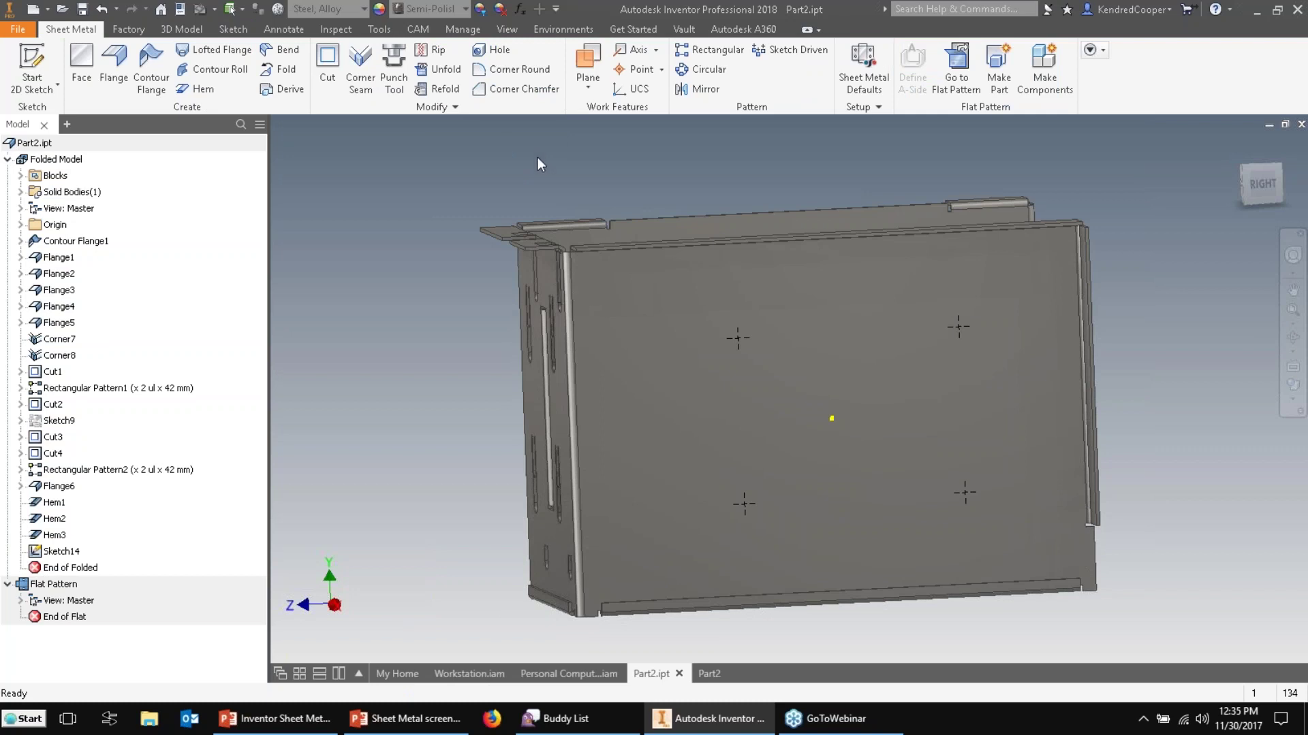
Start the Punch Tool and preview the punches in the Punches folder from the curved slot to the obround.
left_click(468, 32)
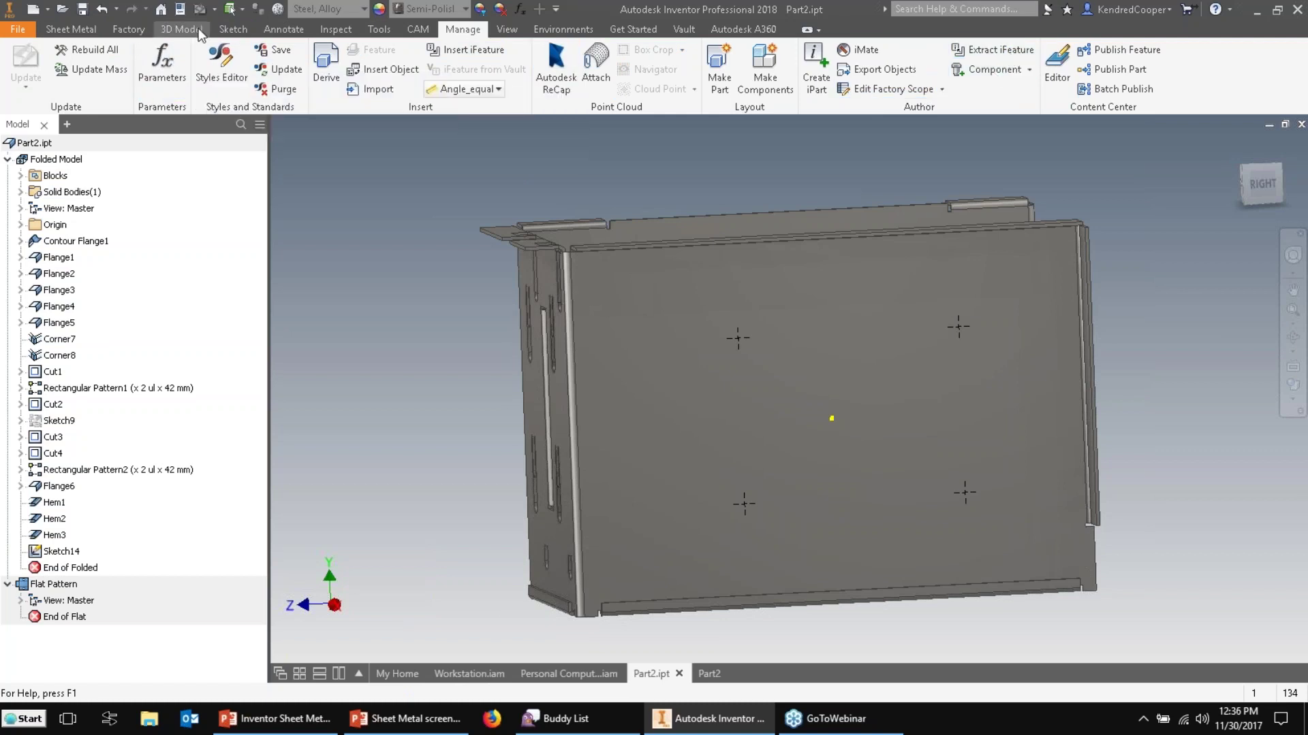
left_click(70, 28)
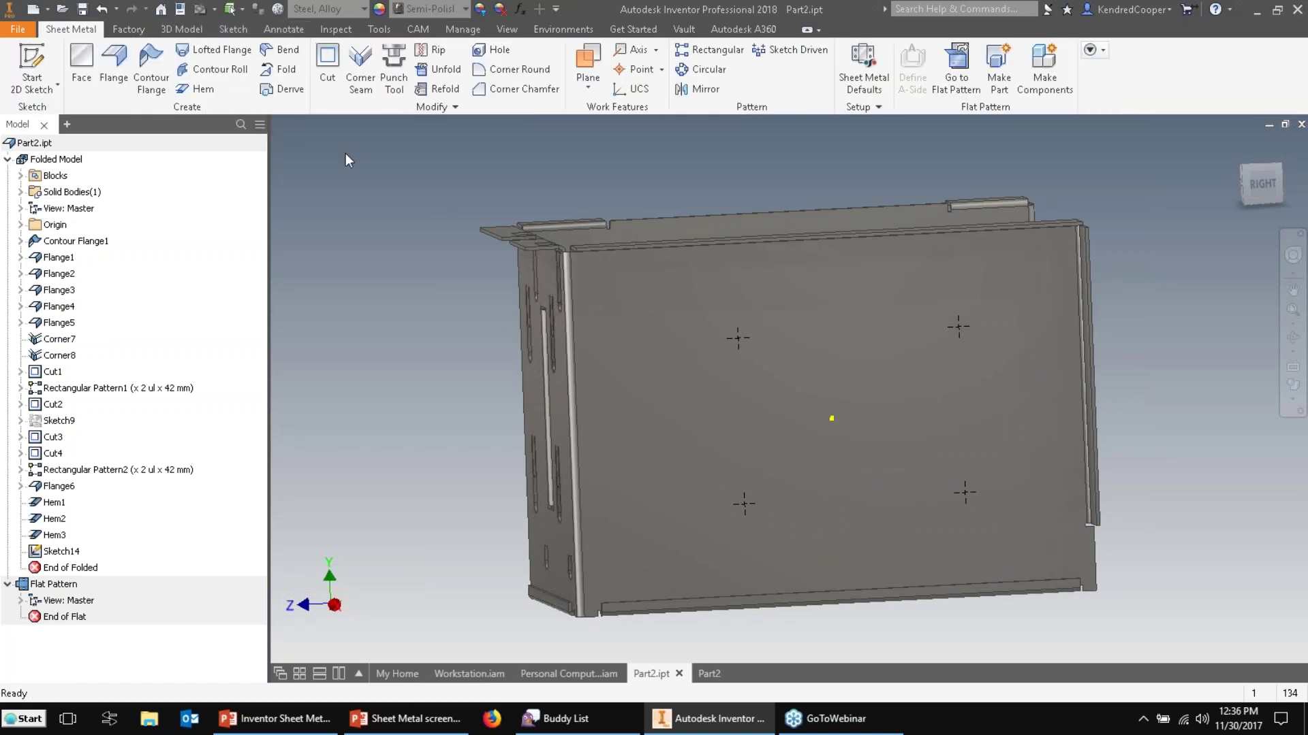
left_click(395, 81)
left_click_drag(546, 173, 406, 93)
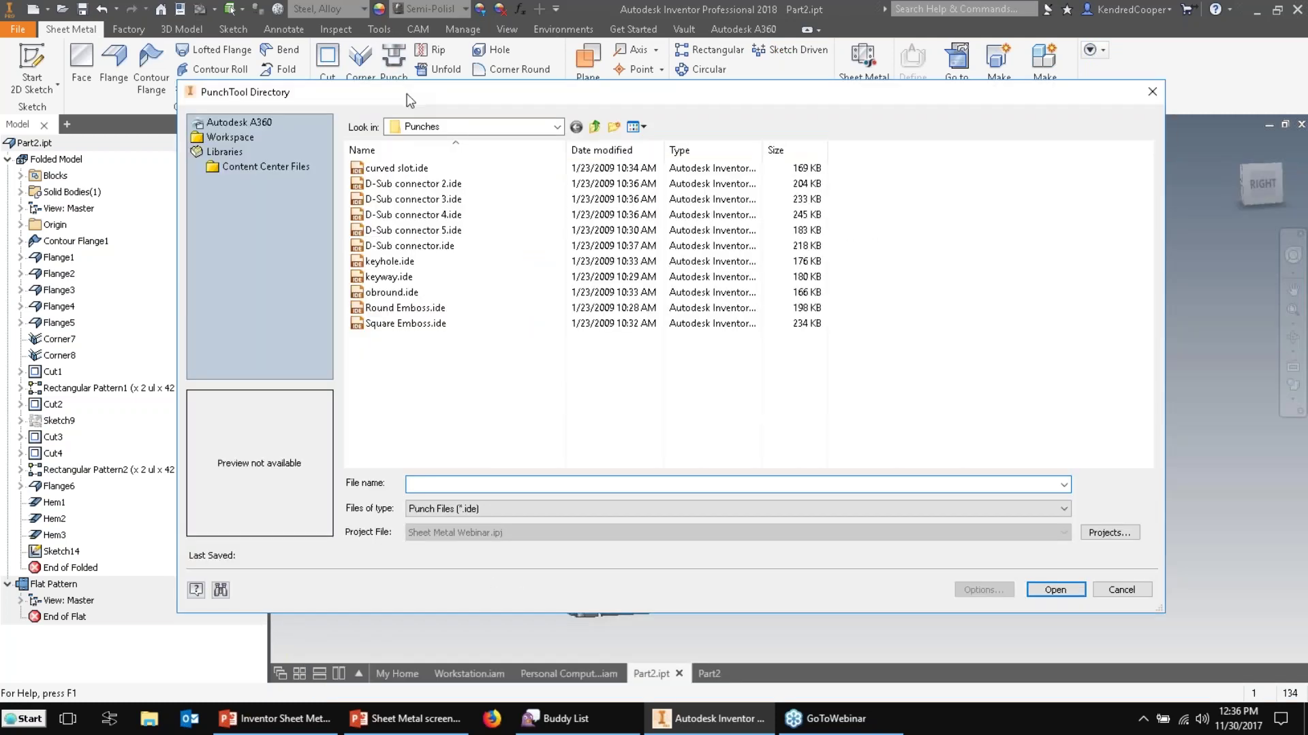
left_click(422, 167)
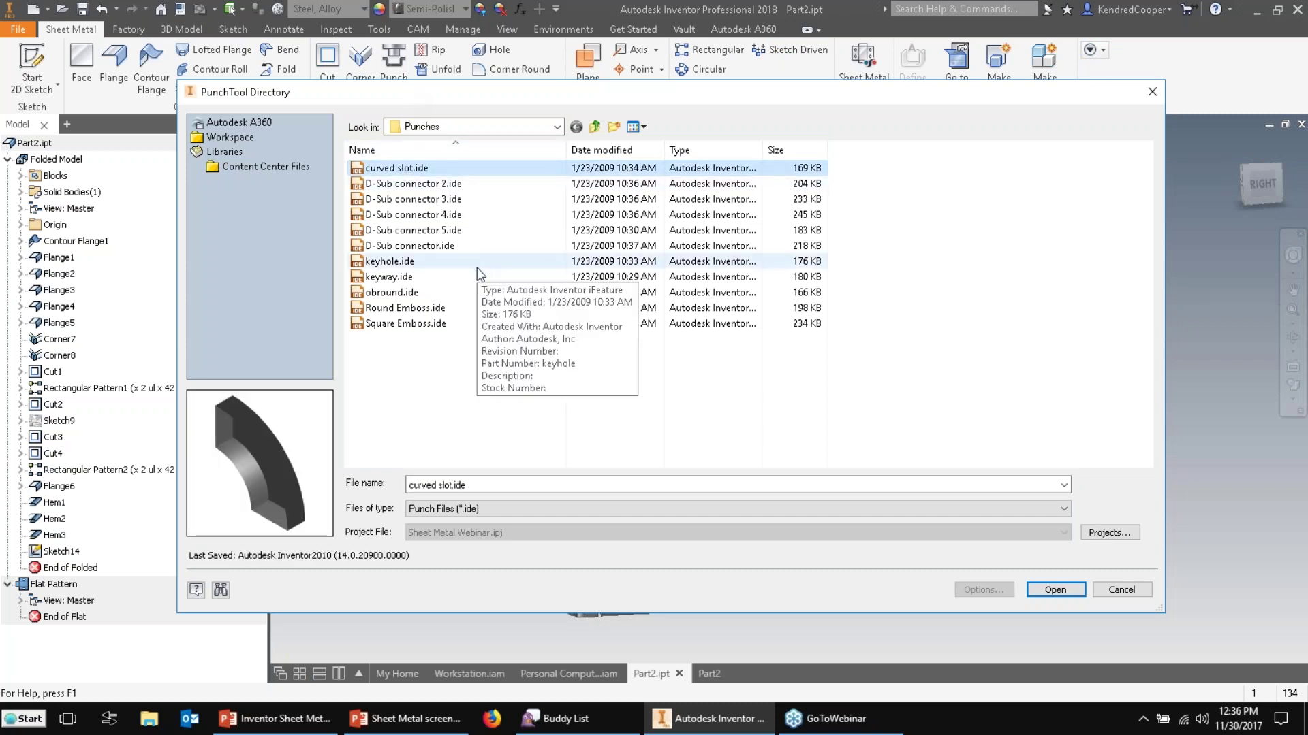
key("Down")
key("Down")
key("Down")
key("Down")
key("Down")
key("Down")
key("Down")
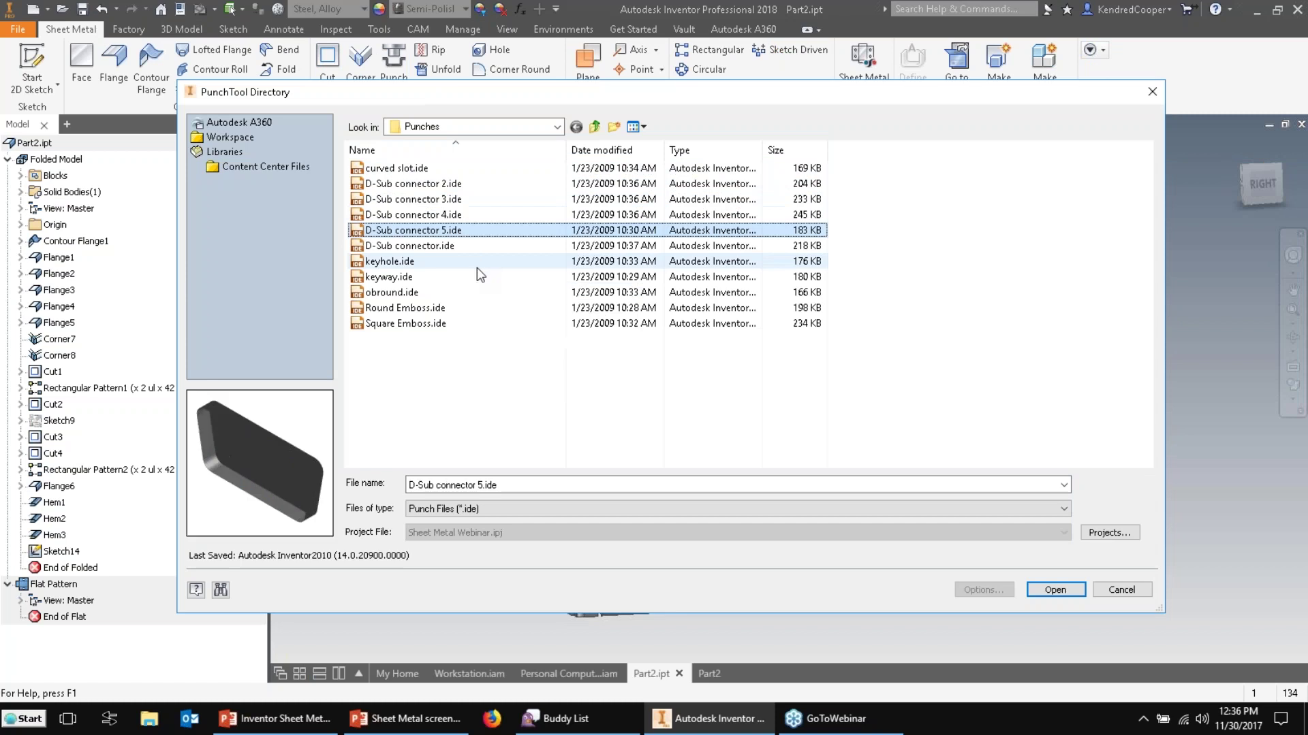
key("Down")
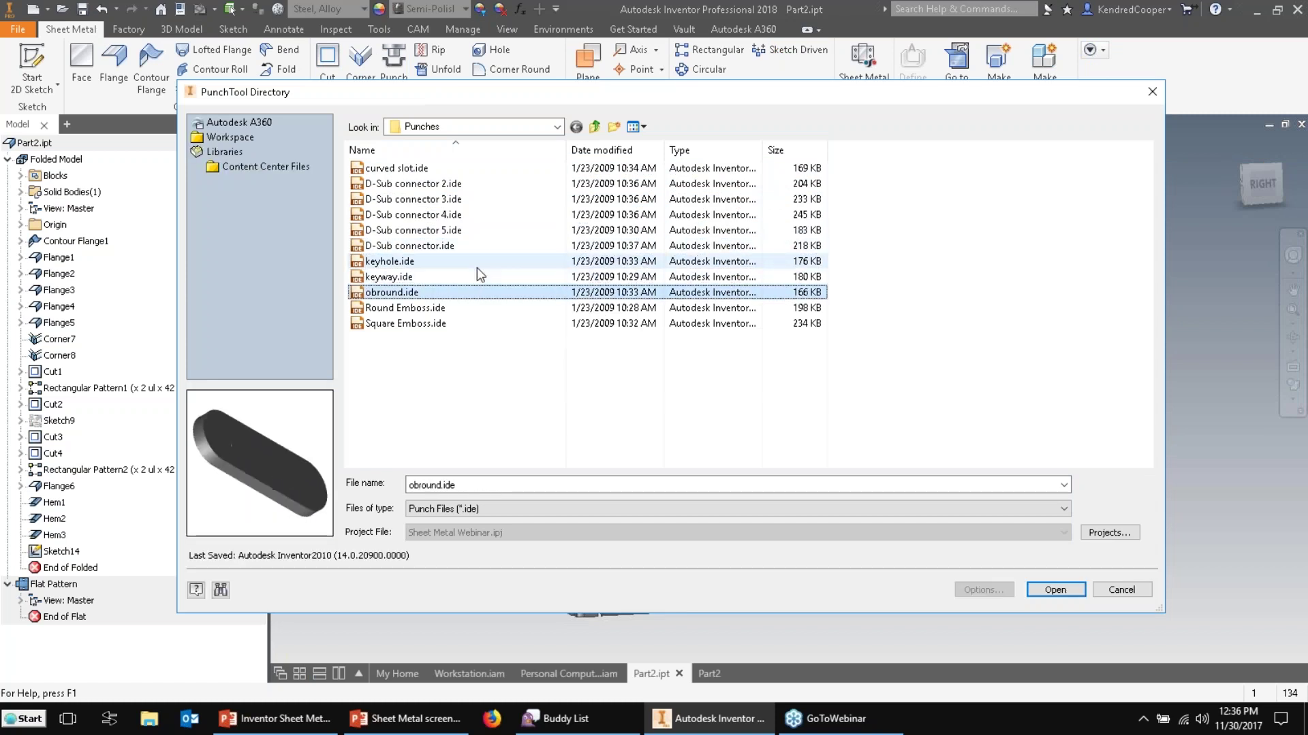
Load the SM_Tab_Cutout.ide punch from the Catalog folder.
left_click(594, 126)
left_click(408, 262)
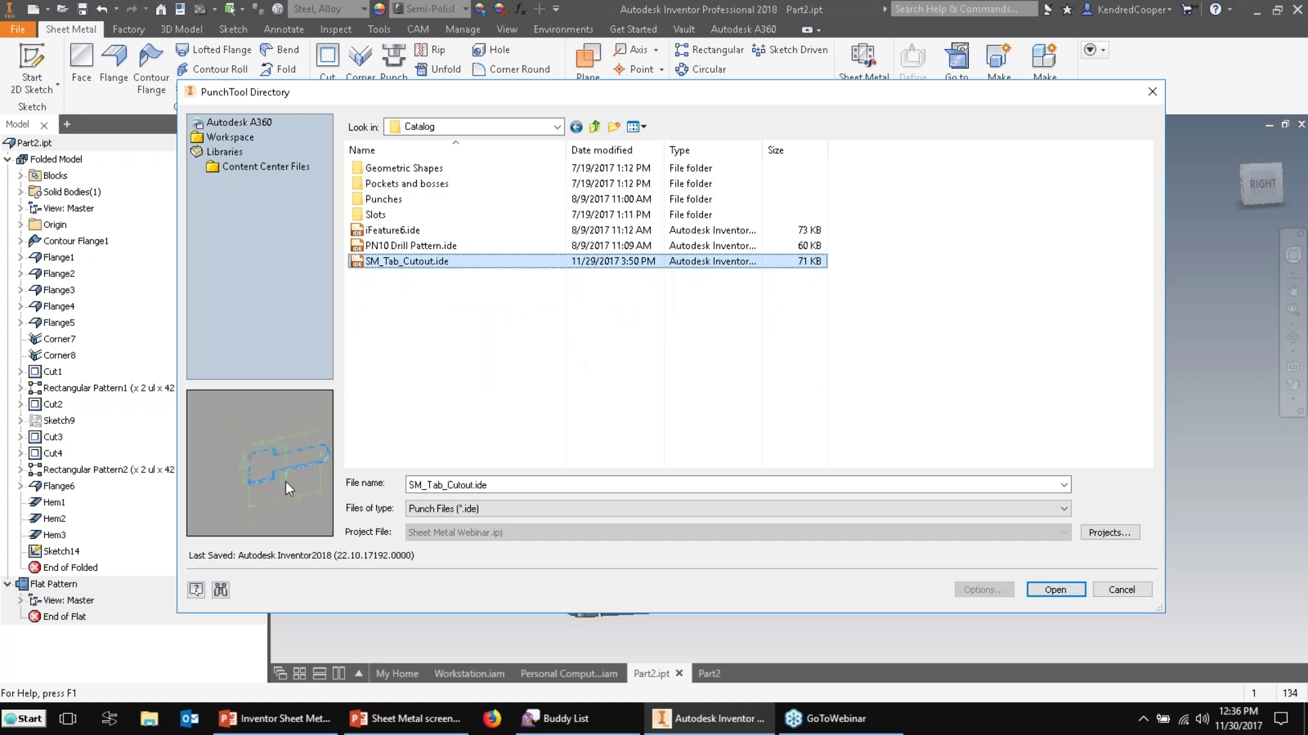
left_click(1056, 590)
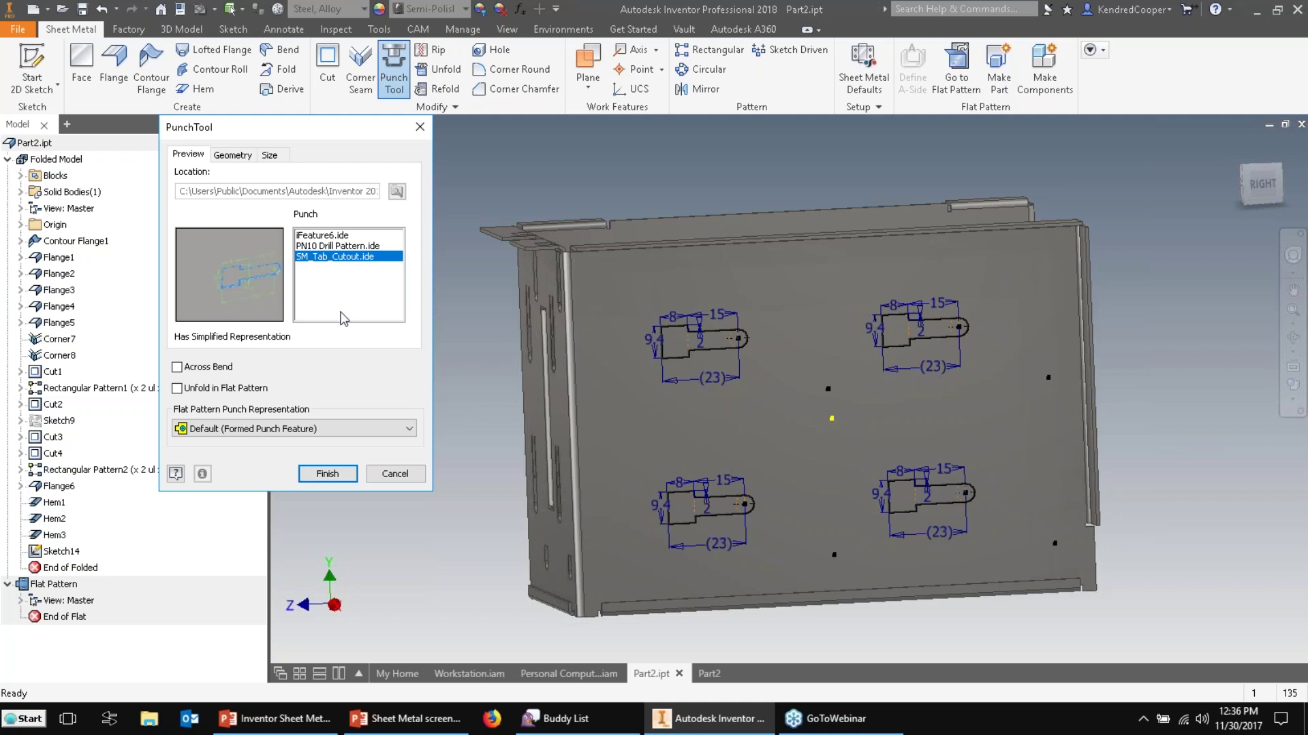
Review the punch's geometry and size parameters, and create the four tab cutouts with the default sizes.
left_click(231, 156)
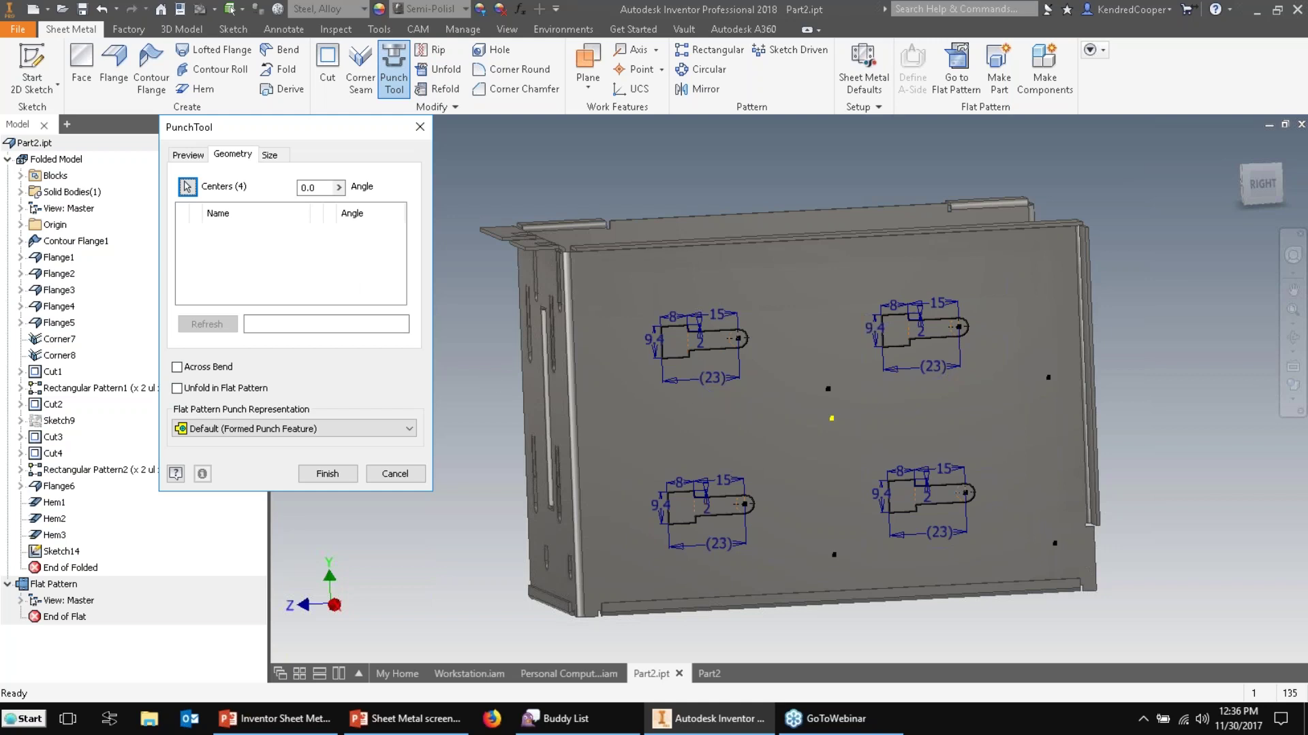
left_click(269, 155)
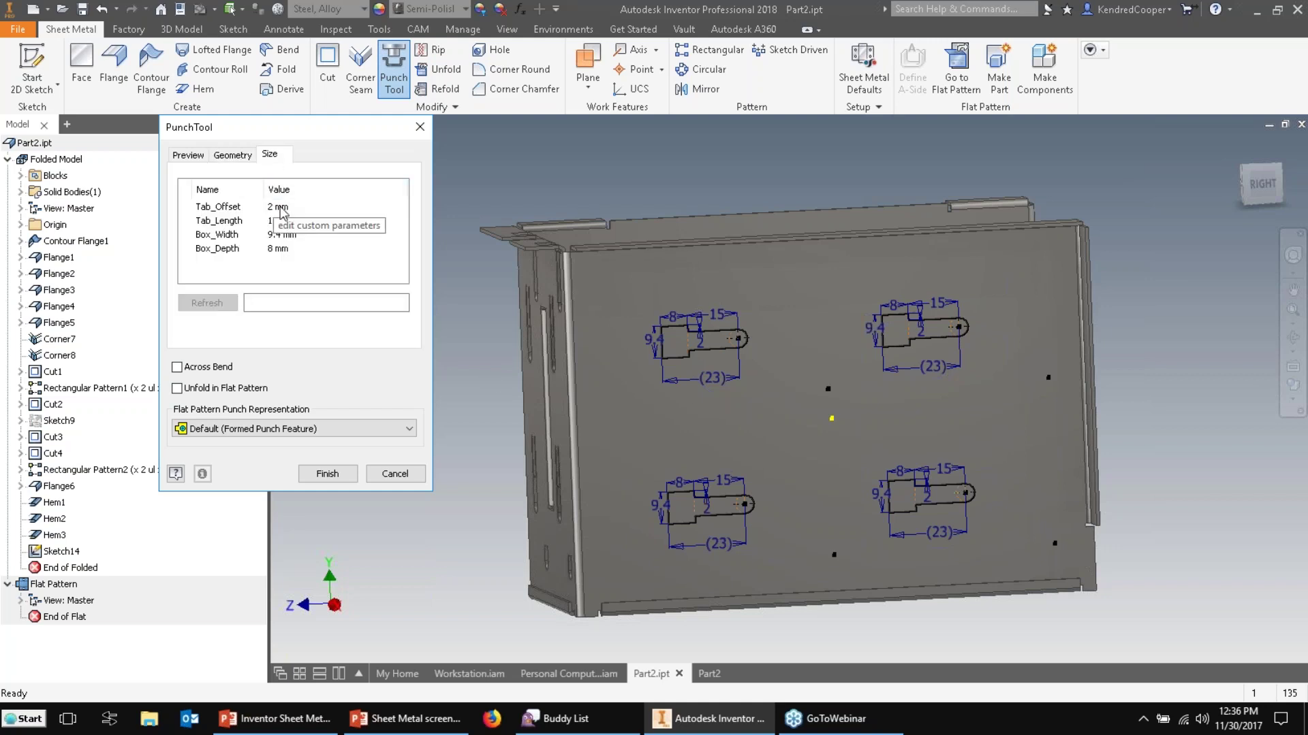
scroll(712, 341, "down", 5)
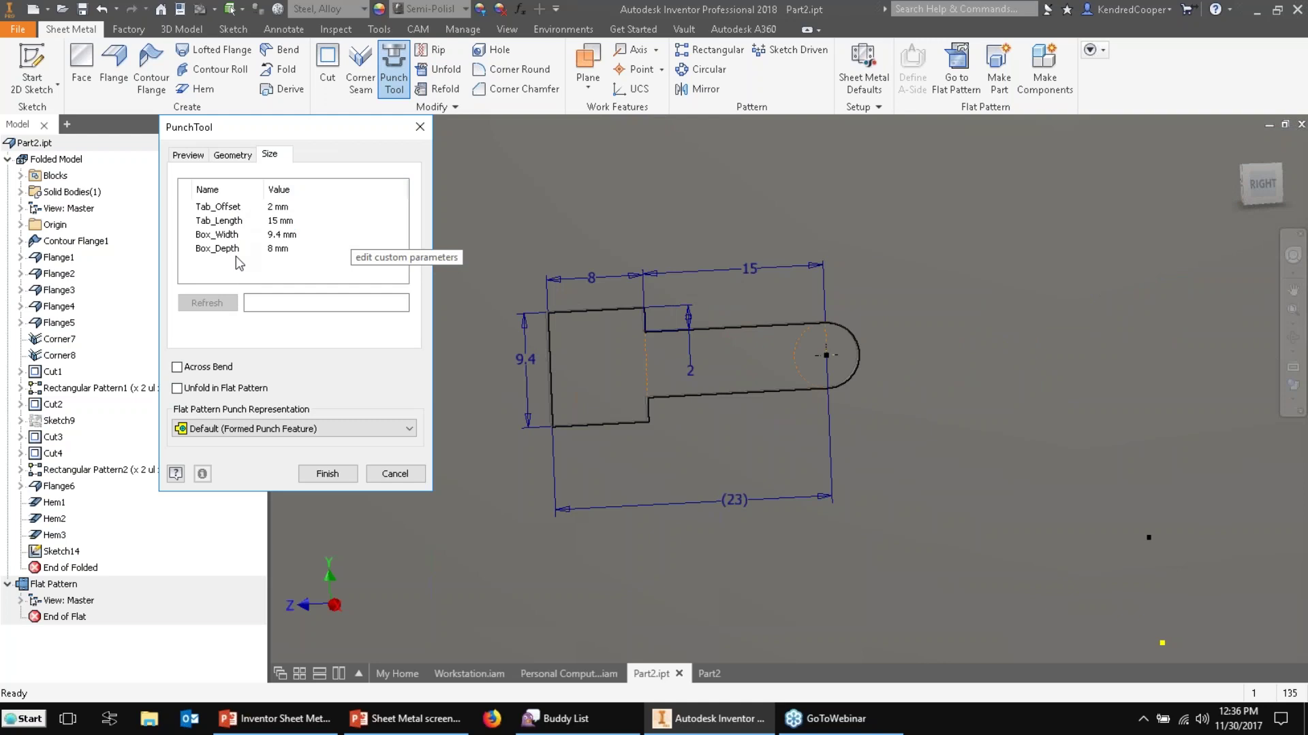
left_click(286, 212)
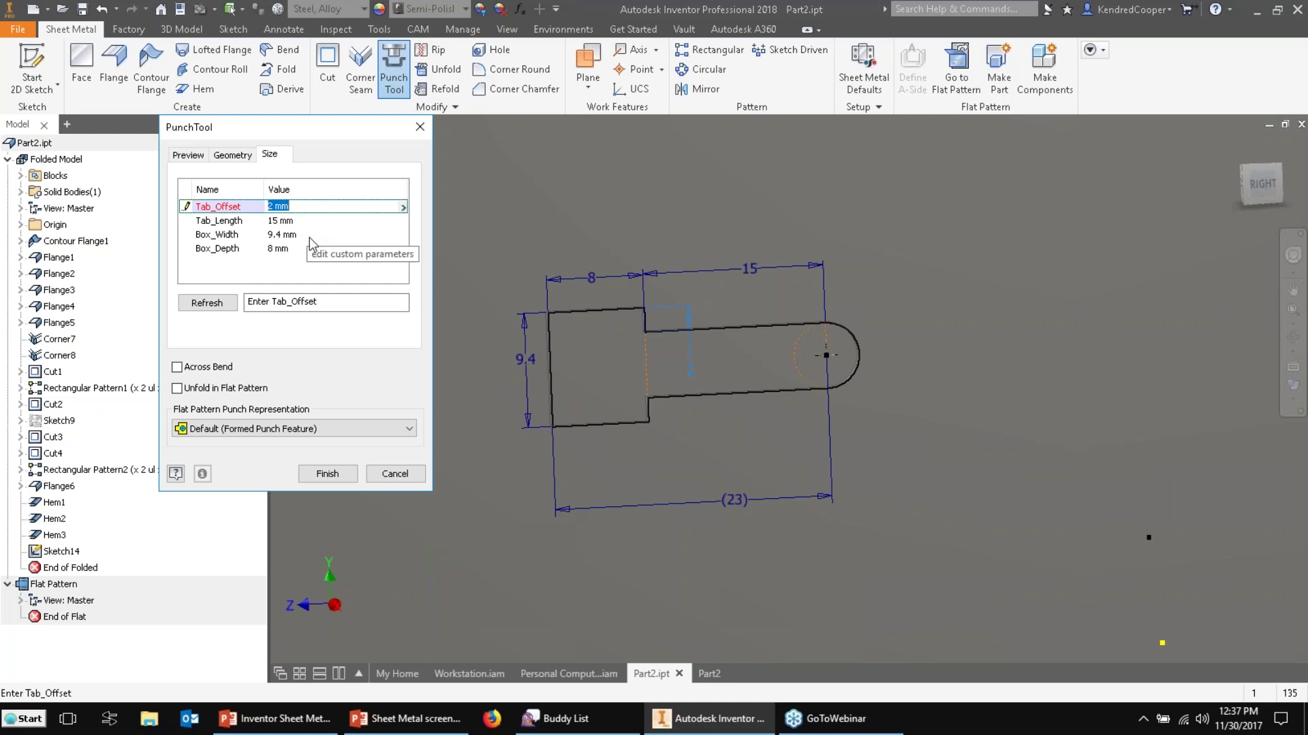
left_click(350, 276)
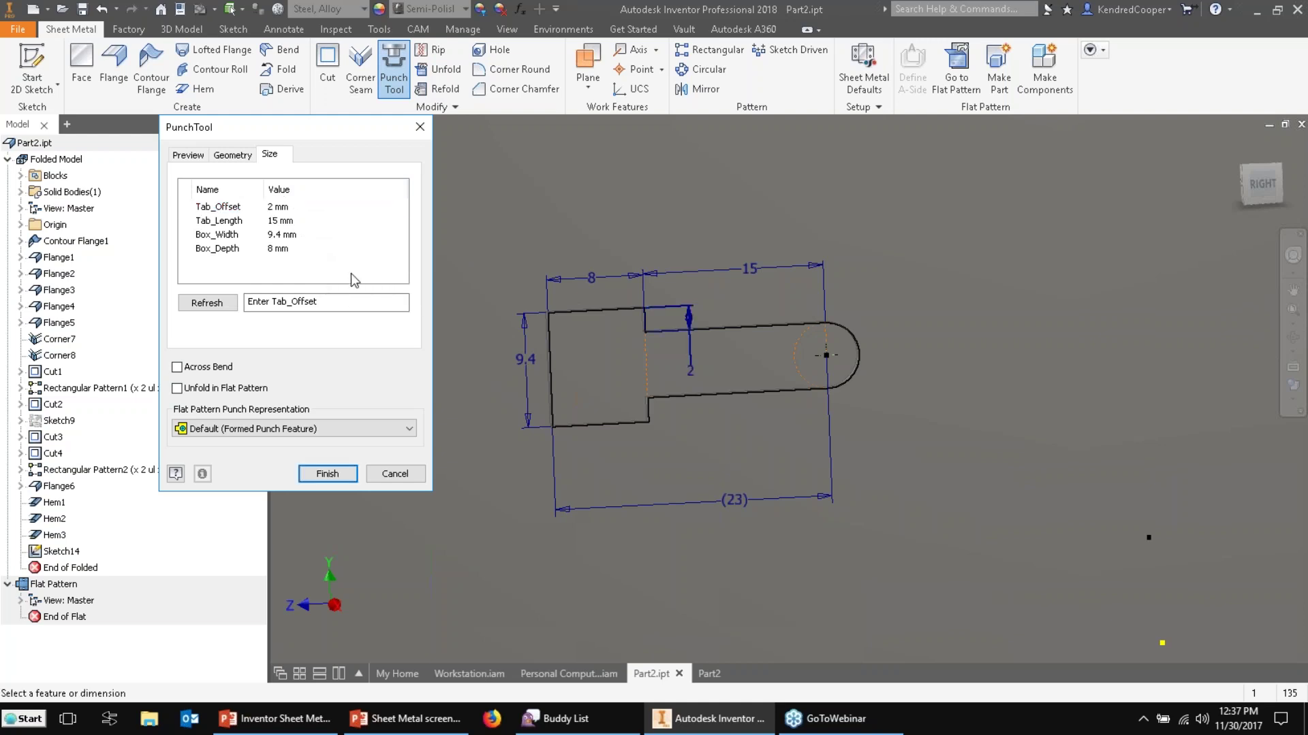
left_click(327, 474)
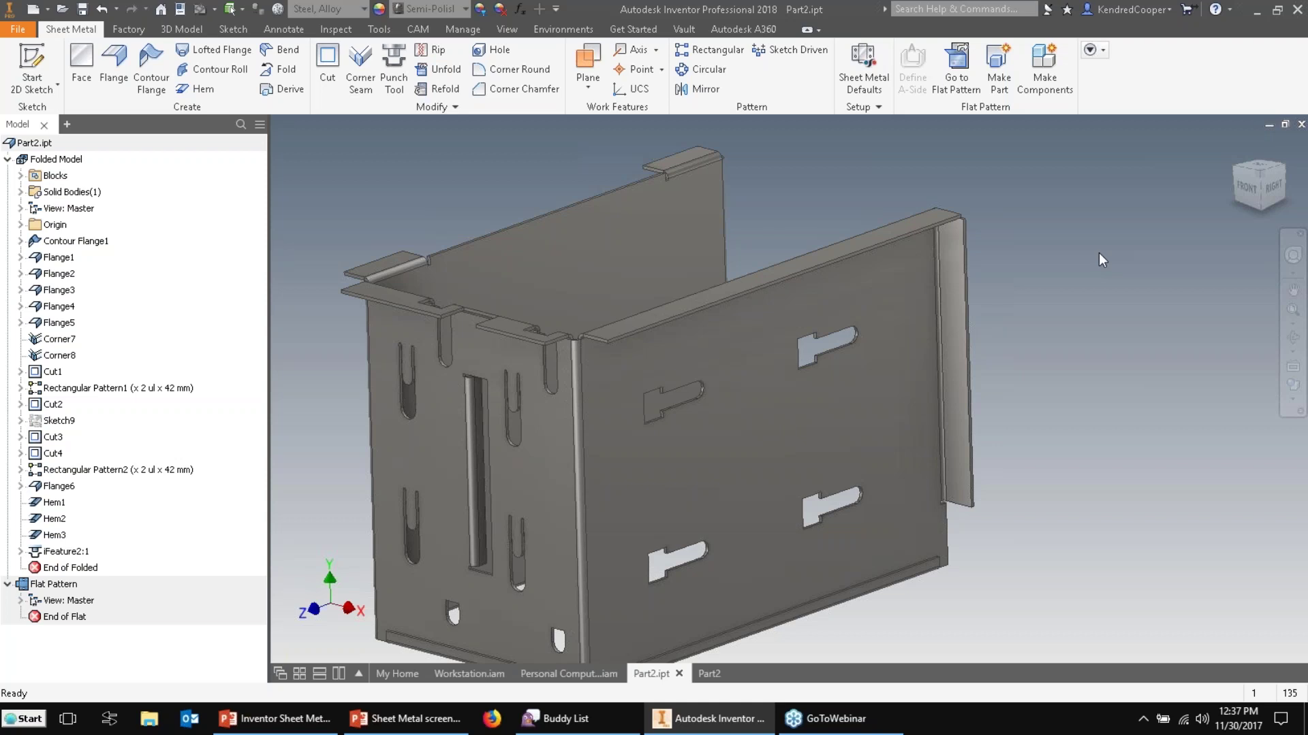
key("F6")
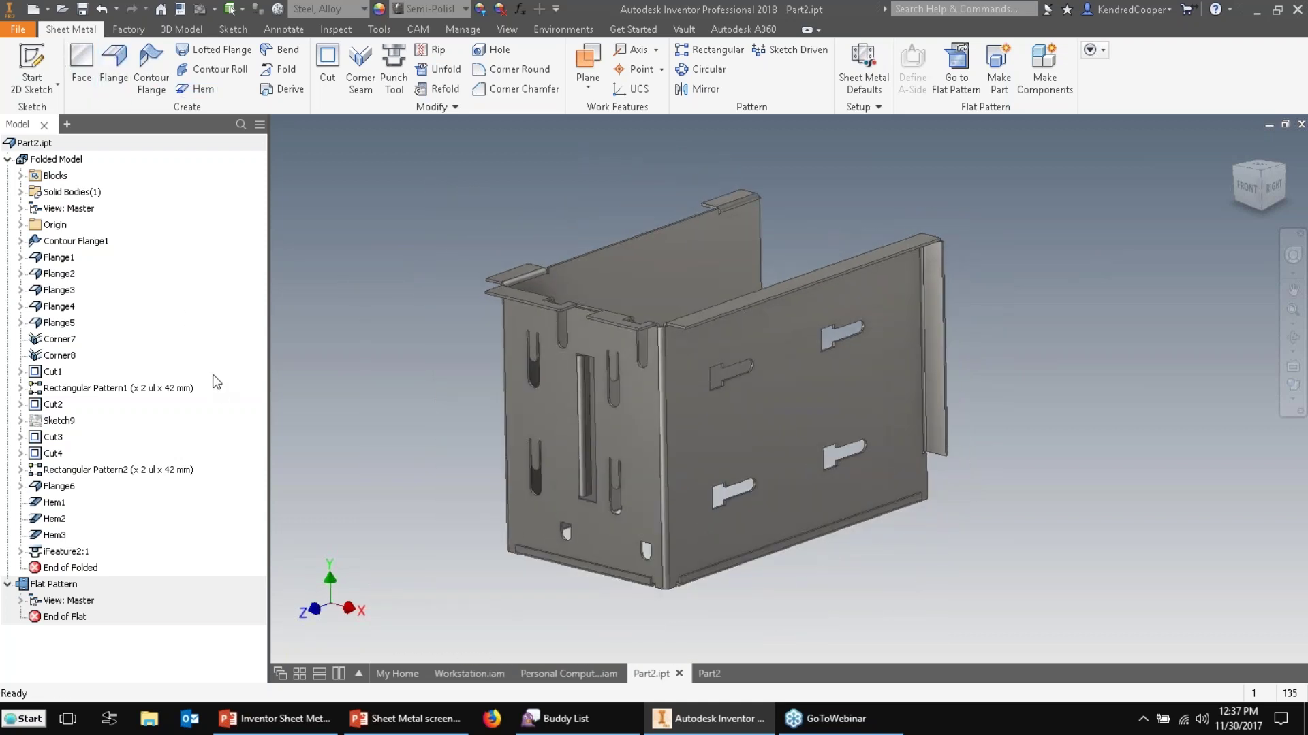
Open the part Contour Roll.ipt from the Files folder.
left_click(62, 9)
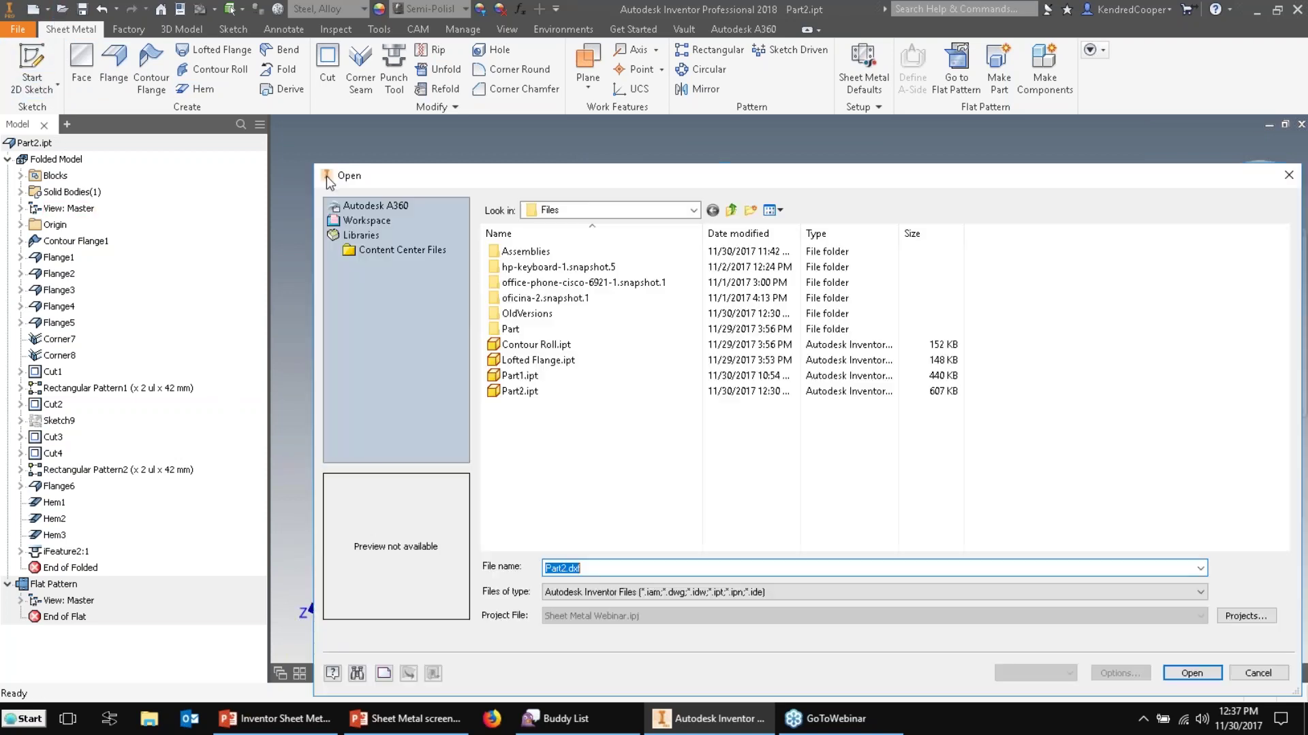
left_click(526, 345)
left_click(1185, 673)
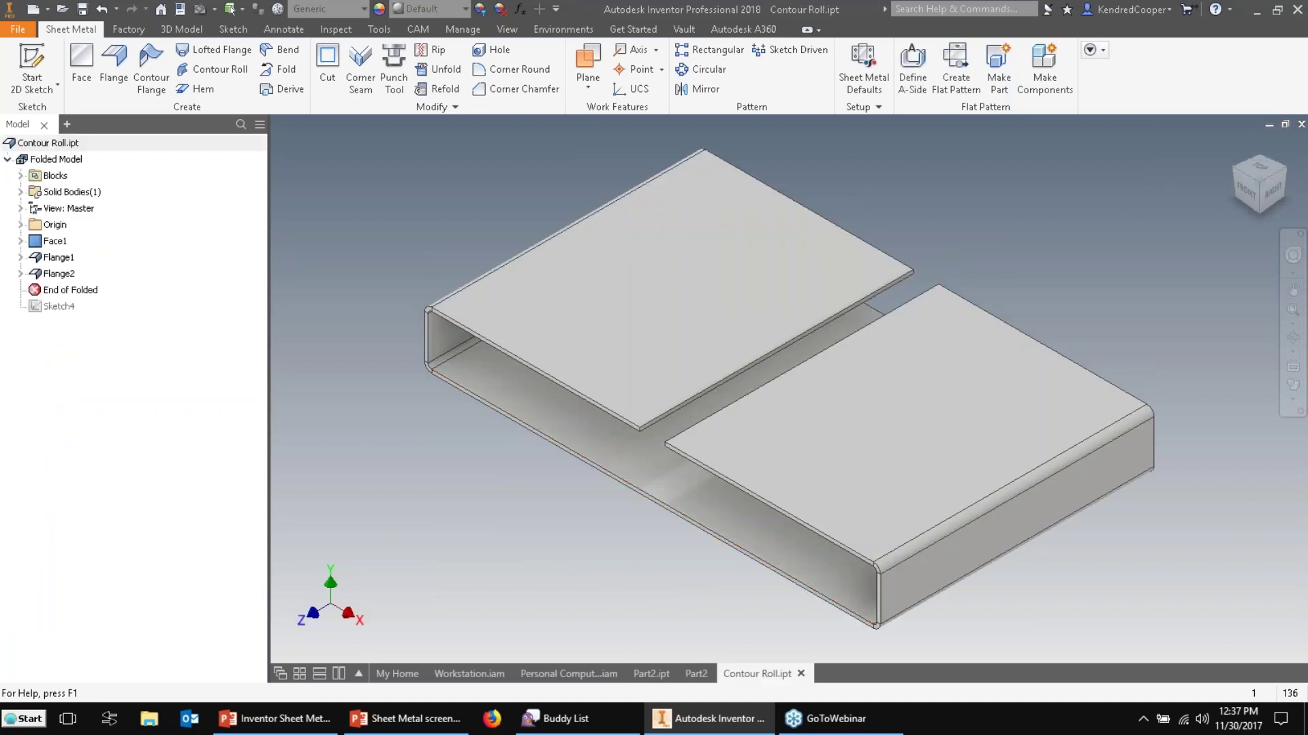
Move the End of Folded marker below Sketch4 so that the profile sketch is active in the model.
key("F6")
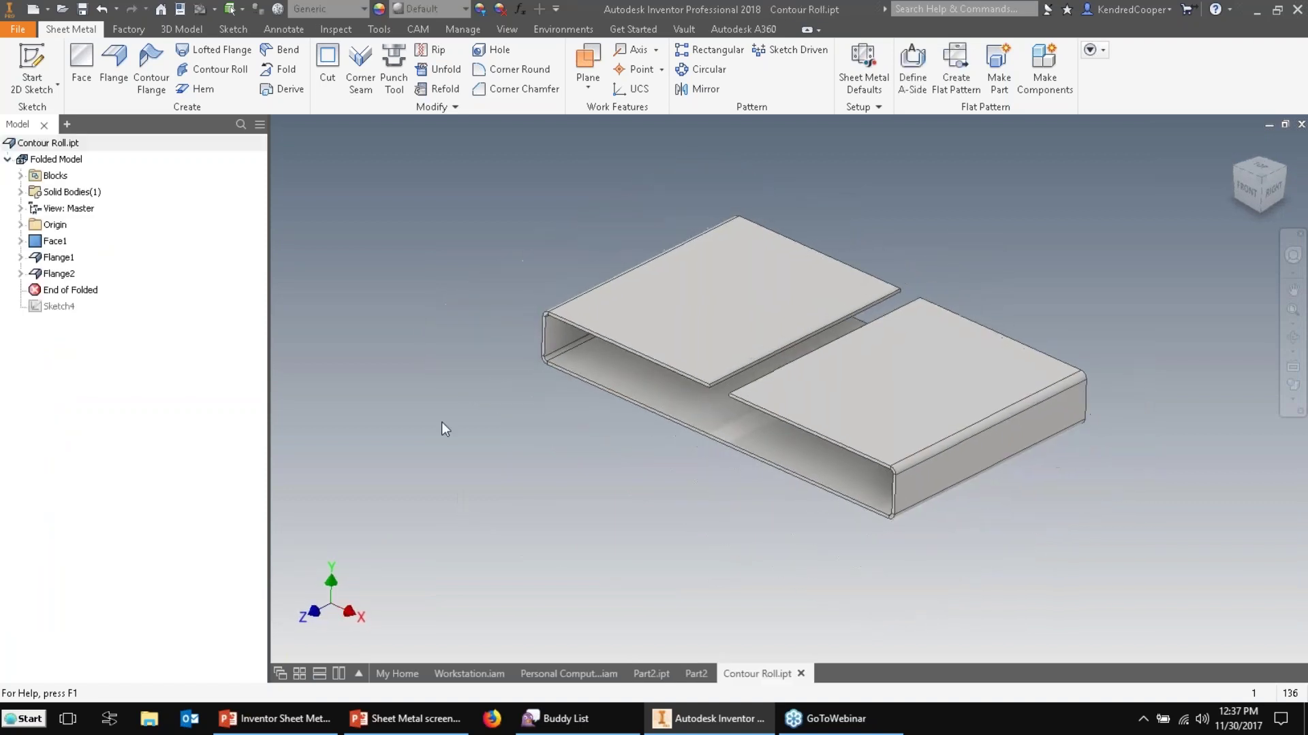
mouse_move(68, 289)
left_mouse_down()
mouse_move(76, 260)
mouse_move(72, 294)
left_mouse_up()
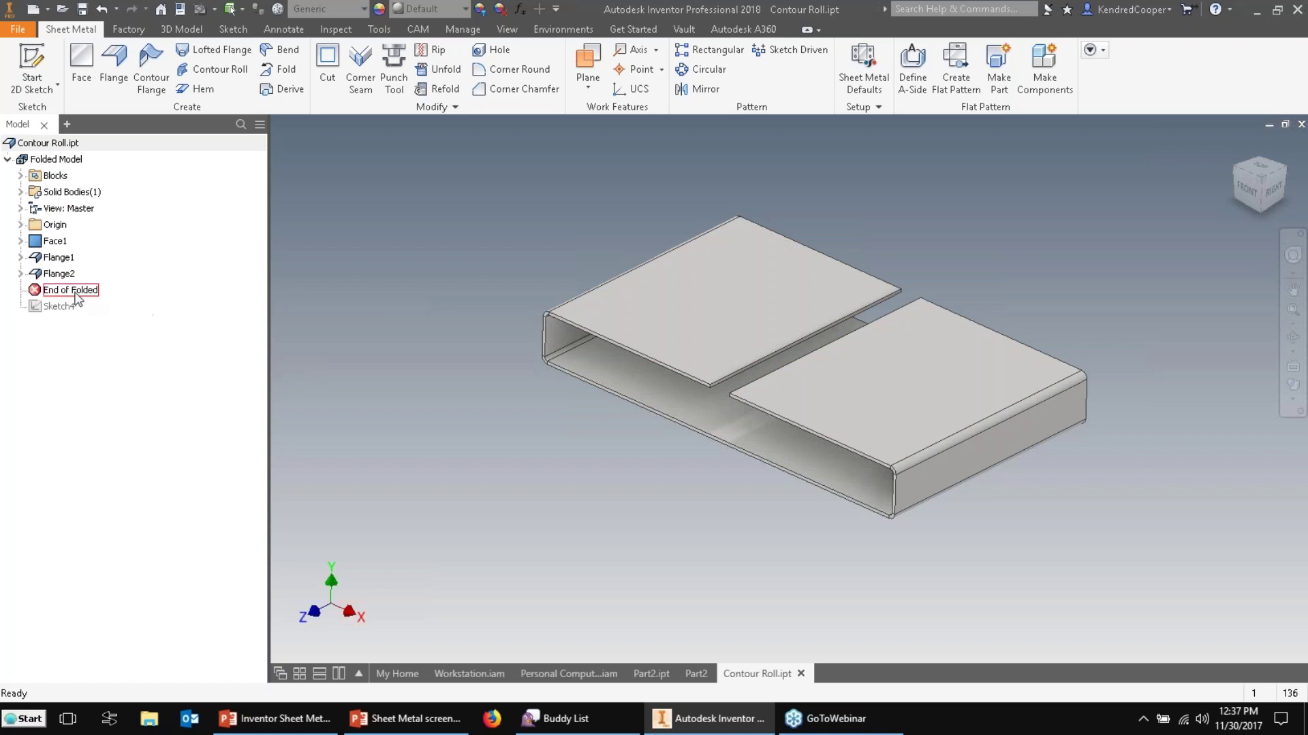
scroll(538, 353, "down", 5)
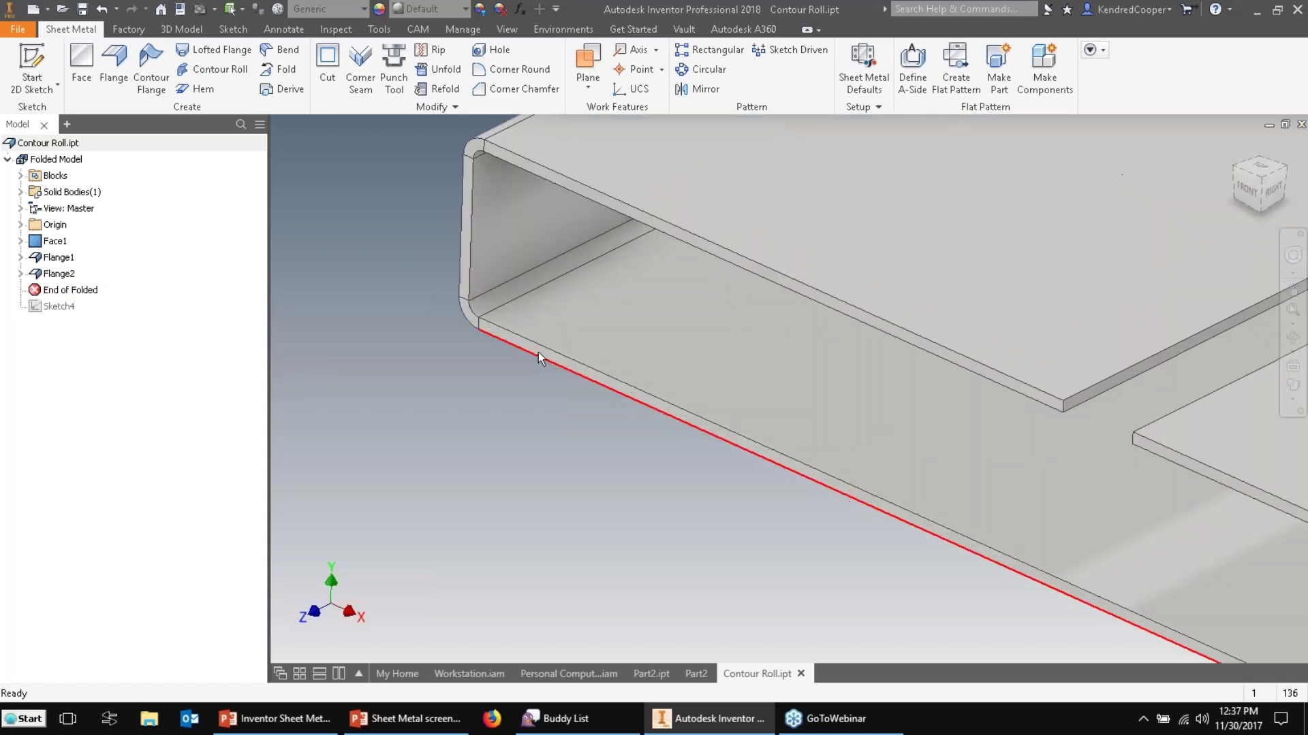
left_click(537, 351)
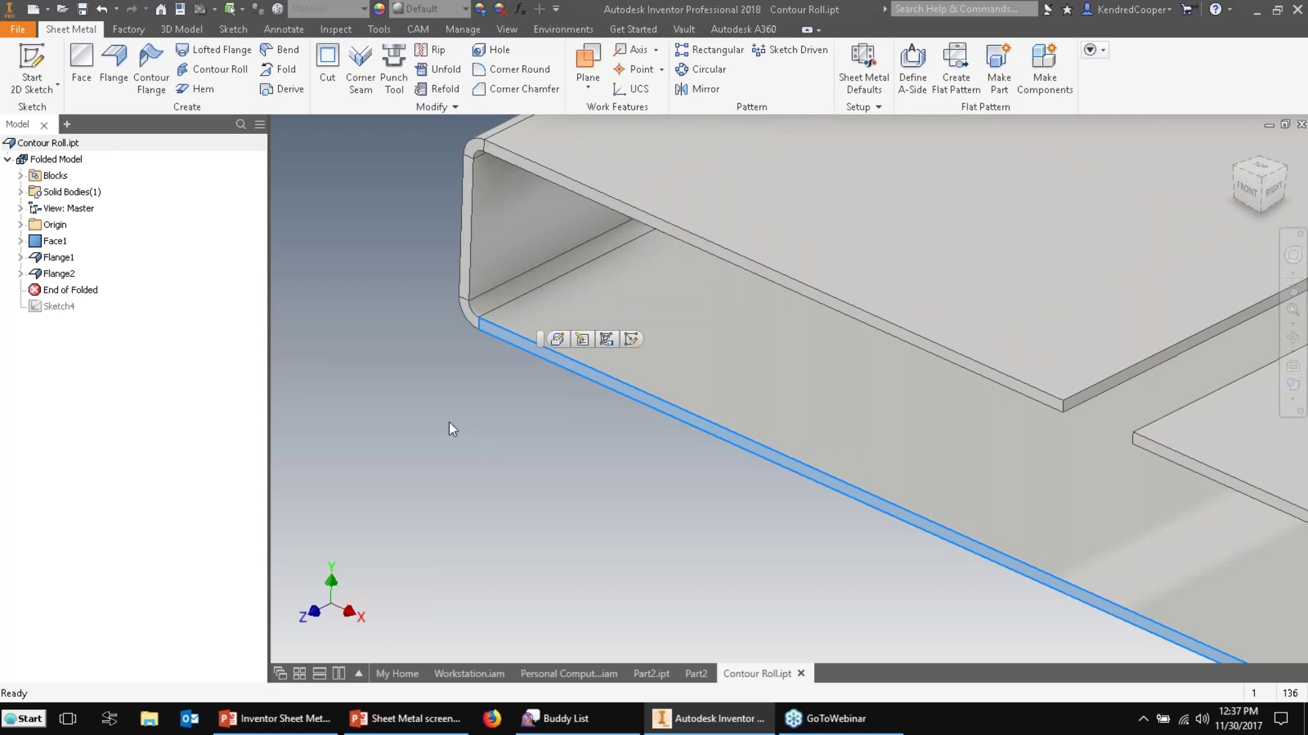
left_click(480, 436)
left_click_drag(68, 290, 68, 313)
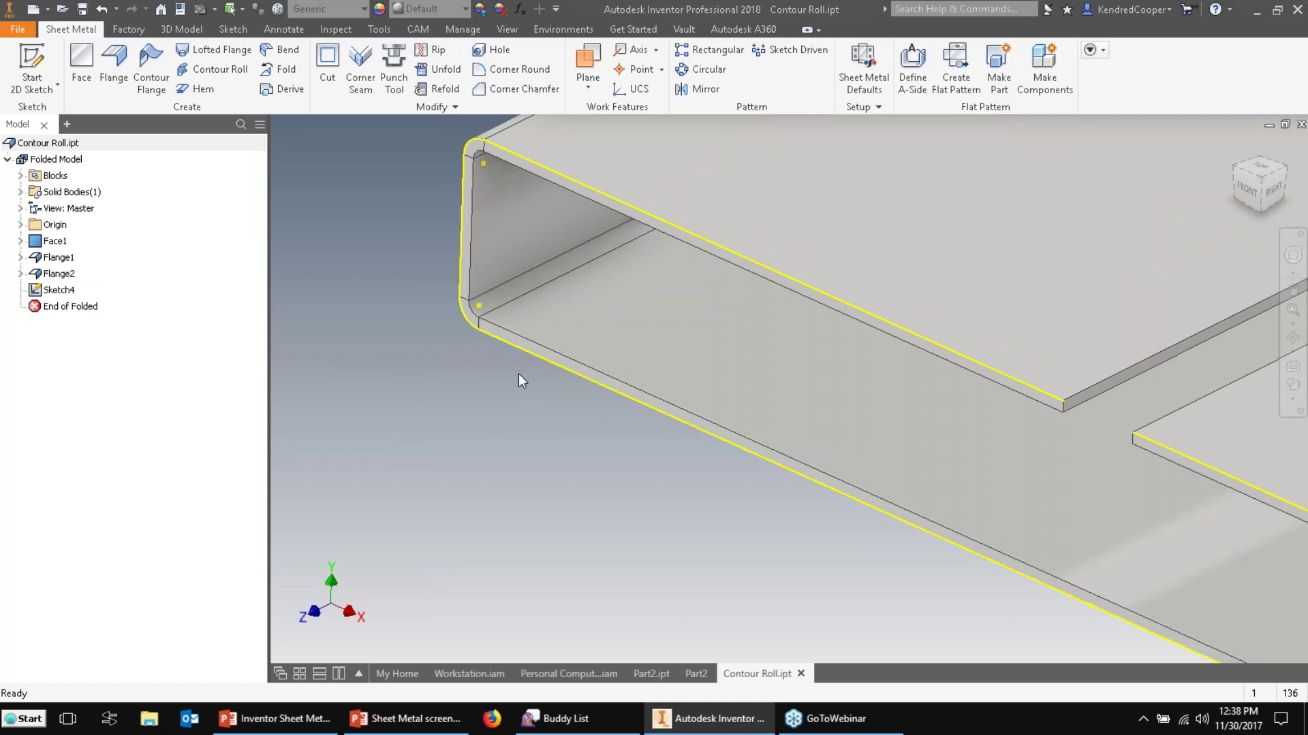
Open Sketch4 to examine the profile traced around the folded channel's end, and close the sketch.
middle_click_drag(511, 374, 366, 198, "shift")
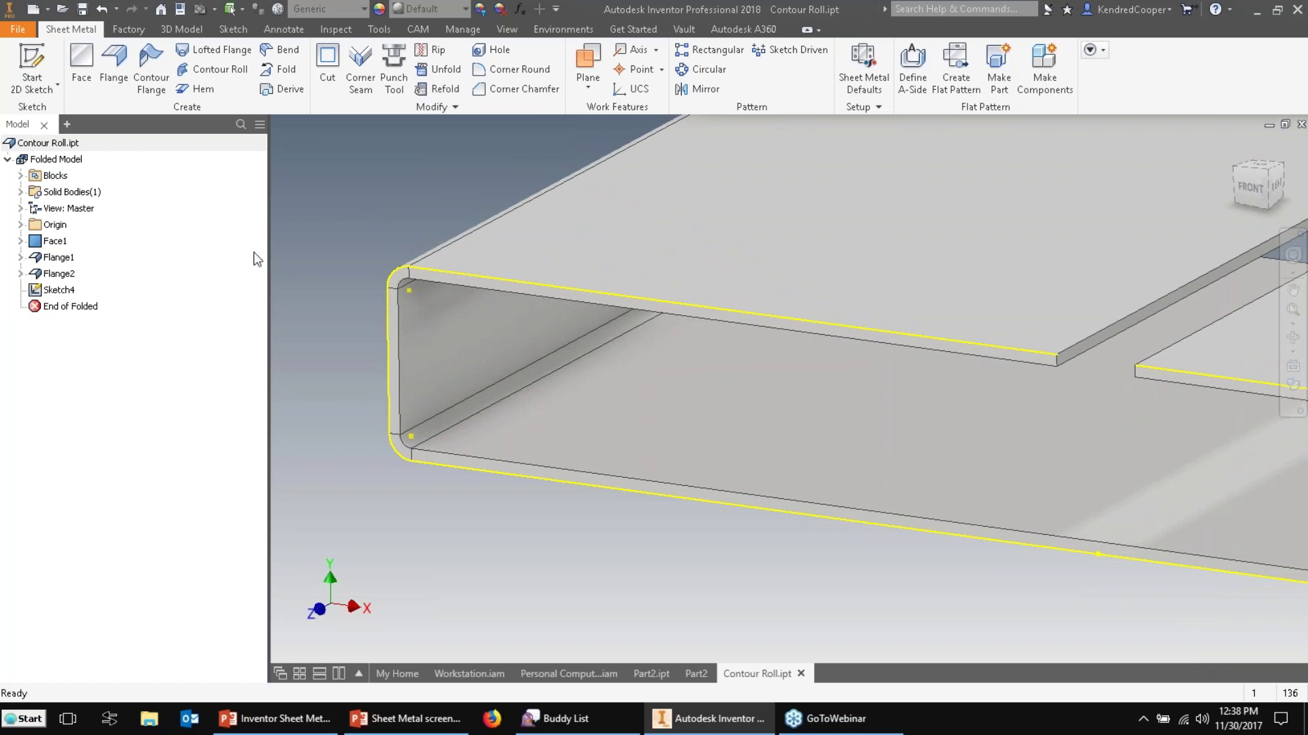
double_click(58, 289)
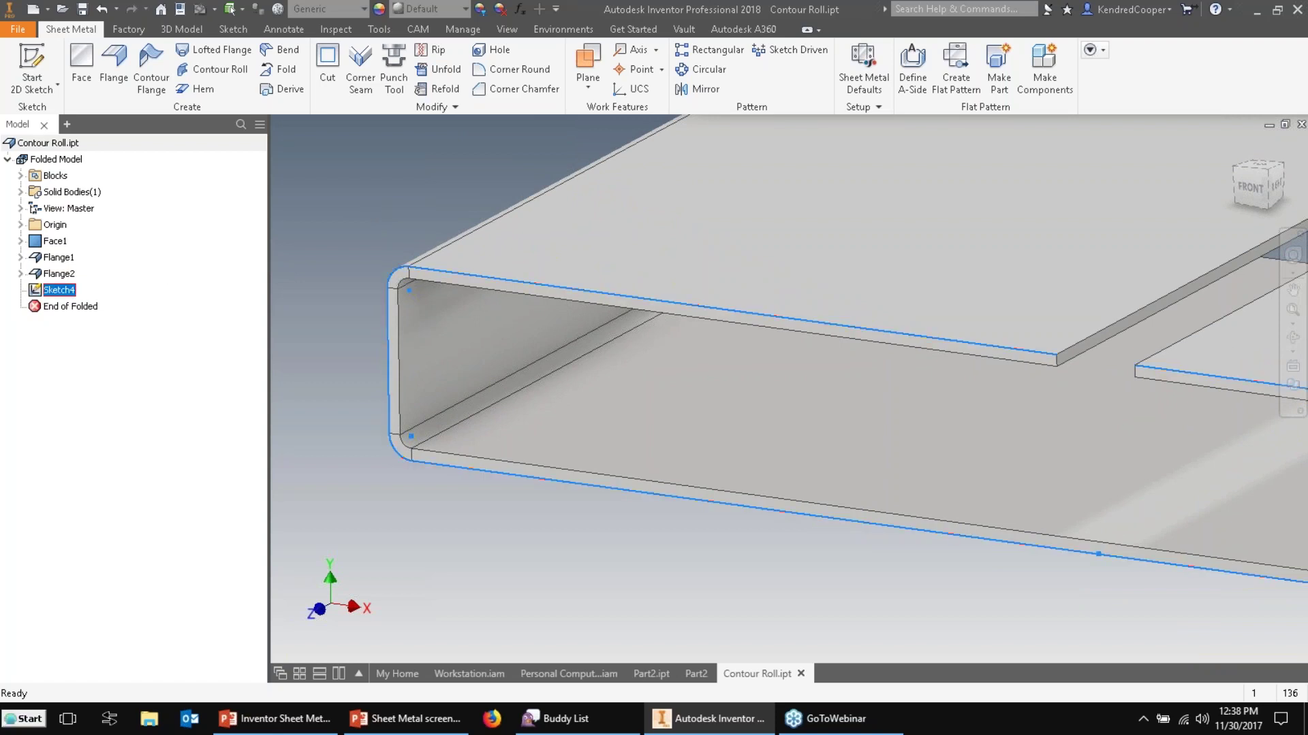
left_click(583, 303)
left_click(335, 296)
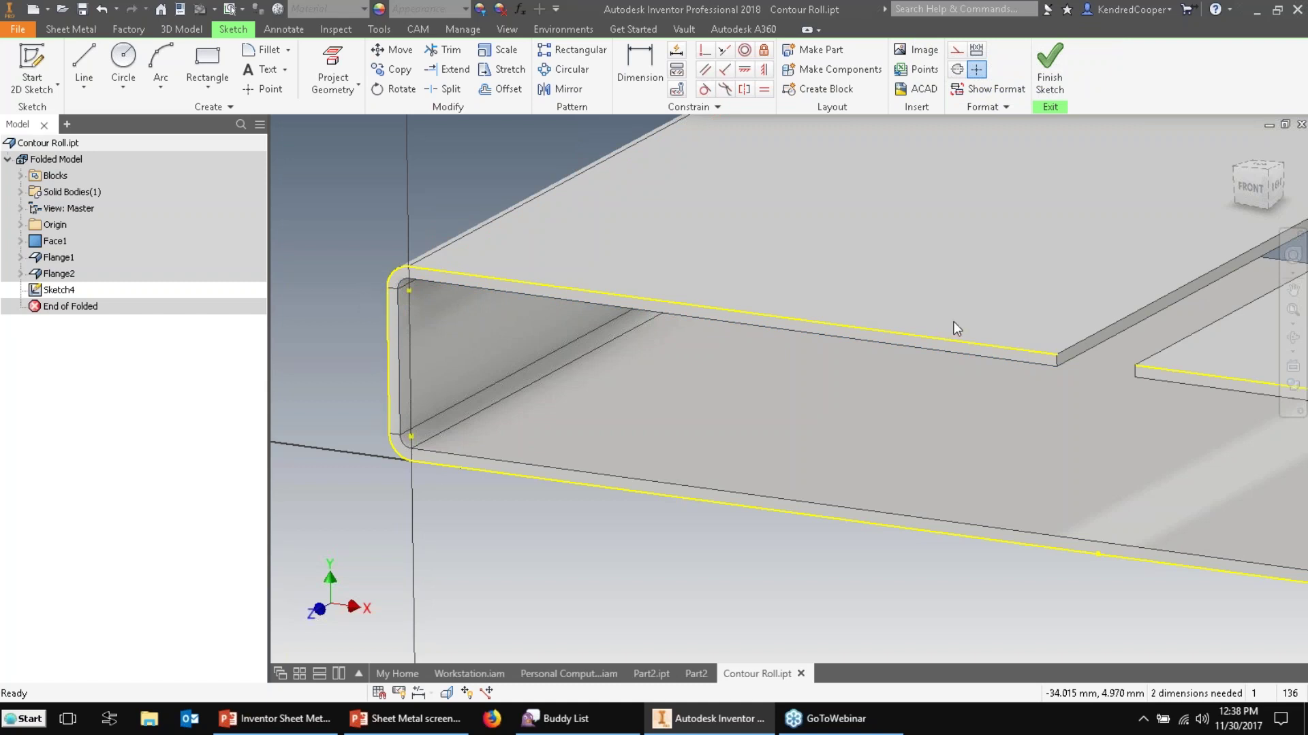
left_click(989, 345)
left_click(1050, 68)
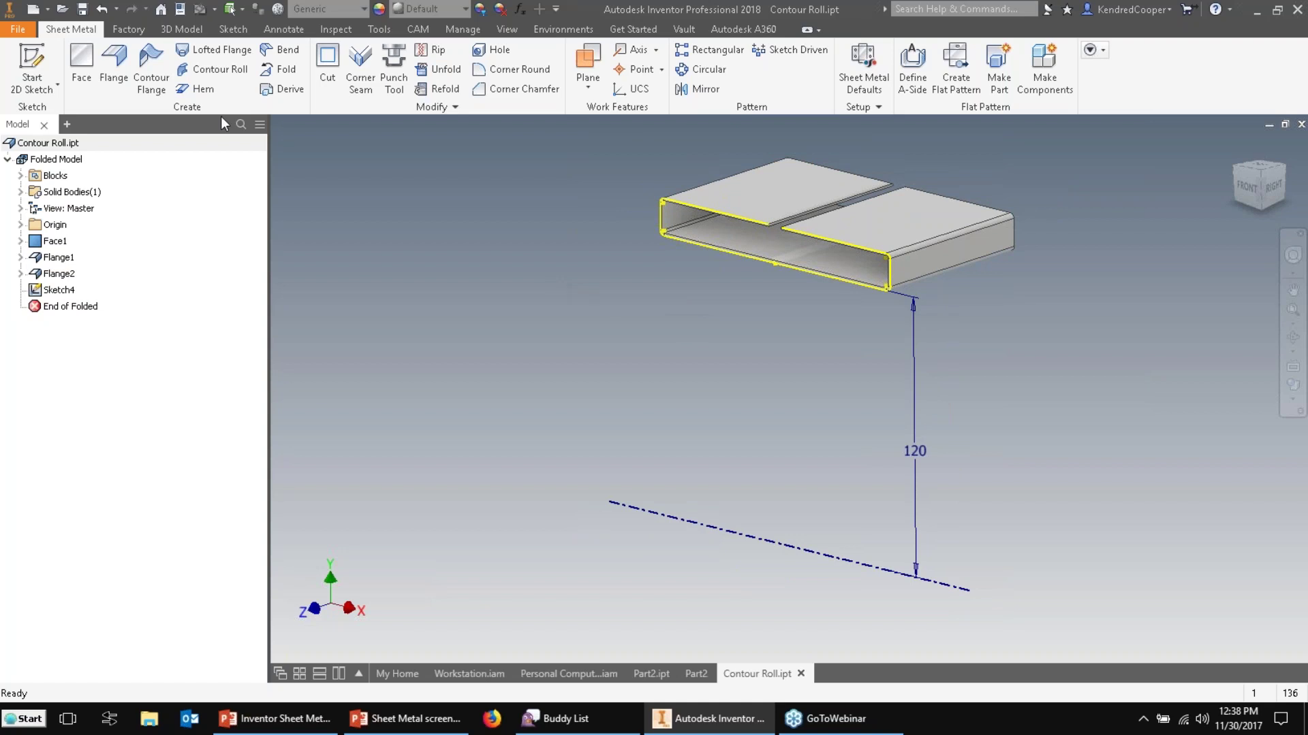
Start a Contour Roll of the Sketch4 profile, compare the three offset directions and keep the first side.
left_click(228, 68)
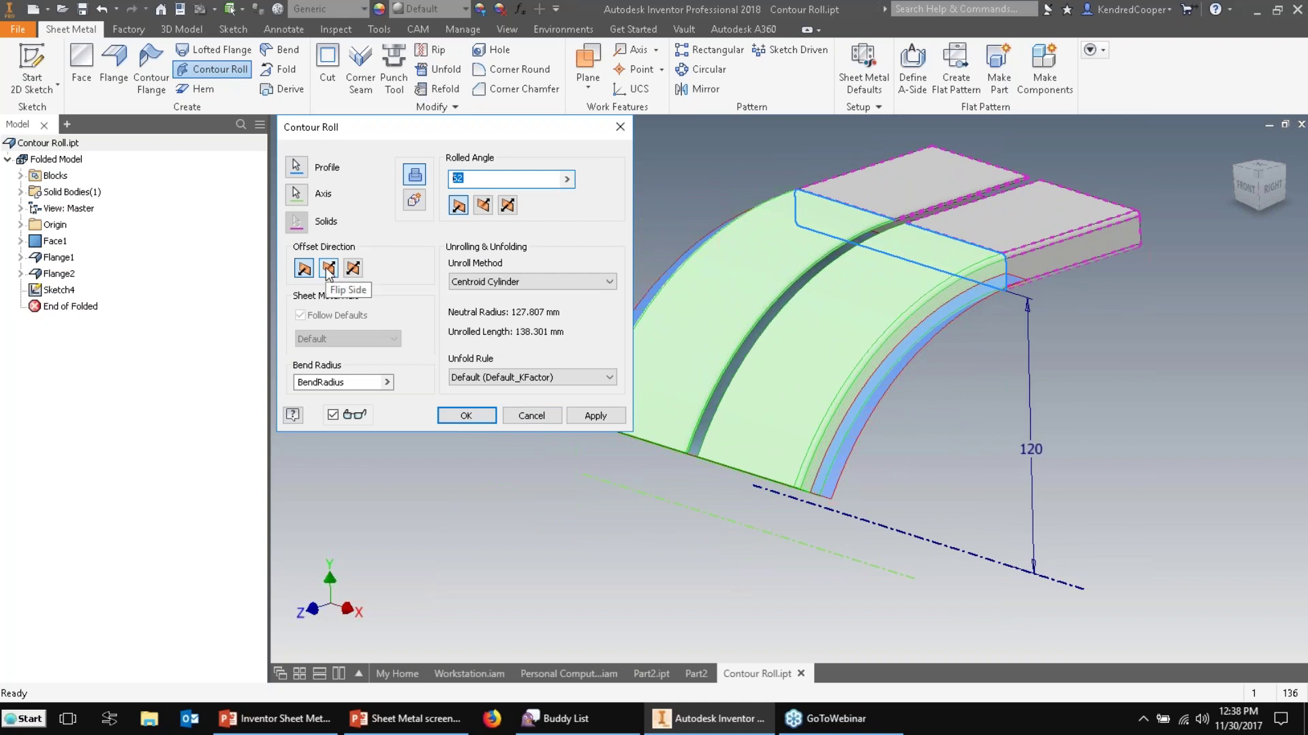
scroll(1118, 186, "up", 2)
scroll(1109, 184, "up", 6)
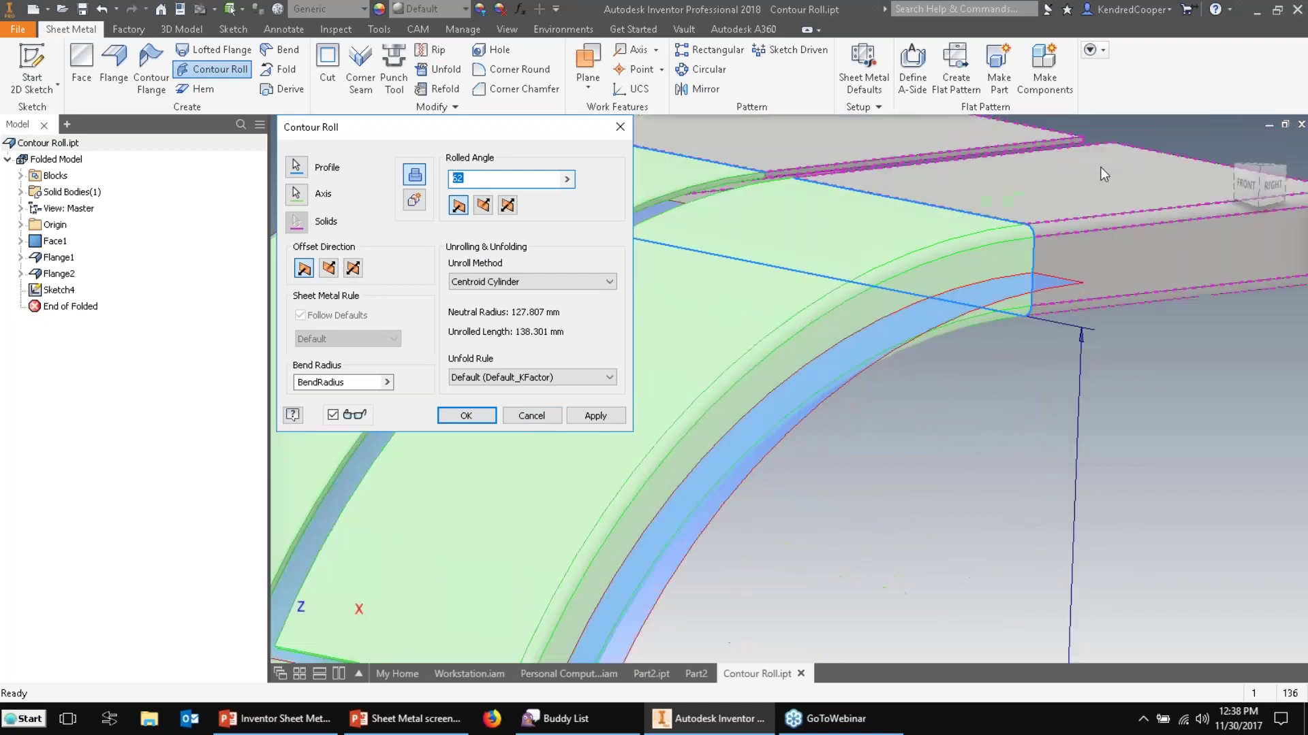
left_click(329, 268)
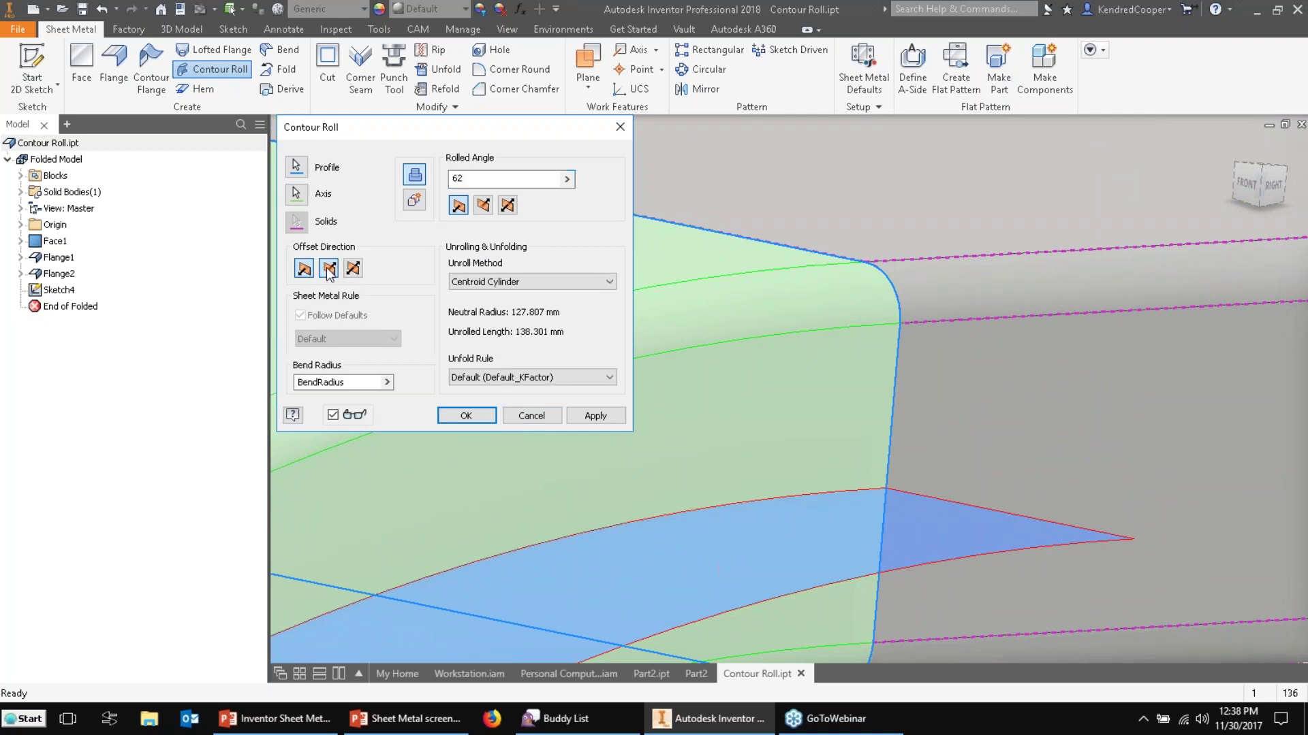
left_click(352, 269)
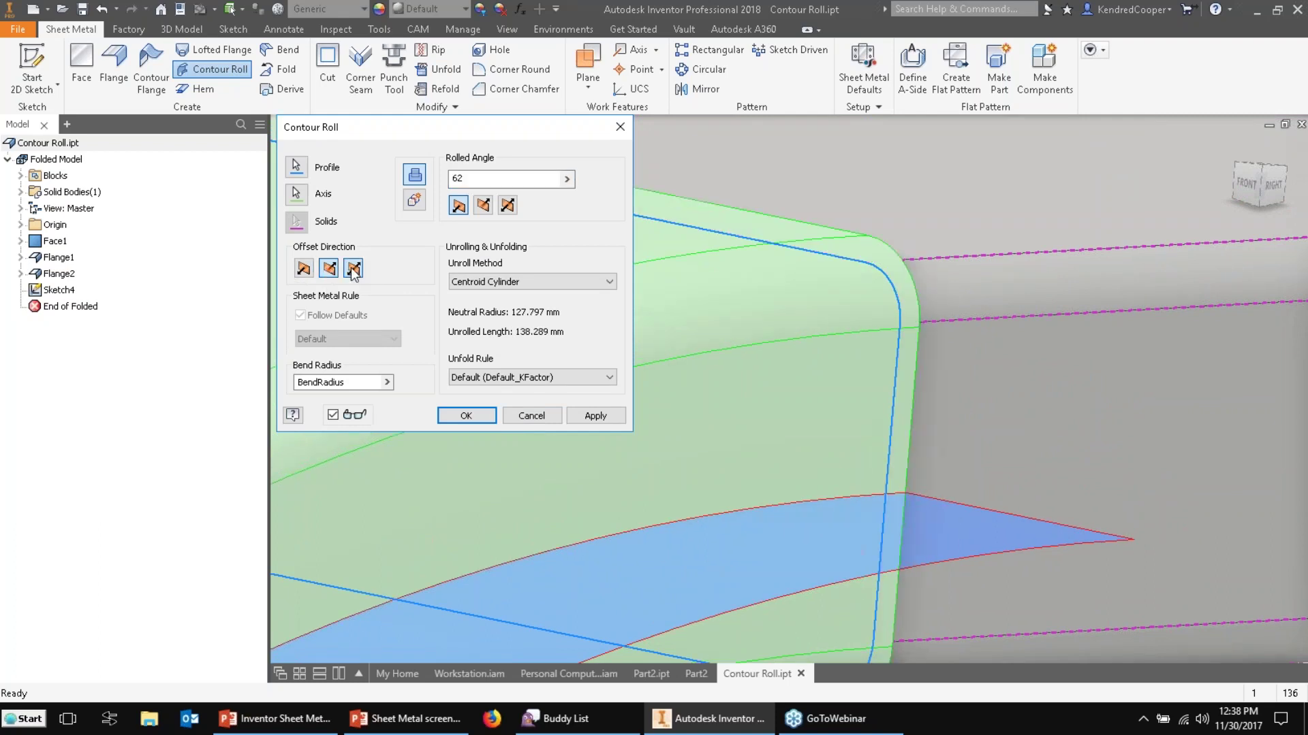
left_click(304, 269)
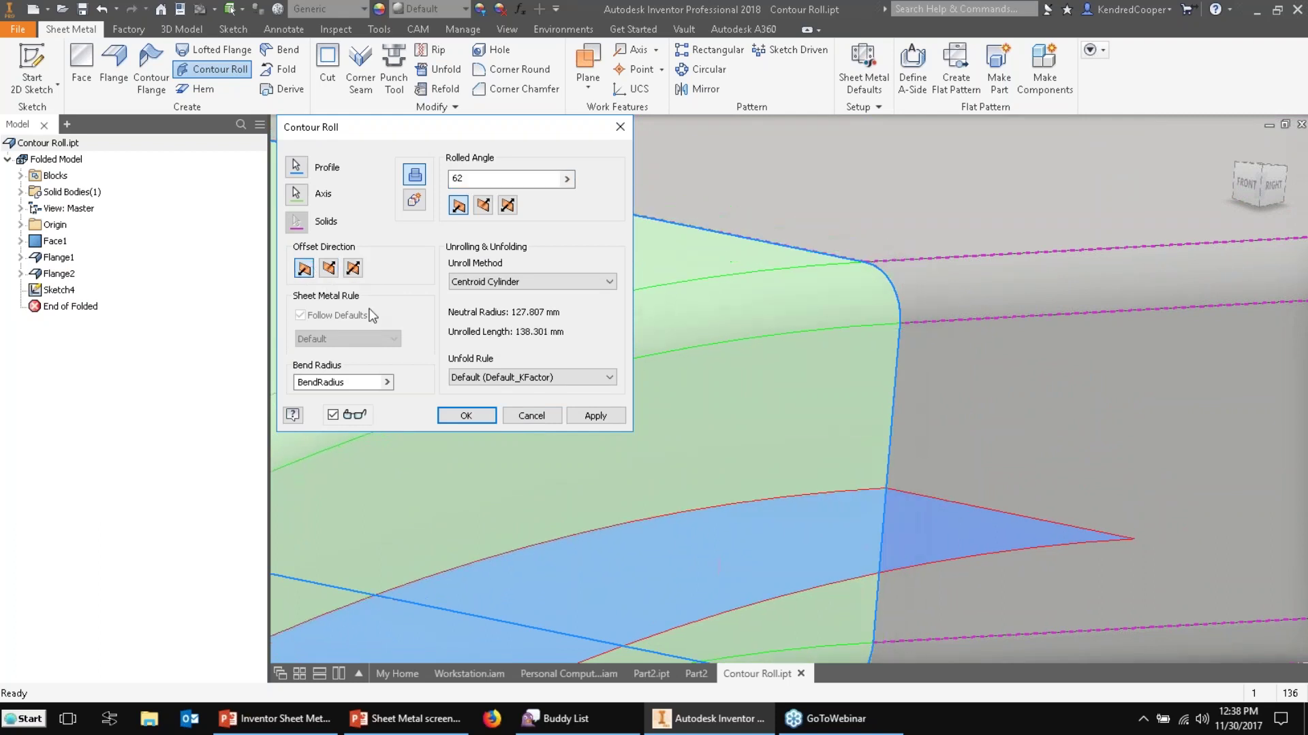
Preview the alternative roll directions, return to the first one, and create the contour roll with a rolled angle of 62 degrees and the Centroid Cylinder unroll method.
key("F6")
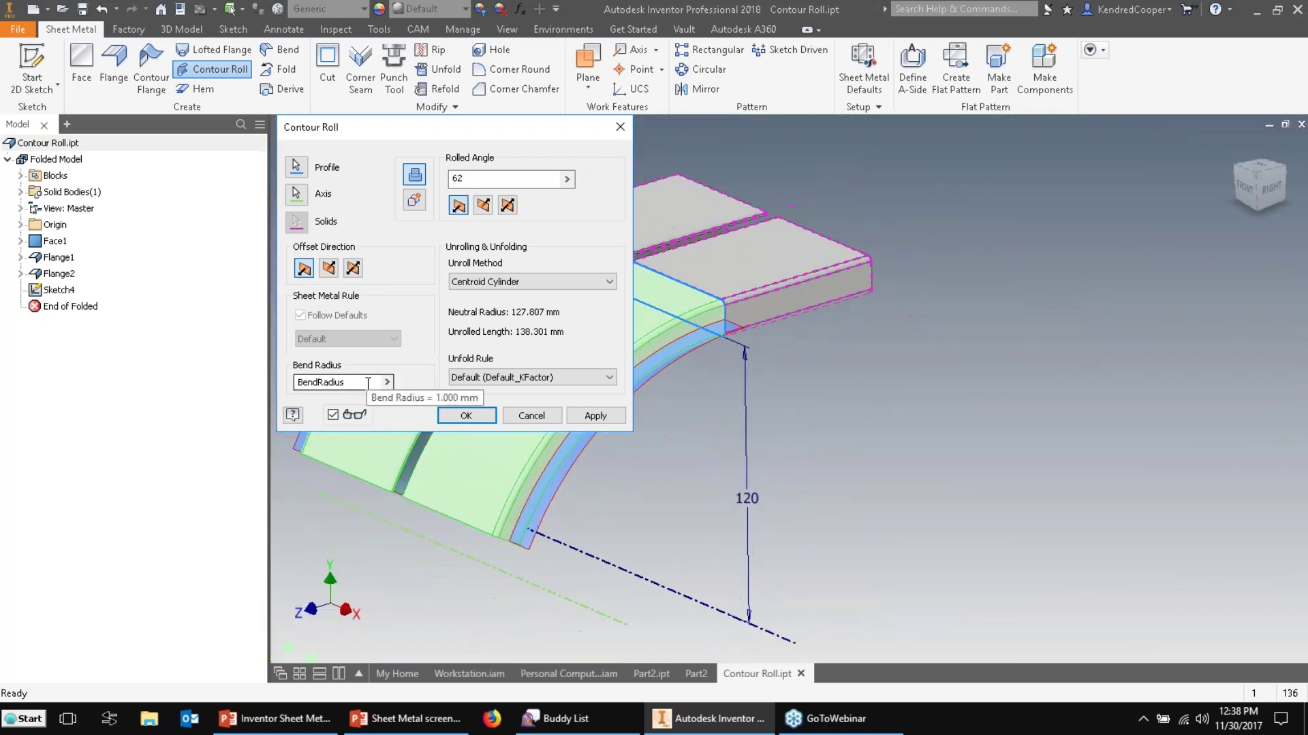
left_click(484, 205)
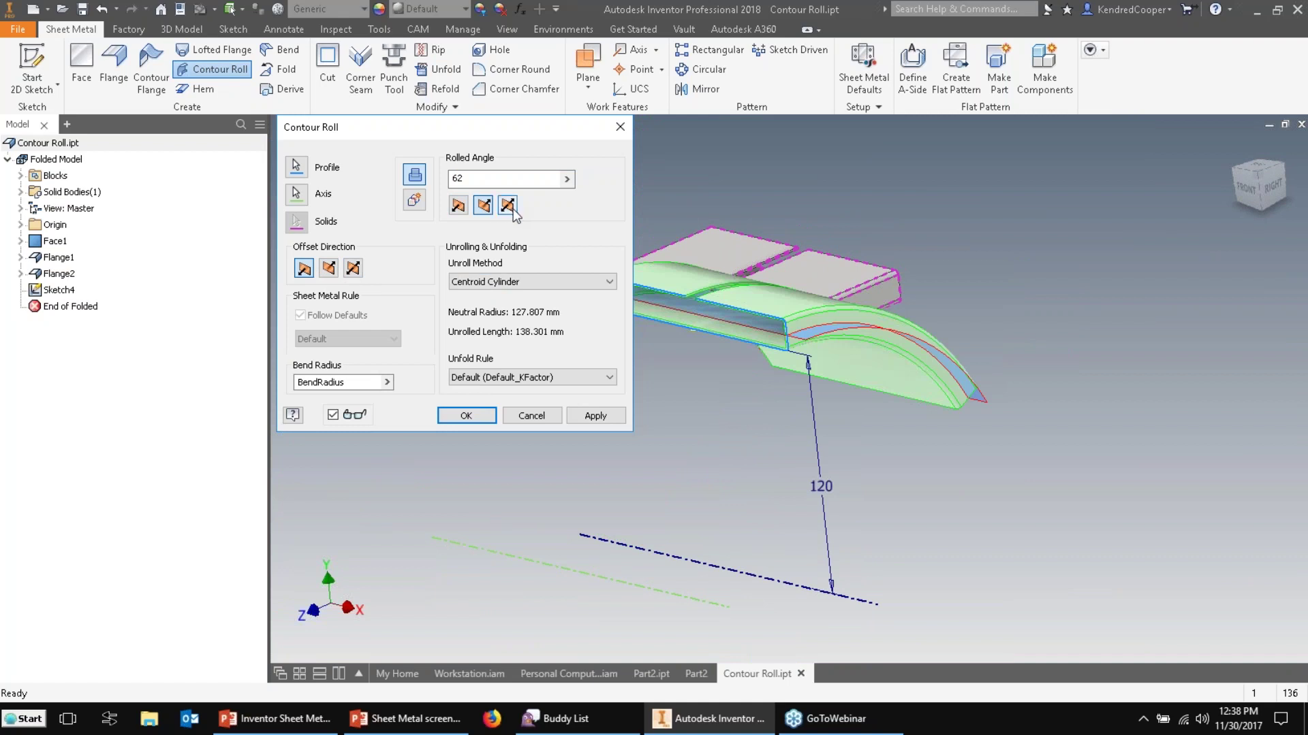
left_click(512, 214)
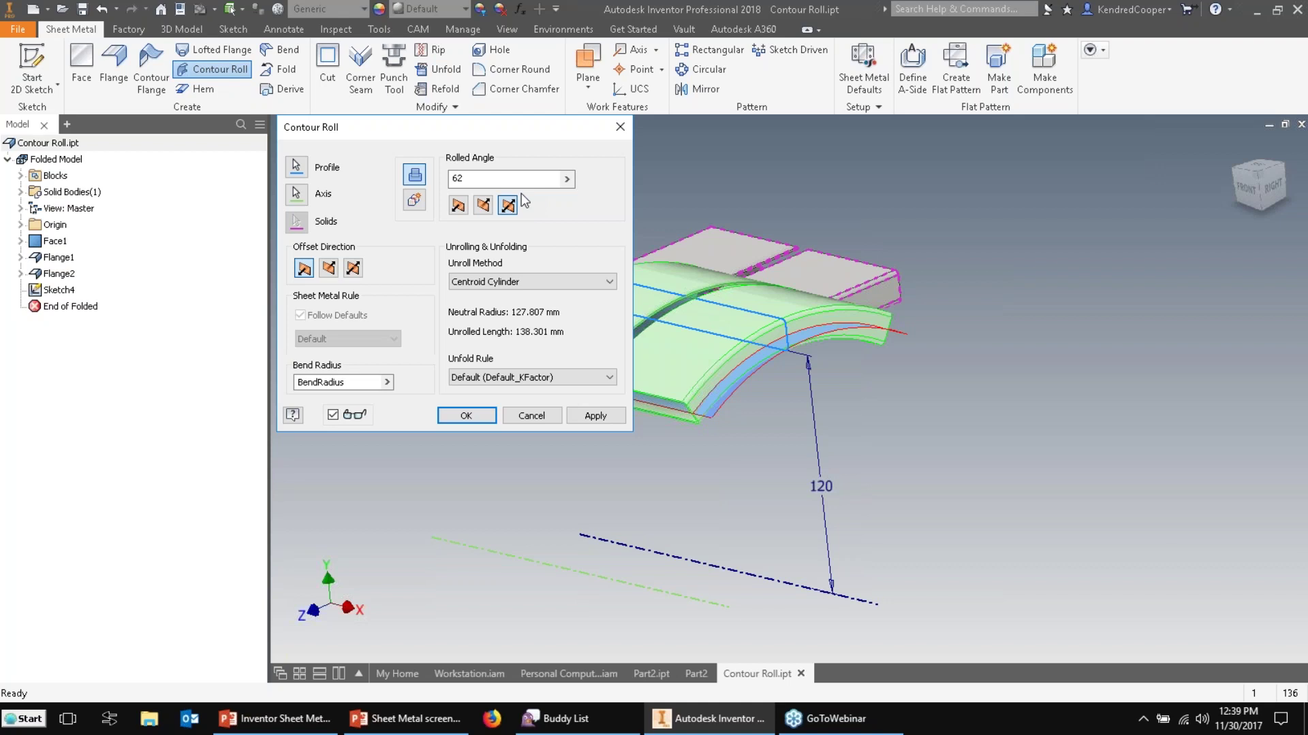
left_click(457, 205)
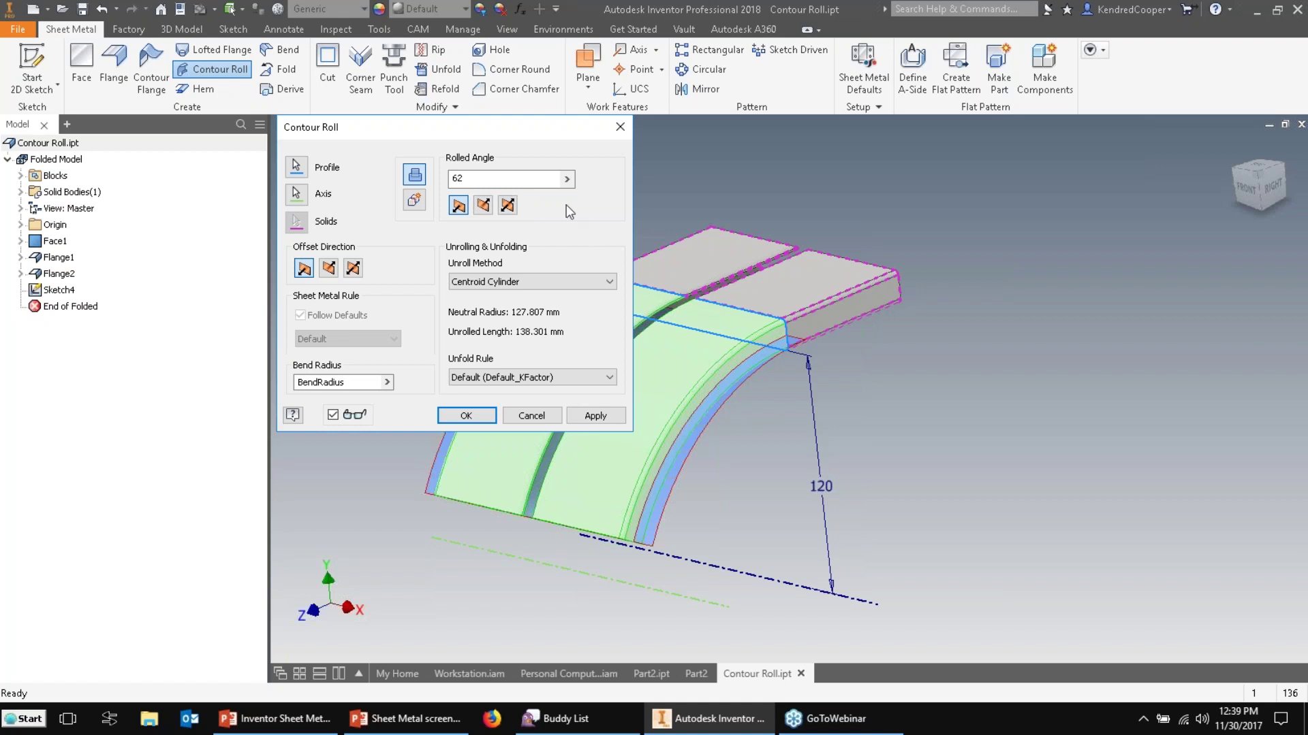
left_click(468, 416)
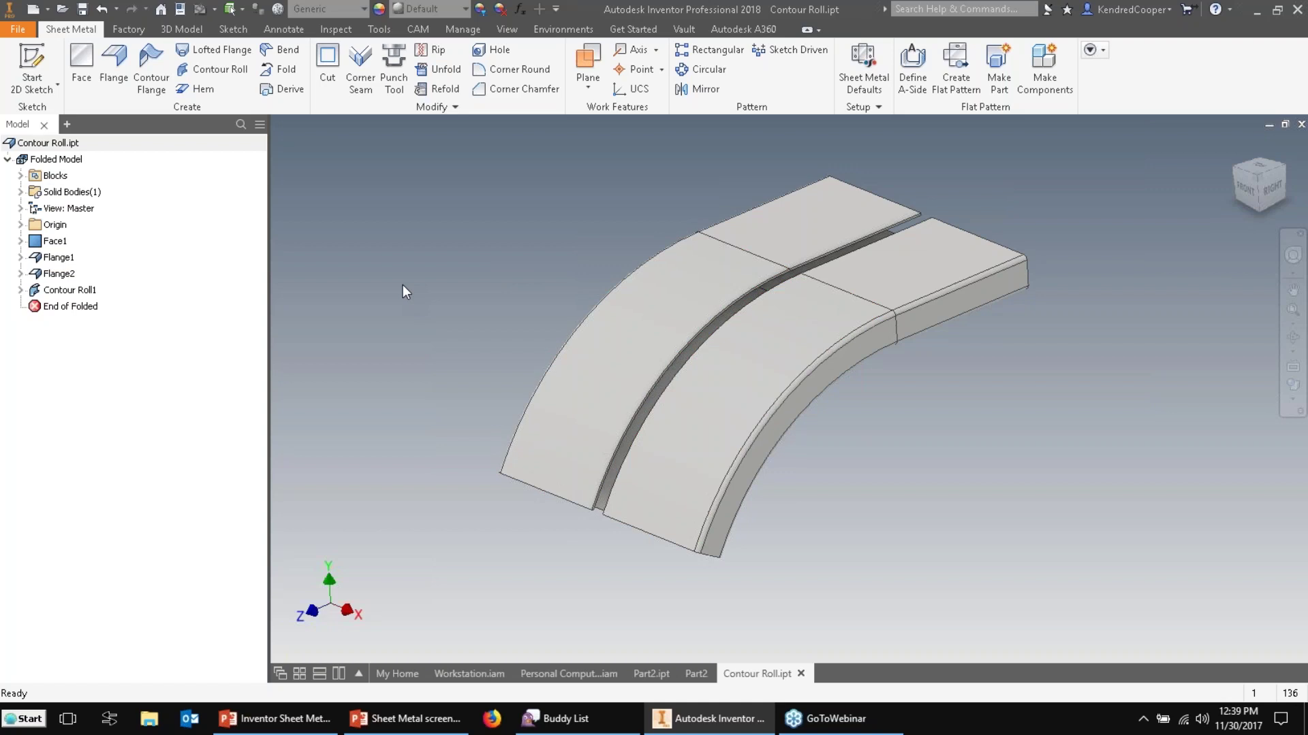
Unfold the contour roll, using the junction with the straight section as the stationary reference.
left_click(444, 74)
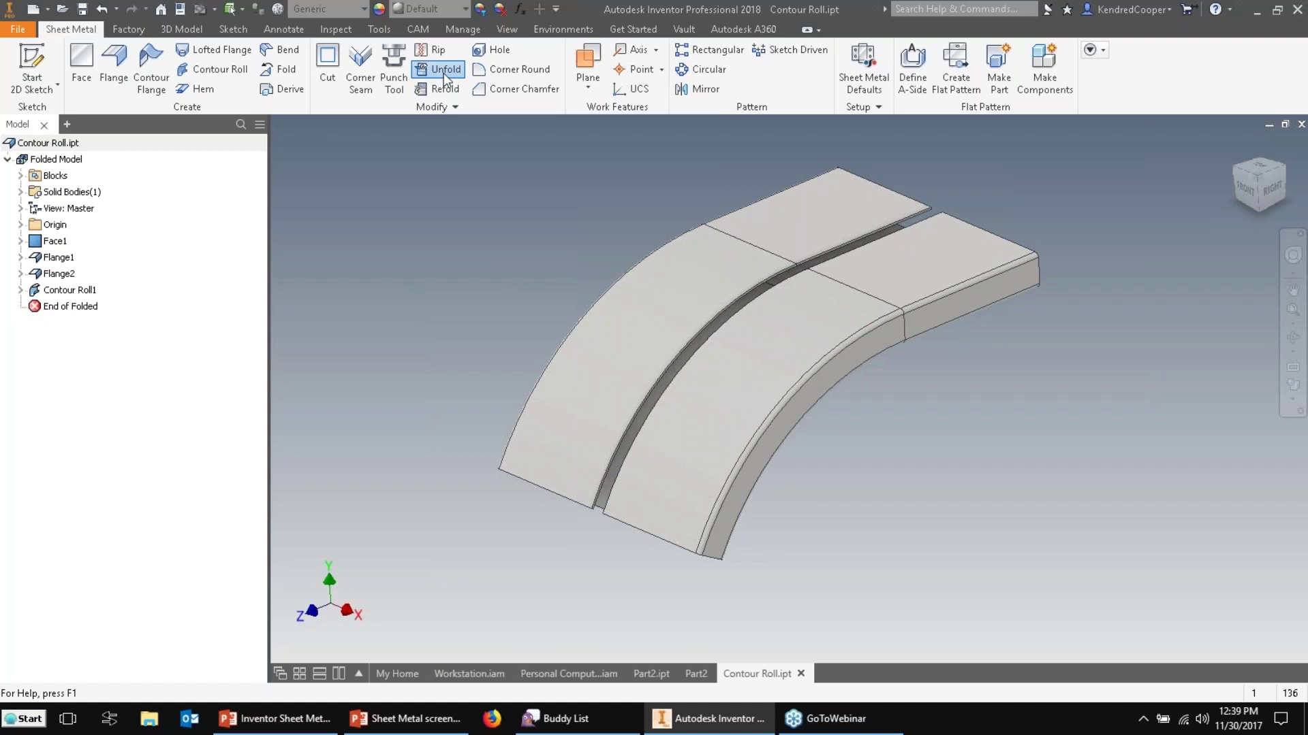
left_click(906, 338)
left_click(832, 373)
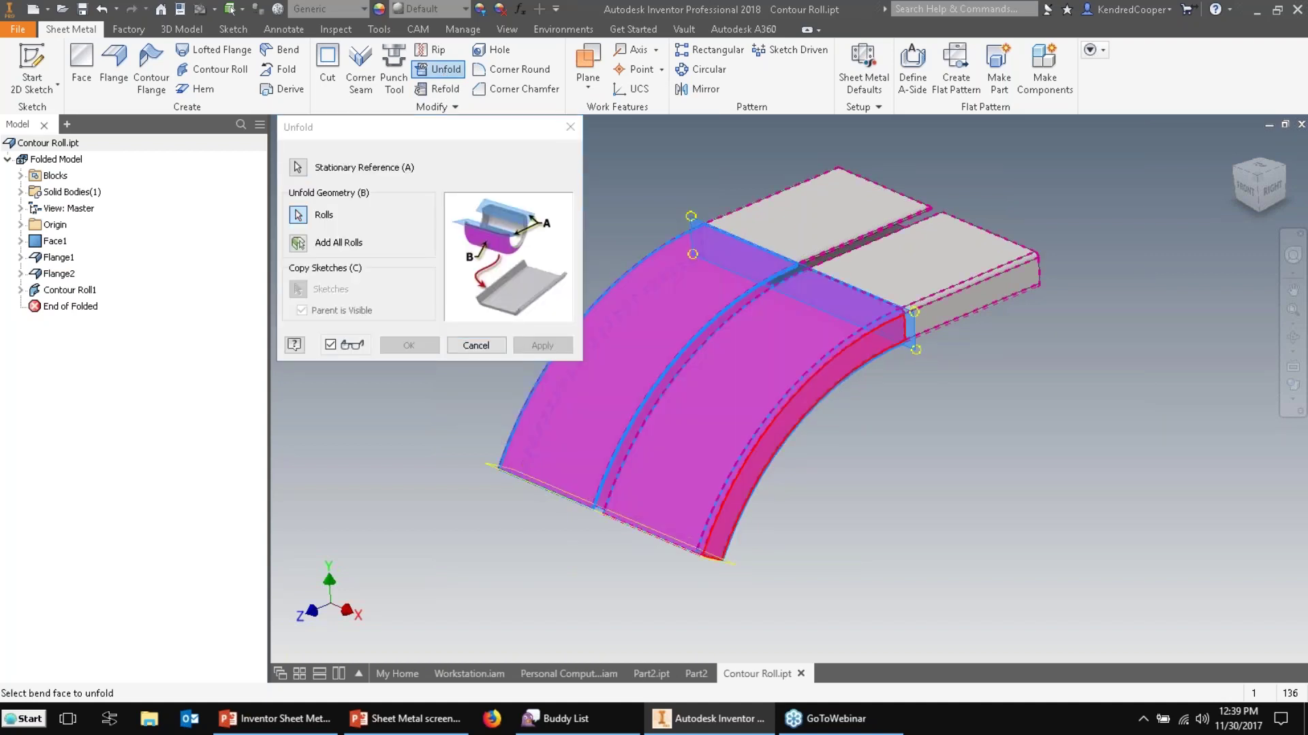
left_click(405, 344)
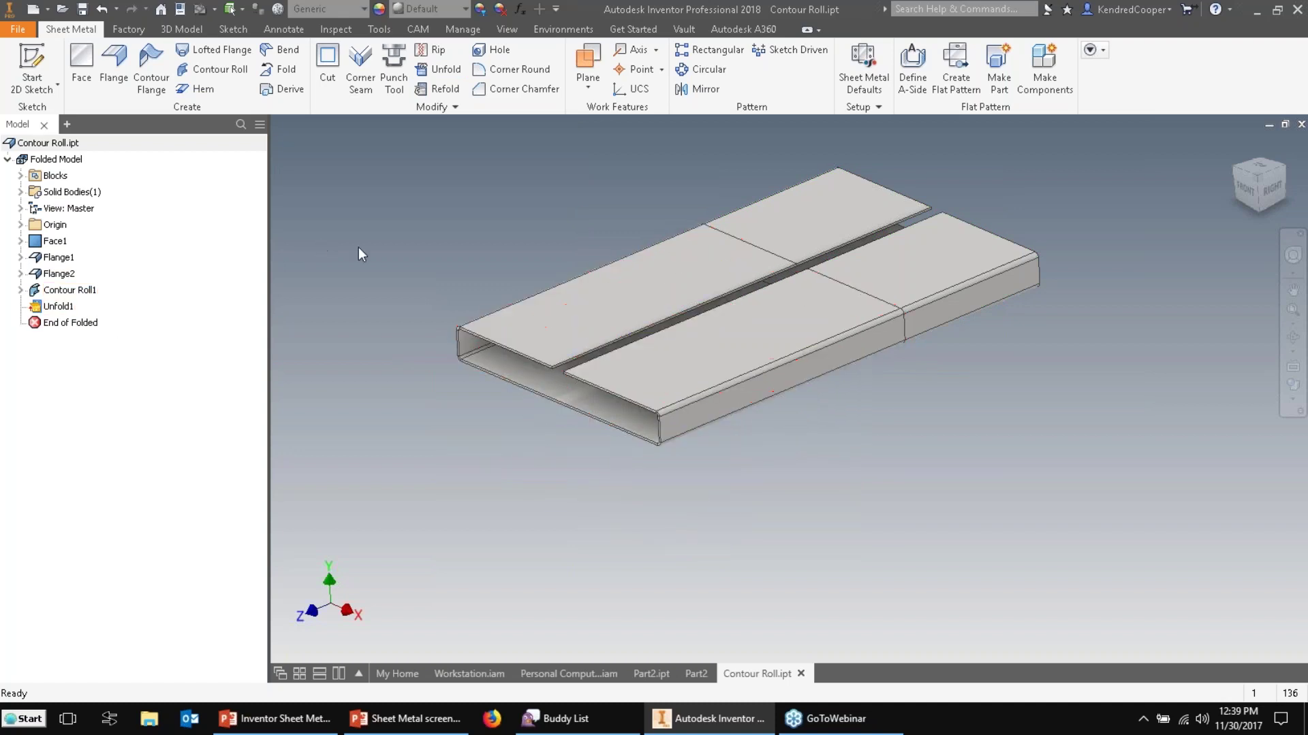
Sketch three center points in a row along the unfolded section's upper face beside the outer bend, and finish the sketch.
left_click(801, 317)
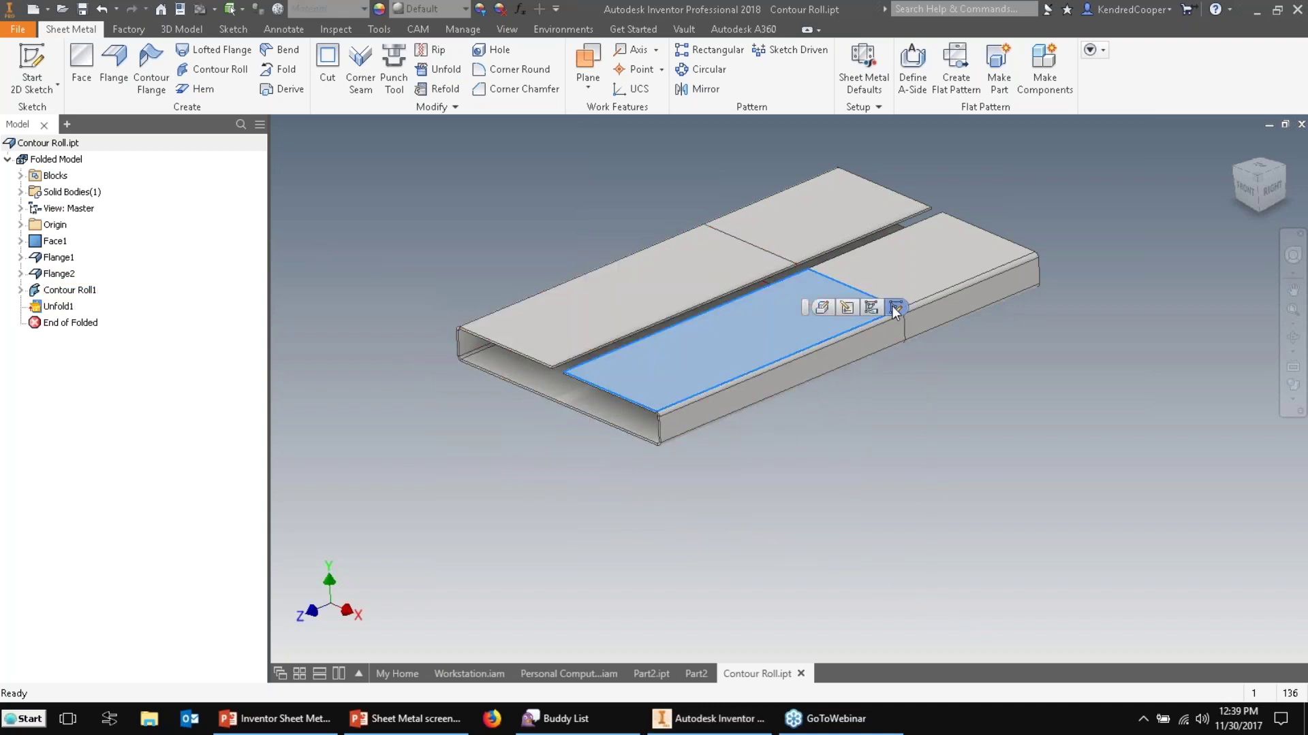
left_click(814, 308)
left_click(263, 89)
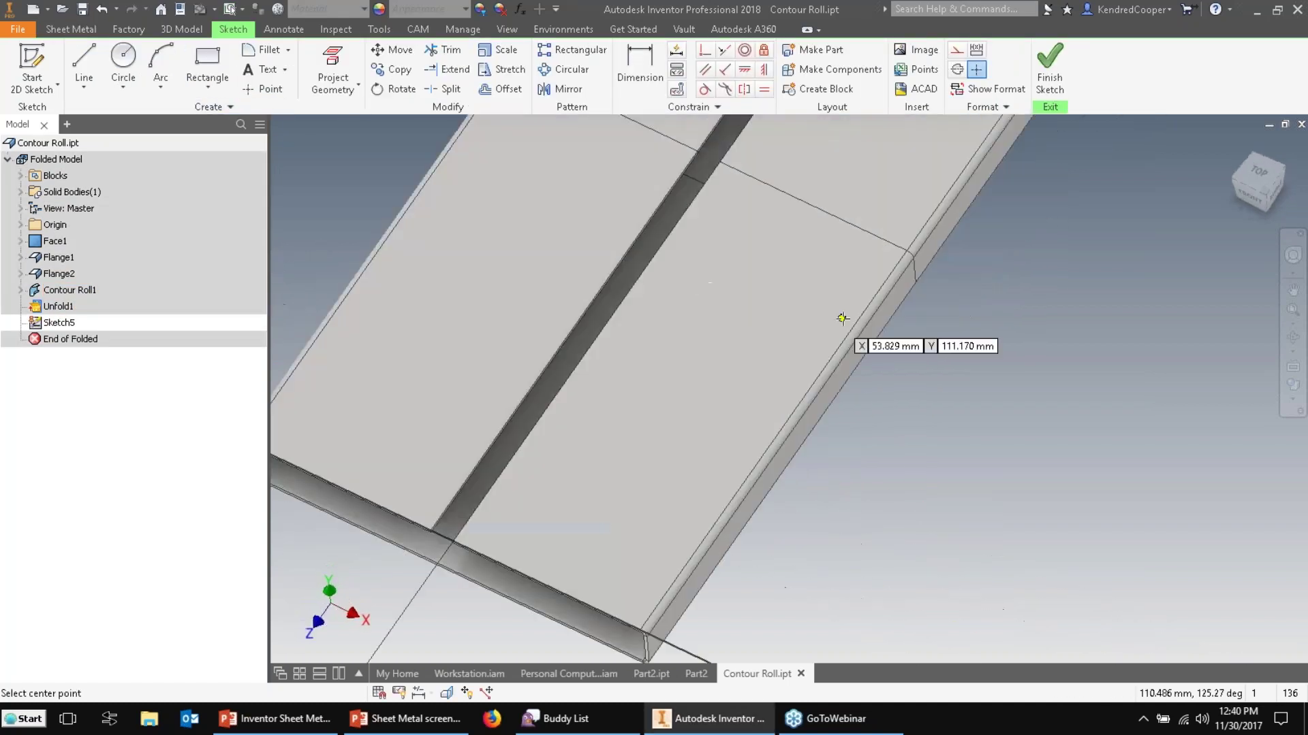
left_click(811, 311)
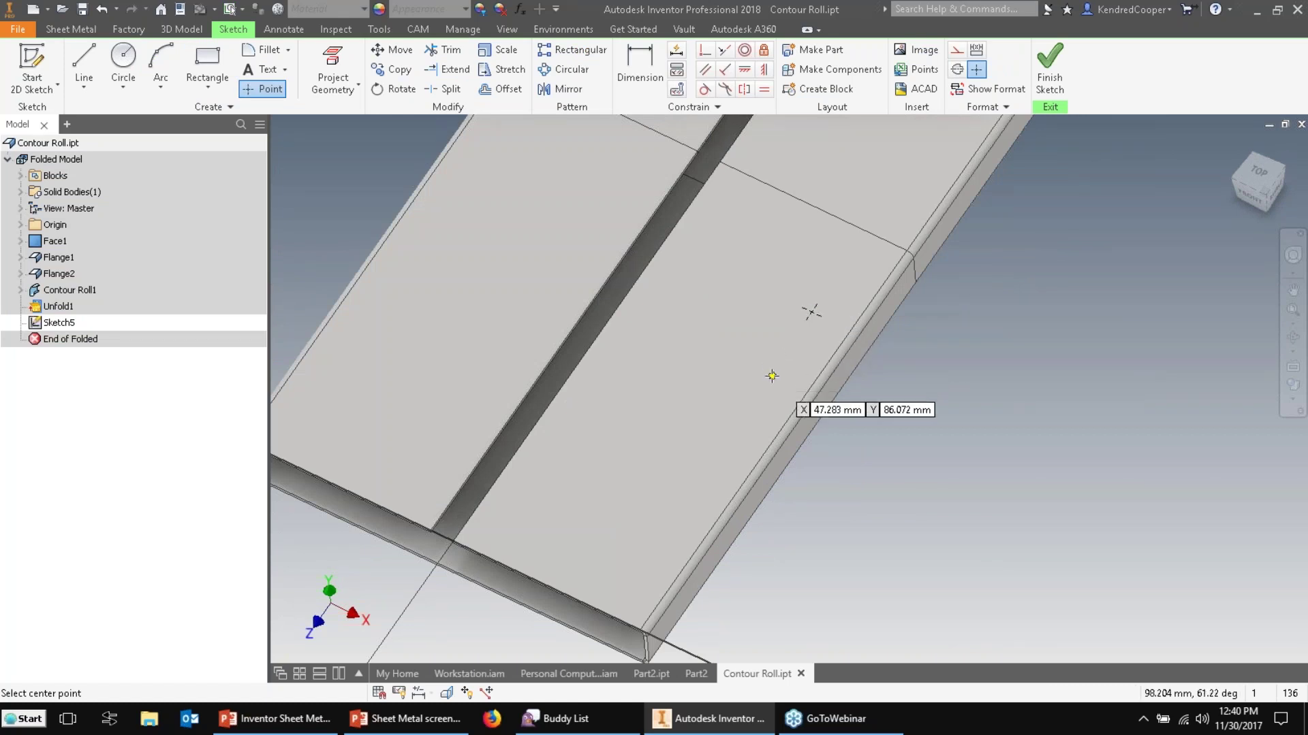
left_click(768, 373)
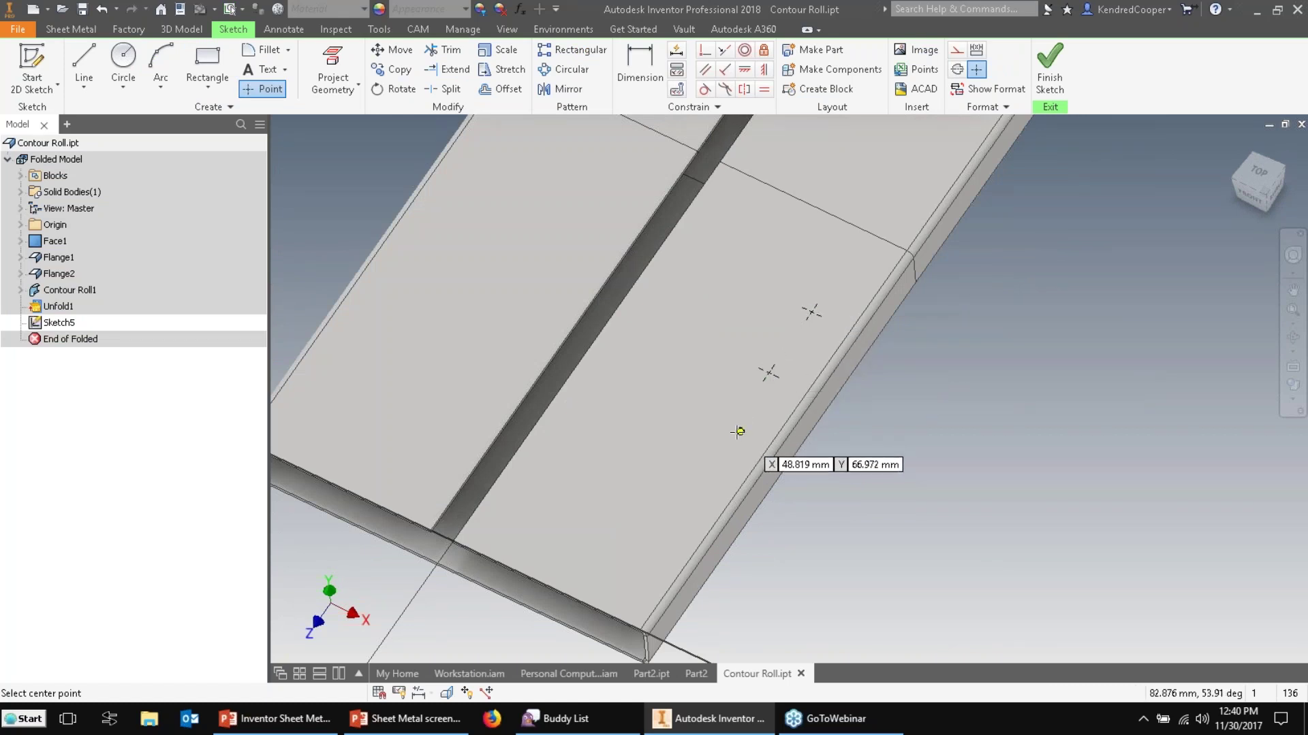
left_click(726, 433)
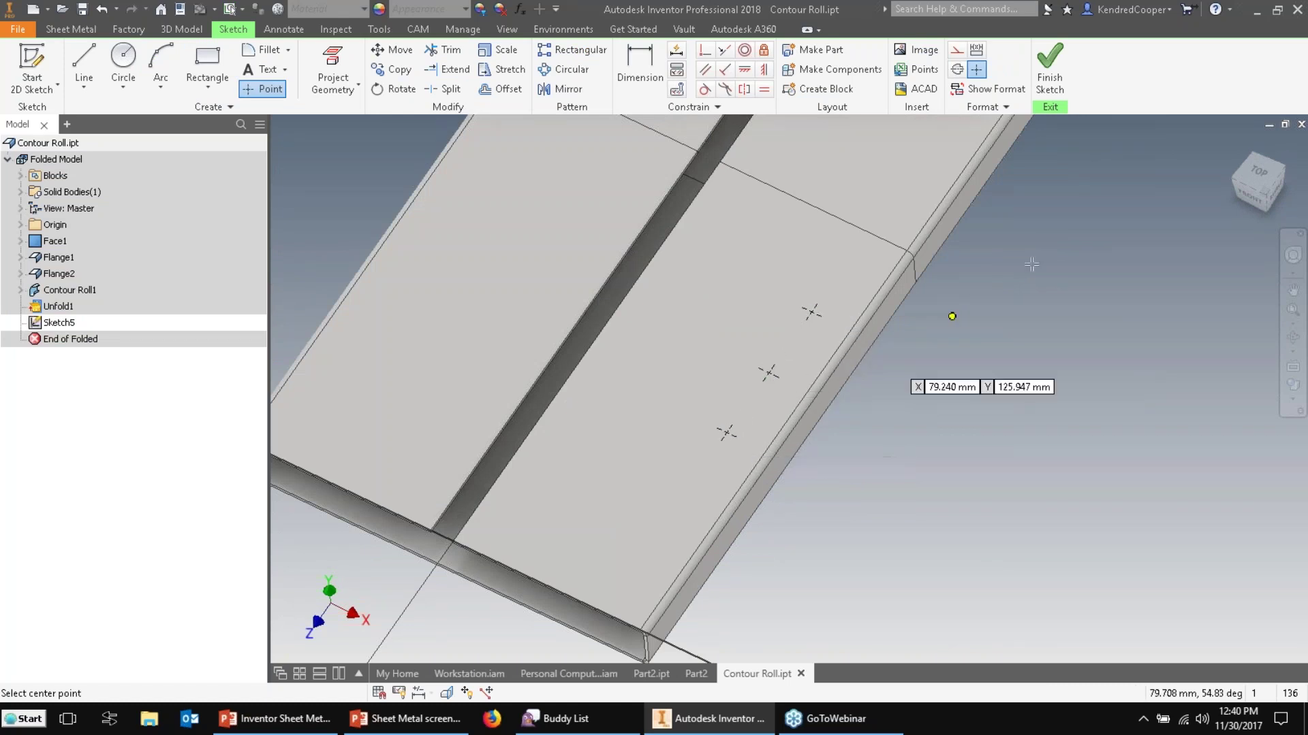
left_click(1049, 68)
Punch the tab cutout from the Catalog folder at the three sketch points.
left_click(395, 68)
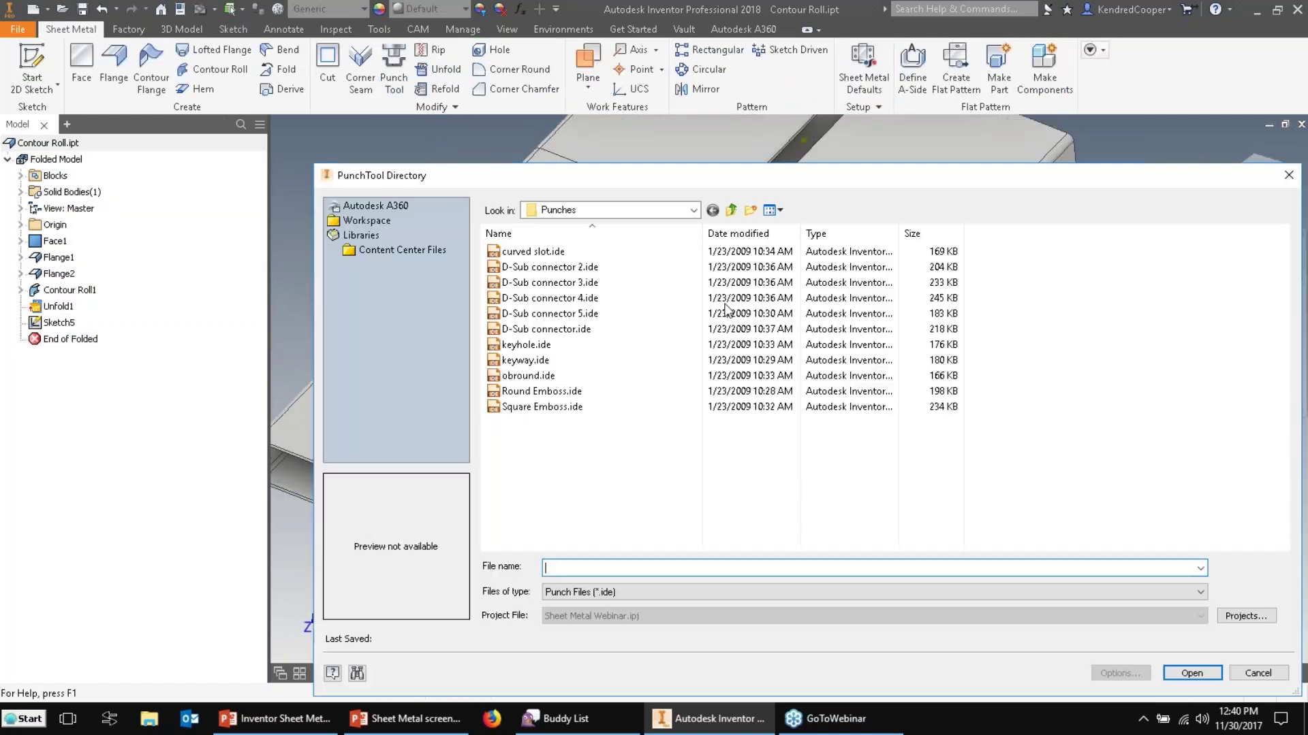
left_click(750, 210)
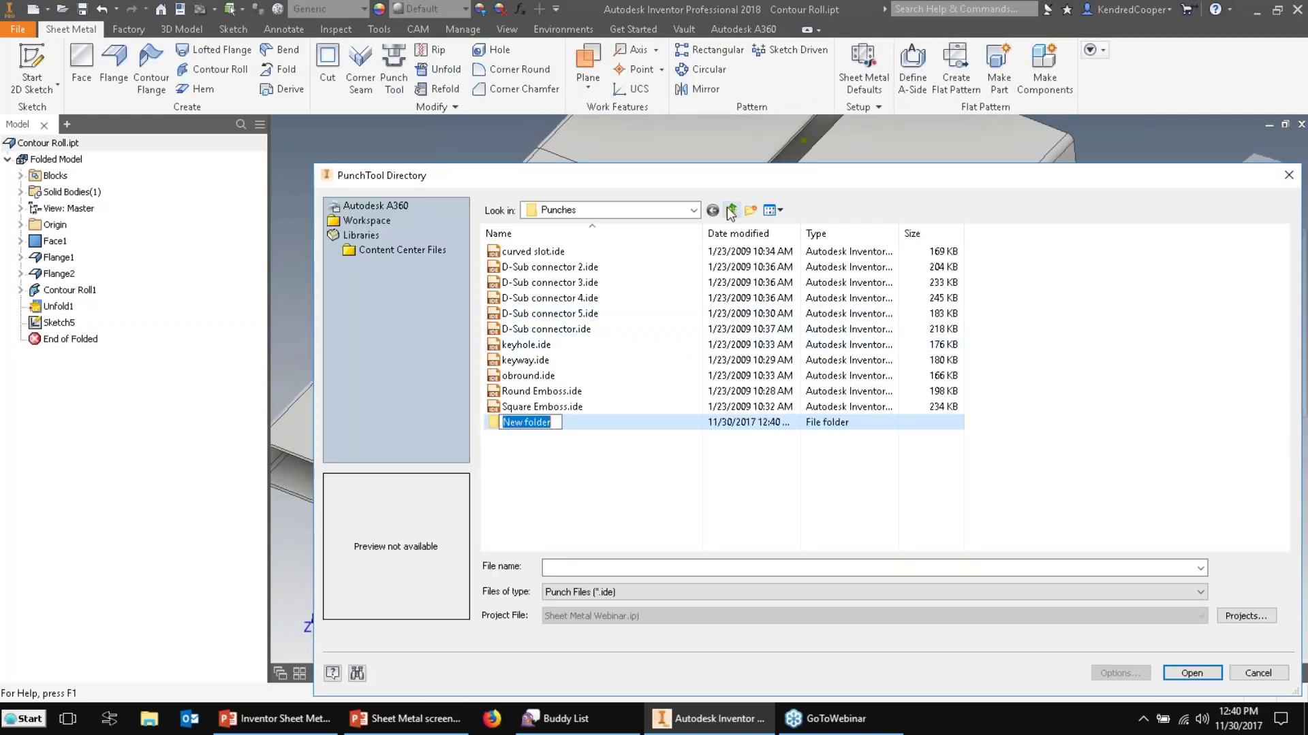
left_click(731, 210)
double_click(528, 345)
left_click(330, 470)
key("F6")
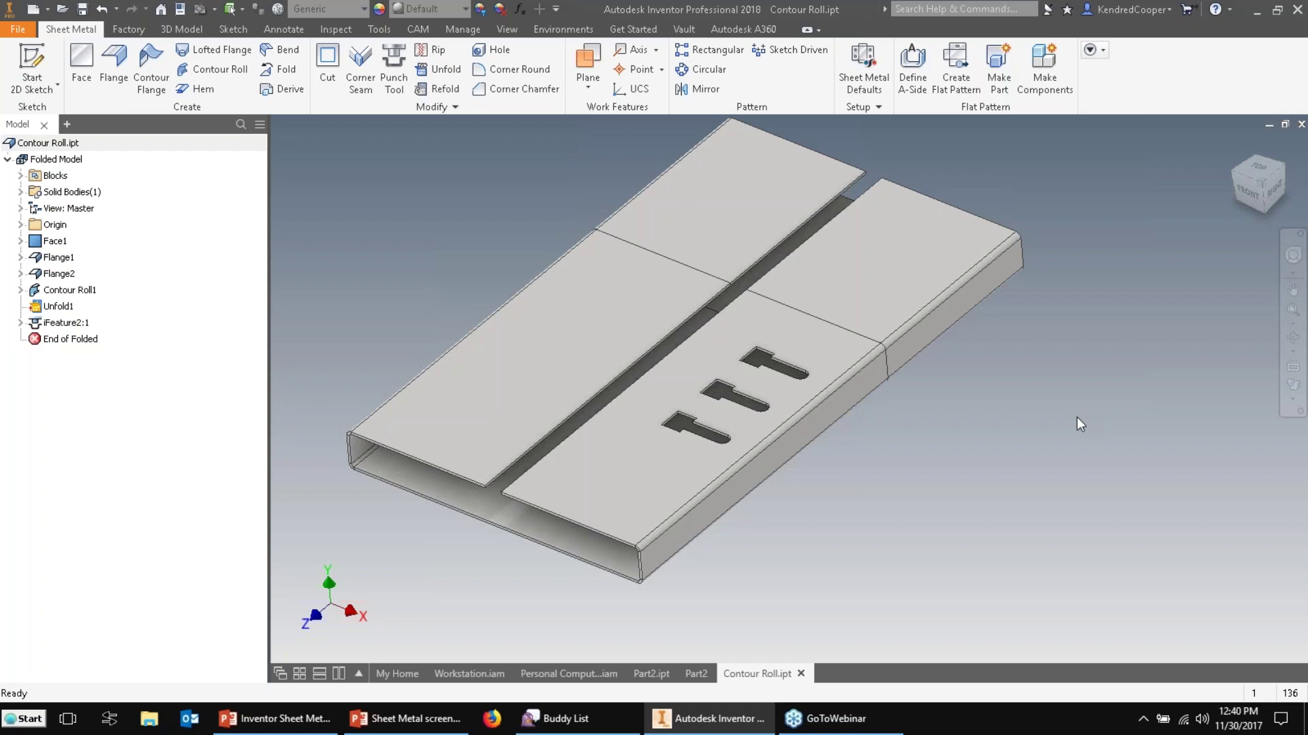
Refold the rolled section about the same stationary reference and create the part's flat pattern.
key("F6")
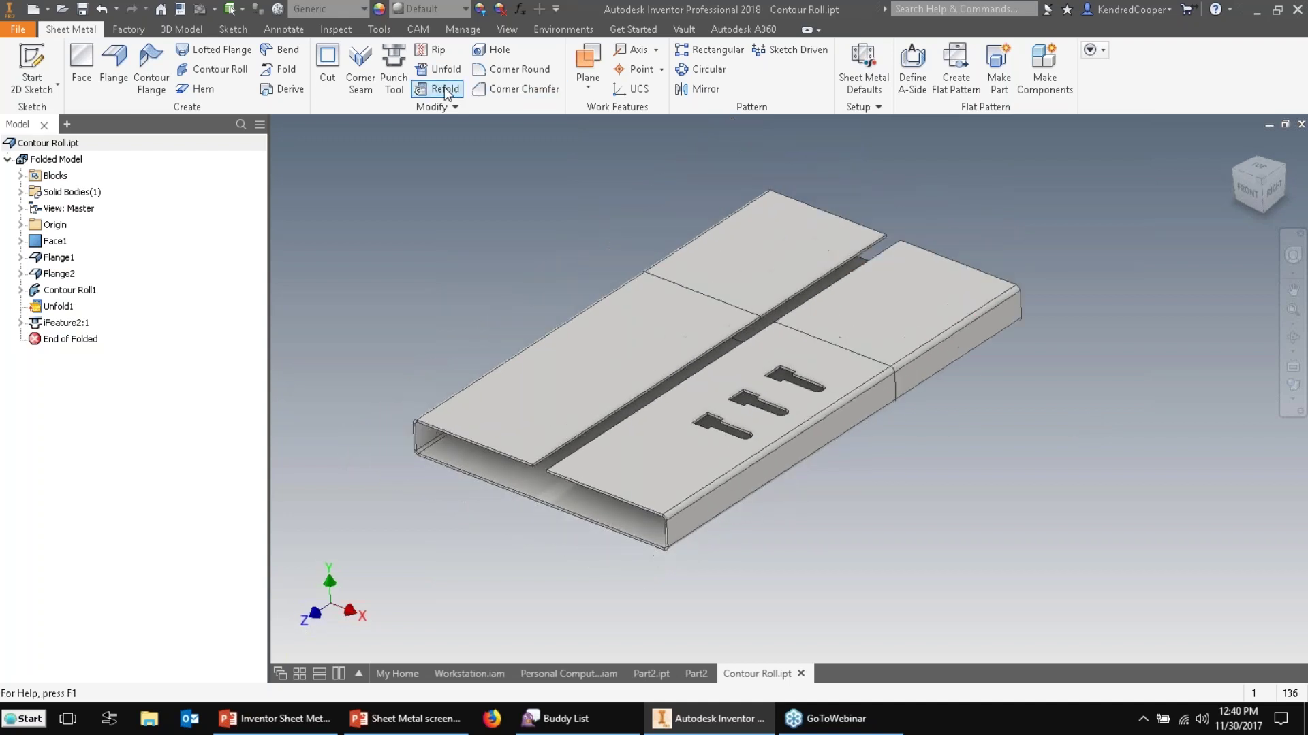
left_click(446, 90)
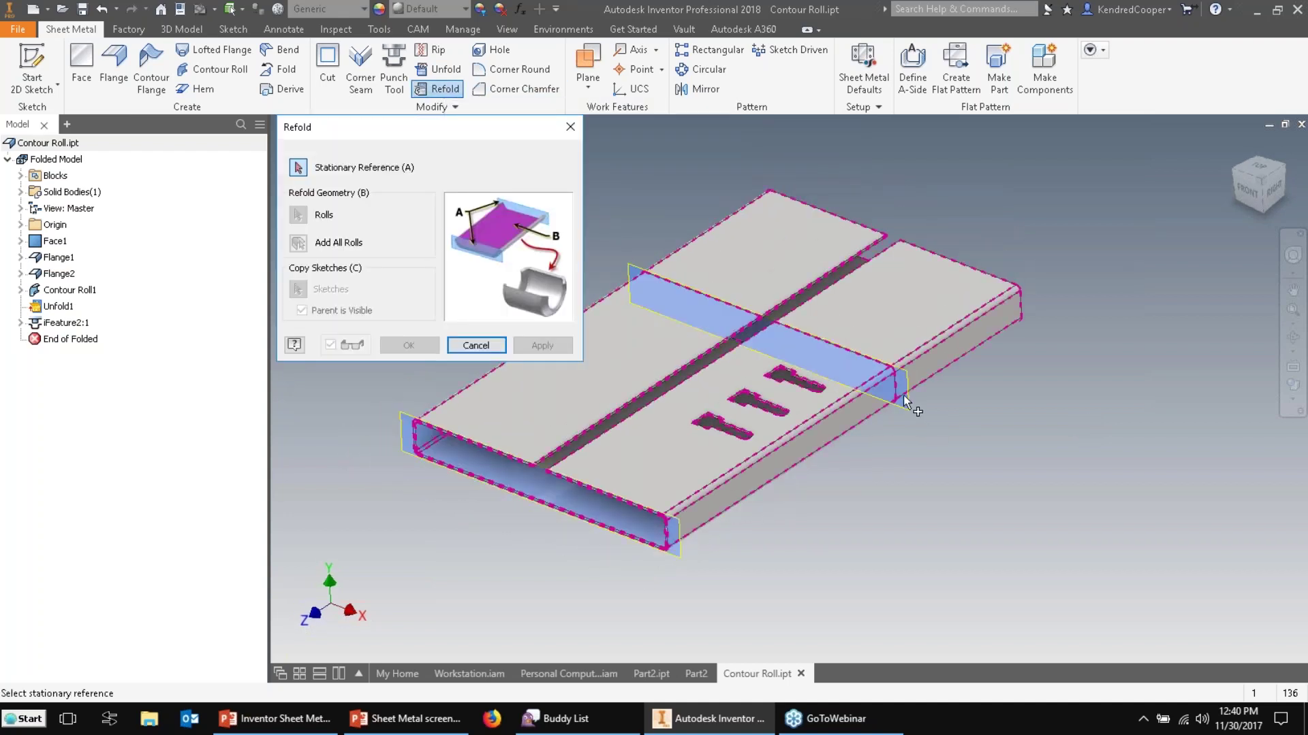
left_click(792, 468)
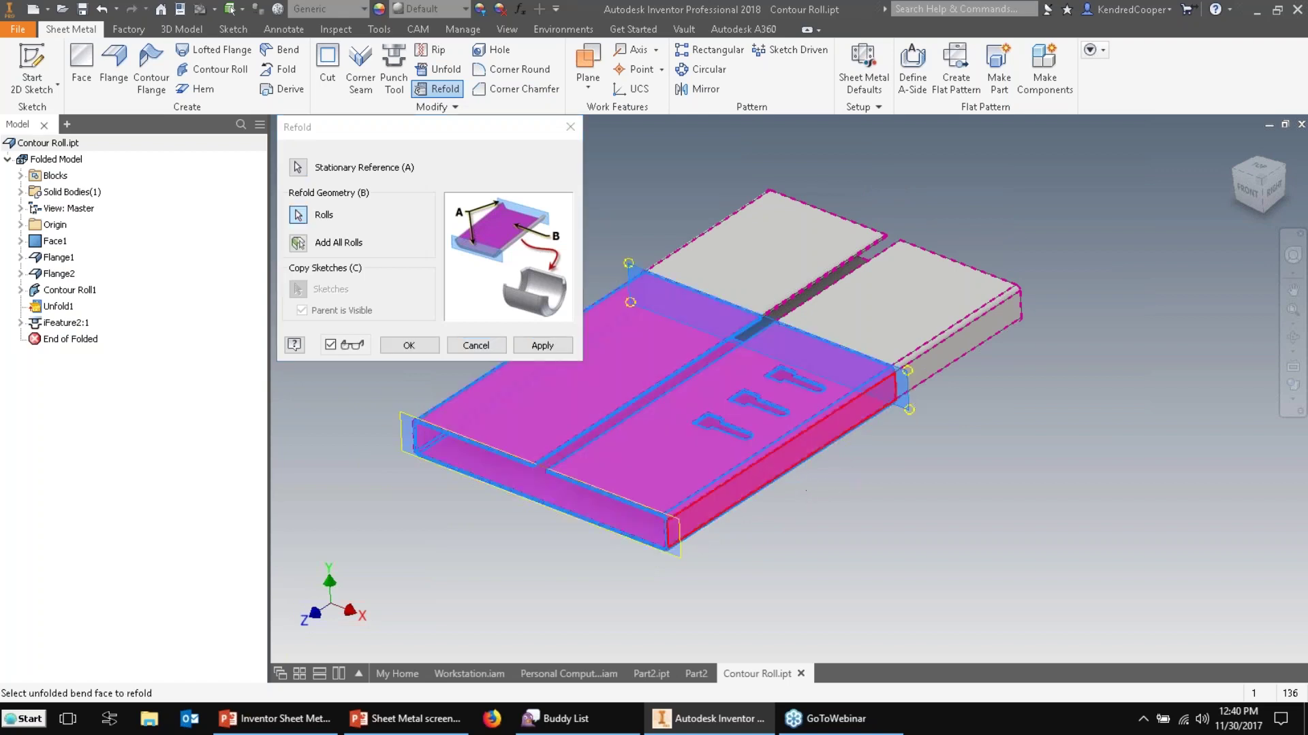
left_click(409, 346)
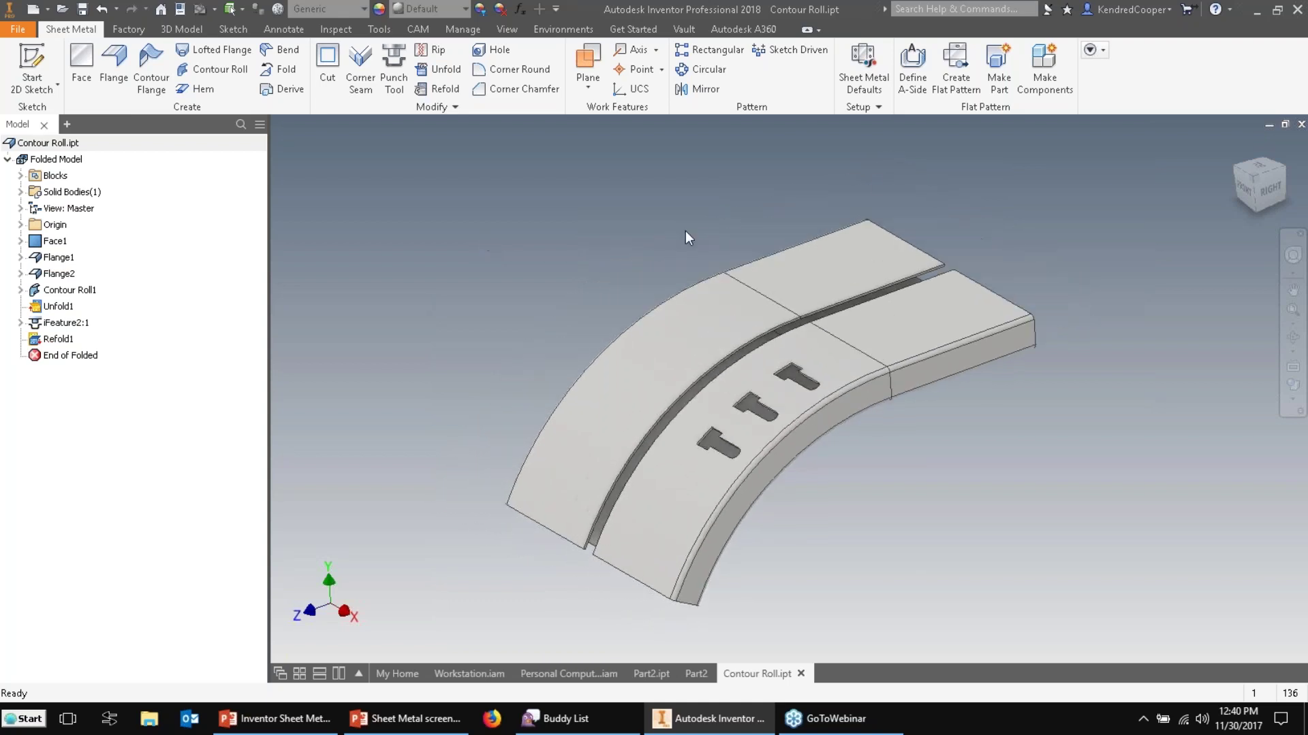
left_click(956, 68)
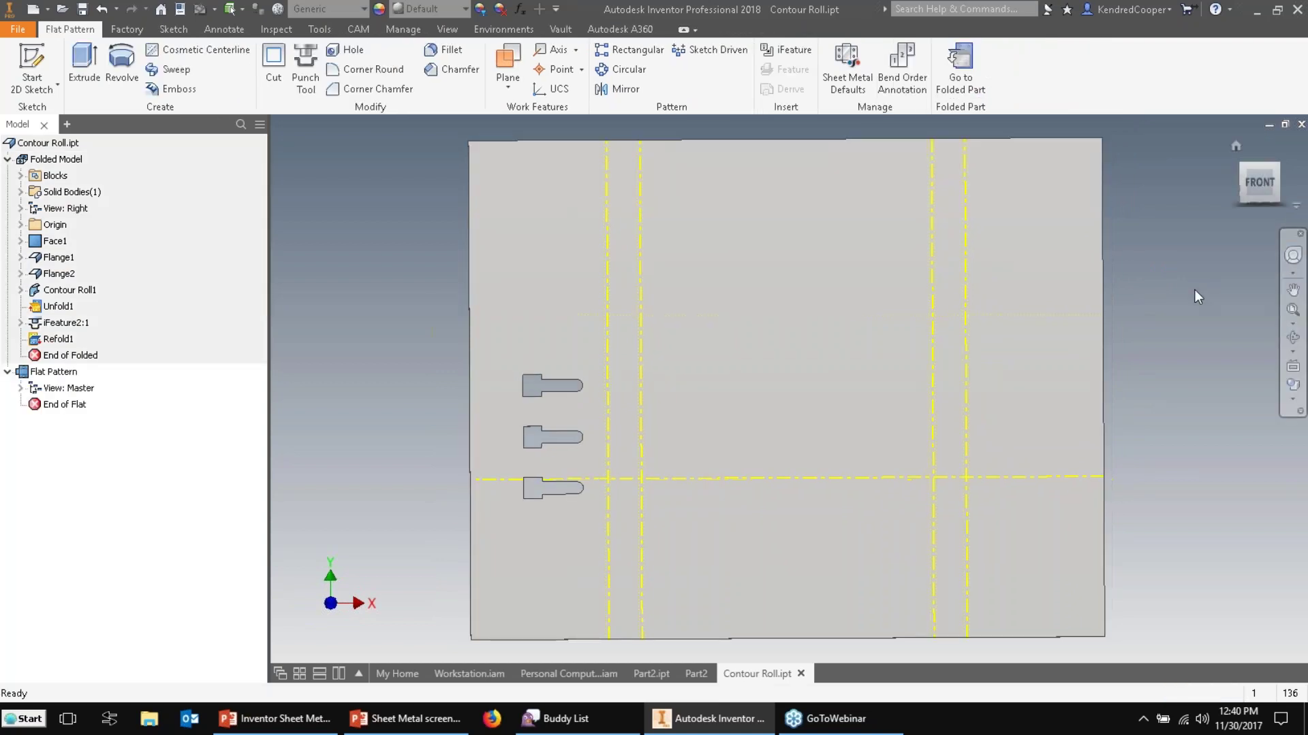
Open the part file Lofted Flange.ipt.
key("F6")
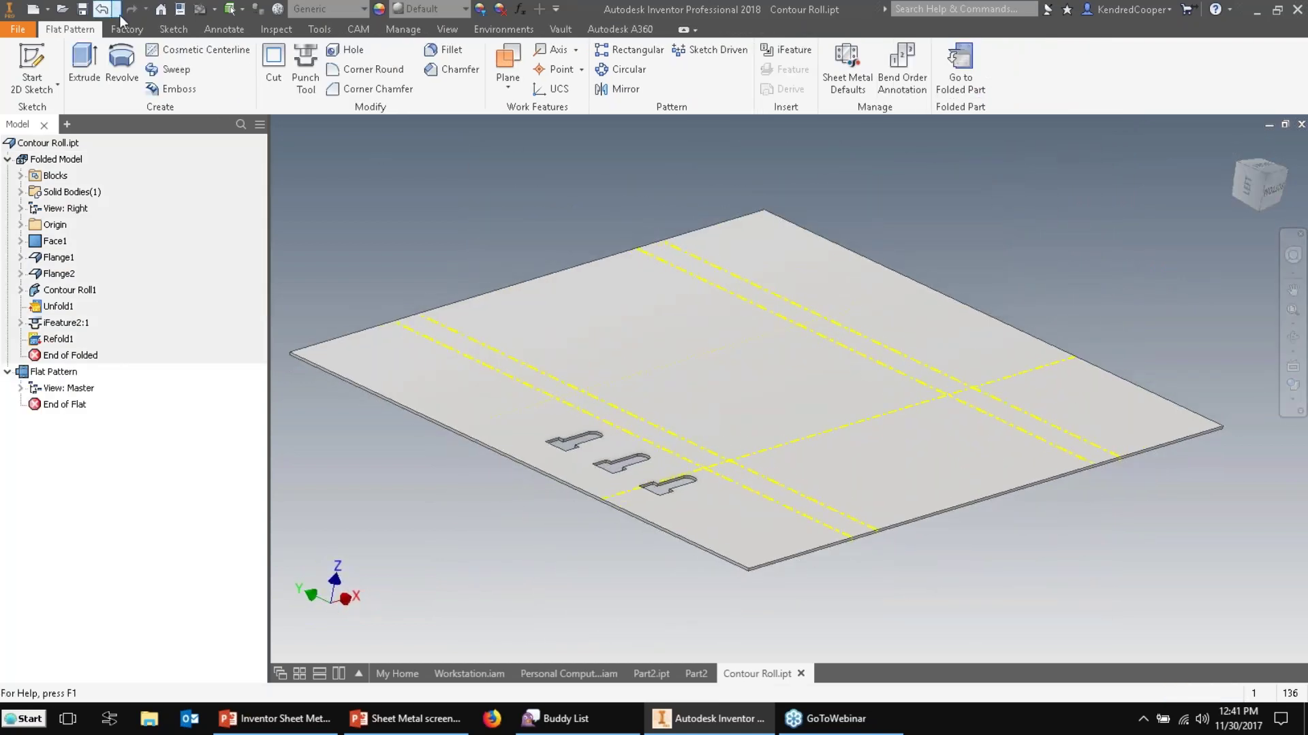
left_click(62, 9)
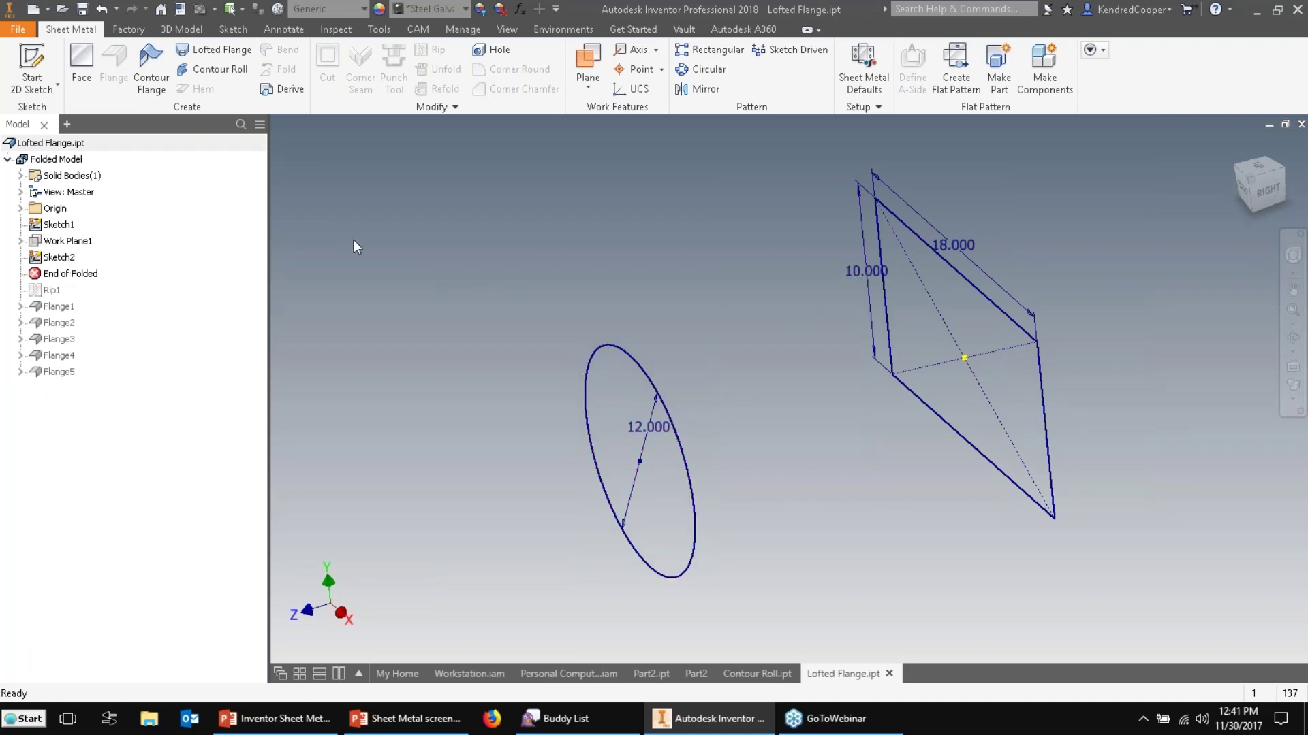
Start a lofted flange between the rectangle and circle sketches, with the thickness offset flipped to the other side of the profiles.
left_click(232, 48)
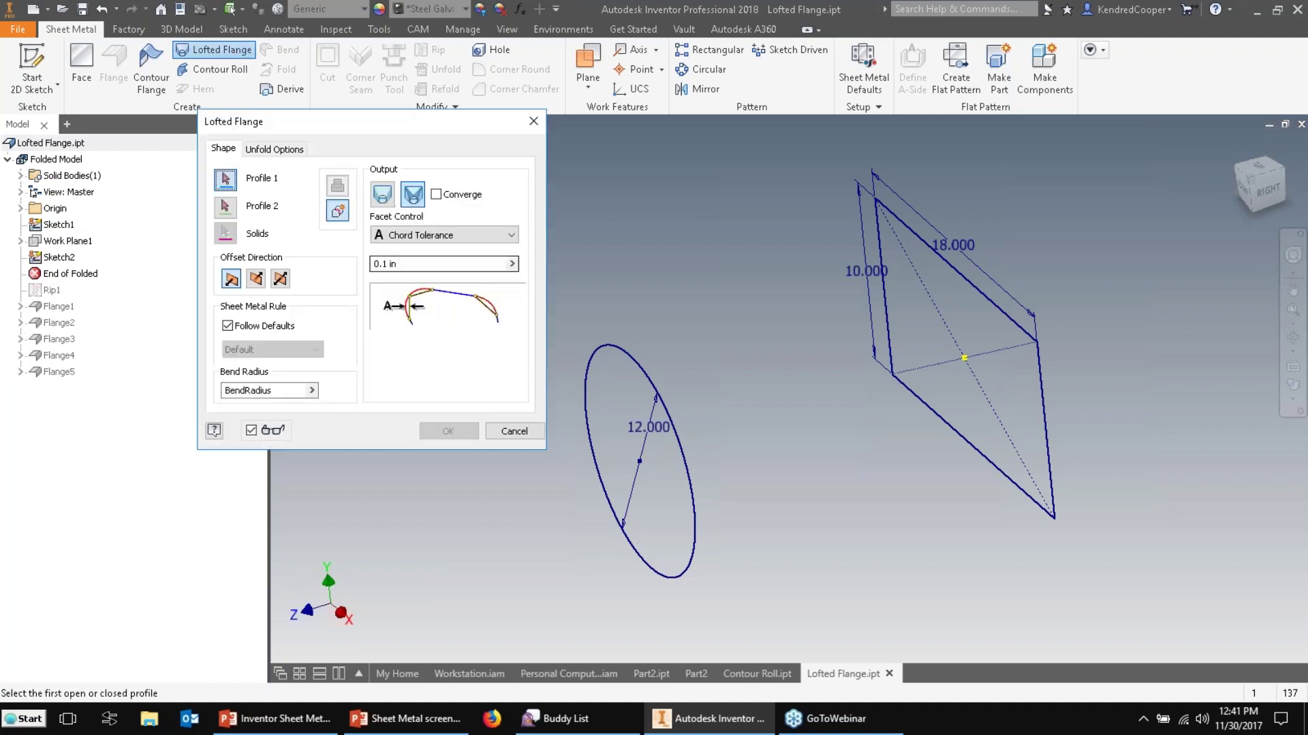
left_click(885, 283)
left_click(678, 397)
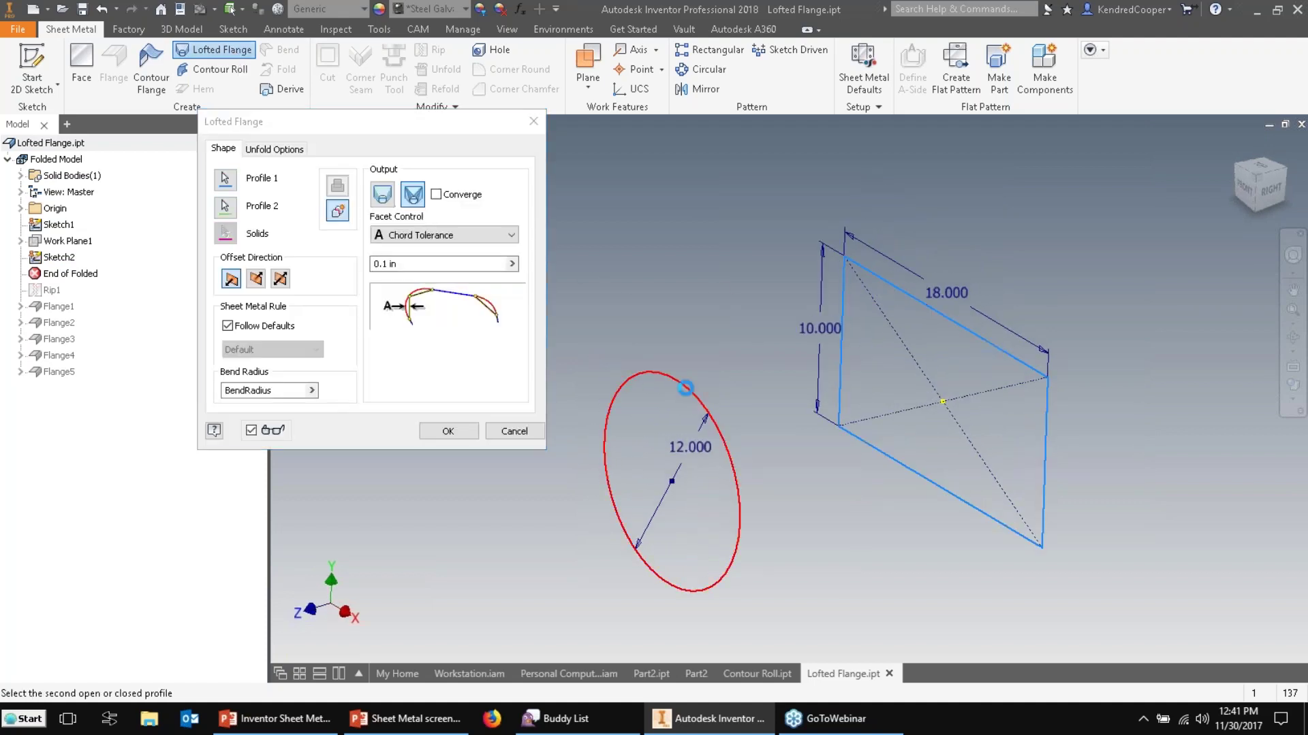
left_click(400, 144)
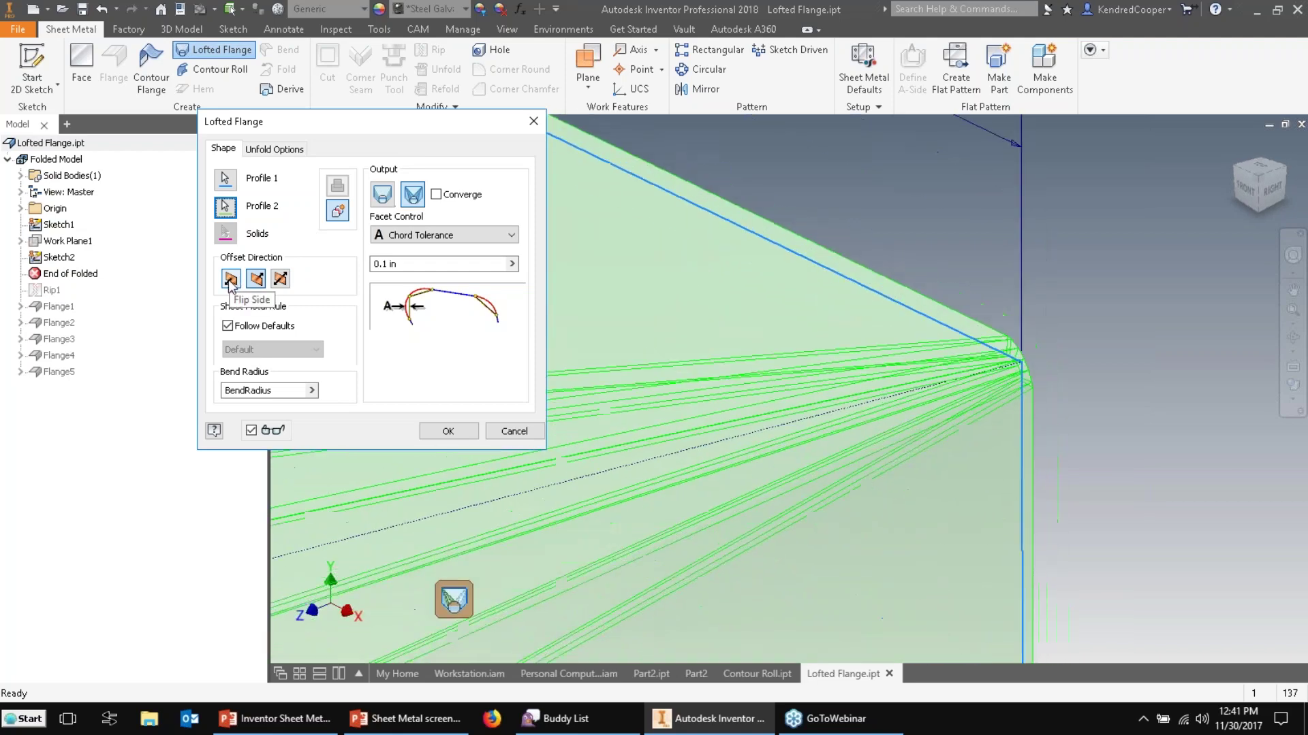
left_click(231, 279)
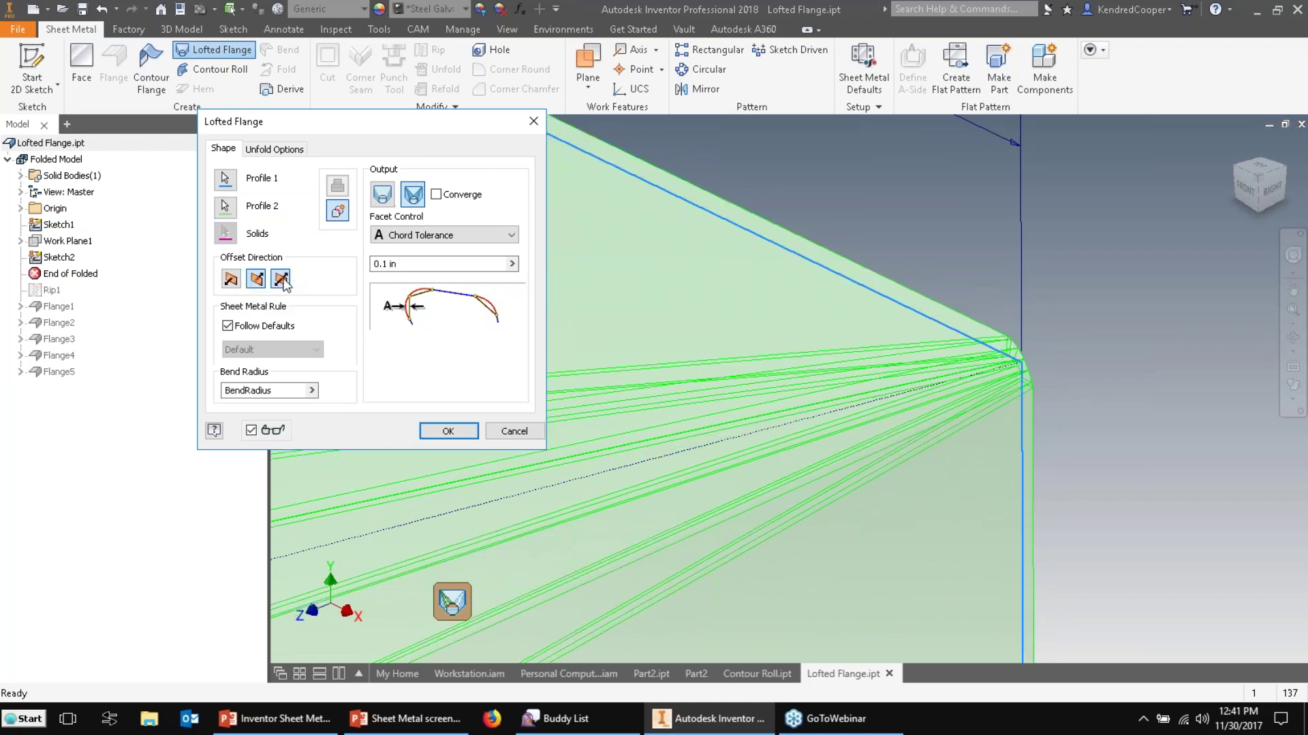
left_click(258, 280)
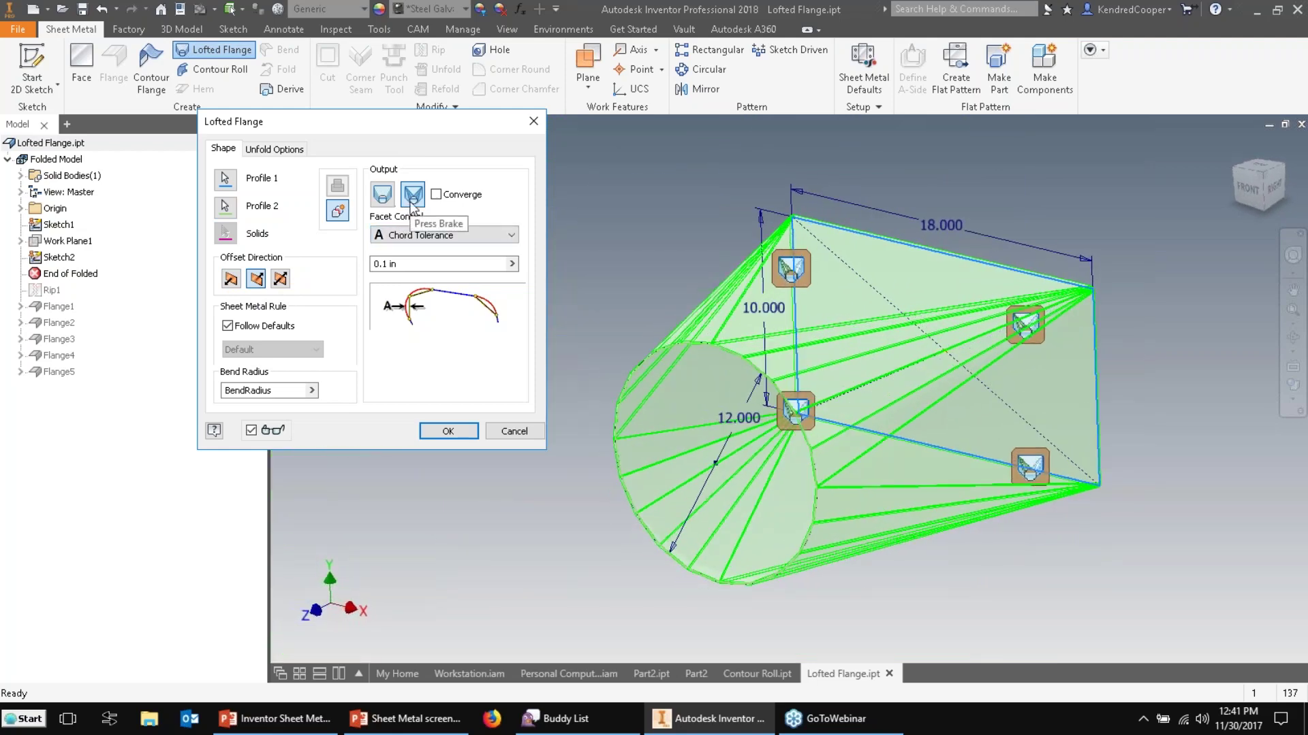
Preview the alternative output type, return to Press Brake, and review the facet control options without changing Chord Tolerance.
left_click(383, 196)
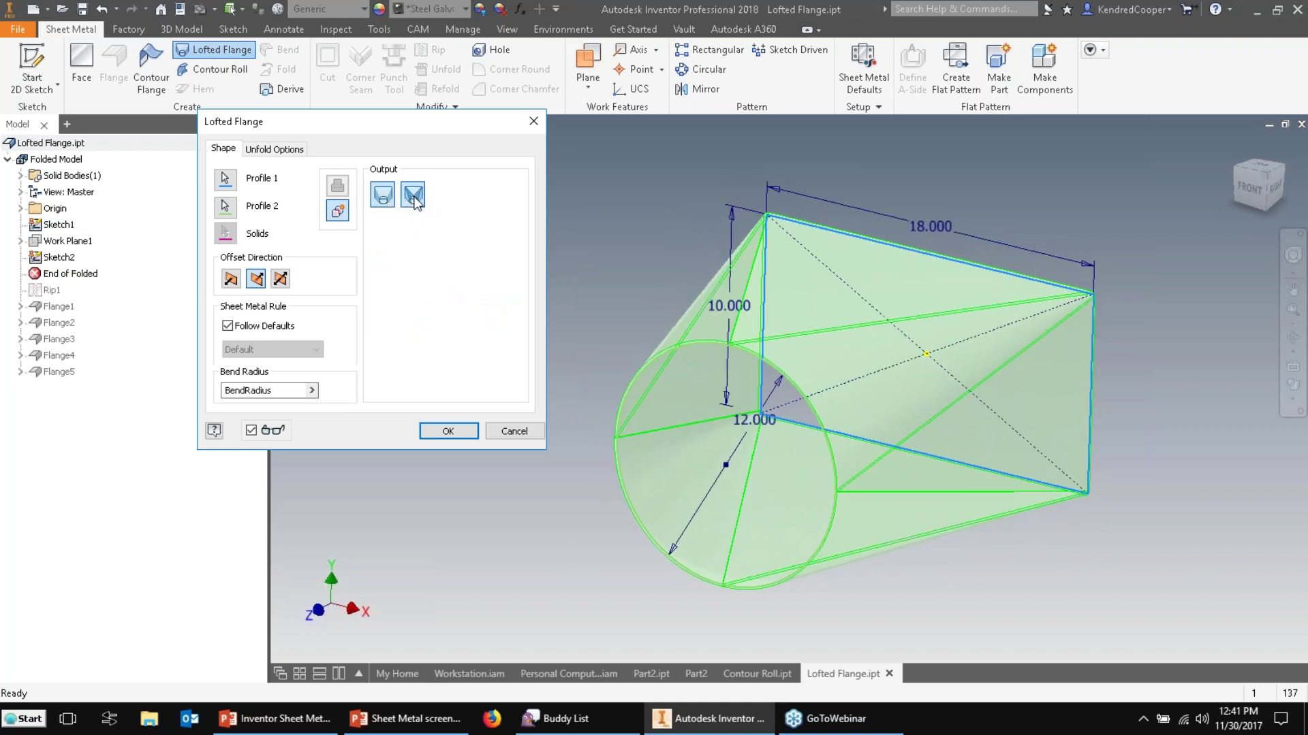
left_click(412, 196)
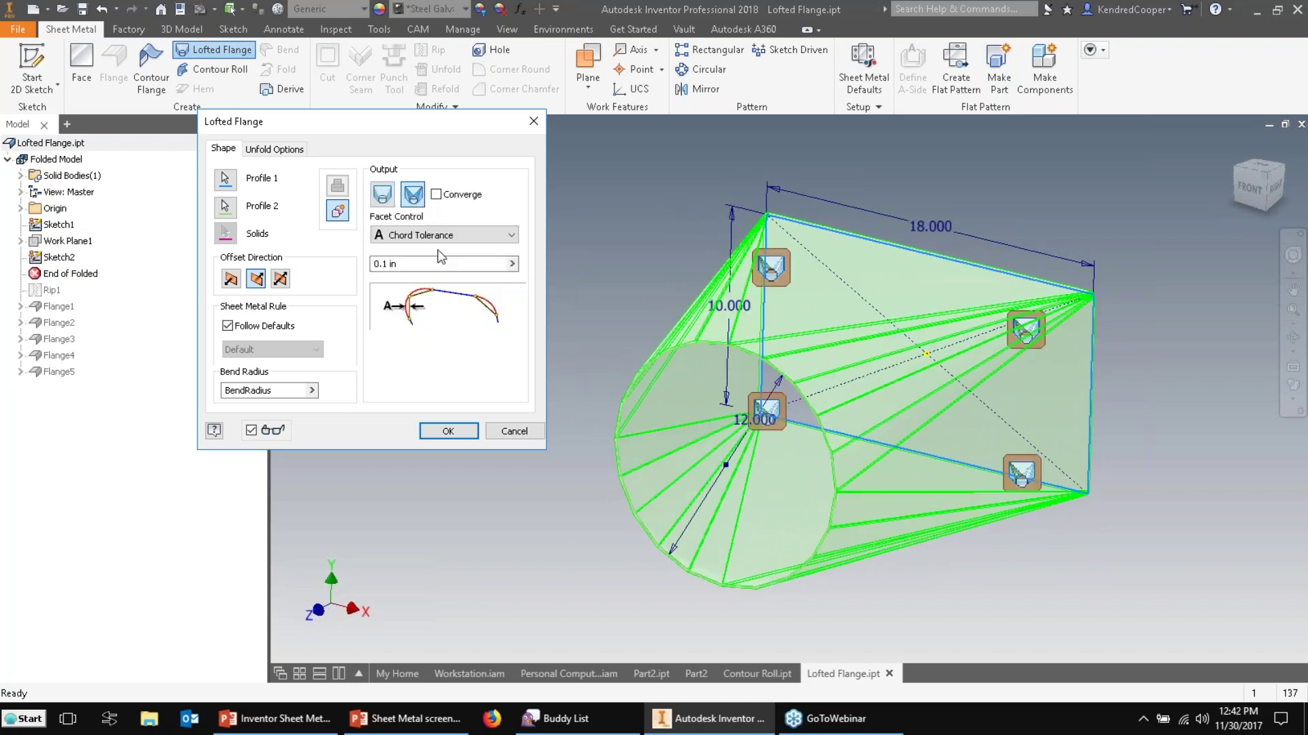
left_click(444, 237)
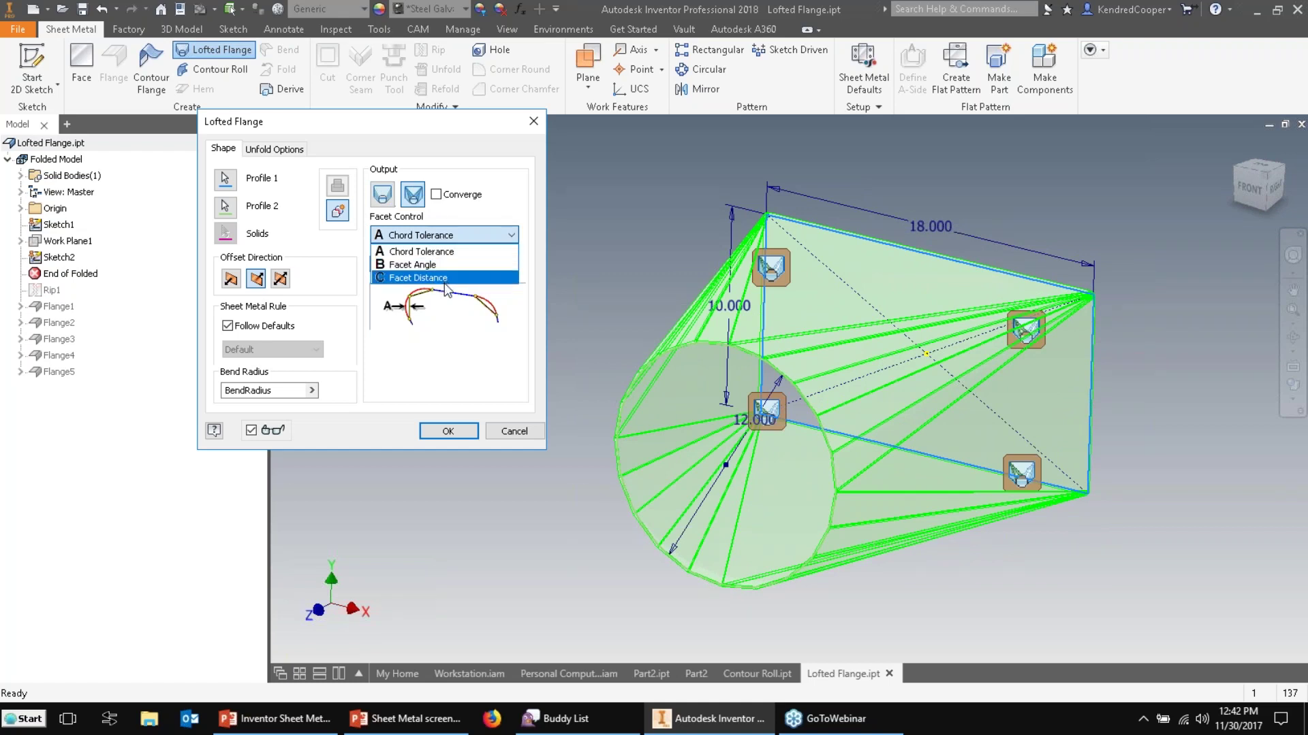
left_click(511, 207)
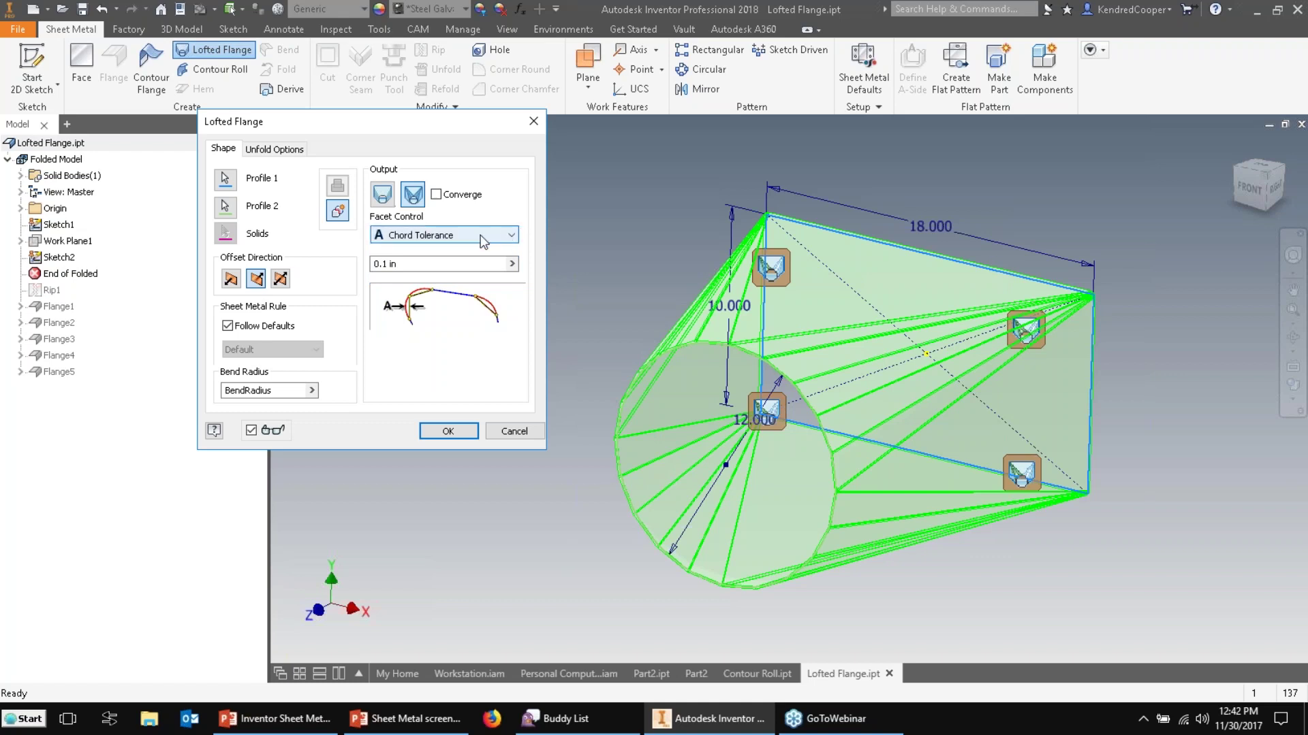
scroll(790, 294, "down", 2)
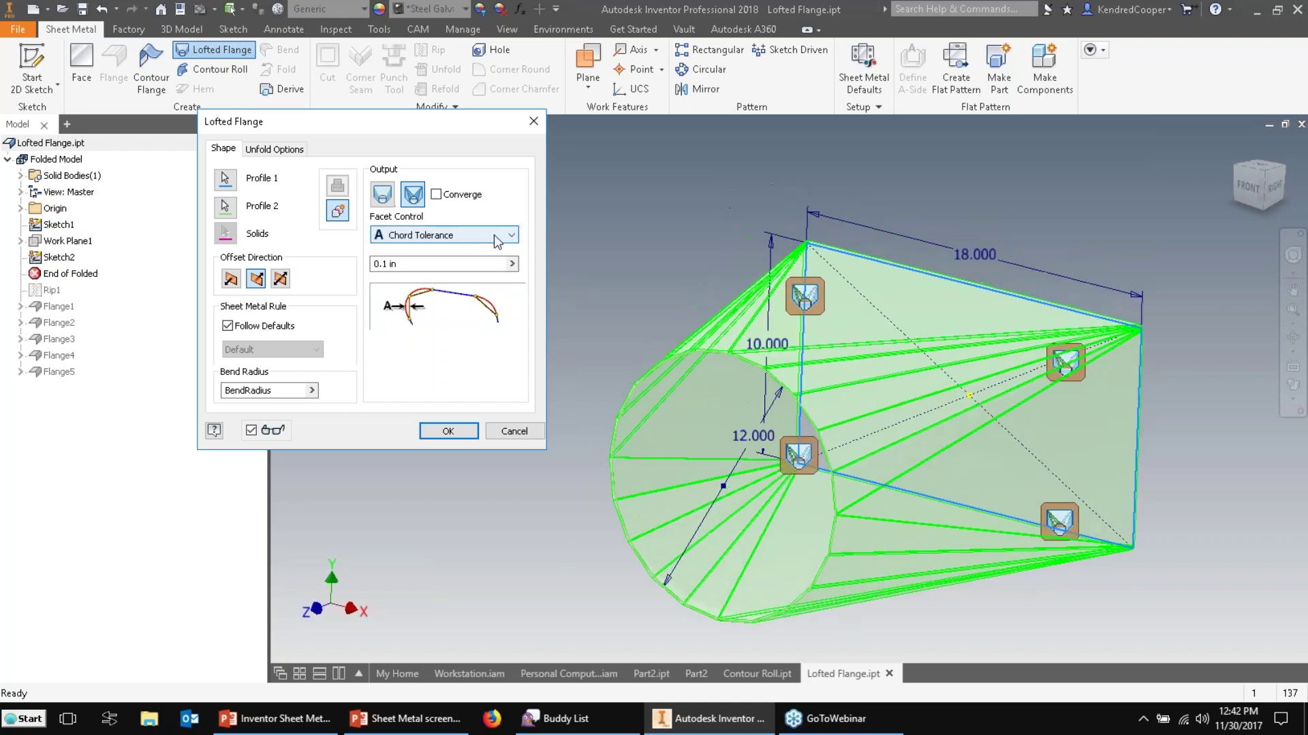
Override the facet control of the bend zone at the rectangle's upper corner with a Facet Distance of 0.75 in.
left_click(804, 299)
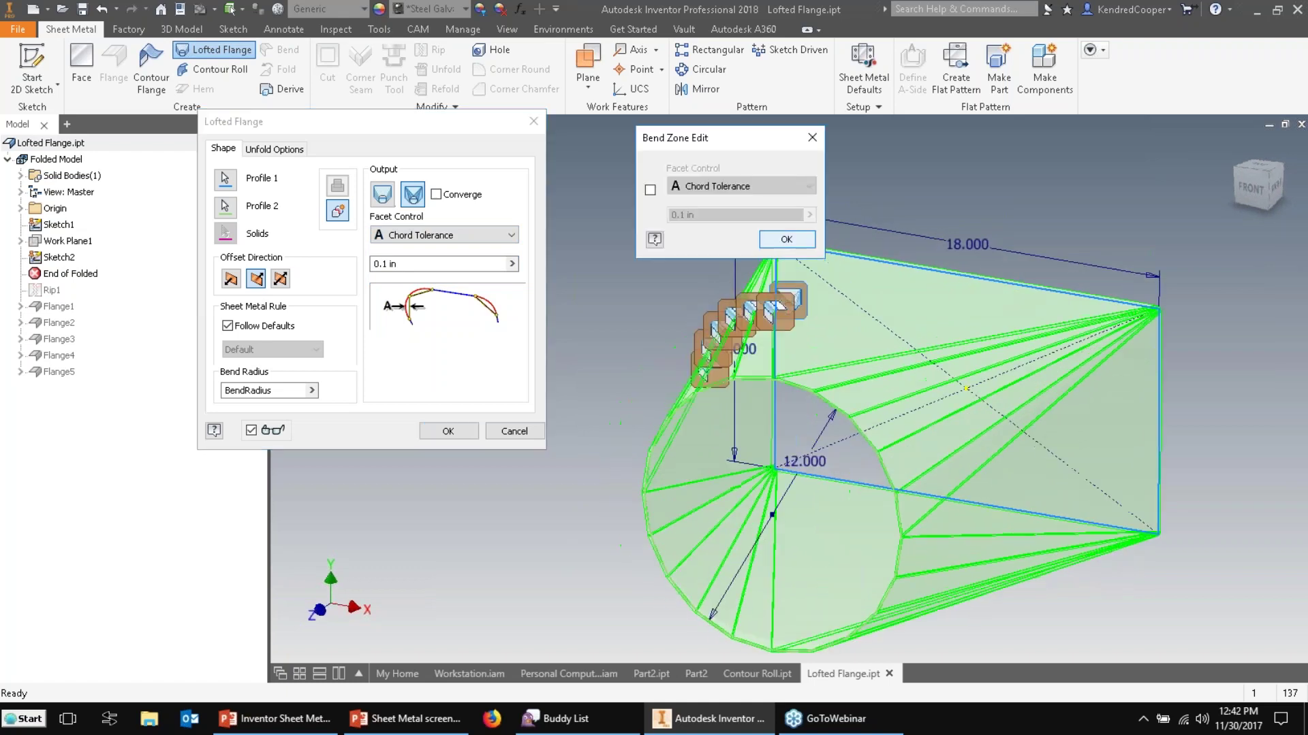
left_click(651, 191)
left_click(762, 188)
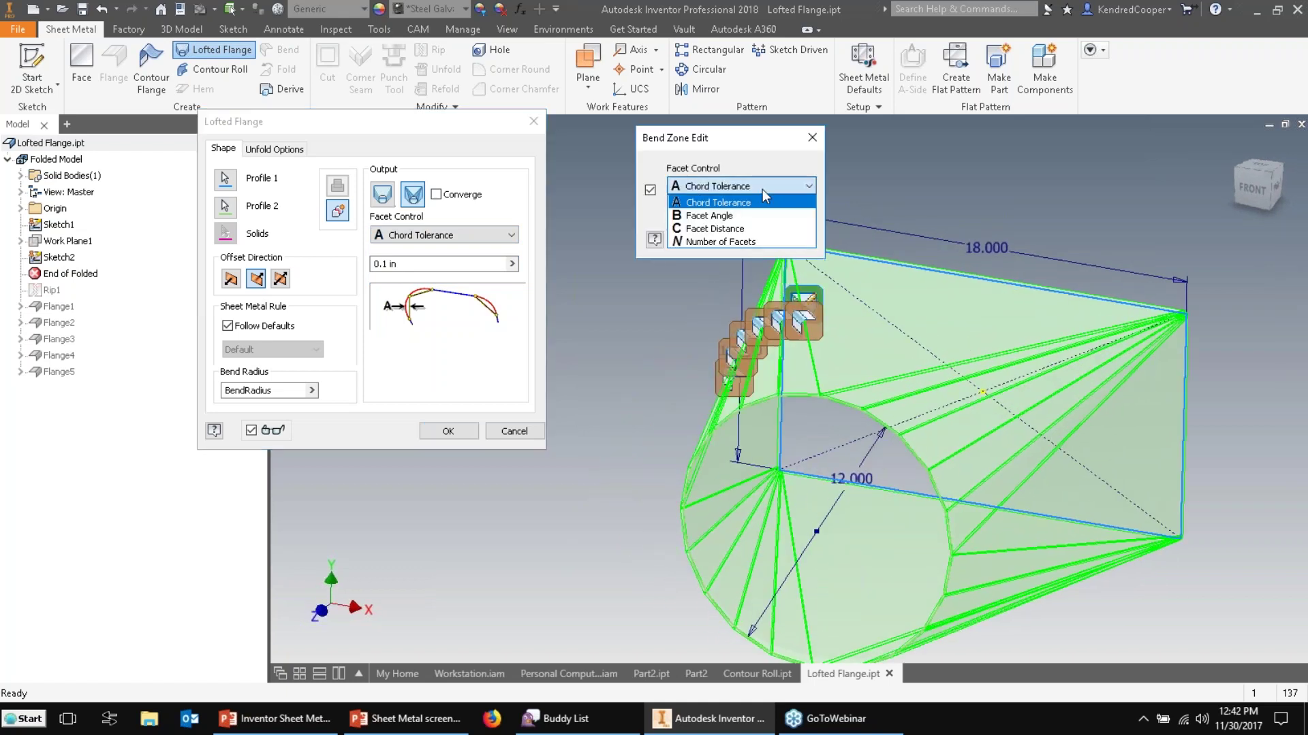
left_click(759, 229)
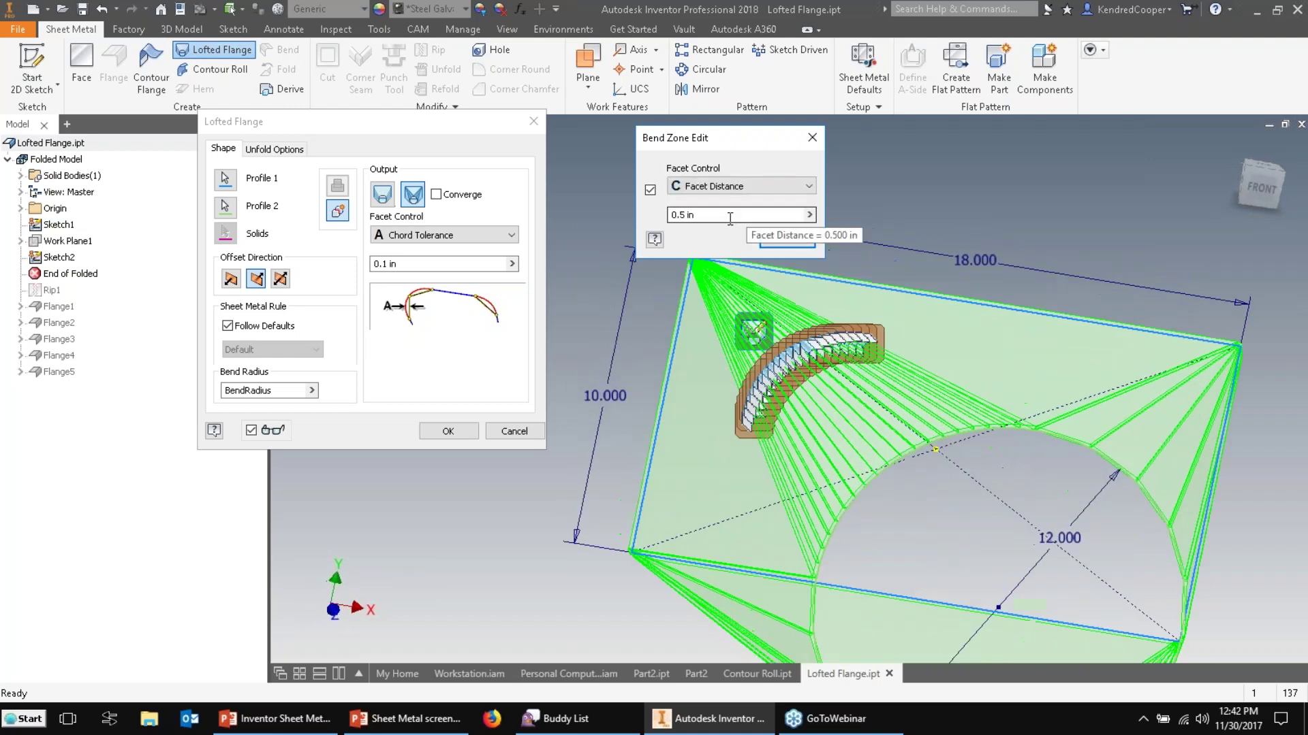
type(".75")
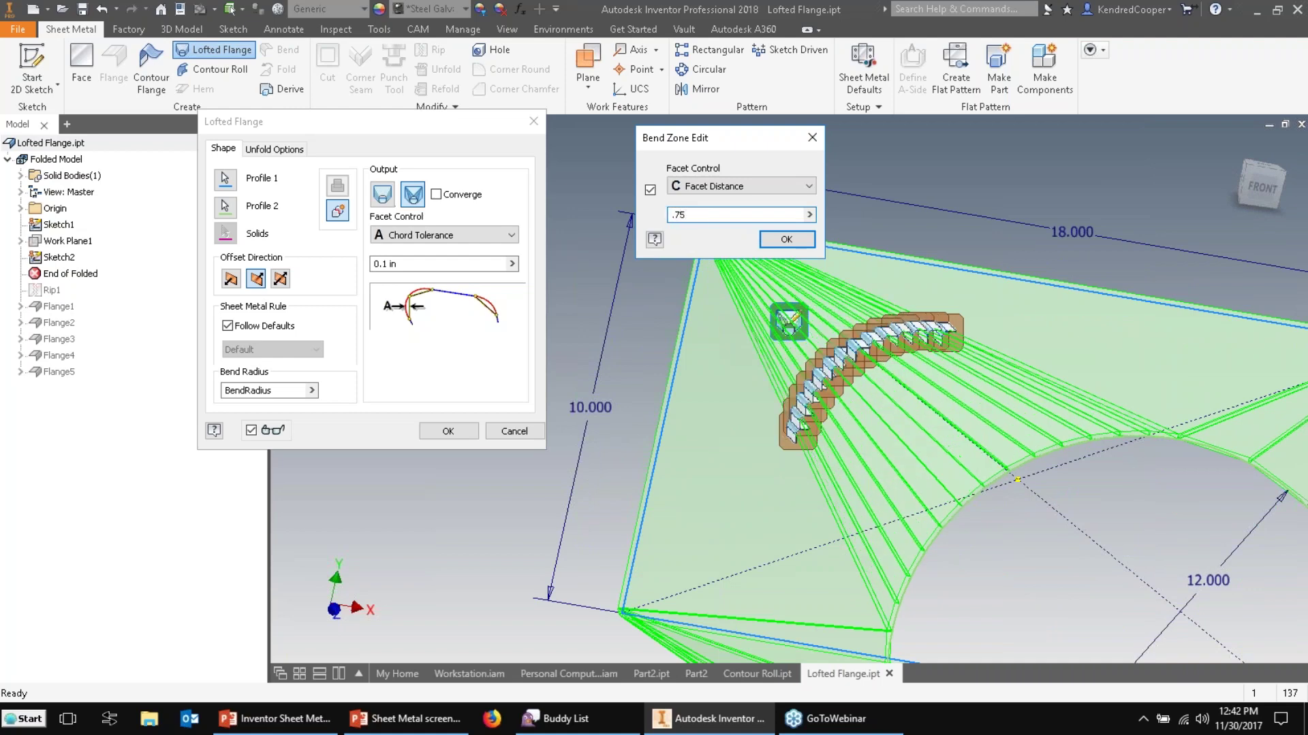
left_click(783, 240)
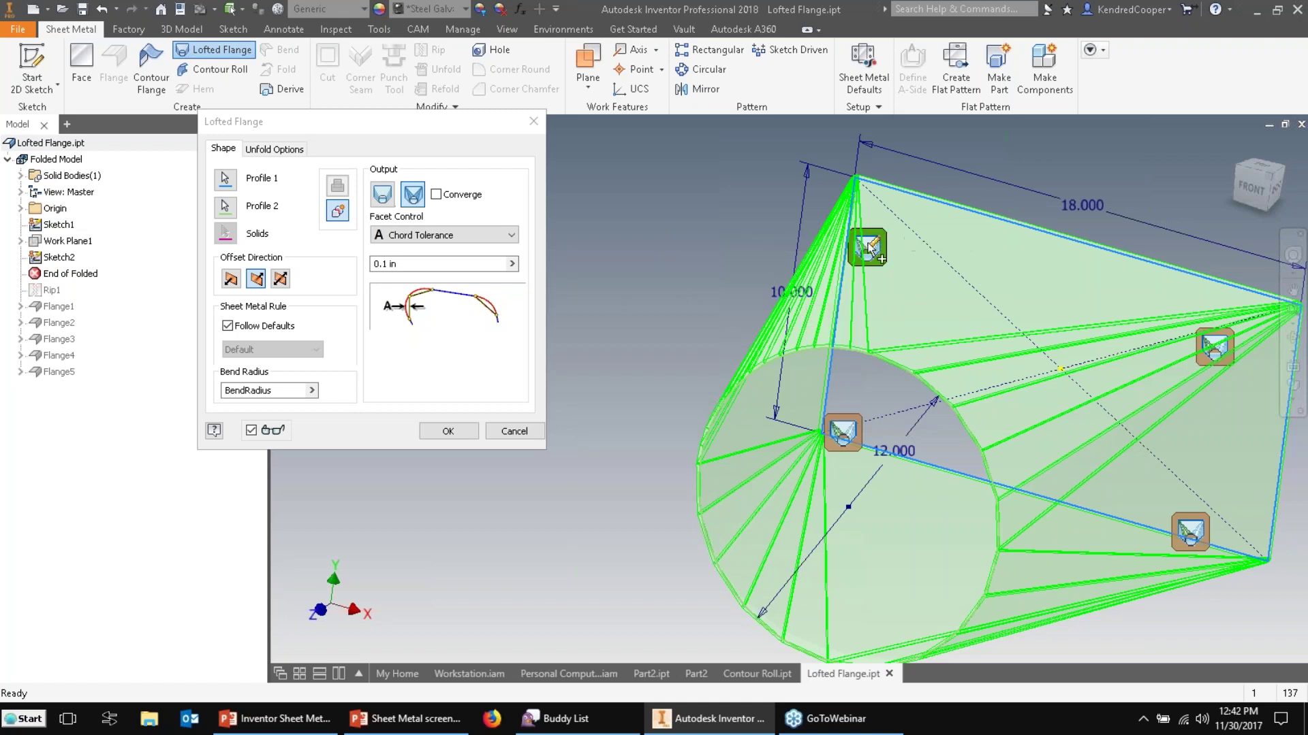
Remove the facet control override from the bend zone at the rectangle's upper corner.
left_click(869, 249)
left_click(649, 192)
left_click(650, 192)
left_click(787, 239)
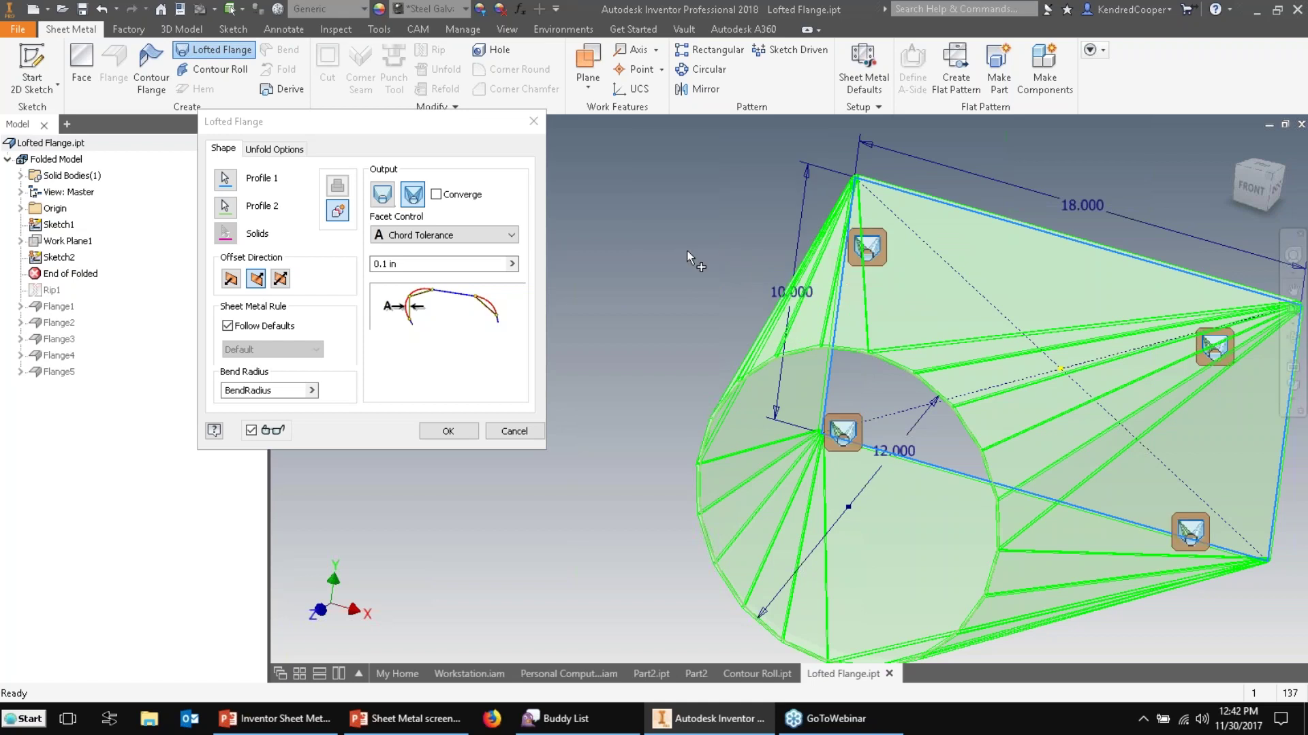
Create the lofted flange with Press Brake output and a 0.1 in chord tolerance.
scroll(681, 252, "down", 2)
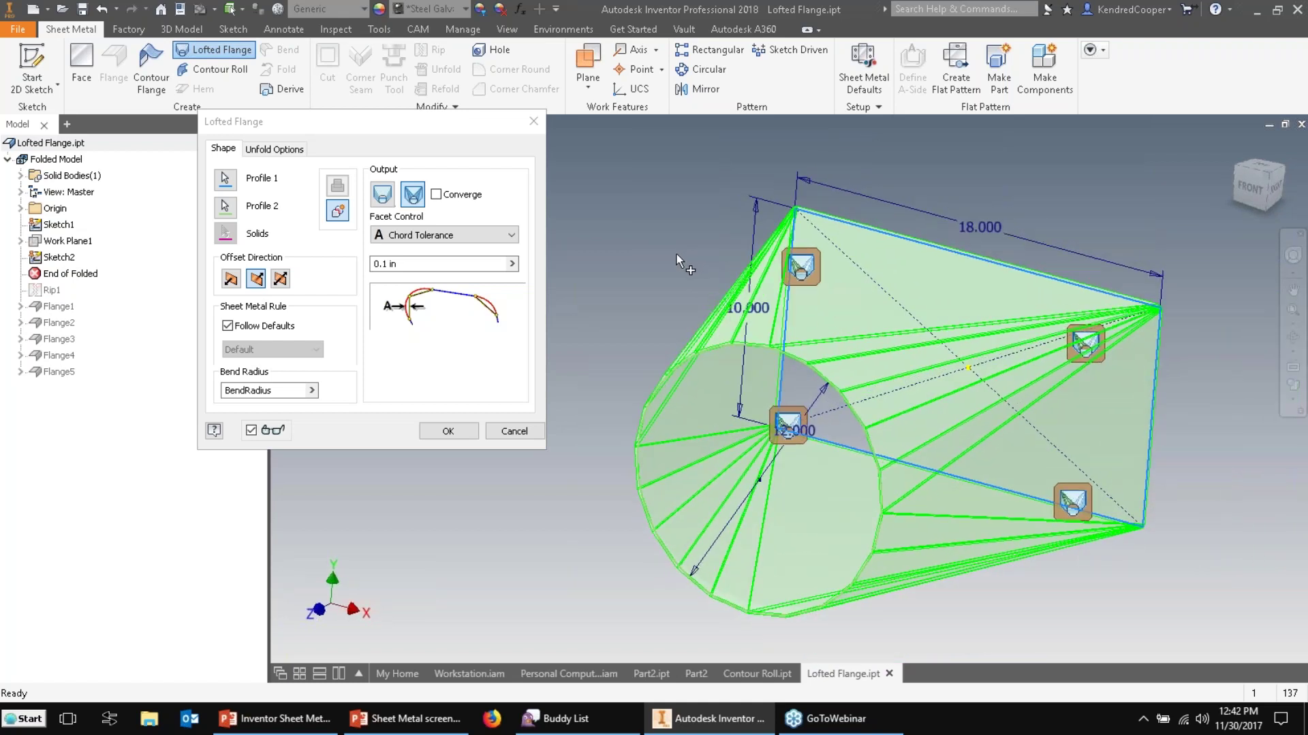
left_click(446, 431)
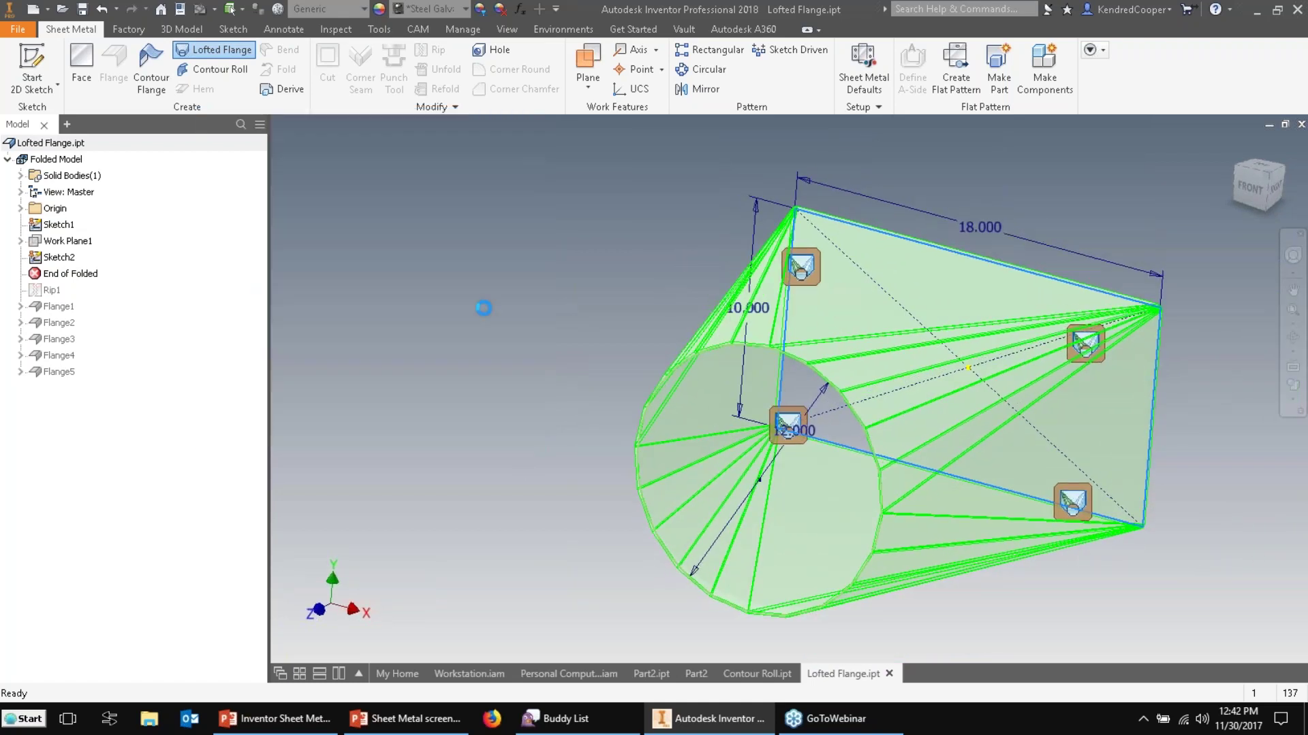
middle_click_drag(885, 408, 811, 405, "shift")
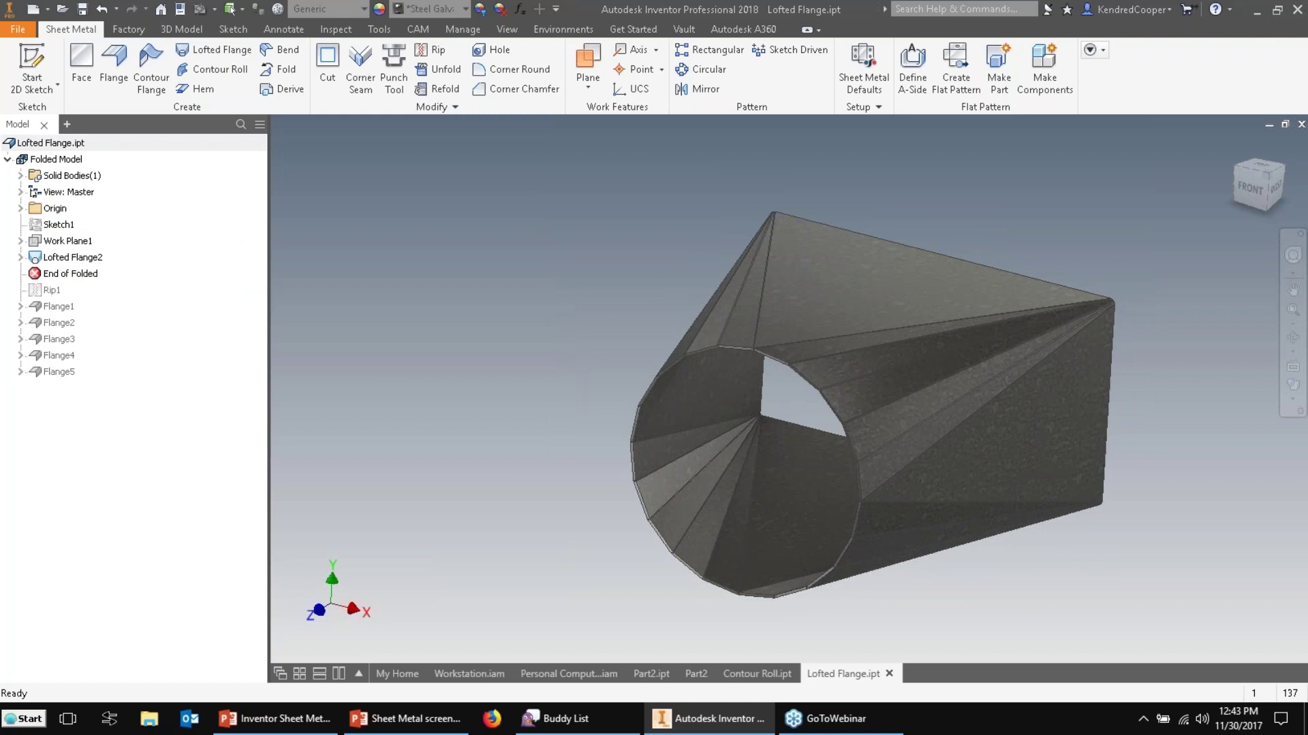
Preview a Single Point rip on the triangular side face from its vertex at the round opening, and a Face Extents rip of that face.
left_click(442, 54)
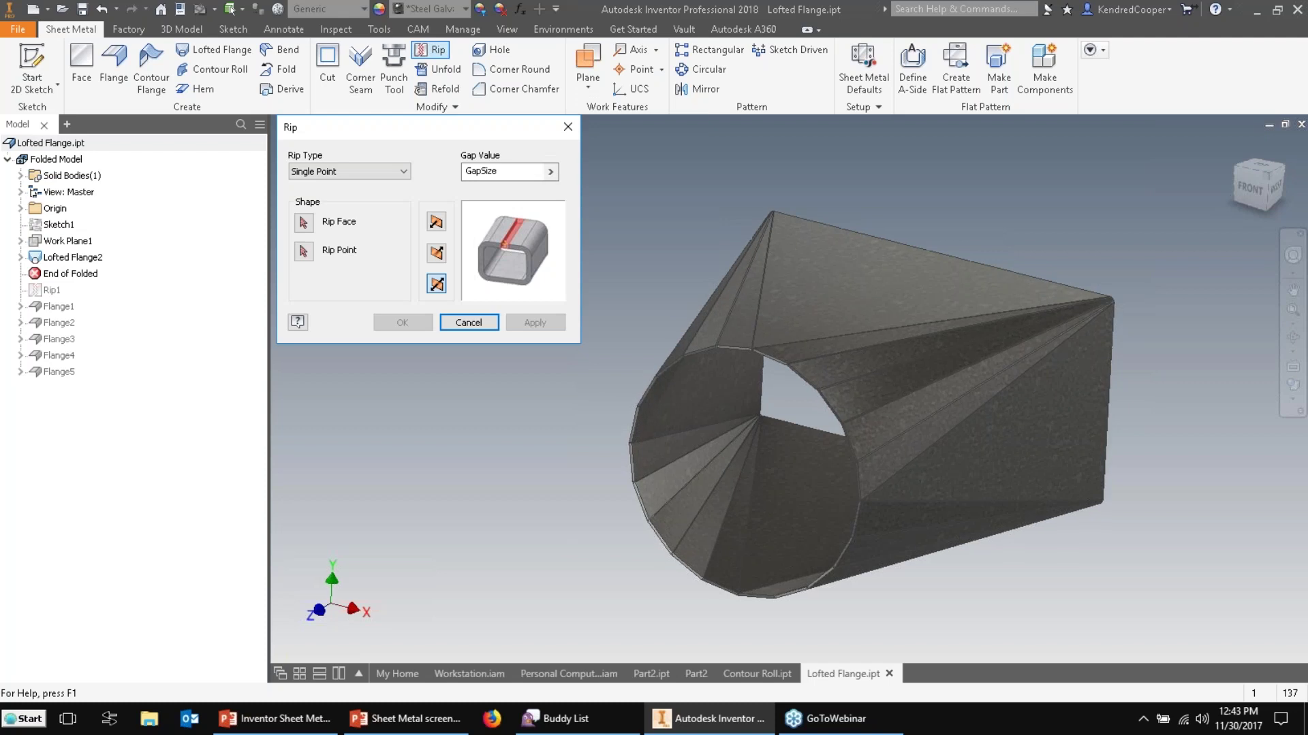
left_click(395, 174)
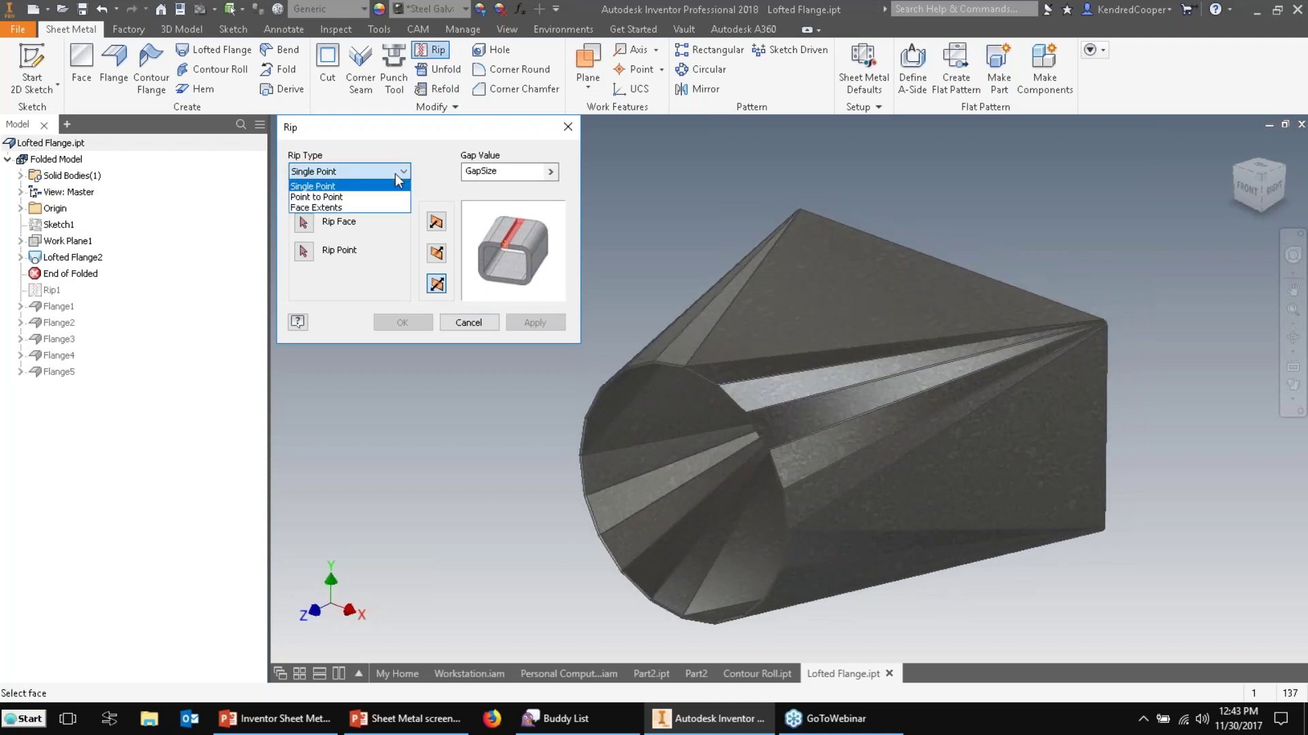
left_click(811, 361)
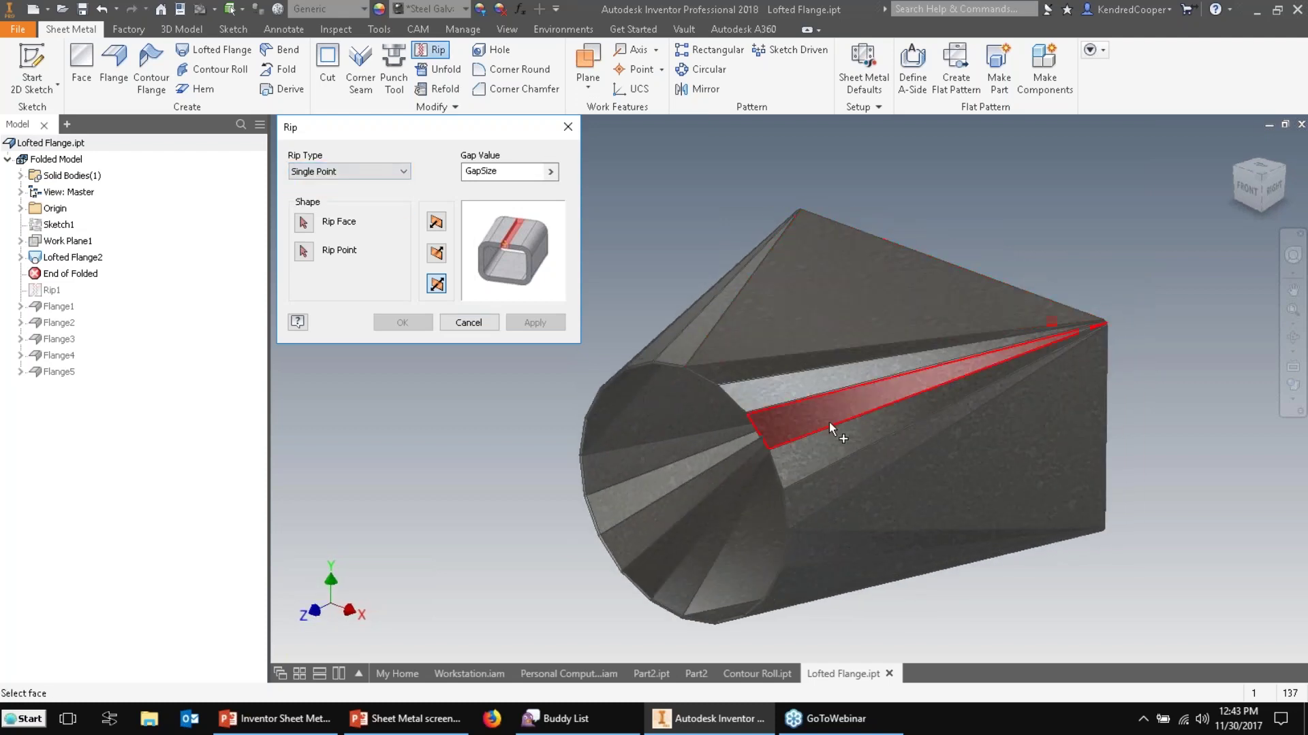
left_click(893, 508)
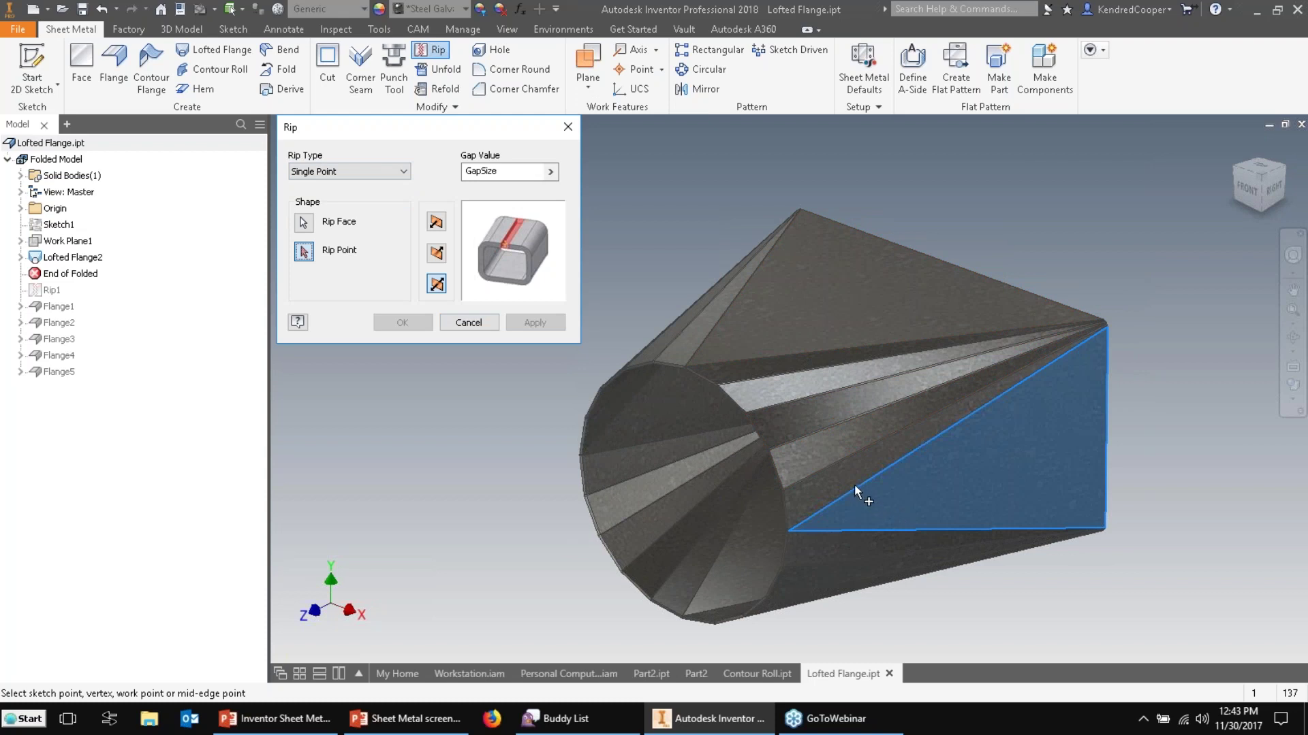
left_click(790, 532)
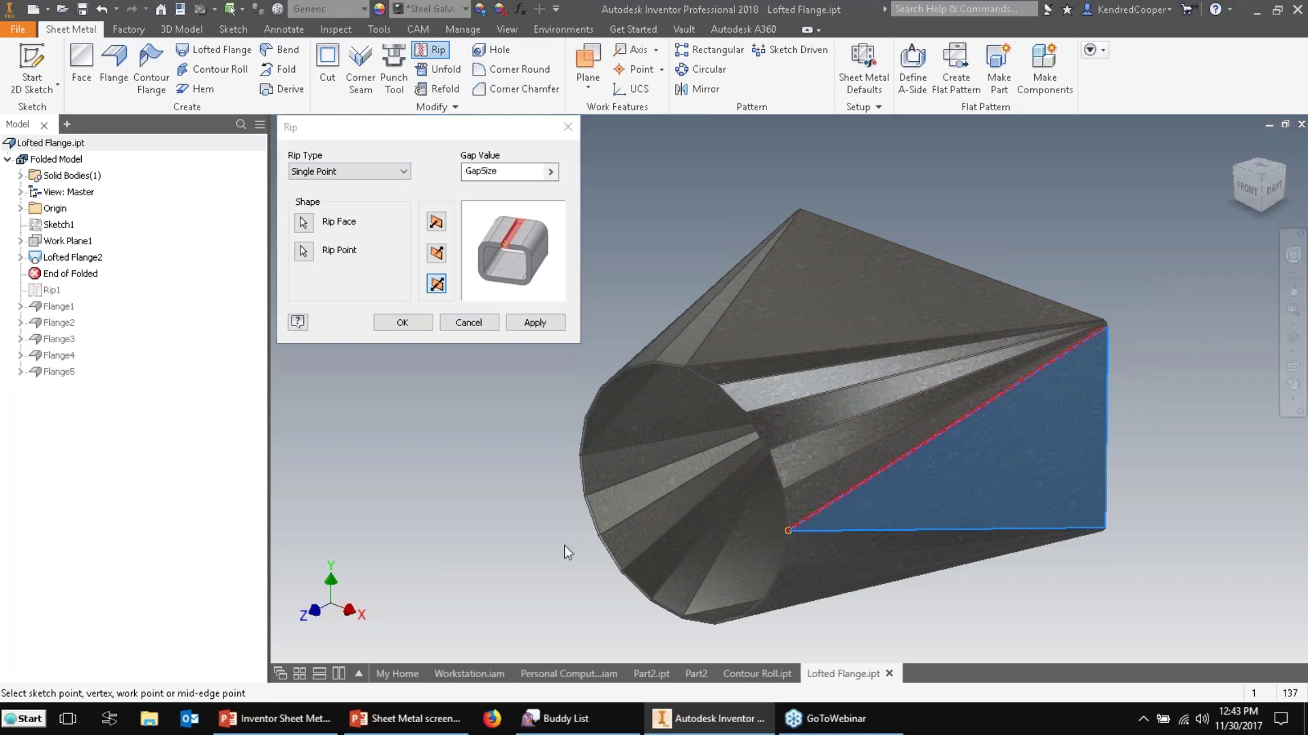
left_click(366, 174)
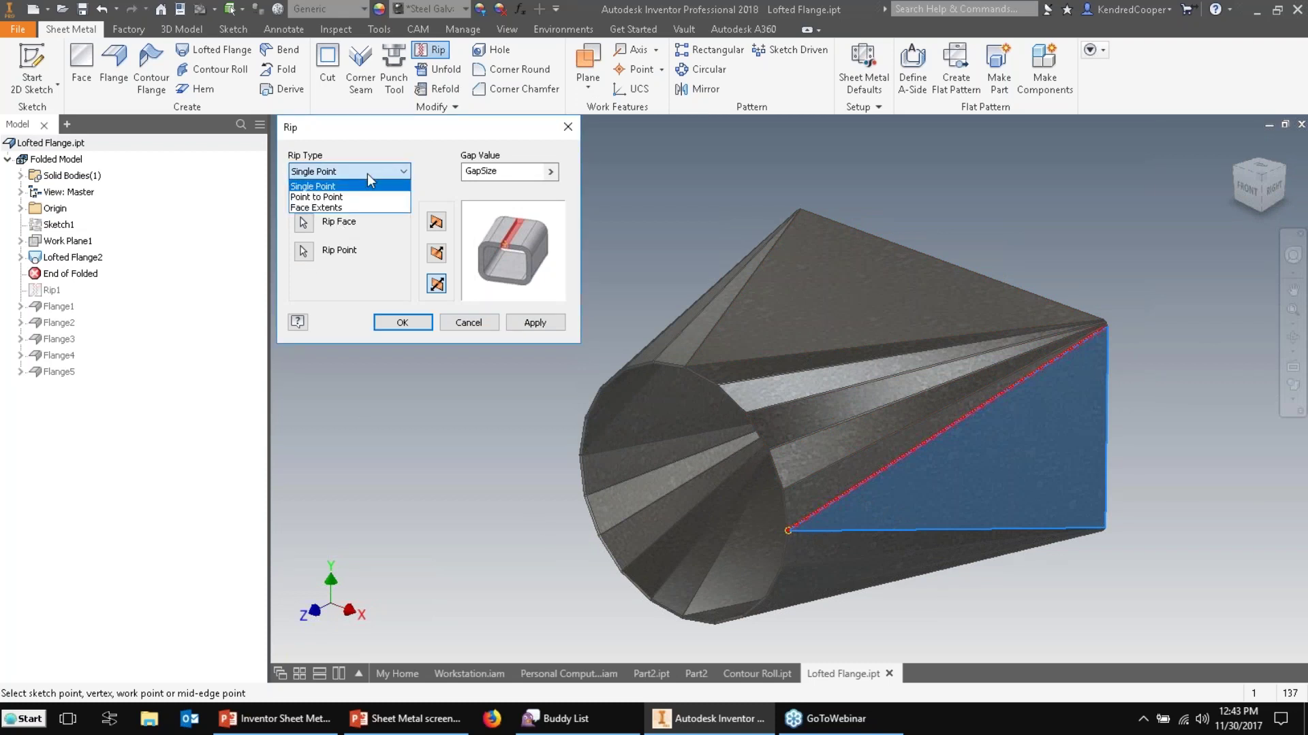
left_click(359, 208)
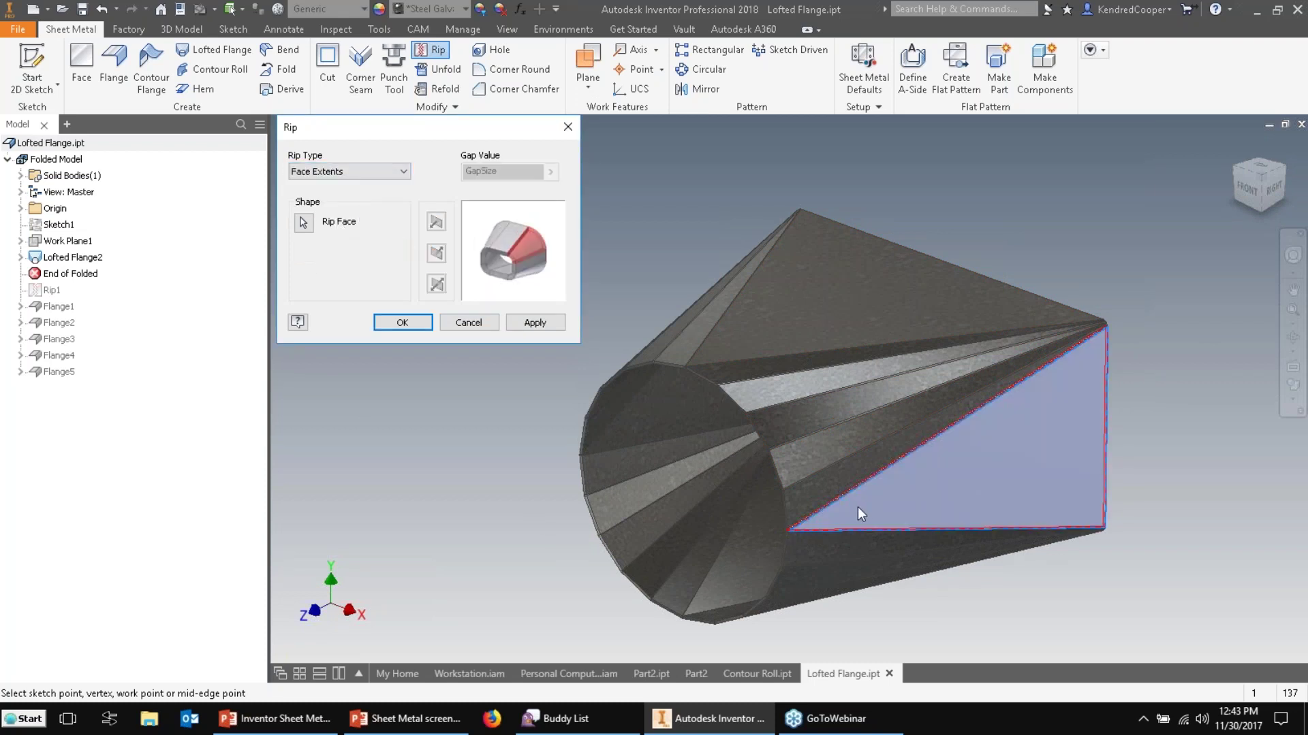
Rip the triangular upper face Point to Point, from its vertex at the round opening to the opposite edge's midpoint, with the GapSize gap.
left_click(359, 175)
left_click(362, 197)
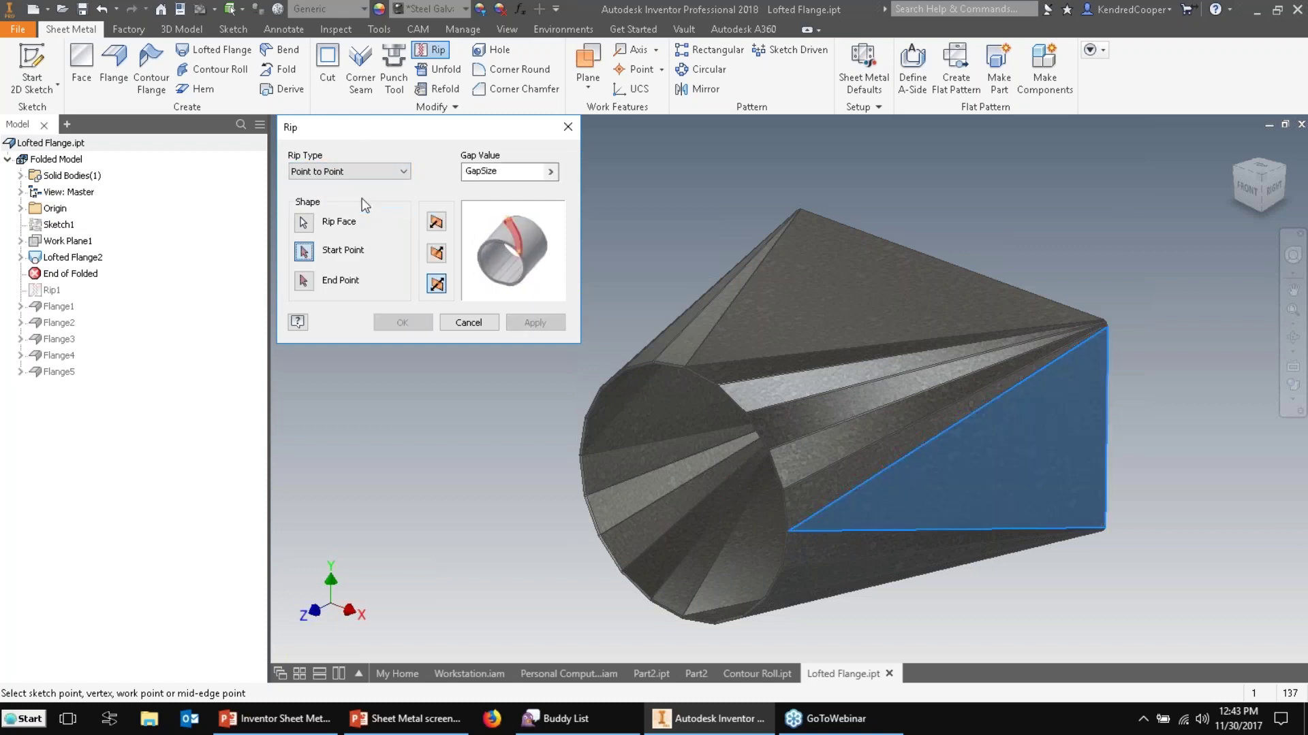
left_click(303, 222)
left_click(832, 280)
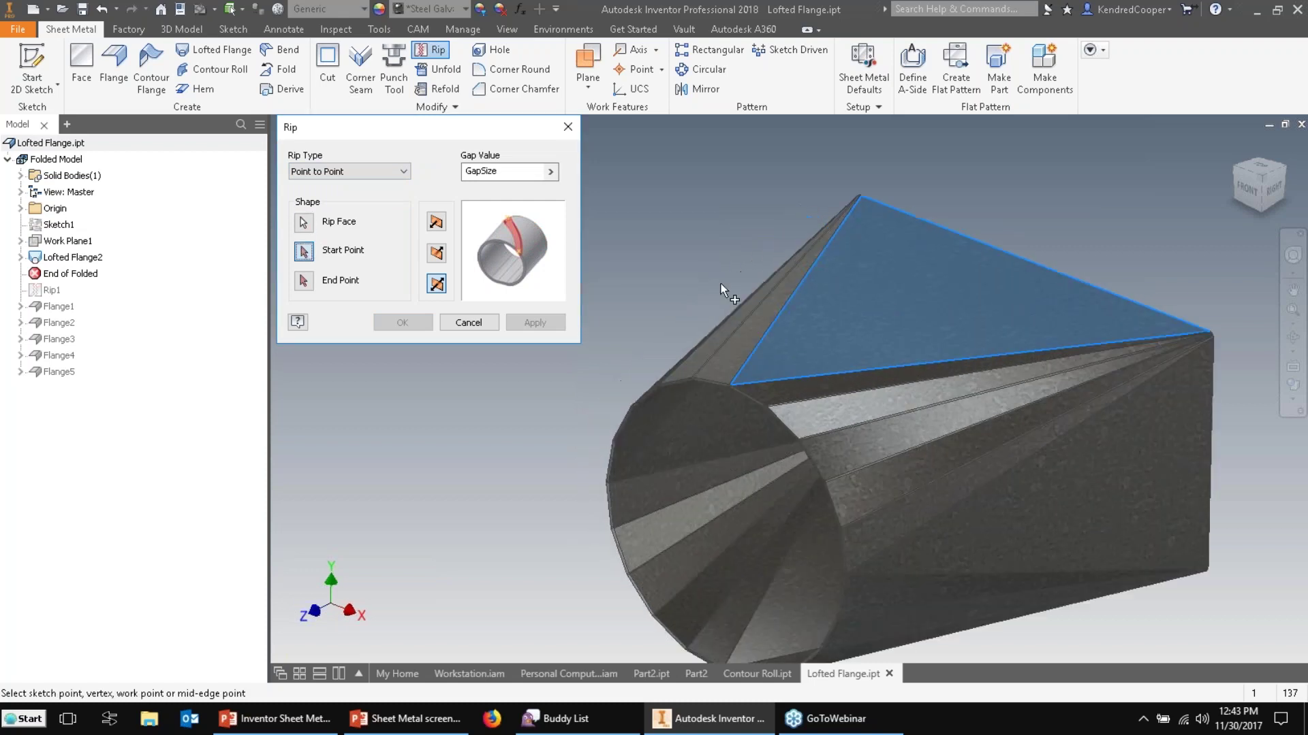
scroll(720, 286, "down", 3)
left_click(754, 382)
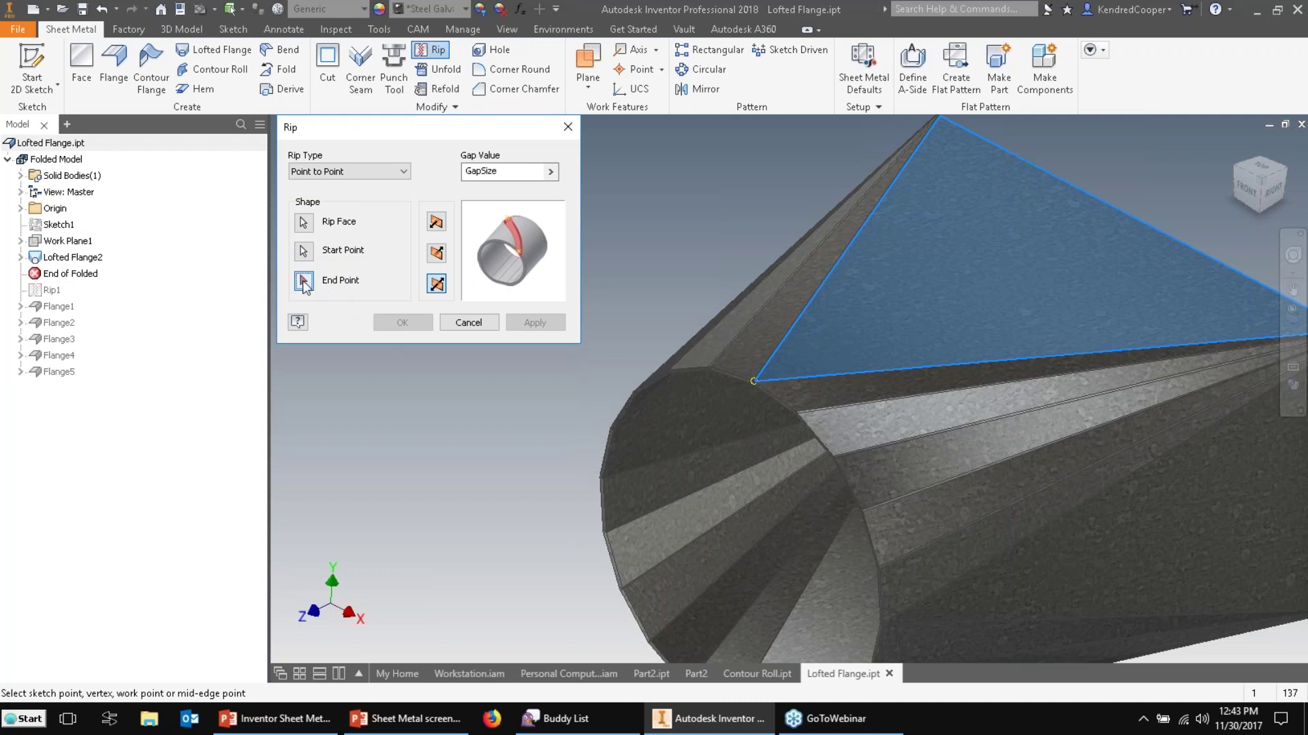
scroll(966, 300, "up", 2)
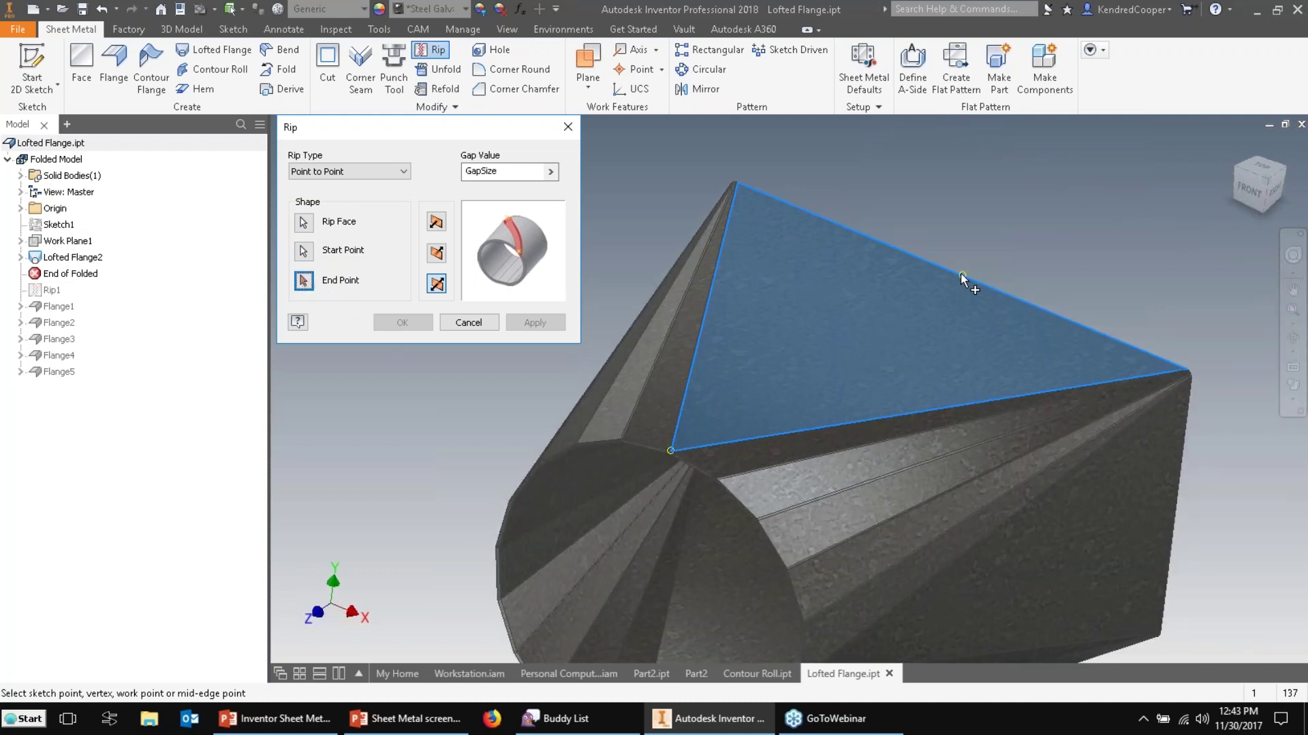
left_click(960, 272)
scroll(670, 334, "down", 1)
left_click(521, 174)
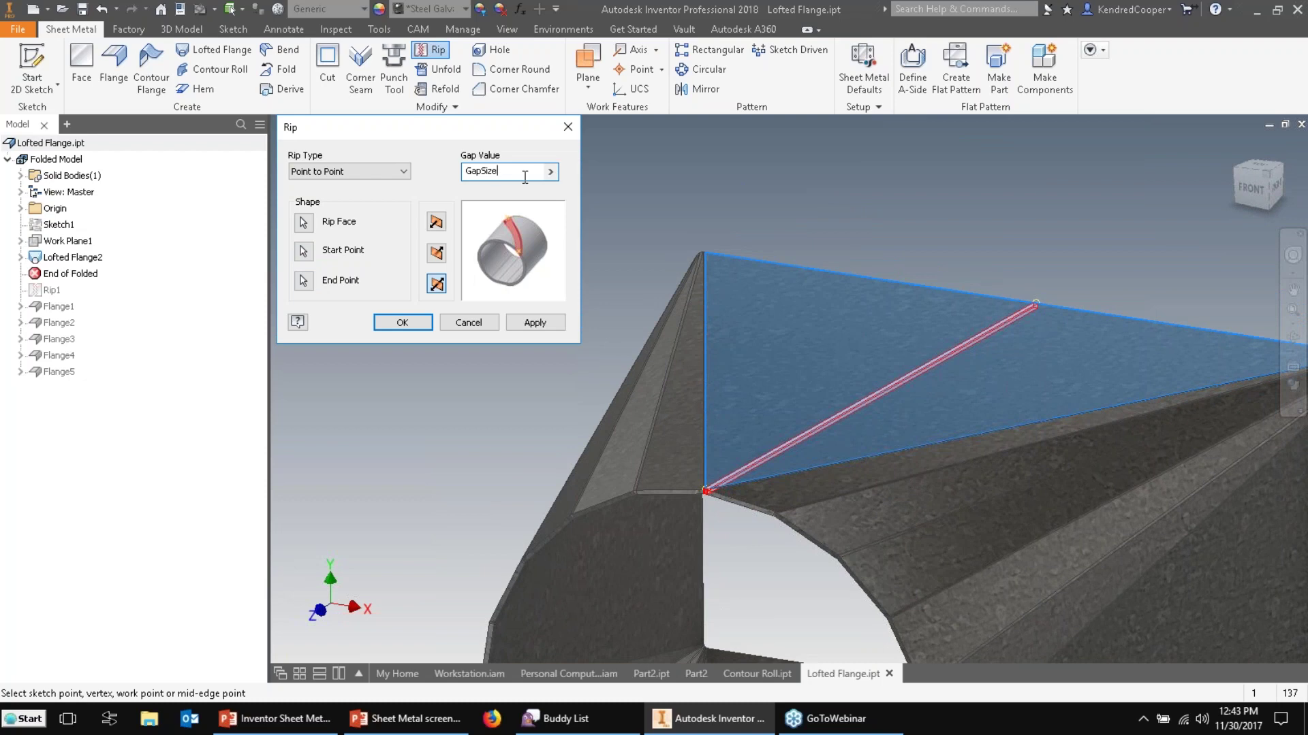
left_click(401, 322)
Create the flat pattern of the ripped lofted flange.
key("F5")
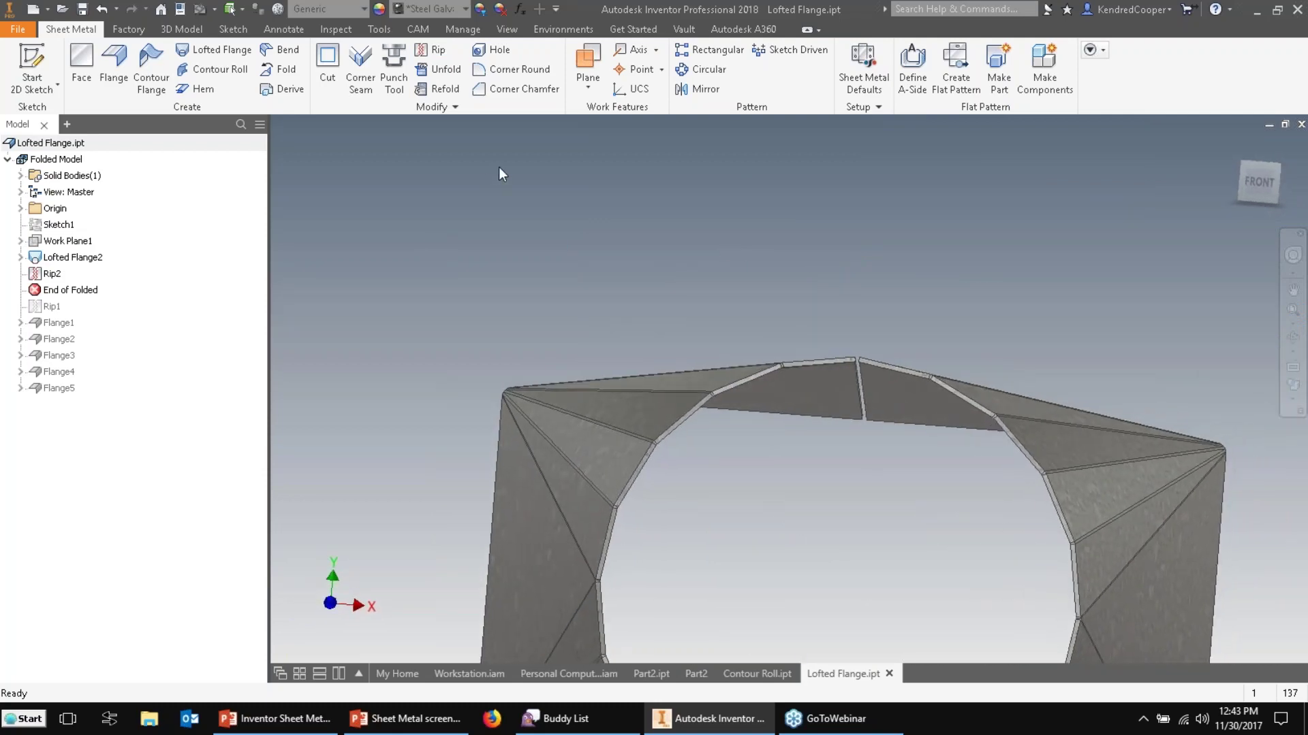
left_click(955, 68)
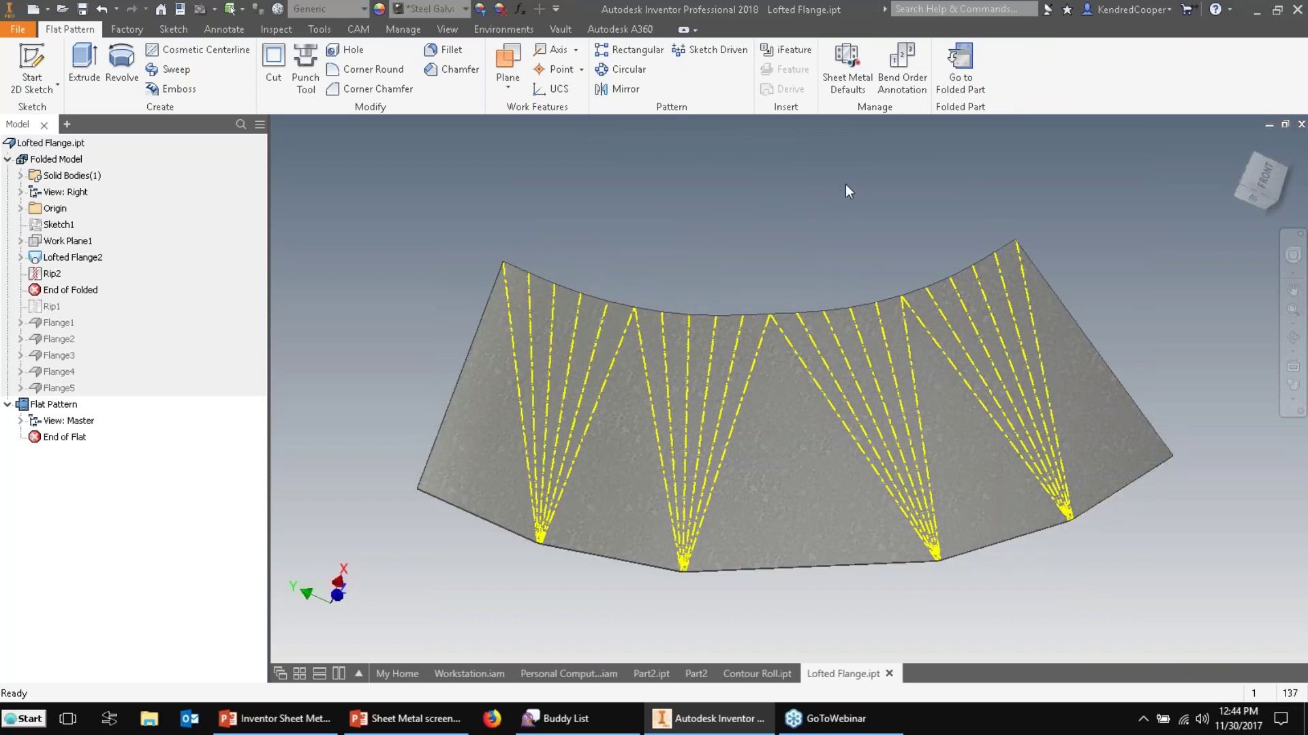
Display the flat pattern's bend order annotations and override the number of bend 9 with 1.
left_click(902, 68)
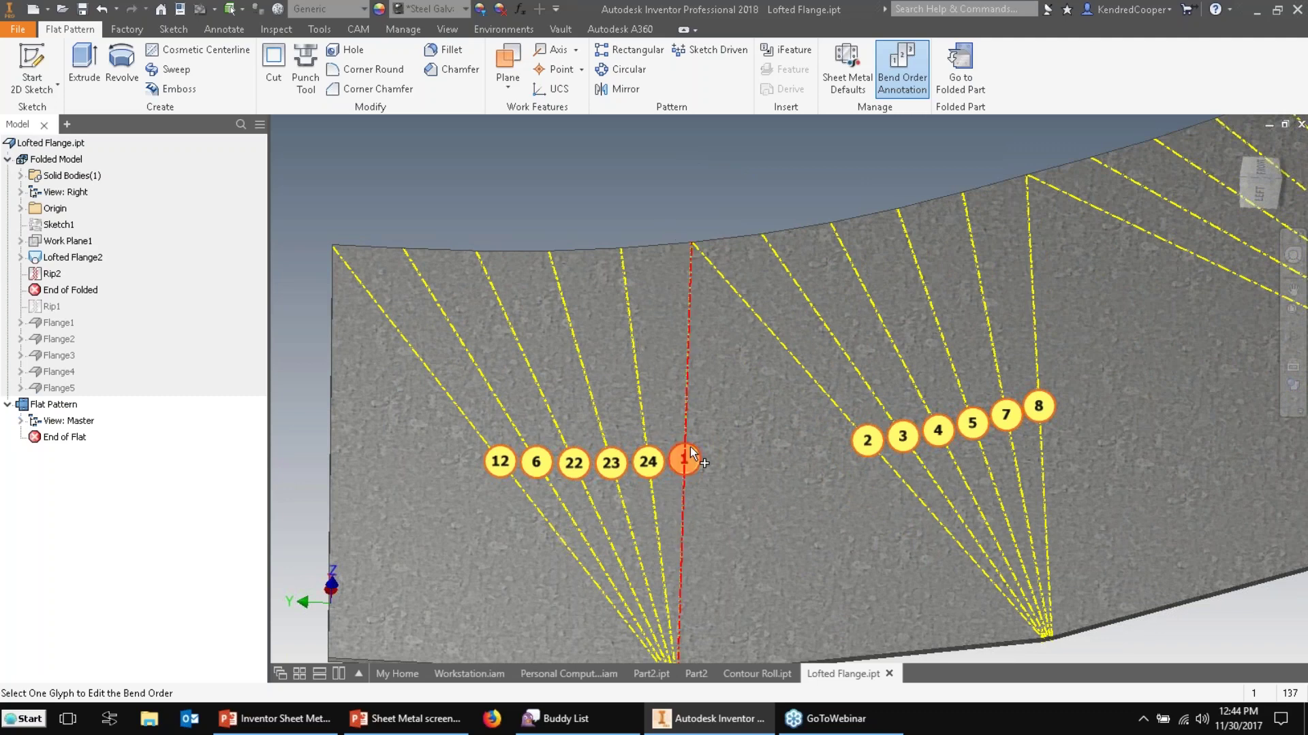
middle_click_drag(691, 453, 666, 243, "shift")
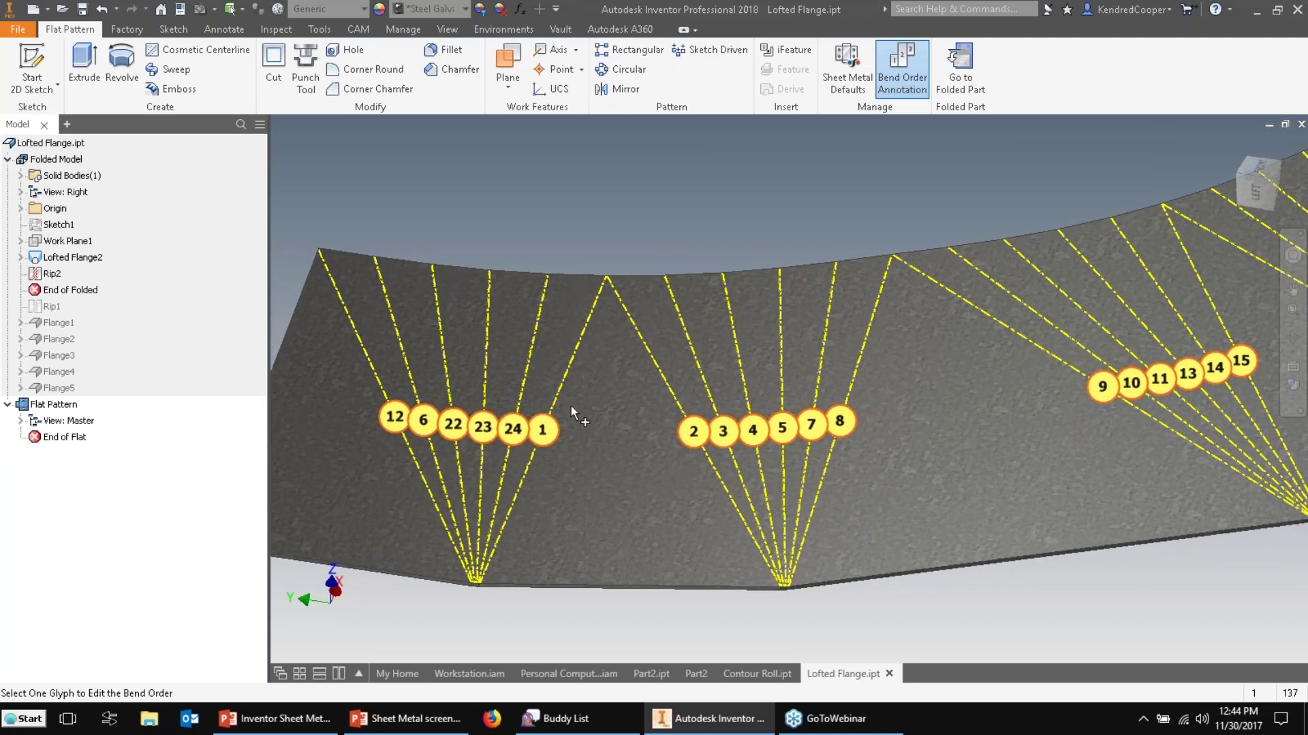
middle_click_drag(967, 446, 1021, 422, "shift")
left_click(1020, 421)
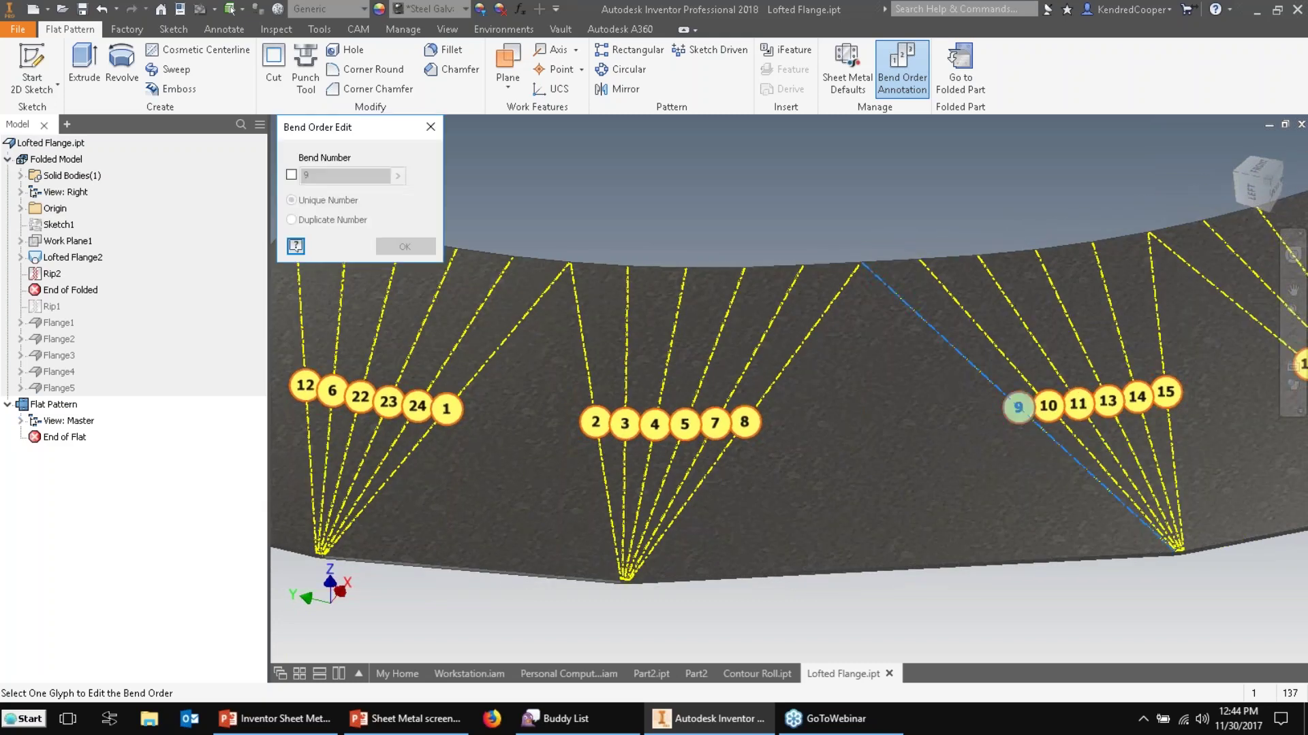
left_click(291, 175)
type("1")
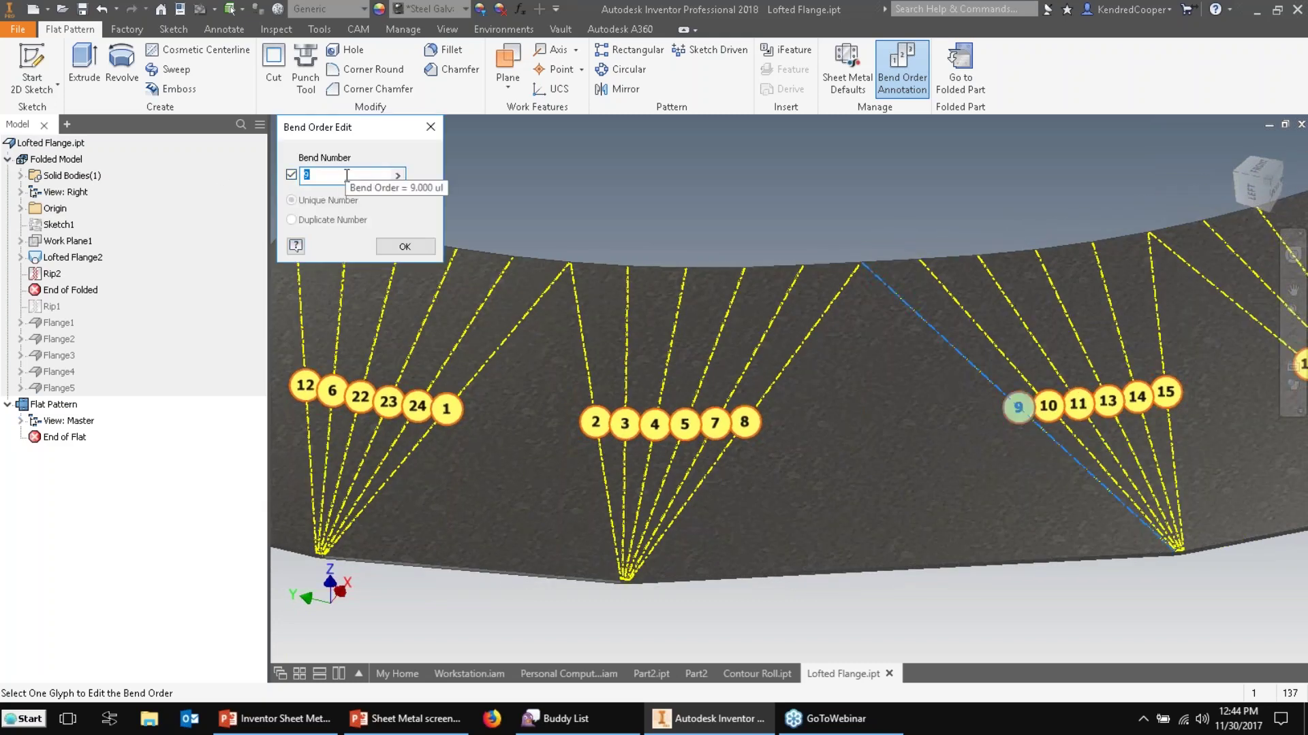
left_click(404, 247)
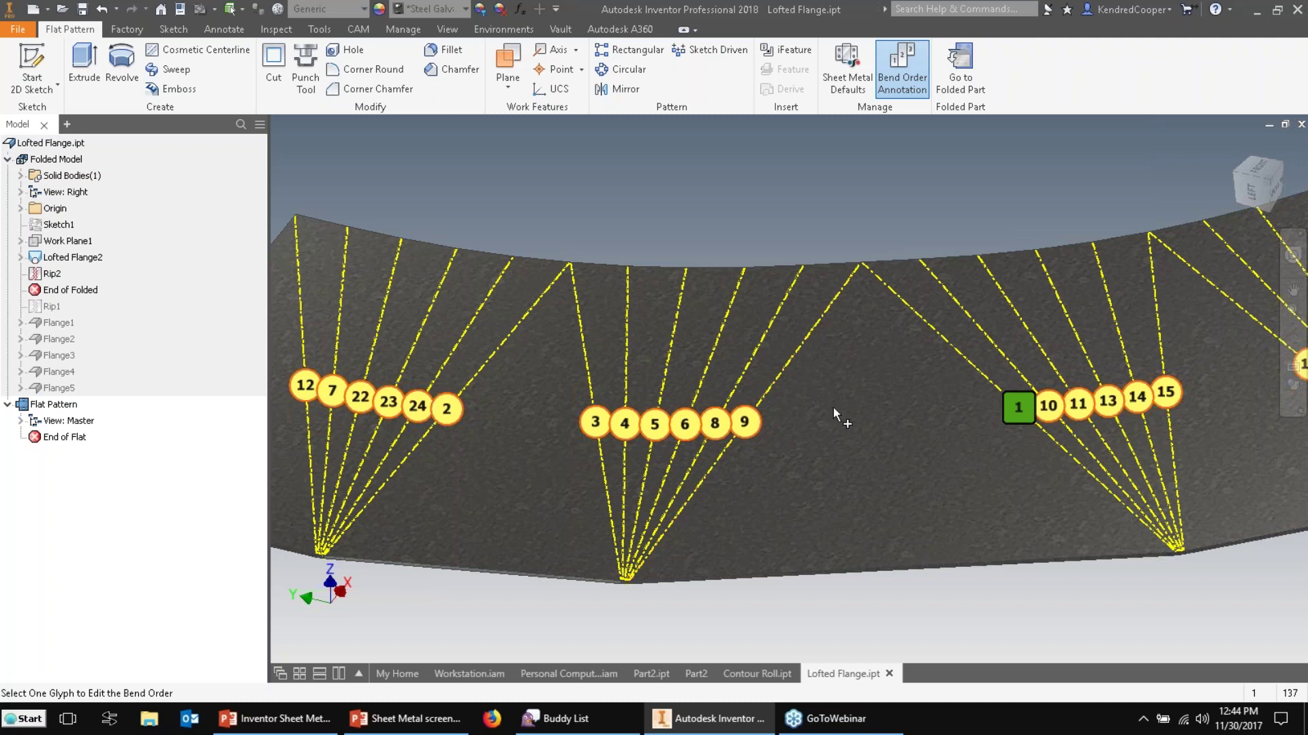
Remove the bend number override from the same bend and close the bend order annotations.
left_click(1020, 410)
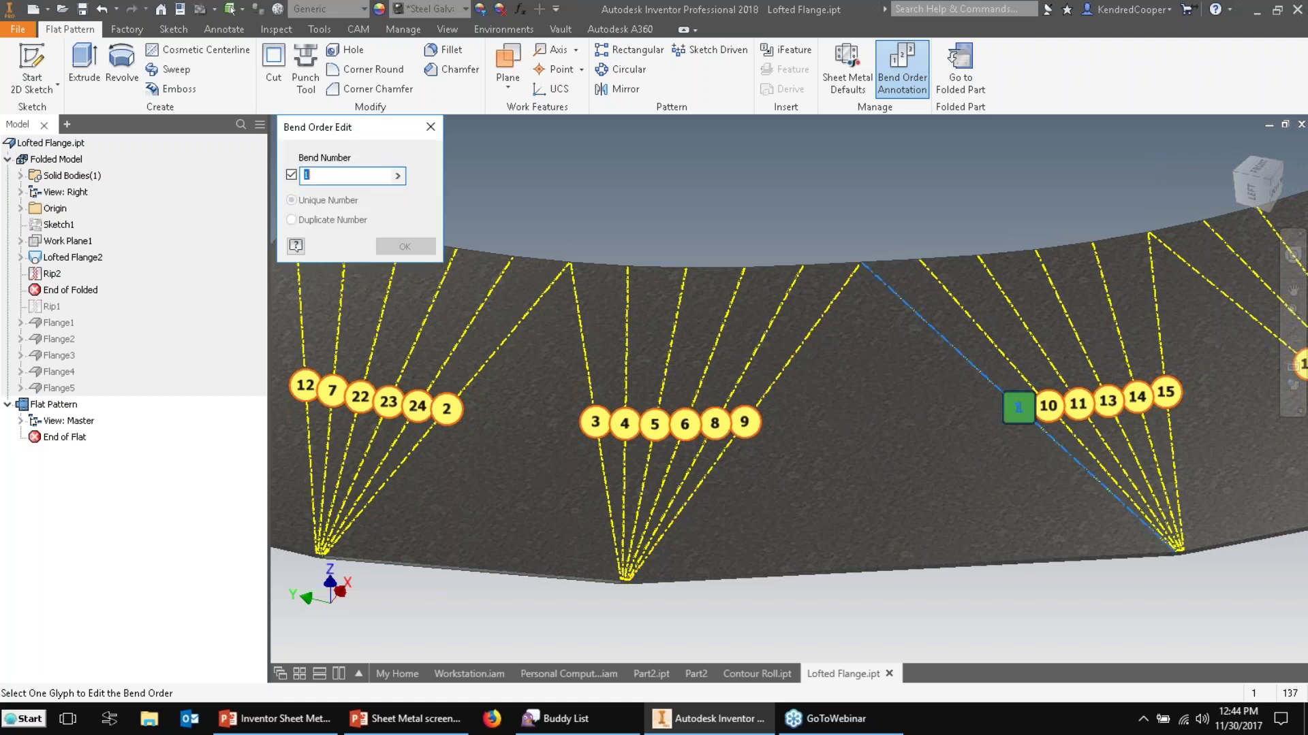
left_click(292, 175)
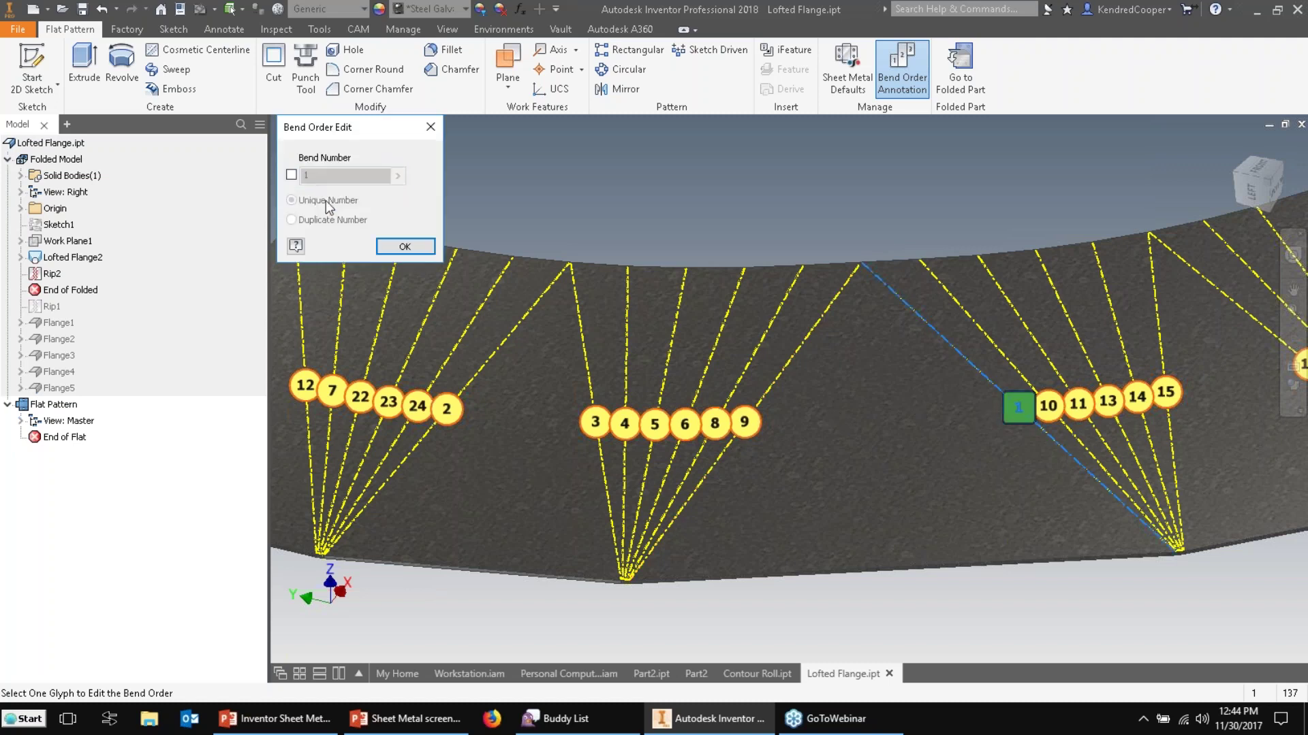
left_click(404, 246)
scroll(673, 182, "down", 3)
key("Escape")
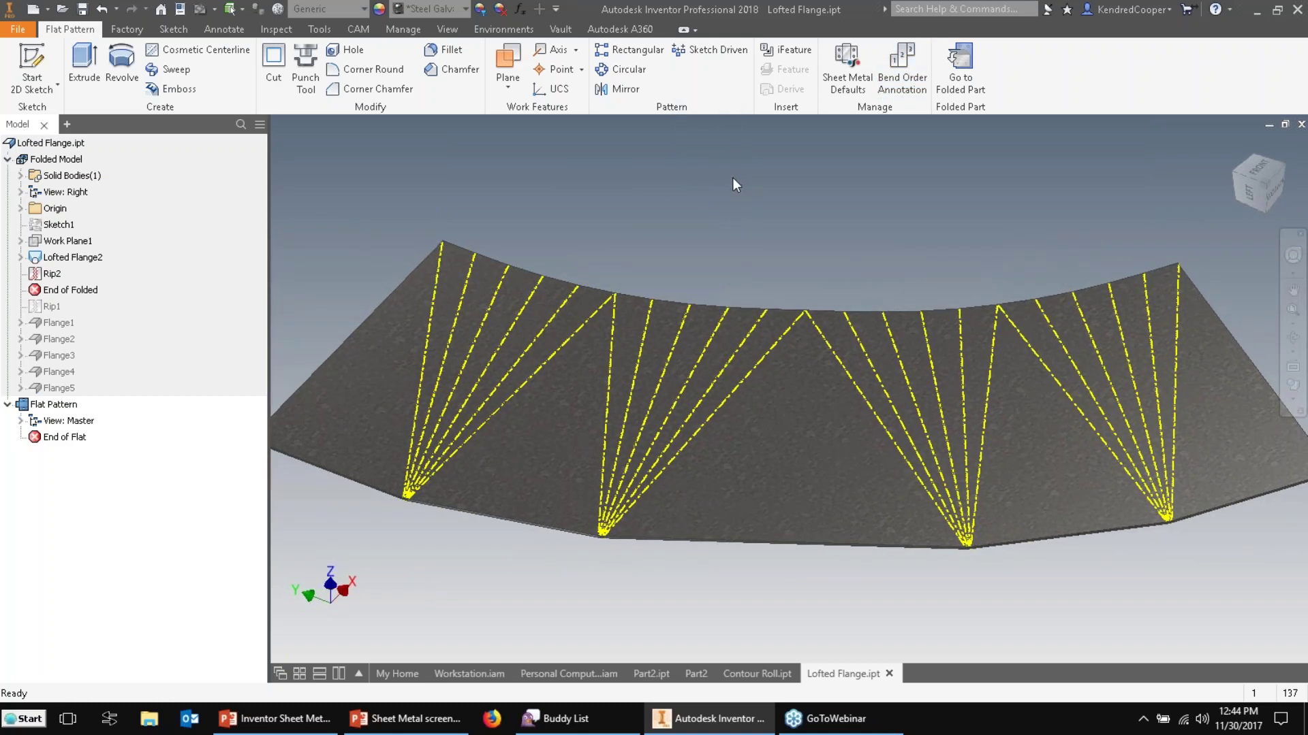
Browse for a file to open in the Solidworks folder under 3rd Party SM Files, with all file types shown.
left_click(62, 9)
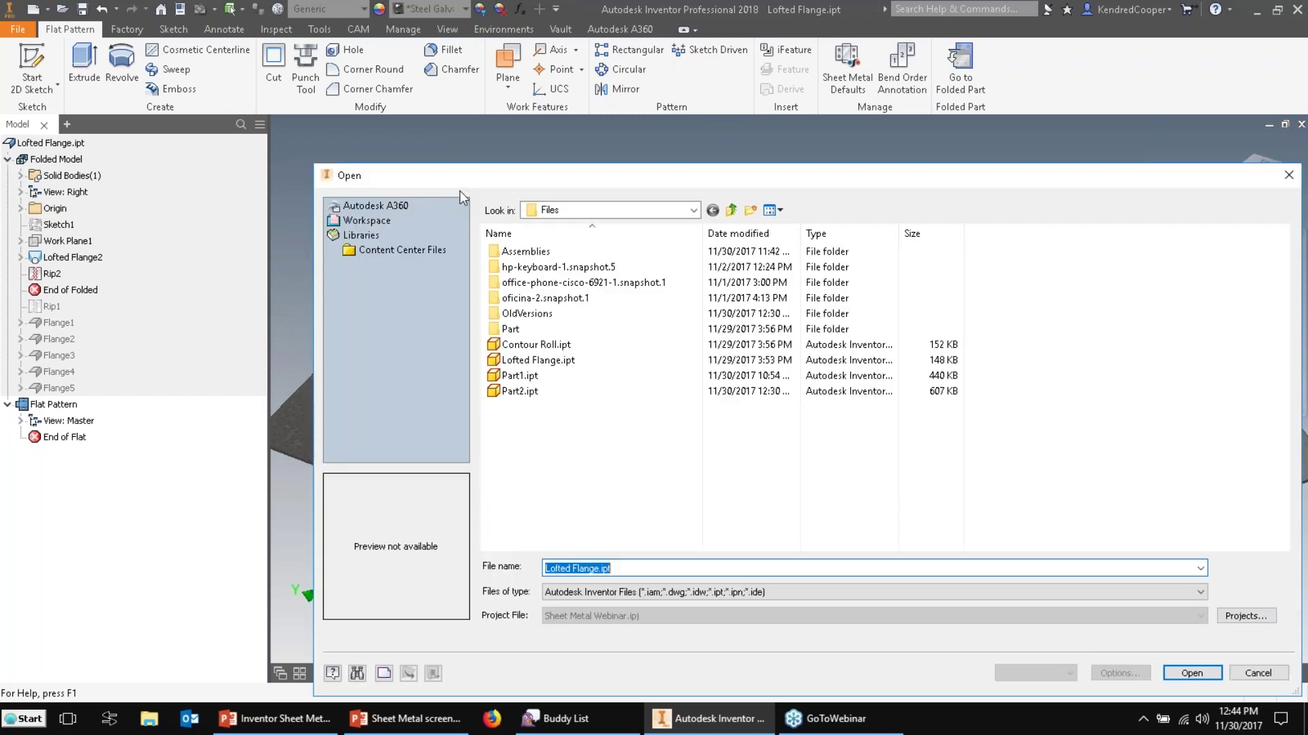
left_click(731, 210)
double_click(592, 254)
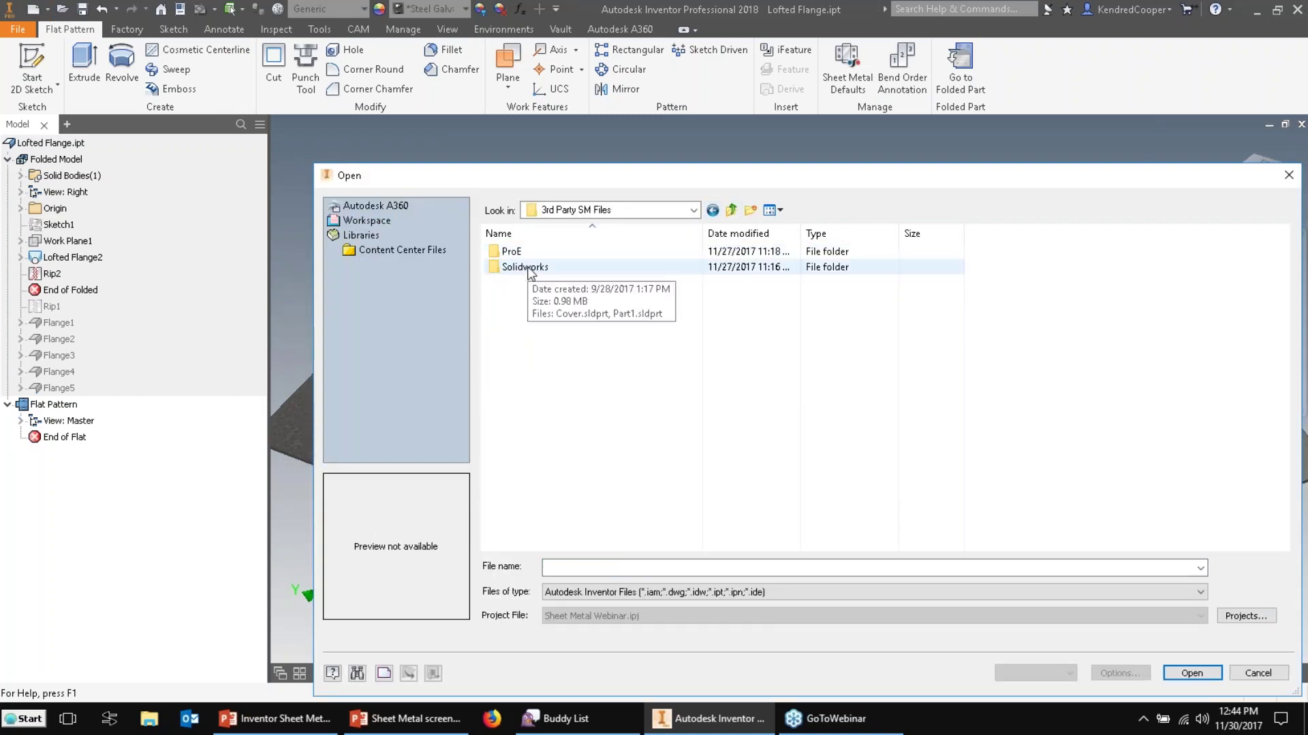
double_click(525, 267)
left_click(699, 591)
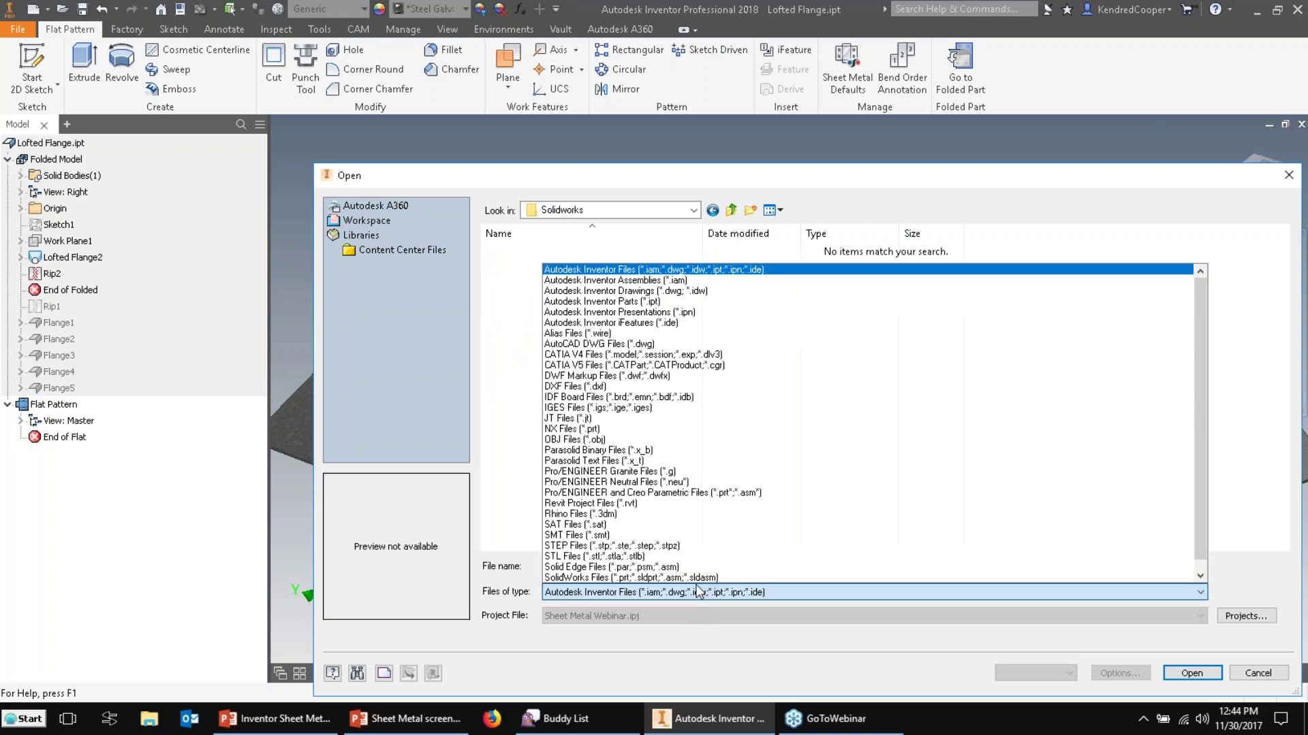
scroll(681, 579, "down", 1)
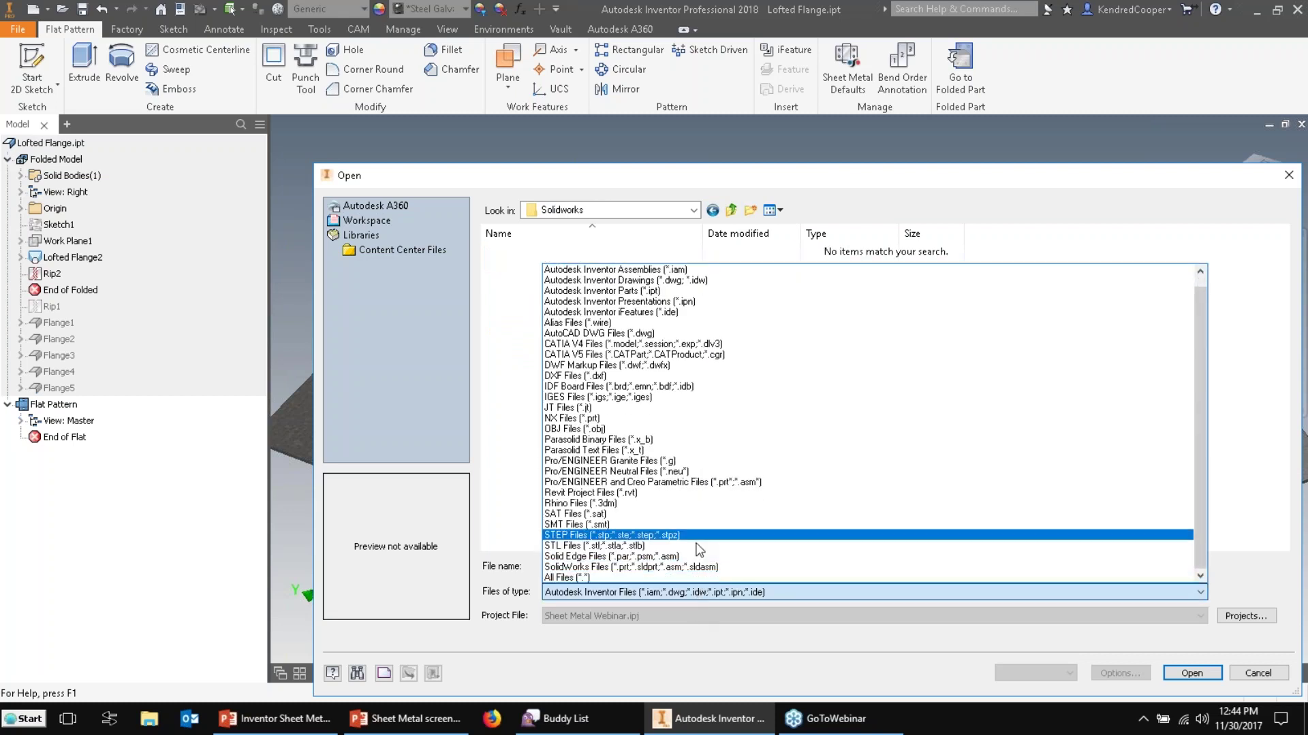
left_click(677, 579)
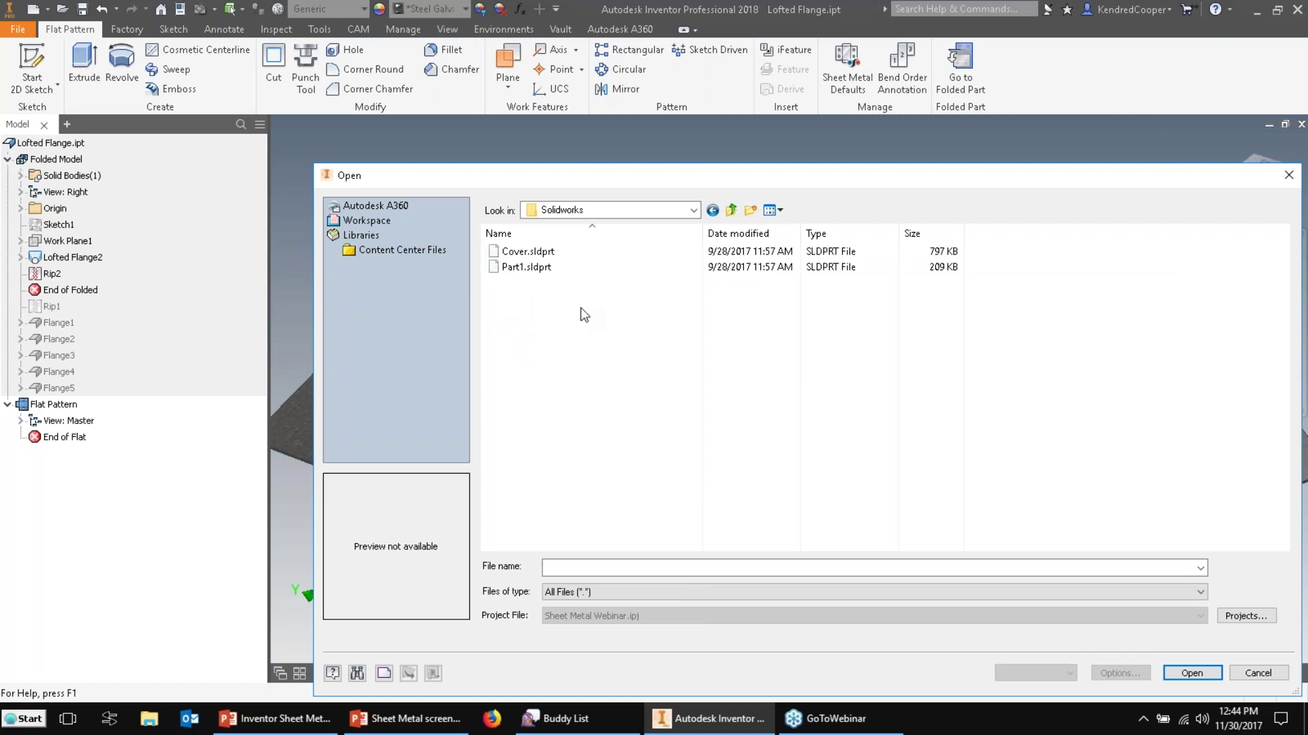
Open Cover.sldprt and import it as a converted model with solids only and length units from source.
left_click(531, 252)
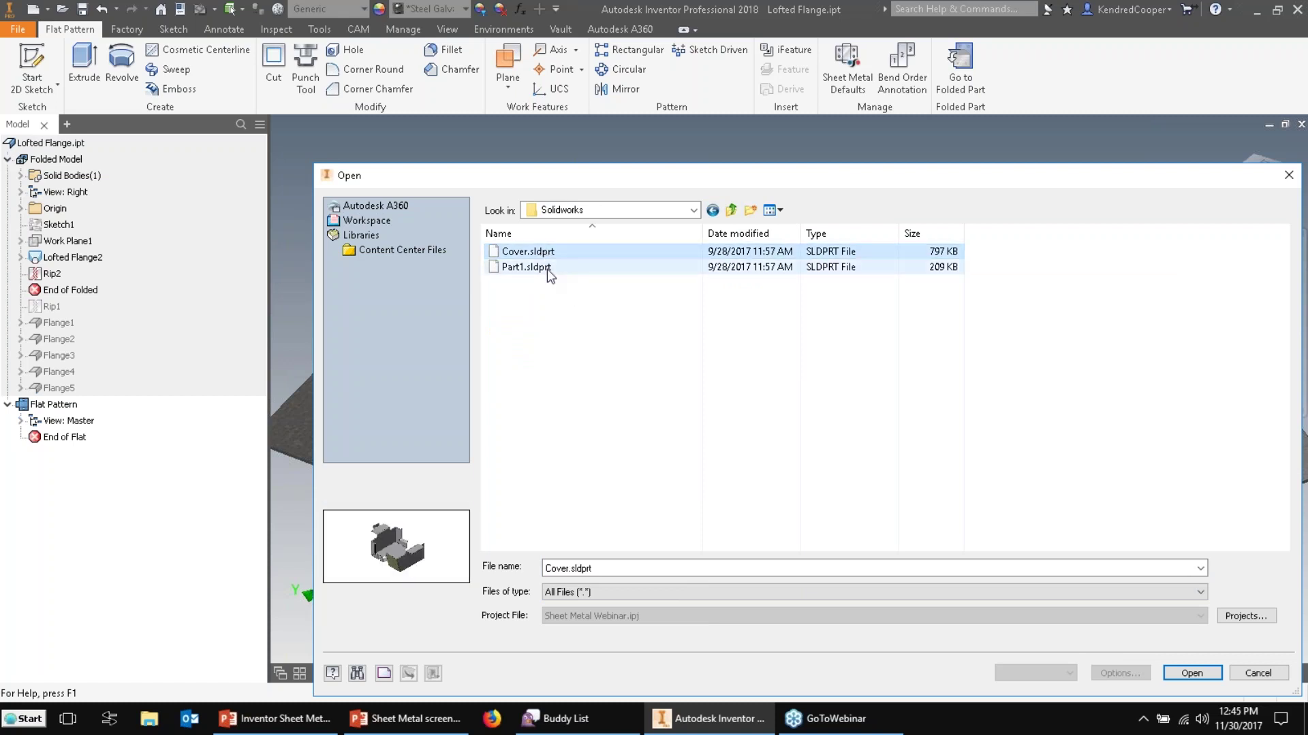
left_click(546, 268)
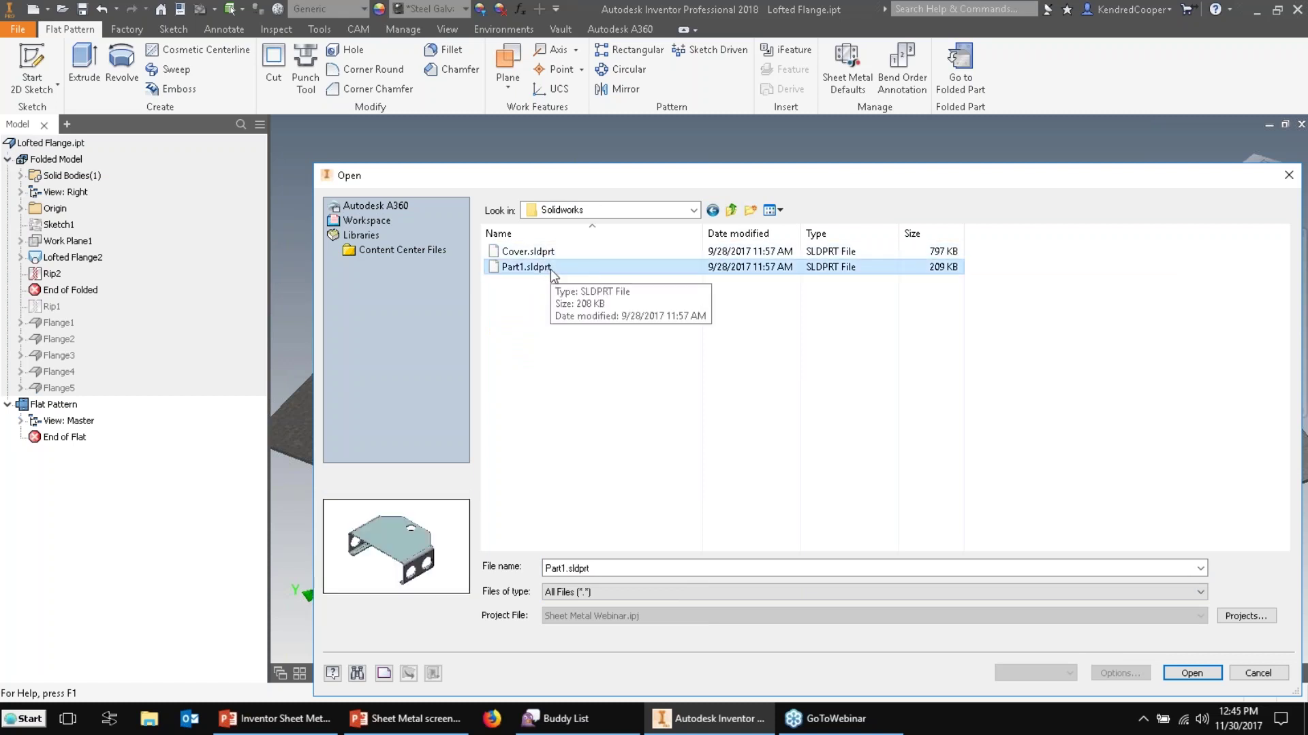
left_click(537, 252)
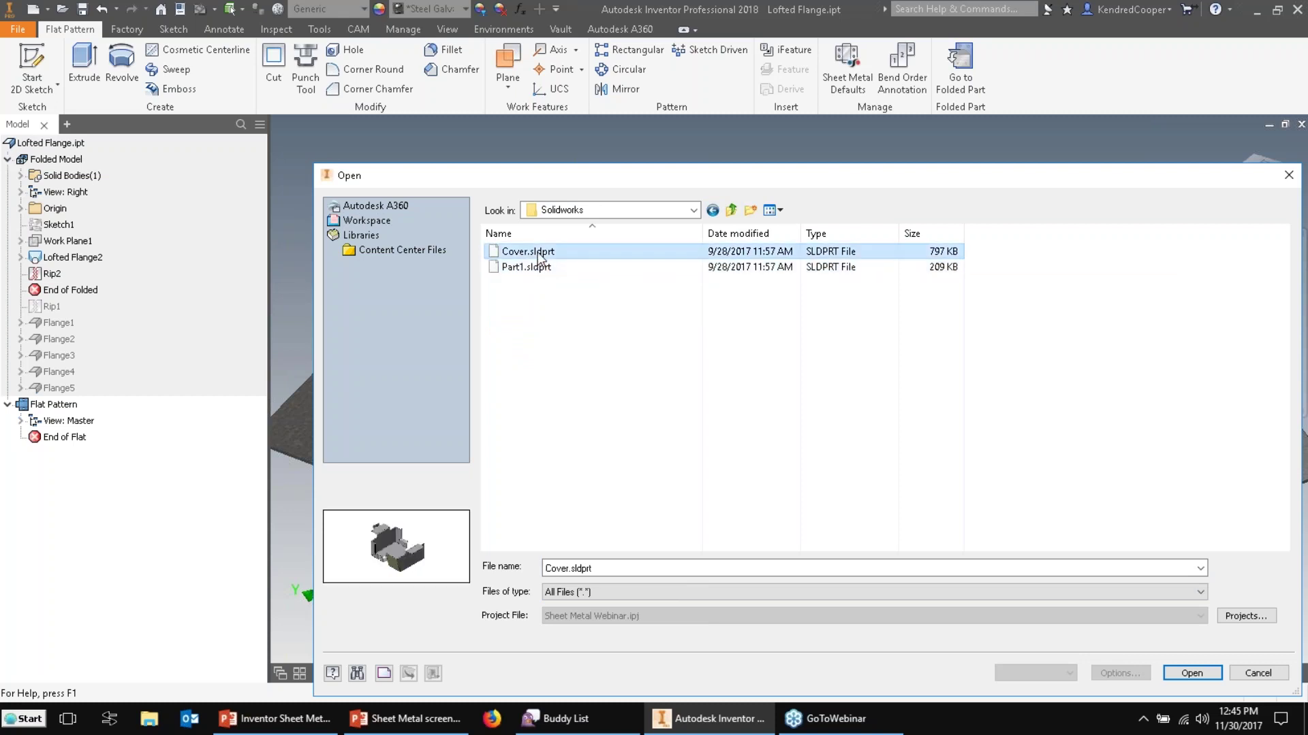
left_click(1199, 674)
left_click(593, 407)
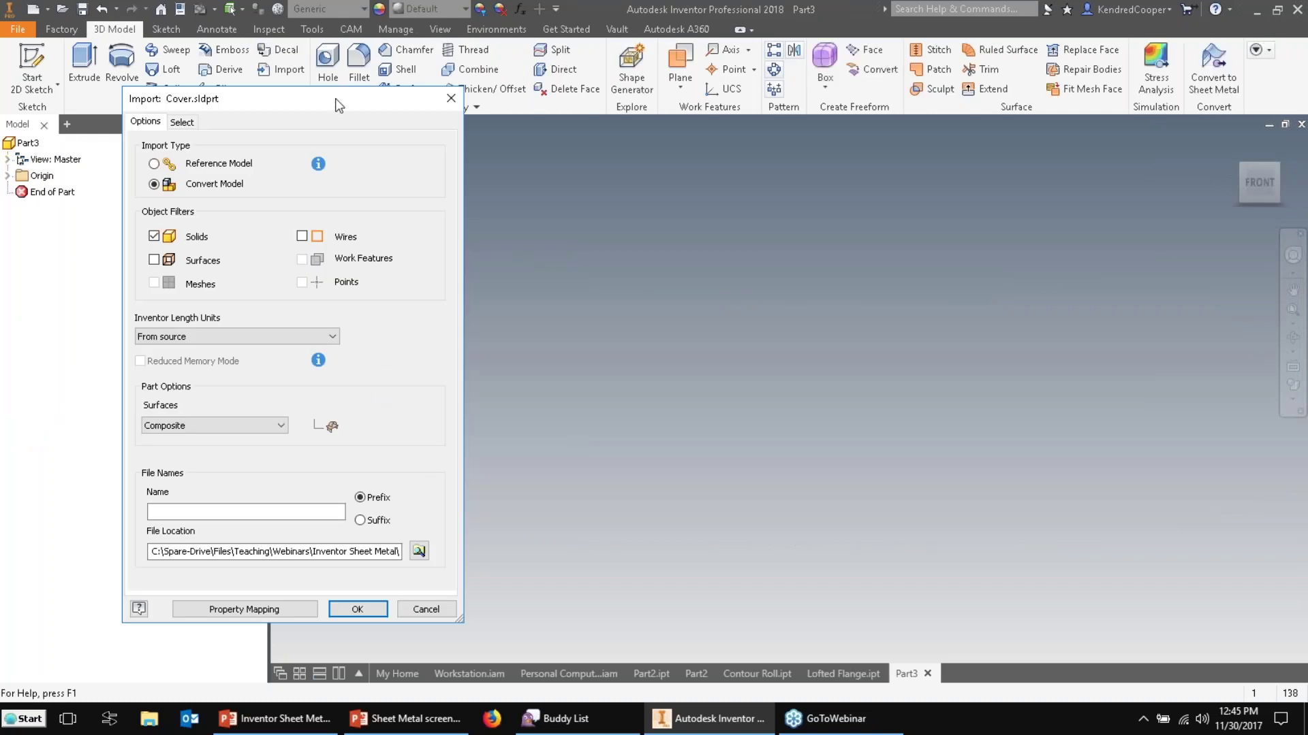
left_click_drag(339, 102, 407, 80)
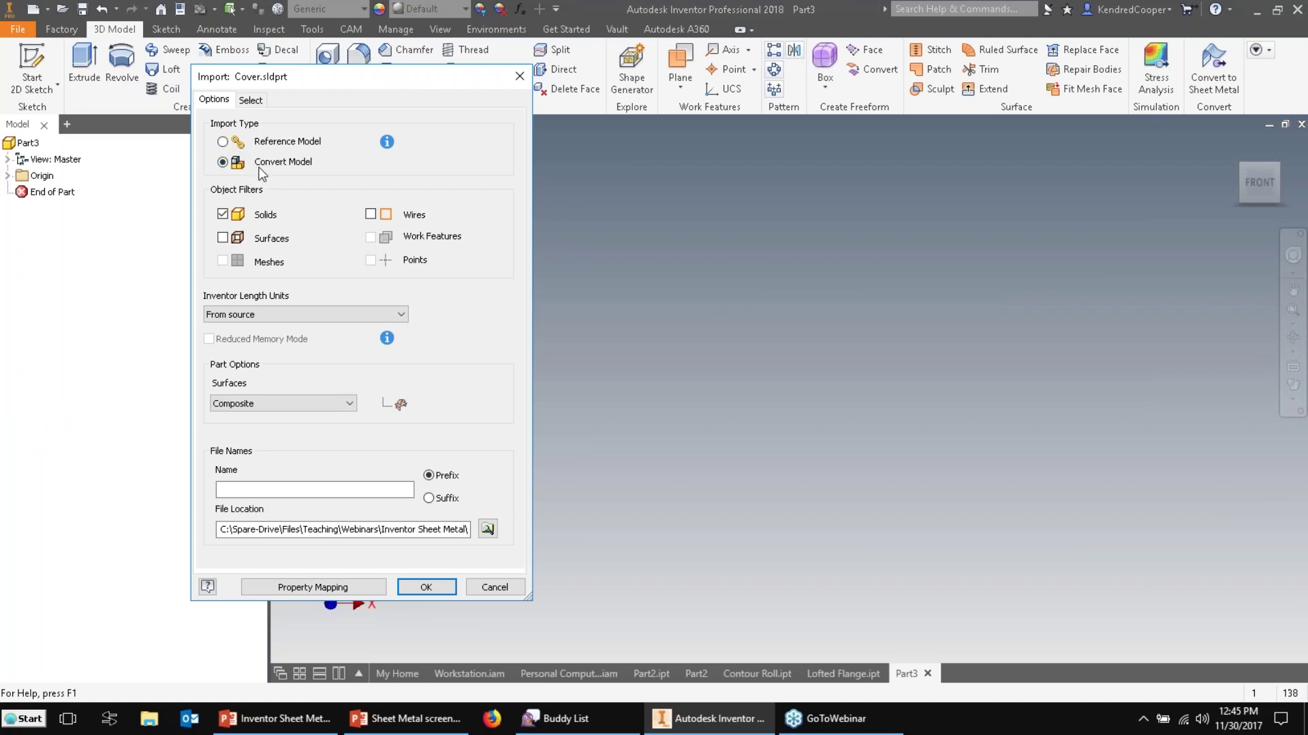
left_click(425, 589)
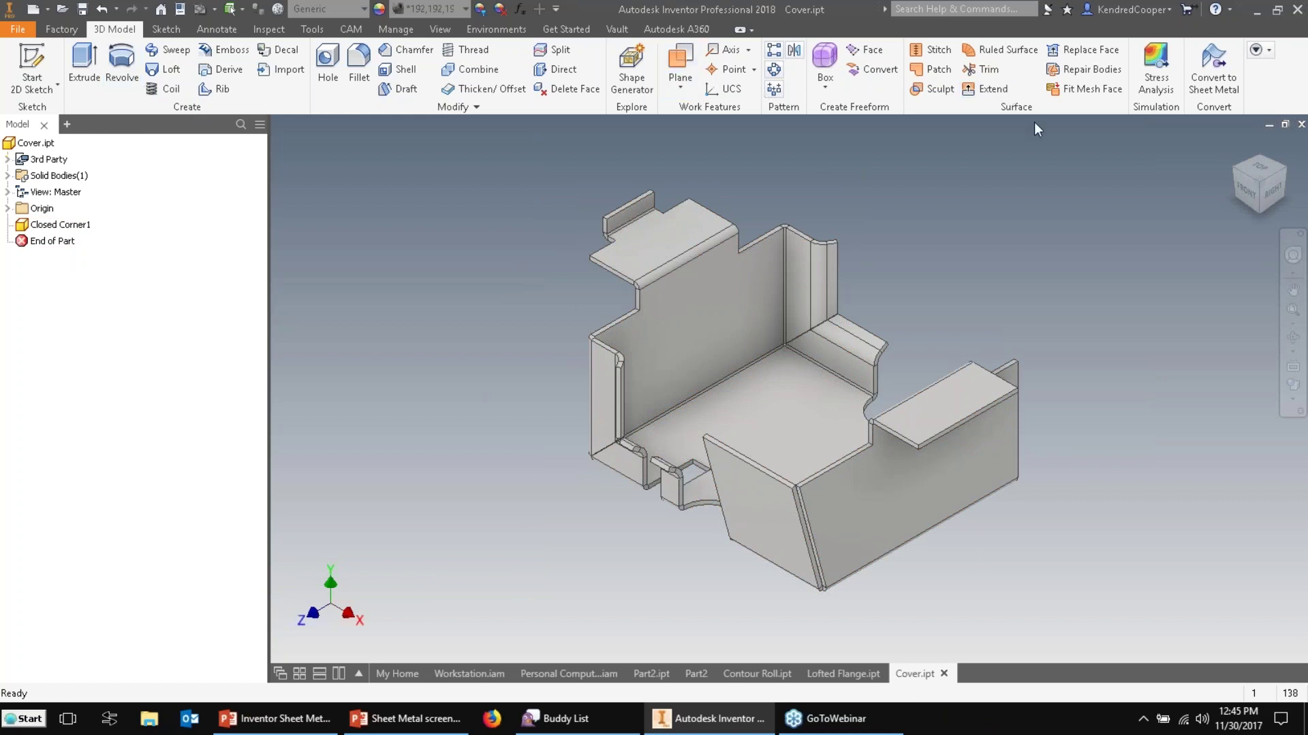
Convert the imported cover to sheet metal with its large floor face as base face, accepting the Default_mm rule and 3 mm thickness.
left_click(1222, 77)
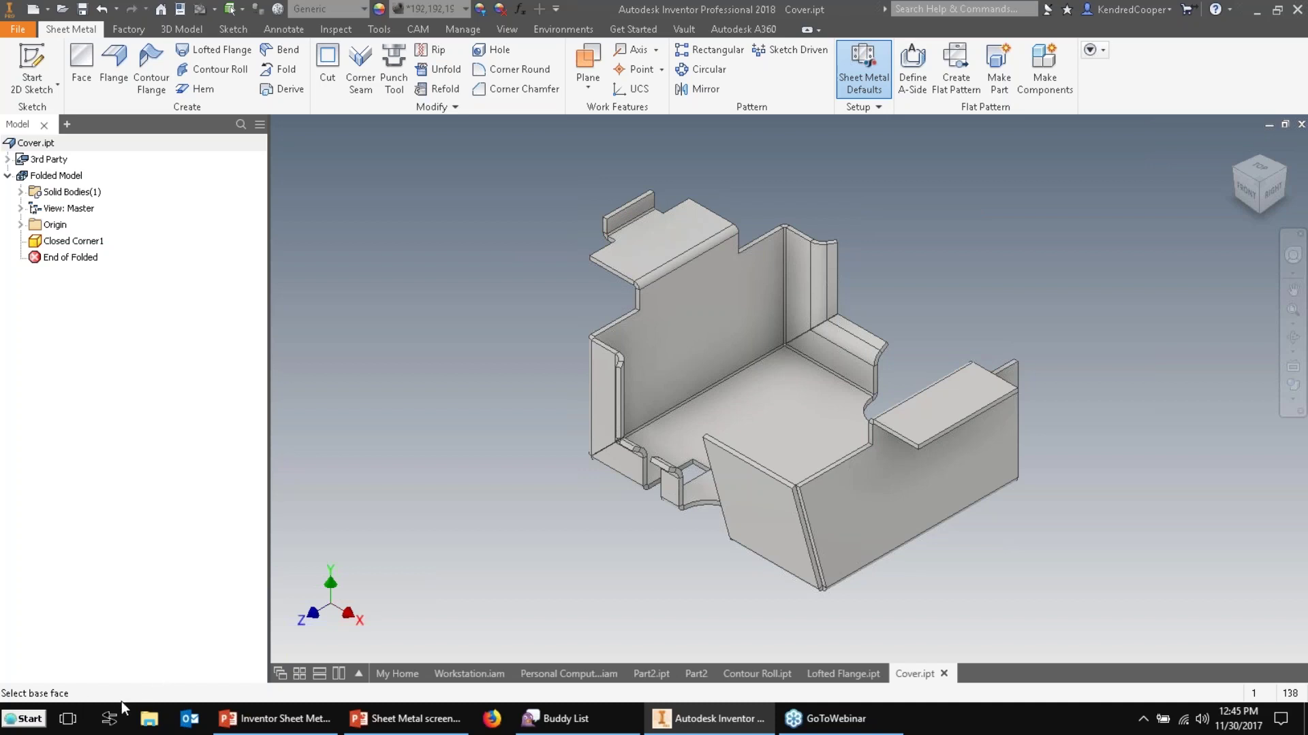
middle_click_drag(362, 422, 764, 386, "shift")
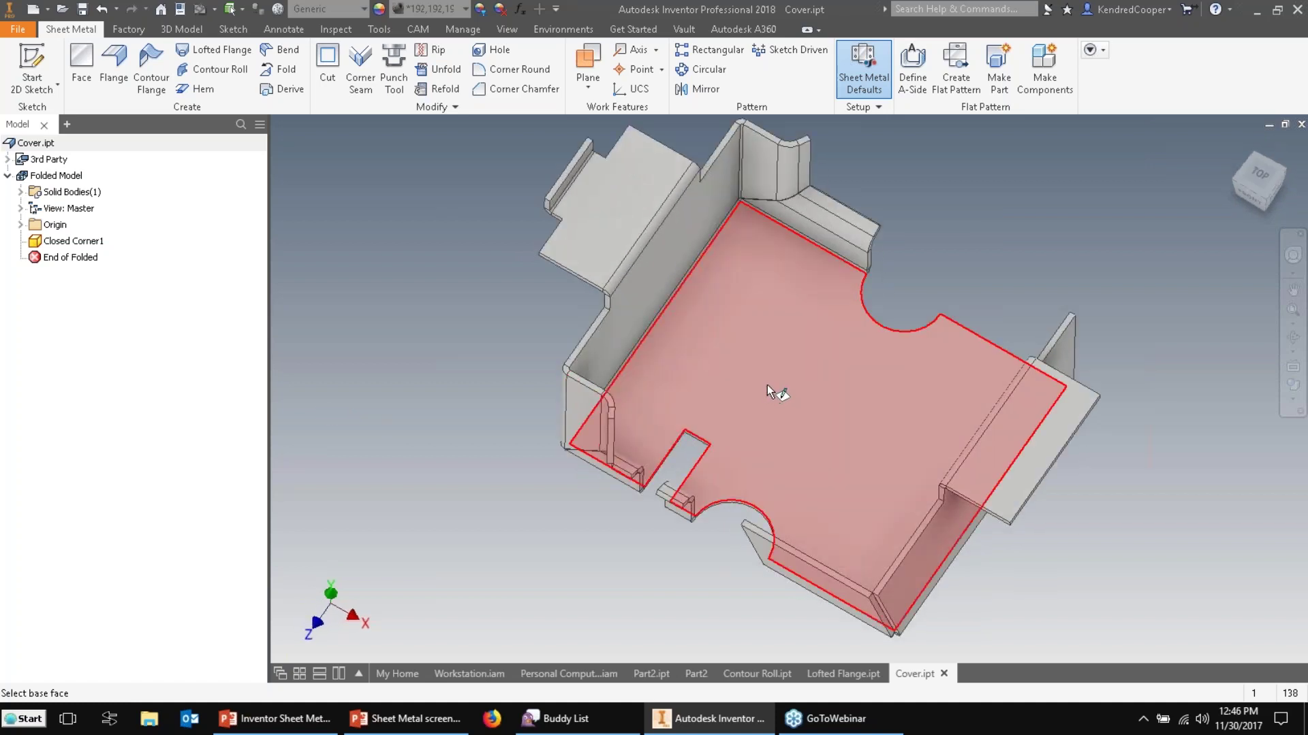
mouse_move(767, 386)
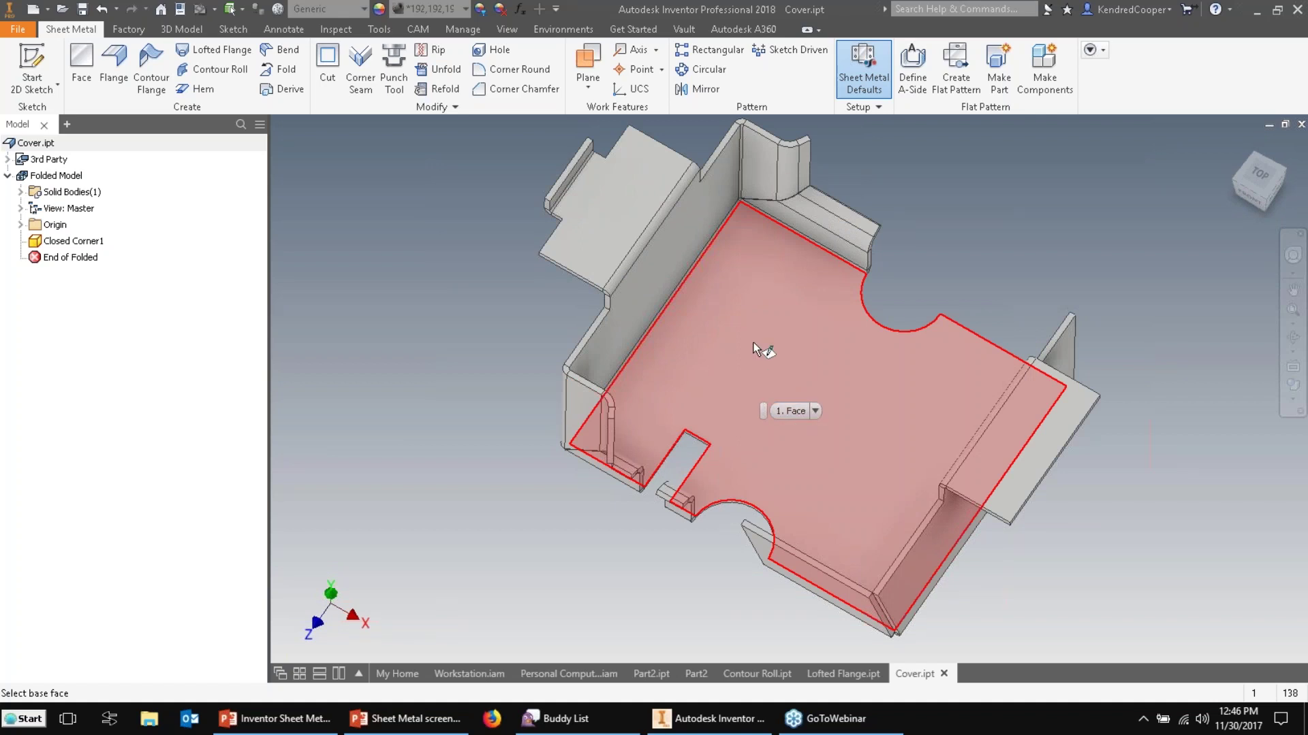
left_click(792, 411)
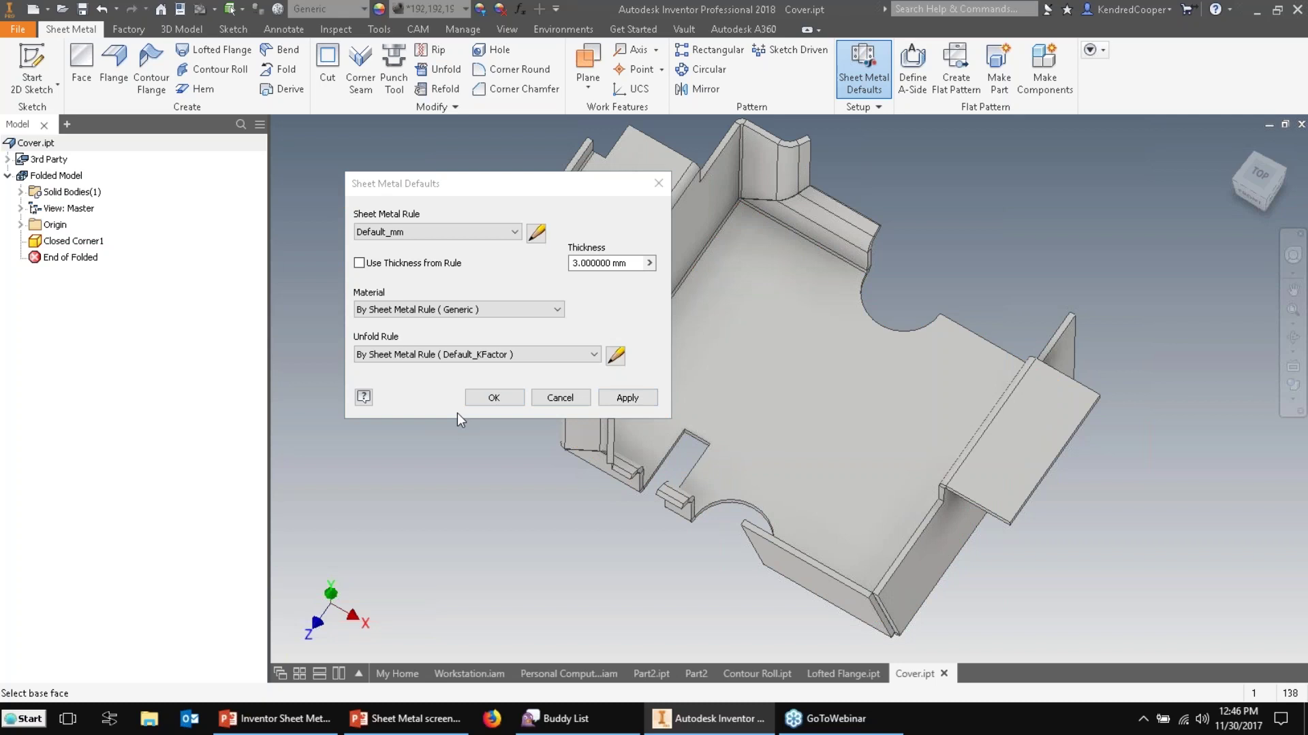
left_click(527, 271)
left_click_drag(490, 190, 361, 173)
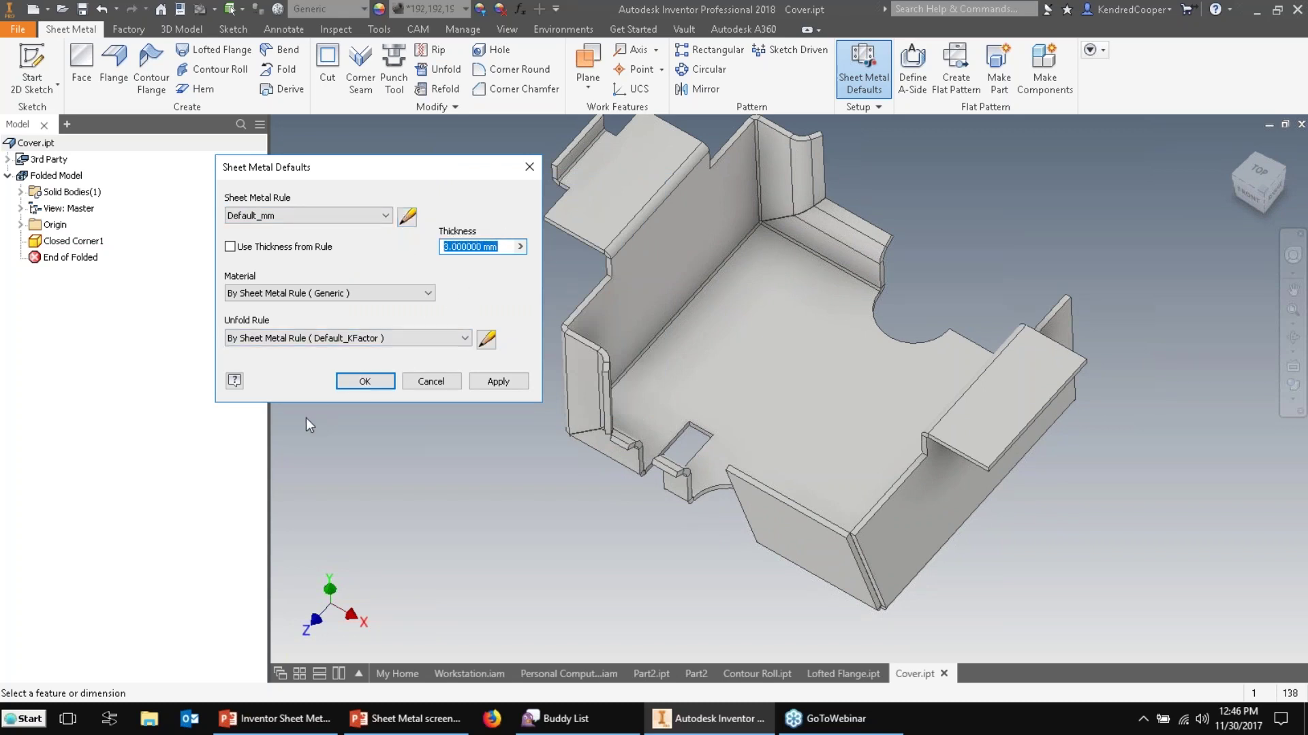
left_click(347, 382)
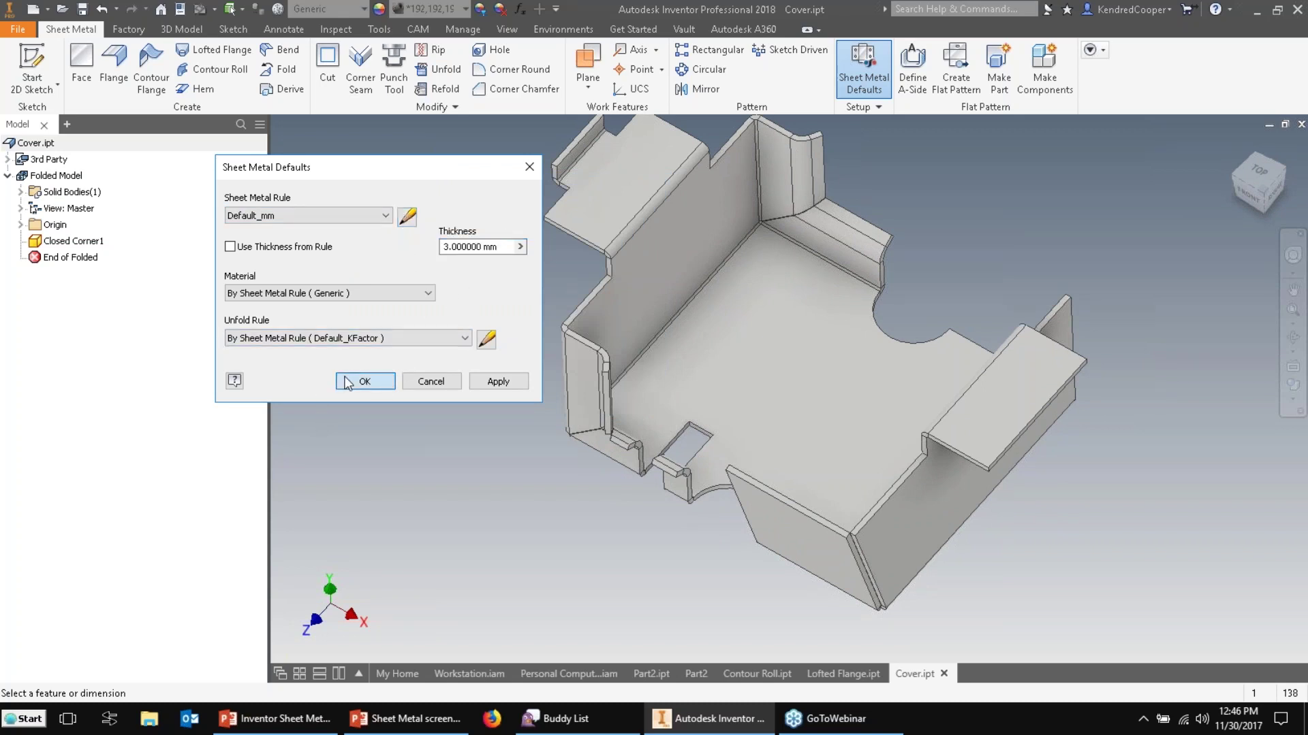
Create the flat pattern of the converted cover and inspect it from several angles.
left_click(955, 89)
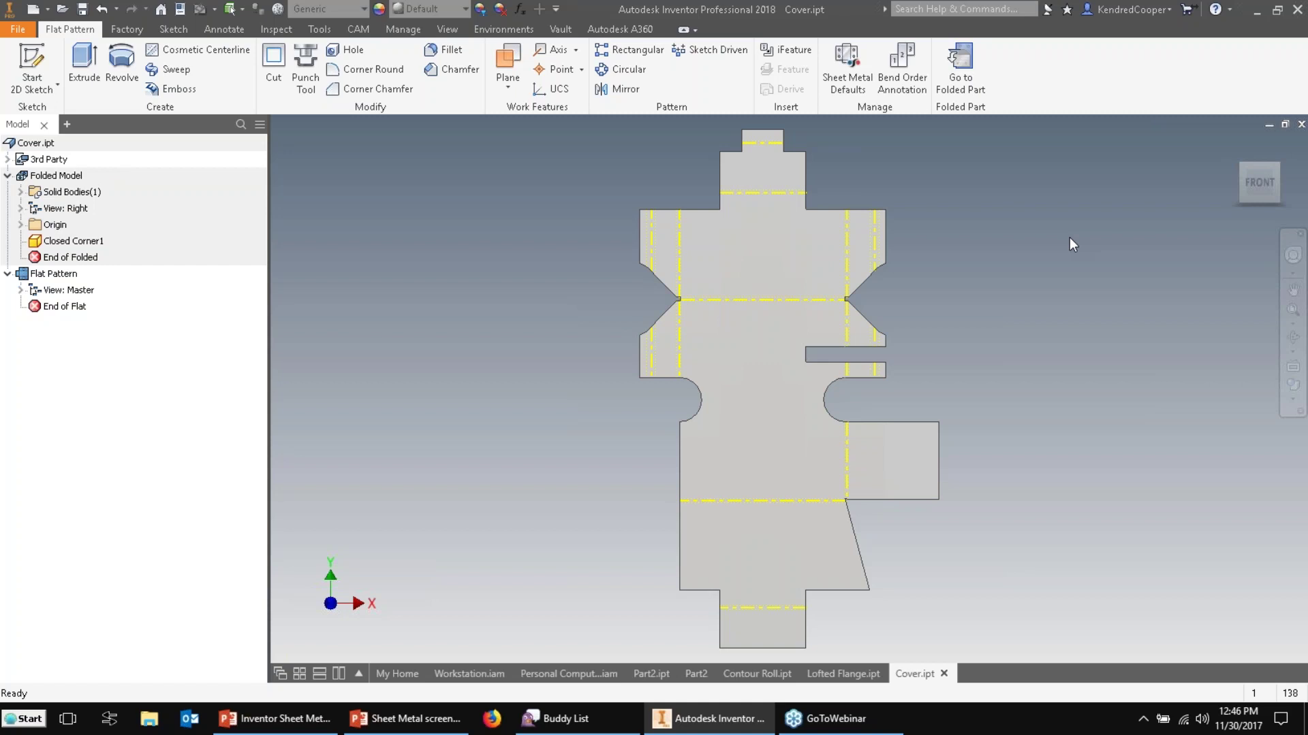
key("F6")
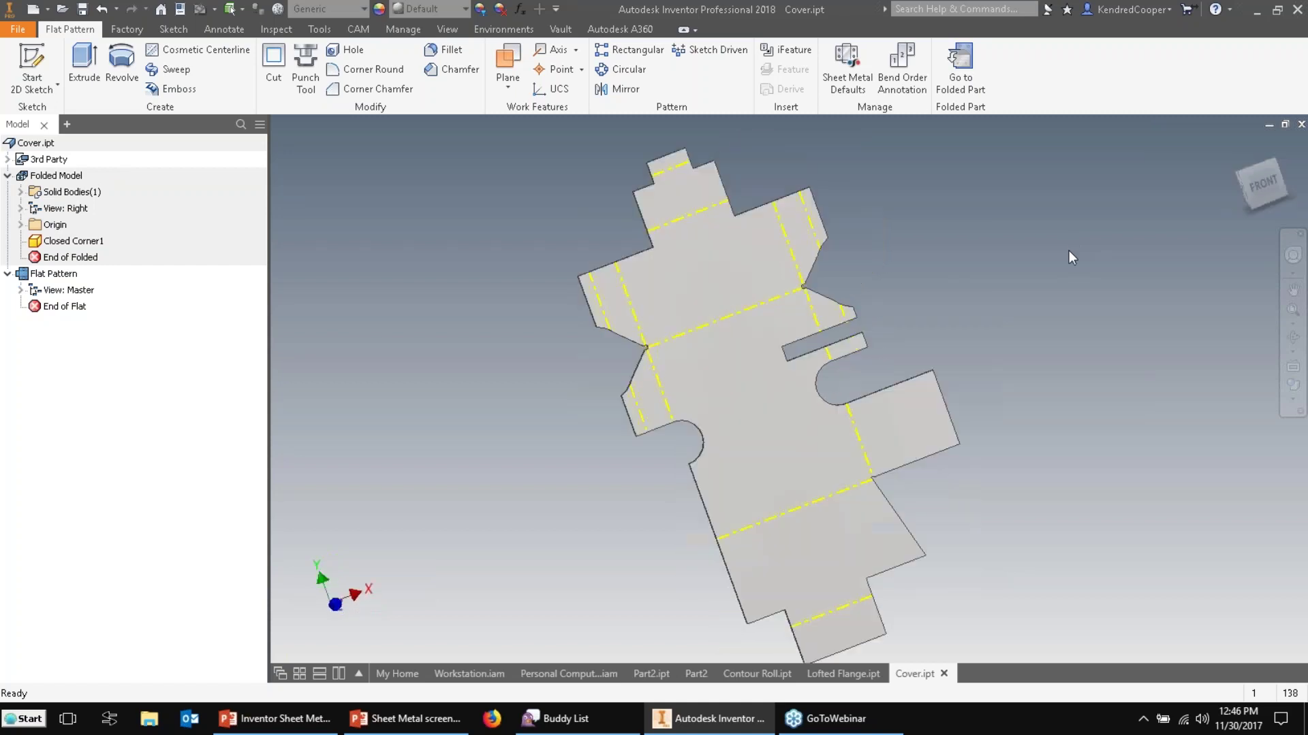
key("F5")
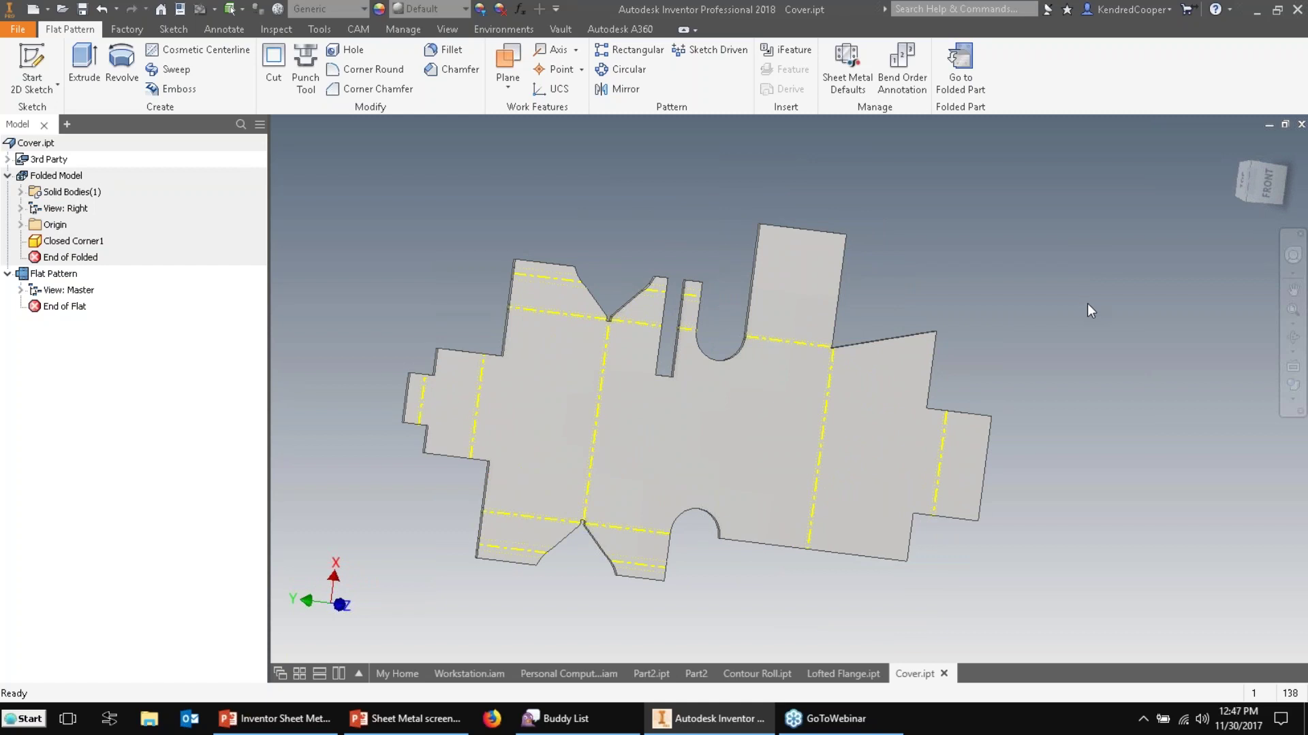
key("F5")
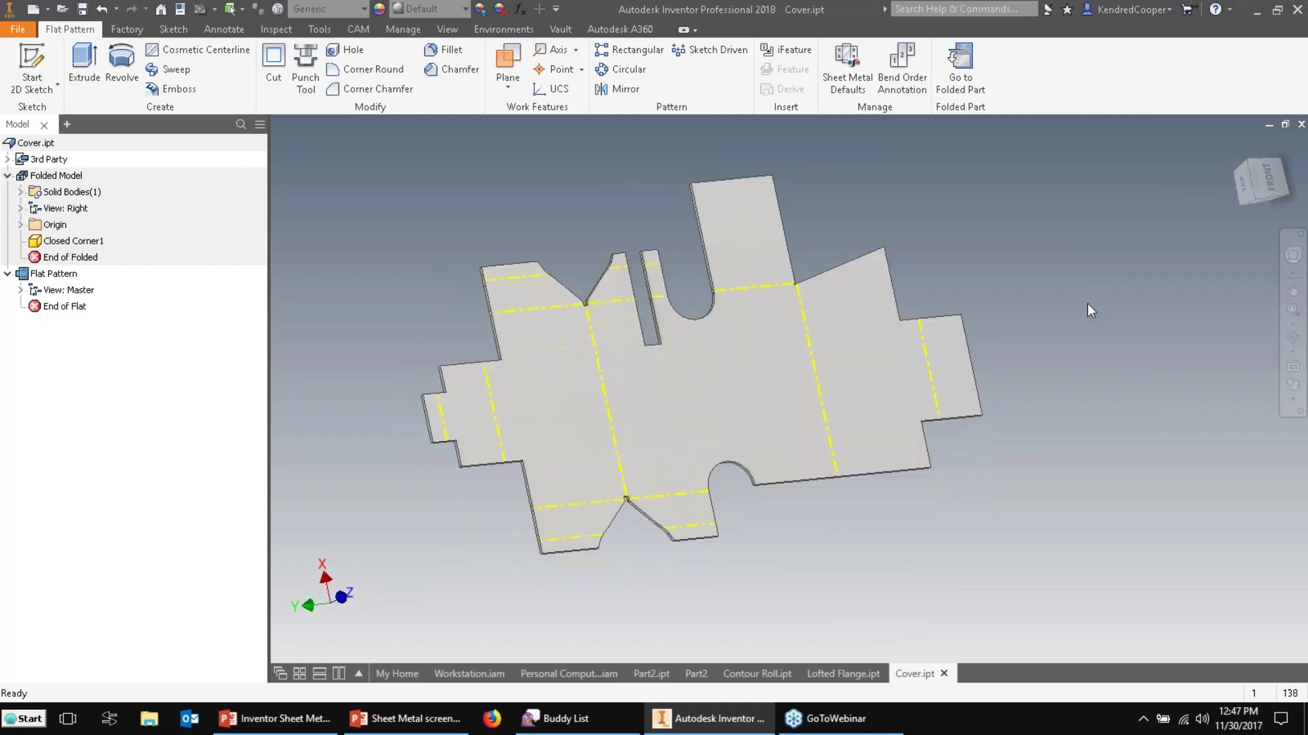
Switch to the Inventor Sheet Metal presentation in PowerPoint and start the slide show at slide 11, swapping Presenter View and Slide Show.
left_click(256, 721)
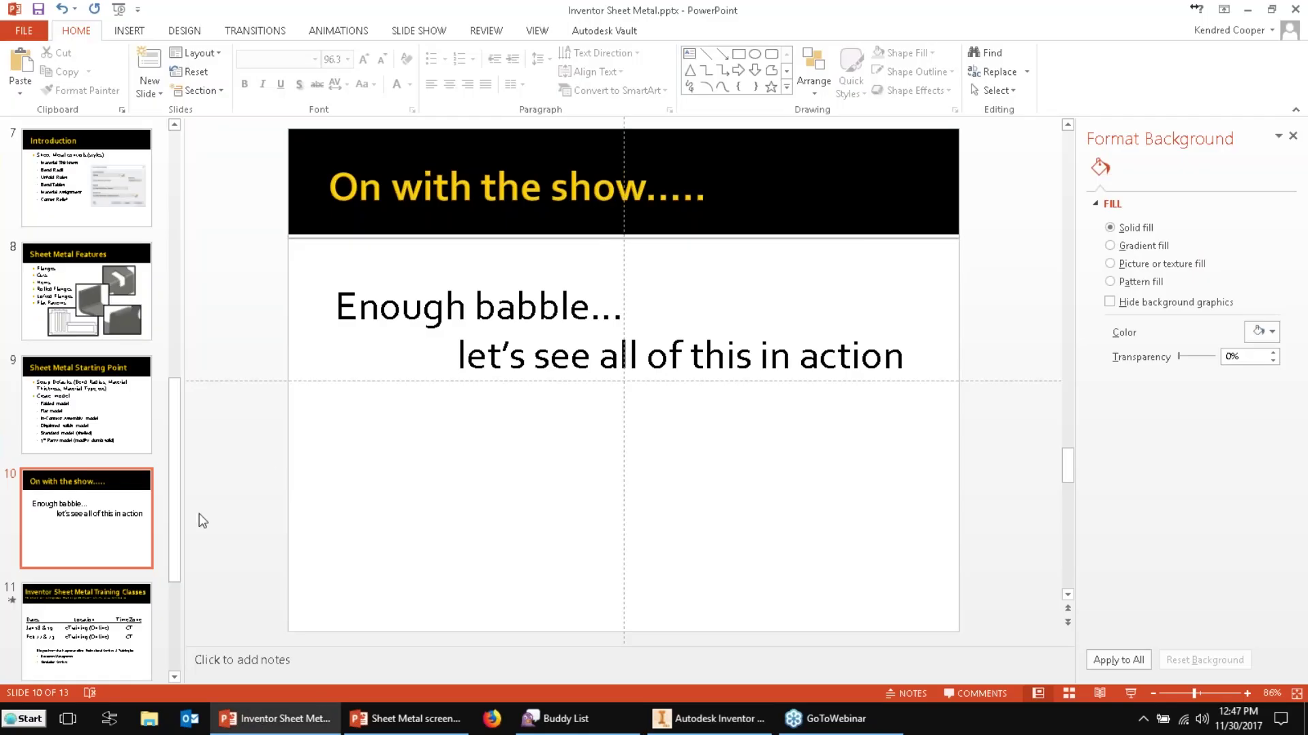
scroll(235, 505, "down", 1)
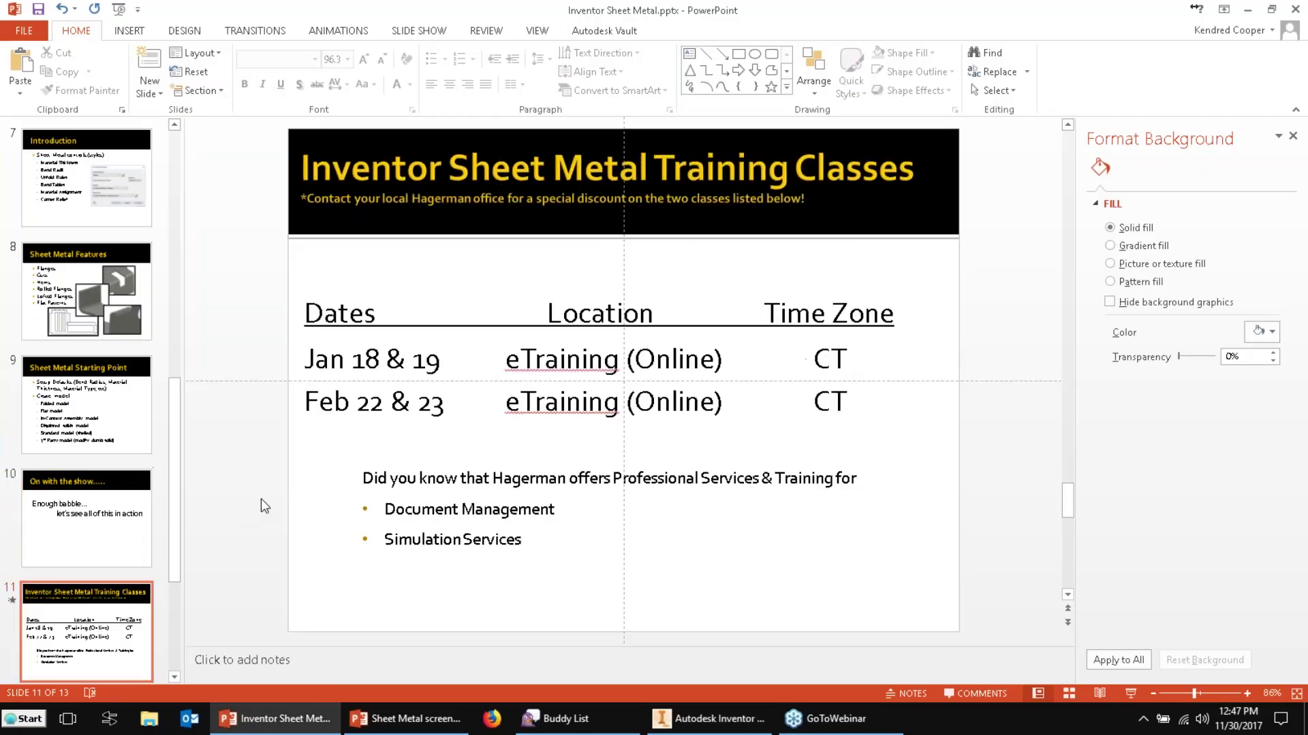
left_click(1131, 695)
left_click(282, 22)
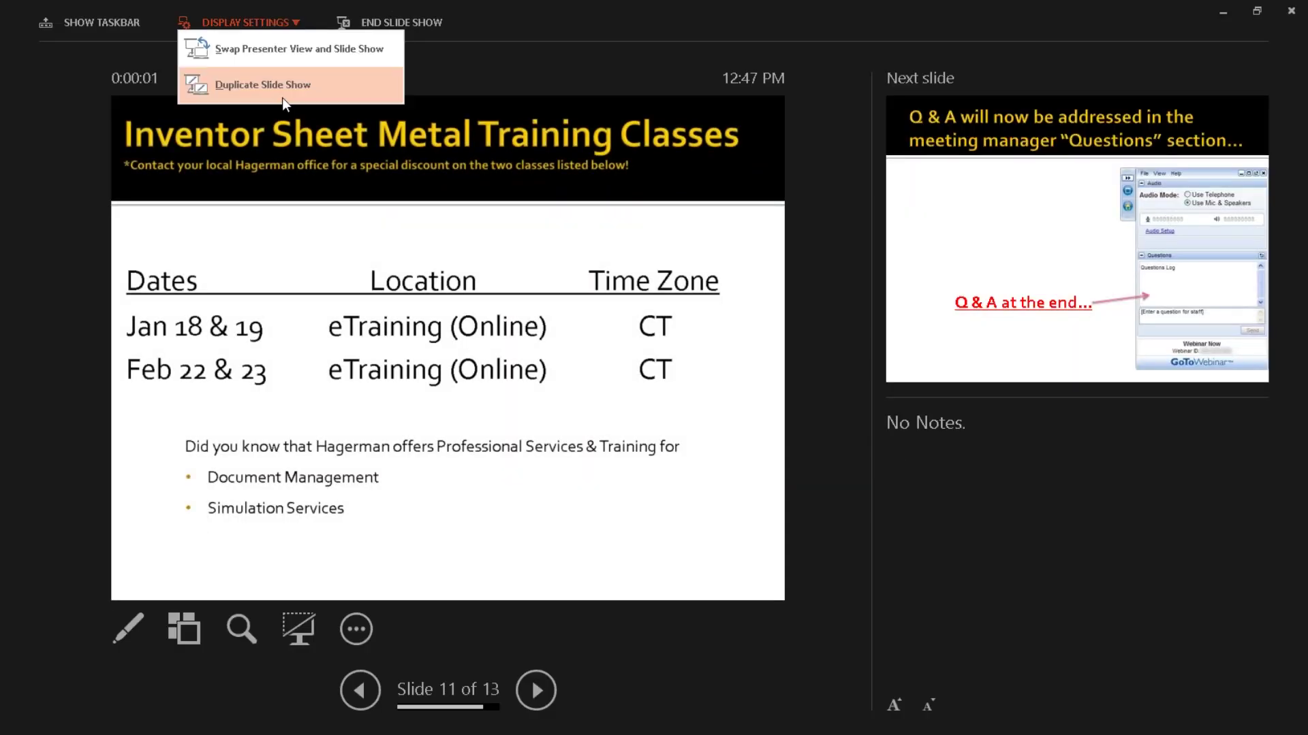
left_click(284, 50)
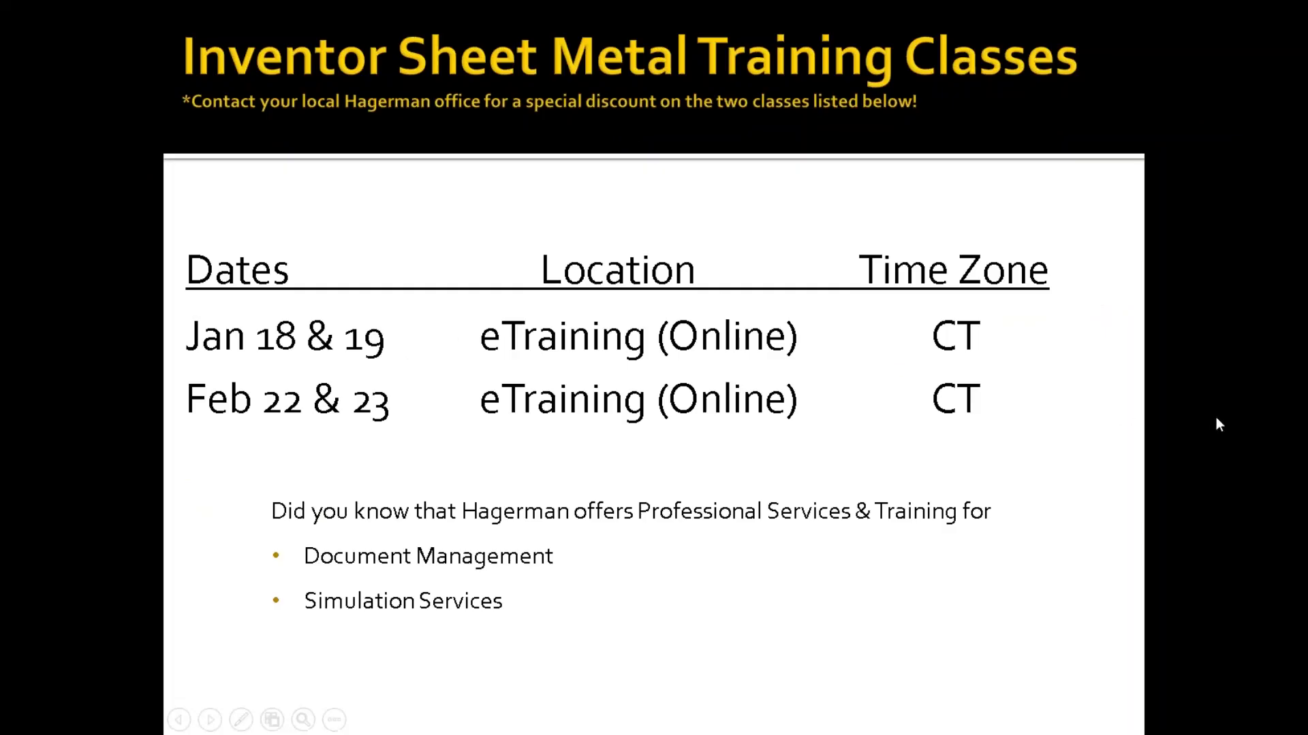